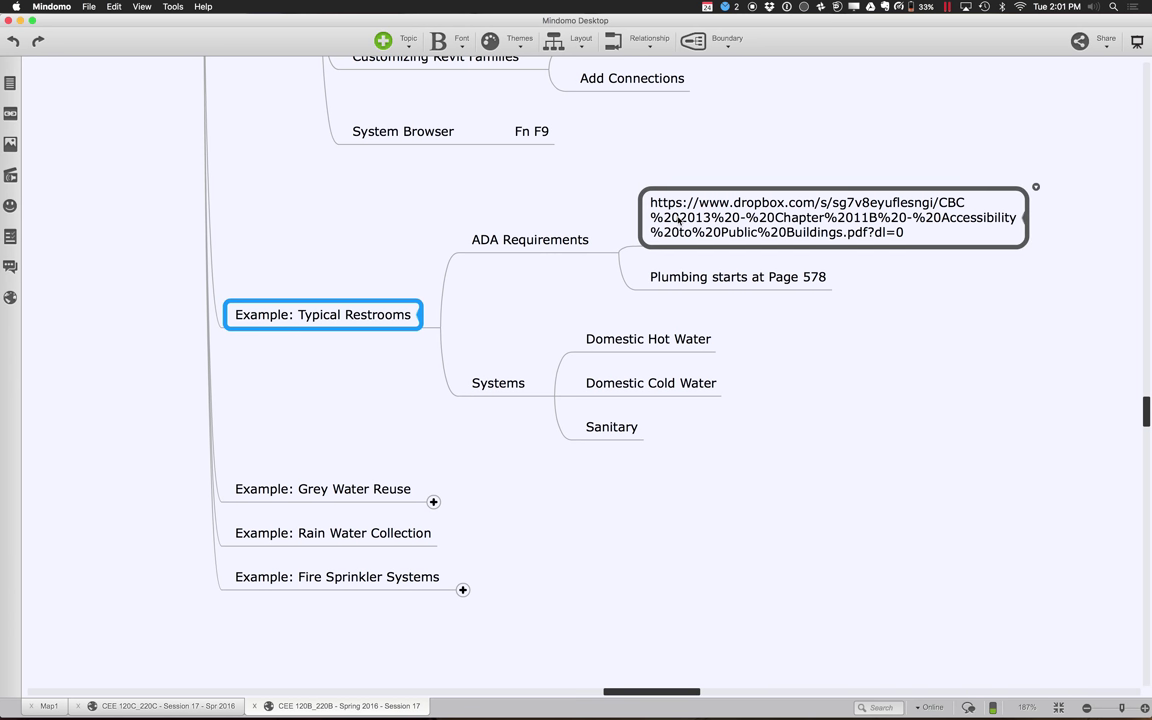
{"action": "left_click", "coordinate": [647, 708]}
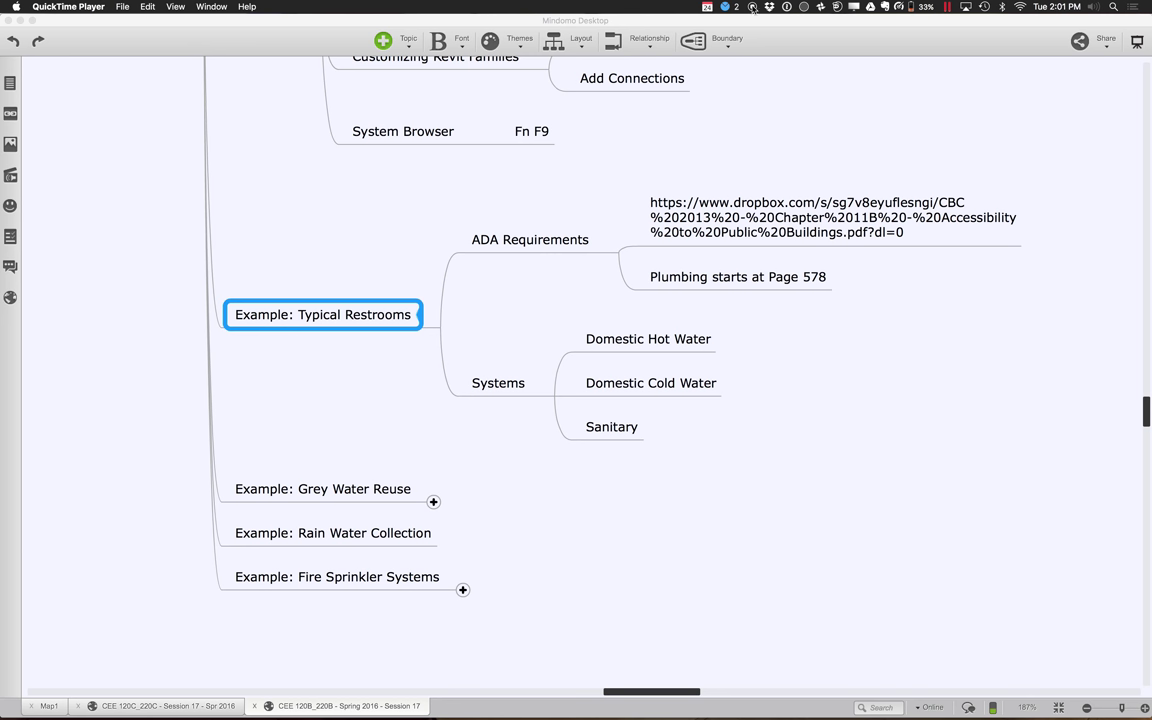
{"action": "left_click", "coordinate": [817, 470]}
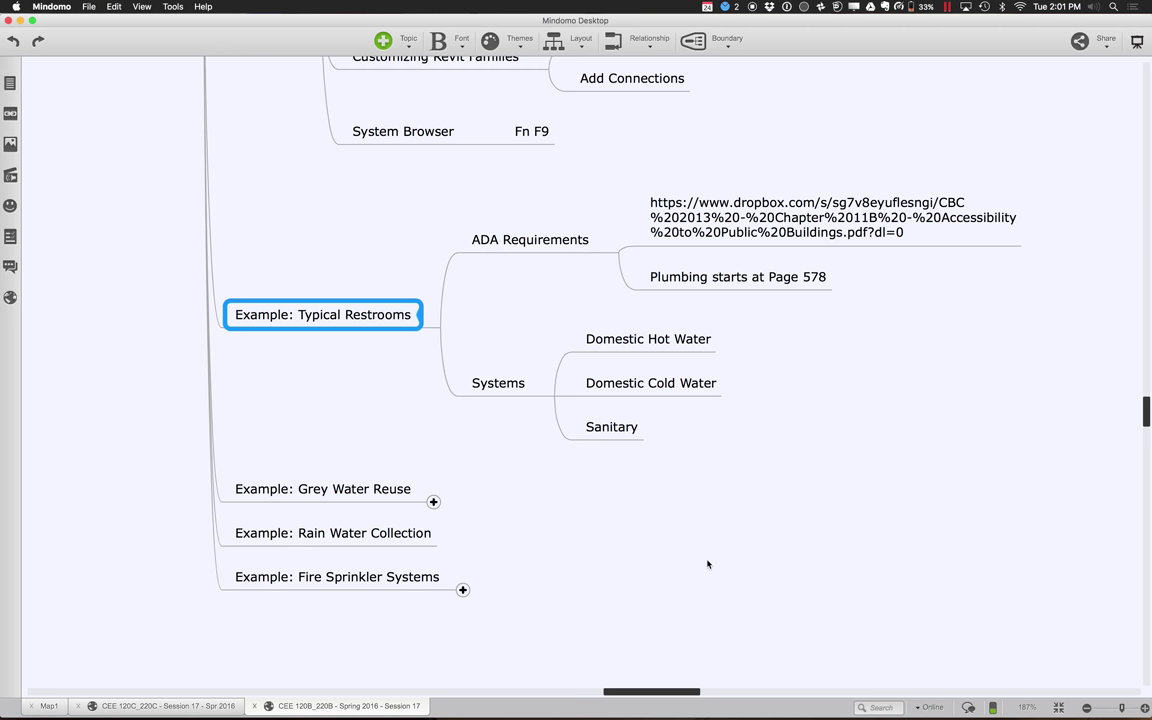
Switch to Finder and preview the CBC 2013 Chapter 11B accessibility PDF in Session 17's Plumbing Resources folder.
{"action": "mouse_move", "coordinate": [270, 700]}
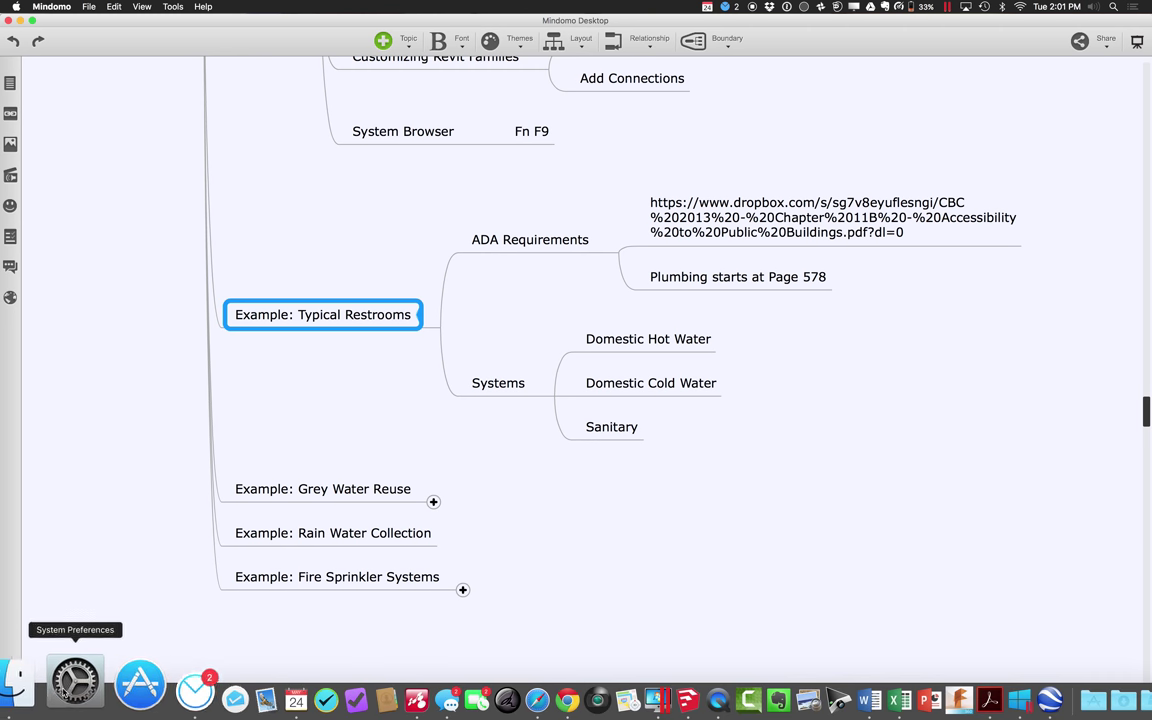
{"action": "left_click", "coordinate": [44, 686]}
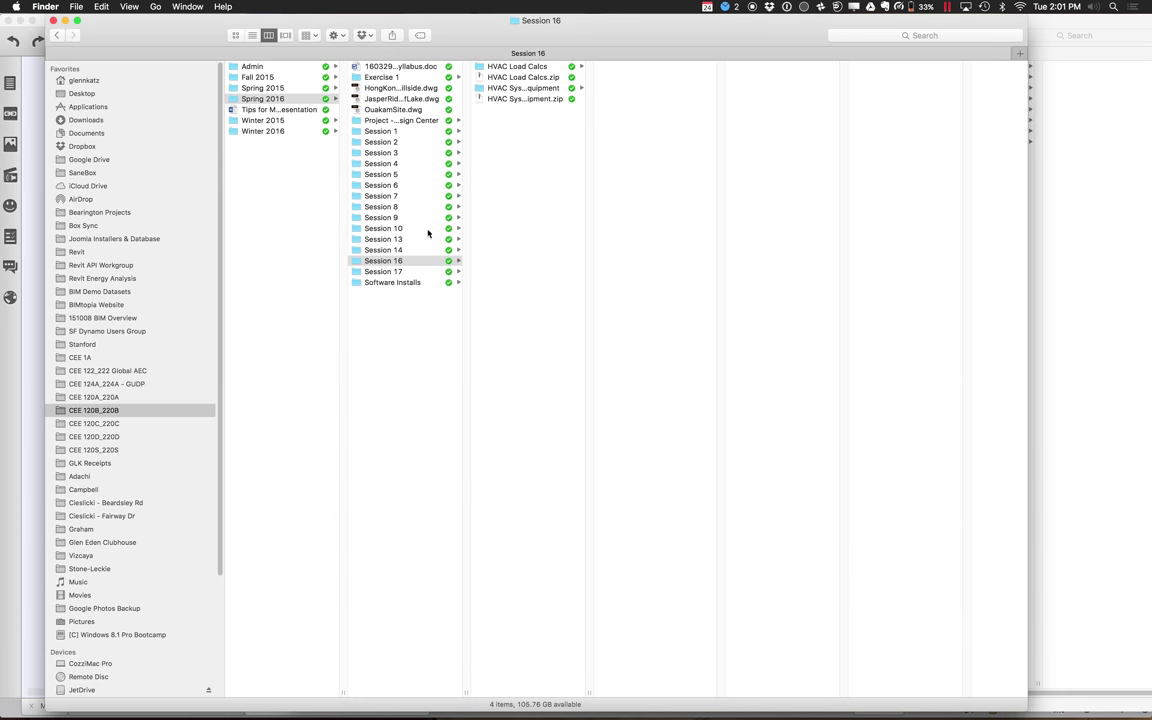
{"action": "left_click", "coordinate": [432, 271]}
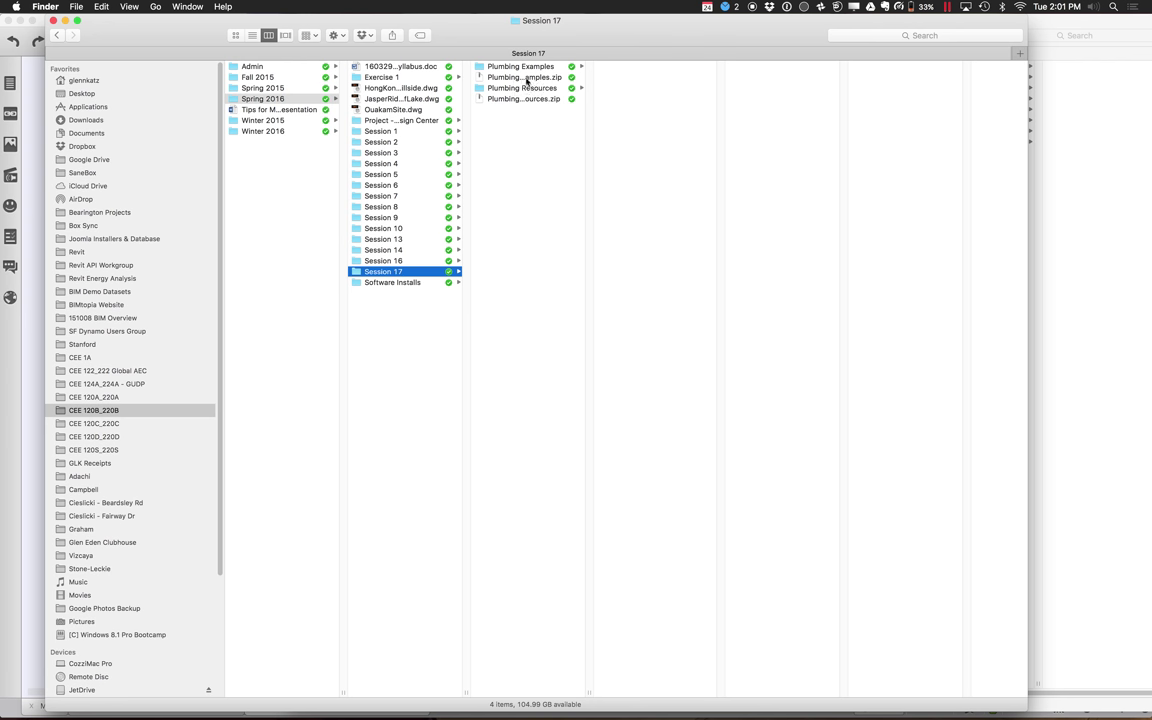
{"action": "left_click", "coordinate": [522, 88]}
{"action": "left_click", "coordinate": [655, 67]}
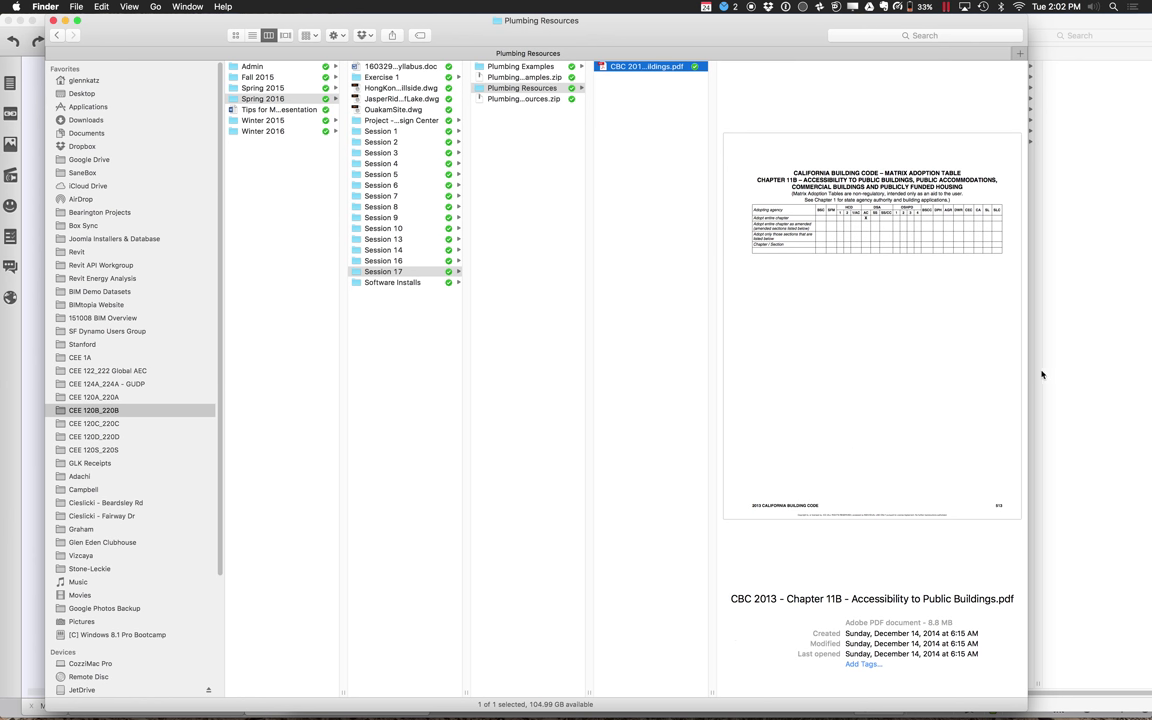
List the Plumbing Examples folder and widen its column enough to show the full file names.
{"action": "mouse_move", "coordinate": [967, 345]}
{"action": "left_click", "coordinate": [516, 67]}
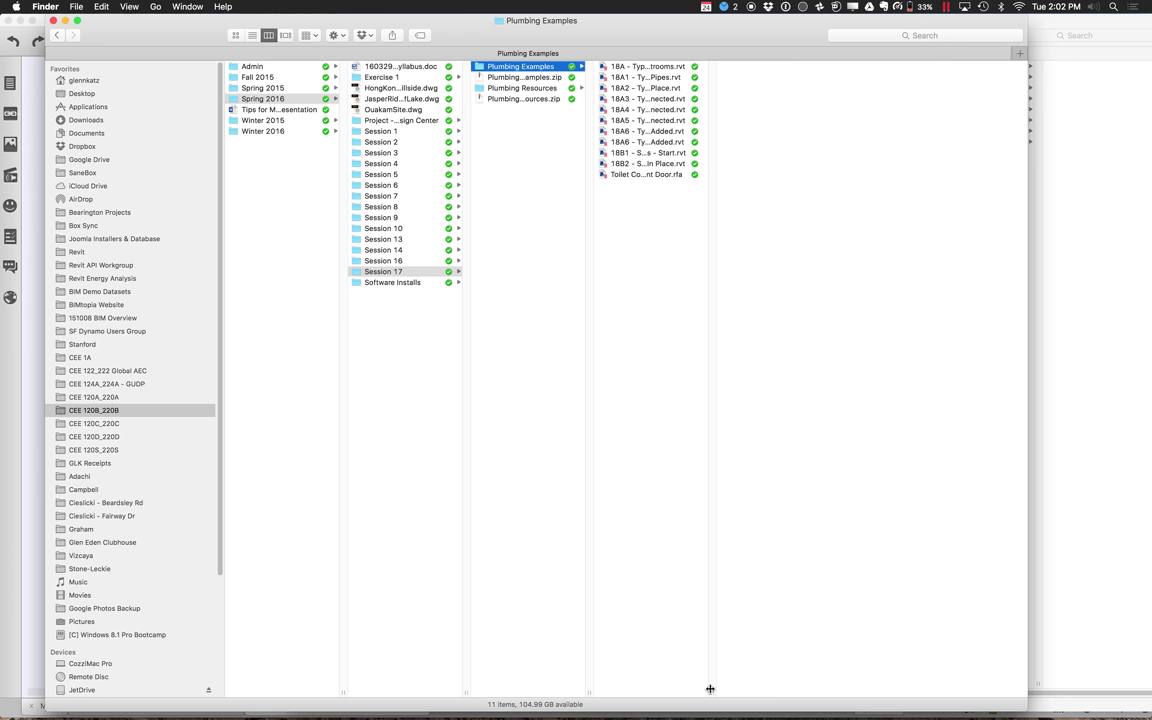
{"action": "left_click_drag", "start_coordinate": [722, 691], "coordinate": [868, 685]}
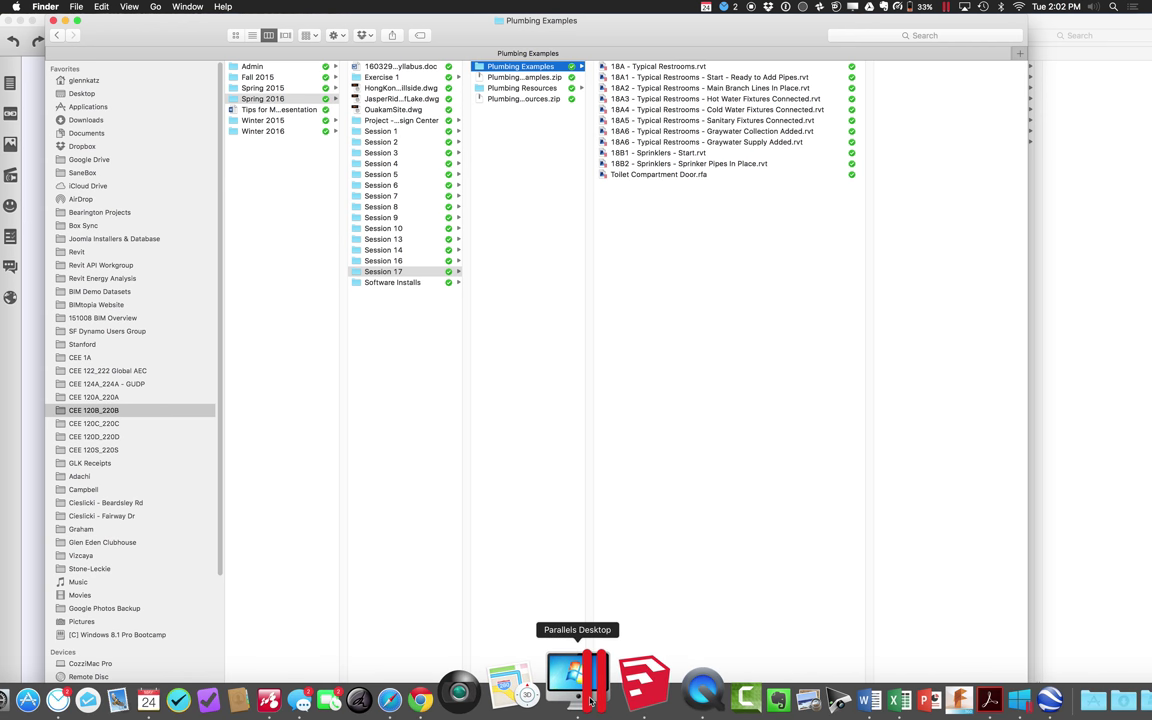
Switch to Windows in Parallels Desktop, launch Revit 2016, and open 18A - Typical Restrooms.rvt from Session 17's Plumbing Examples folder.
{"action": "left_click", "coordinate": [590, 700]}
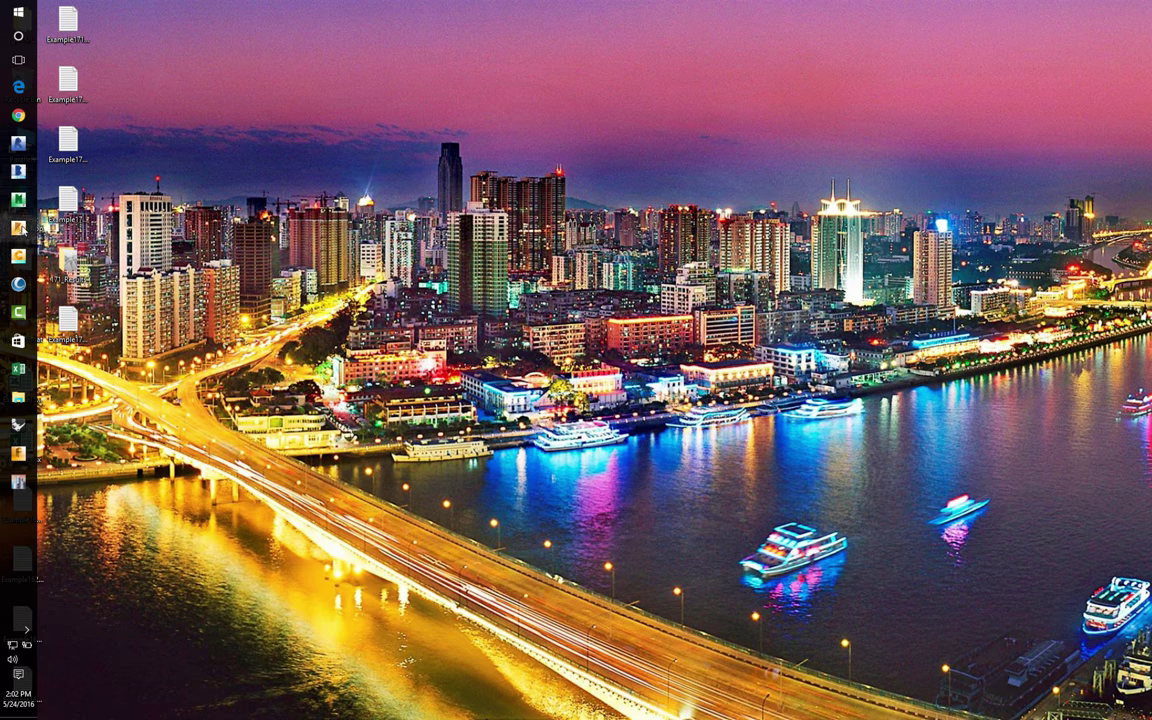
{"action": "left_click", "coordinate": [18, 145]}
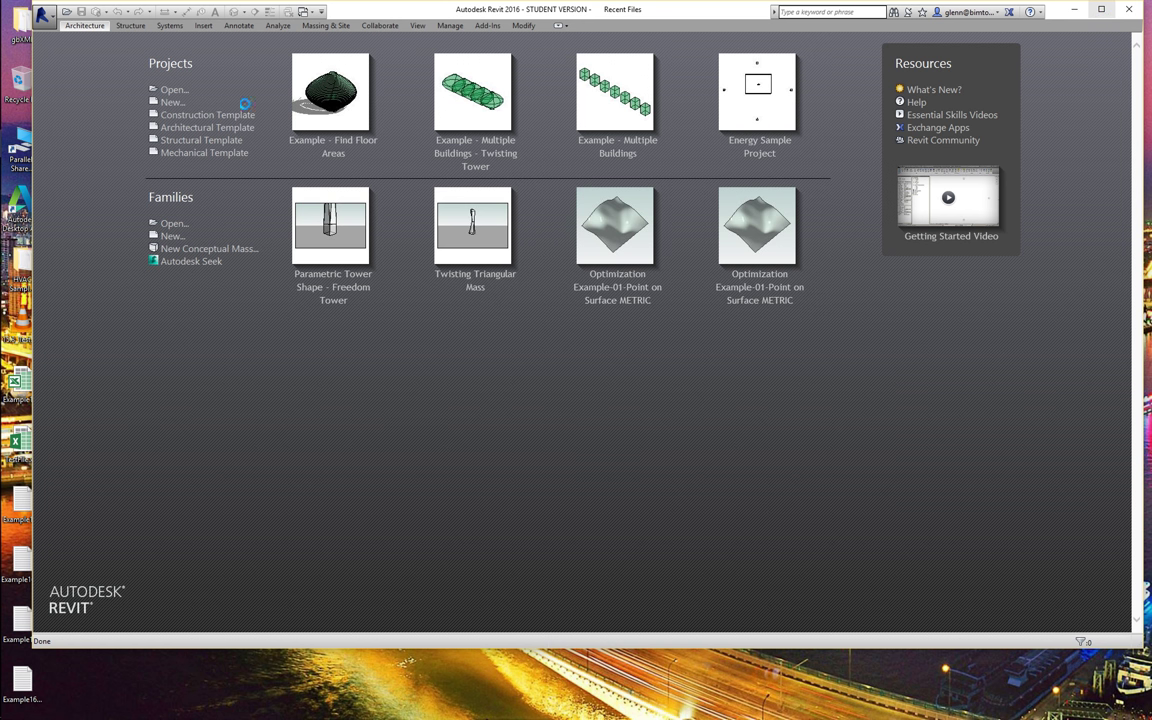
{"action": "left_click", "coordinate": [172, 90]}
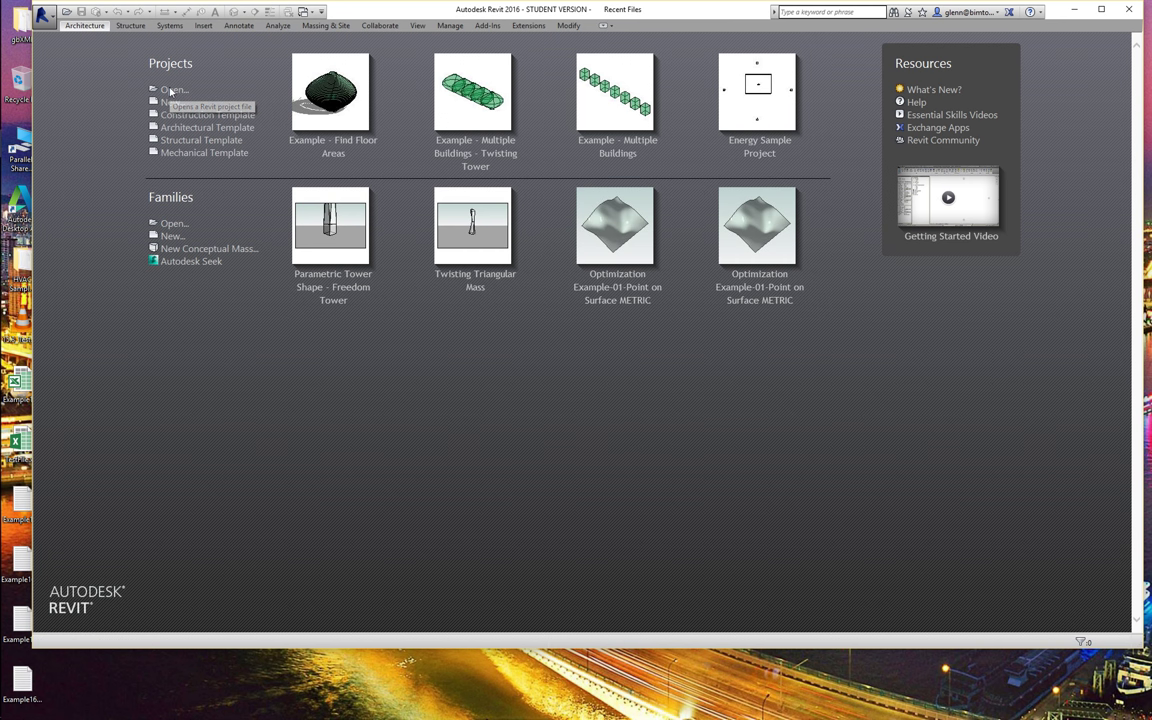
{"action": "left_click", "coordinate": [55, 211]}
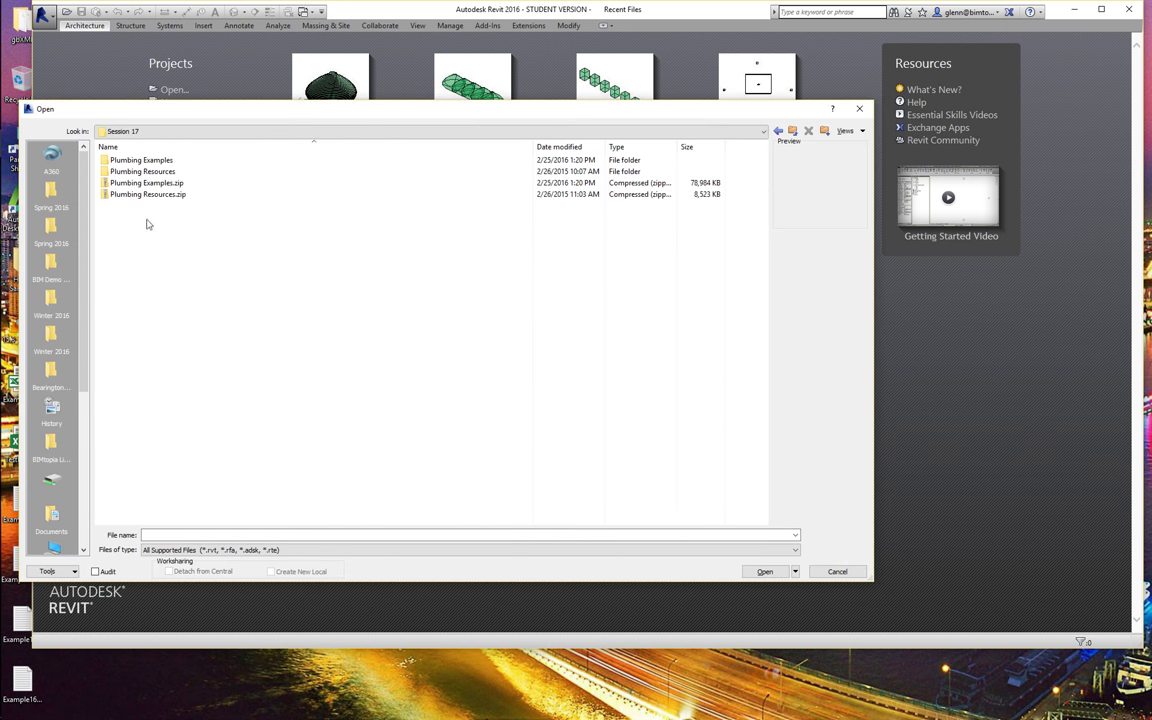
{"action": "double_click", "coordinate": [140, 163]}
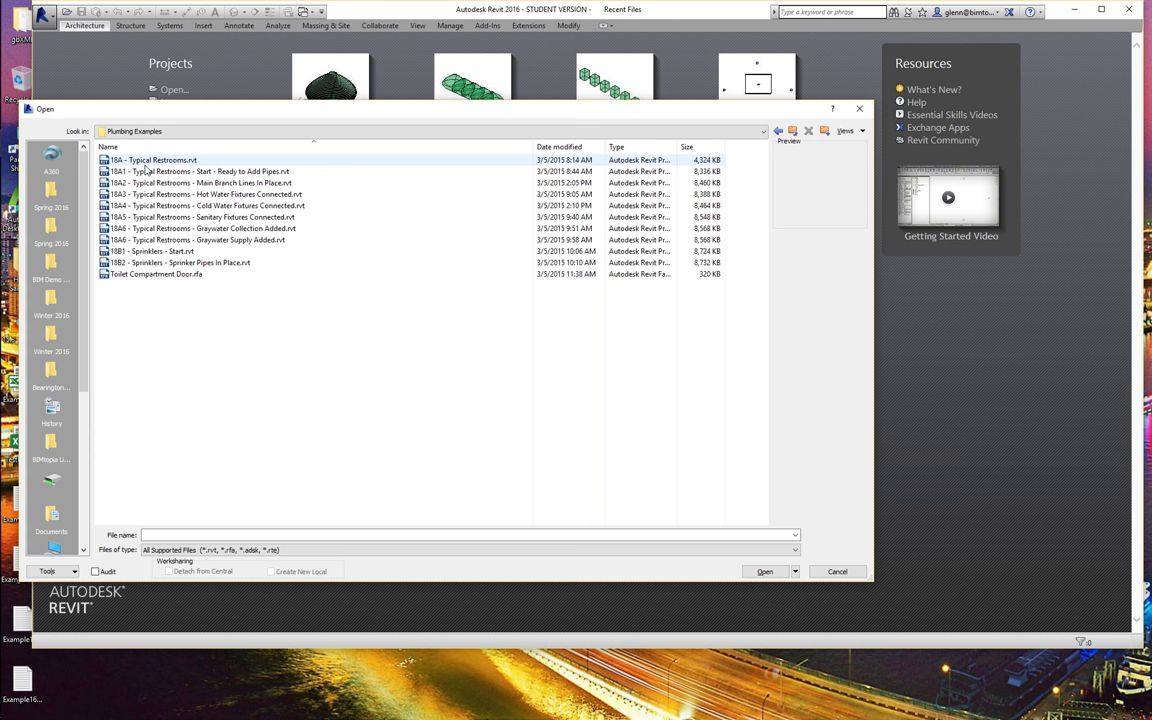
{"action": "left_click", "coordinate": [133, 159]}
{"action": "left_click", "coordinate": [766, 571]}
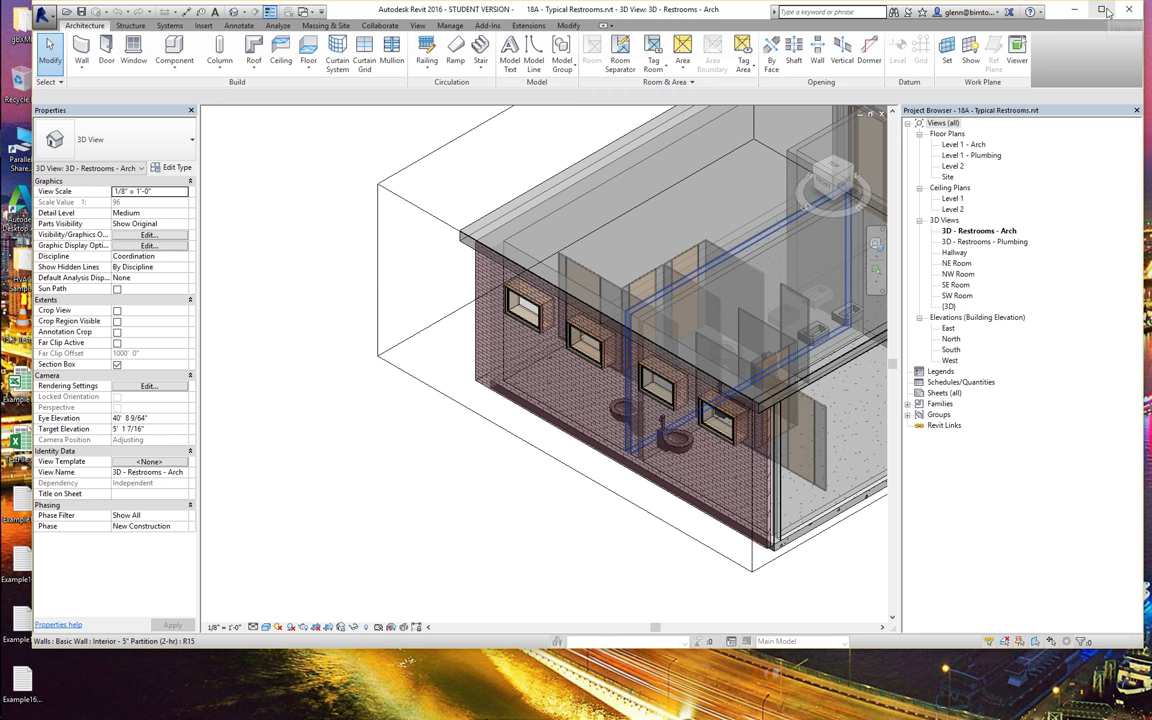
Maximize the Revit window and open the Level 1 - Arch floor plan.
{"action": "double_click", "coordinate": [995, 6]}
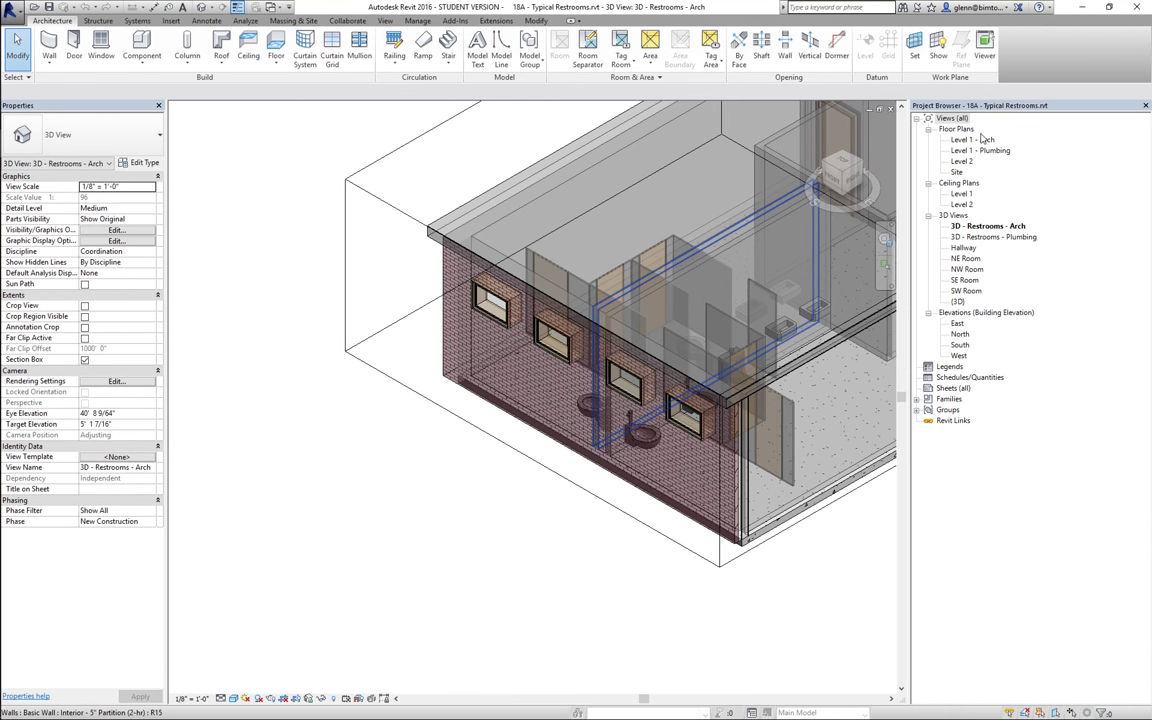
{"action": "left_click", "coordinate": [983, 137]}
{"action": "double_click", "coordinate": [972, 139]}
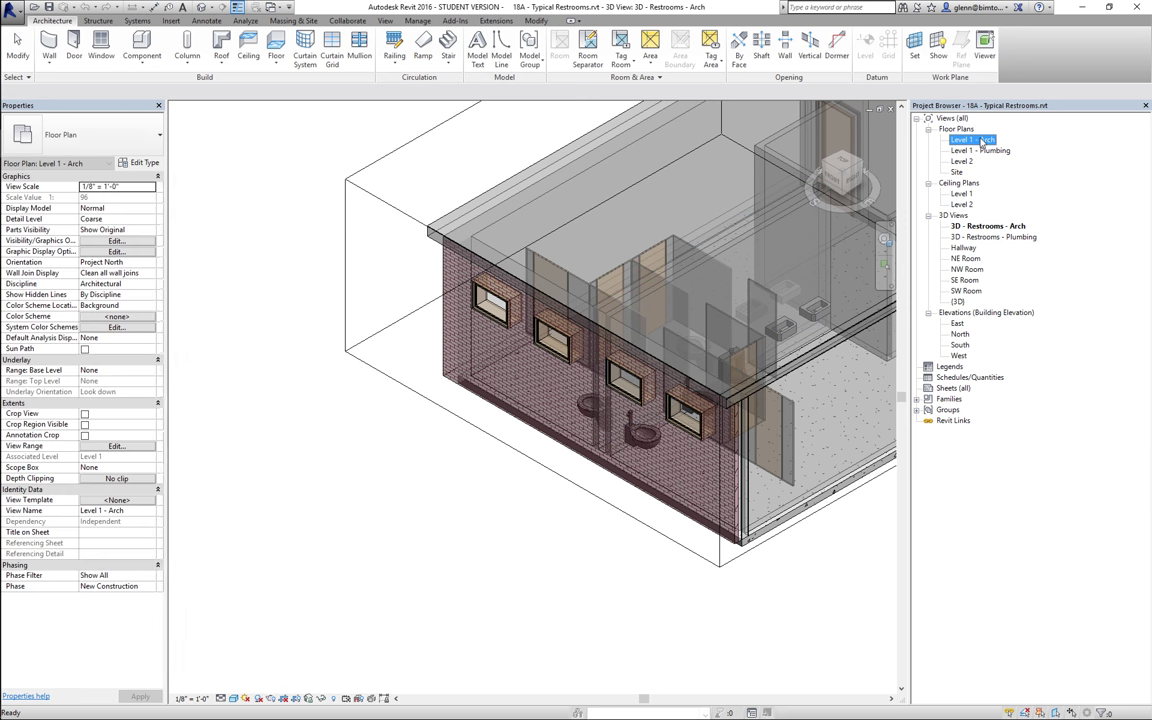
Add an aligned dimension from the exterior wall's inner face to the nearest toilet partition in the left restroom, placed outside the building.
{"action": "left_click", "coordinate": [884, 135]}
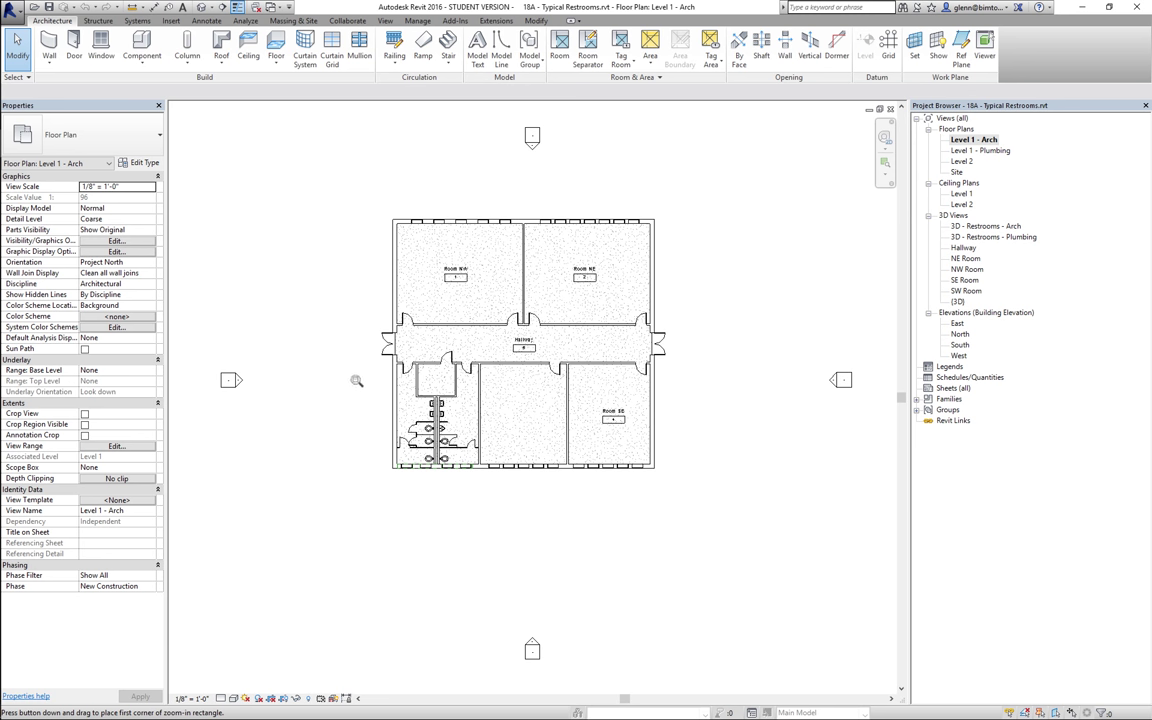
{"action": "left_click_drag", "start_coordinate": [315, 337], "coordinate": [452, 452]}
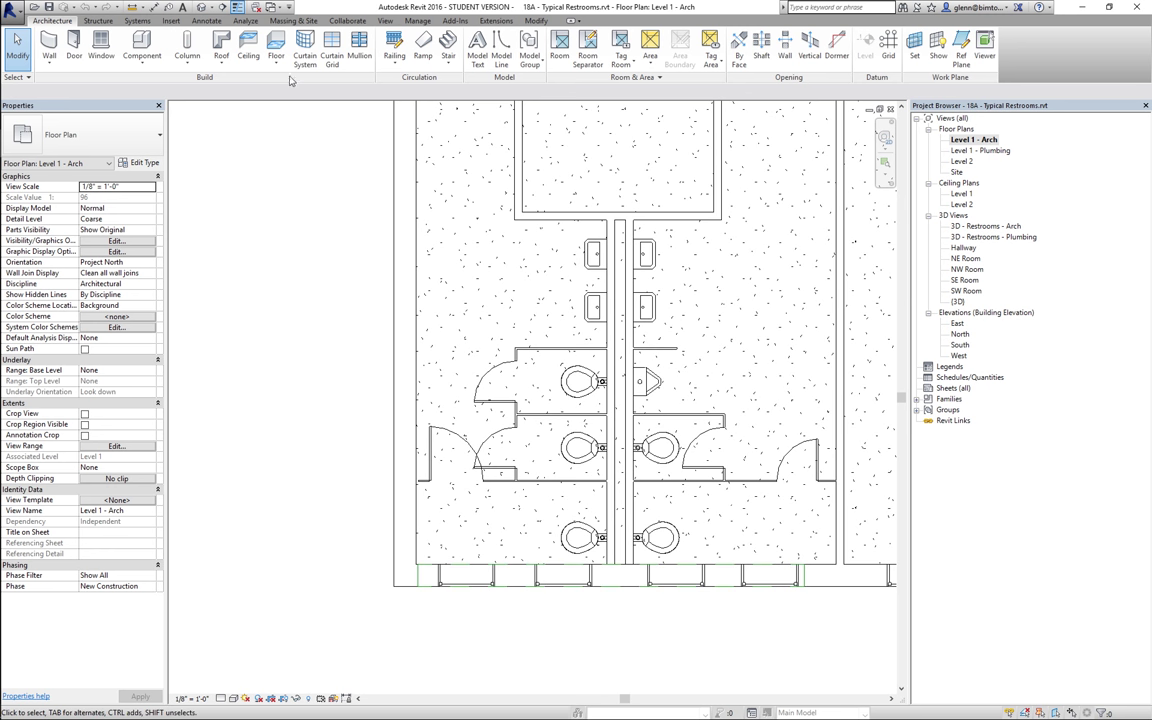
{"action": "left_click", "coordinate": [208, 21]}
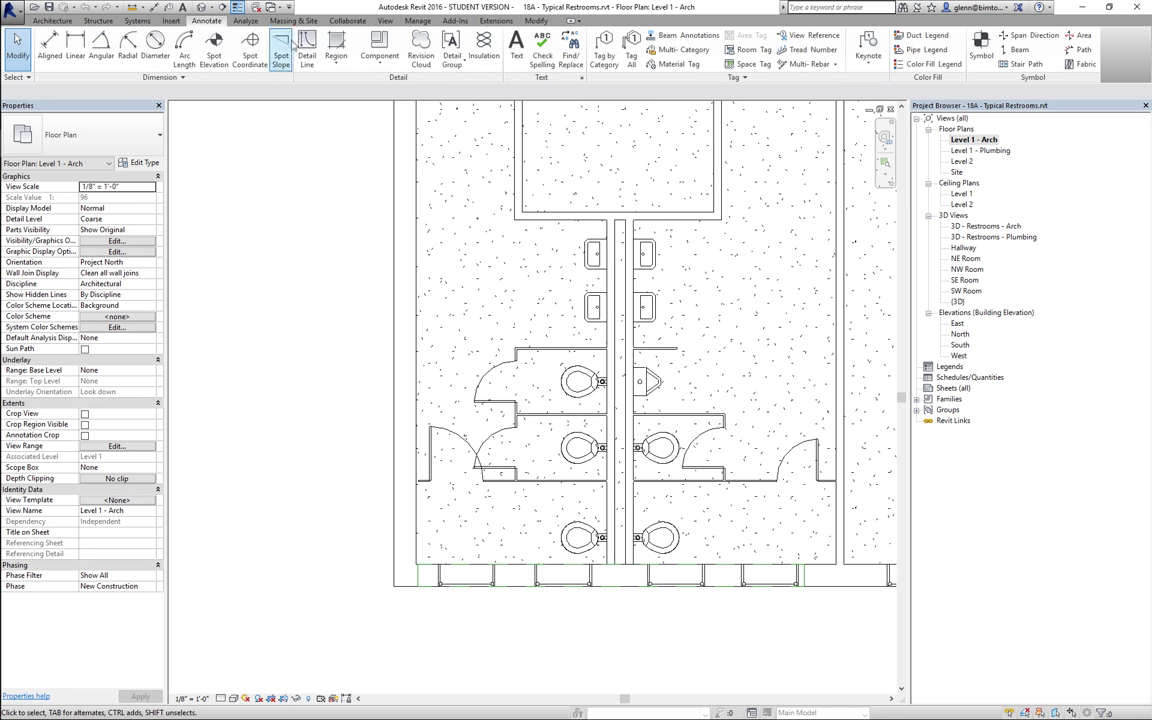
{"action": "left_click", "coordinate": [49, 50]}
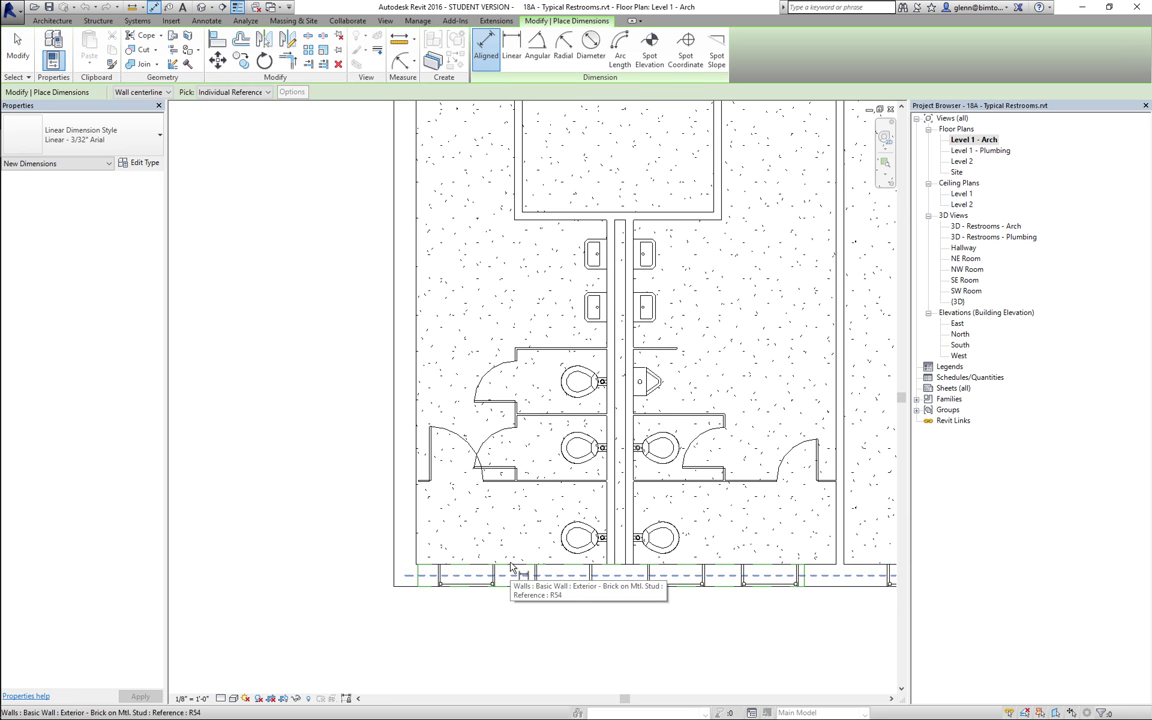
{"action": "left_click", "coordinate": [511, 567]}
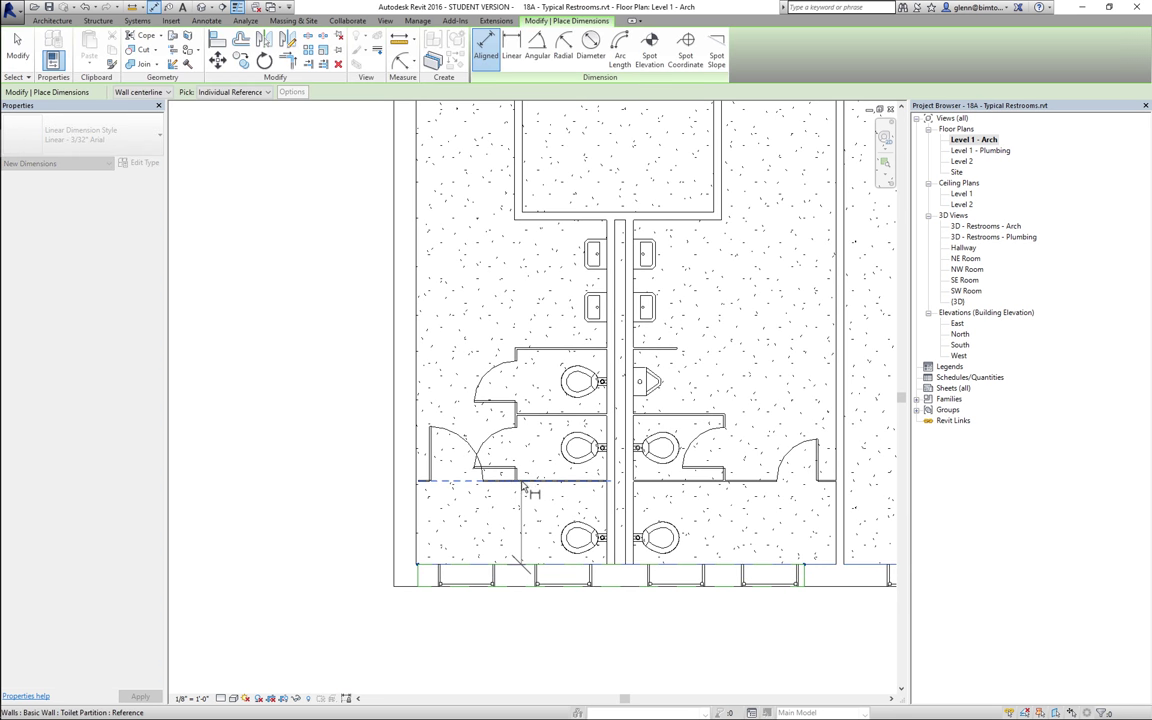
{"action": "left_click", "coordinate": [522, 486]}
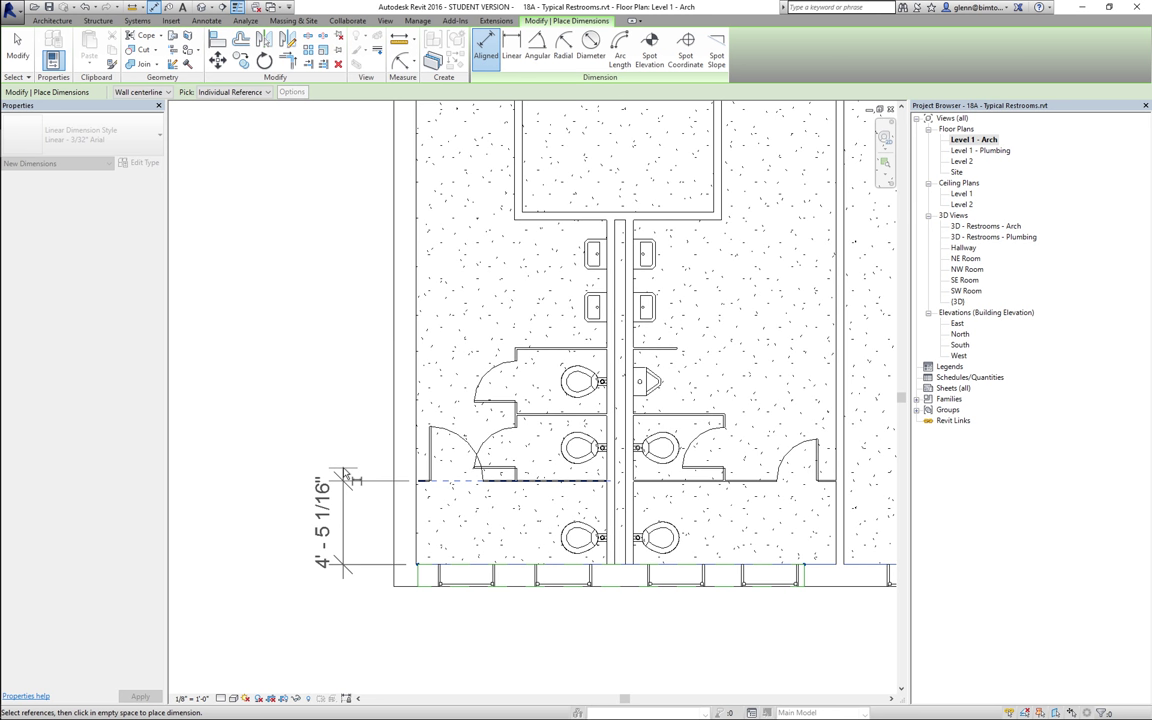
{"action": "left_click", "coordinate": [343, 478]}
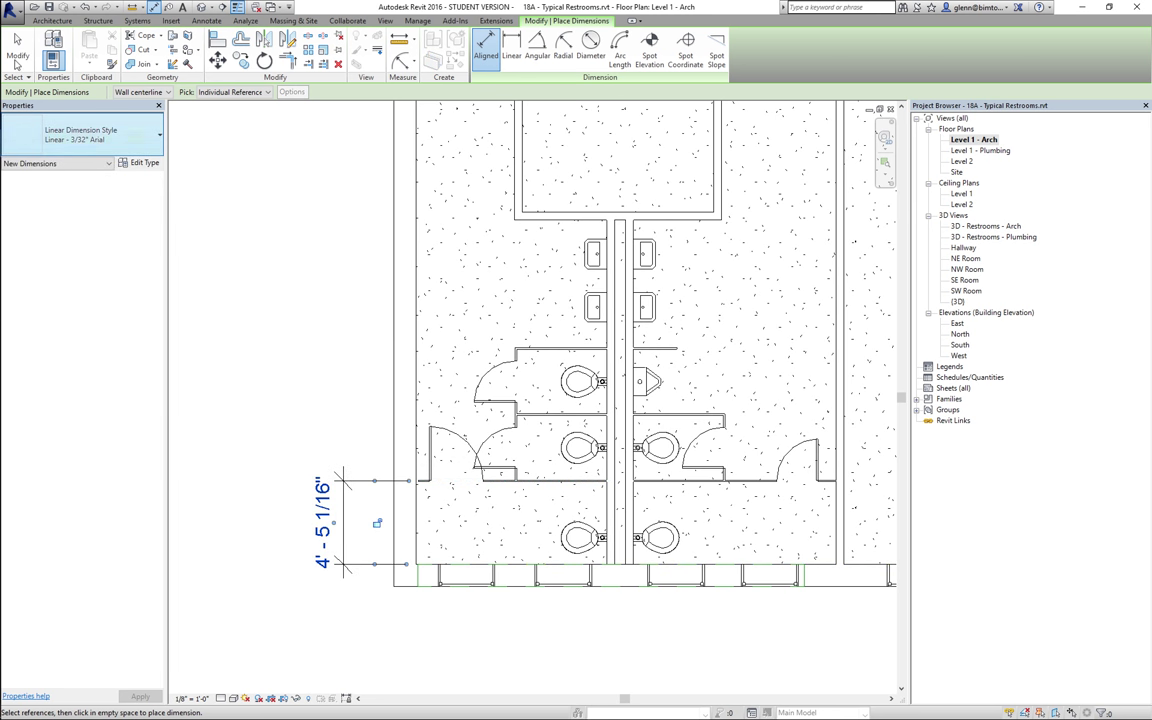
{"action": "key", "text": "Escape"}
{"action": "key", "text": "Escape"}
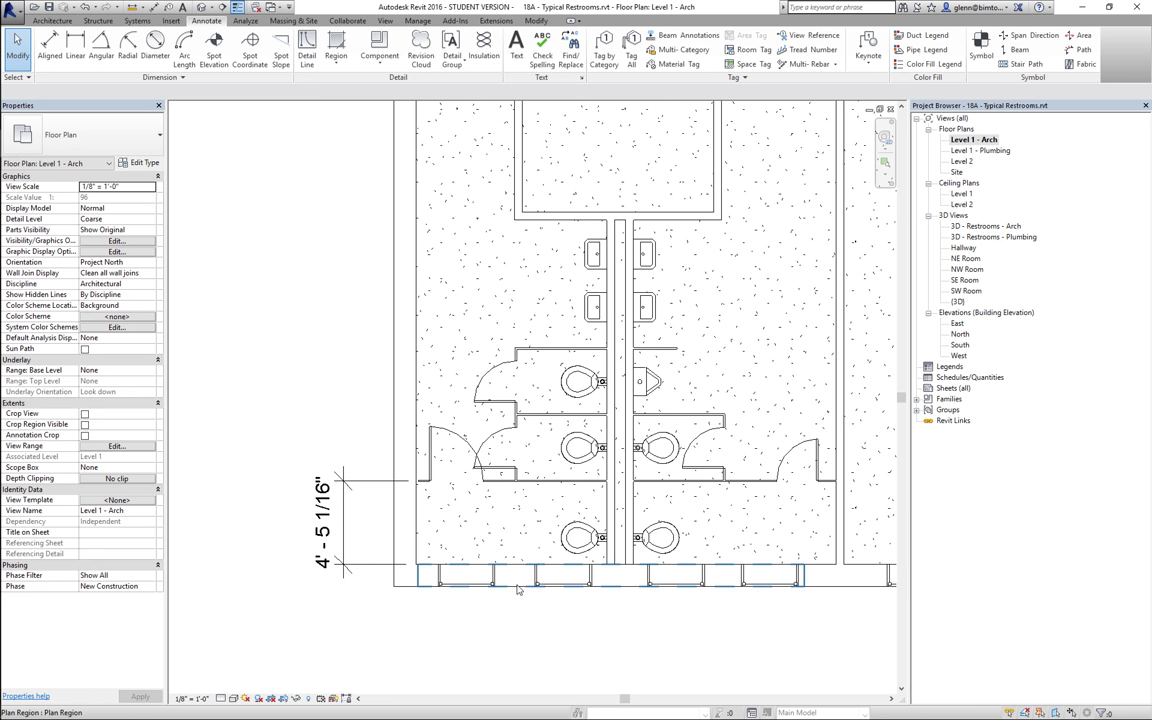
{"action": "left_click", "coordinate": [517, 587]}
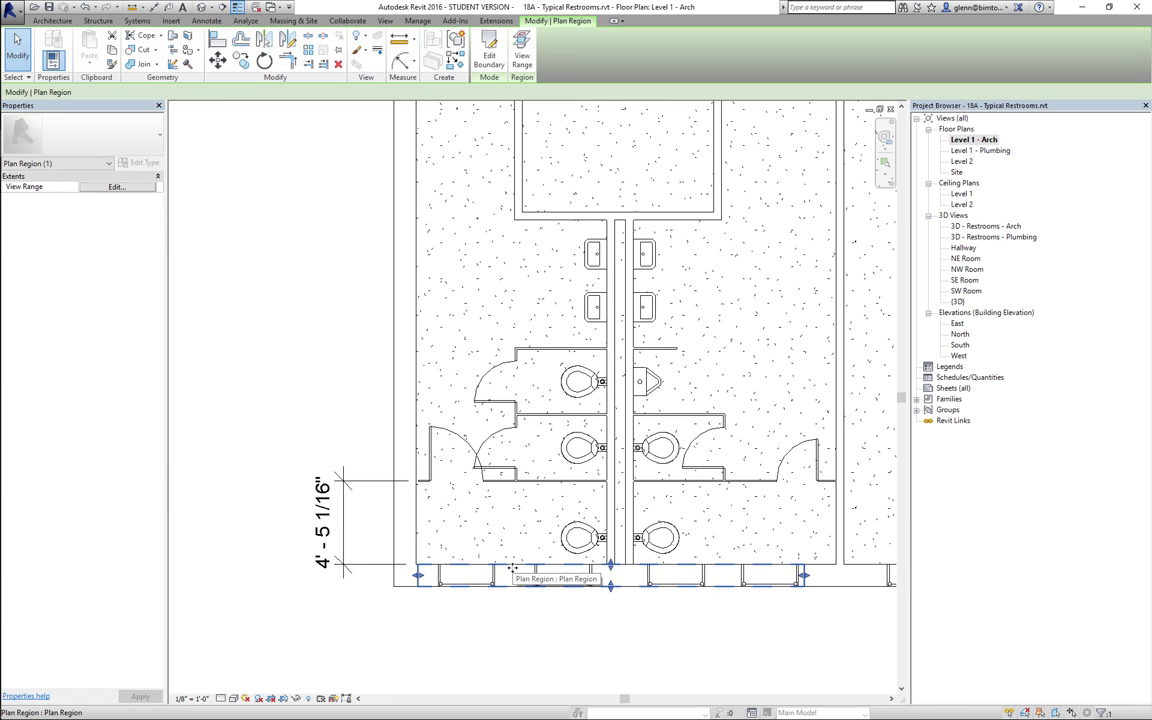
{"action": "left_click", "coordinate": [506, 637]}
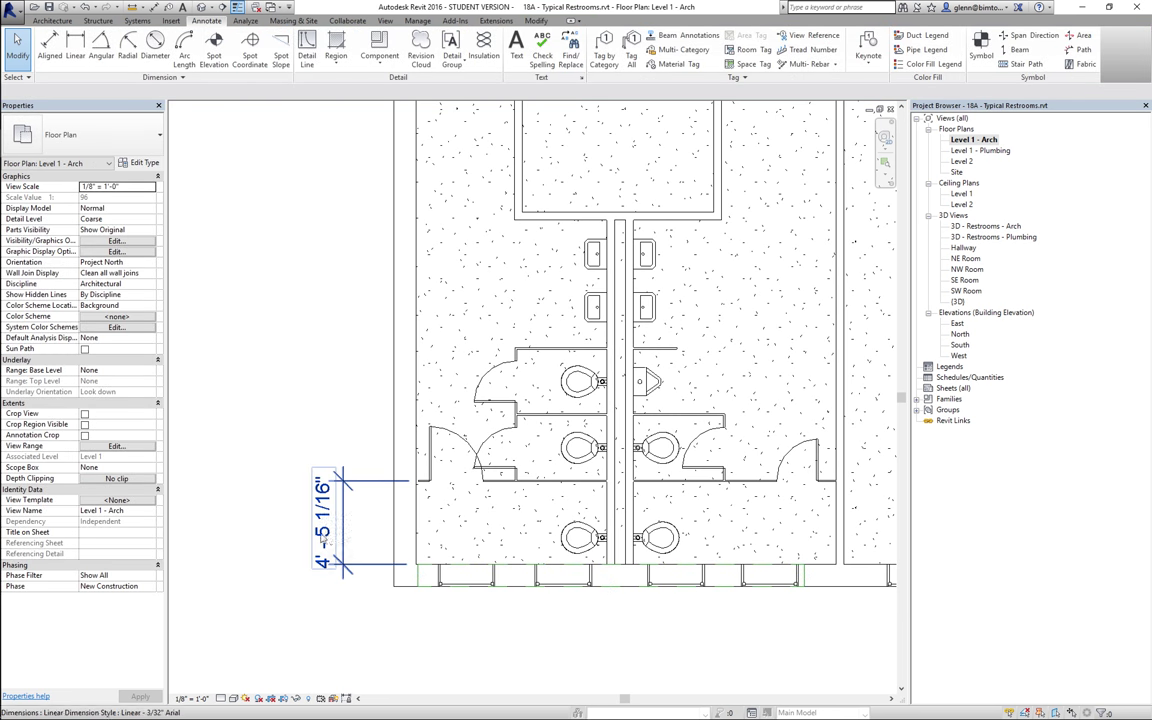
Add aligned dimensions across the two upper toilet stalls in the left restroom, in line with the existing dimension.
{"action": "mouse_move", "coordinate": [798, 668]}
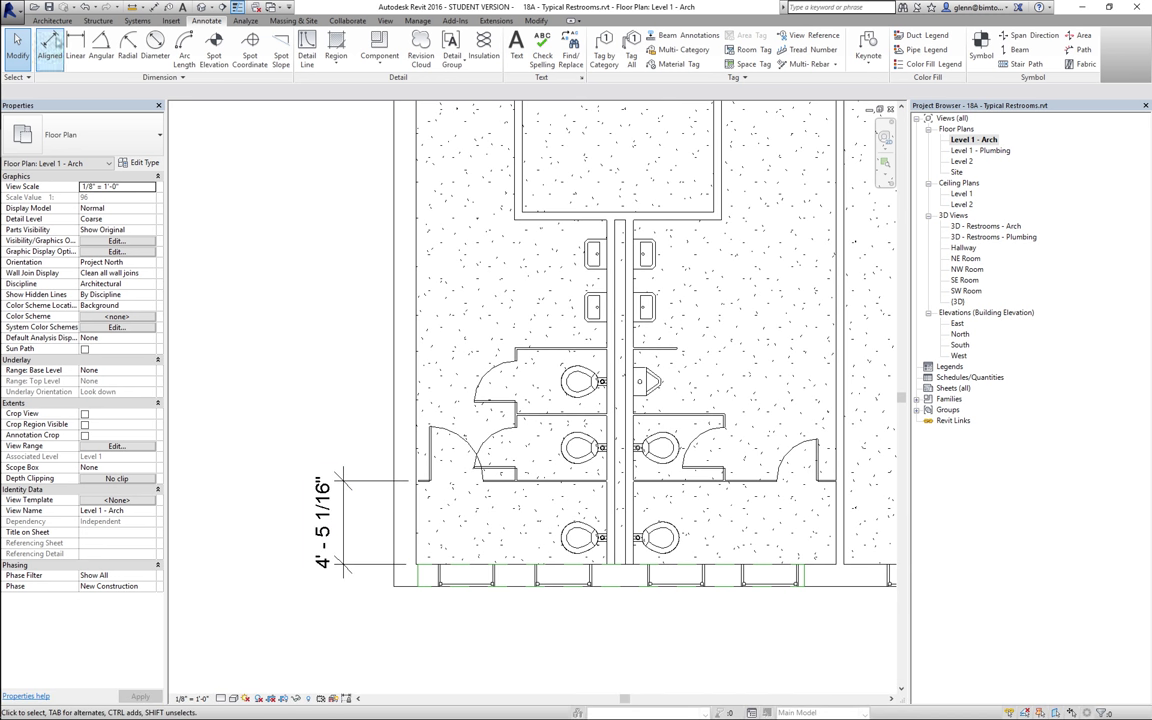
{"action": "left_click", "coordinate": [49, 47]}
{"action": "left_click", "coordinate": [494, 491]}
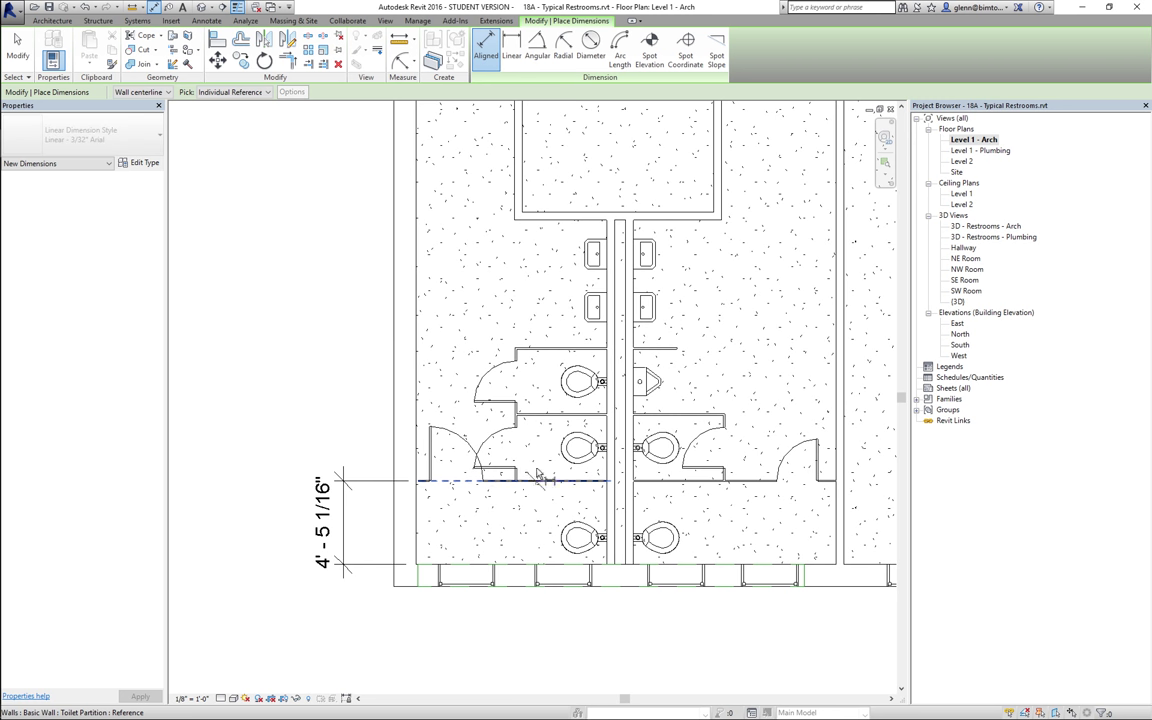
{"action": "left_click", "coordinate": [543, 425]}
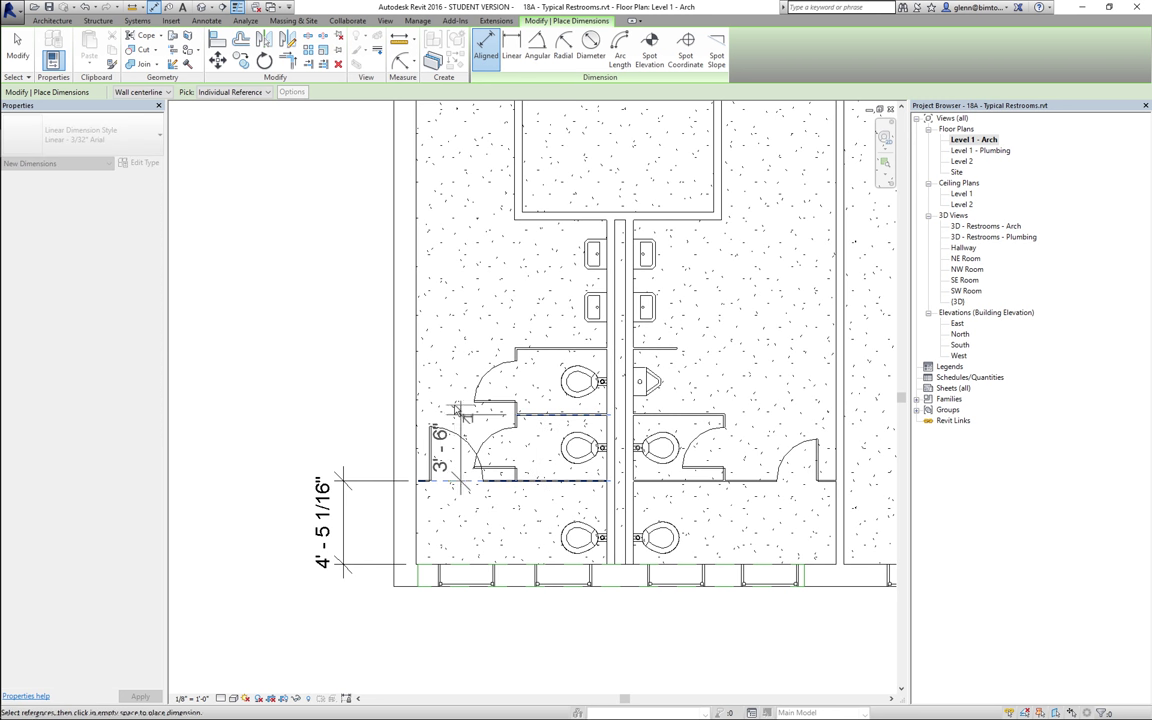
{"action": "left_click", "coordinate": [341, 393]}
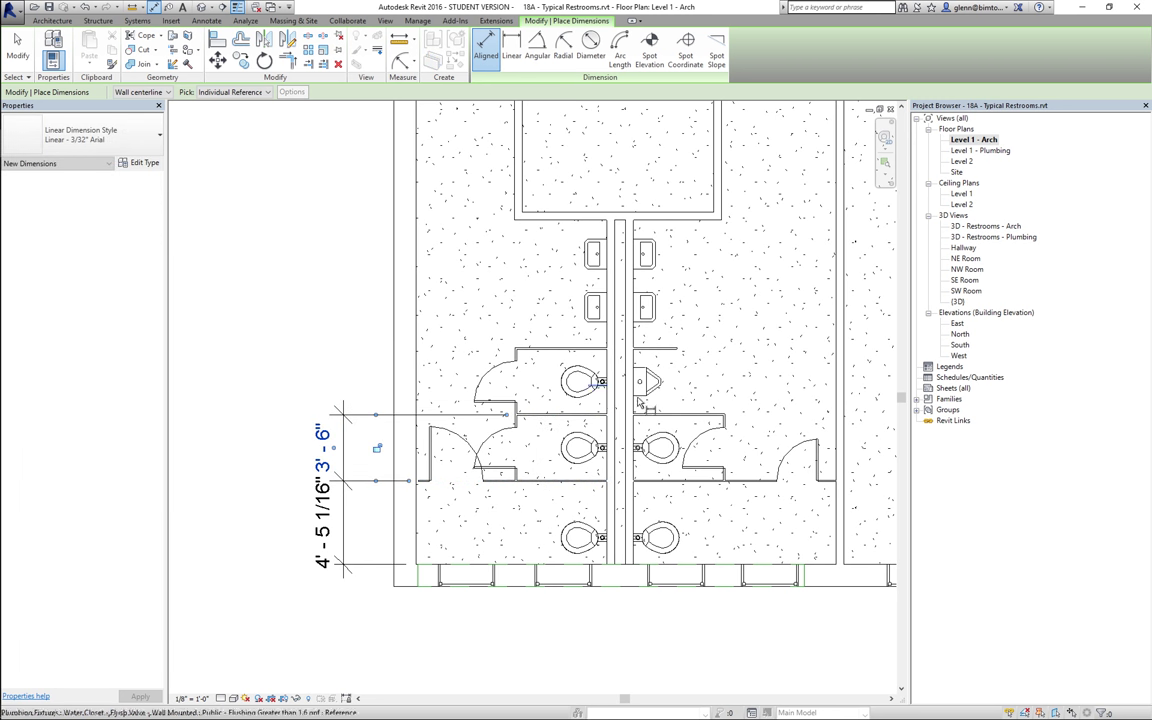
{"action": "left_click", "coordinate": [506, 348]}
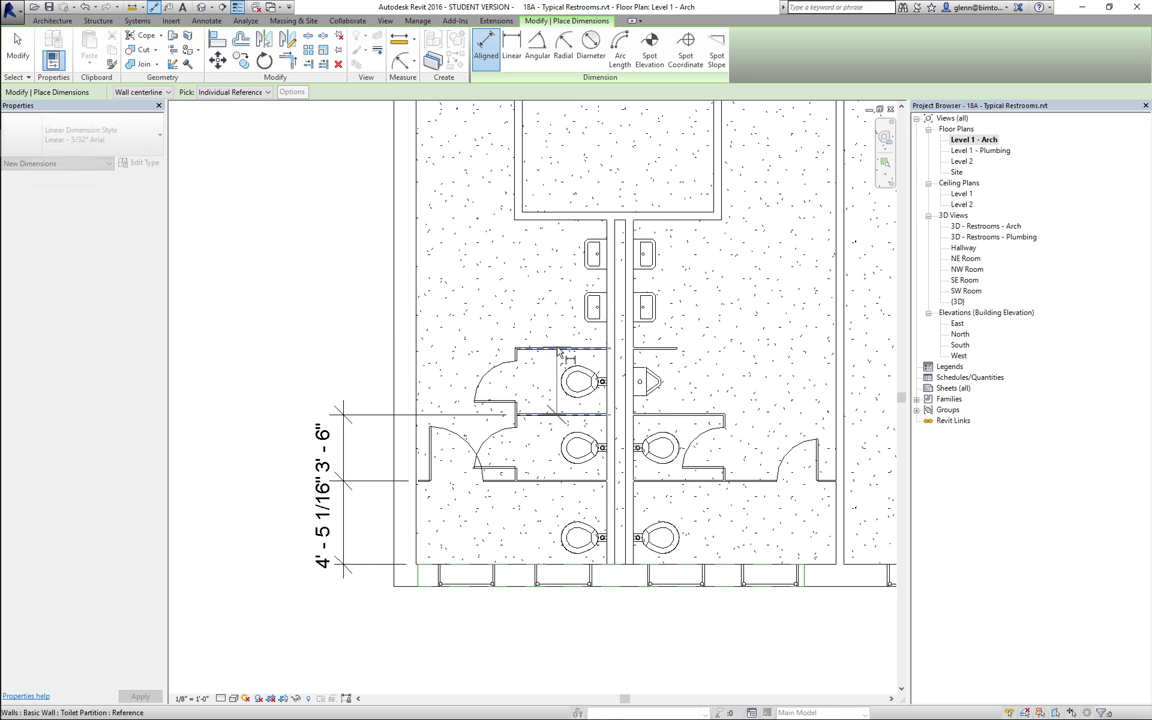
{"action": "left_click", "coordinate": [341, 380]}
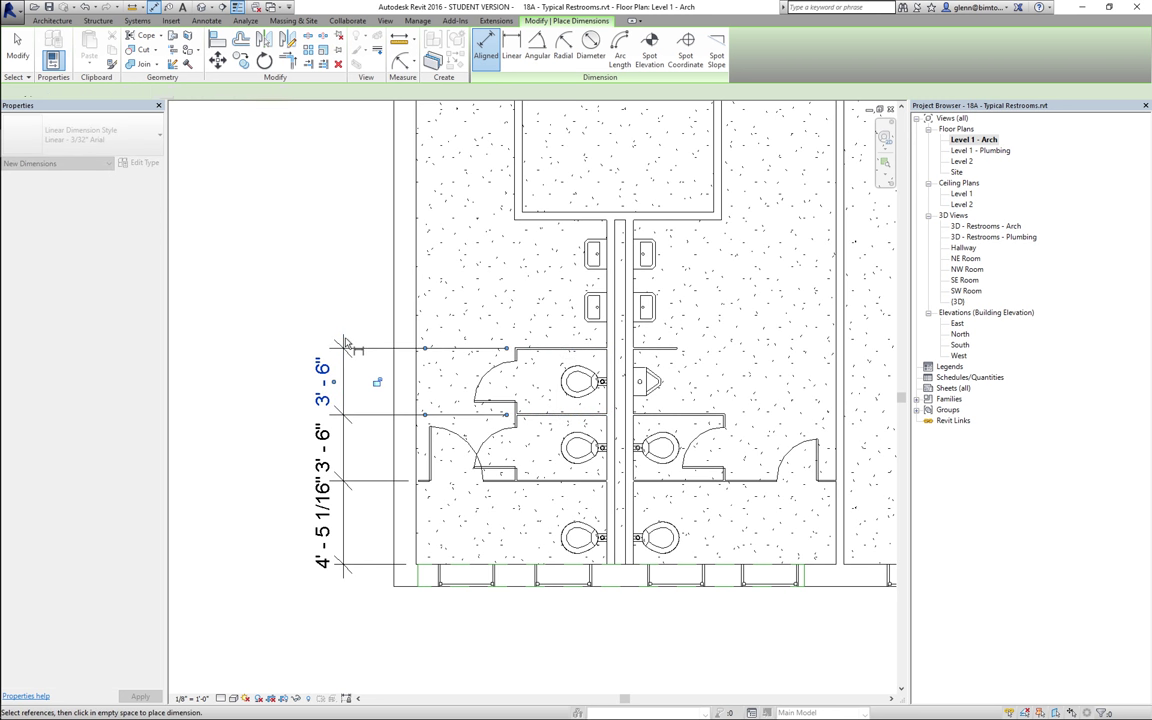
{"action": "left_click", "coordinate": [18, 50]}
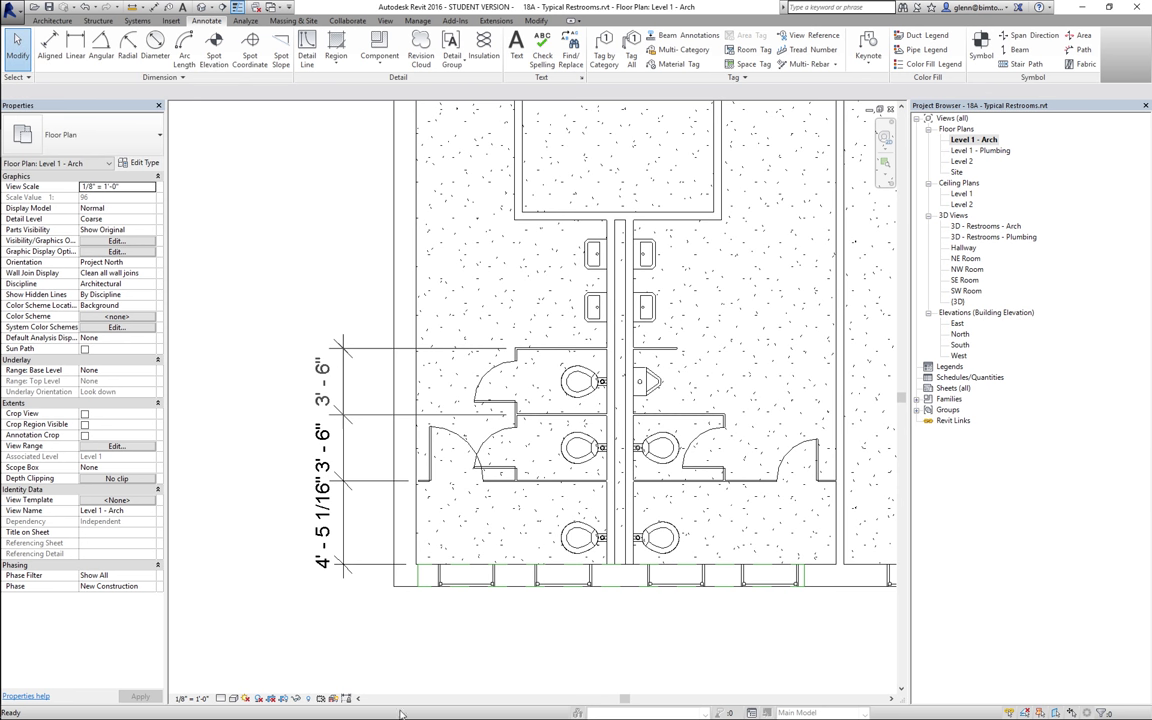
Move the partition between the two upper stalls of the left restroom so the uppermost stall is 3'-0" wide.
{"action": "left_click", "coordinate": [533, 420]}
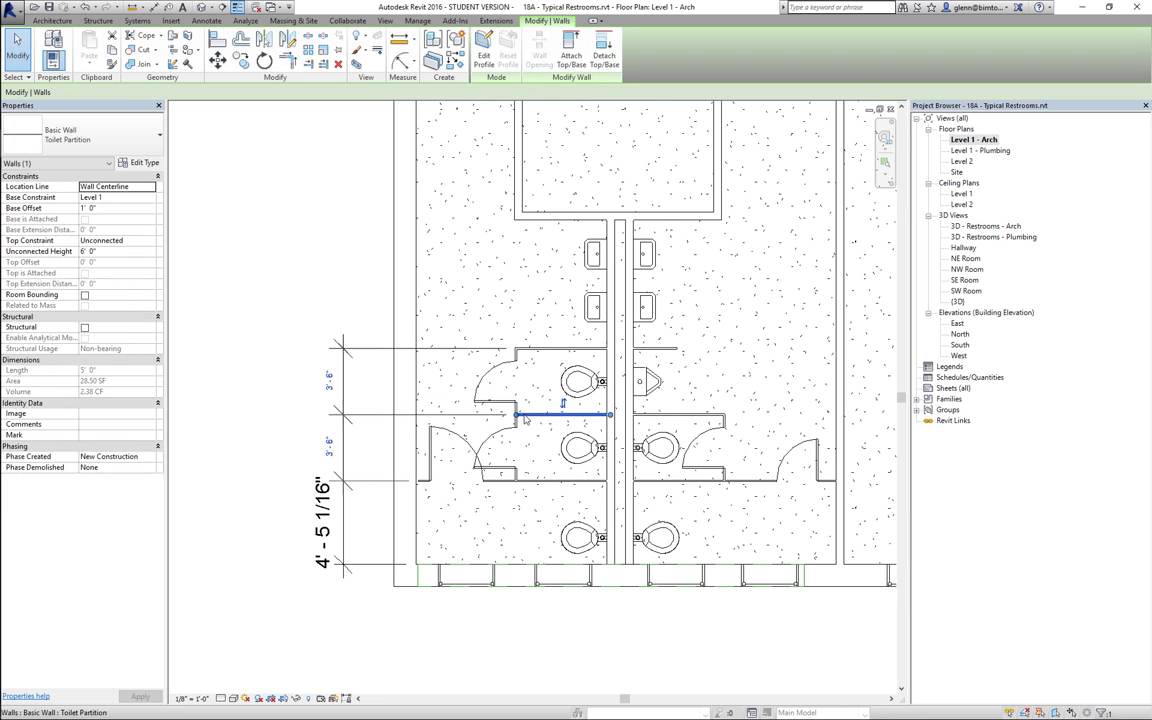
{"action": "left_click", "coordinate": [329, 383]}
{"action": "type", "text": "3'"}
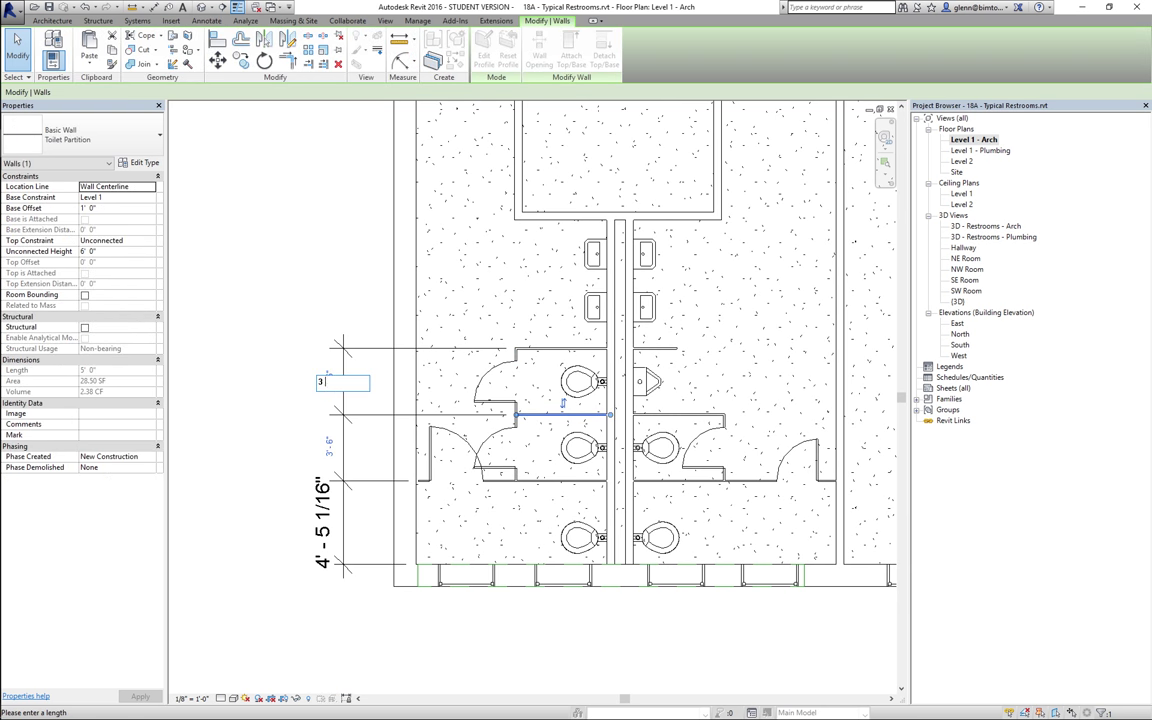
{"action": "type", "text": " - 0"}
{"action": "key", "text": "Return"}
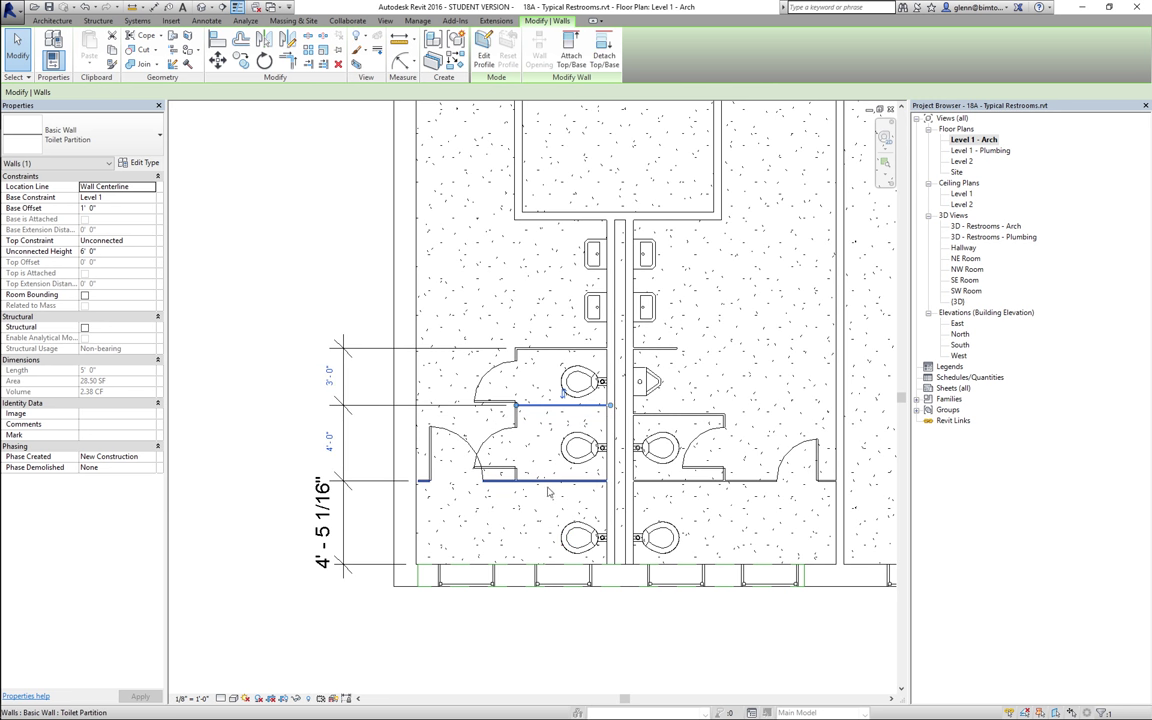
Set the second stall in the left restroom to 3'-0" wide by moving its lower partition toward the upper stalls.
{"action": "left_click", "coordinate": [480, 481]}
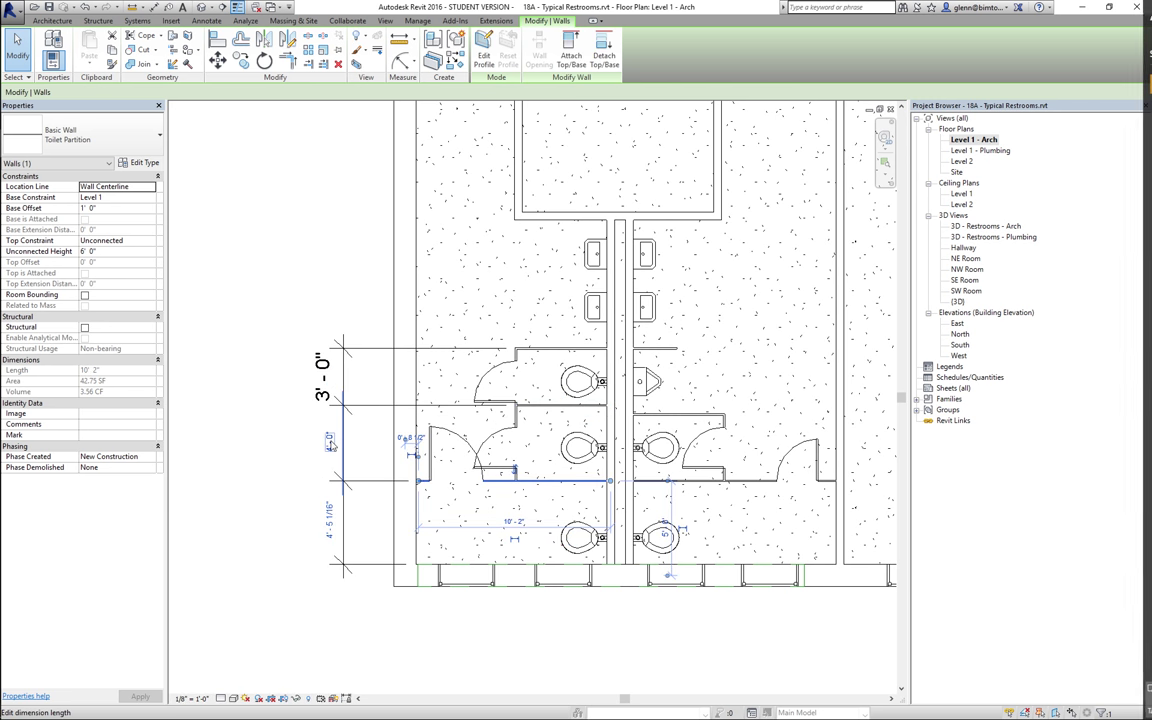
{"action": "left_click", "coordinate": [329, 441]}
{"action": "type", "text": "3 0"}
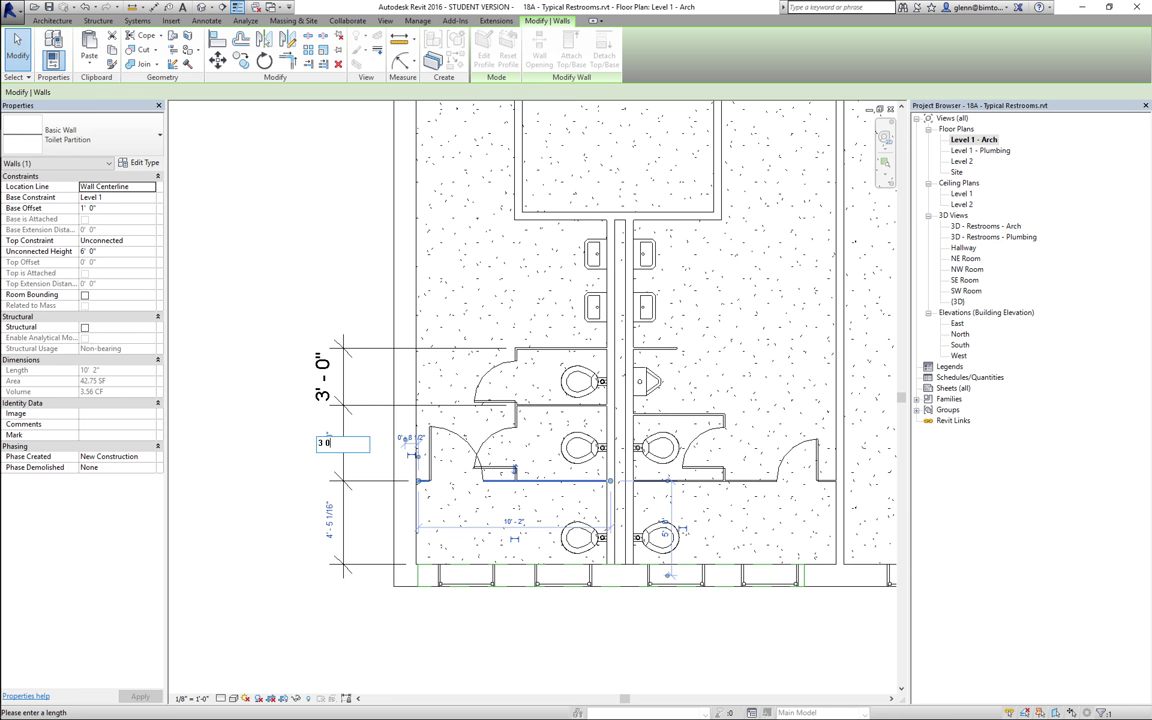
{"action": "key", "text": "Return"}
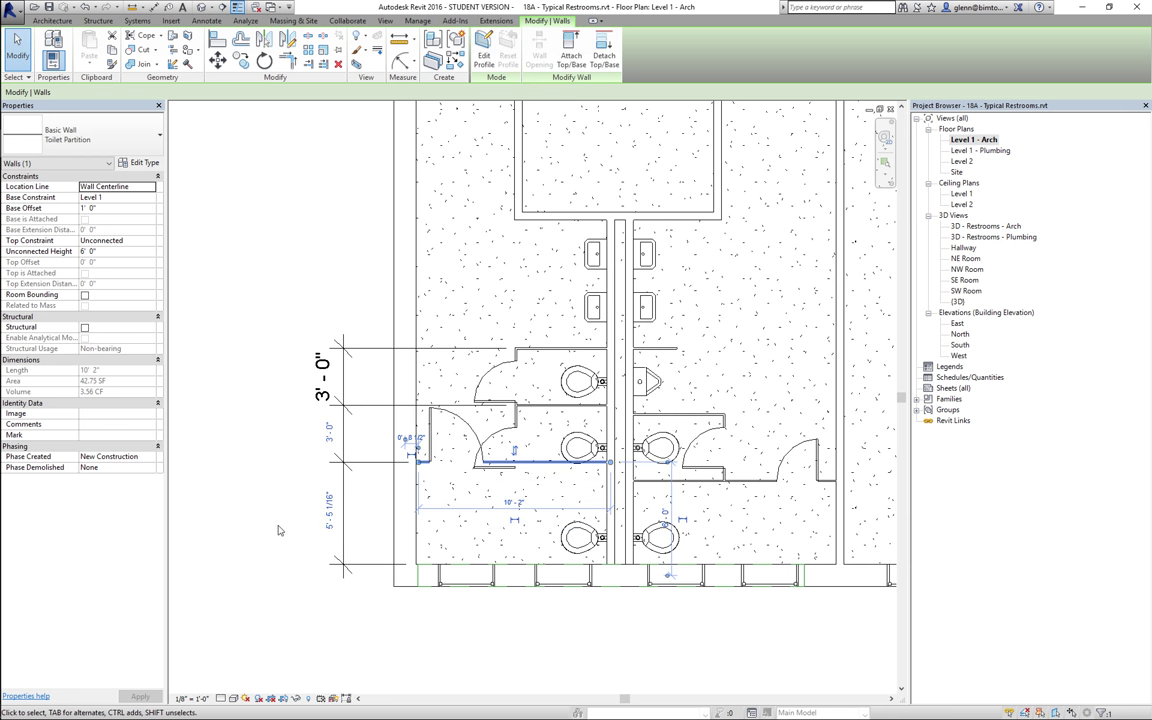
{"action": "left_click", "coordinate": [279, 530]}
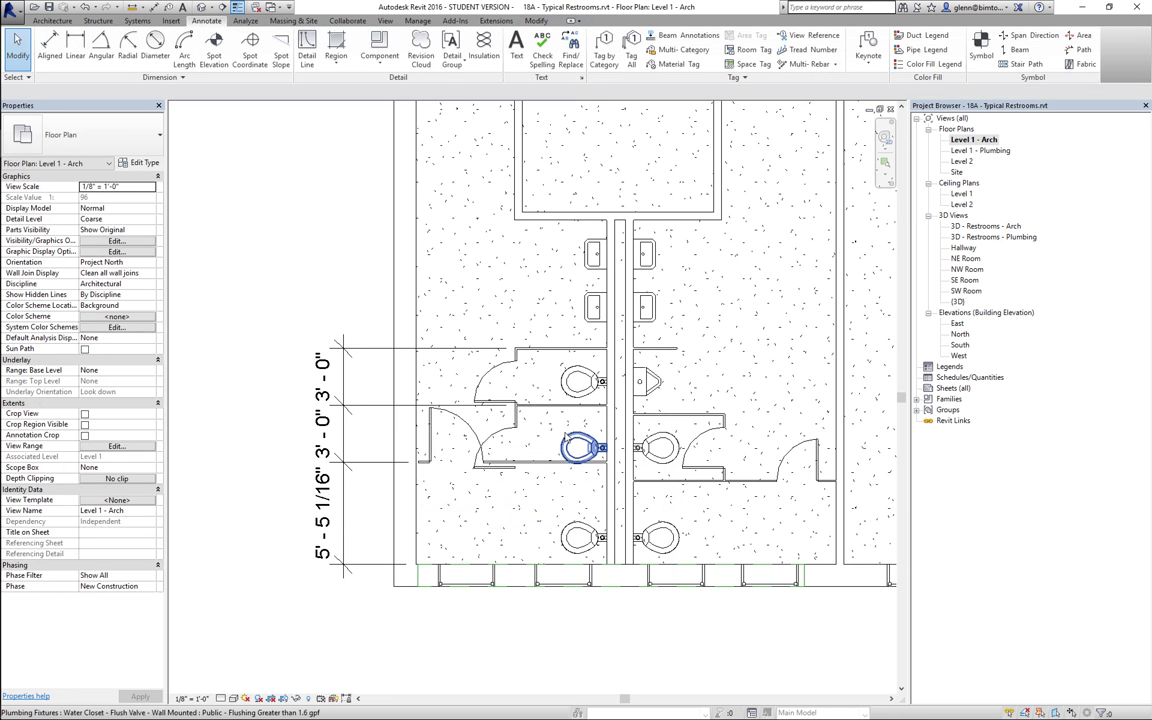
Nudge the water closets in the left restroom's two upper stalls upward to centre them between their partitions.
{"action": "left_click", "coordinate": [568, 442]}
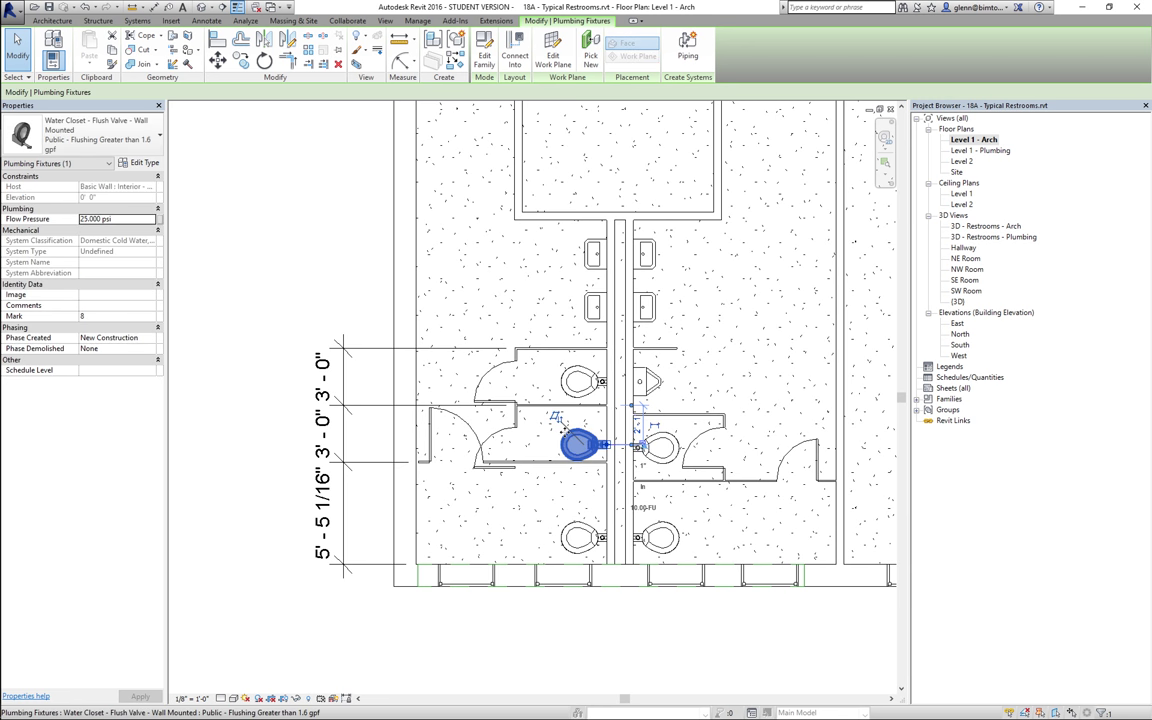
{"action": "left_click_drag", "start_coordinate": [637, 406], "coordinate": [640, 397]}
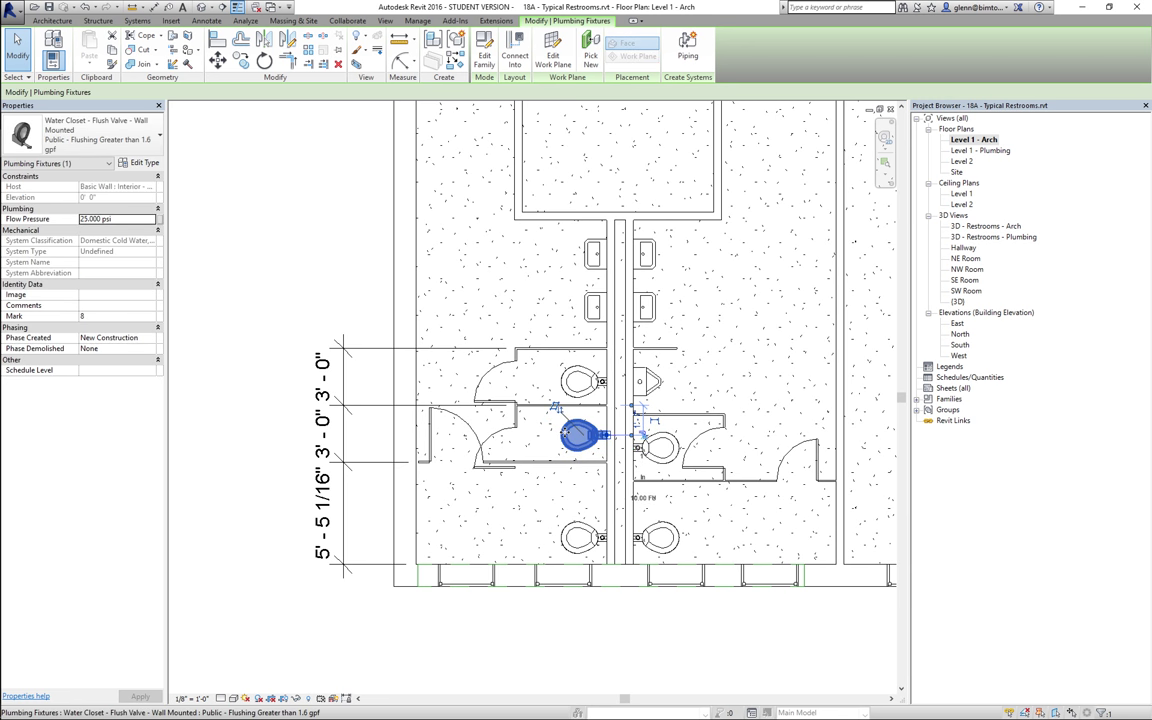
{"action": "left_click", "coordinate": [582, 380]}
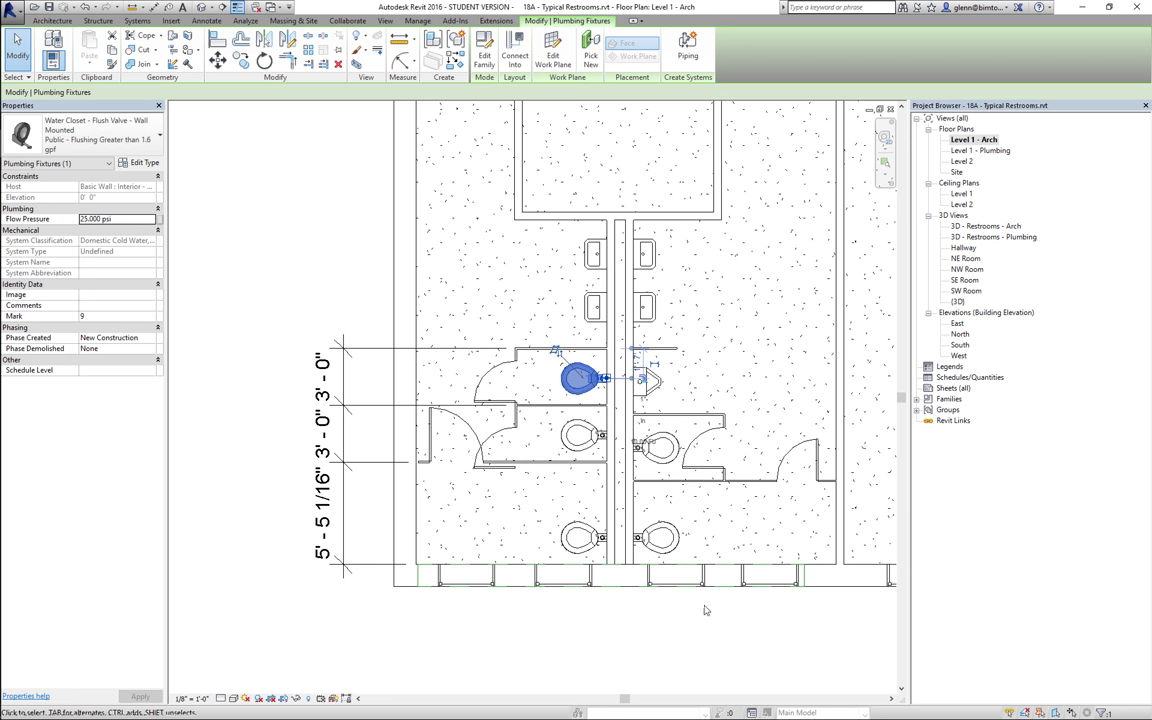
{"action": "left_click", "coordinate": [673, 674]}
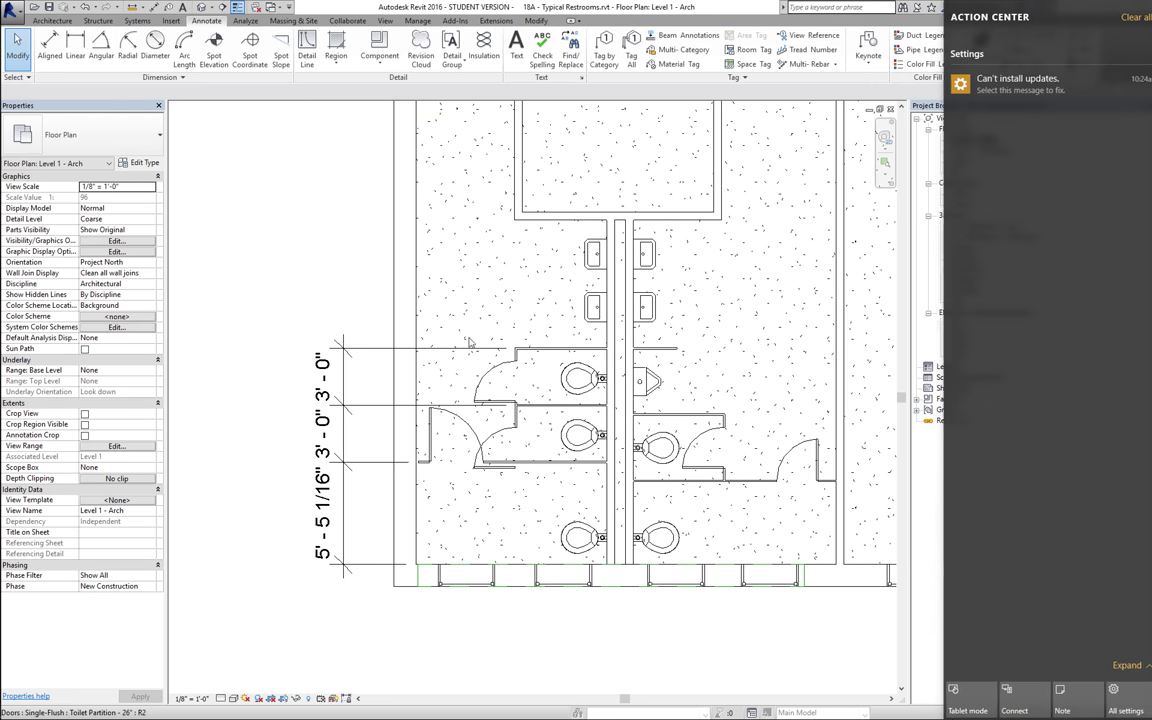
Check the upper stall's depth from the plumbing wall to its front partition with an aligned dimension, without placing it.
{"action": "left_click", "coordinate": [54, 56]}
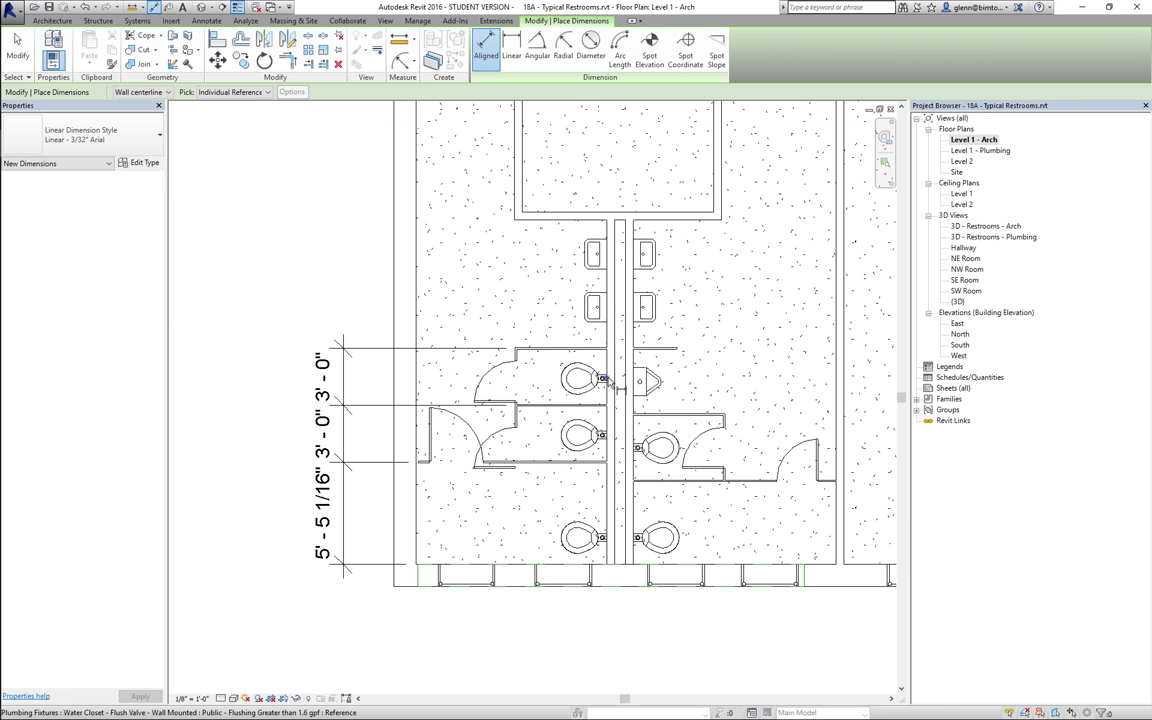
{"action": "left_click", "coordinate": [606, 362]}
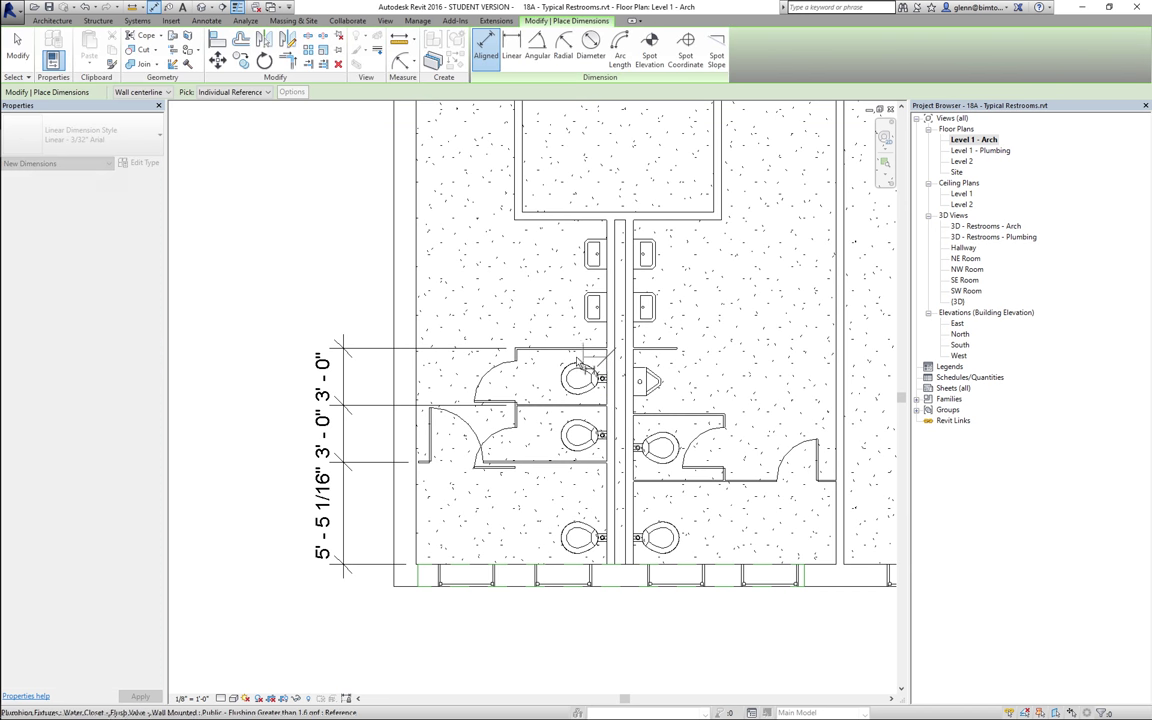
{"action": "left_click", "coordinate": [517, 353]}
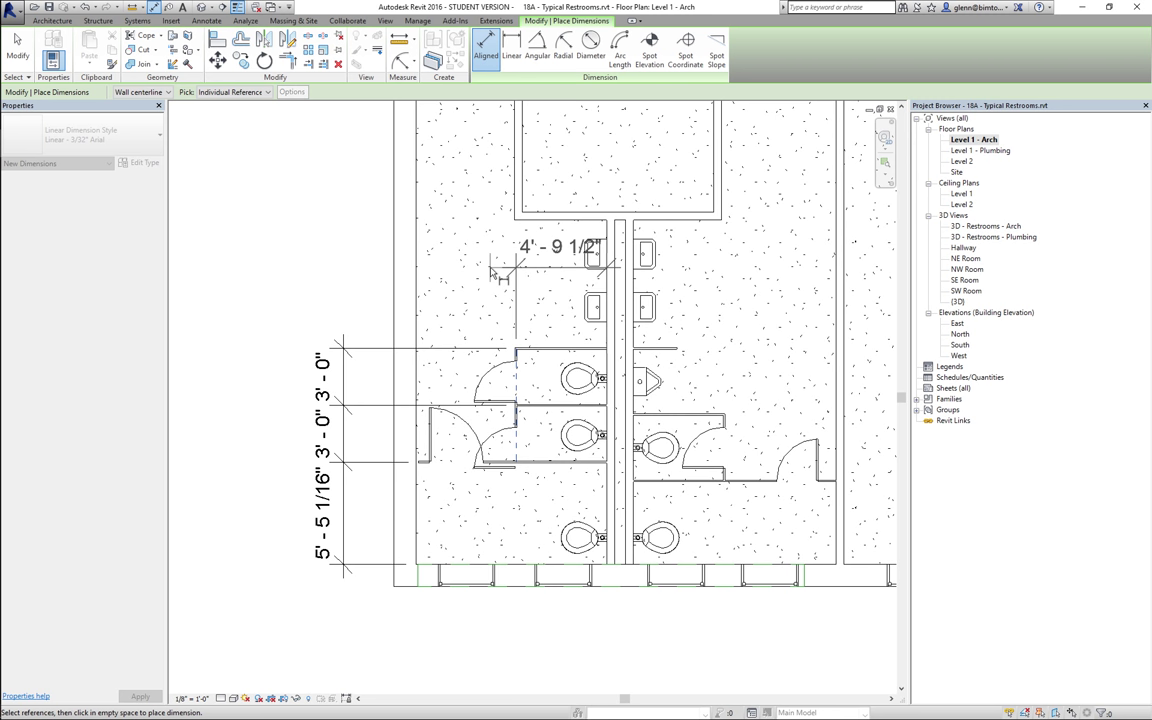
{"action": "left_click", "coordinate": [18, 45]}
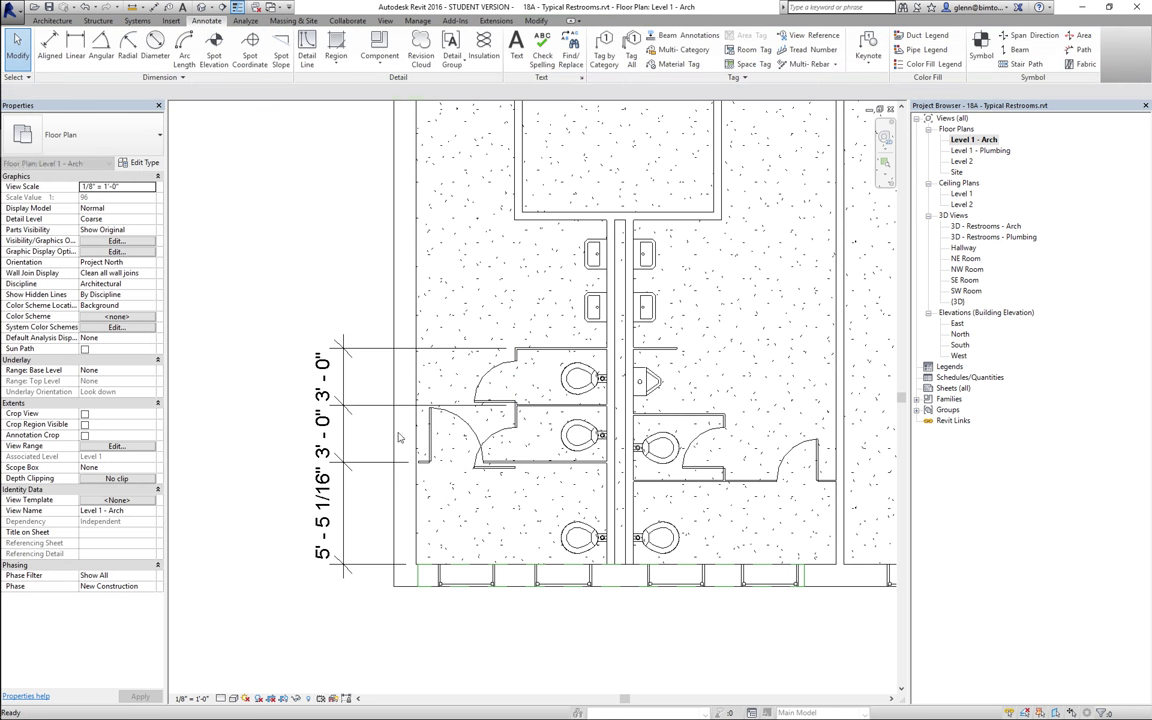
Centre the doors of the two upper left stalls within their openings and flip both to swing into the stalls.
{"action": "left_click", "coordinate": [496, 440]}
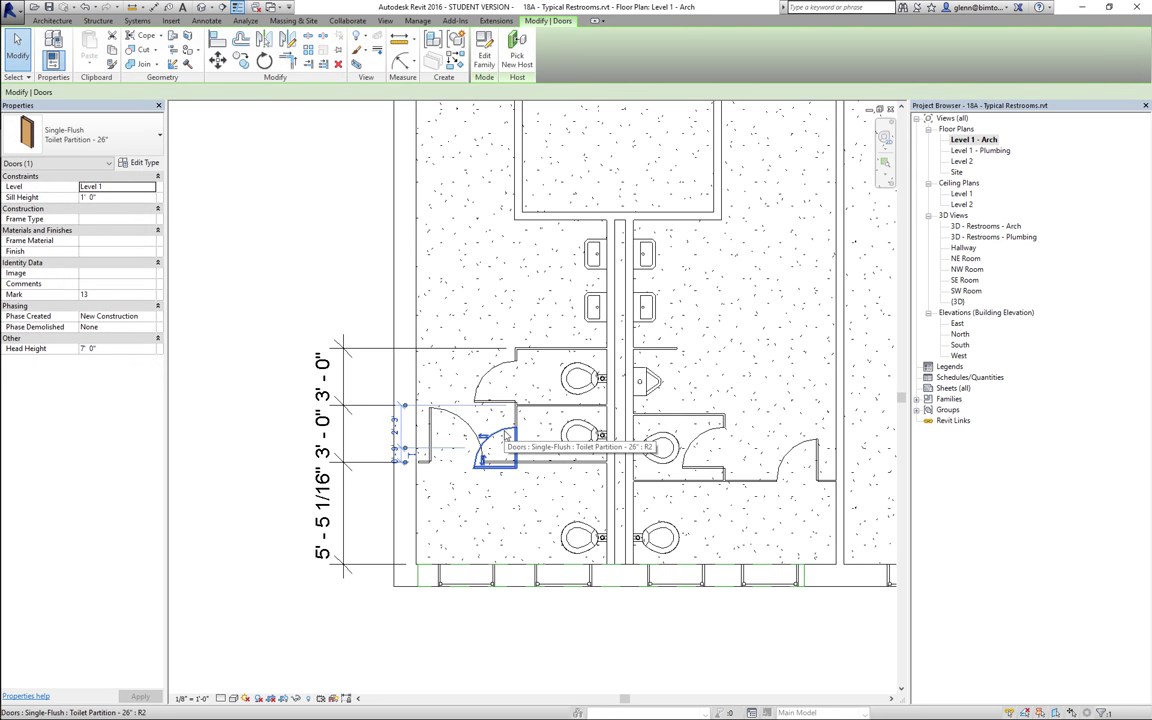
{"action": "left_click_drag", "start_coordinate": [505, 433], "coordinate": [505, 375]}
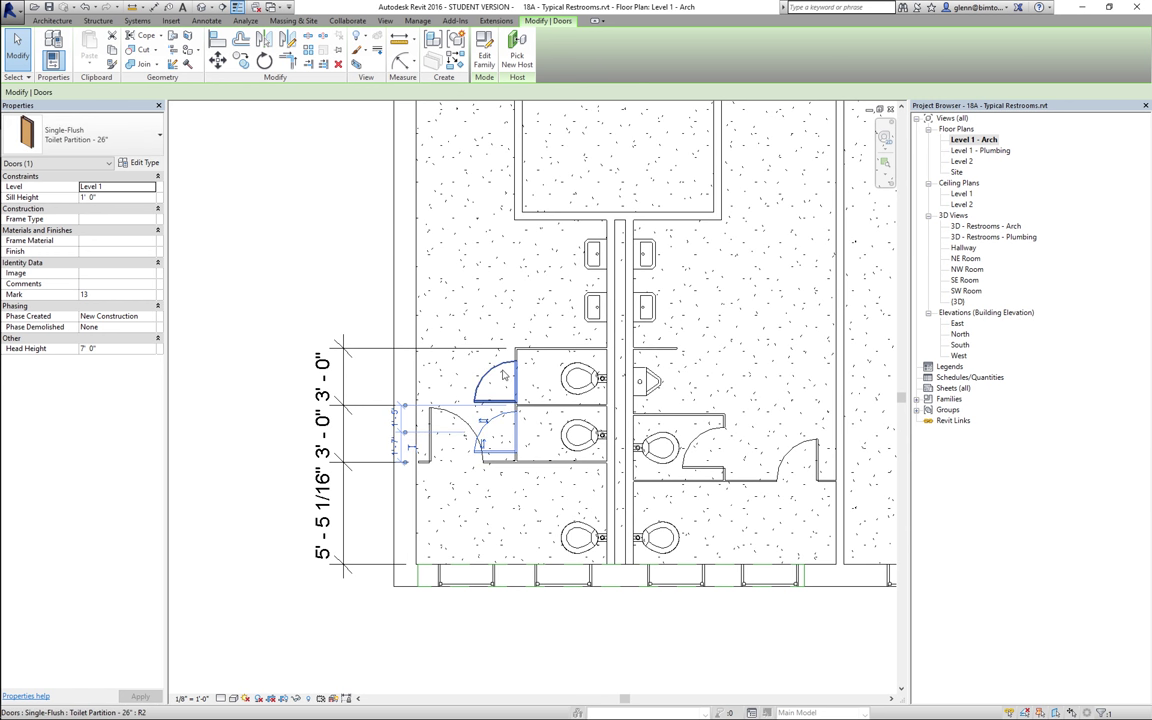
{"action": "left_click", "coordinate": [503, 372]}
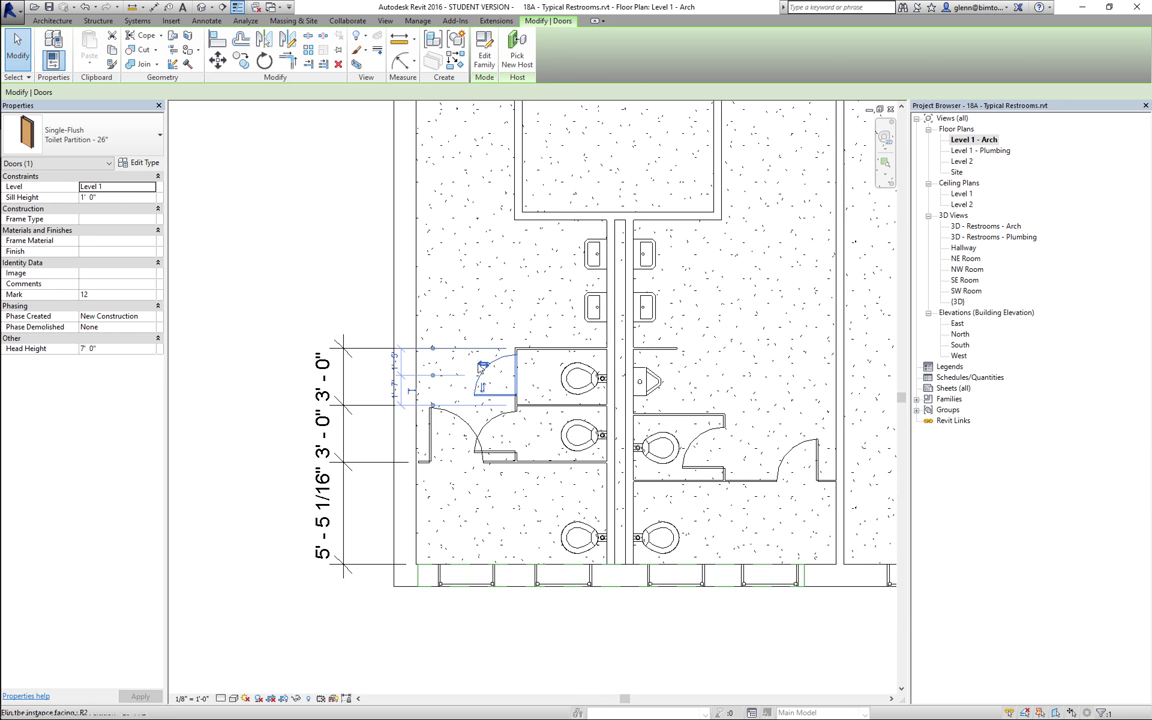
{"action": "left_click", "coordinate": [483, 365]}
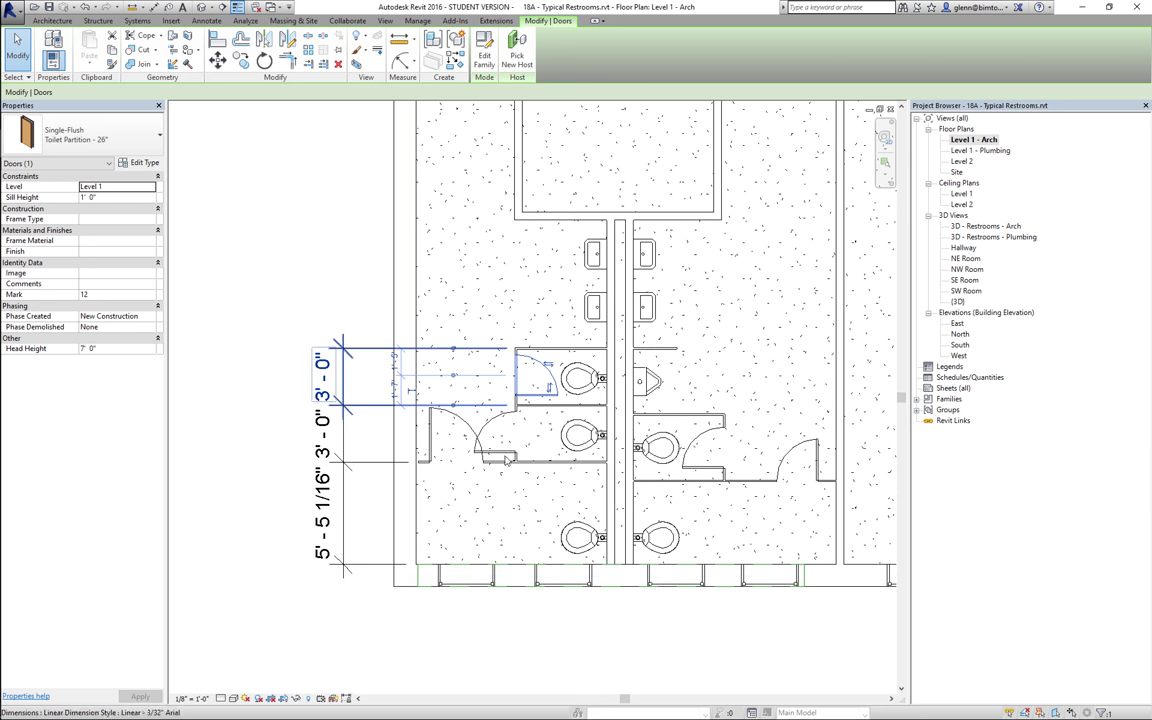
{"action": "left_click", "coordinate": [494, 422]}
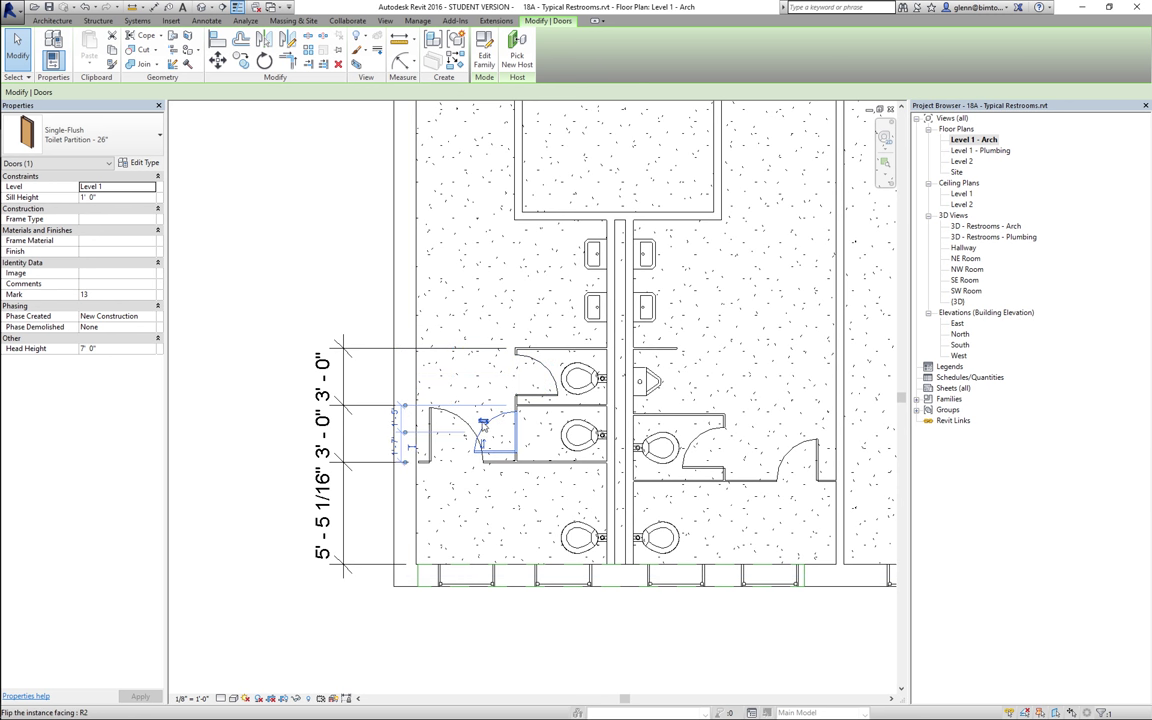
{"action": "left_click", "coordinate": [484, 421]}
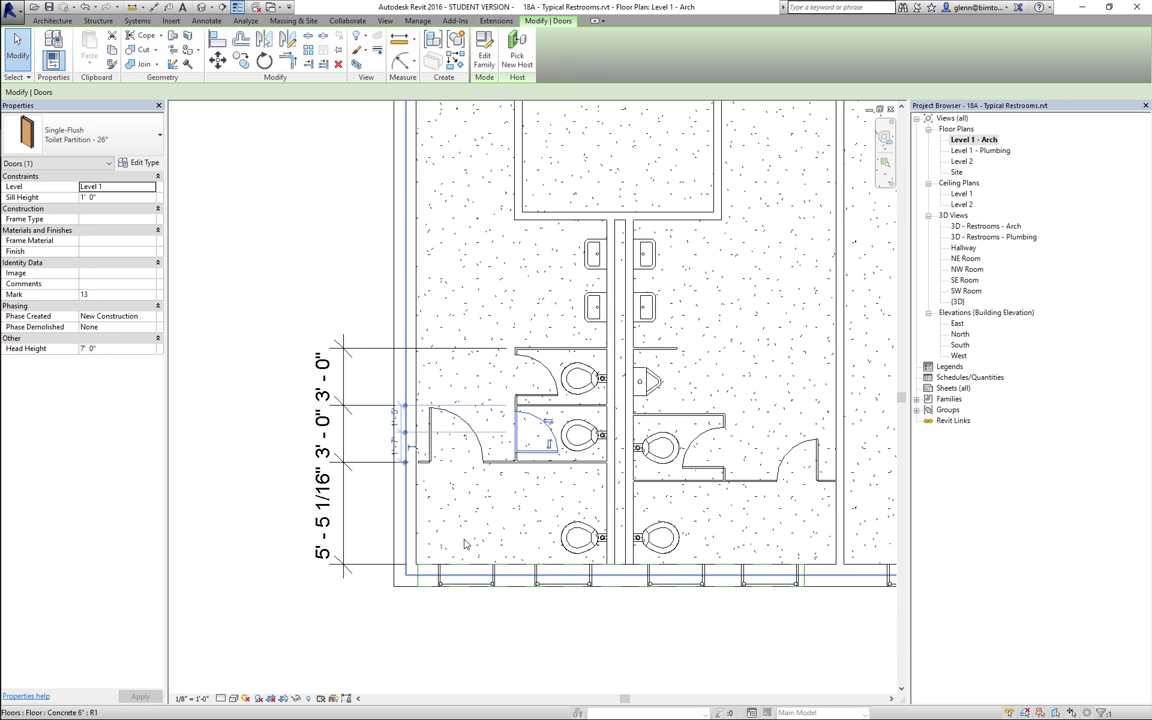
Nudge the lowest water closets in both restrooms upward so they line up back to back on the plumbing wall.
{"action": "left_click", "coordinate": [600, 543]}
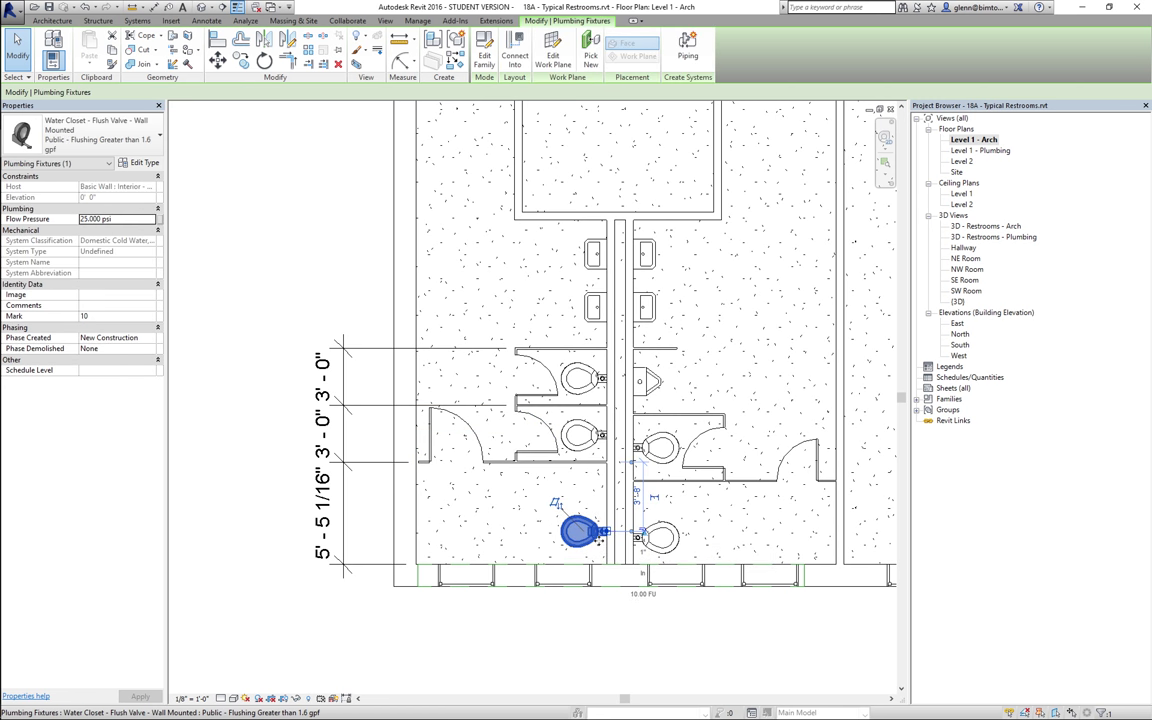
{"action": "key", "text": "Up"}
{"action": "left_click", "coordinate": [580, 643]}
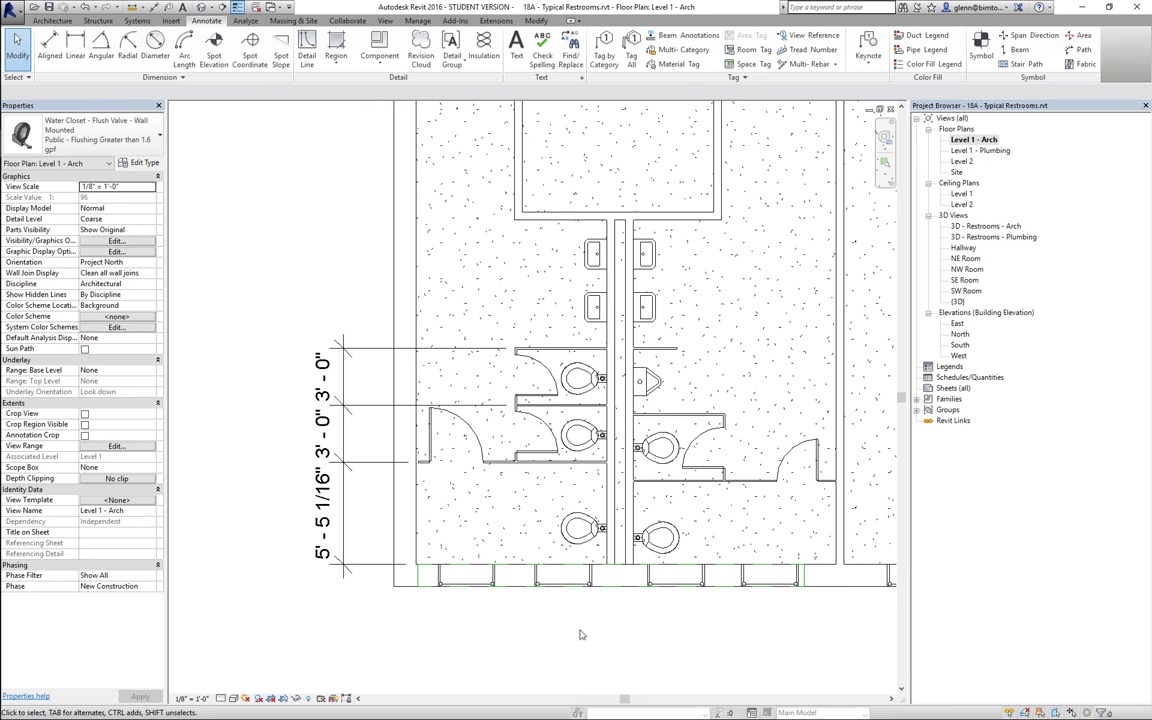
{"action": "left_click", "coordinate": [645, 538]}
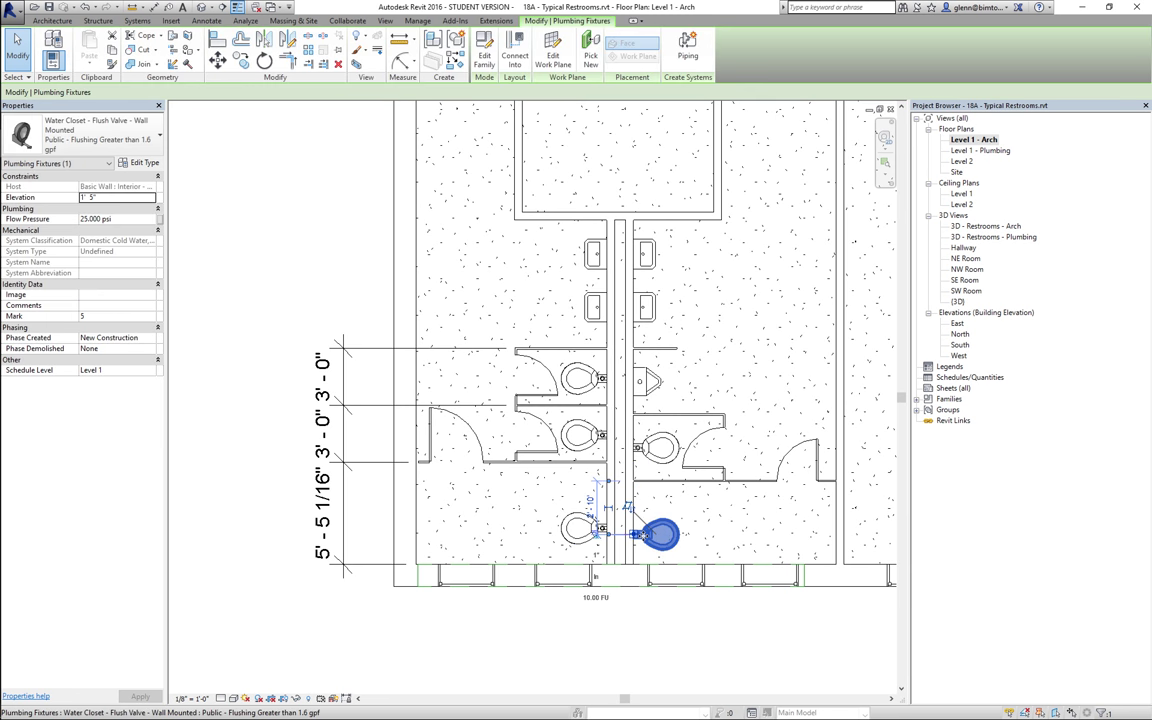
{"action": "key", "text": "Up"}
{"action": "left_click", "coordinate": [621, 634]}
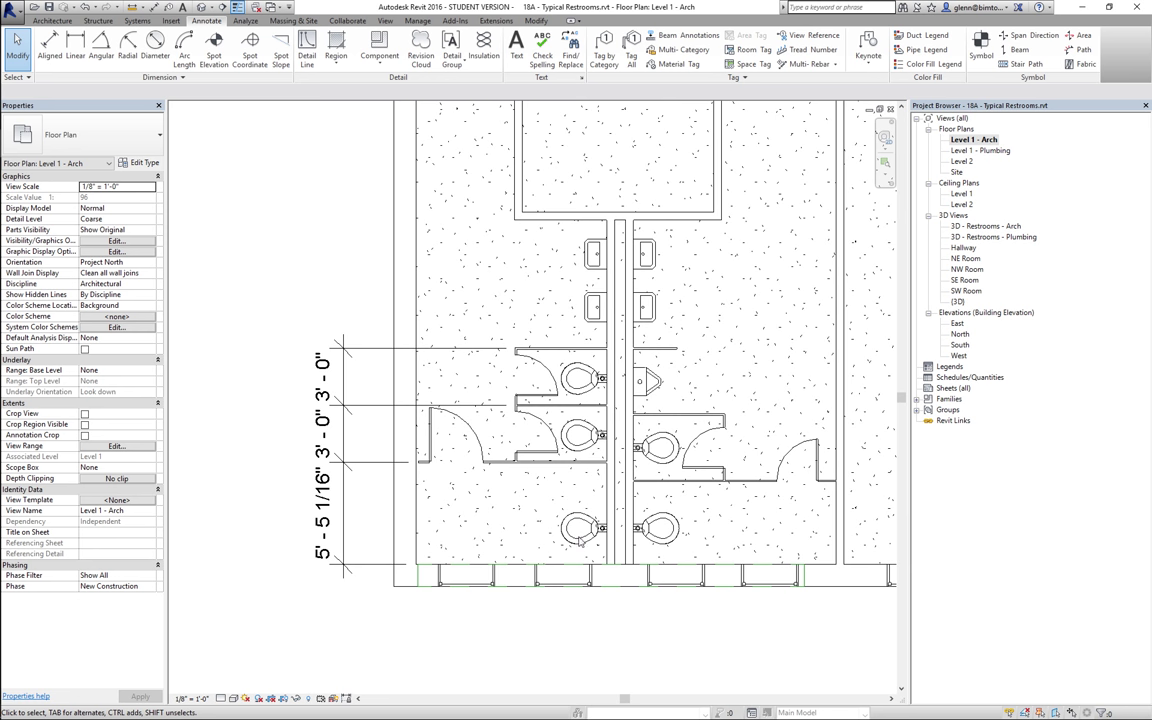
Add an aligned dimension across the plumbing chase between the two partition walls' inner faces, placed below the exterior wall.
{"action": "left_click", "coordinate": [49, 45]}
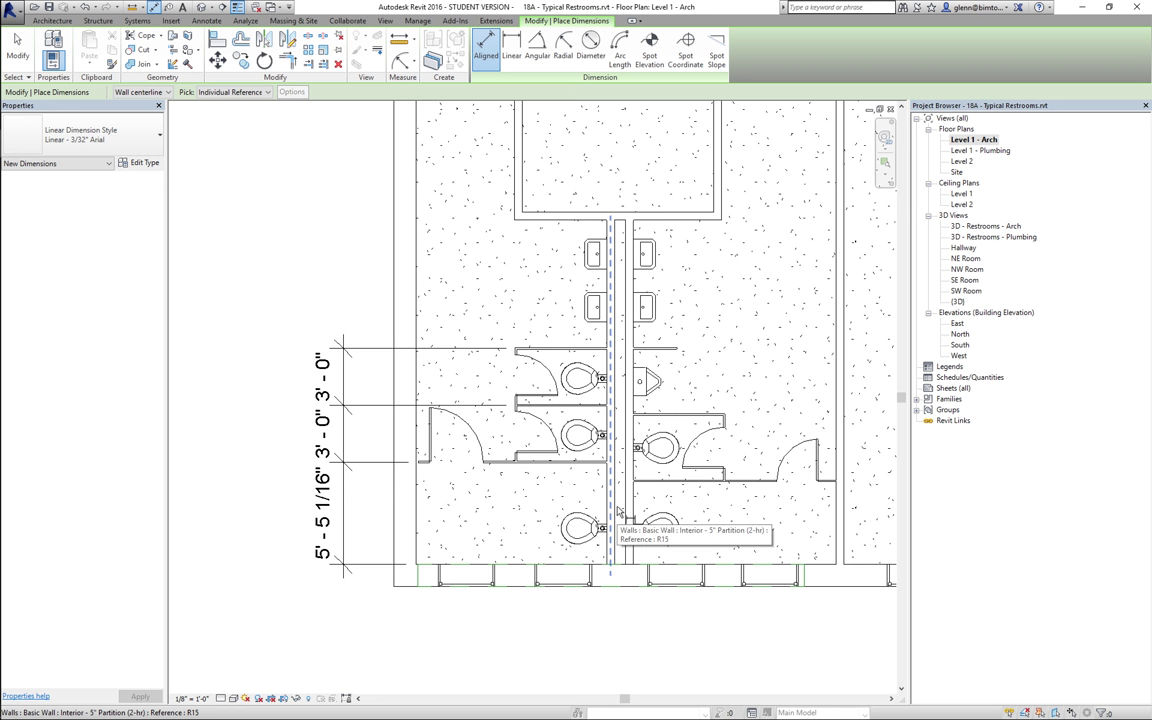
{"action": "left_click", "coordinate": [616, 512]}
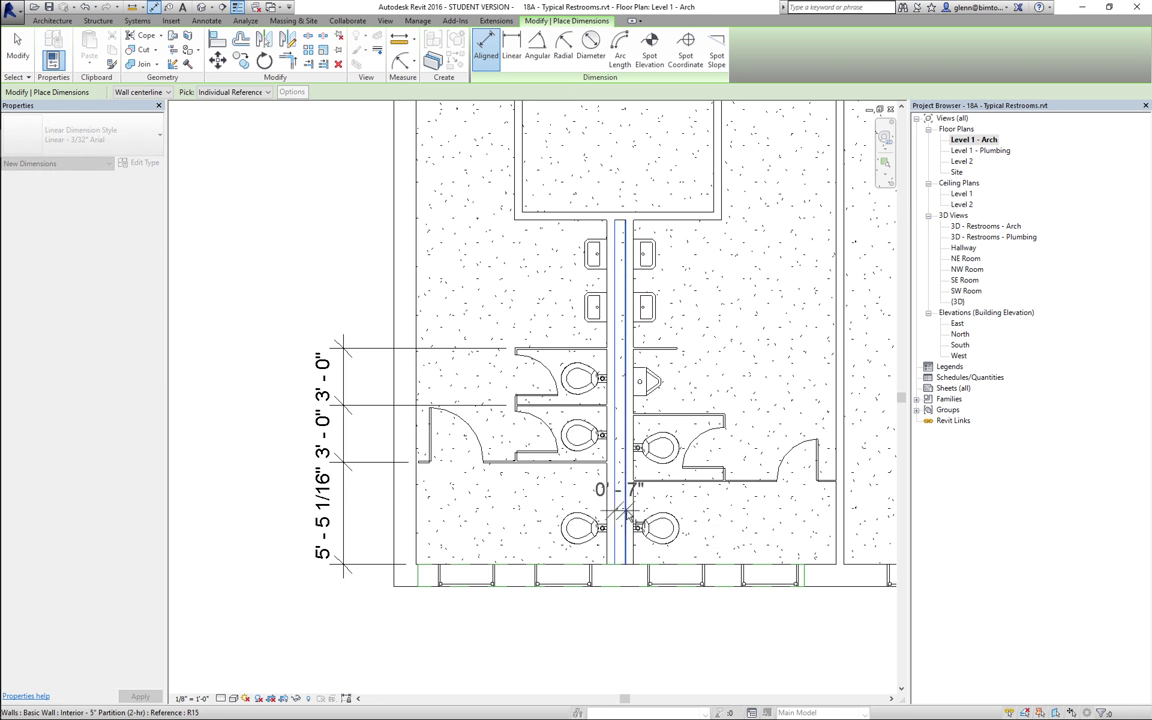
{"action": "left_click", "coordinate": [622, 512]}
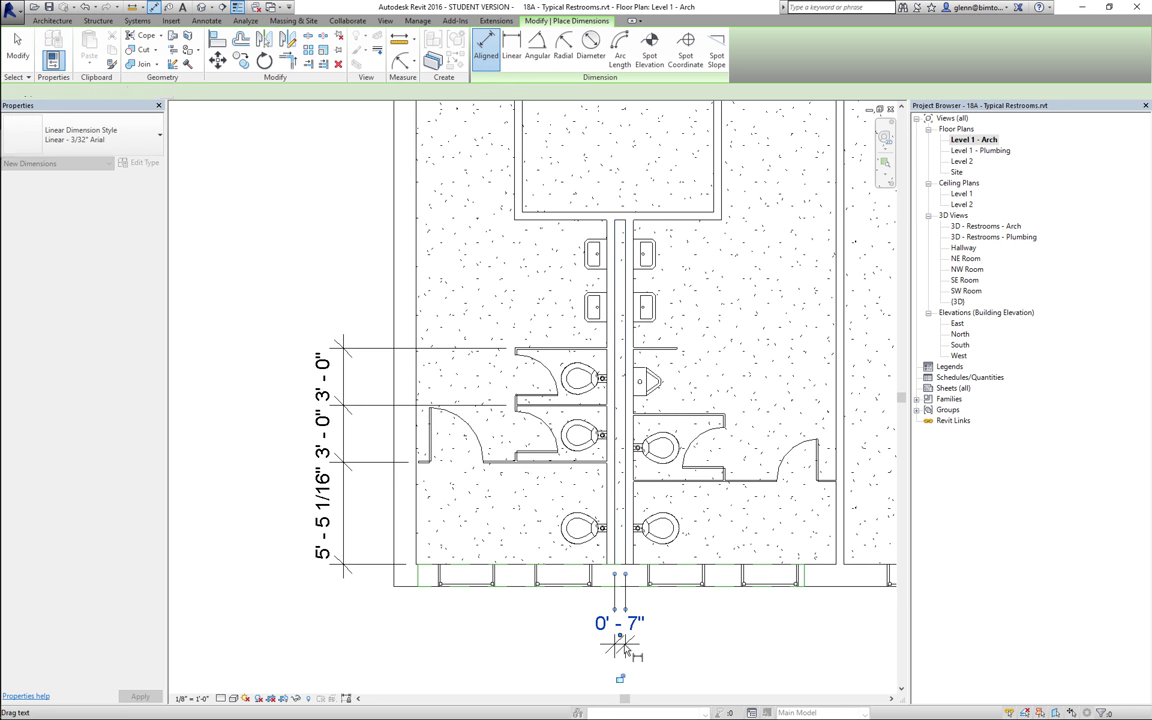
{"action": "left_click", "coordinate": [622, 650]}
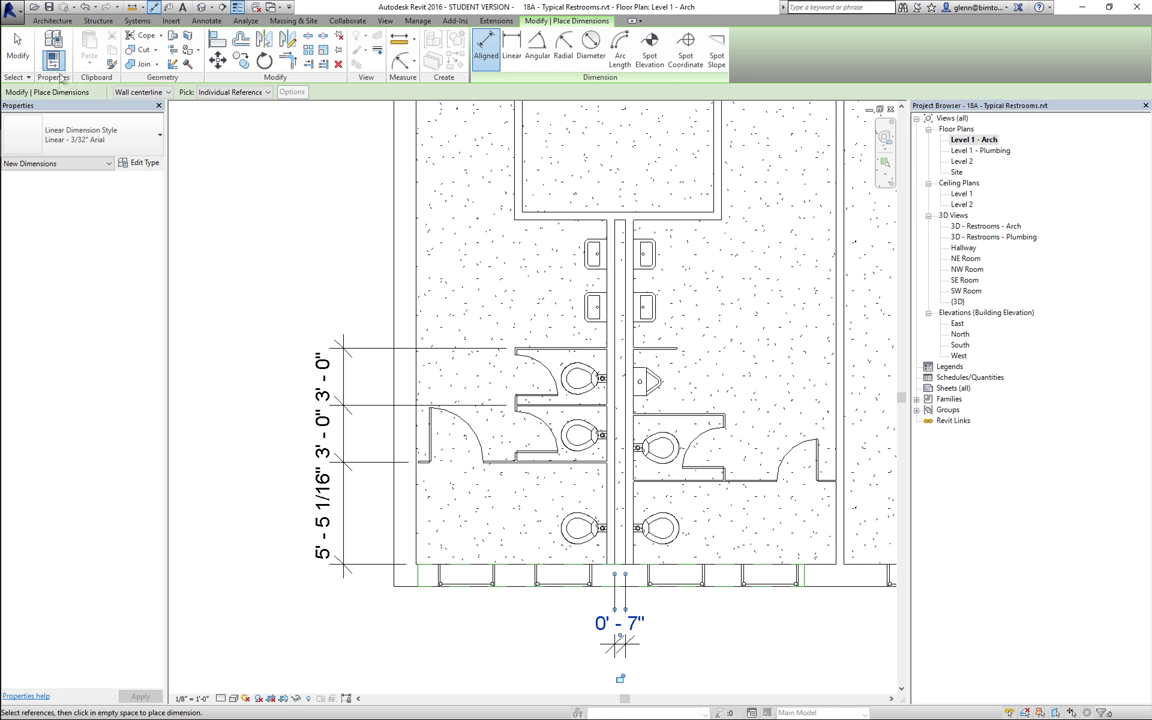
{"action": "left_click", "coordinate": [17, 45]}
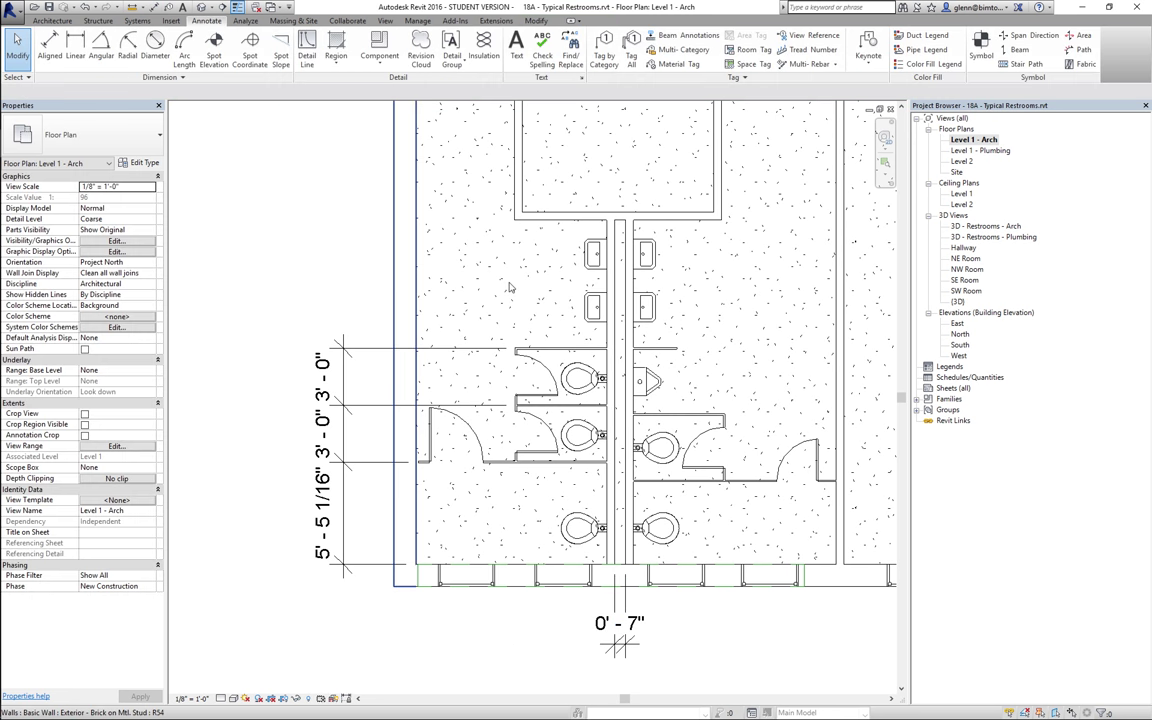
Examine the types and properties of the left restroom's lavatories and the wall-hung urinal in the right restroom.
{"action": "left_click", "coordinate": [590, 258]}
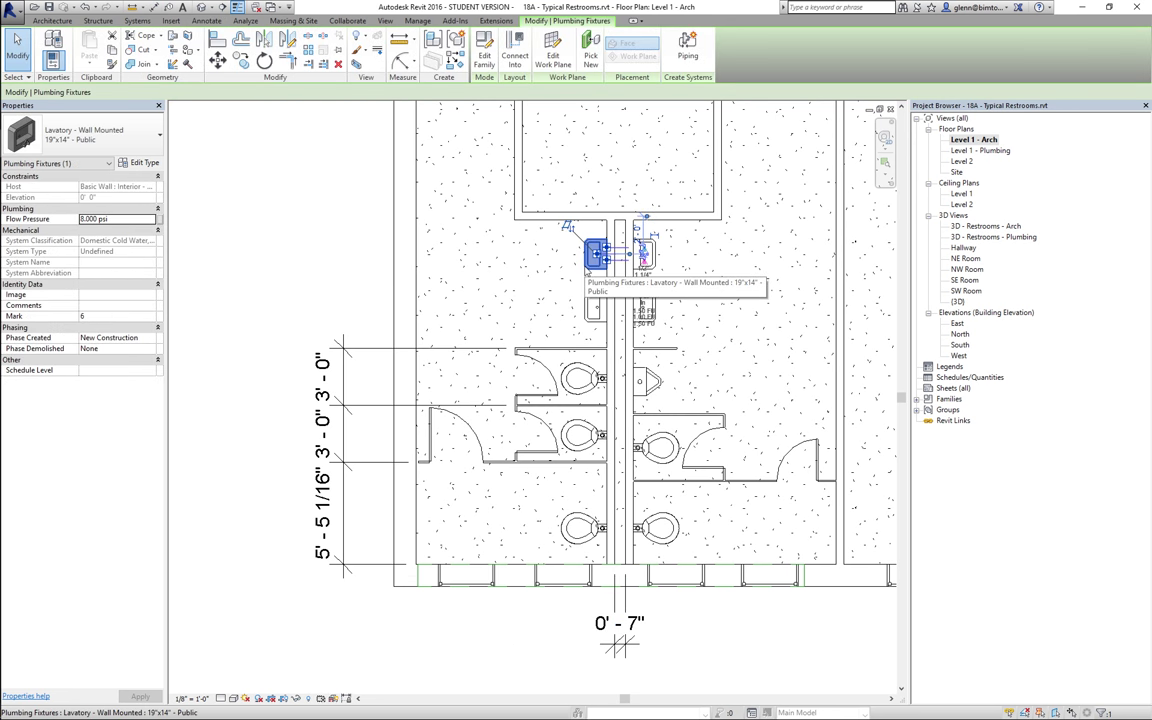
{"action": "left_click", "coordinate": [657, 383]}
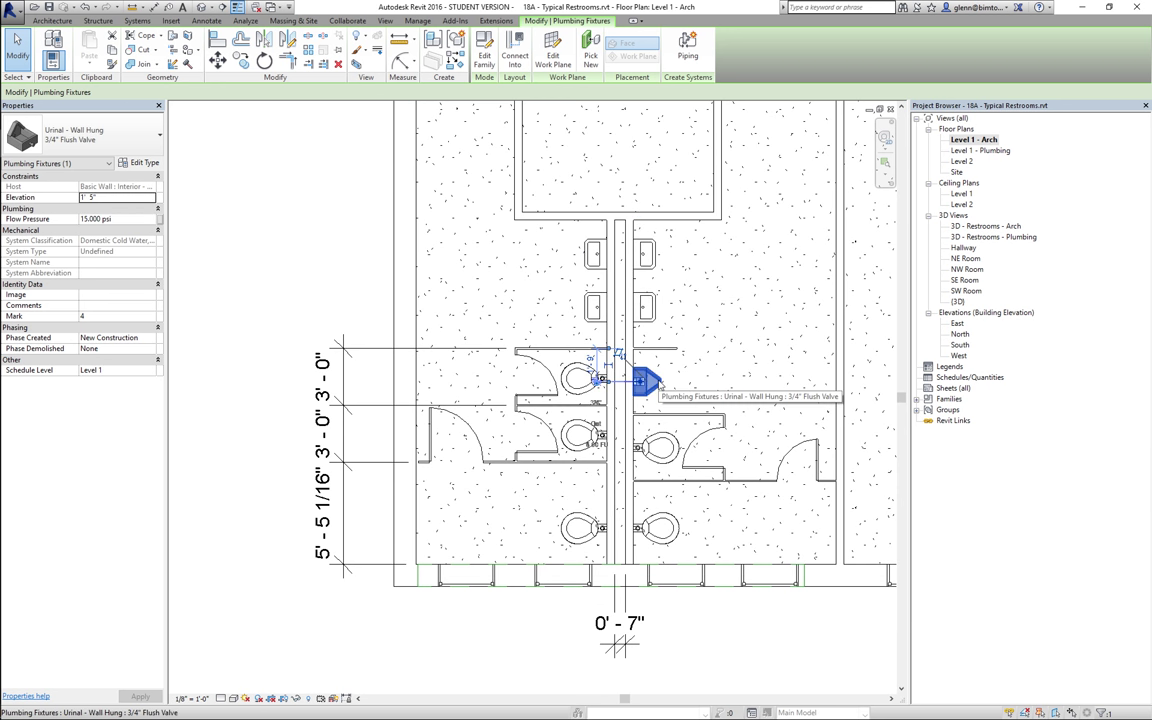
{"action": "left_click", "coordinate": [593, 318]}
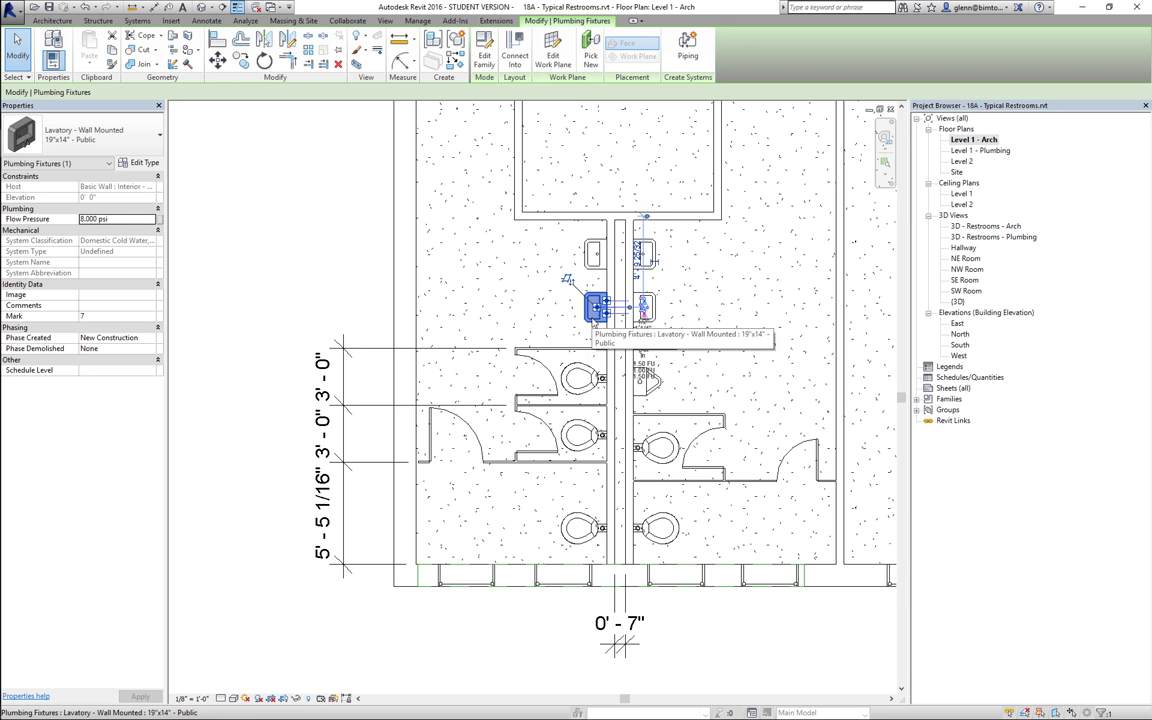
{"action": "left_click", "coordinate": [308, 261]}
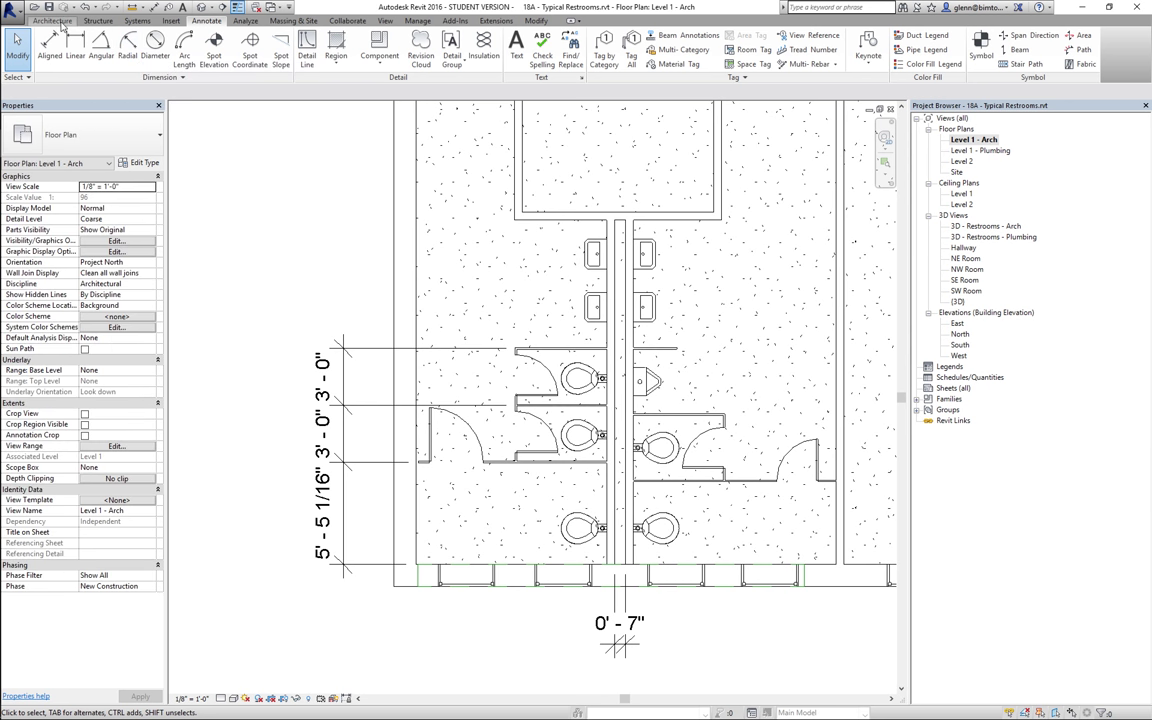
{"action": "left_click", "coordinate": [171, 22]}
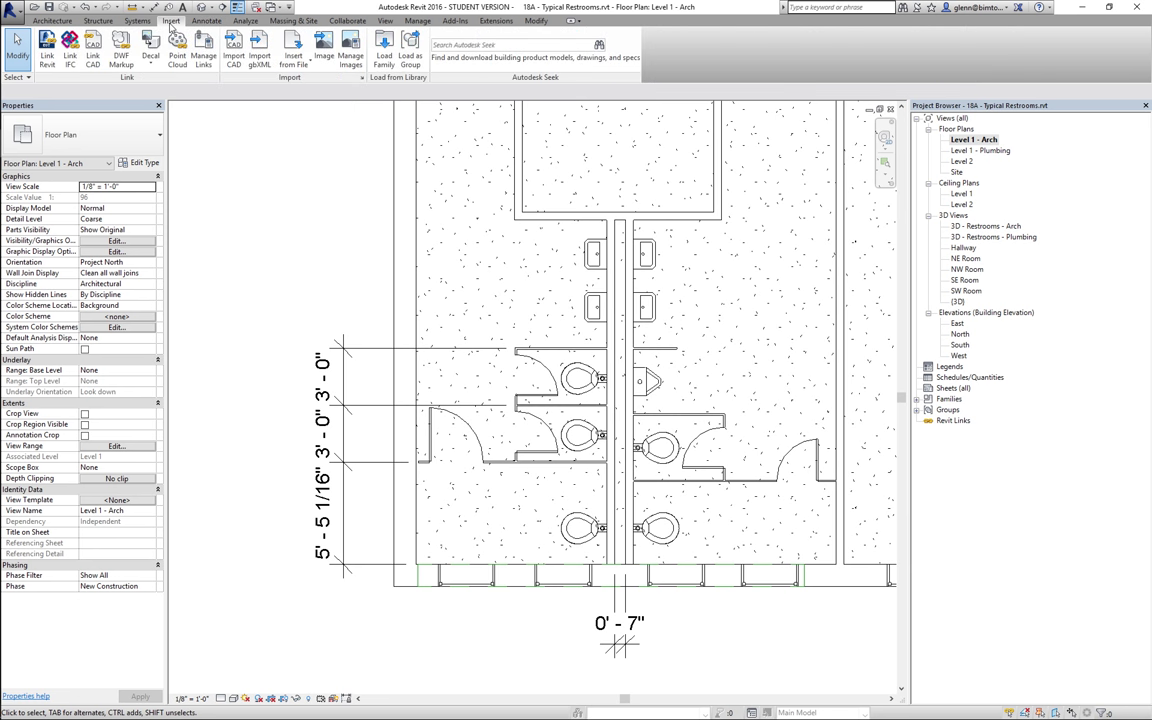
Load the Toilet-Commercial-Wall-3D family from the US Imperial library's architectural plumbing fixtures, Water Closets folder.
{"action": "left_click", "coordinate": [386, 57]}
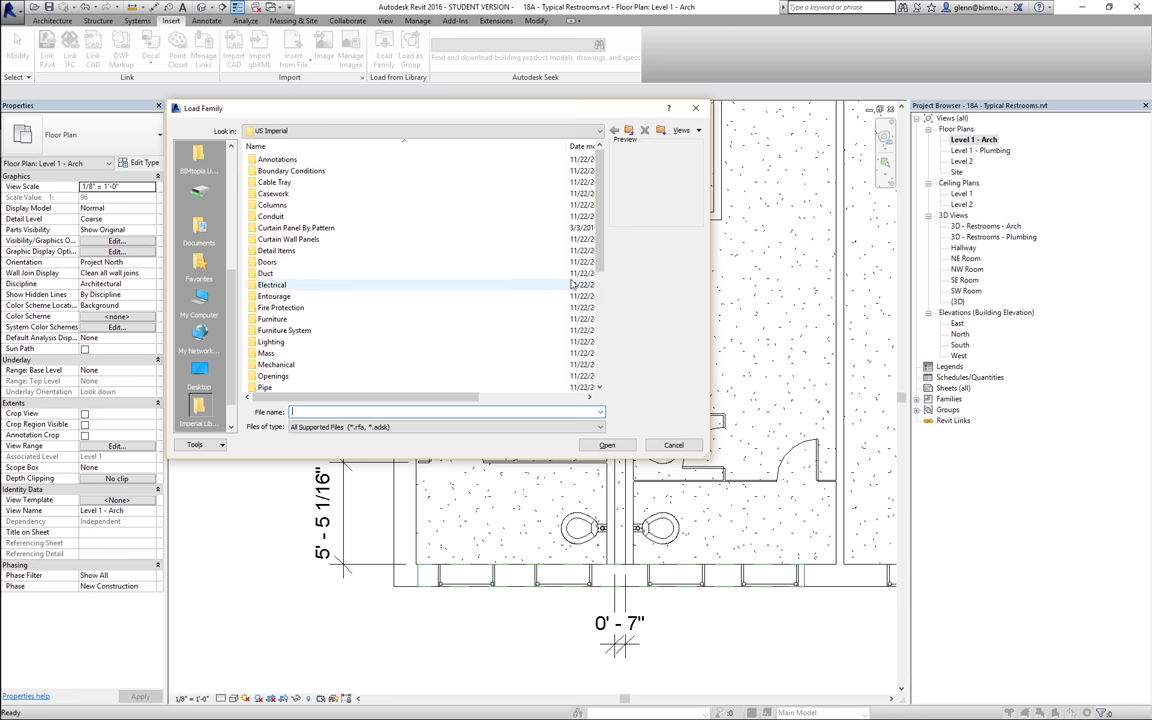
{"action": "scroll", "coordinate": [545, 270], "scroll_direction": "down", "scroll_amount": 2}
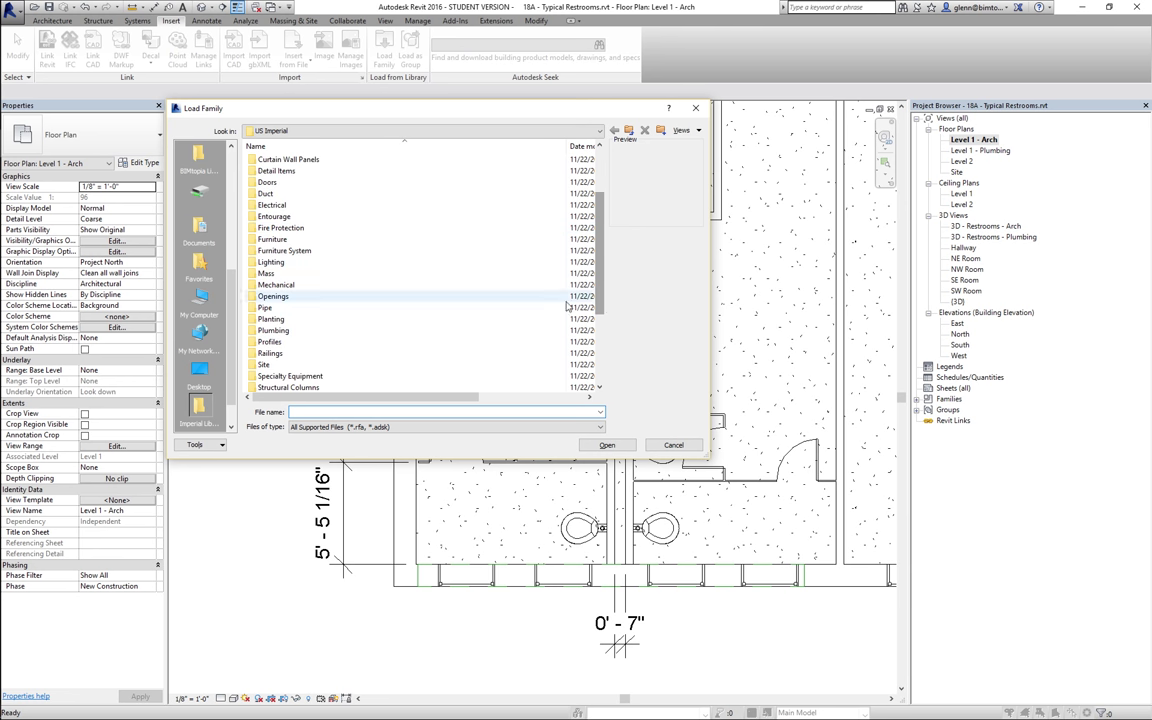
{"action": "double_click", "coordinate": [293, 331]}
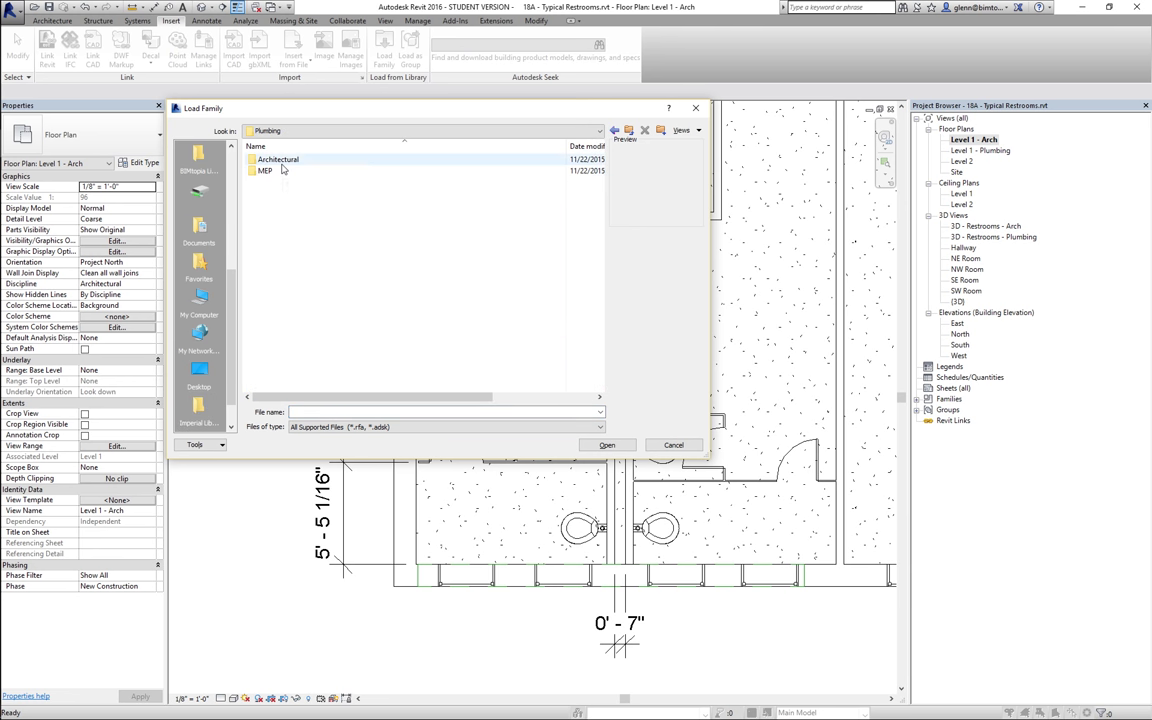
{"action": "double_click", "coordinate": [280, 160]}
{"action": "double_click", "coordinate": [270, 171]}
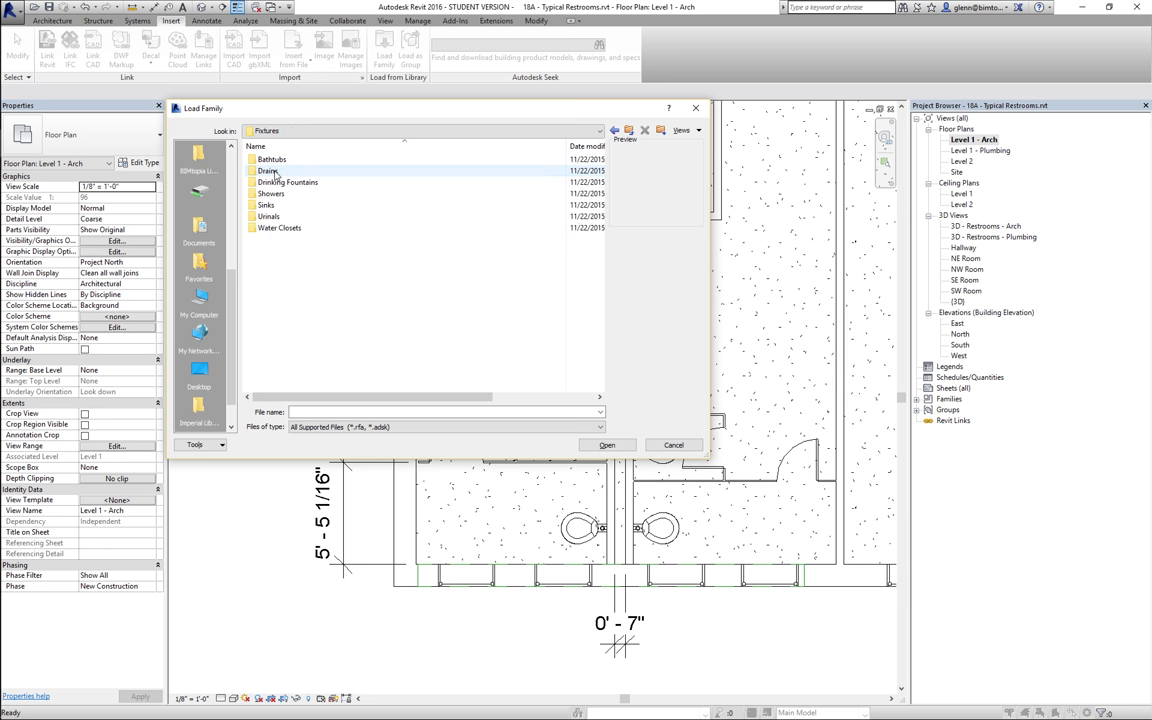
{"action": "double_click", "coordinate": [279, 228]}
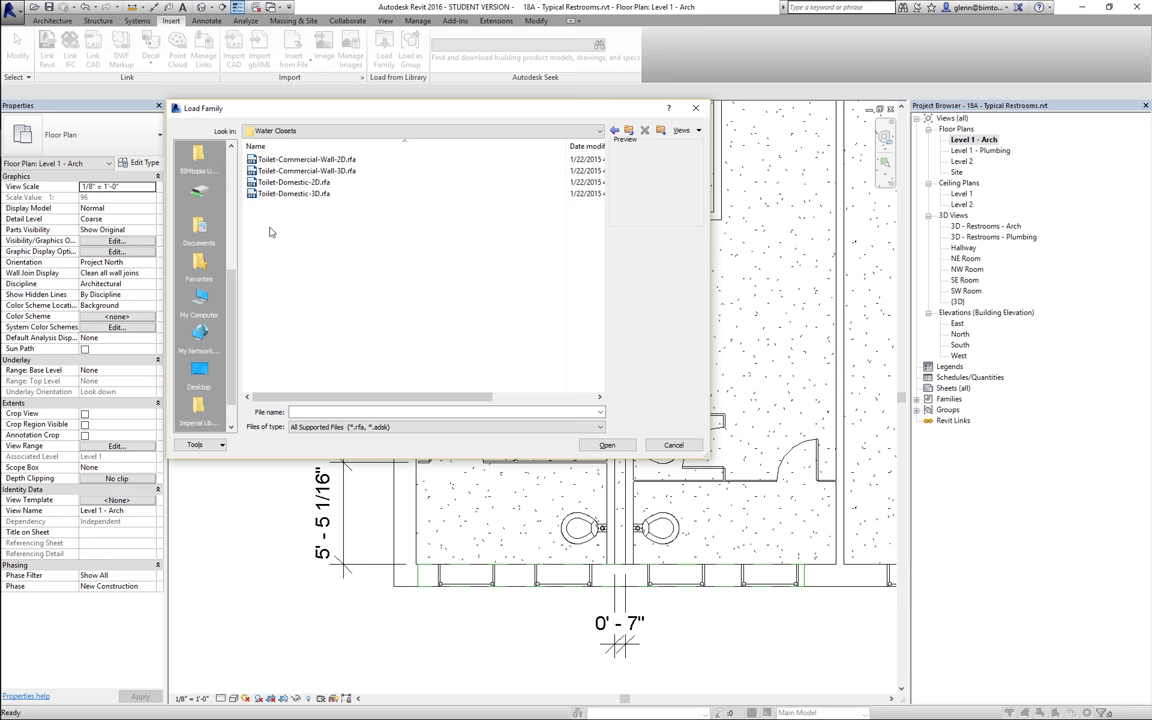
{"action": "left_click", "coordinate": [307, 171]}
{"action": "double_click", "coordinate": [307, 171]}
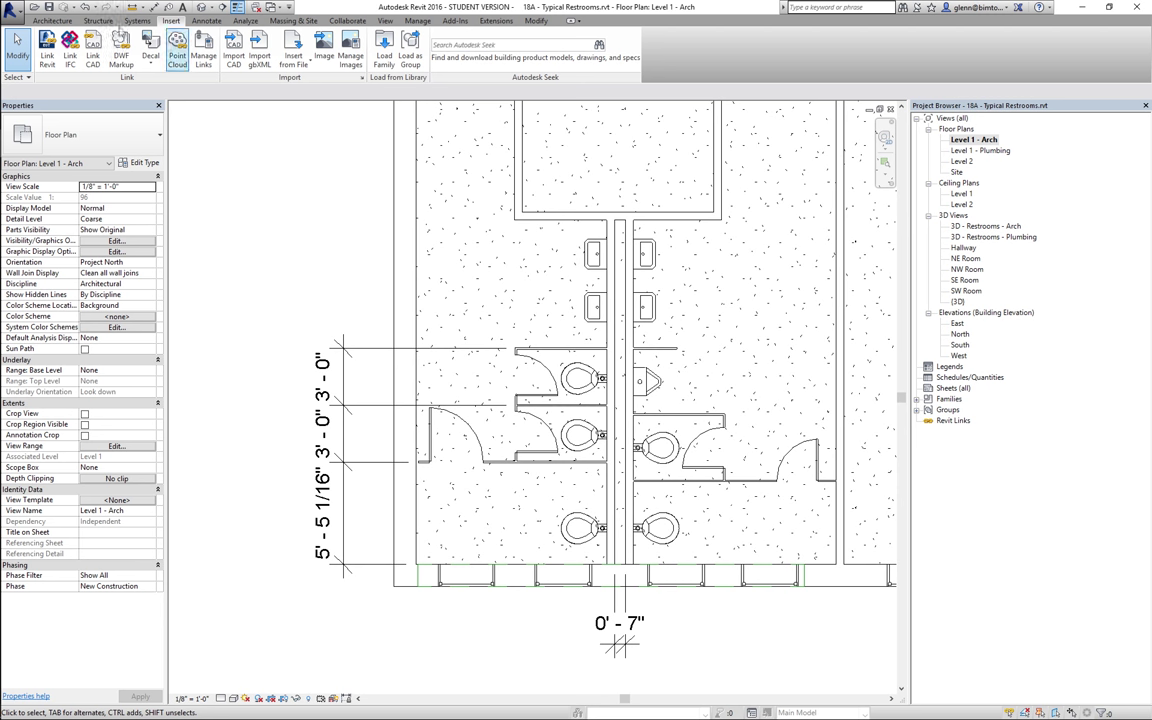
Place a Toilet-Commercial-Wall-3D with 15" Seat Height on the left restroom's outer wall, level with the upper lavatories, and inspect its properties.
{"action": "left_click", "coordinate": [52, 21]}
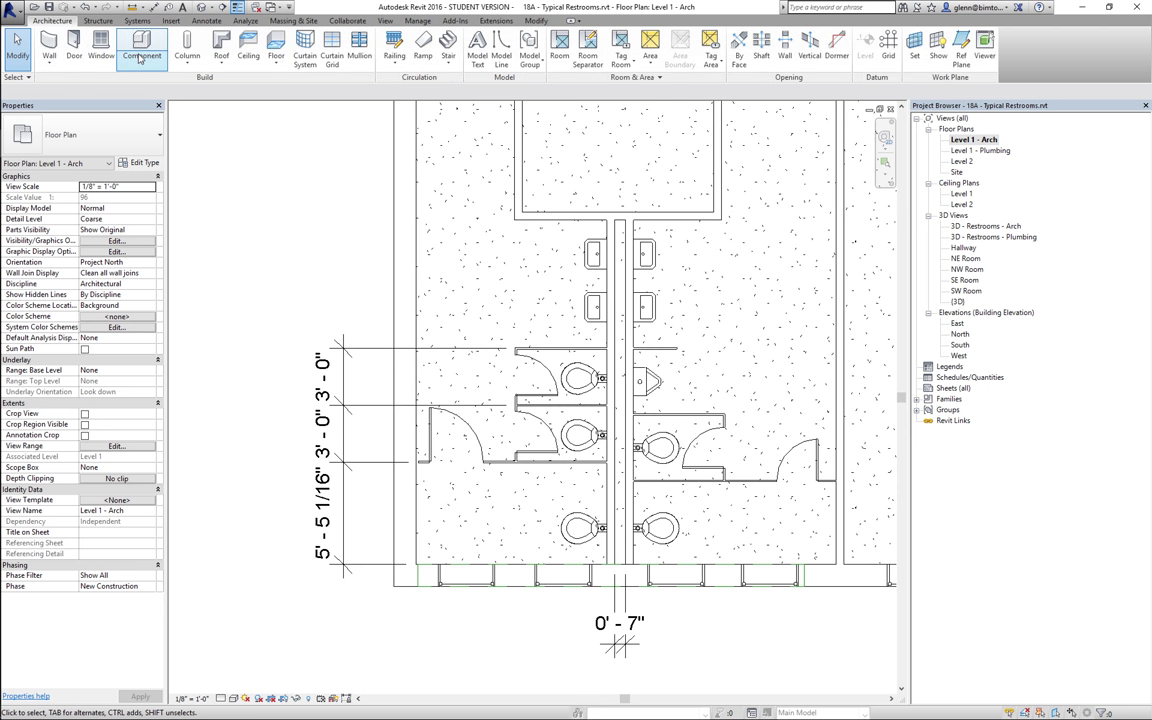
{"action": "left_click", "coordinate": [141, 58]}
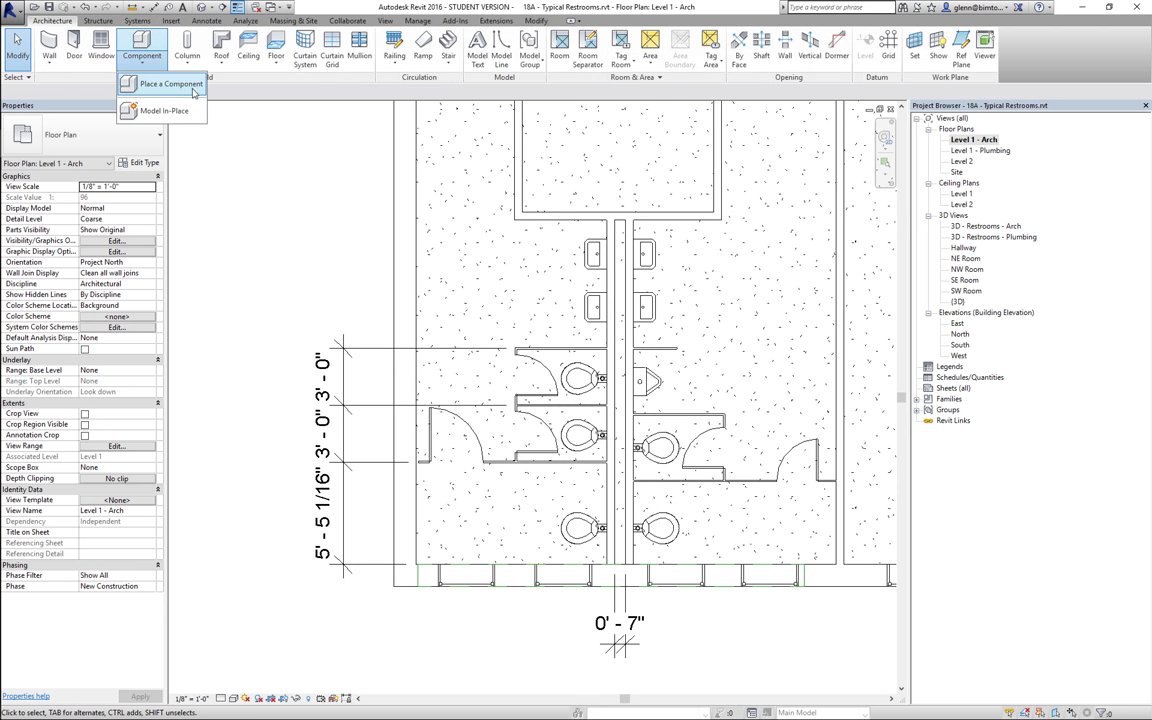
{"action": "left_click", "coordinate": [170, 84]}
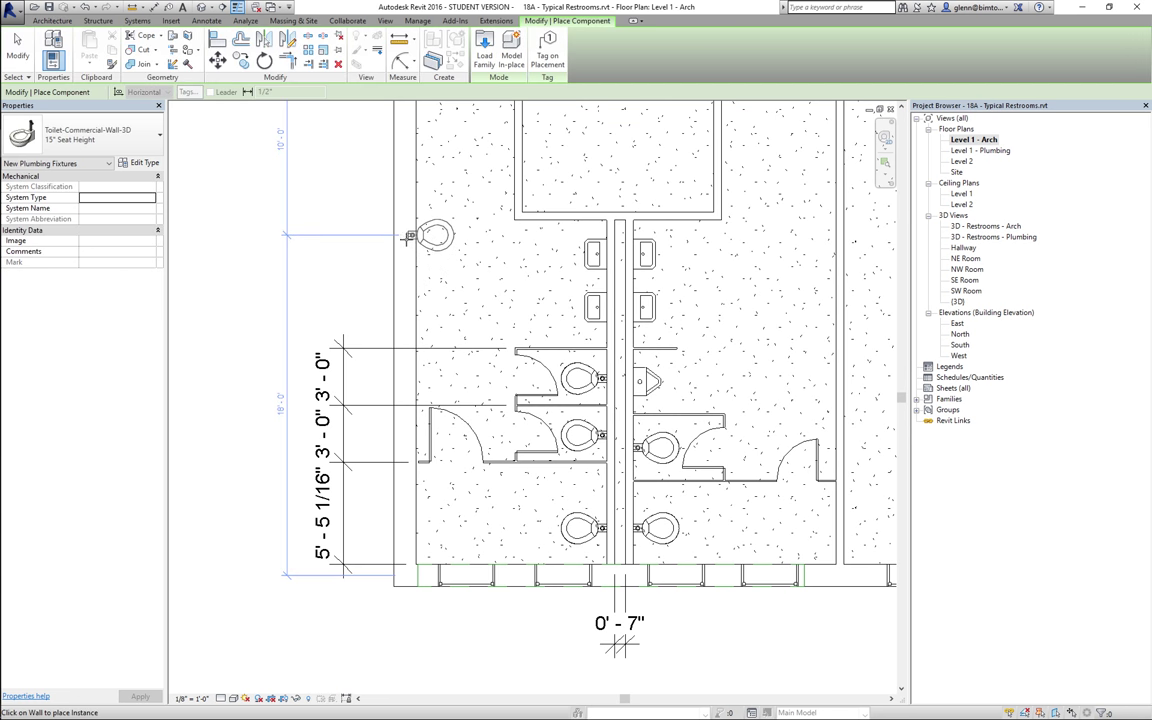
{"action": "left_click", "coordinate": [418, 236]}
{"action": "key", "text": "Escape"}
{"action": "key", "text": "Escape"}
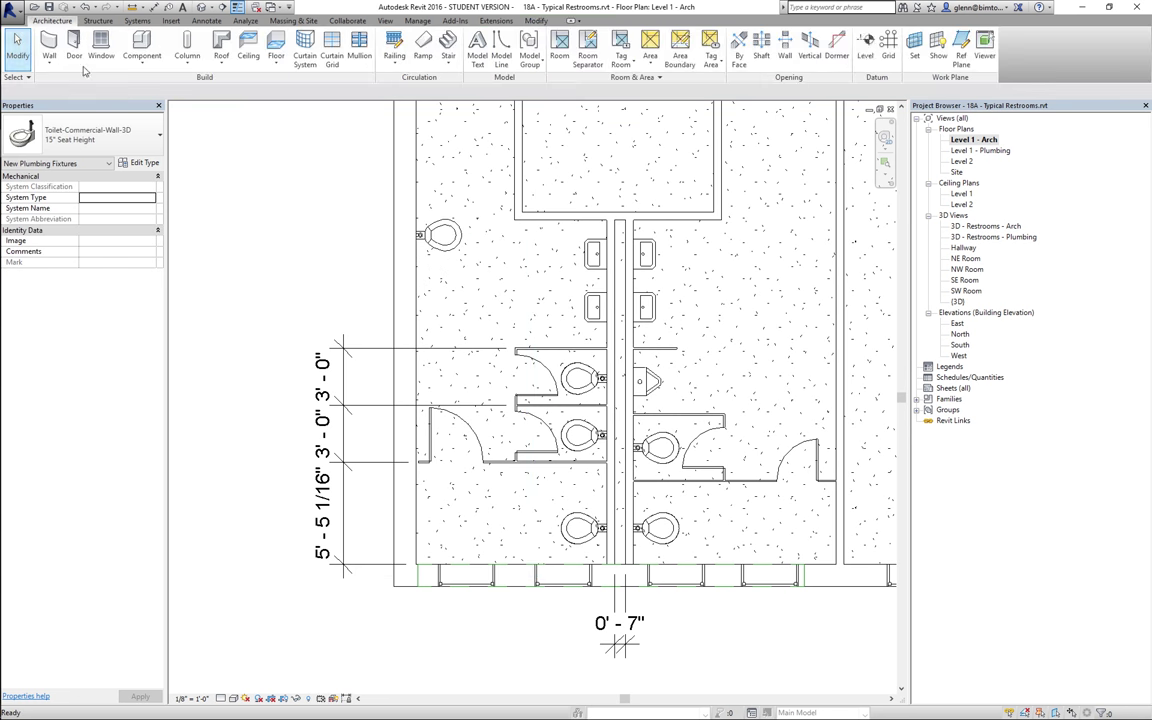
{"action": "left_click", "coordinate": [425, 253]}
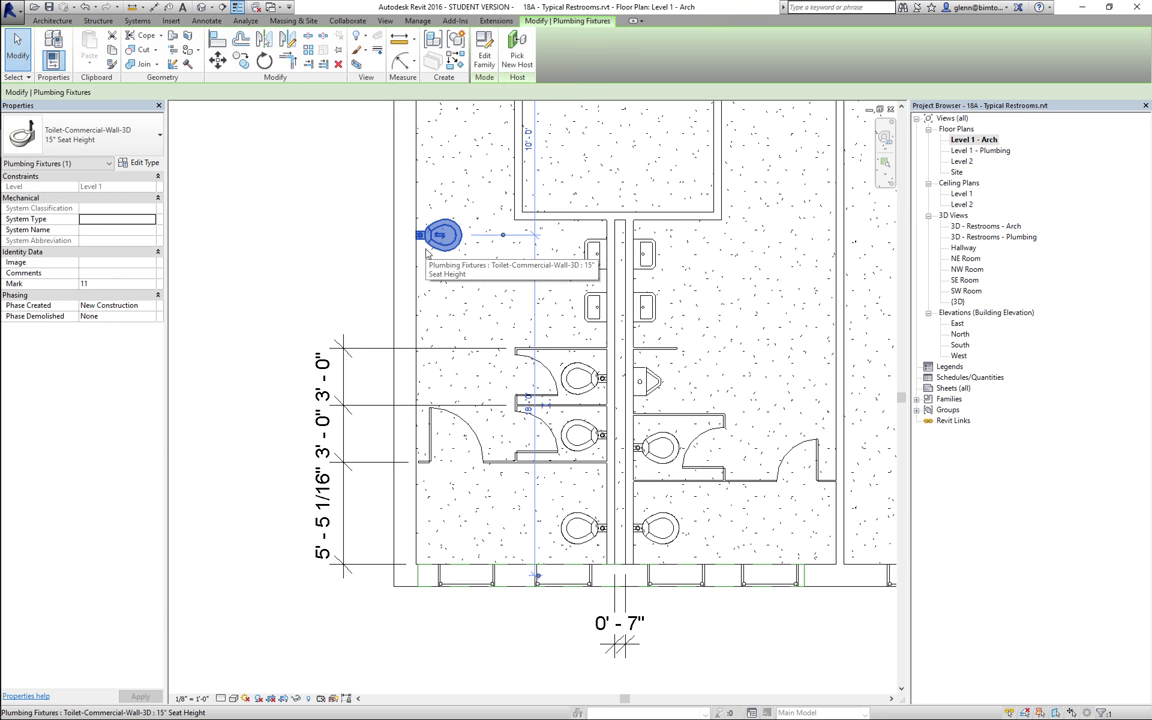
{"action": "left_click", "coordinate": [181, 167]}
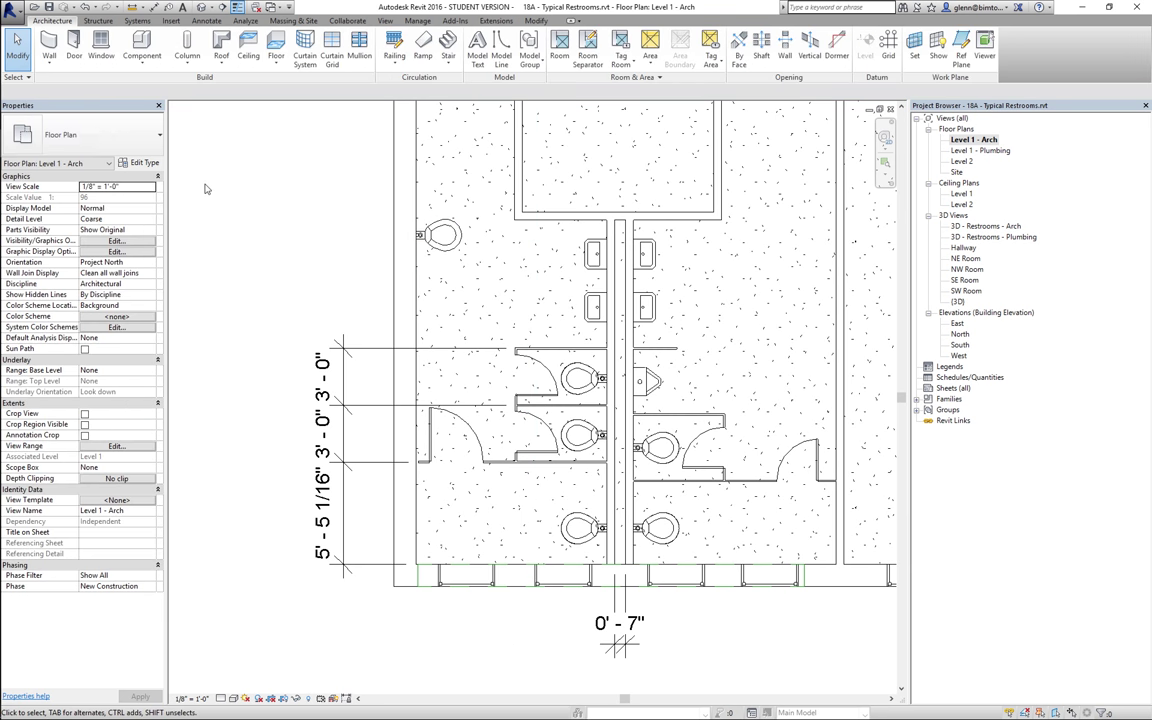
Load the Water Closet - Flush Valve - Wall Mounted family from the MEP plumbing fixtures library, overwriting only the existing version.
{"action": "left_click", "coordinate": [142, 62]}
{"action": "left_click", "coordinate": [135, 84]}
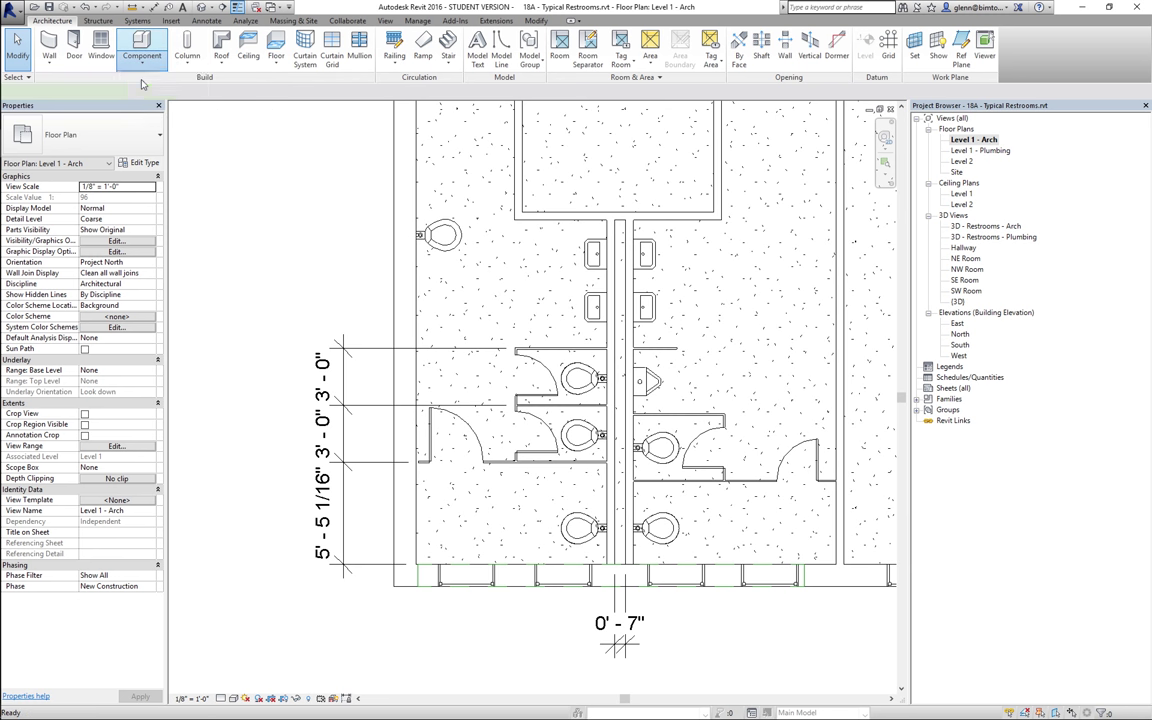
{"action": "left_click", "coordinate": [484, 52]}
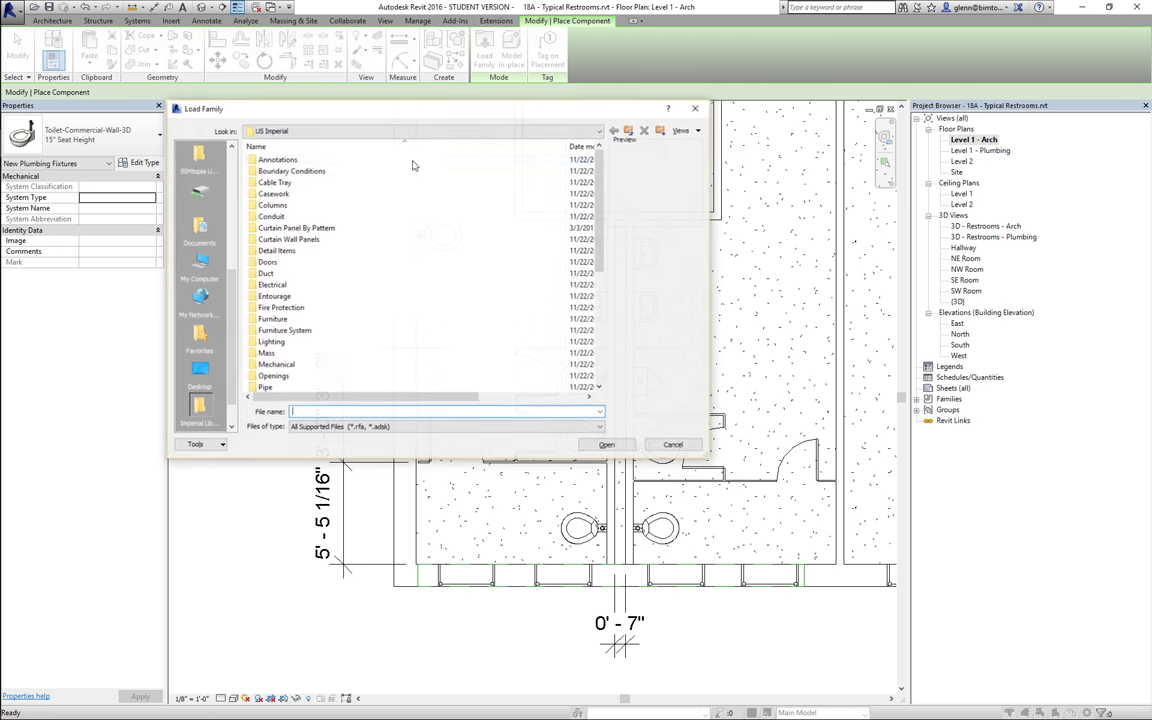
{"action": "scroll", "coordinate": [598, 345], "scroll_direction": "down", "scroll_amount": 6}
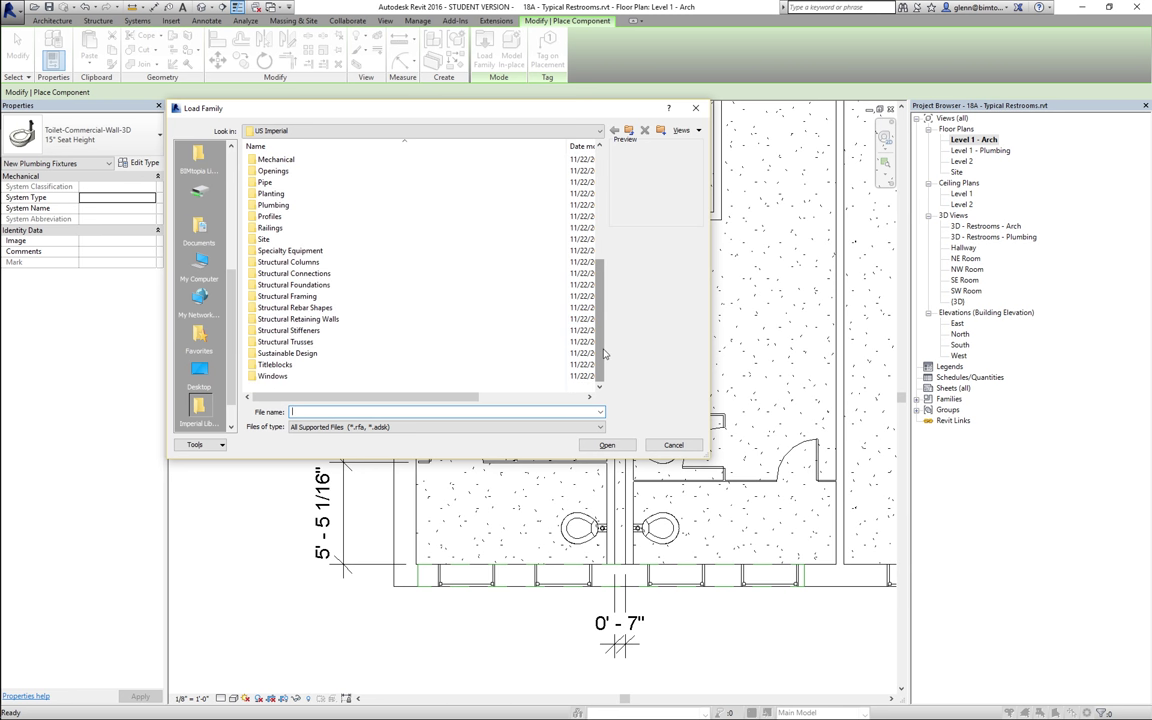
{"action": "double_click", "coordinate": [283, 207]}
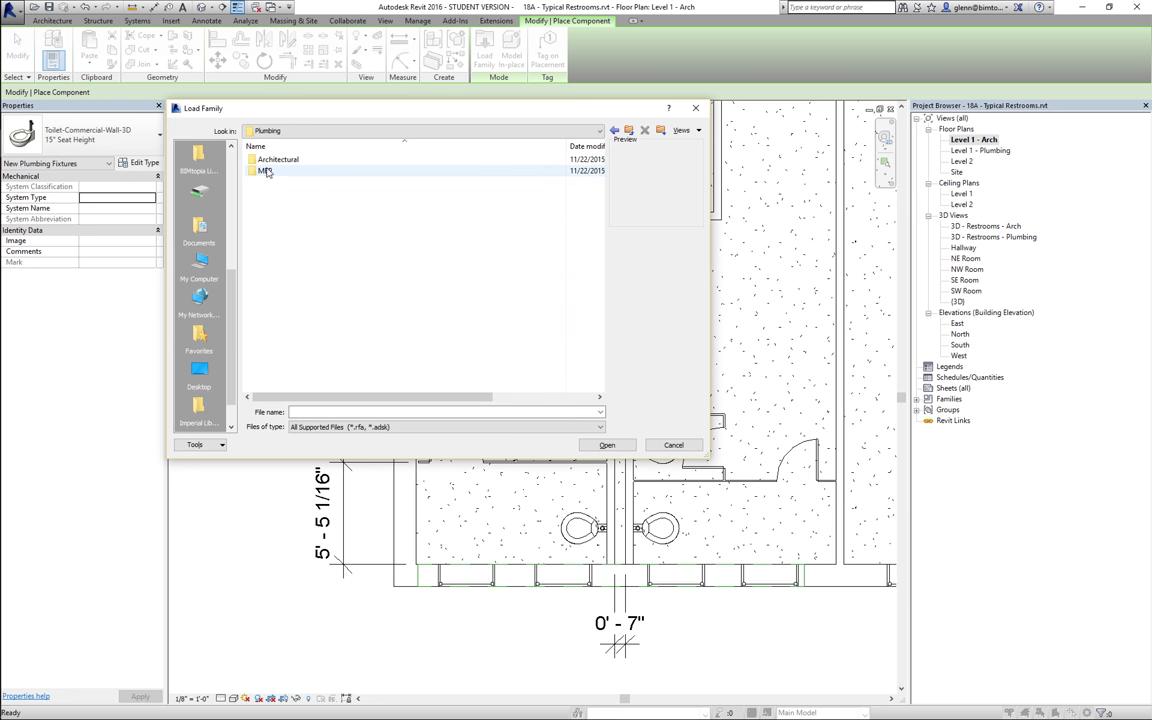
{"action": "double_click", "coordinate": [266, 171]}
{"action": "double_click", "coordinate": [268, 171]}
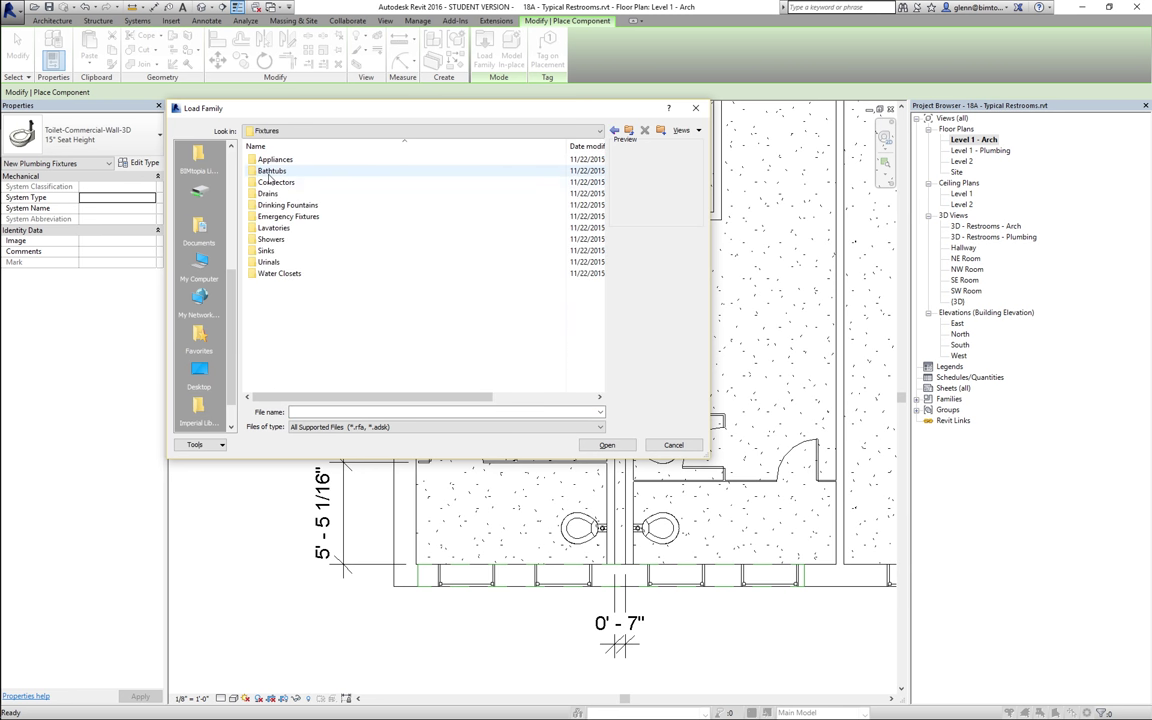
{"action": "double_click", "coordinate": [282, 274]}
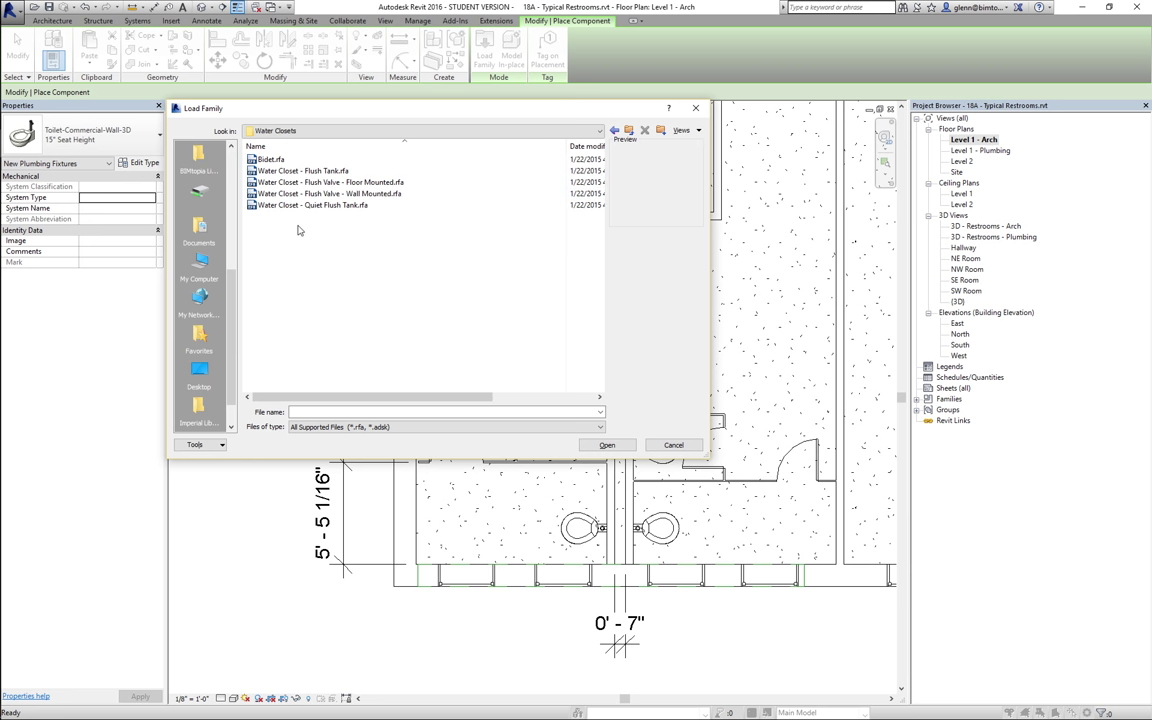
{"action": "left_click", "coordinate": [292, 193]}
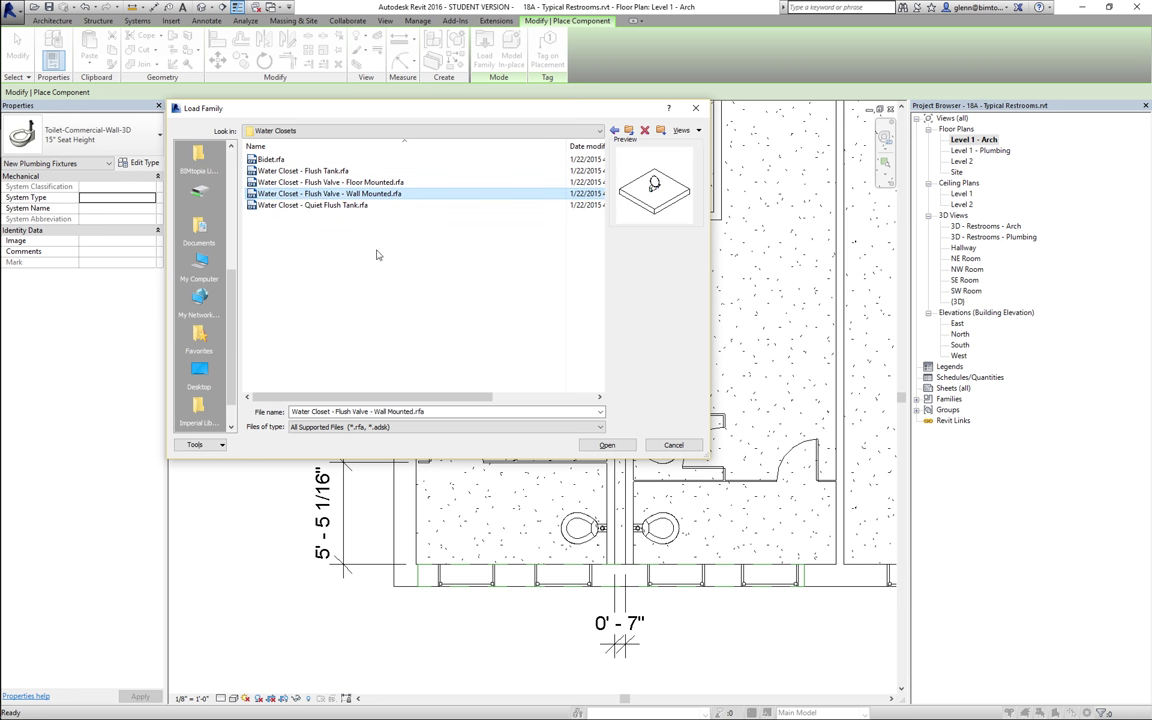
{"action": "left_click", "coordinate": [606, 445]}
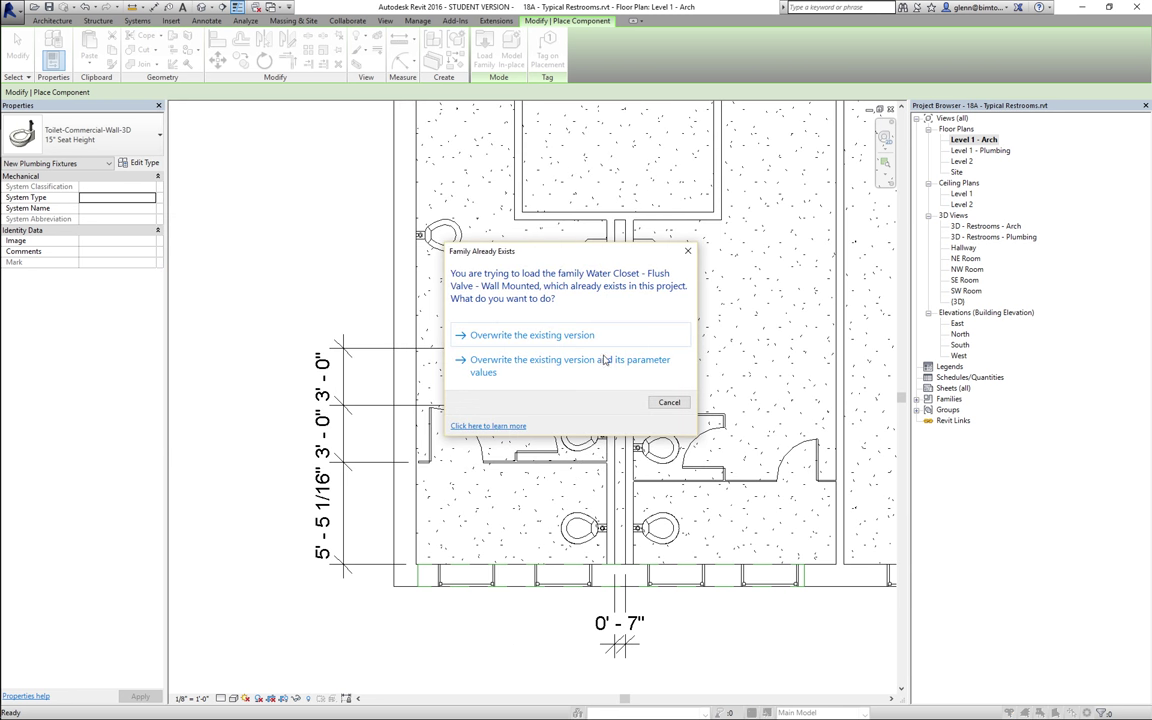
{"action": "left_click", "coordinate": [552, 338]}
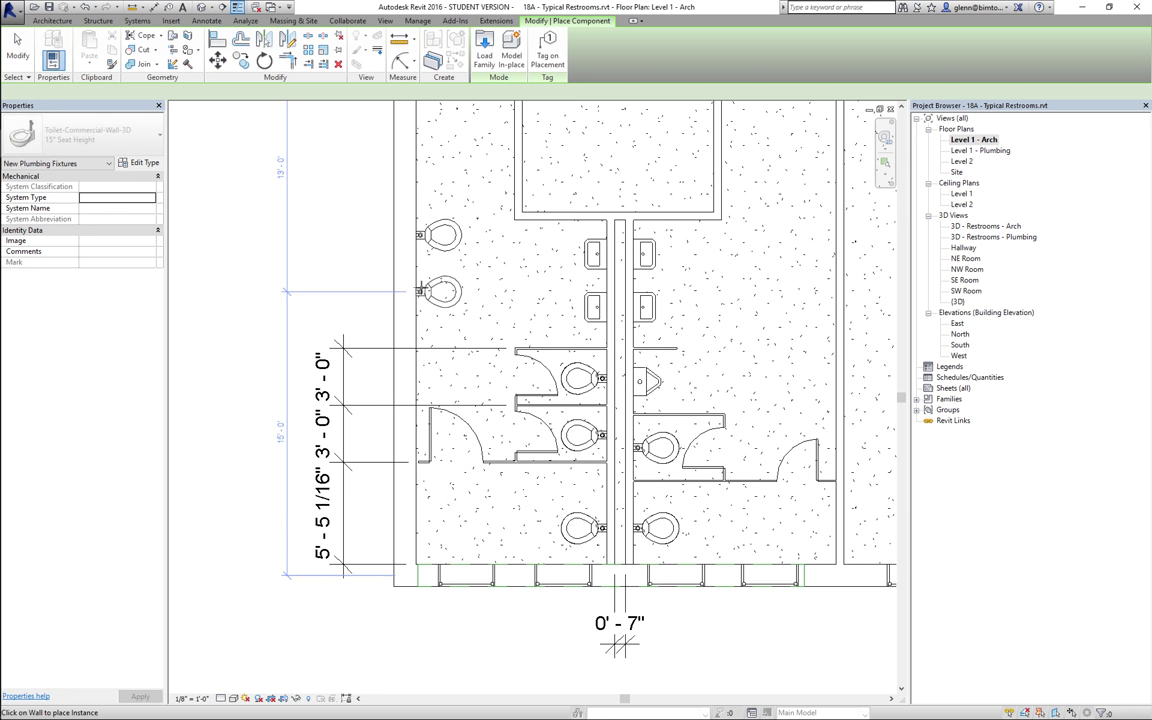
Place a second 15" Seat Height Toilet-Commercial-Wall-3D below the first on the outer wall and compare the two toilets' properties.
{"action": "left_click", "coordinate": [418, 292]}
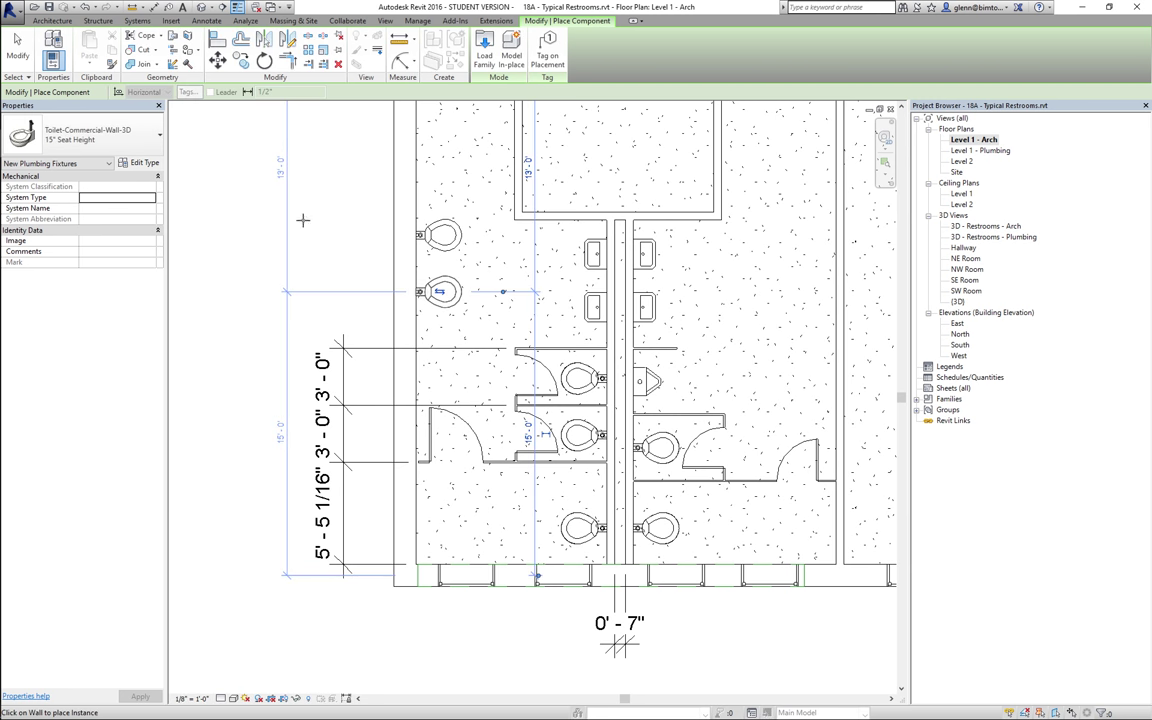
{"action": "left_click", "coordinate": [18, 45]}
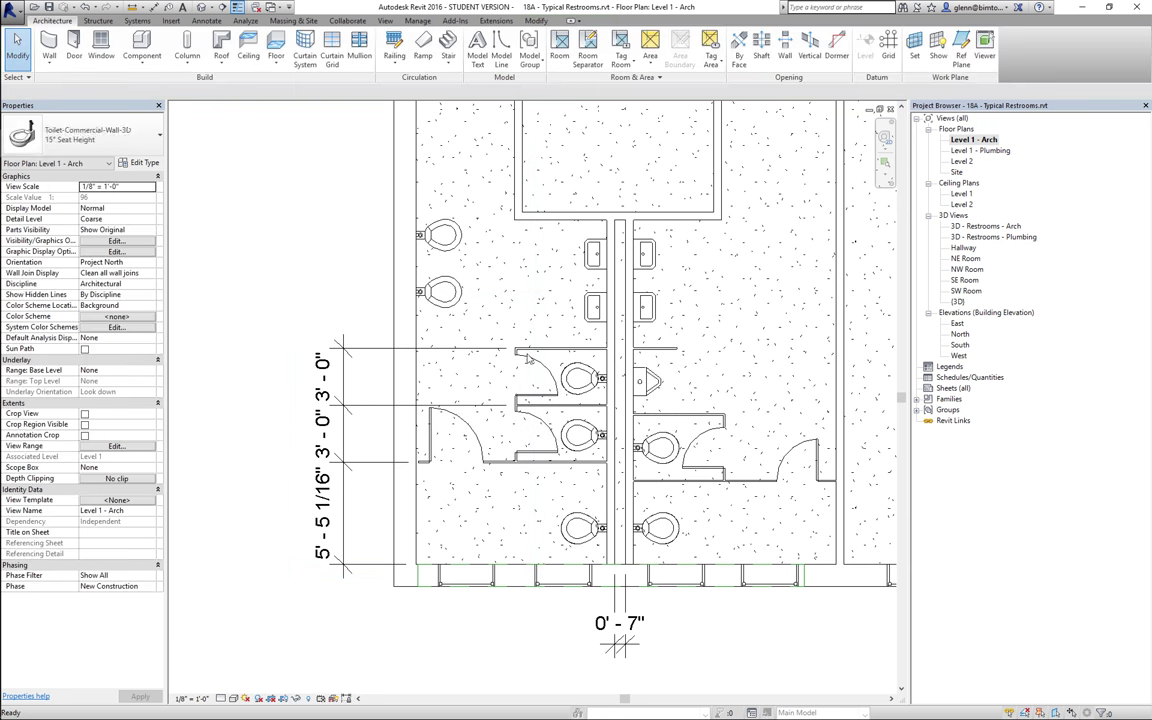
{"action": "left_click", "coordinate": [452, 250]}
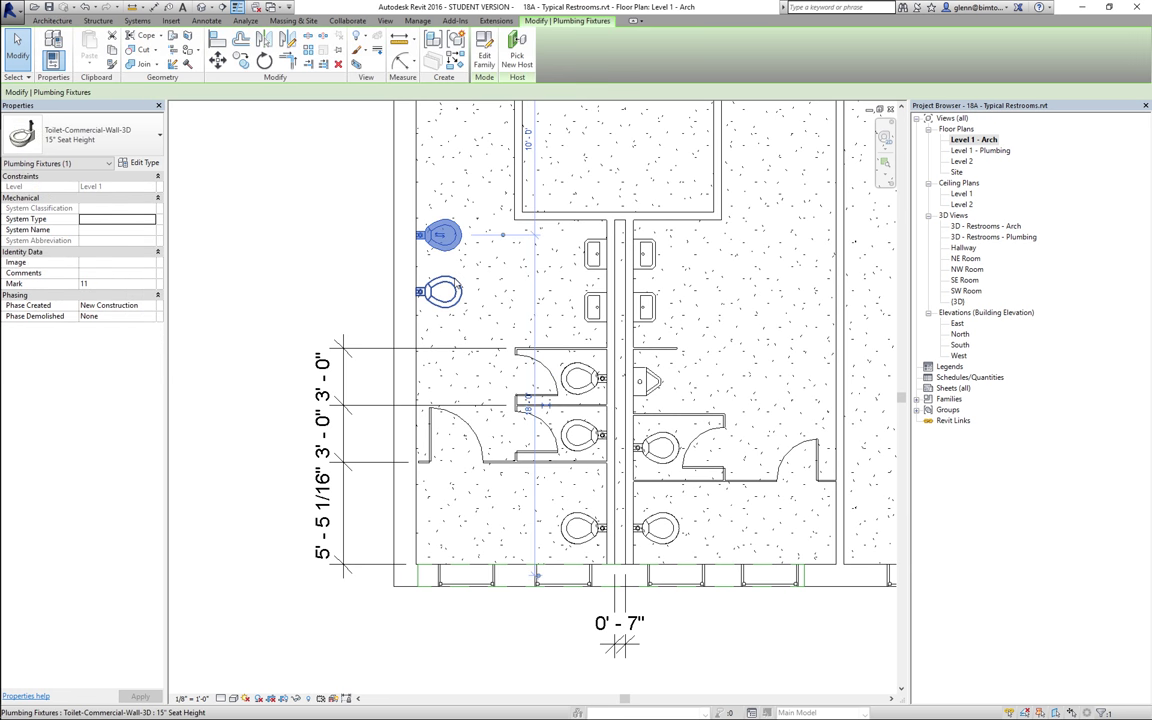
{"action": "left_click", "coordinate": [455, 287]}
{"action": "left_click", "coordinate": [270, 282]}
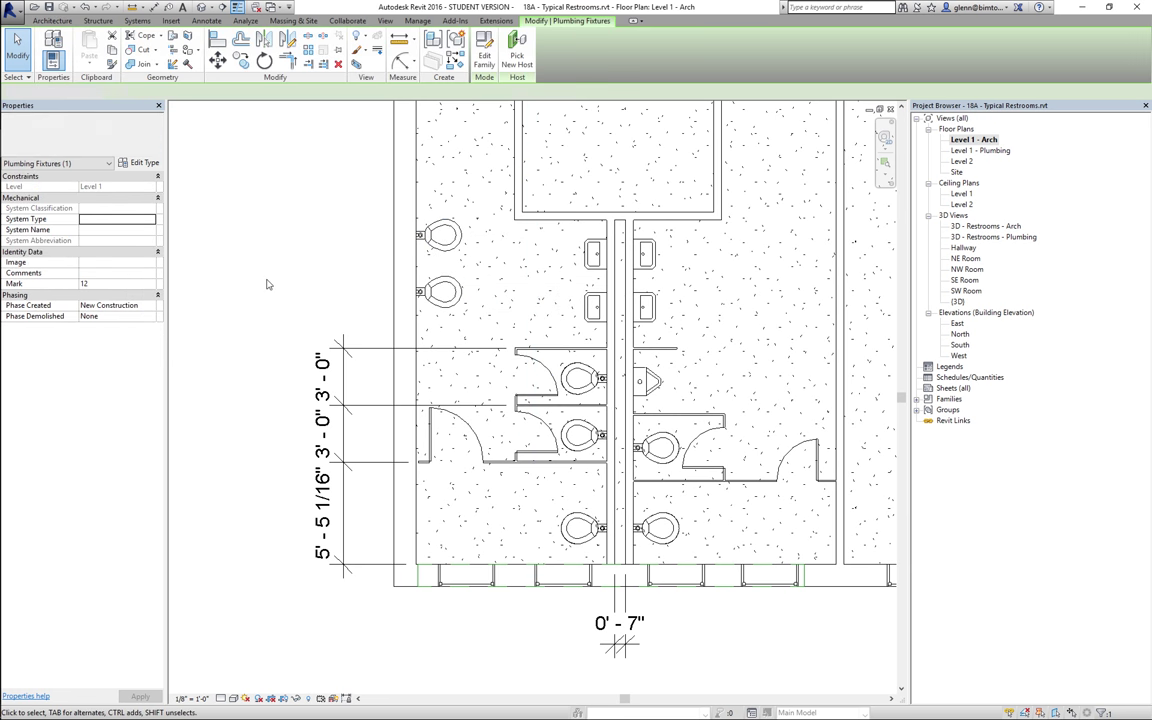
Try to change the lower outer-wall toilet to Water Closet - Flush Valve - Wall Mounted, Public - 1.6 gpf, and delete that toilet.
{"action": "left_click", "coordinate": [440, 291]}
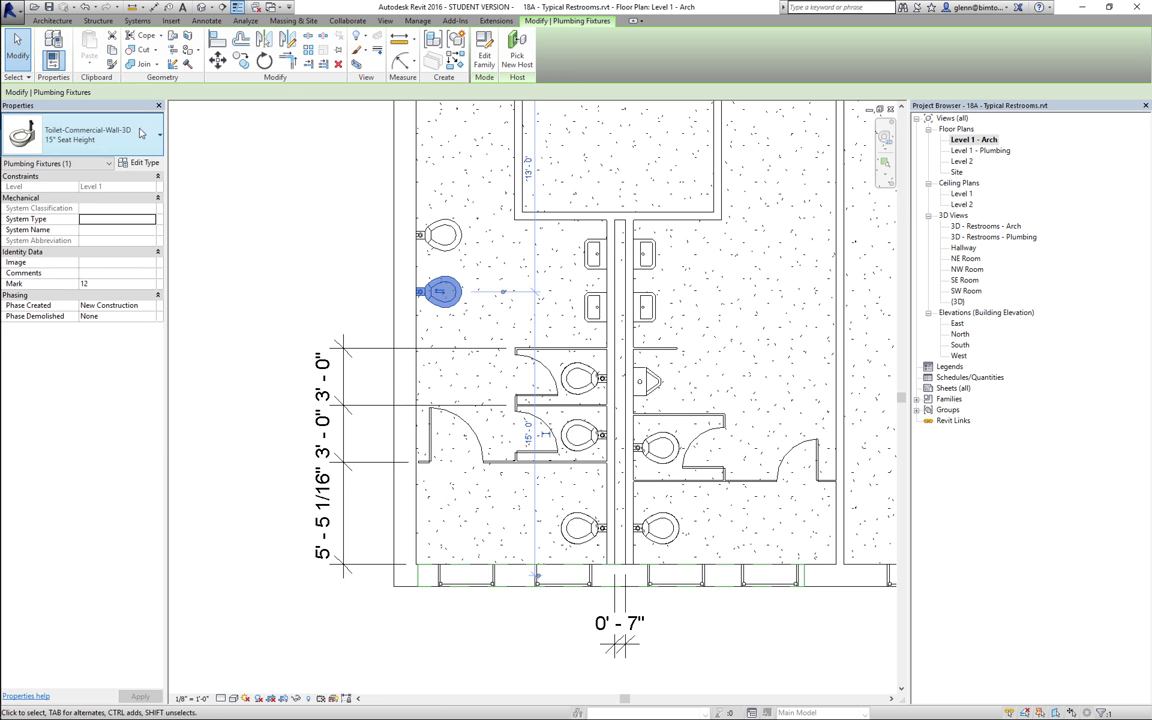
{"action": "left_click", "coordinate": [141, 133]}
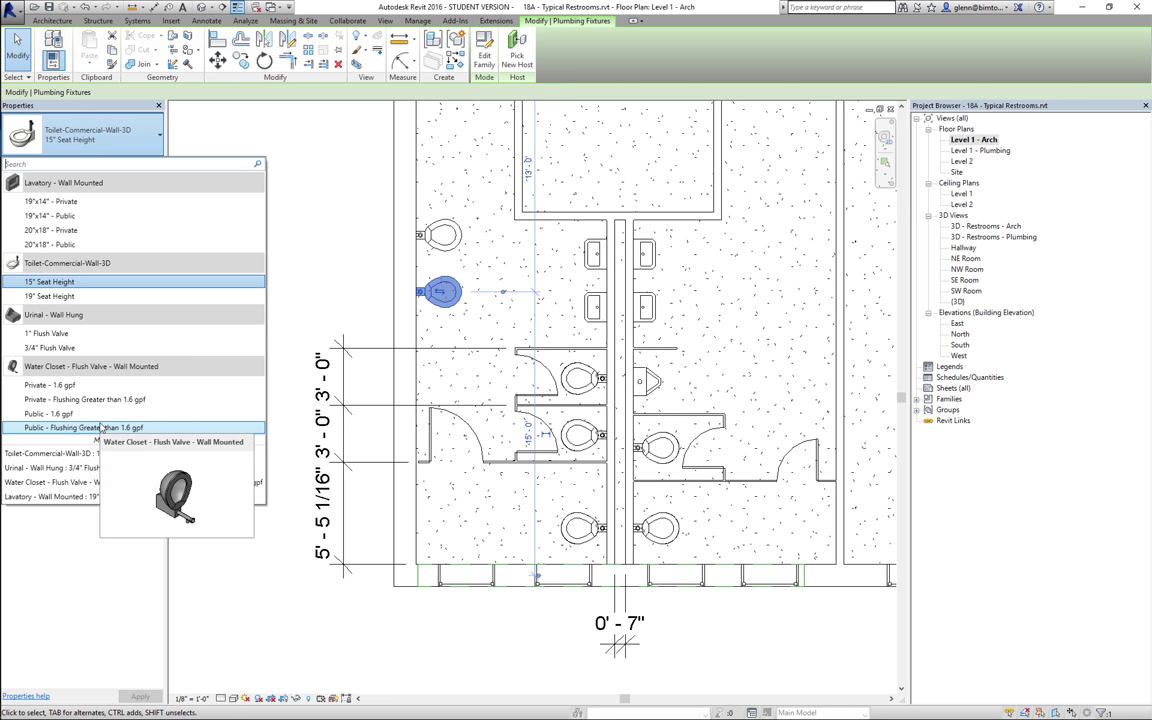
{"action": "left_click", "coordinate": [98, 414]}
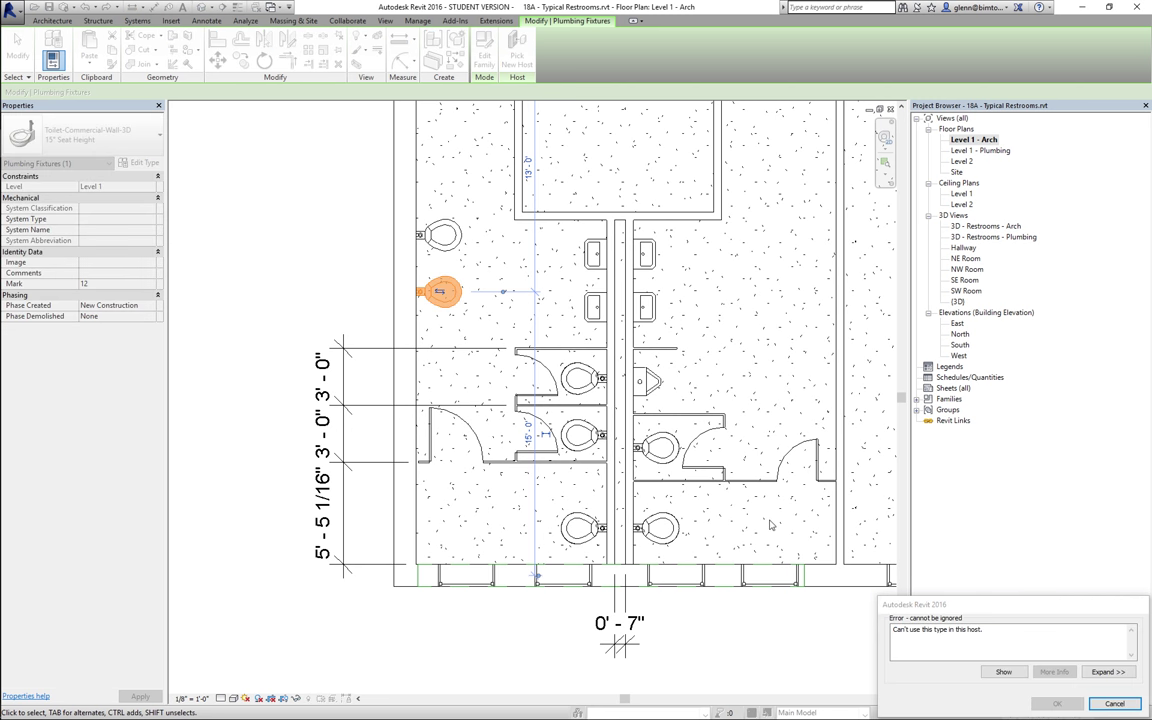
{"action": "left_click", "coordinate": [1114, 703]}
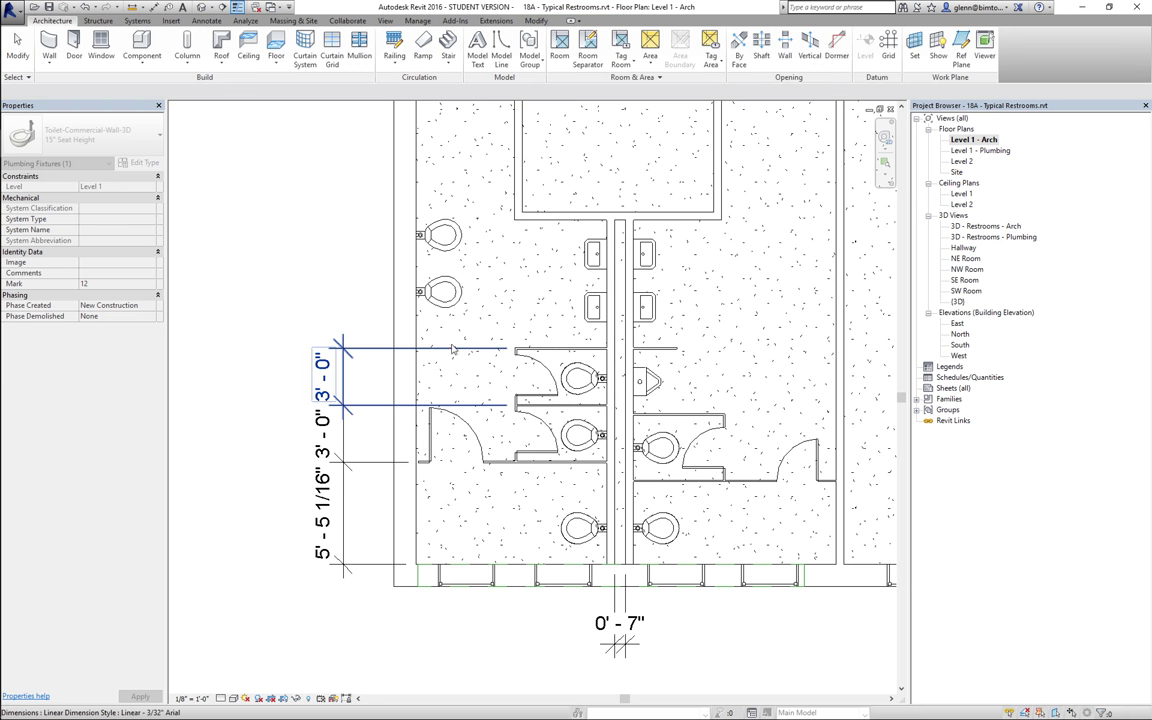
{"action": "left_click", "coordinate": [444, 303]}
{"action": "key", "text": "Delete"}
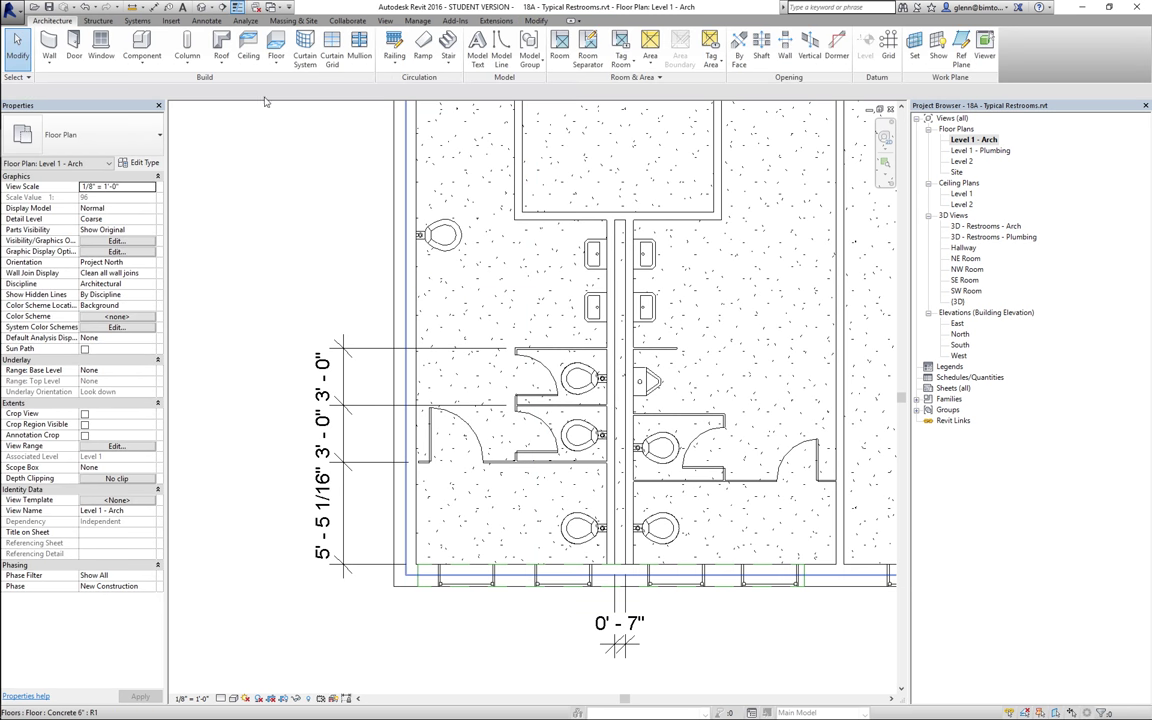
Place a Water Closet - Flush Valve - Wall Mounted, Public - 1.6 gpf, on the outer wall's vertical face below the remaining toilet.
{"action": "left_click", "coordinate": [141, 55]}
{"action": "left_click", "coordinate": [150, 85]}
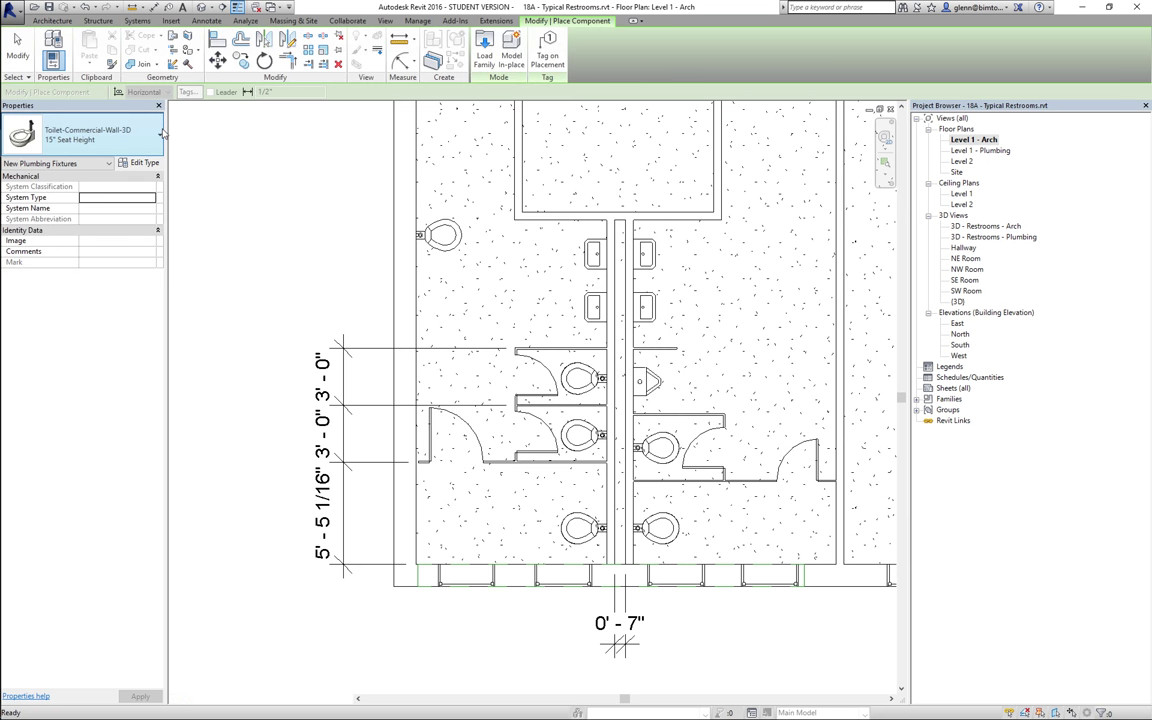
{"action": "left_click", "coordinate": [160, 133]}
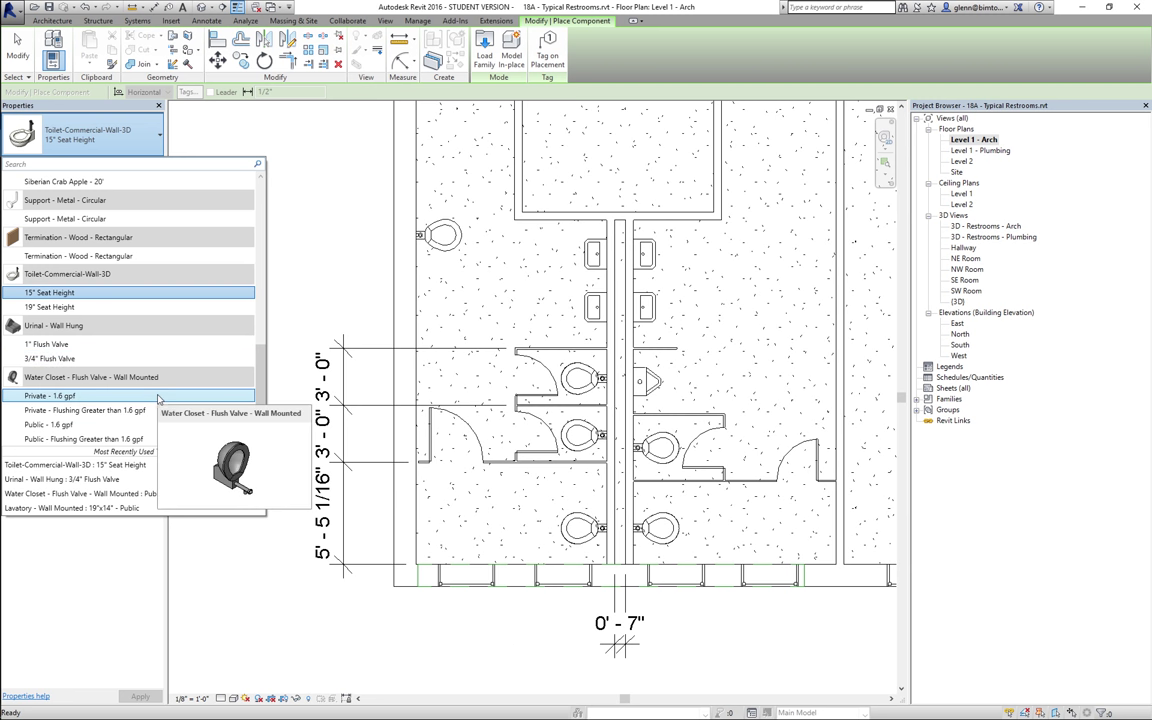
{"action": "left_click", "coordinate": [147, 424]}
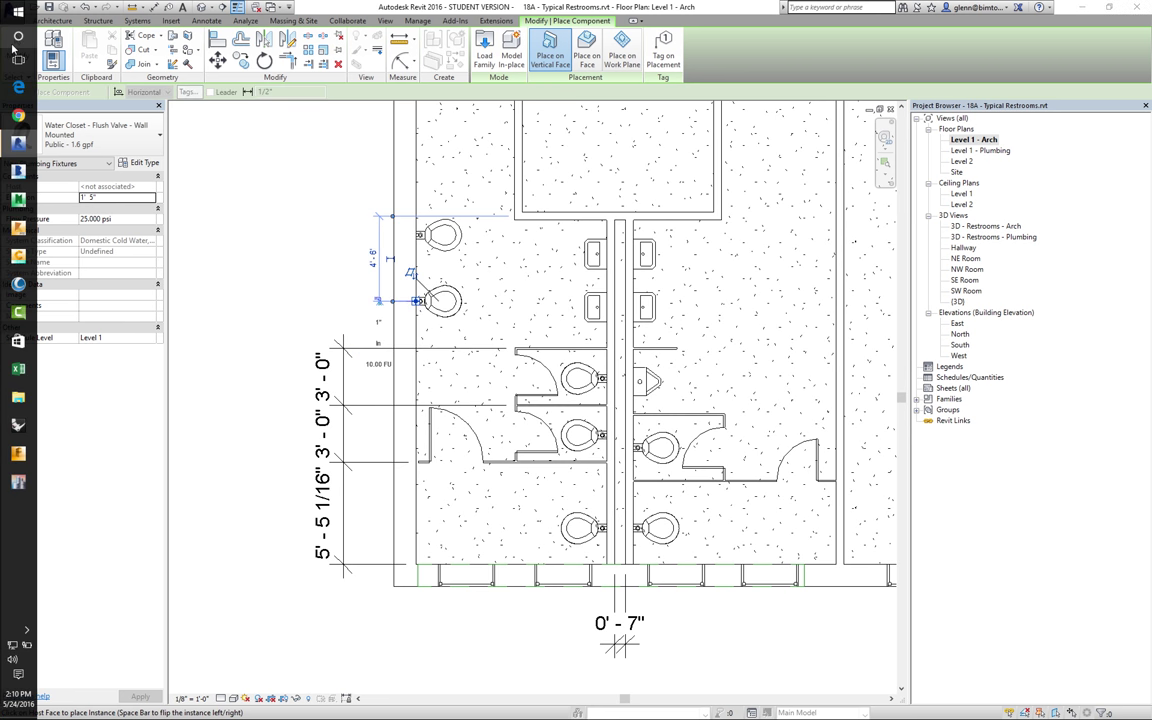
{"action": "left_click", "coordinate": [18, 35]}
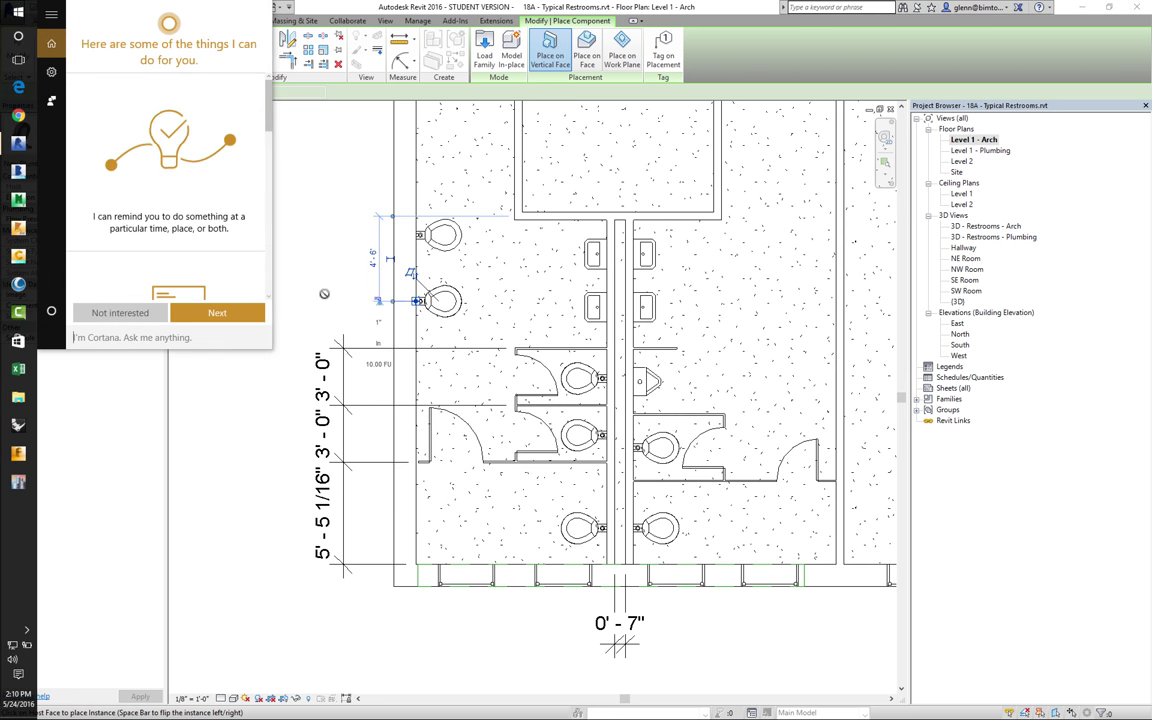
{"action": "left_click", "coordinate": [280, 271]}
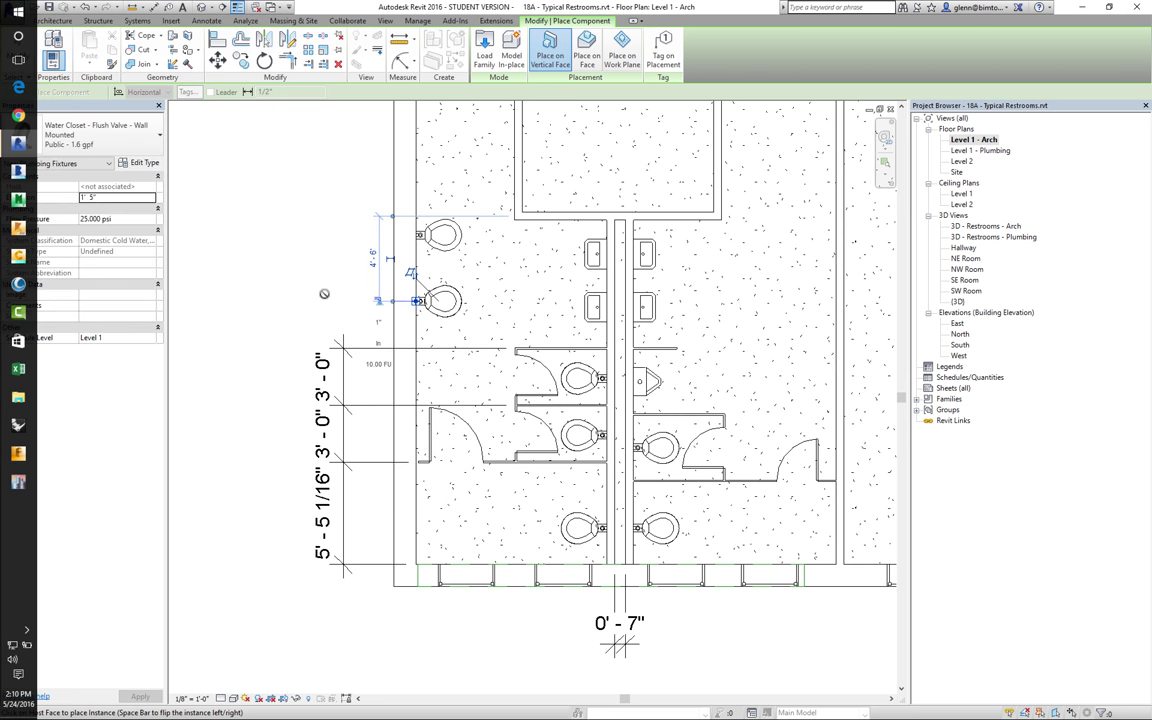
End fixture placement and compare the properties of the flush-valve water closet and the 15" Seat Height toilet on the outer wall.
{"action": "left_click", "coordinate": [114, 146]}
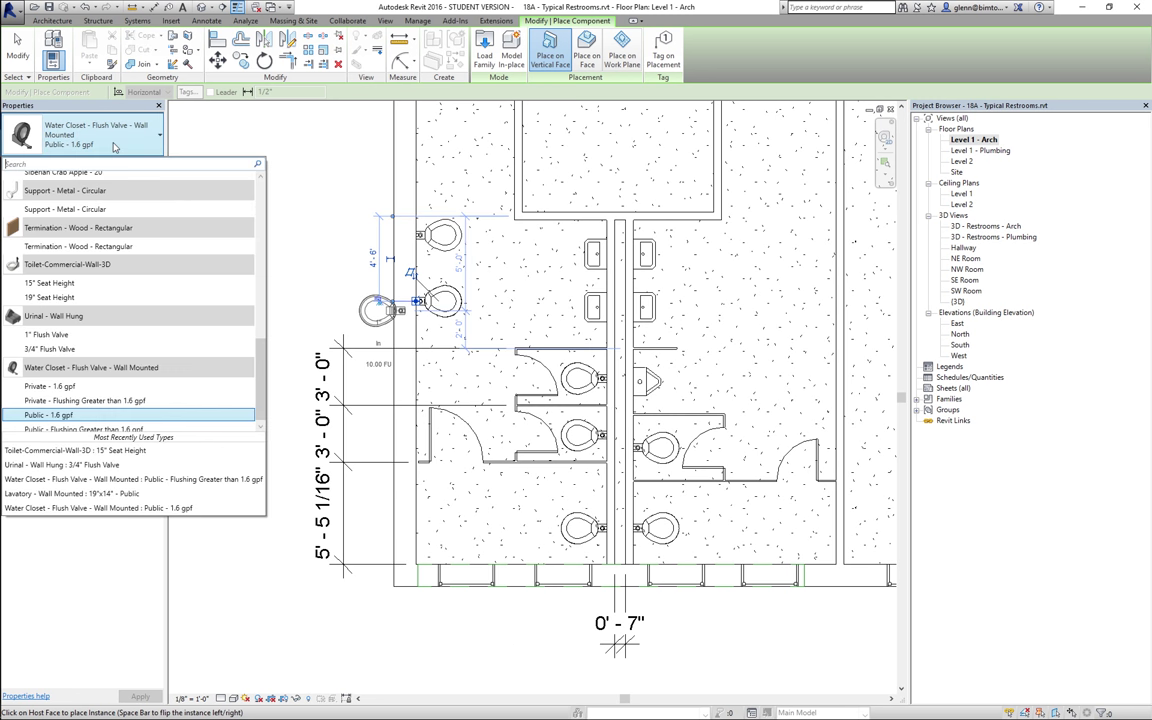
{"action": "left_click", "coordinate": [18, 50]}
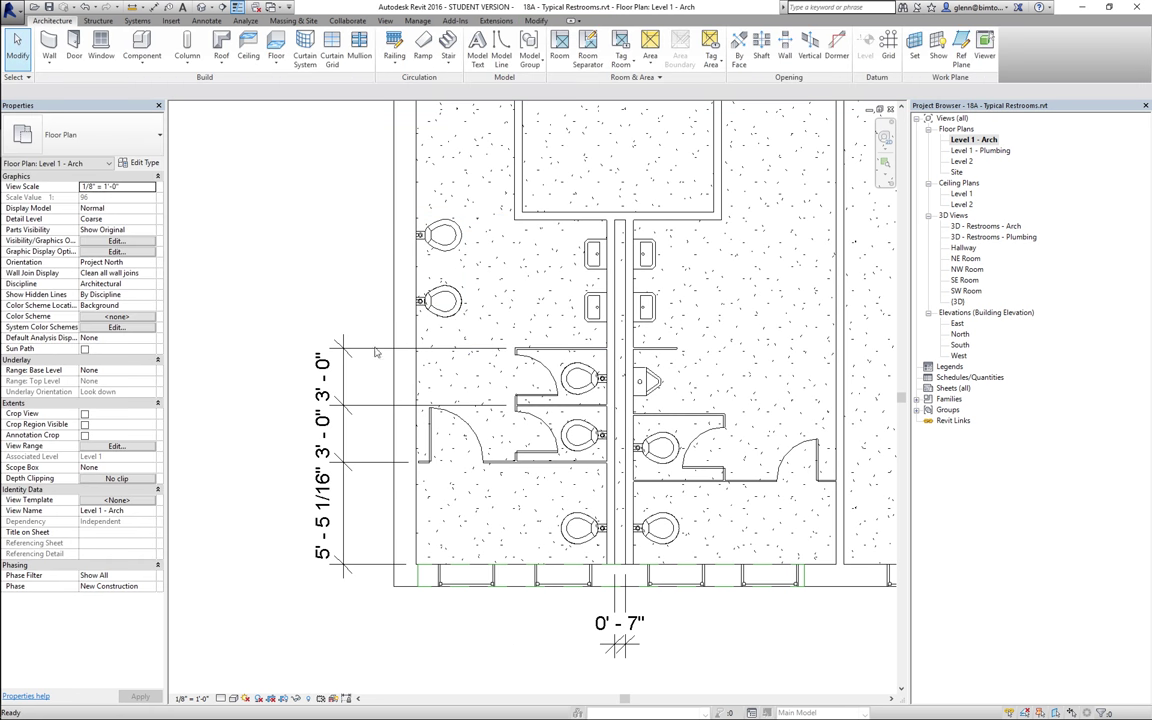
{"action": "left_click", "coordinate": [456, 304]}
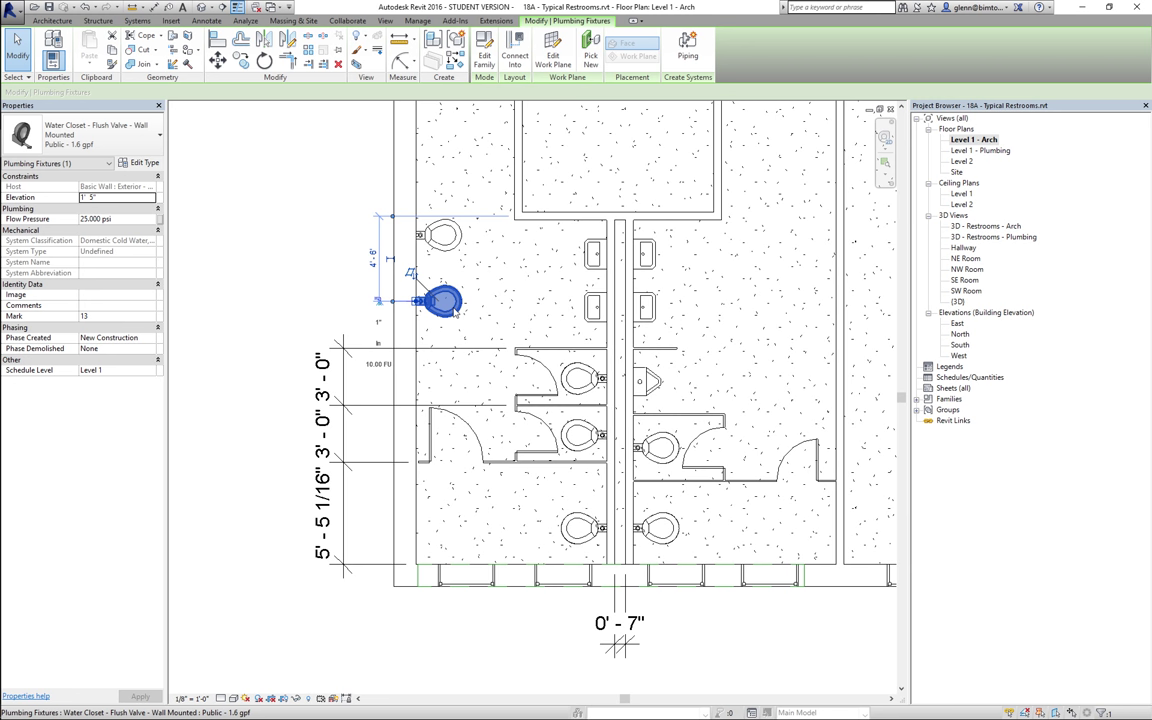
{"action": "left_click", "coordinate": [226, 295]}
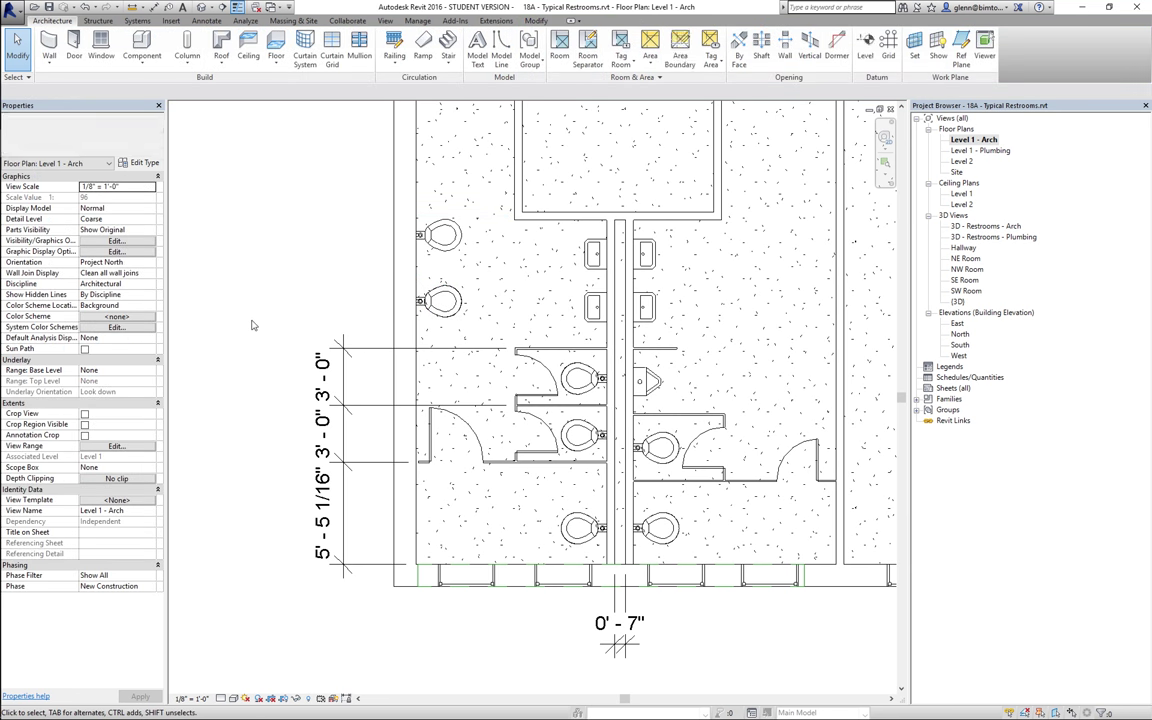
{"action": "left_click", "coordinate": [448, 252]}
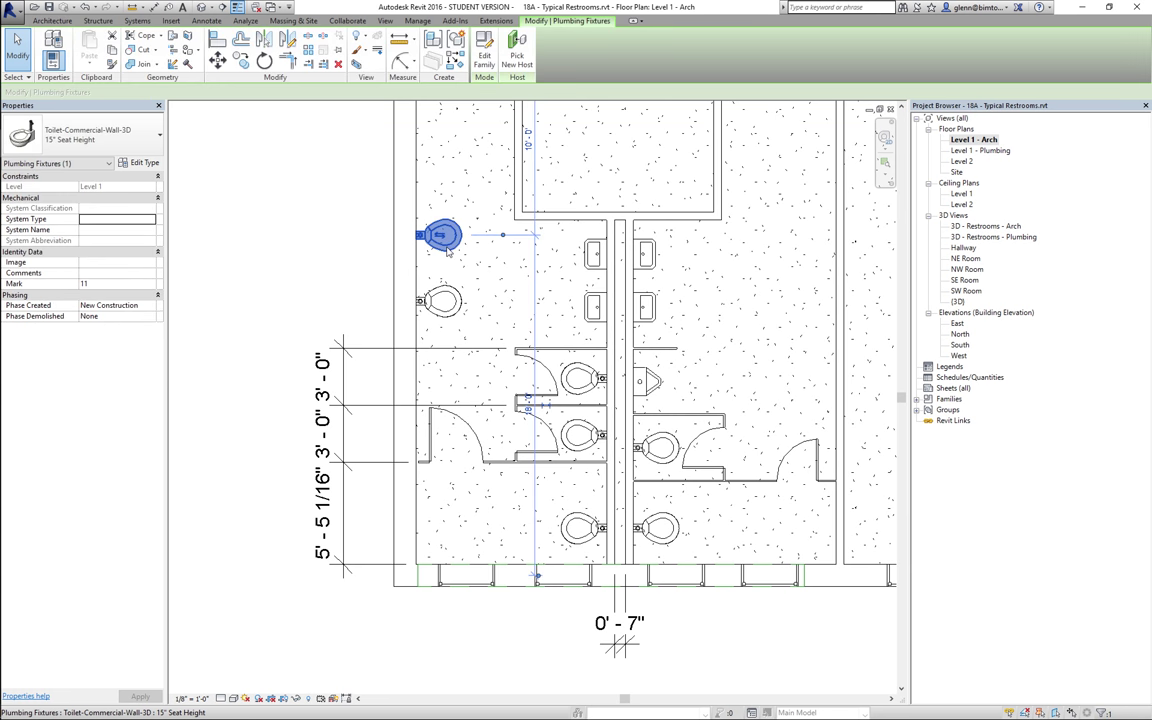
{"action": "left_click", "coordinate": [443, 303]}
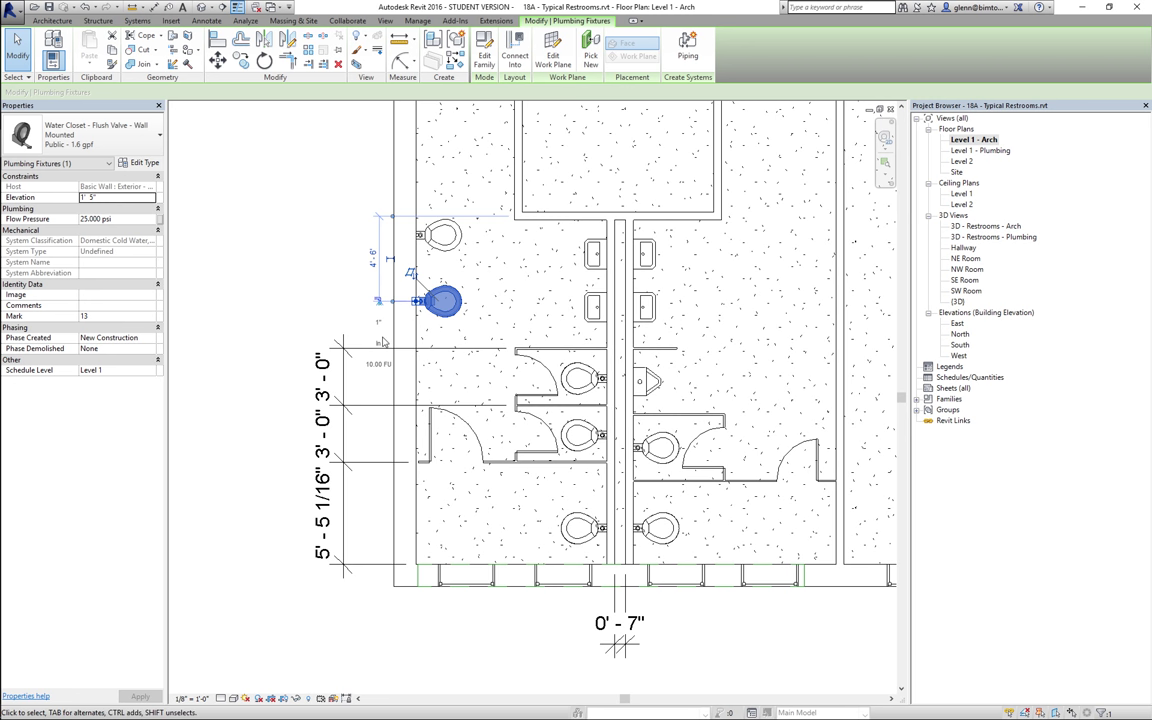
{"action": "left_click", "coordinate": [316, 280]}
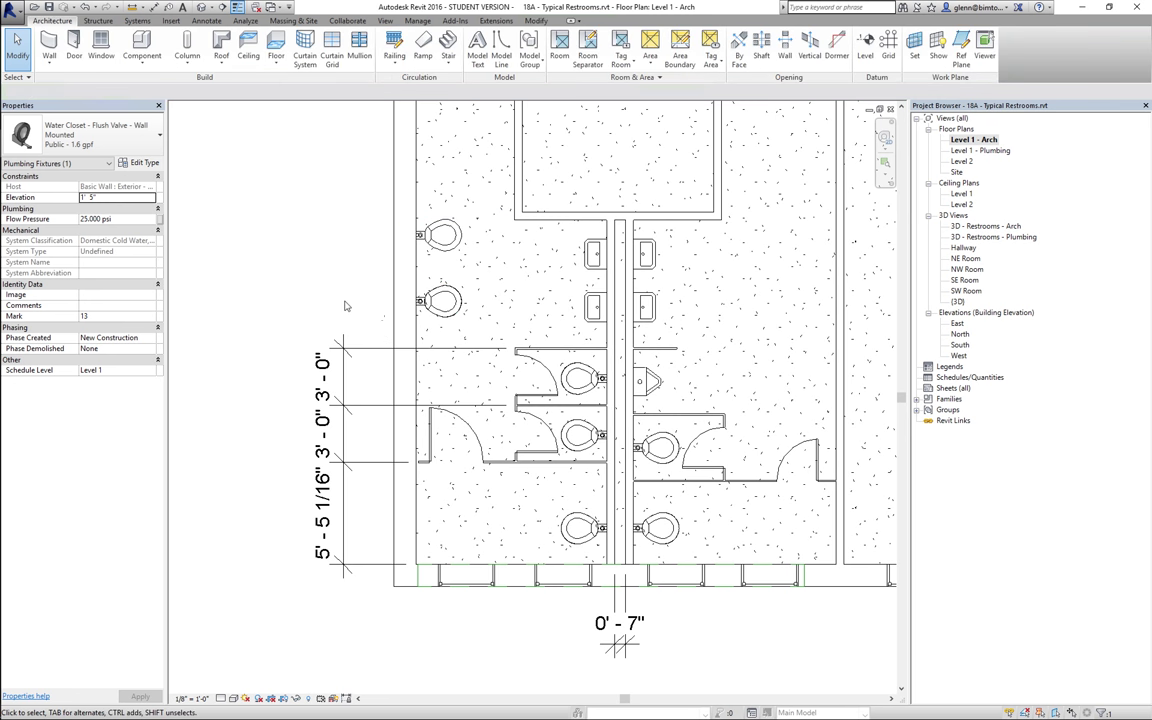
Open the flush-valve water closet's family for editing and bring its pipe connectors into close view in 3D.
{"action": "left_click", "coordinate": [438, 302]}
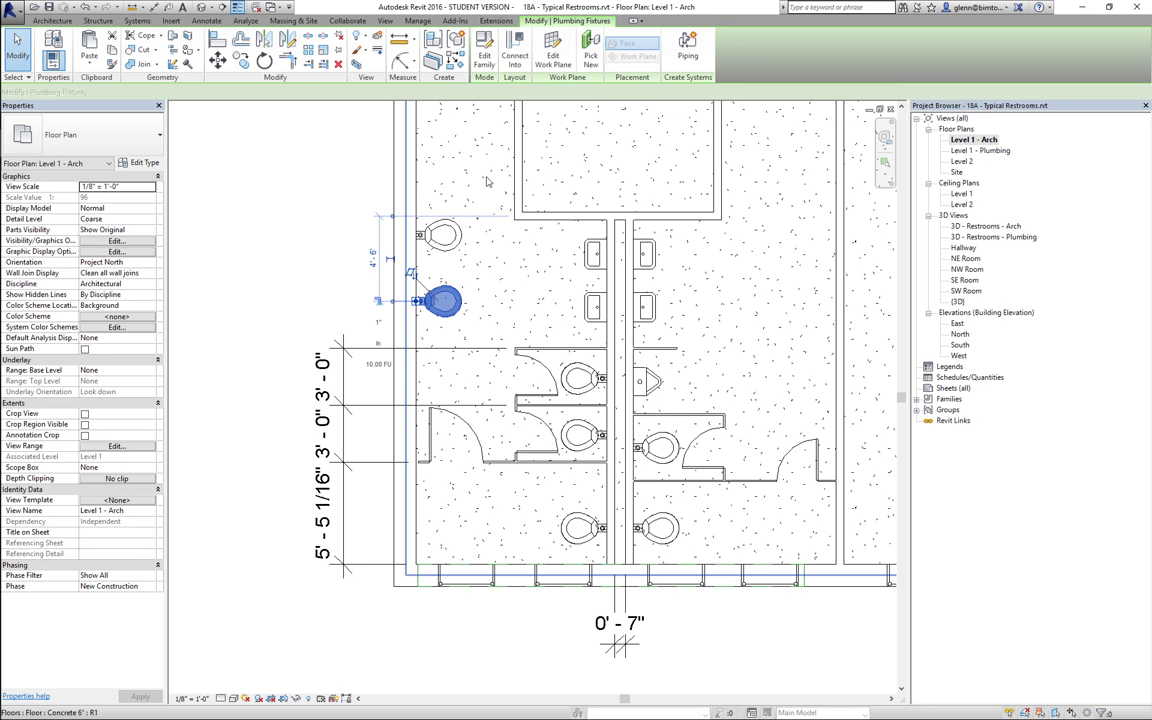
{"action": "left_click", "coordinate": [489, 62]}
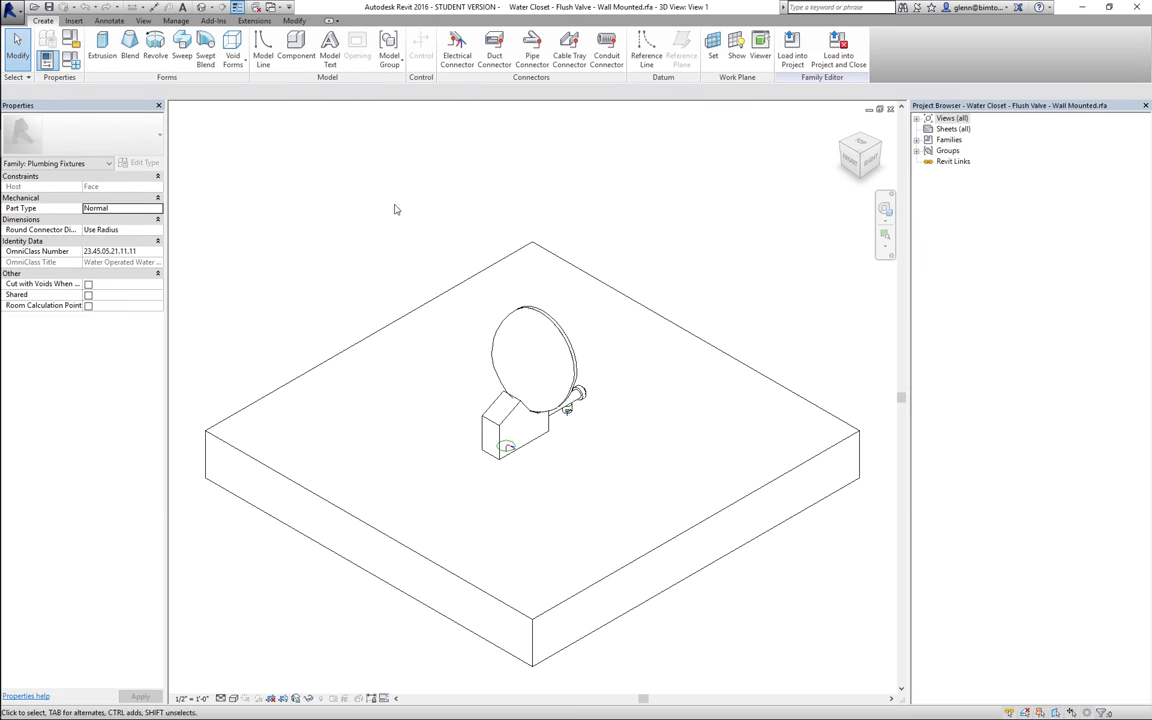
{"action": "left_click", "coordinate": [880, 146]}
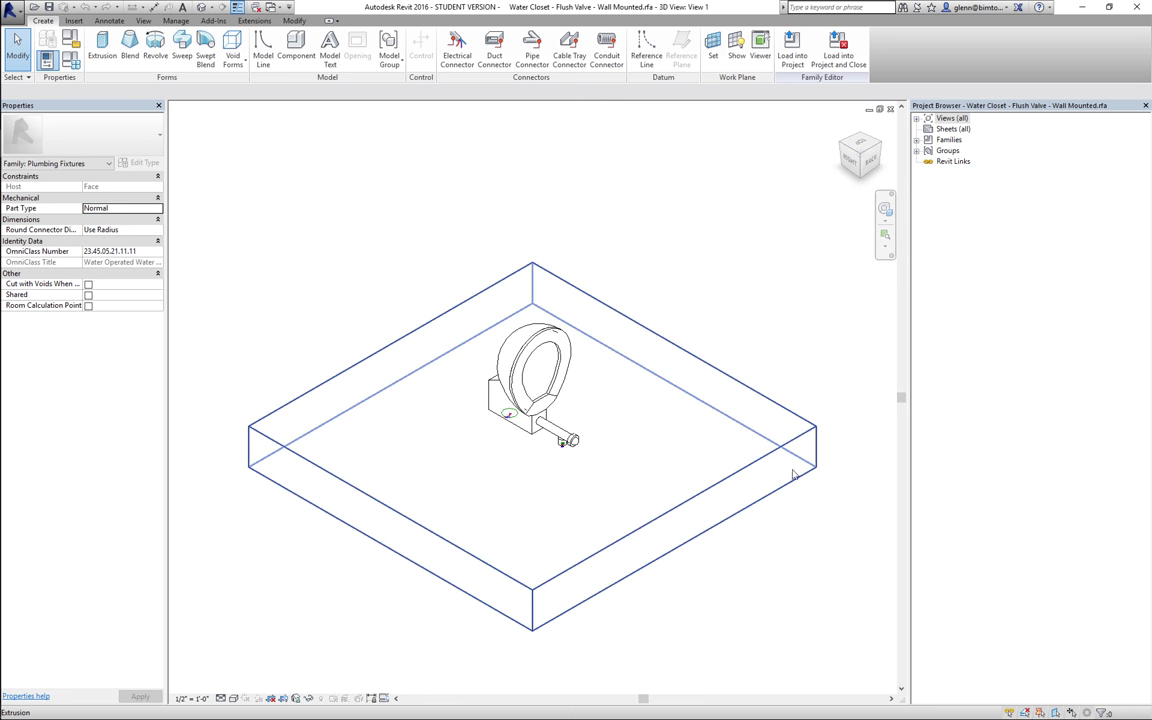
{"action": "key", "text": "z"}
{"action": "key", "text": "r"}
{"action": "left_click_drag", "start_coordinate": [468, 380], "coordinate": [614, 494]}
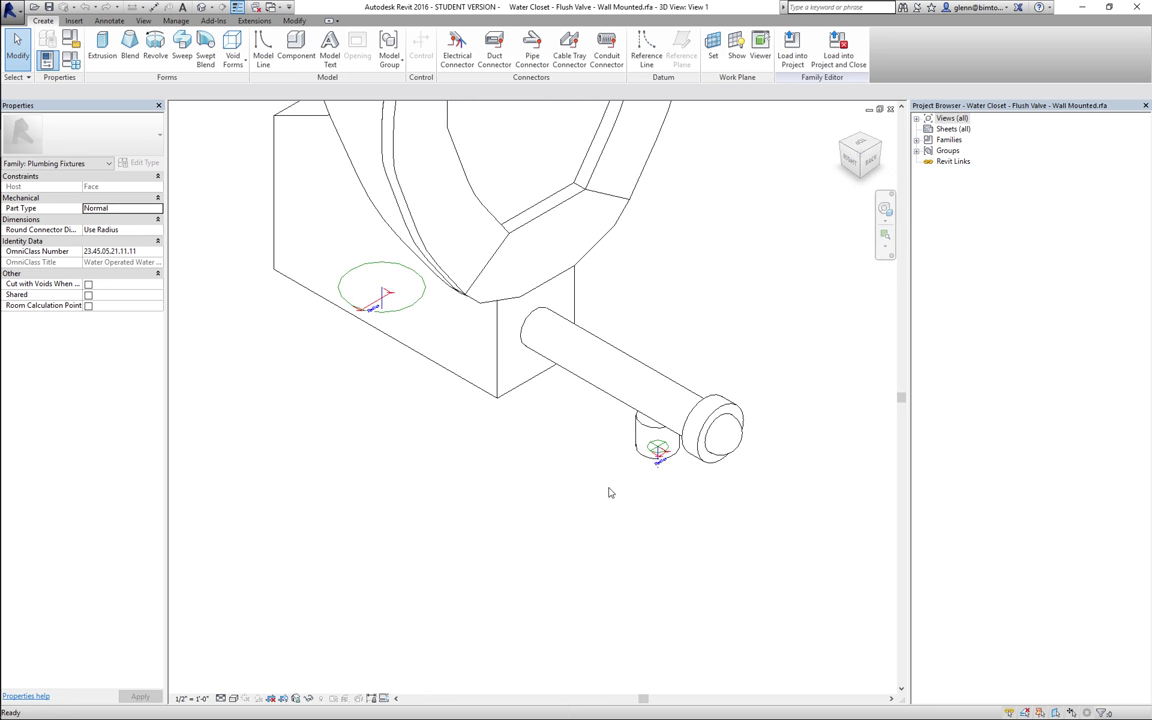
Examine the properties of the family's Domestic Cold Water and Sanitary connectors.
{"action": "left_click", "coordinate": [657, 451]}
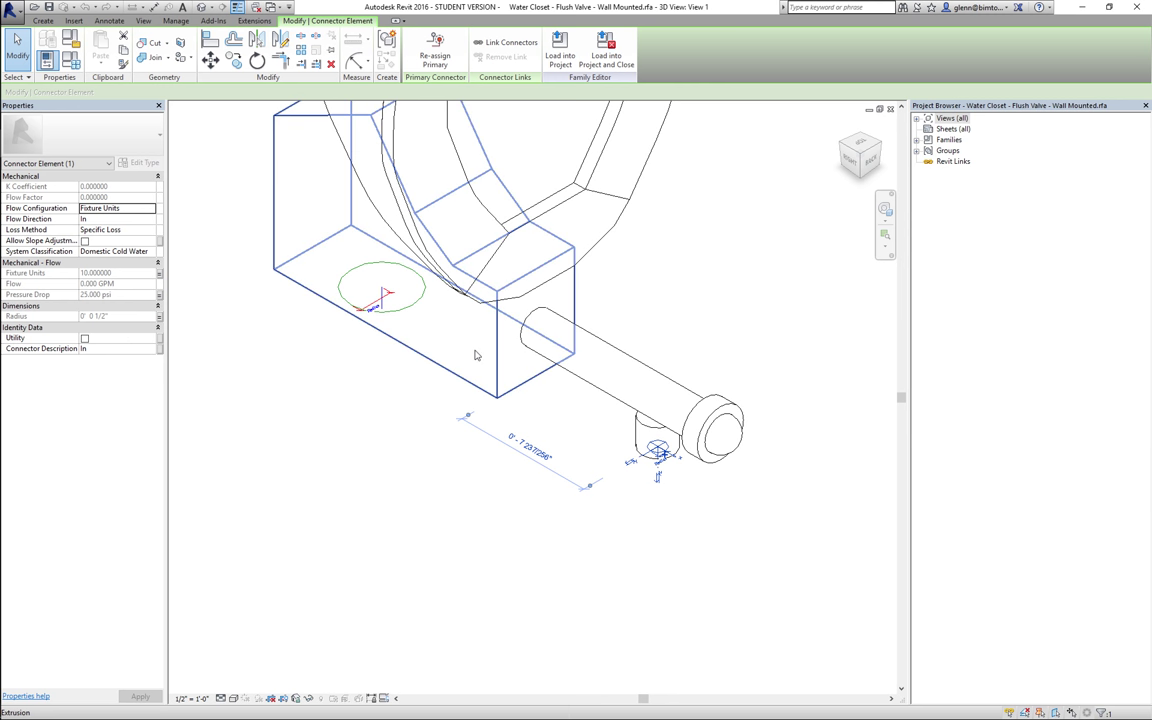
{"action": "left_click", "coordinate": [409, 307]}
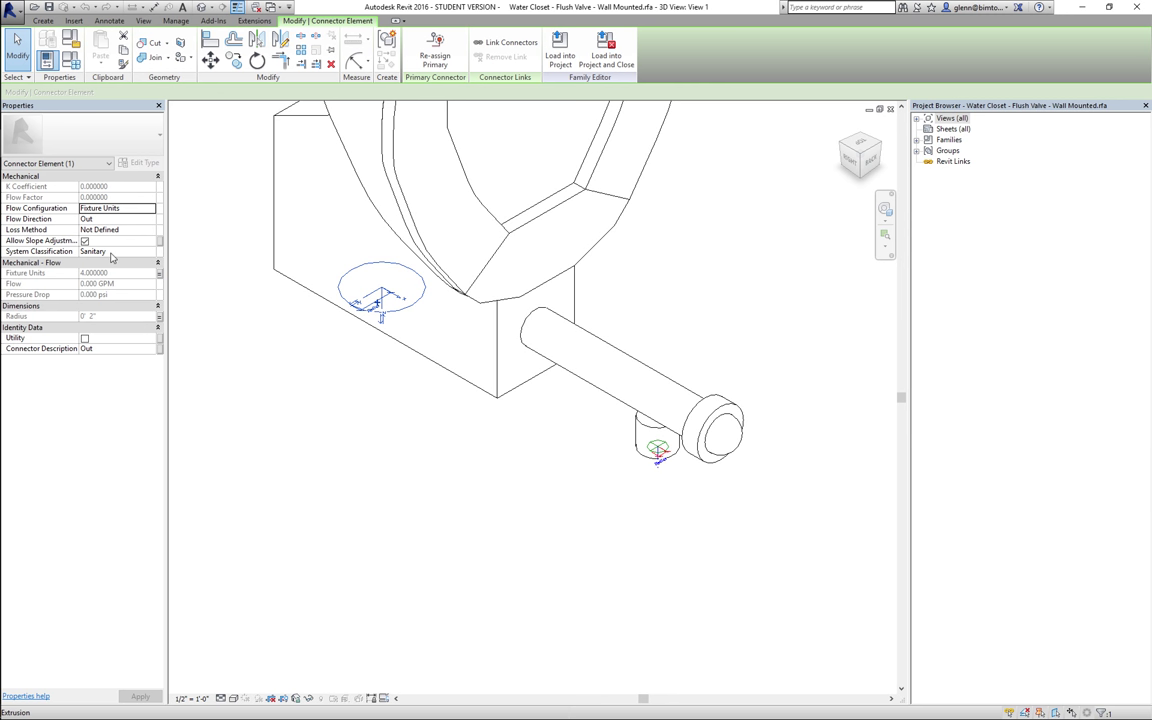
{"action": "left_click", "coordinate": [656, 451]}
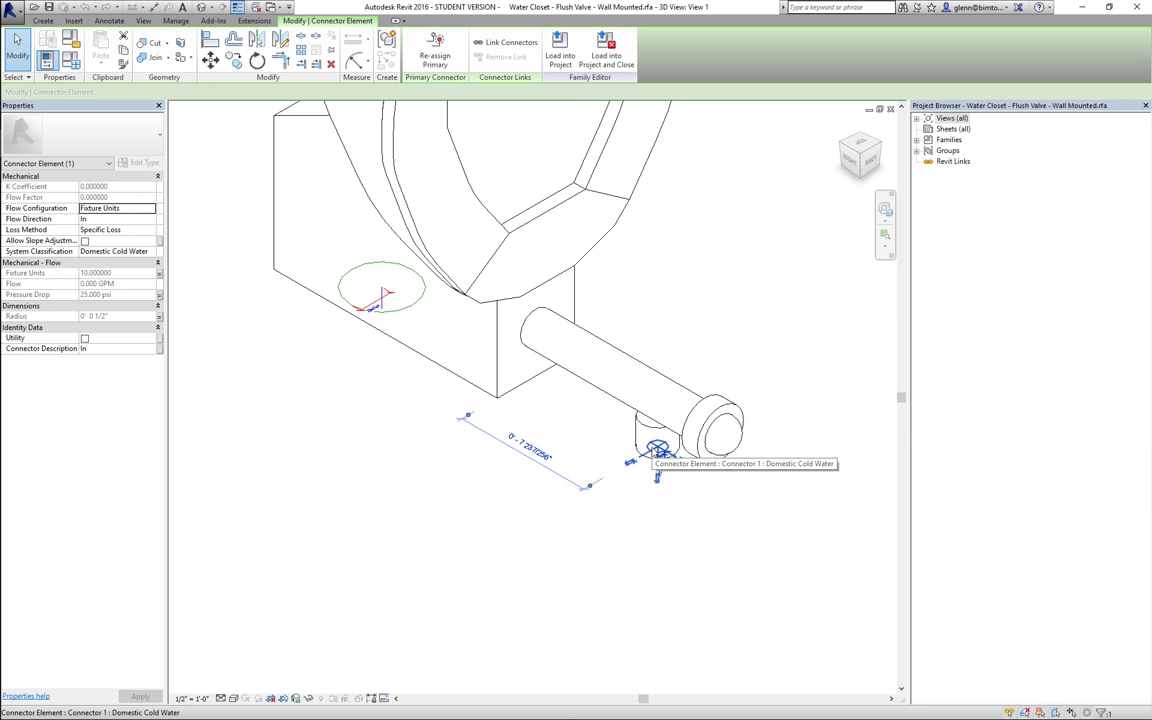
{"action": "left_click", "coordinate": [504, 548]}
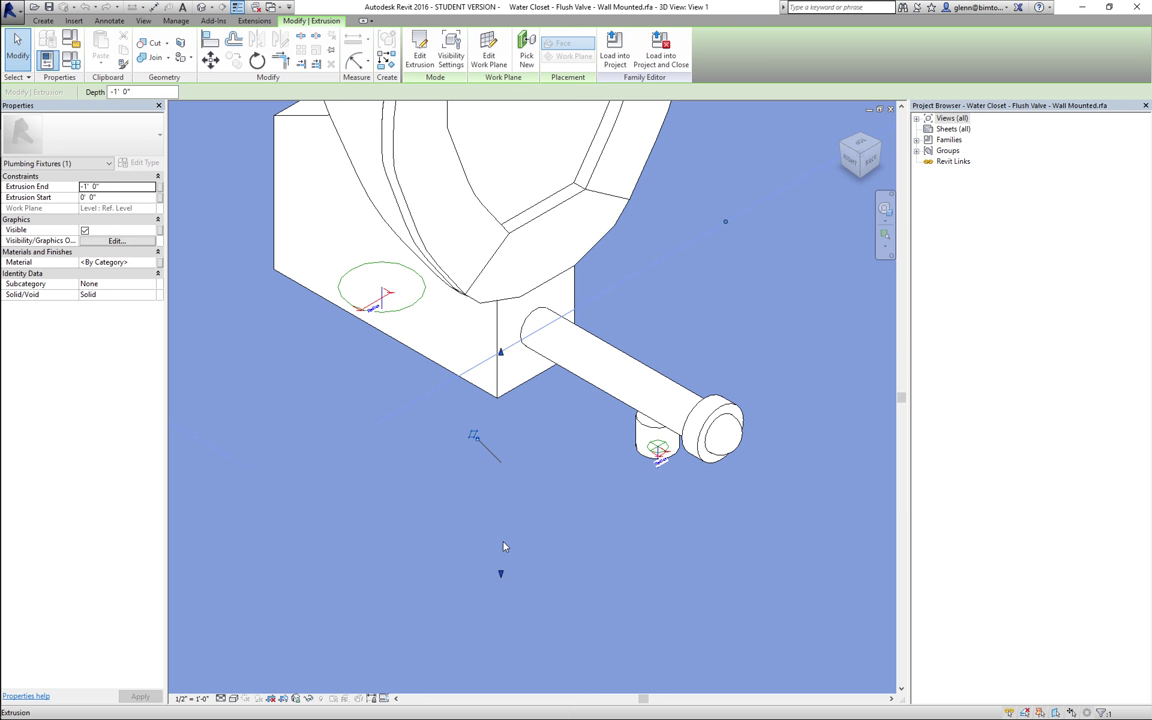
{"action": "key", "text": "super+a"}
{"action": "left_click", "coordinate": [118, 562]}
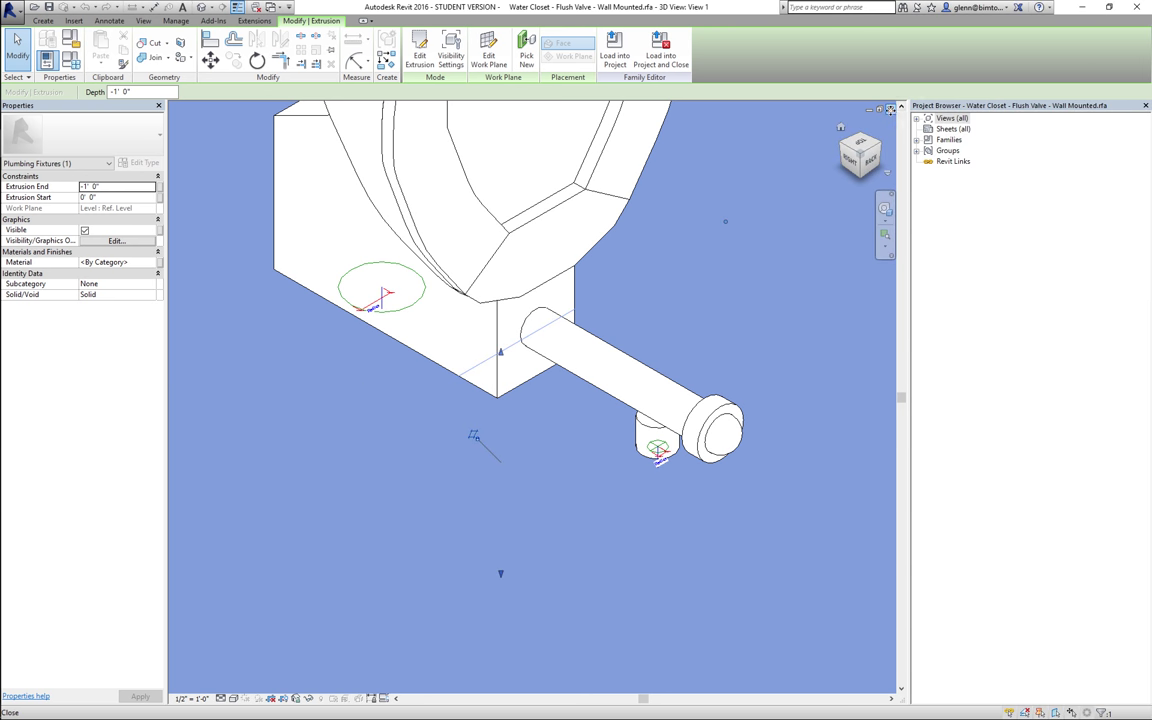
Close the water closet family and the 18A - Typical Restrooms project without saving changes.
{"action": "left_click", "coordinate": [890, 109]}
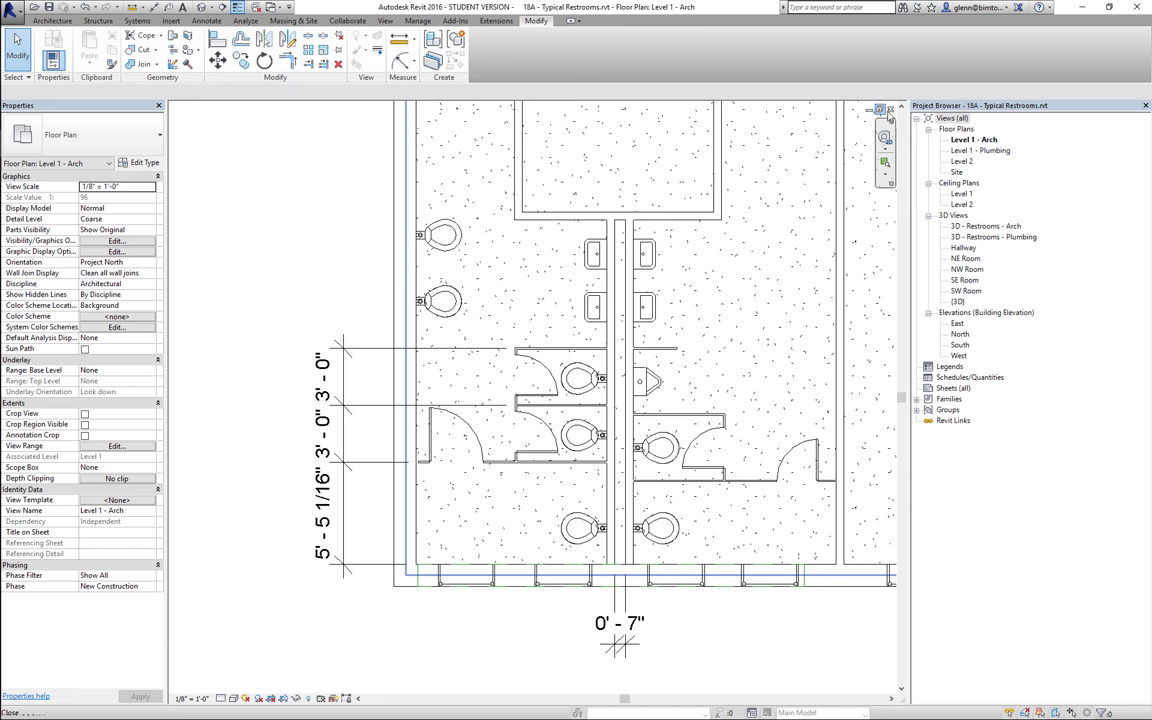
{"action": "left_click", "coordinate": [890, 109]}
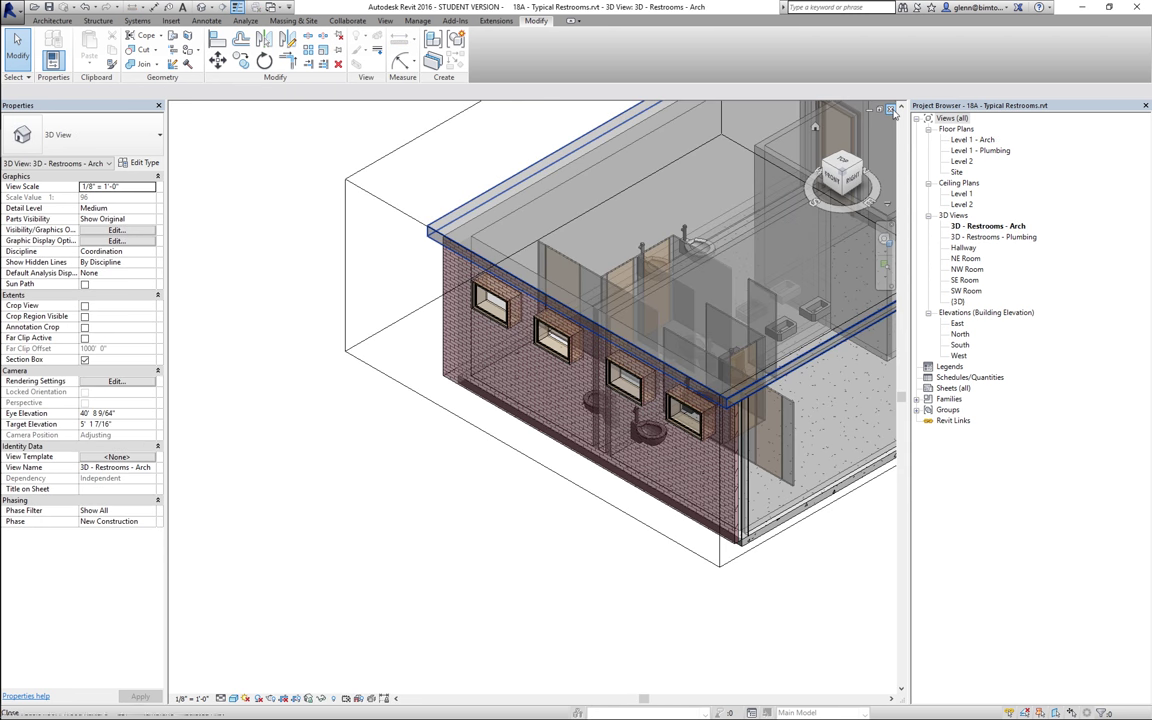
{"action": "left_click", "coordinate": [891, 110]}
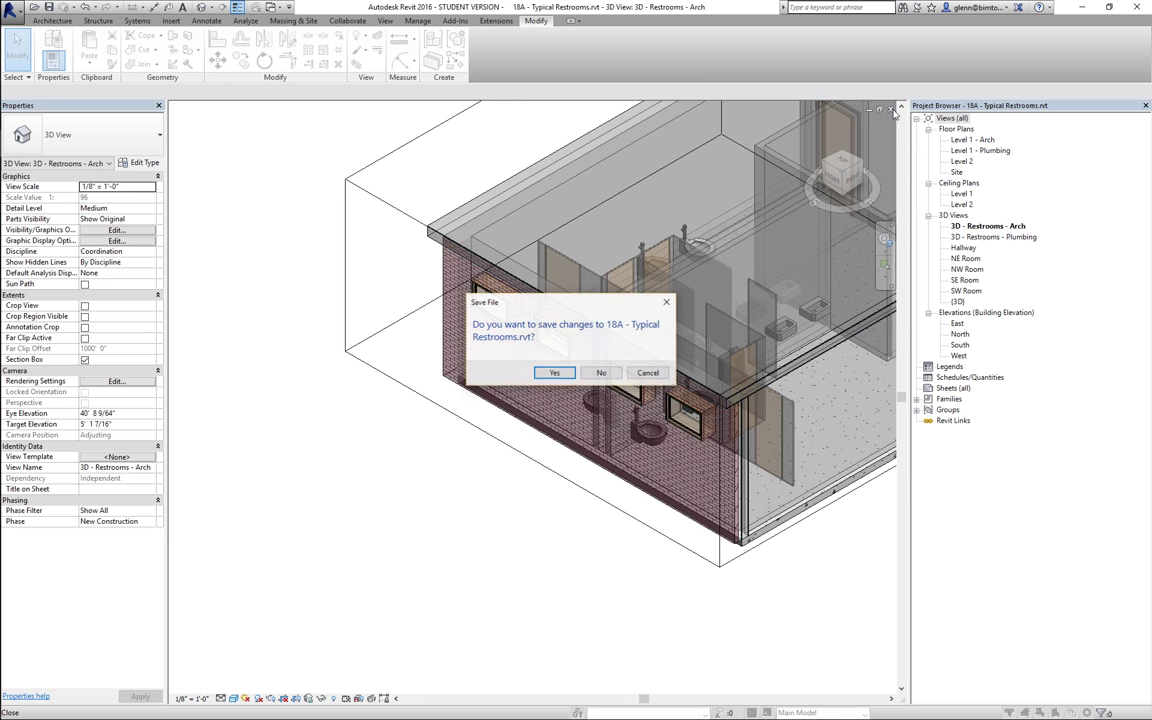
{"action": "left_click", "coordinate": [602, 375]}
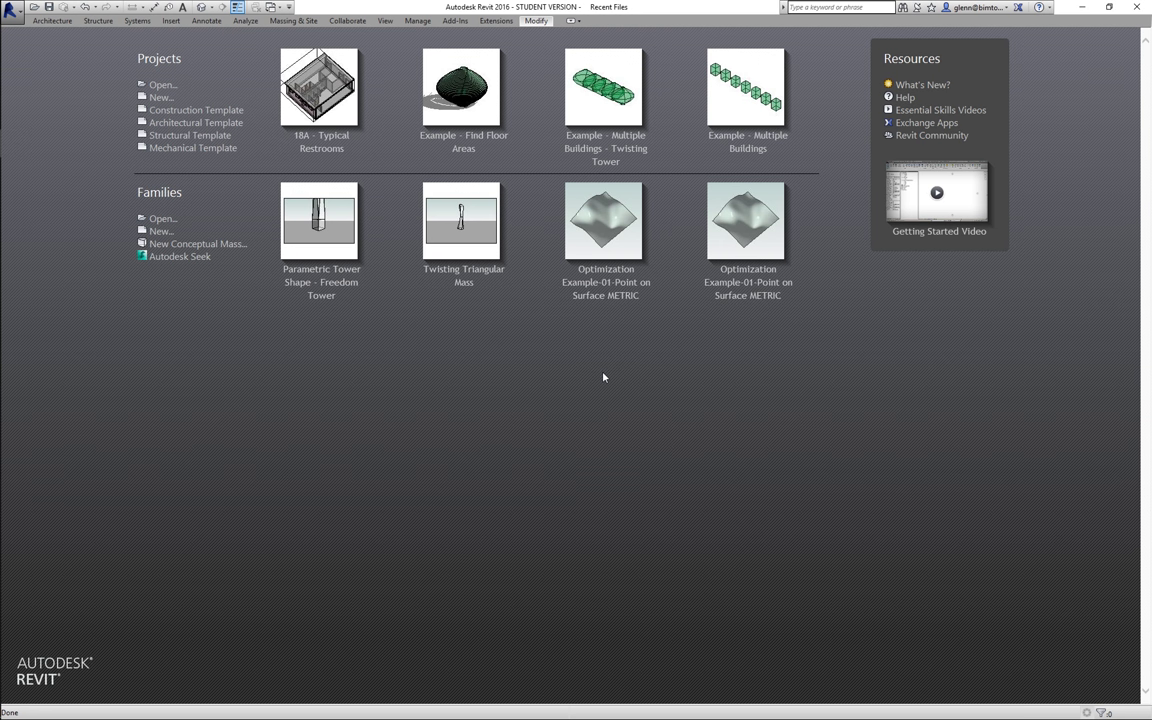
Open the project 18A1 - Typical Restrooms - Start - Ready to Add Pipes.rvt from the Plumbing Examples folder.
{"action": "left_click", "coordinate": [159, 88]}
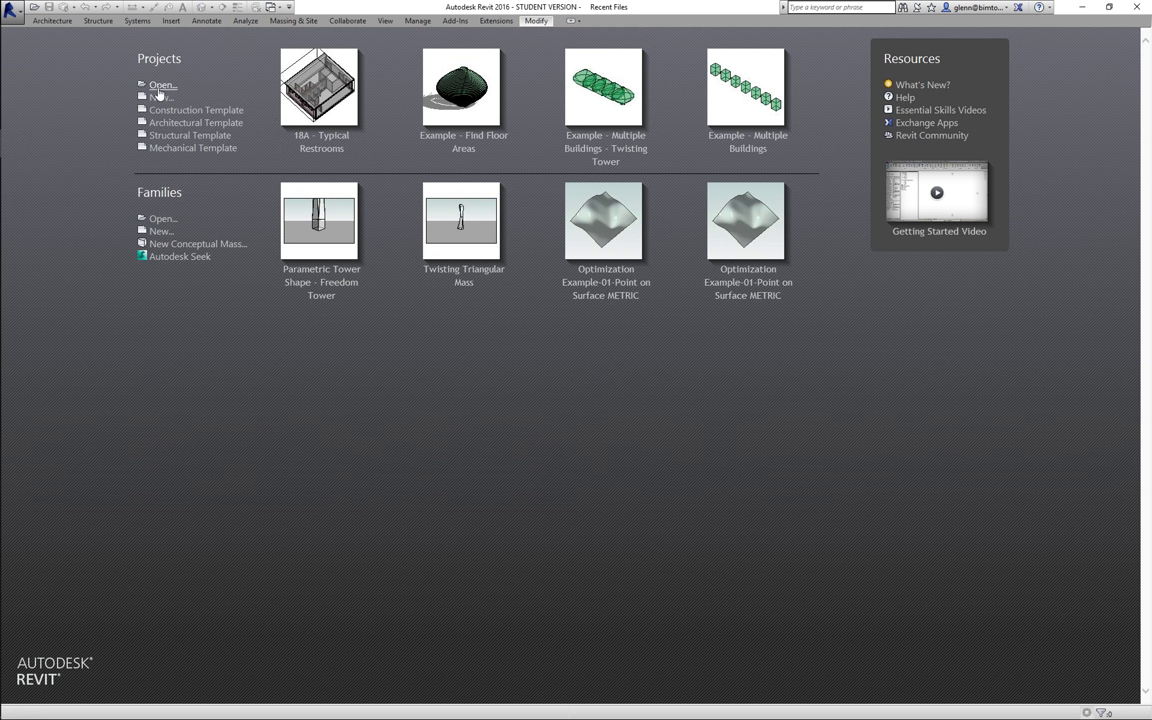
{"action": "left_click", "coordinate": [167, 175]}
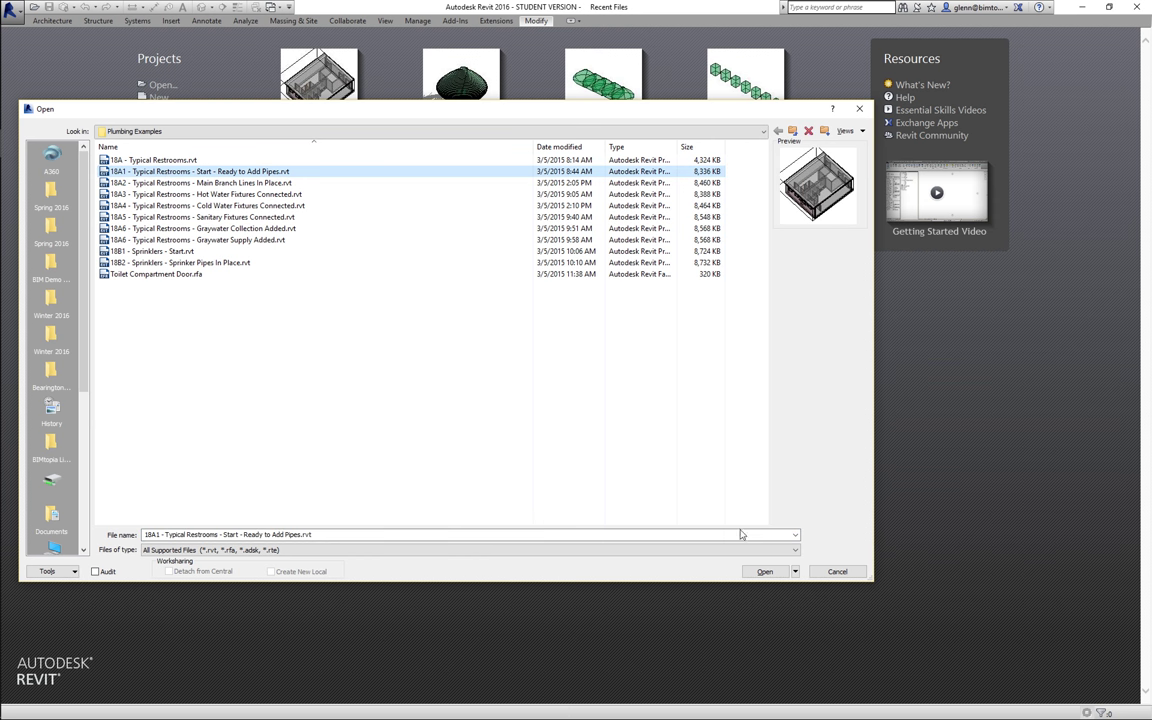
{"action": "left_click", "coordinate": [765, 572]}
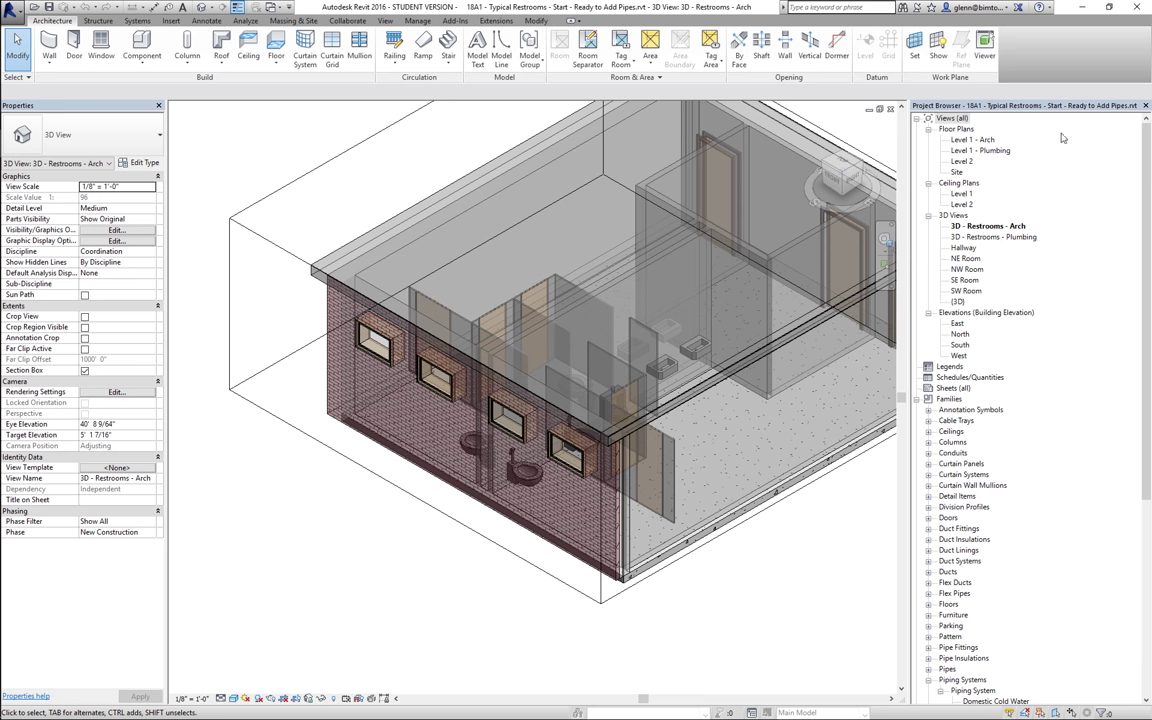
Open the Level 1 - Arch floor plan and the Level 1 - Plumbing floor plan to compare how they display the building.
{"action": "left_click", "coordinate": [985, 140]}
{"action": "double_click", "coordinate": [985, 140]}
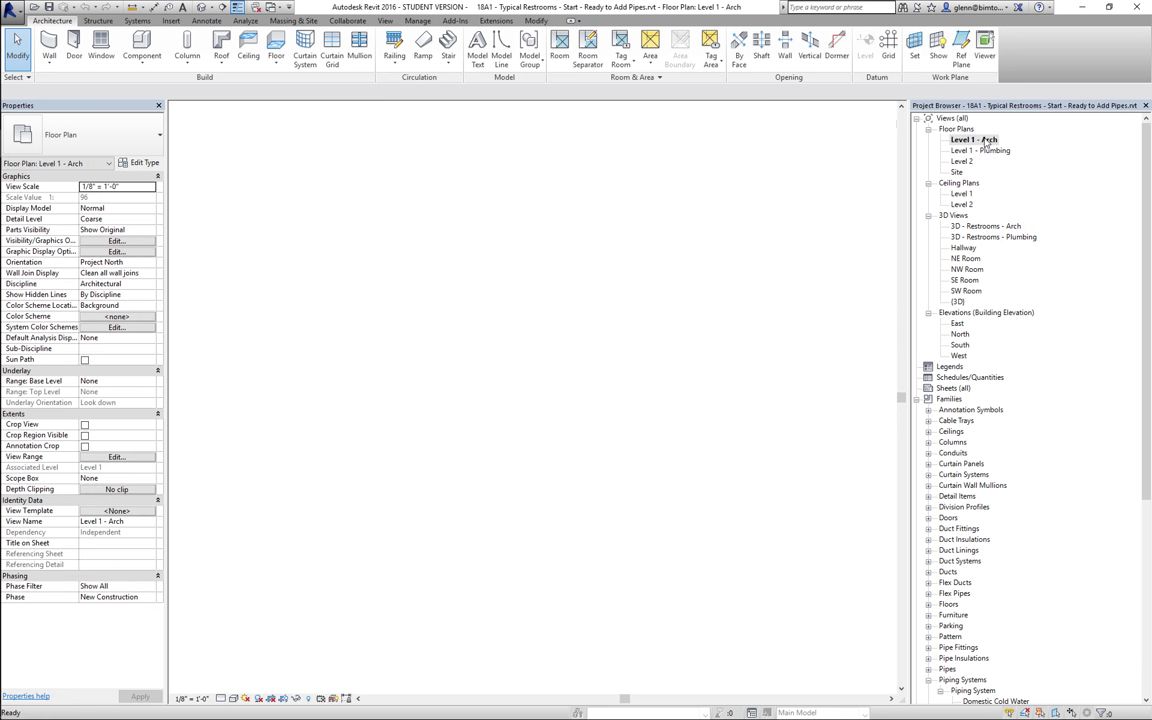
{"action": "left_click", "coordinate": [404, 396]}
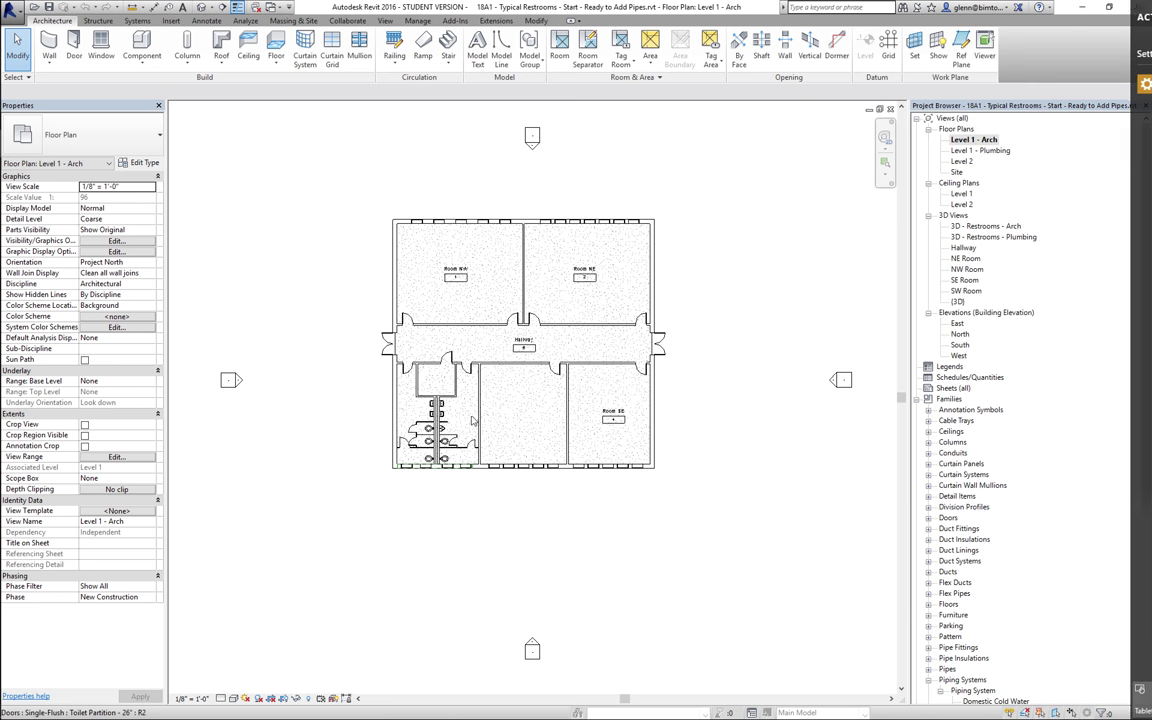
{"action": "left_click", "coordinate": [480, 410]}
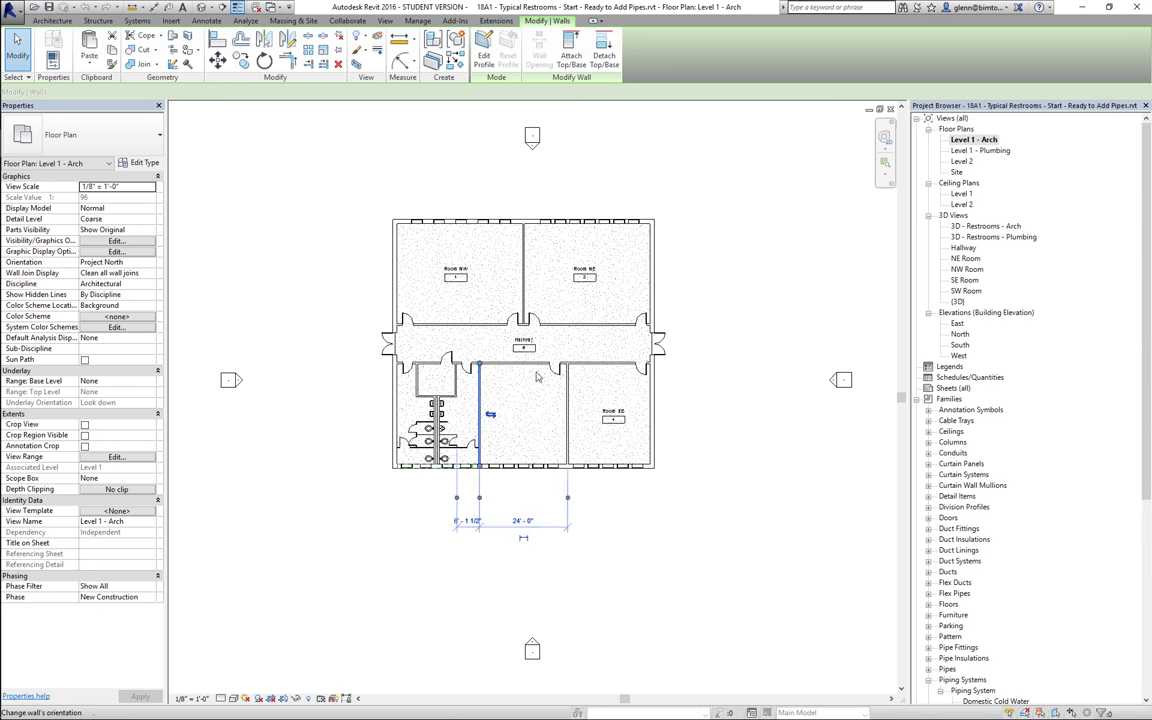
{"action": "double_click", "coordinate": [960, 150]}
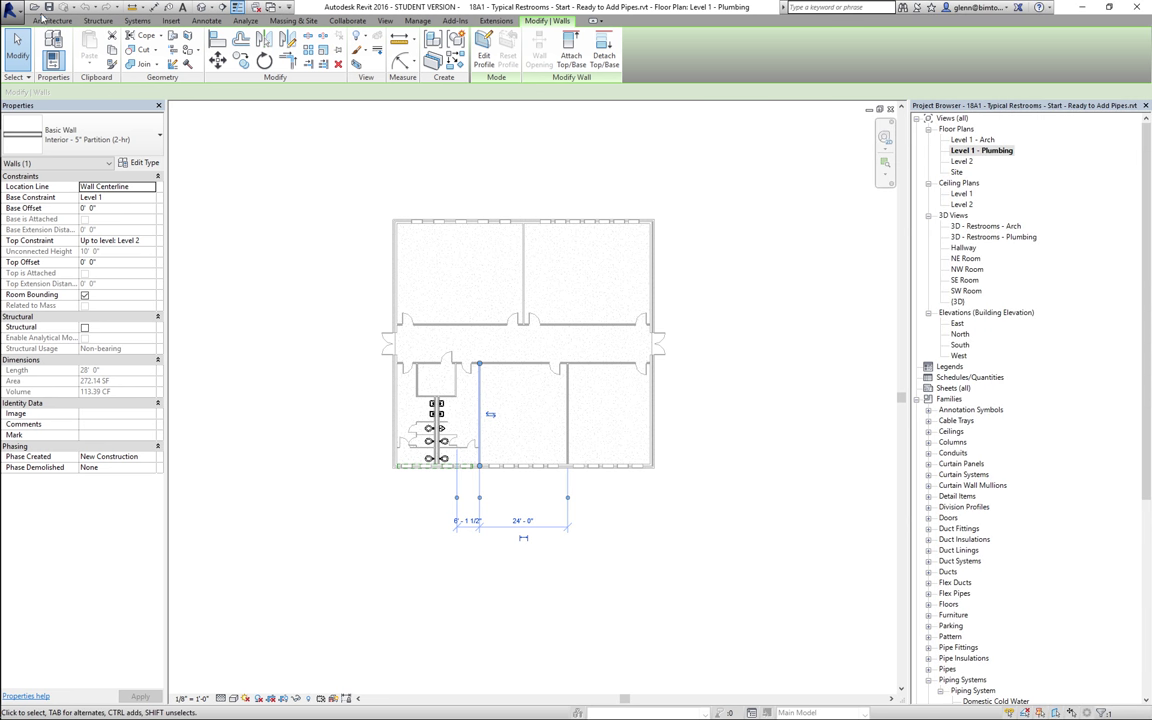
Open 18A2 - Typical Restrooms - Main Branch Lines In Place.rvt to view its main branch piping, and close it again.
{"action": "left_click", "coordinate": [34, 7]}
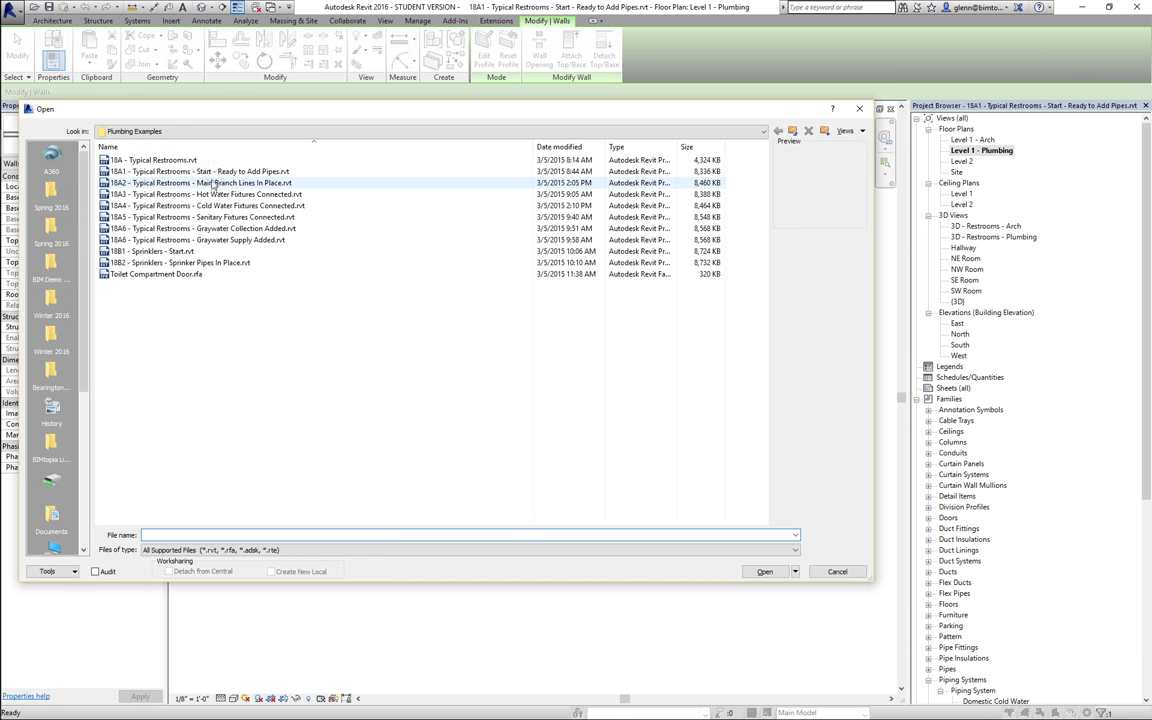
{"action": "left_click", "coordinate": [215, 184]}
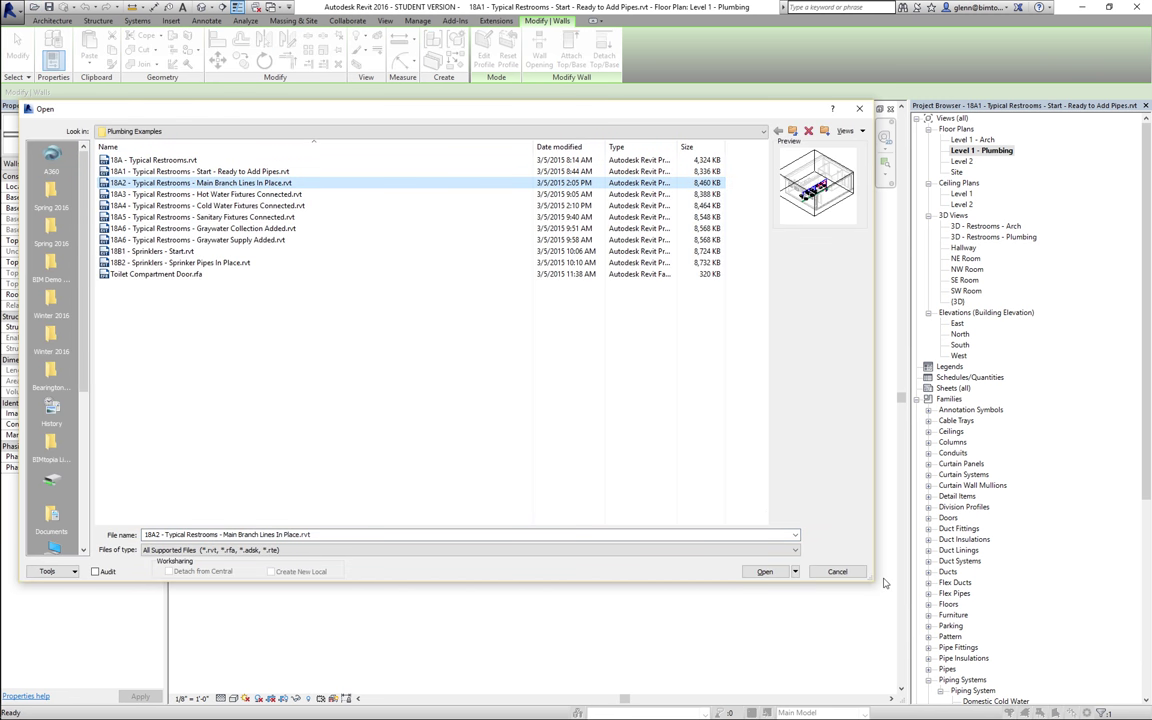
{"action": "left_click", "coordinate": [765, 572]}
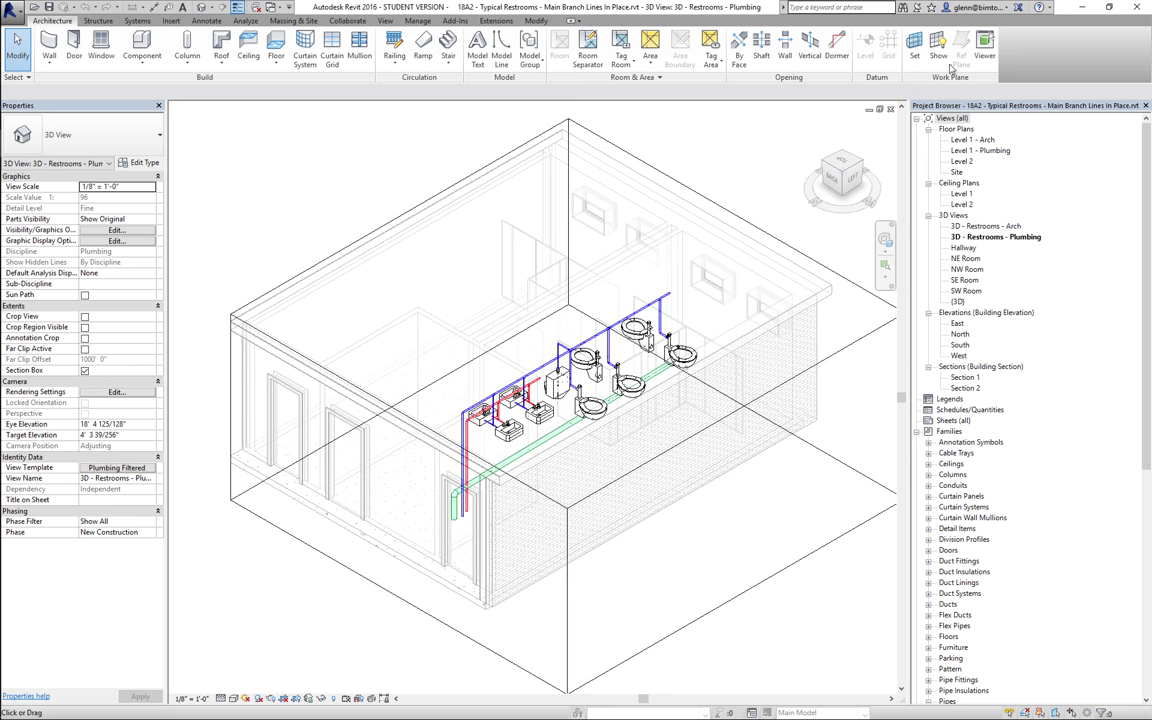
{"action": "left_click", "coordinate": [895, 113]}
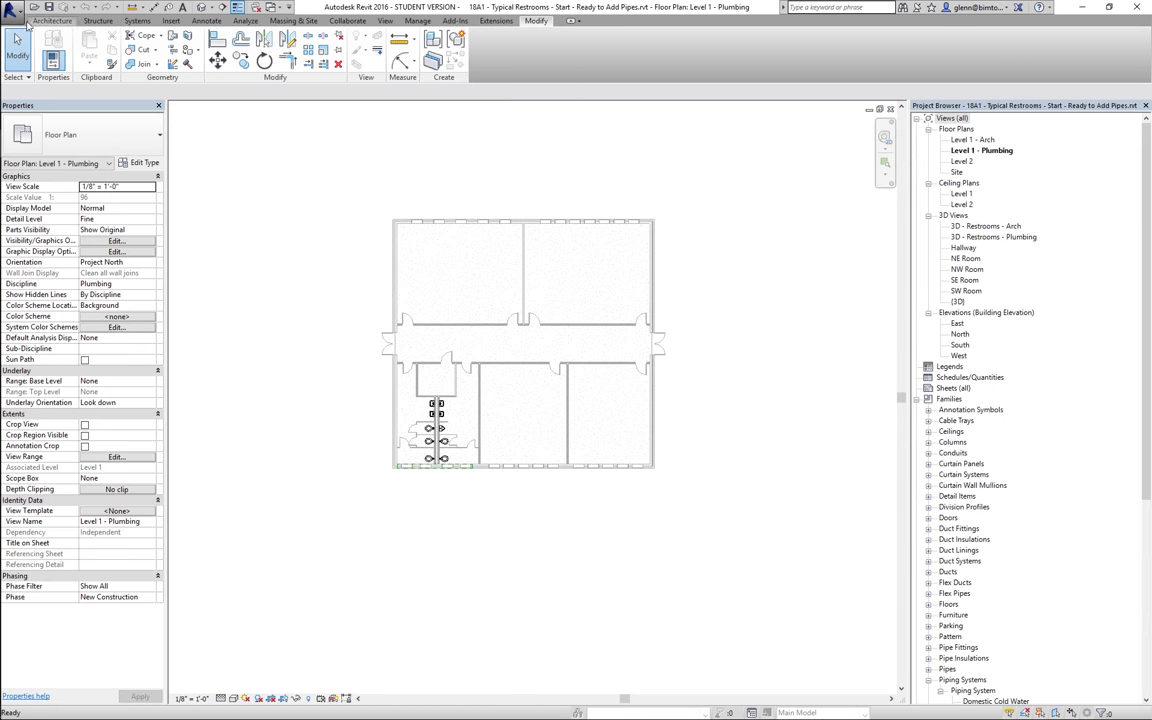
Create a new project from the Mechanical Template.
{"action": "left_click", "coordinate": [14, 10]}
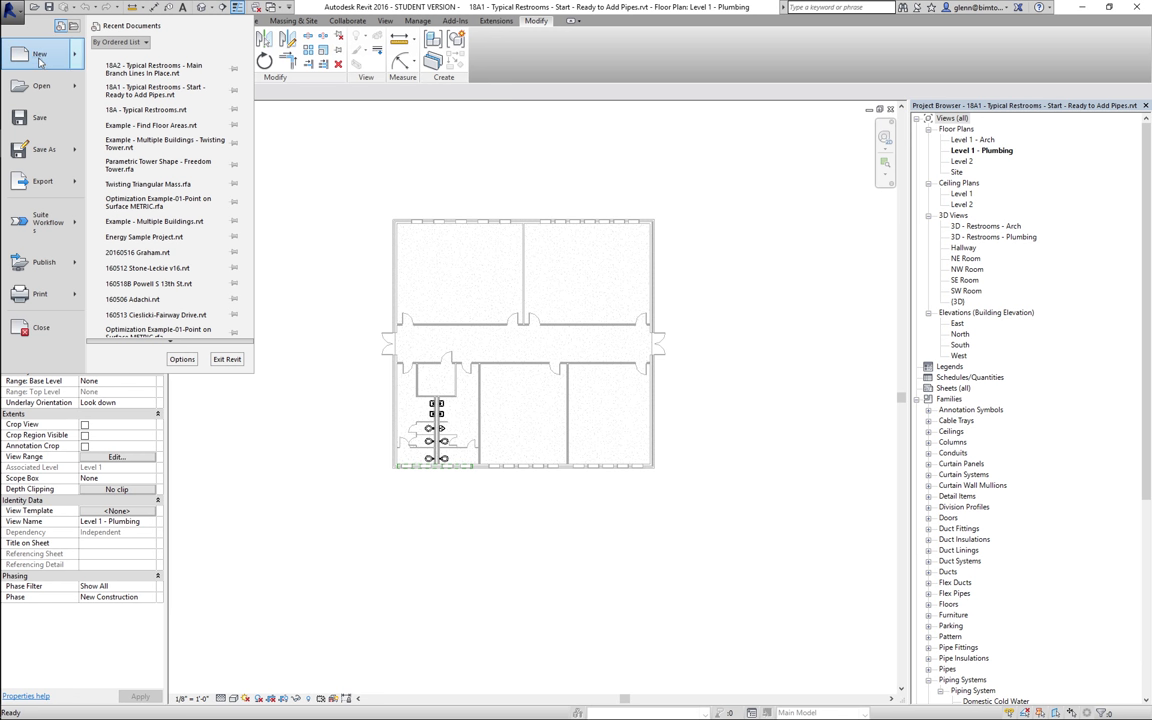
{"action": "mouse_move", "coordinate": [40, 62]}
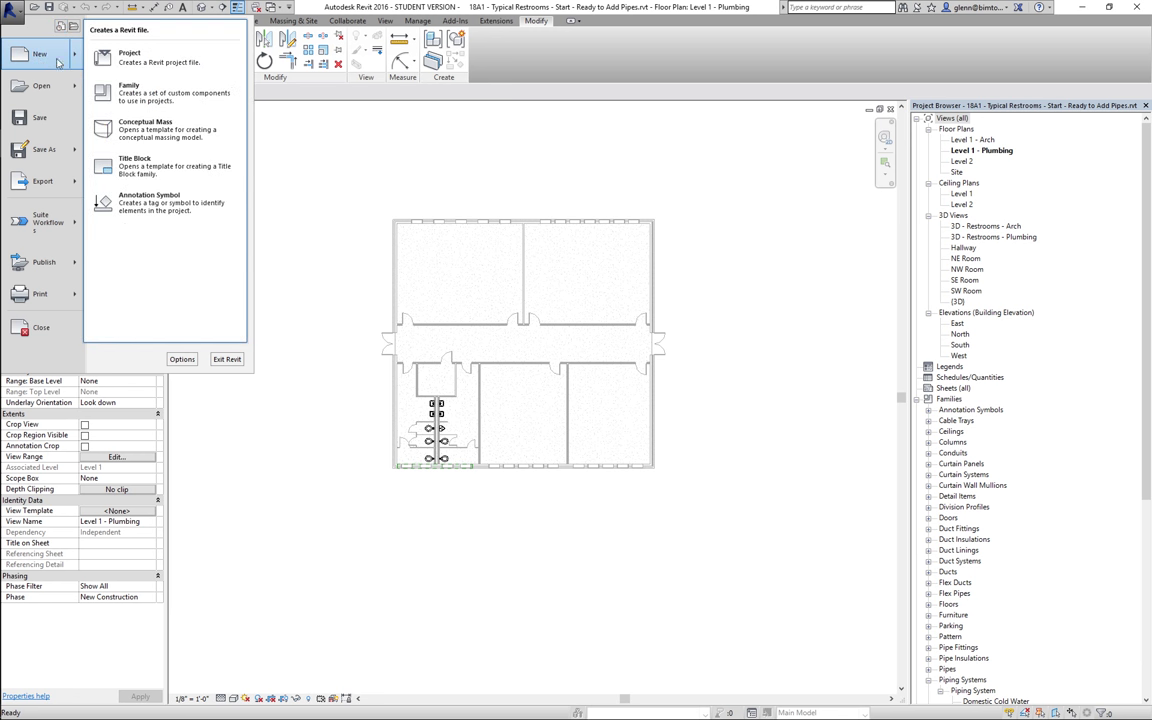
{"action": "left_click", "coordinate": [143, 66]}
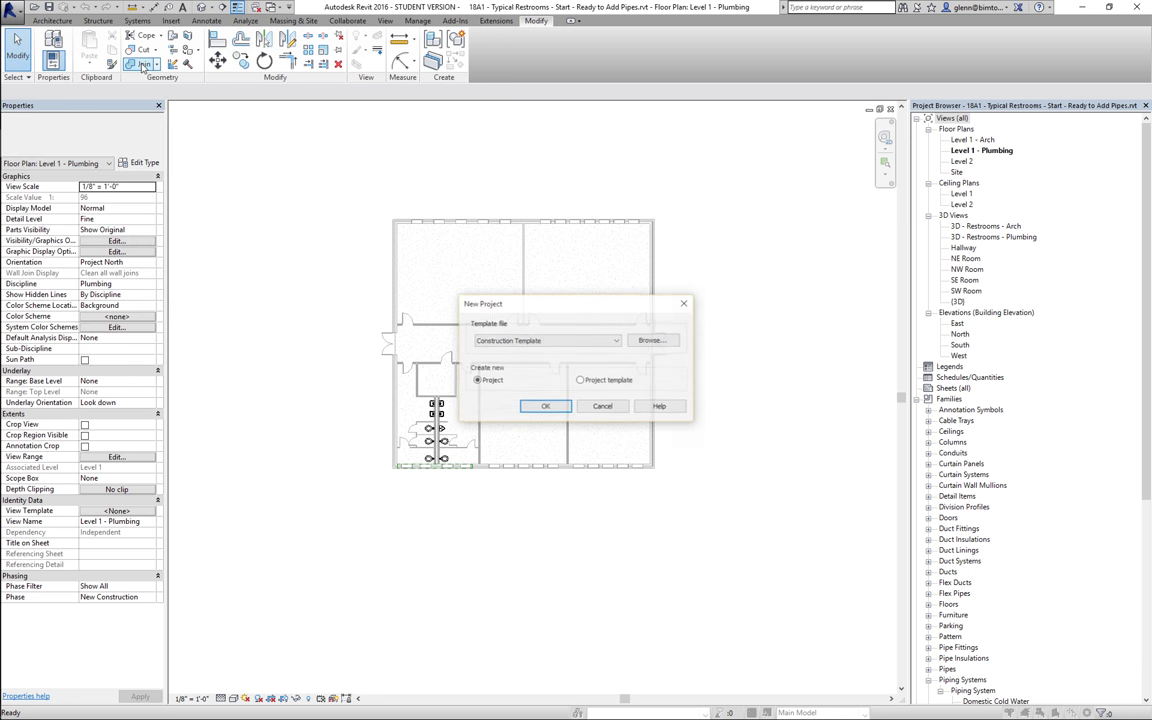
{"action": "left_click", "coordinate": [577, 344]}
{"action": "left_click", "coordinate": [572, 382]}
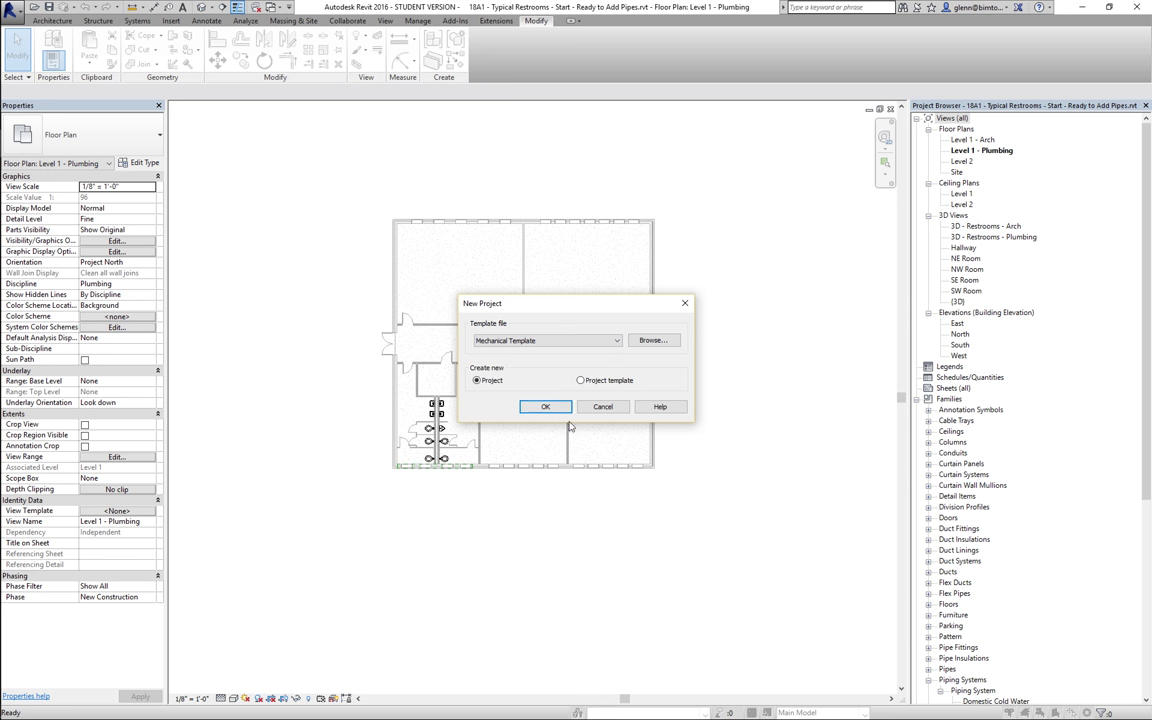
{"action": "left_click", "coordinate": [550, 408]}
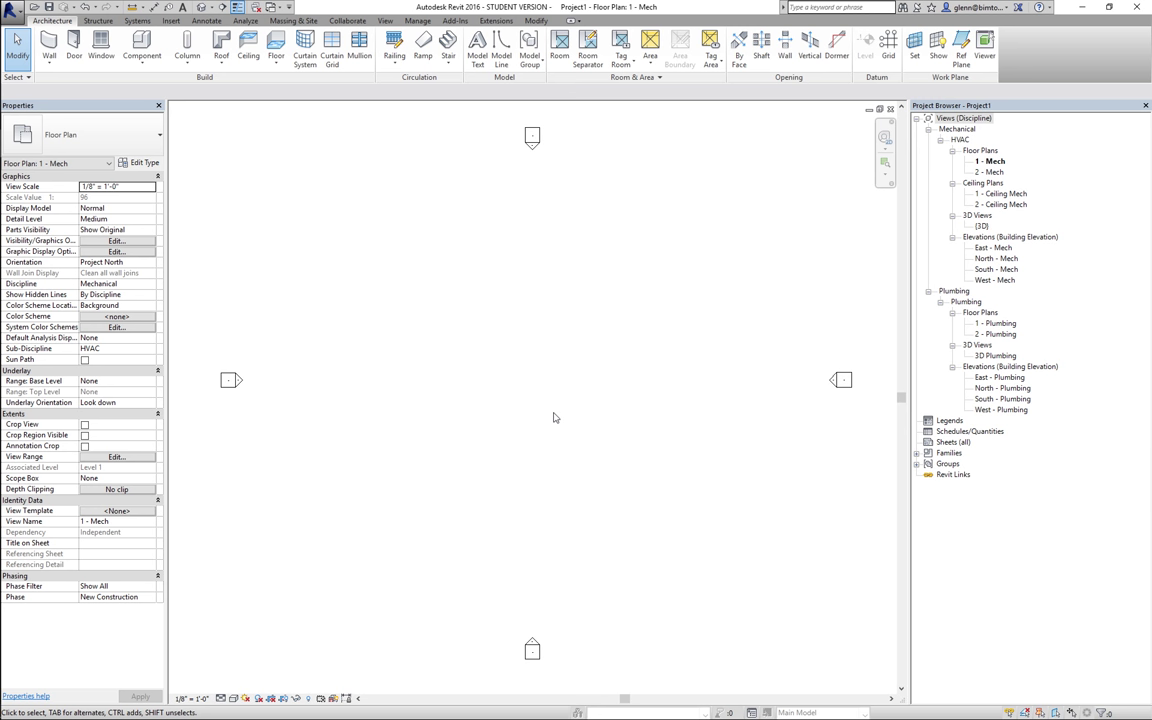
Link the Revit model 18A - Typical Restrooms.rvt into the new project with Auto - Origin to Origin positioning.
{"action": "left_click", "coordinate": [172, 21]}
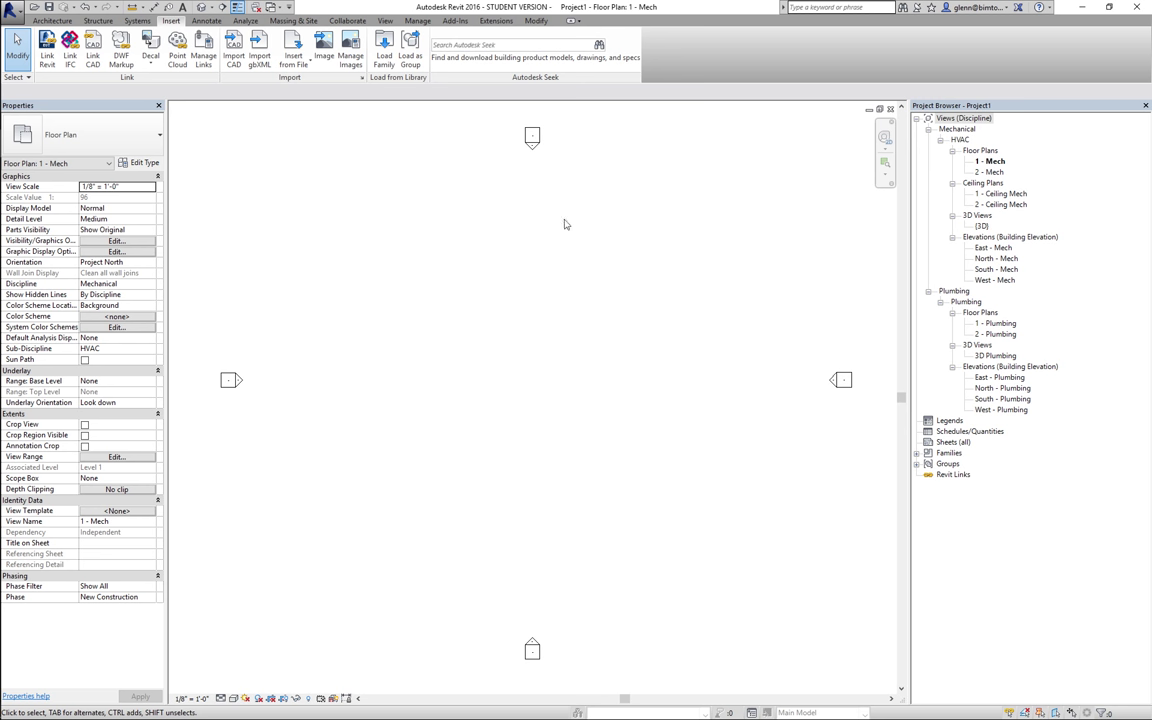
{"action": "left_click", "coordinate": [286, 8]}
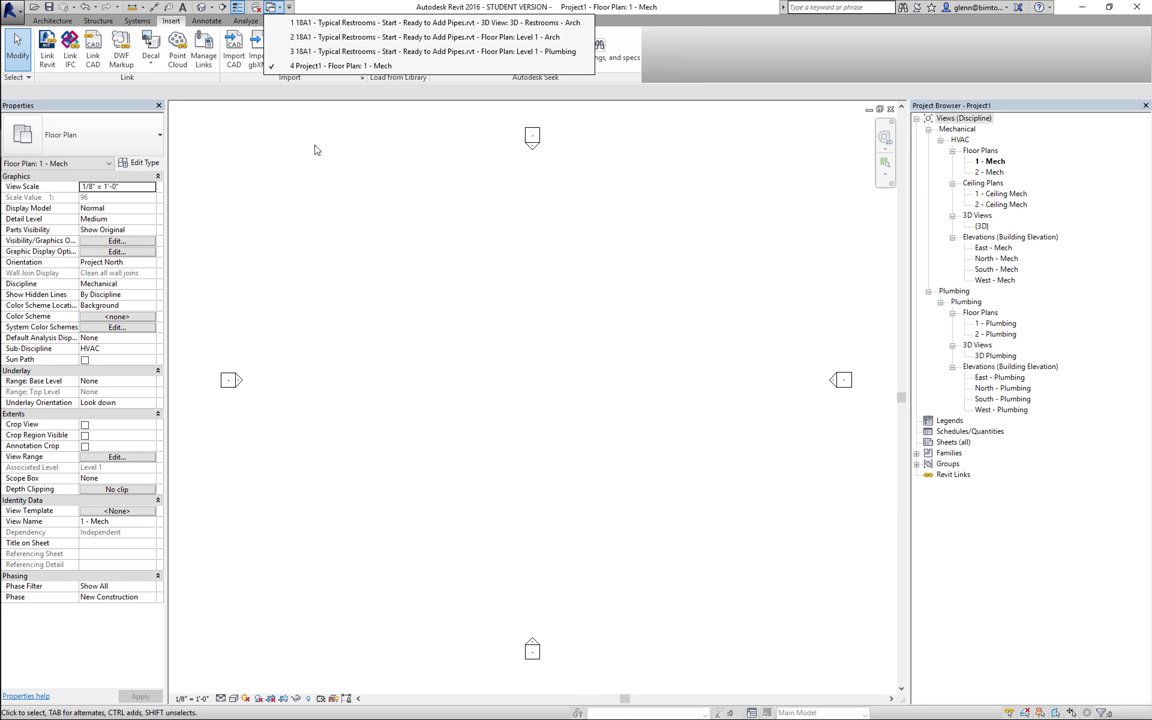
{"action": "left_click", "coordinate": [355, 252]}
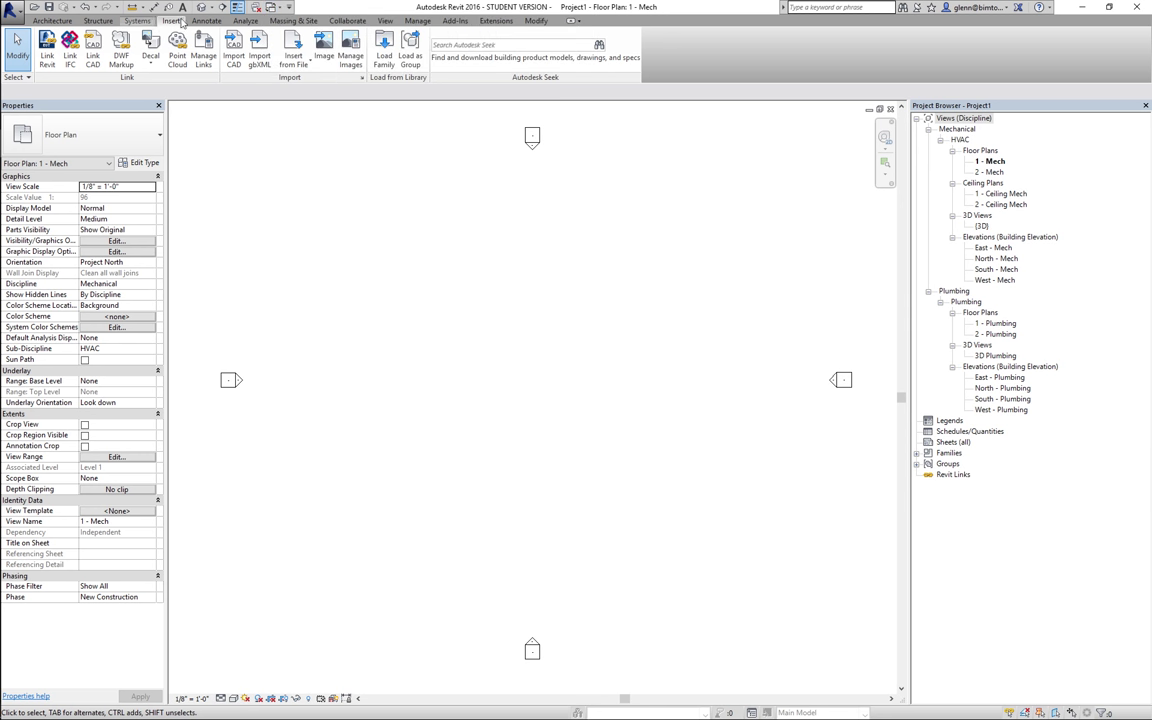
{"action": "left_click", "coordinate": [46, 44]}
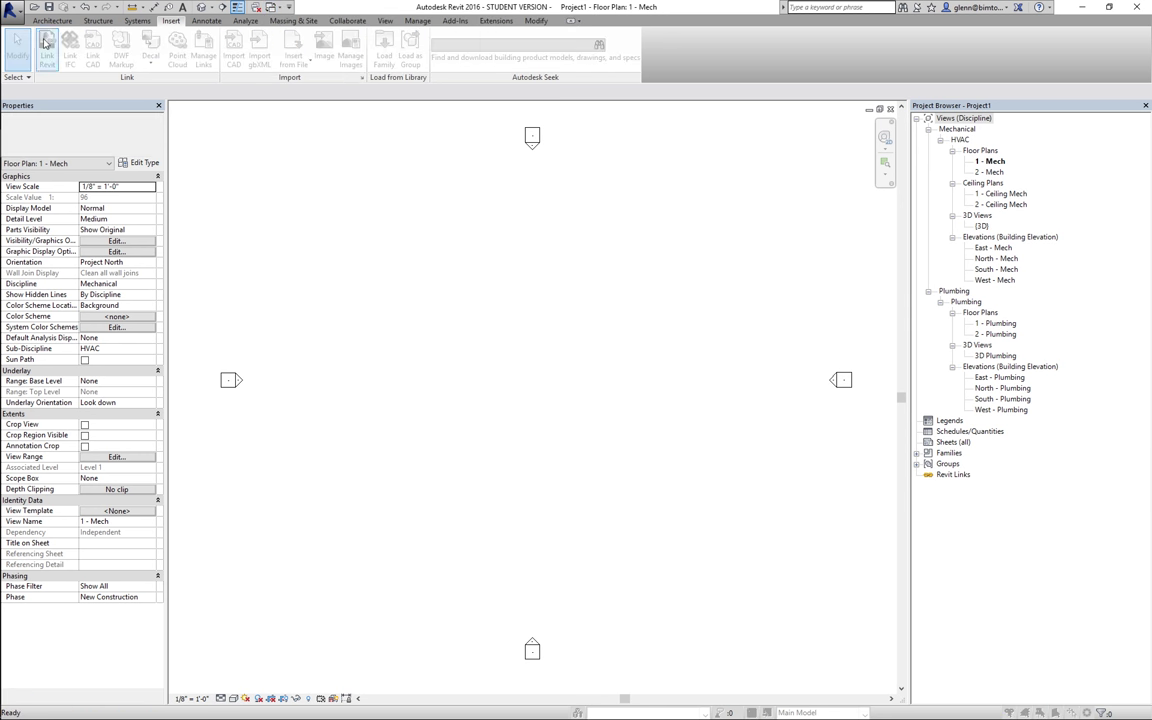
{"action": "left_click", "coordinate": [390, 176]}
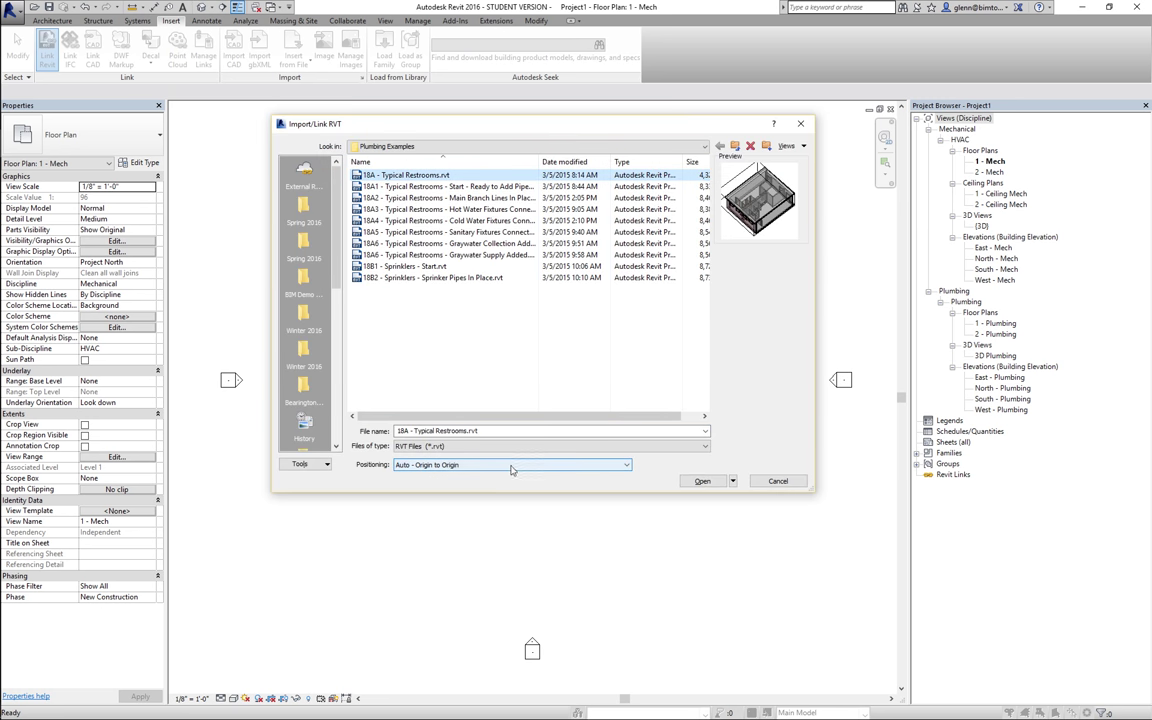
{"action": "left_click", "coordinate": [701, 481]}
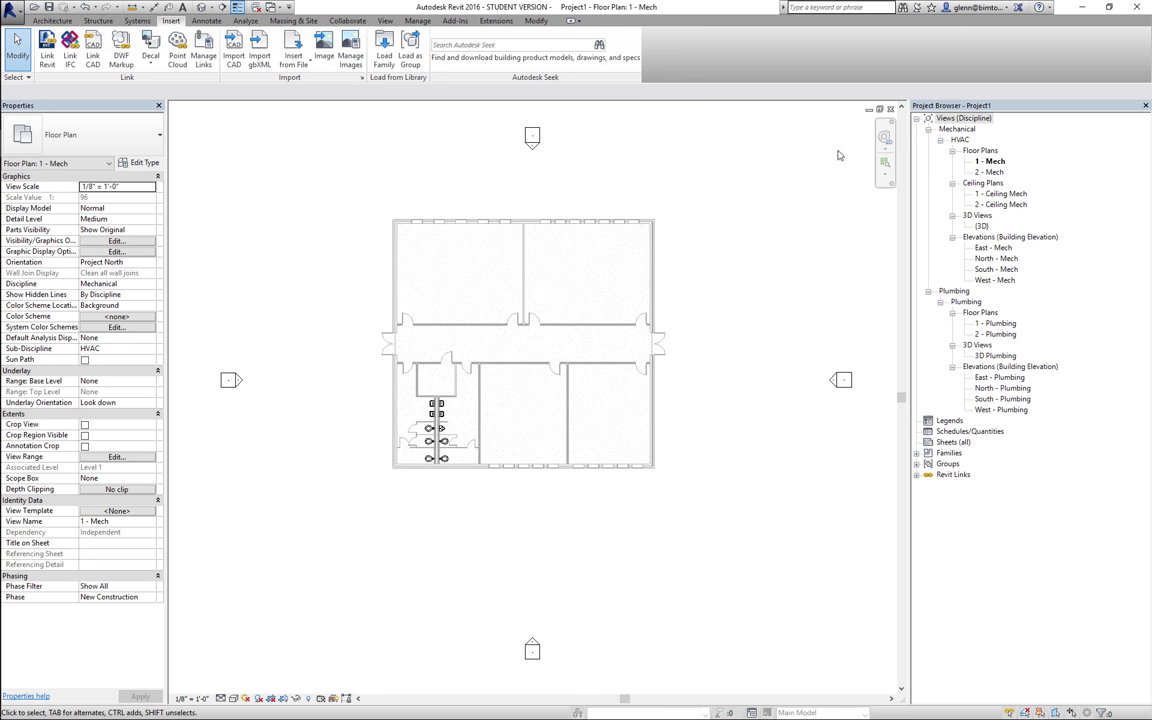
Examine the restroom area of the linked model by selecting one of its plumbing fixtures, and clear the selection.
{"action": "key", "text": "z"}
{"action": "key", "text": "r"}
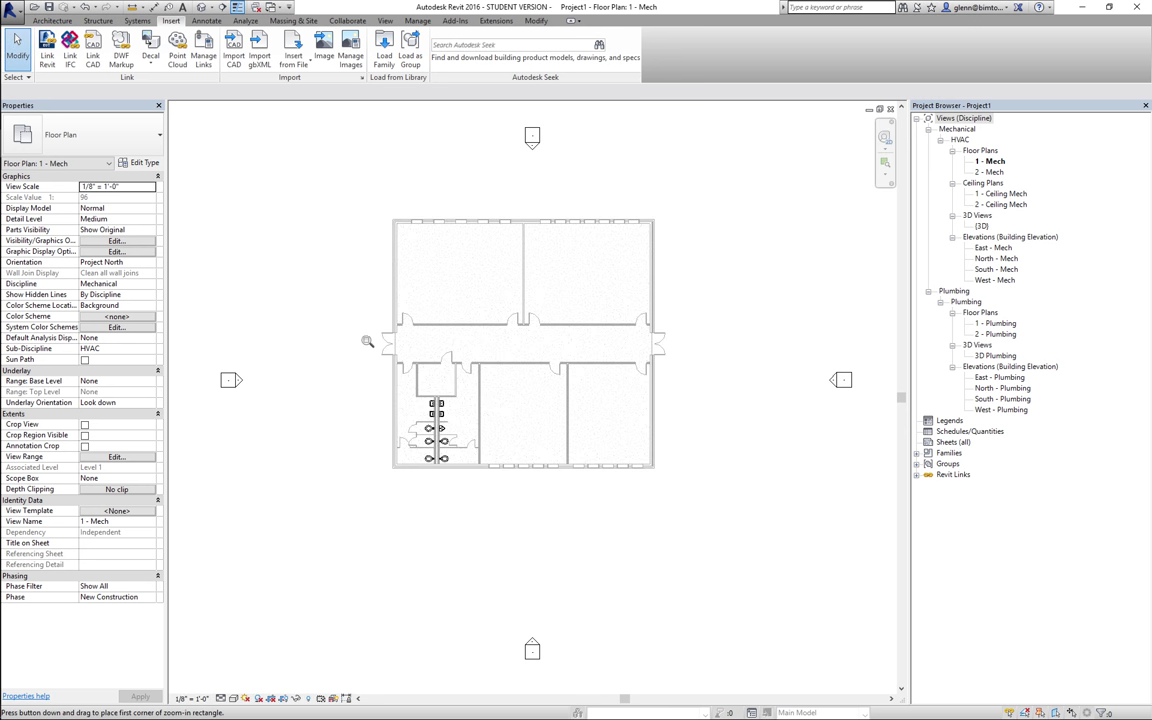
{"action": "left_click_drag", "start_coordinate": [318, 292], "coordinate": [518, 466]}
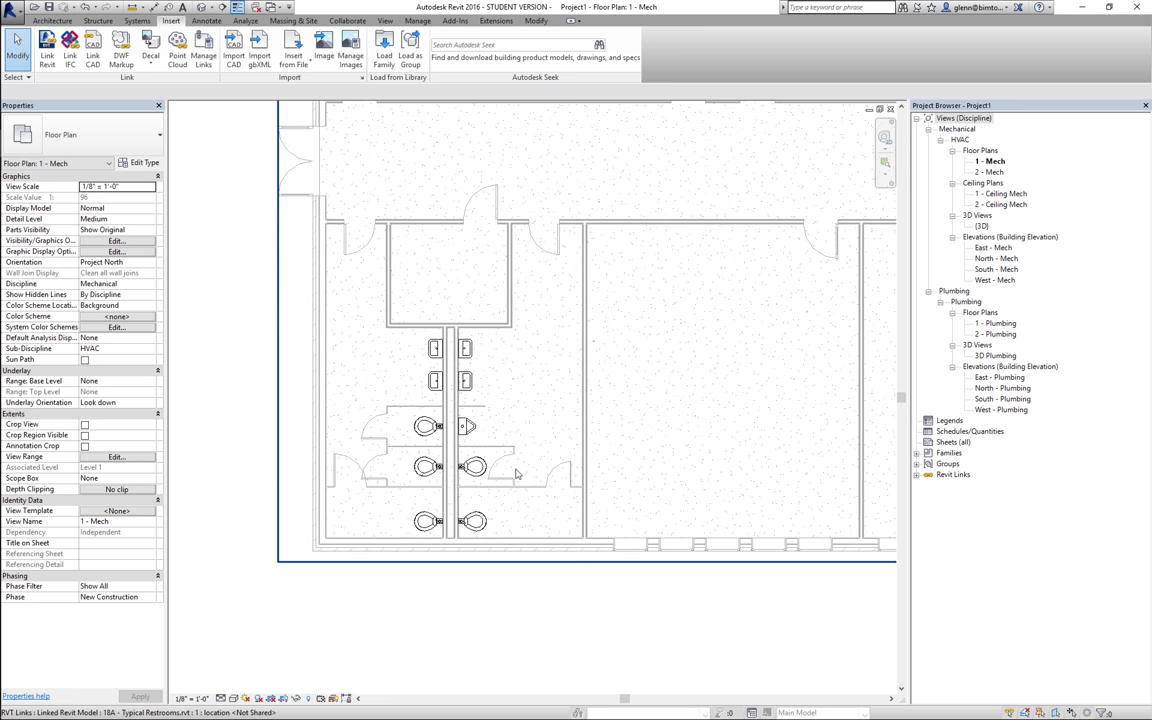
{"action": "left_click", "coordinate": [468, 429]}
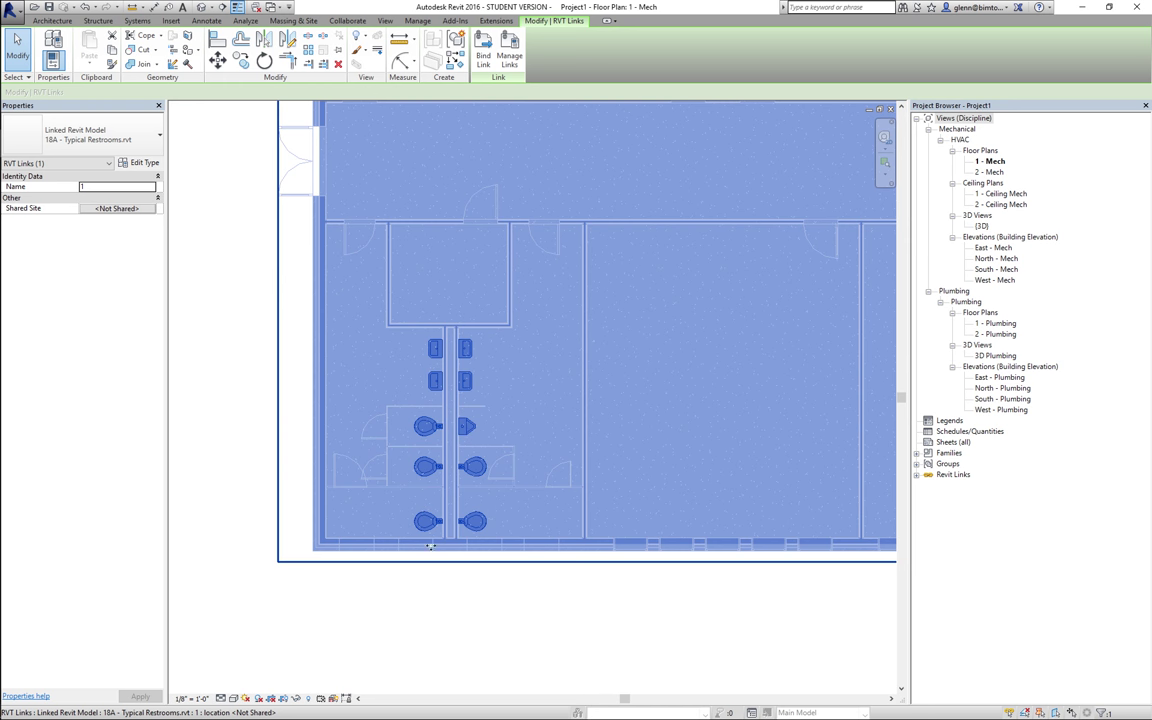
{"action": "left_click", "coordinate": [419, 609]}
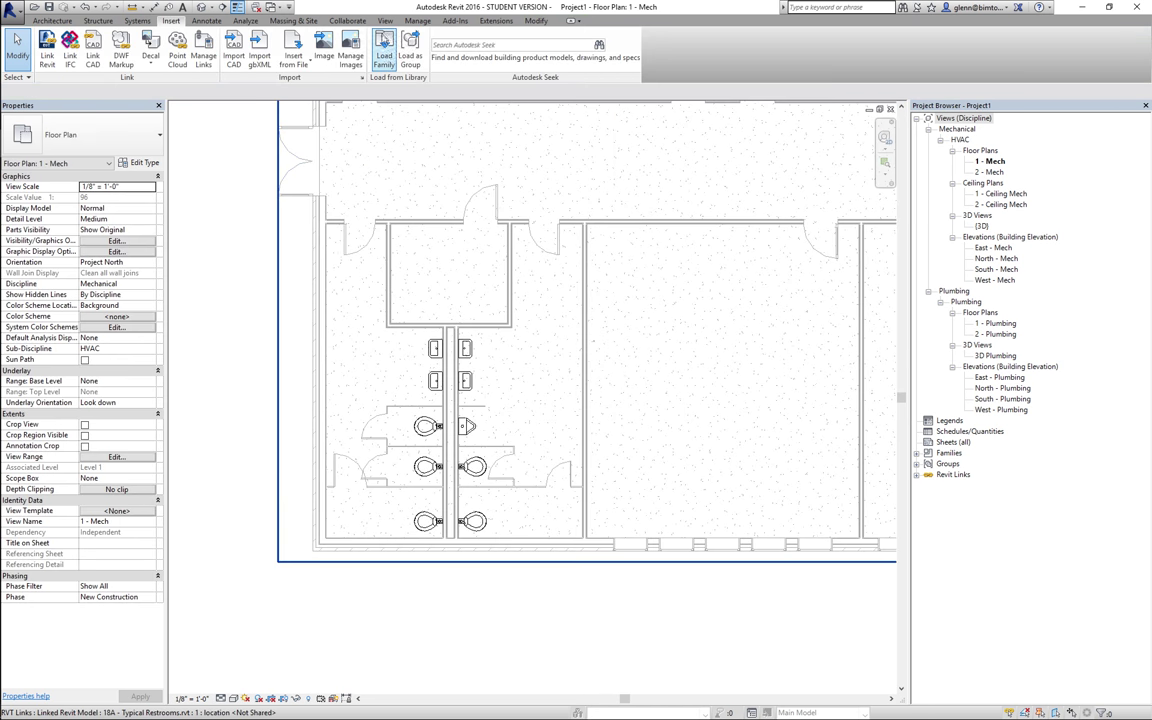
Start Copy/Monitor on the linked restroom model and copy the three water closets and the lavatories west of the plumbing chase.
{"action": "left_click", "coordinate": [347, 20]}
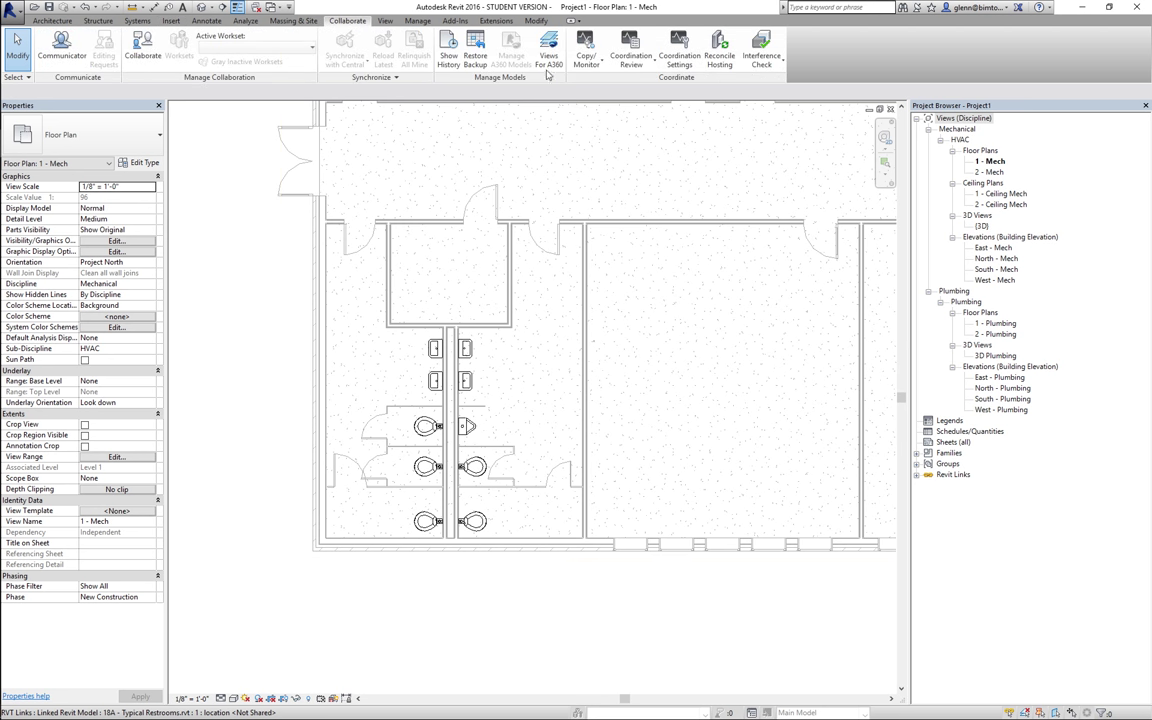
{"action": "left_click", "coordinate": [586, 52]}
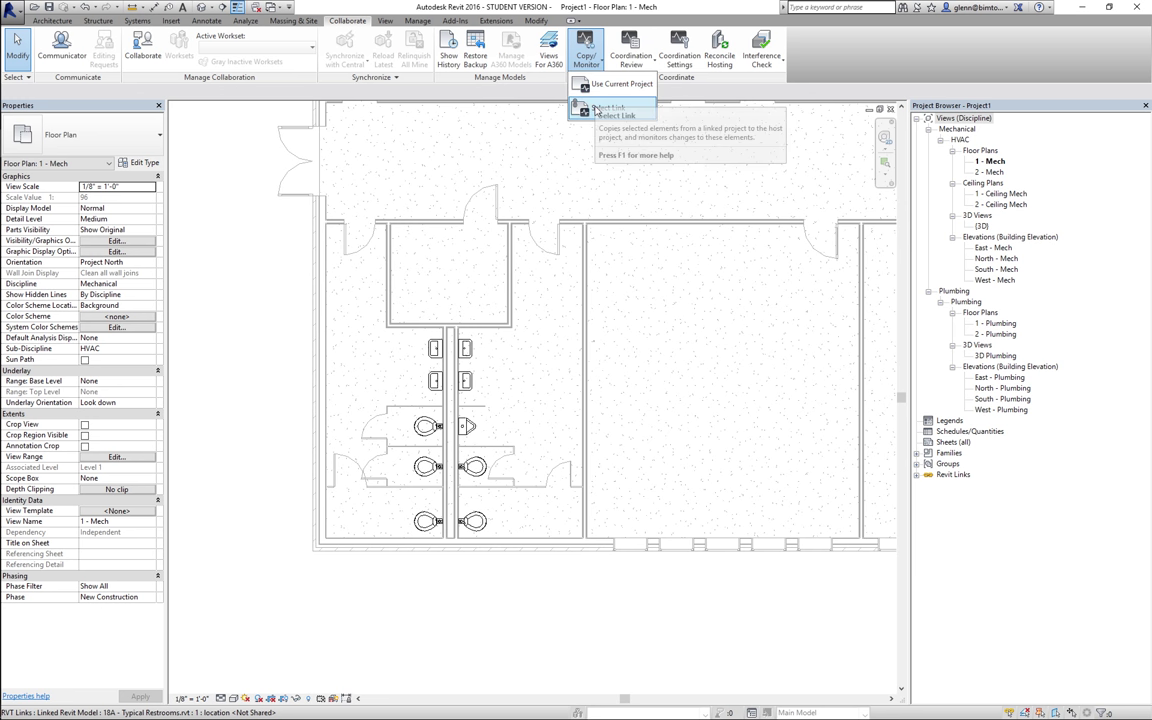
{"action": "left_click", "coordinate": [596, 90]}
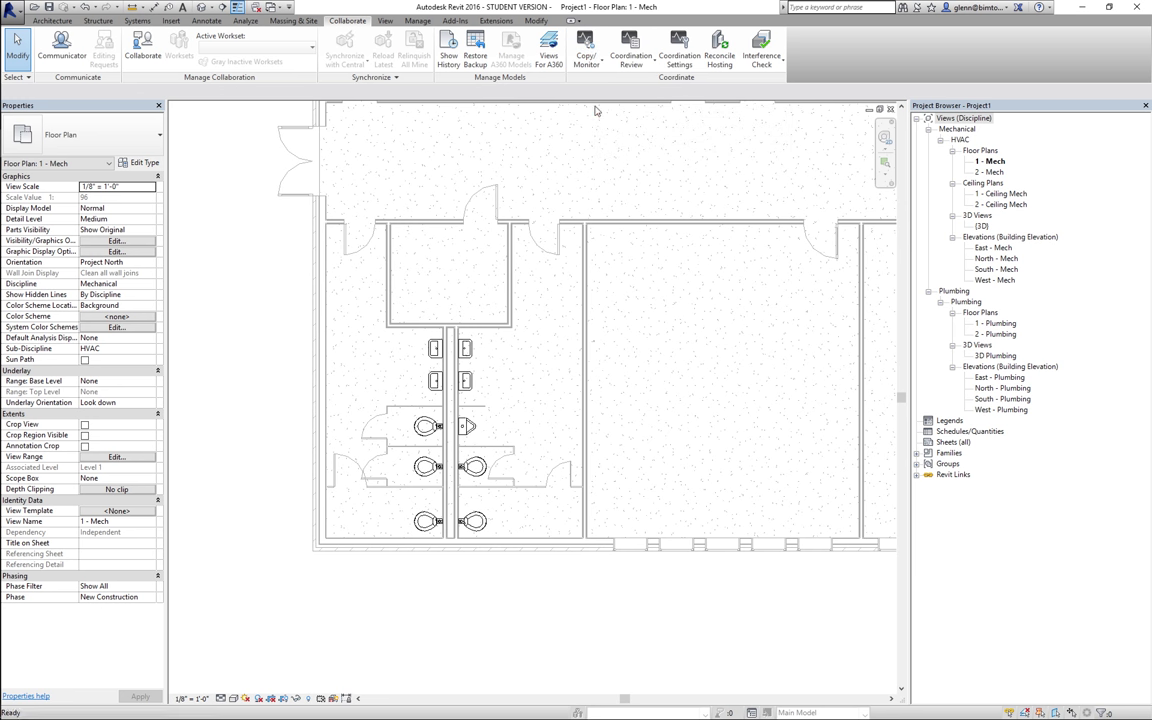
{"action": "left_click", "coordinate": [338, 339]}
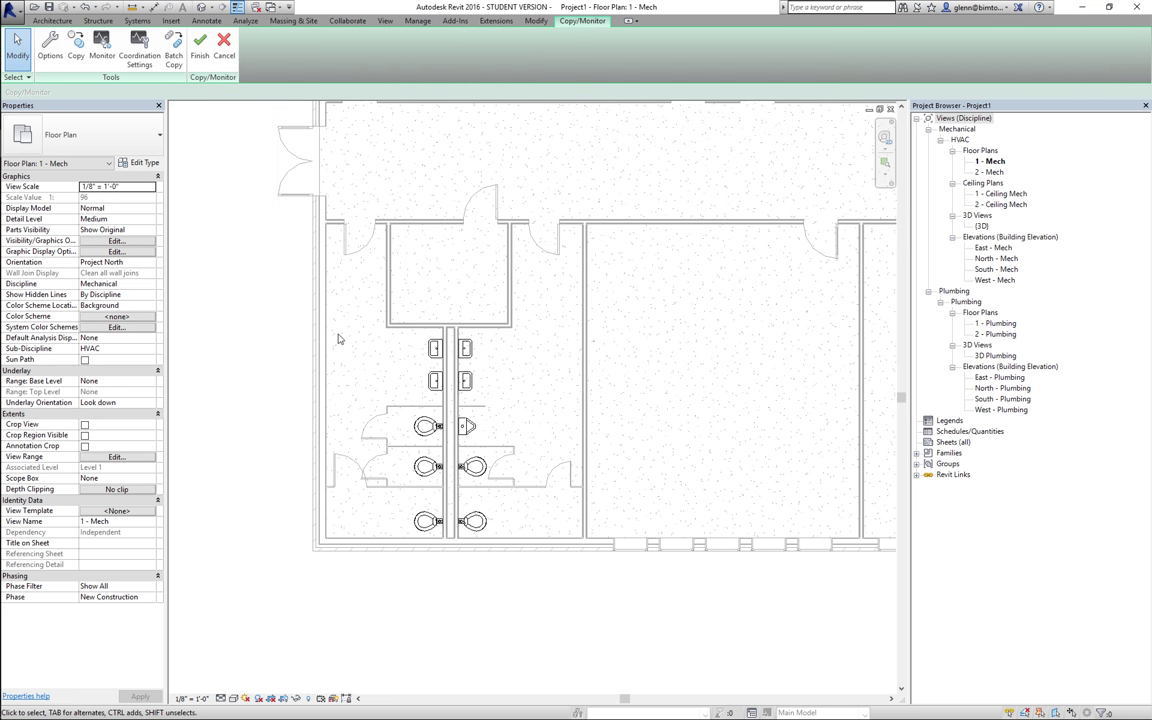
{"action": "left_click", "coordinate": [76, 45]}
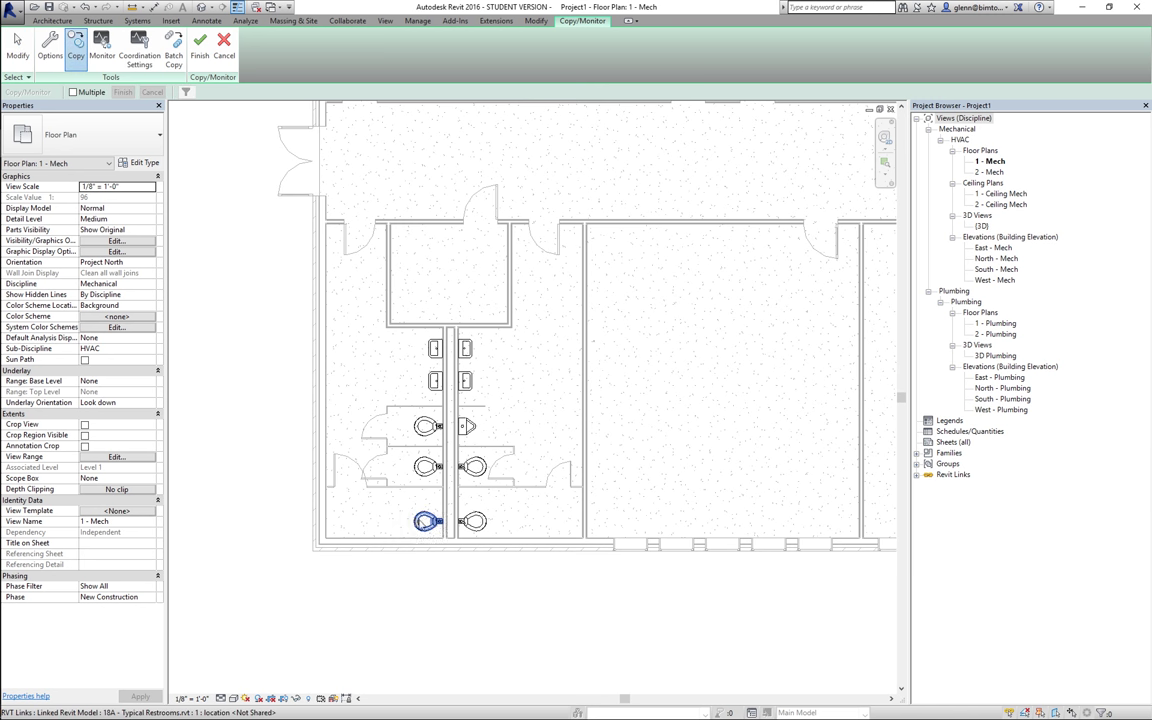
{"action": "left_click", "coordinate": [424, 521]}
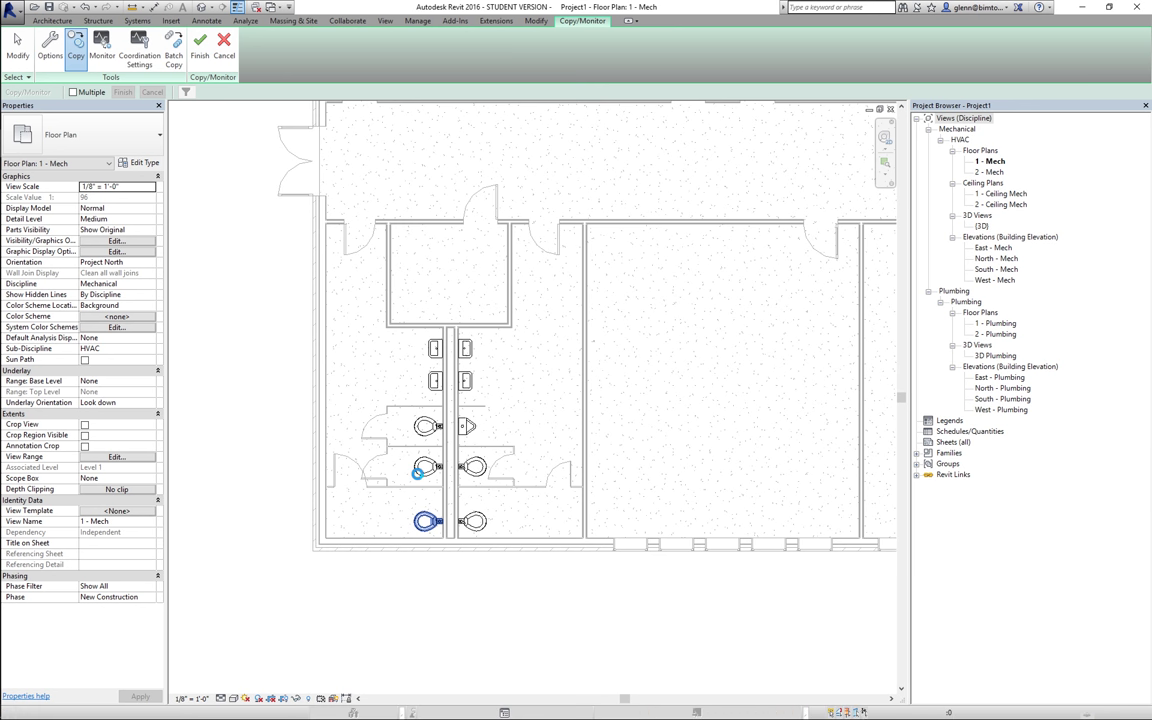
{"action": "left_click", "coordinate": [417, 473]}
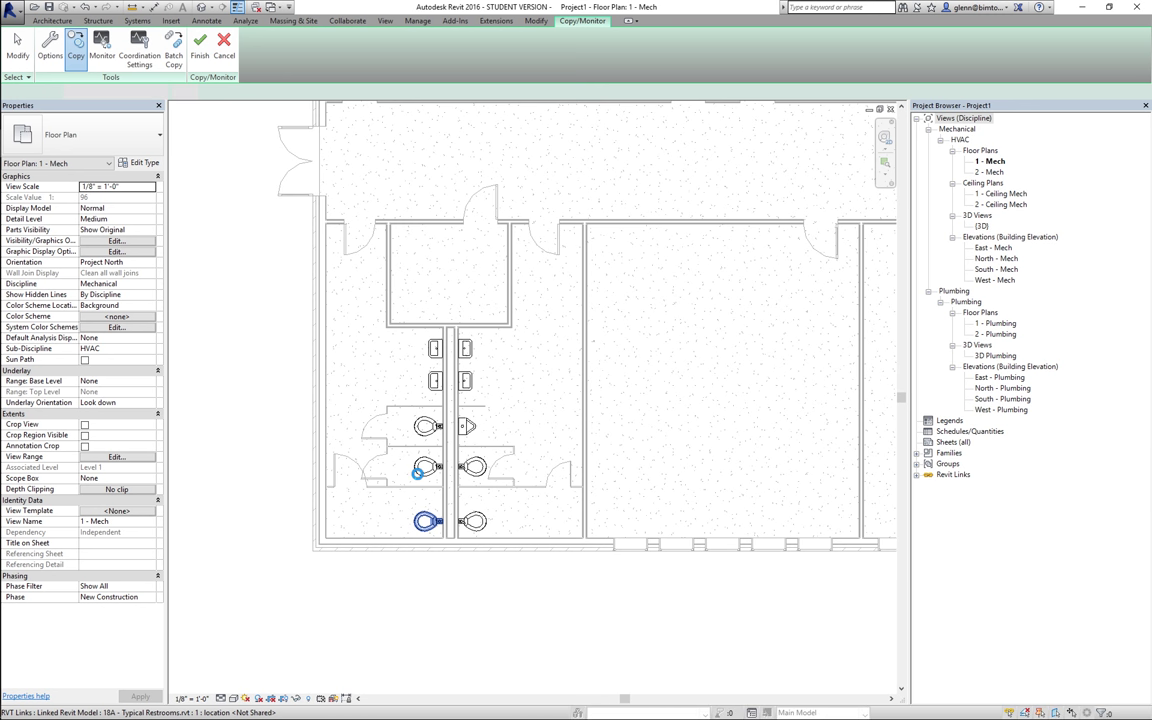
{"action": "left_click", "coordinate": [423, 465]}
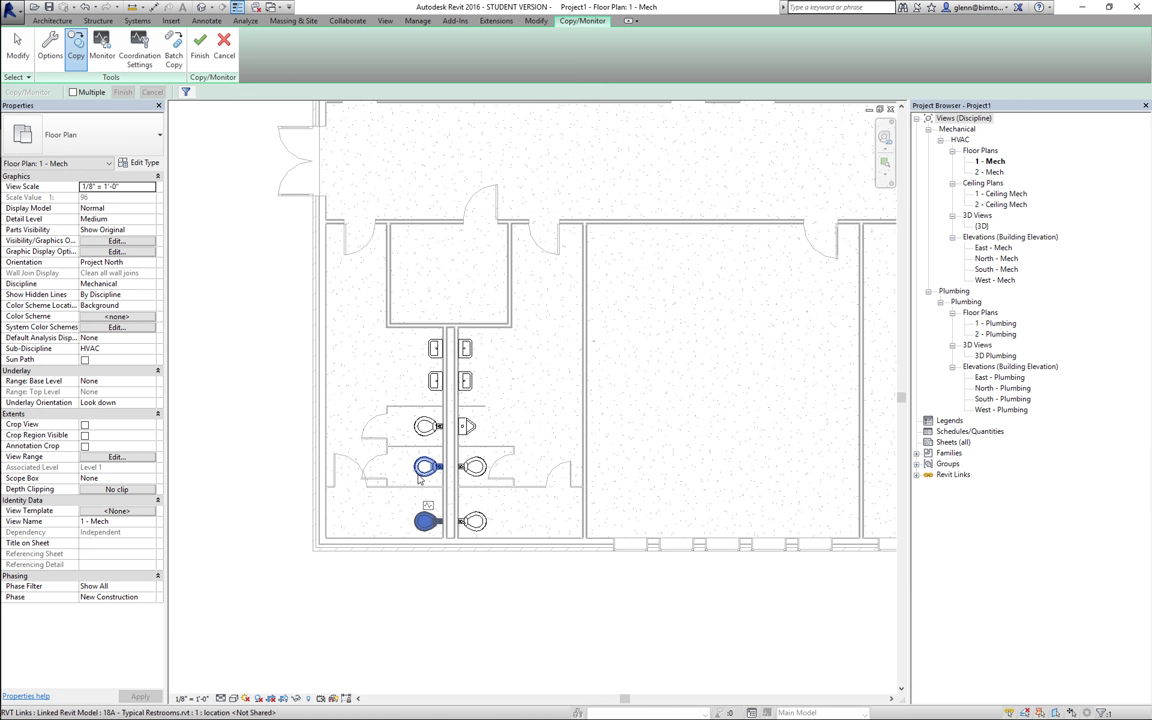
{"action": "left_click", "coordinate": [427, 428]}
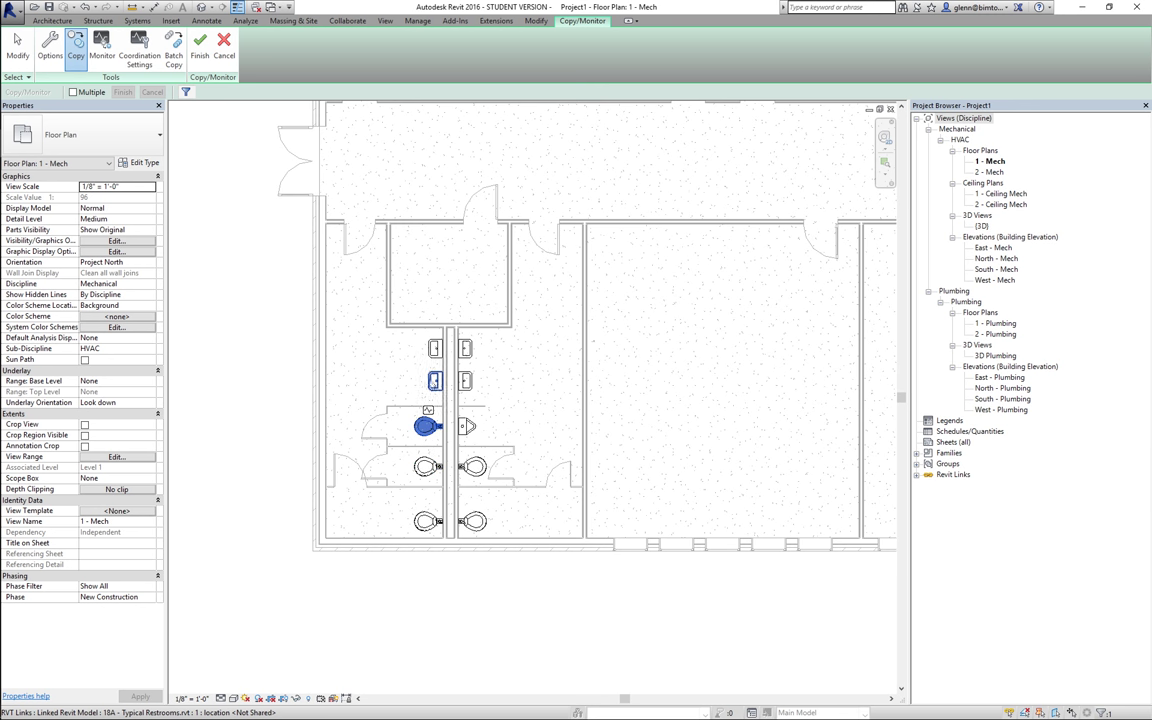
{"action": "left_click", "coordinate": [432, 382]}
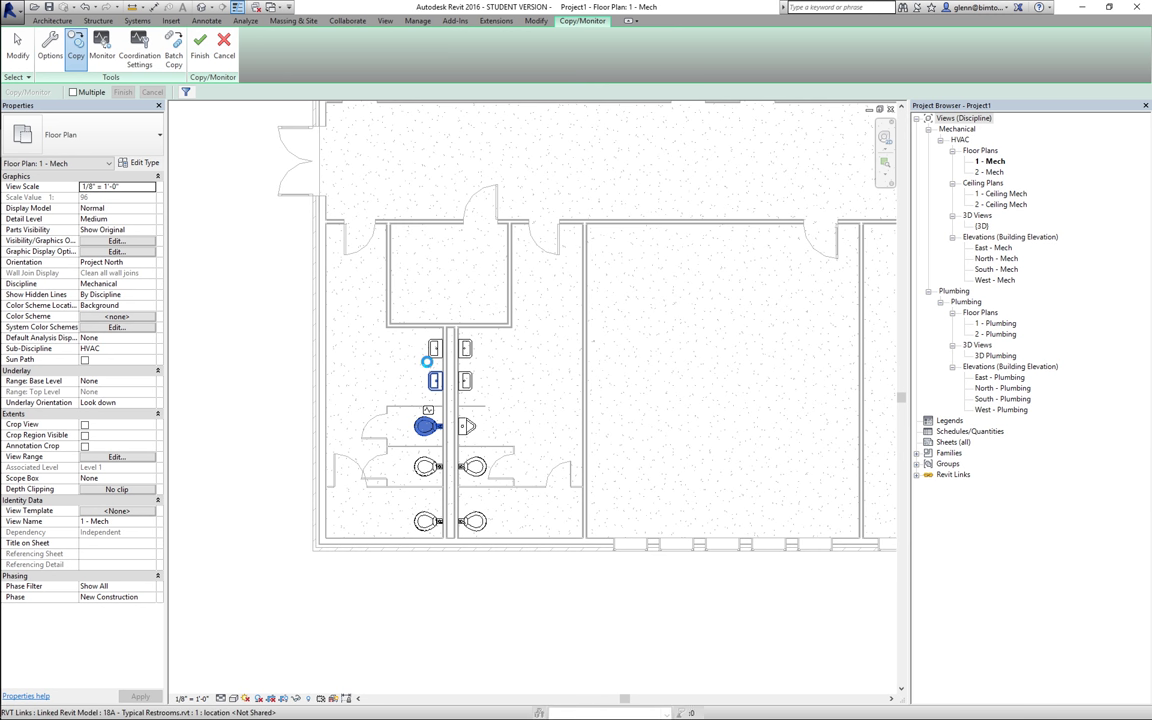
{"action": "left_click", "coordinate": [433, 379]}
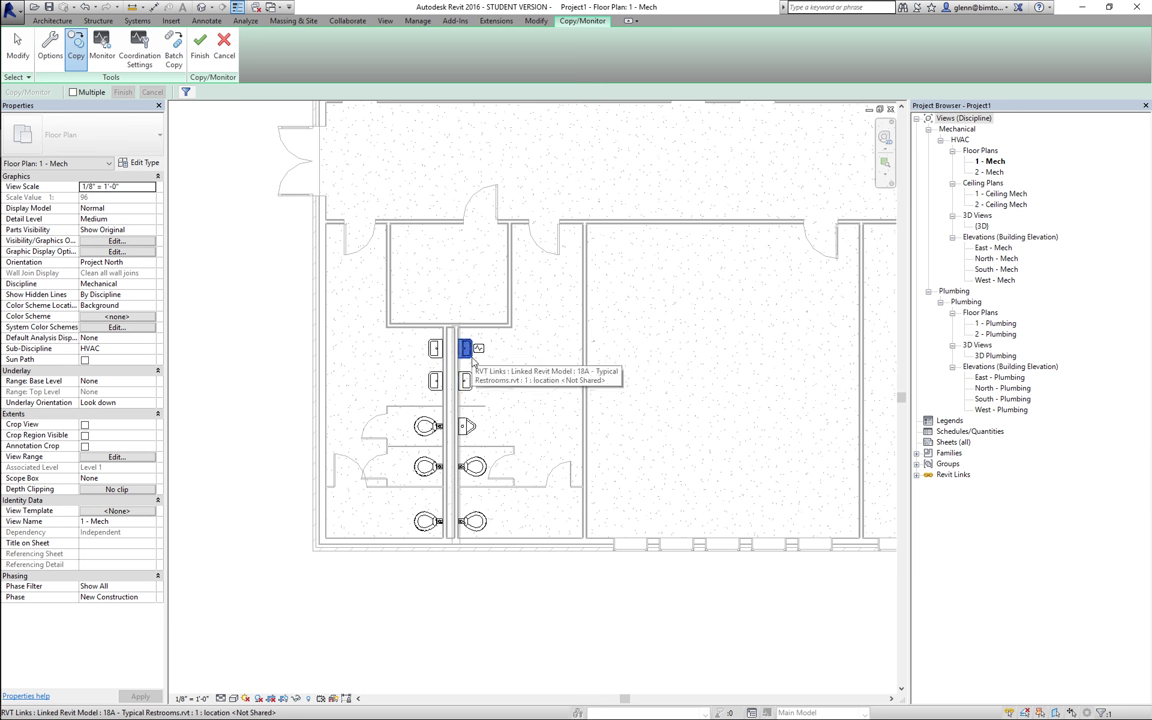
Copy the lavatories, urinal and two water closets east of the plumbing chase, and finish the Copy/Monitor session.
{"action": "left_click", "coordinate": [472, 356]}
{"action": "left_click", "coordinate": [474, 405]}
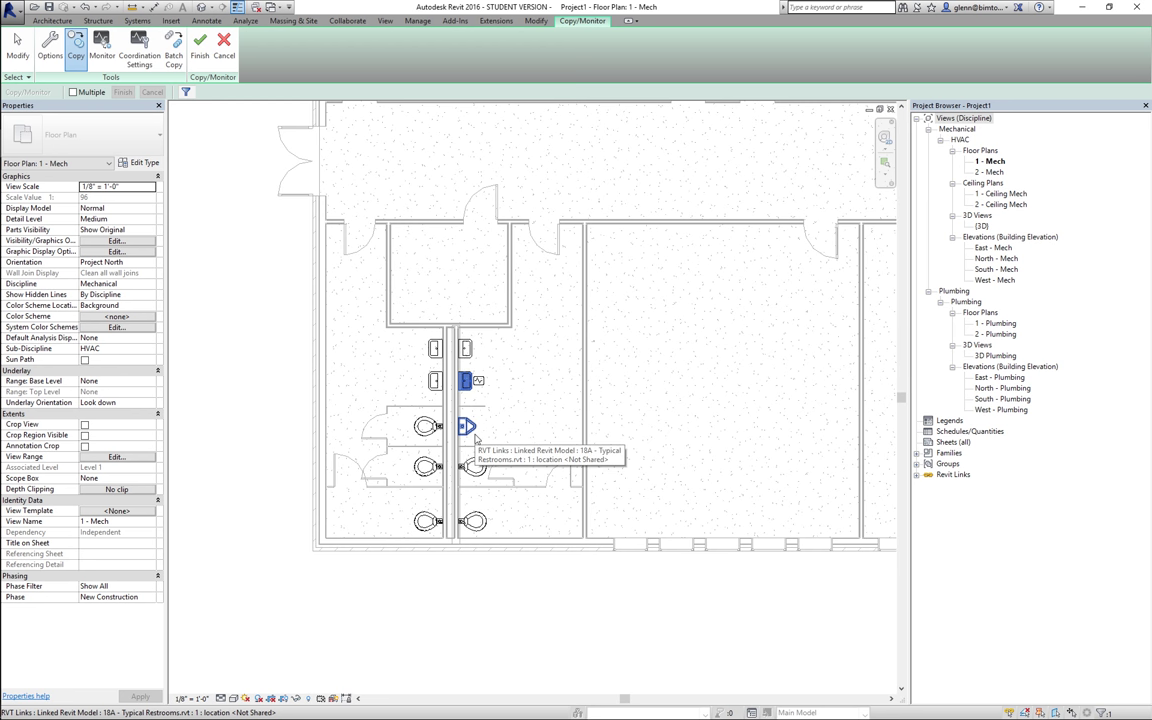
{"action": "left_click", "coordinate": [468, 426]}
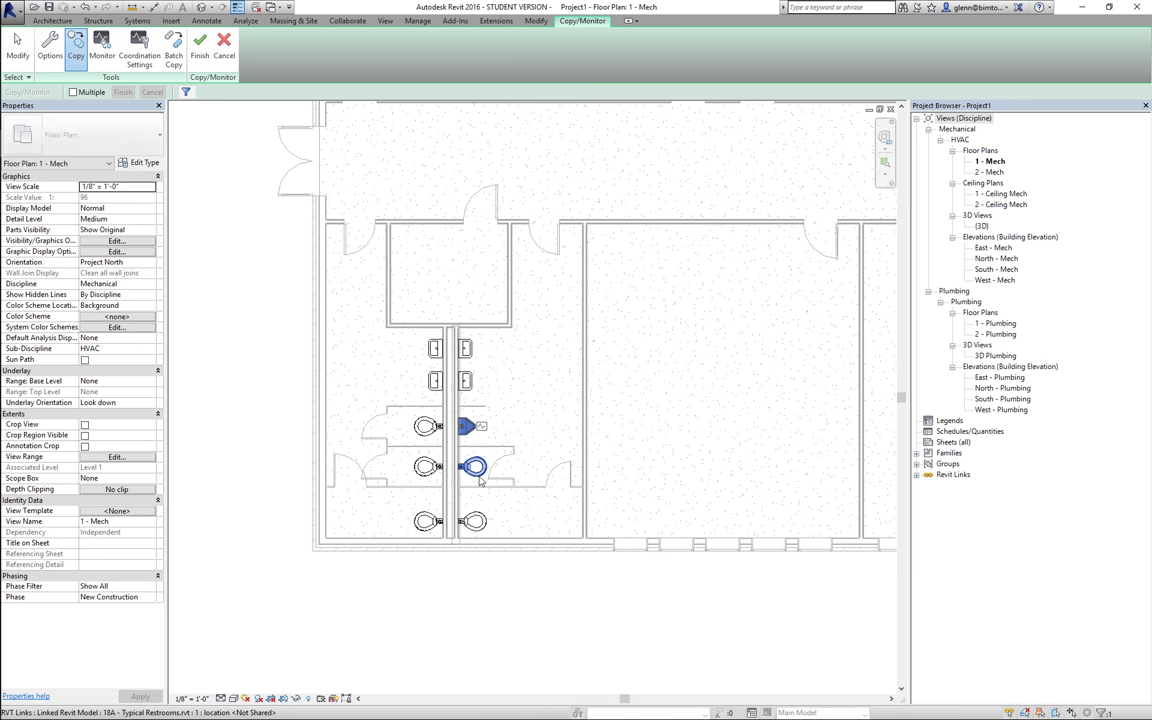
{"action": "left_click", "coordinate": [479, 474]}
{"action": "left_click", "coordinate": [479, 532]}
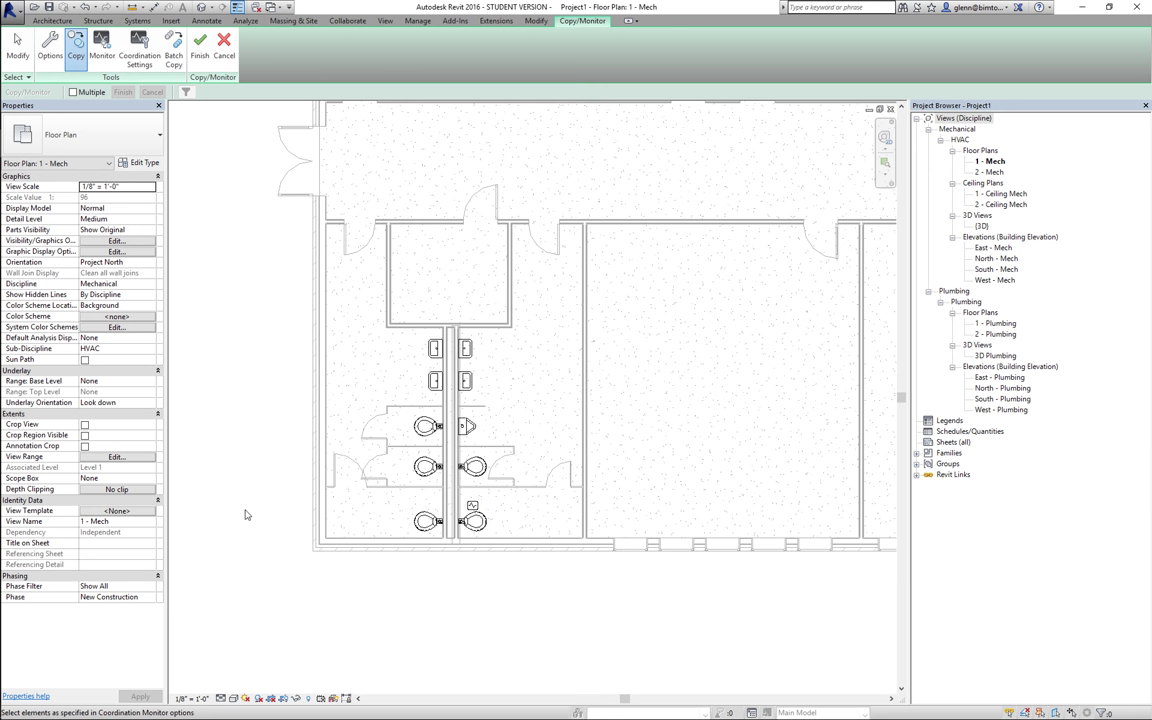
{"action": "left_click", "coordinate": [200, 55]}
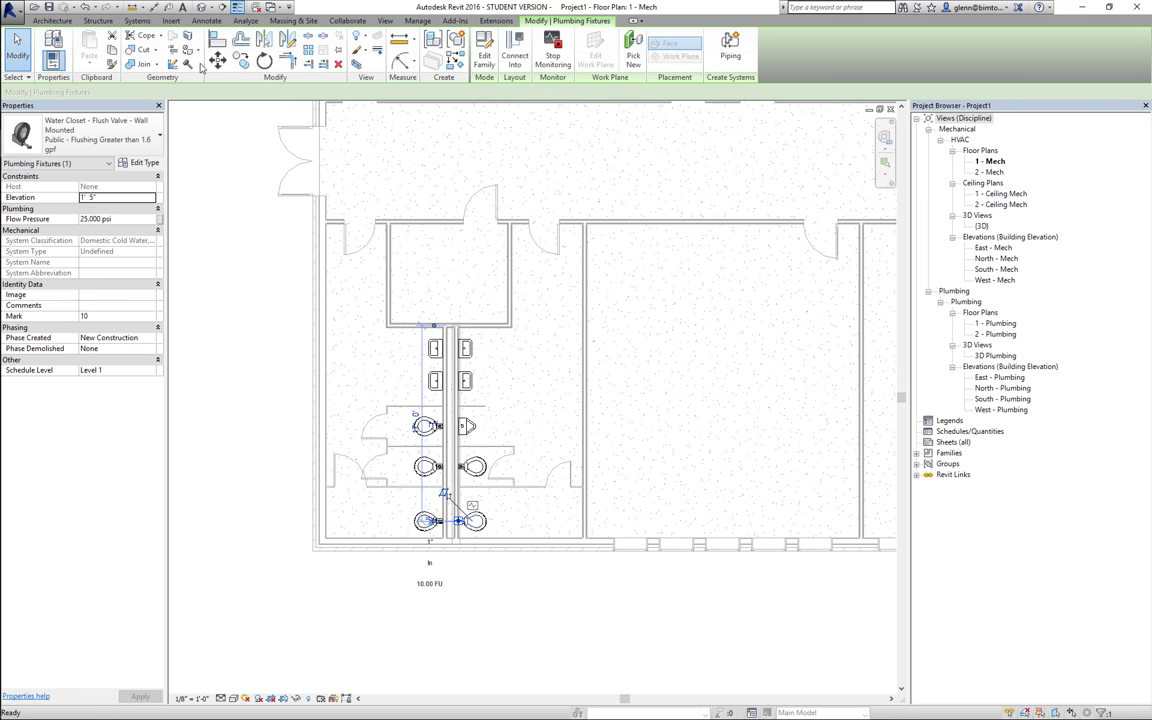
{"action": "left_click", "coordinate": [247, 185]}
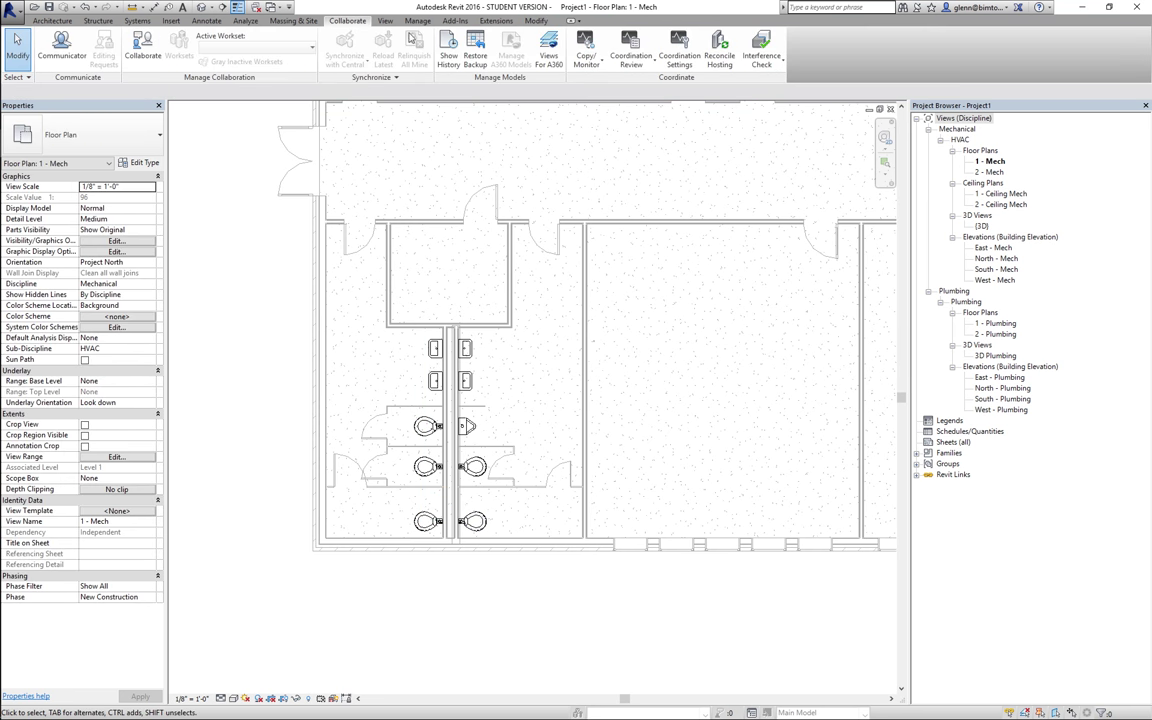
Draw a horizontal building section facing north through the restrooms, from outside the west wall into the adjacent room.
{"action": "left_click", "coordinate": [385, 21]}
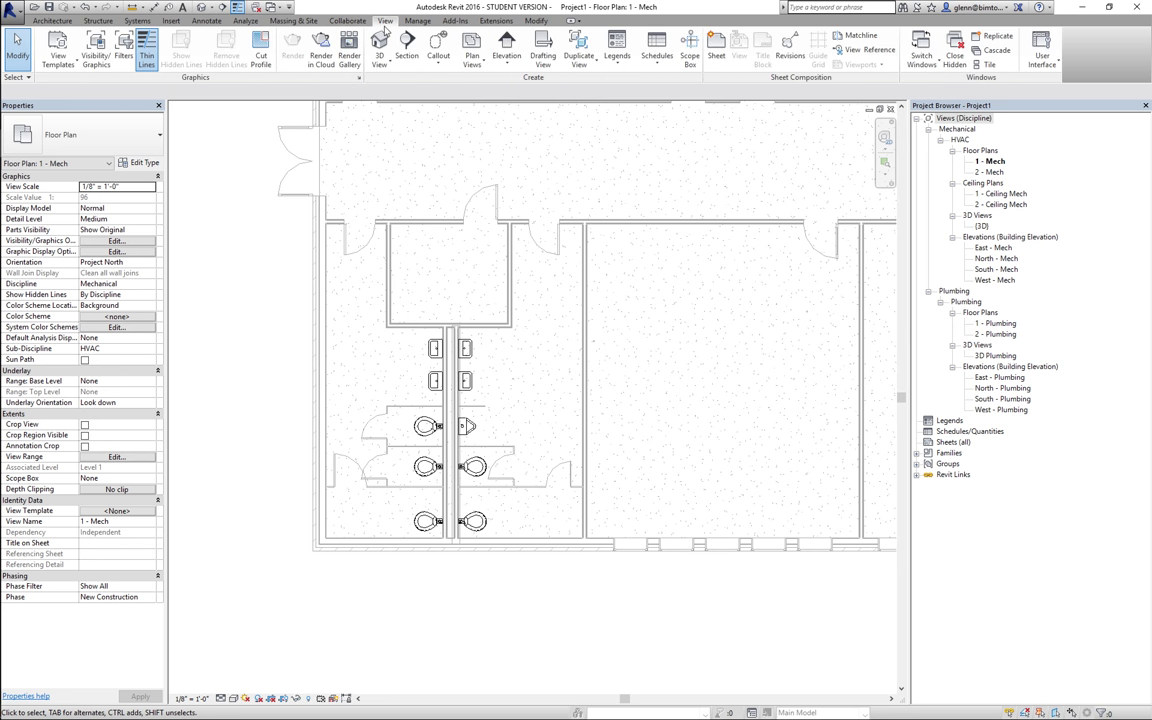
{"action": "left_click", "coordinate": [362, 45]}
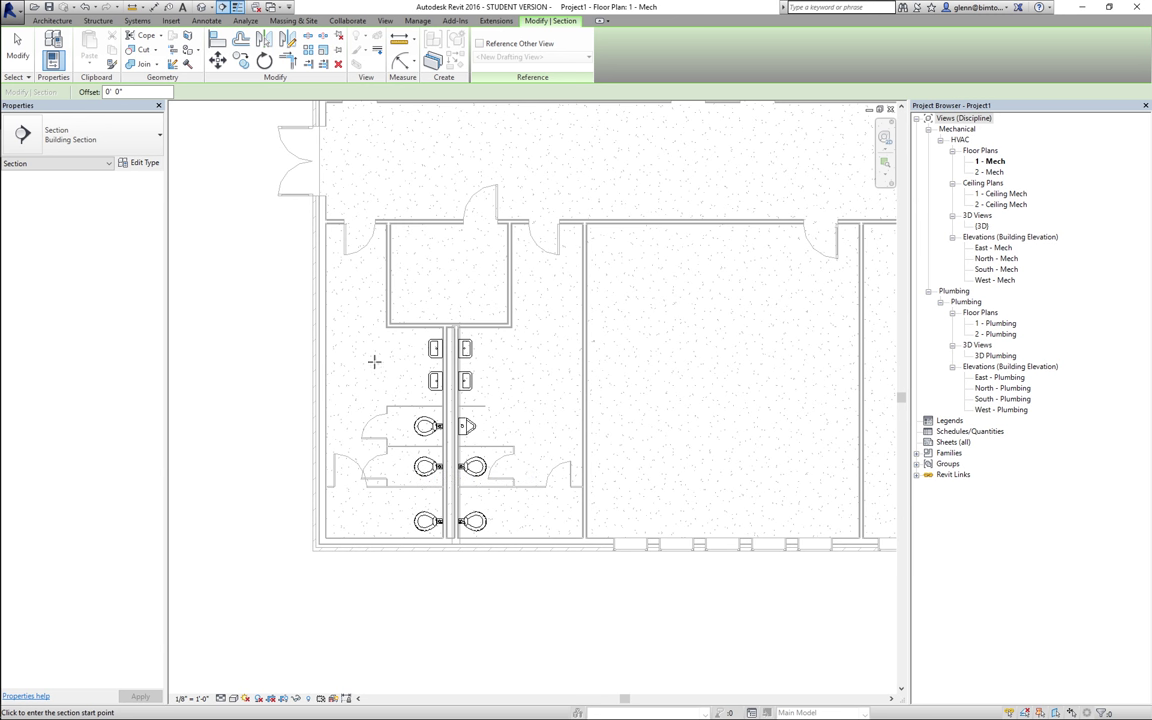
{"action": "left_click", "coordinate": [283, 371]}
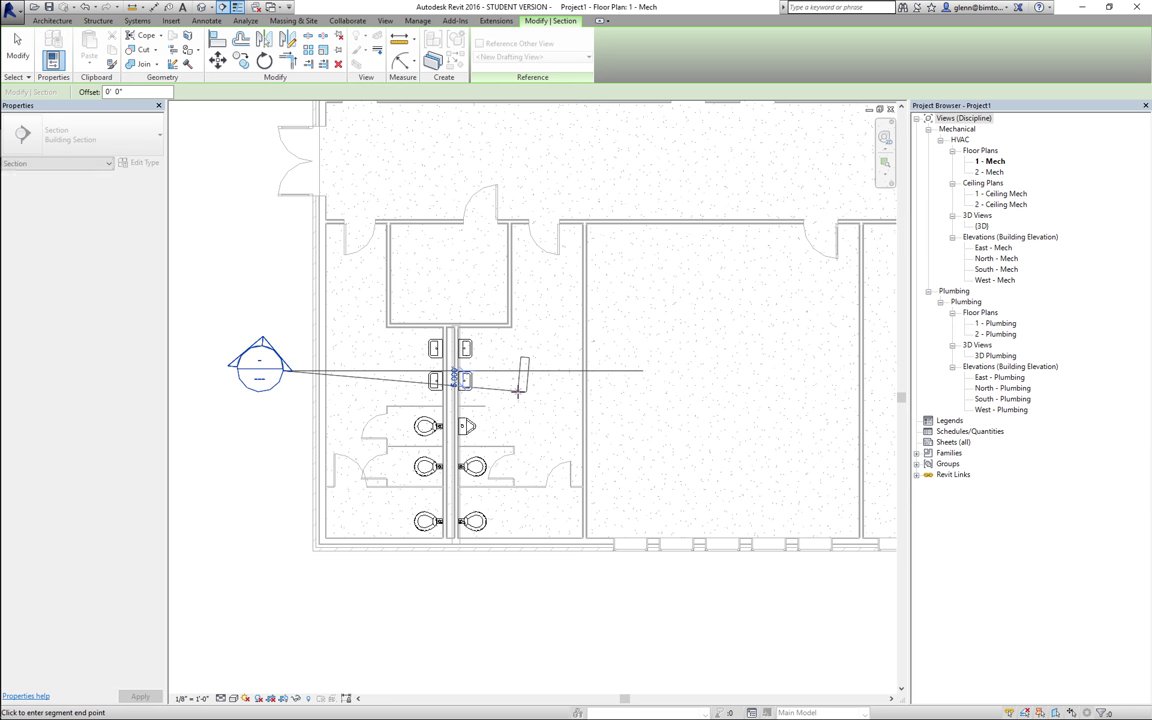
{"action": "left_click", "coordinate": [644, 371]}
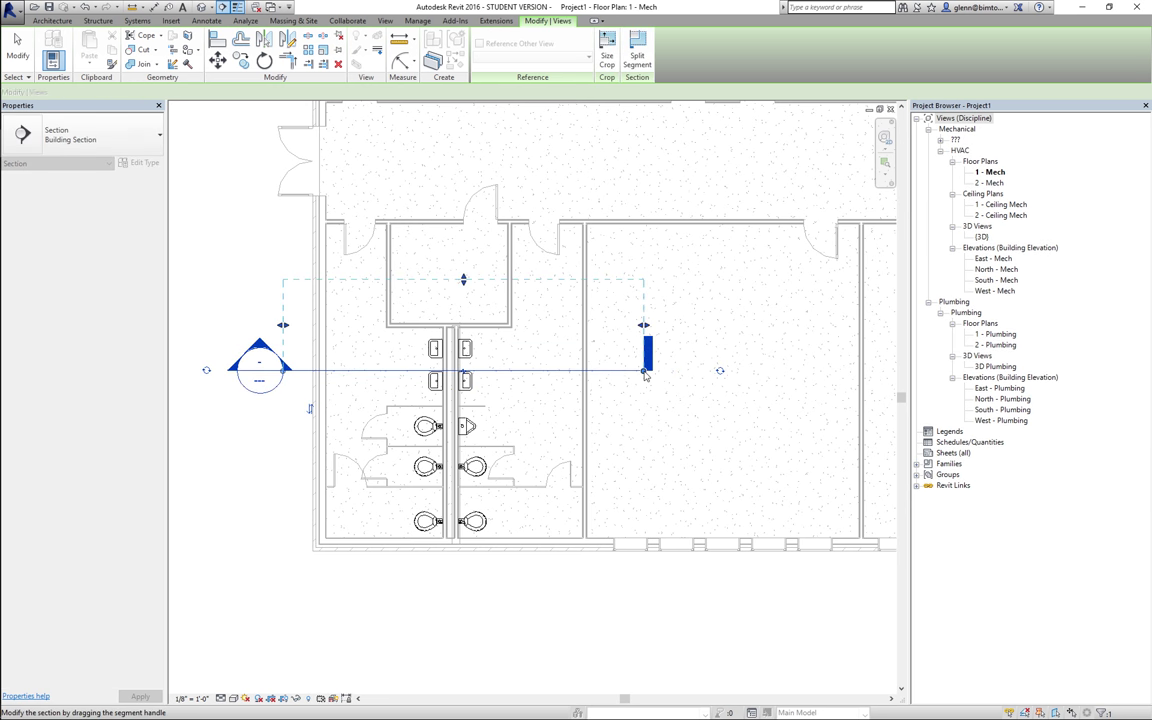
Extend the far clip of the horizontal restroom section northward, past the room above the chase and into the corridor.
{"action": "left_click", "coordinate": [17, 48]}
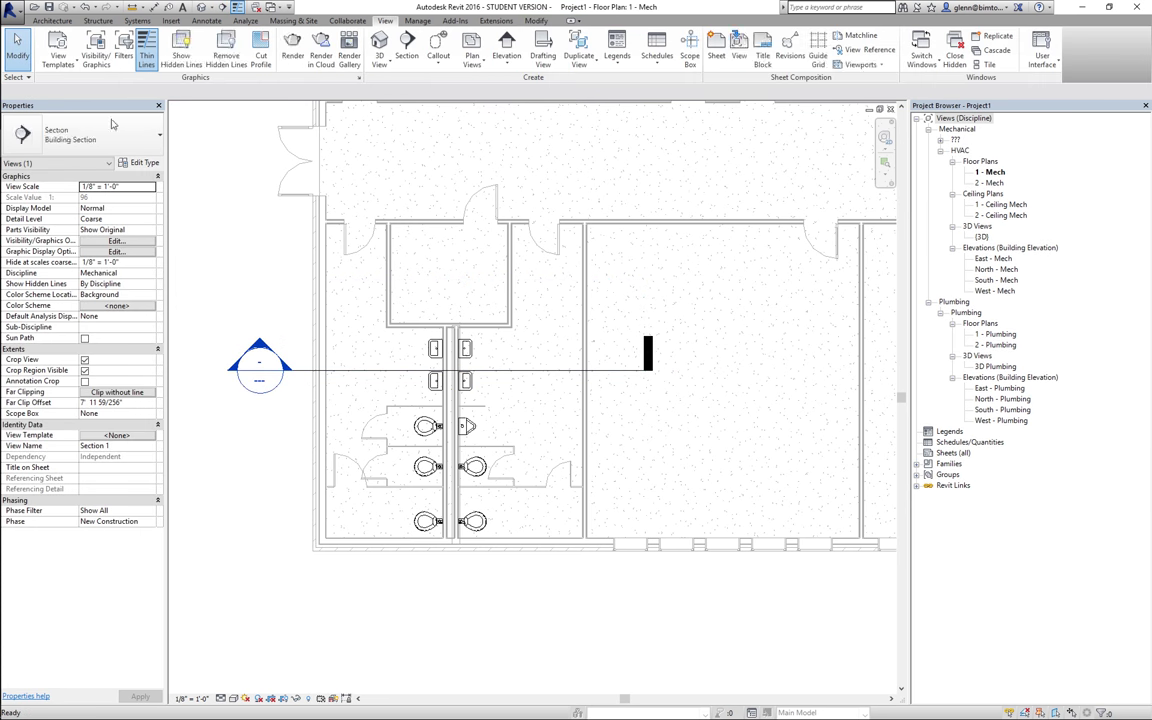
{"action": "left_click", "coordinate": [515, 372]}
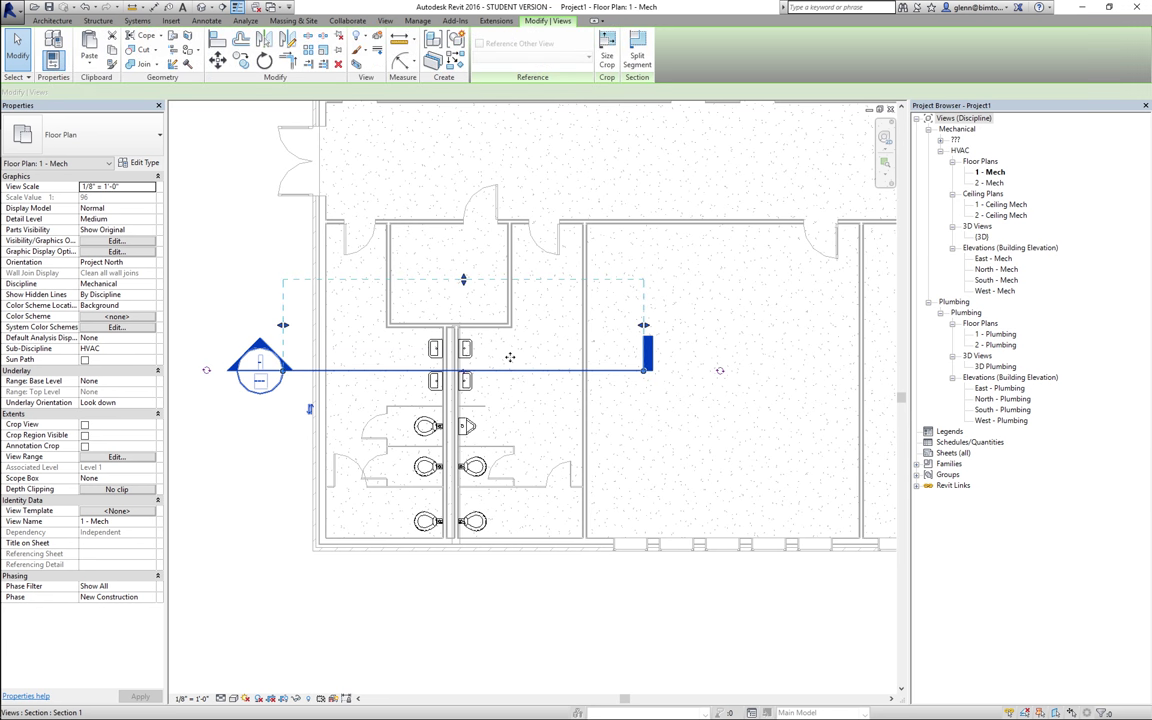
{"action": "left_click_drag", "start_coordinate": [463, 281], "coordinate": [468, 185]}
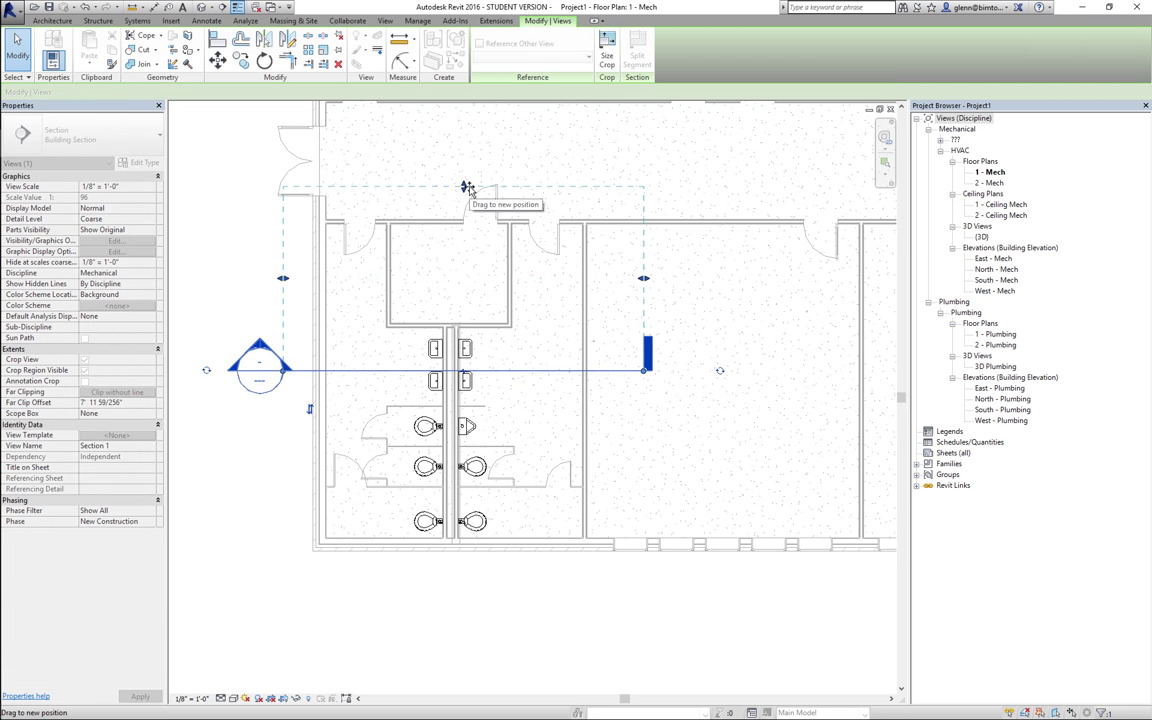
{"action": "left_click", "coordinate": [209, 228]}
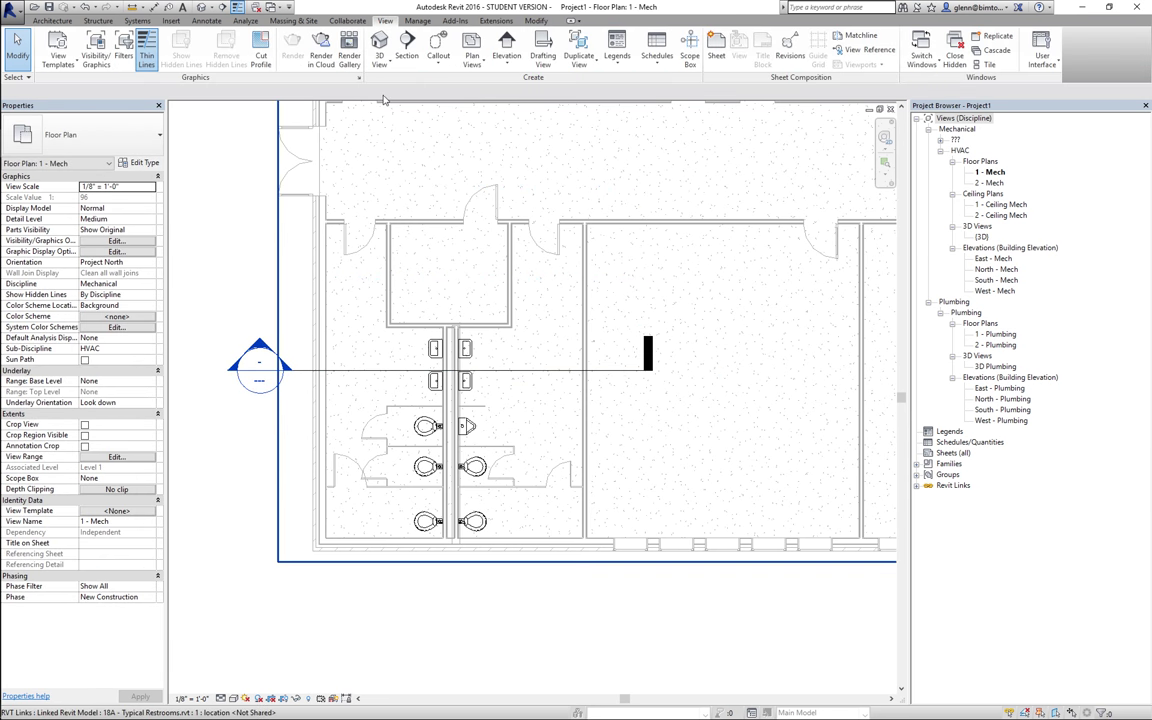
Draw a vertical building section facing west through the east restroom, from south of the exterior wall up into the corridor.
{"action": "left_click", "coordinate": [412, 64]}
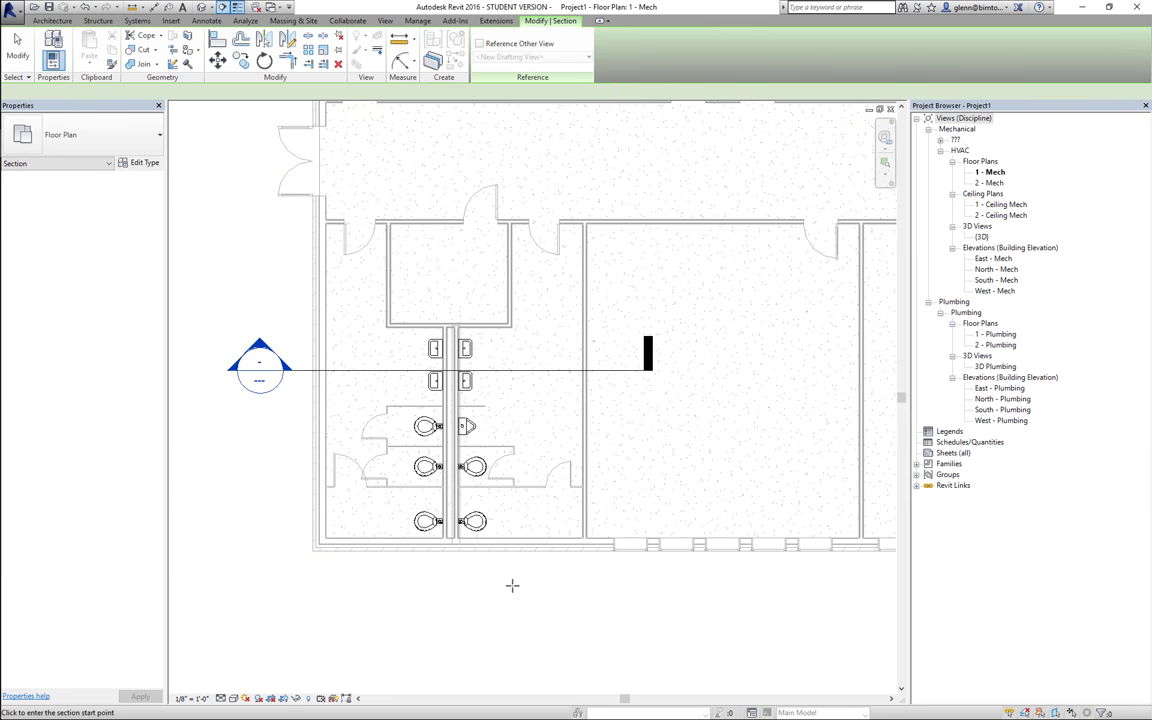
{"action": "left_click", "coordinate": [484, 643]}
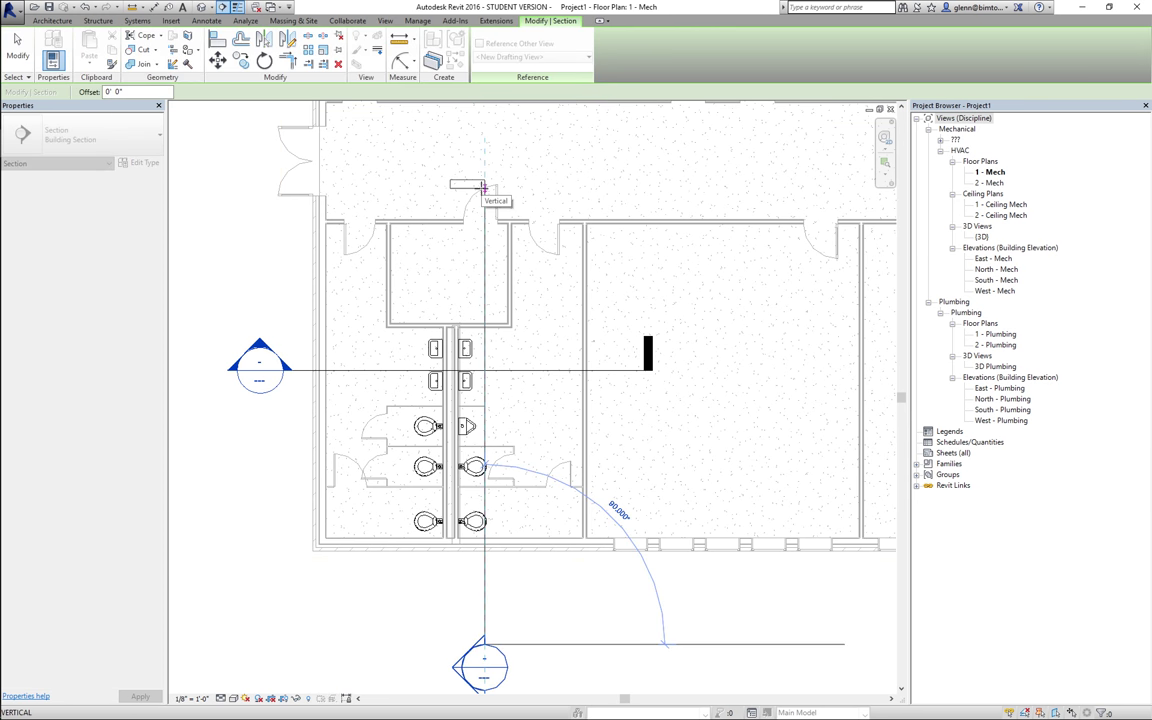
{"action": "left_click", "coordinate": [484, 152]}
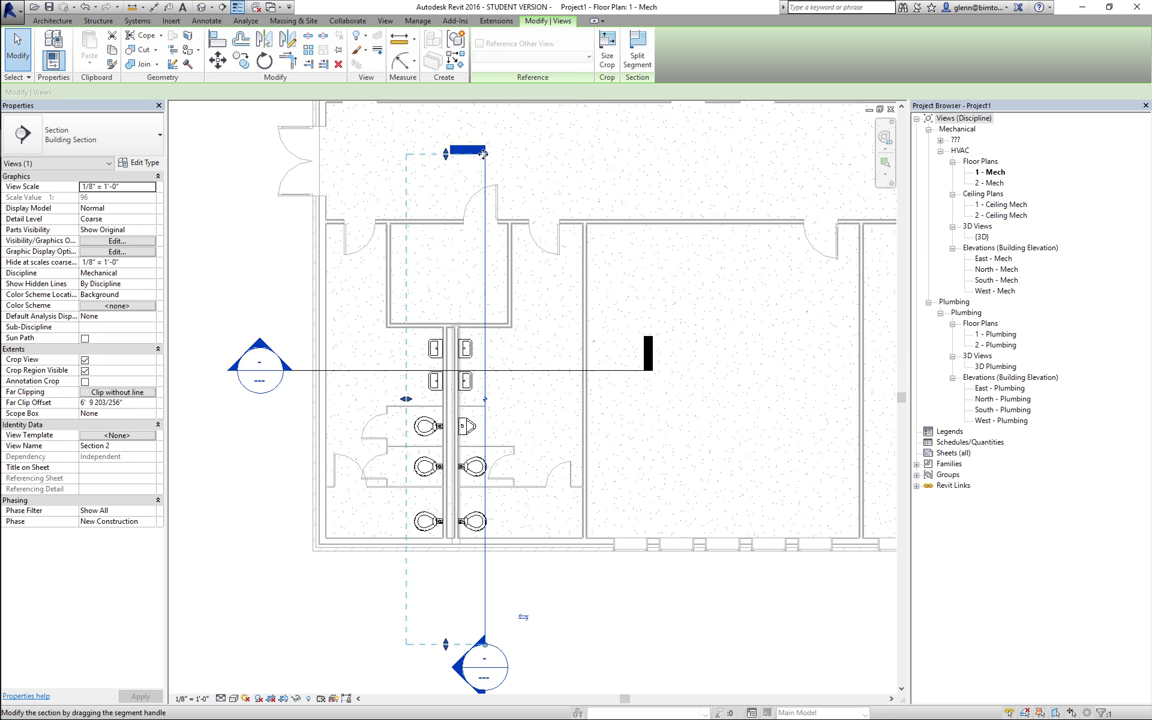
{"action": "left_click", "coordinate": [307, 558]}
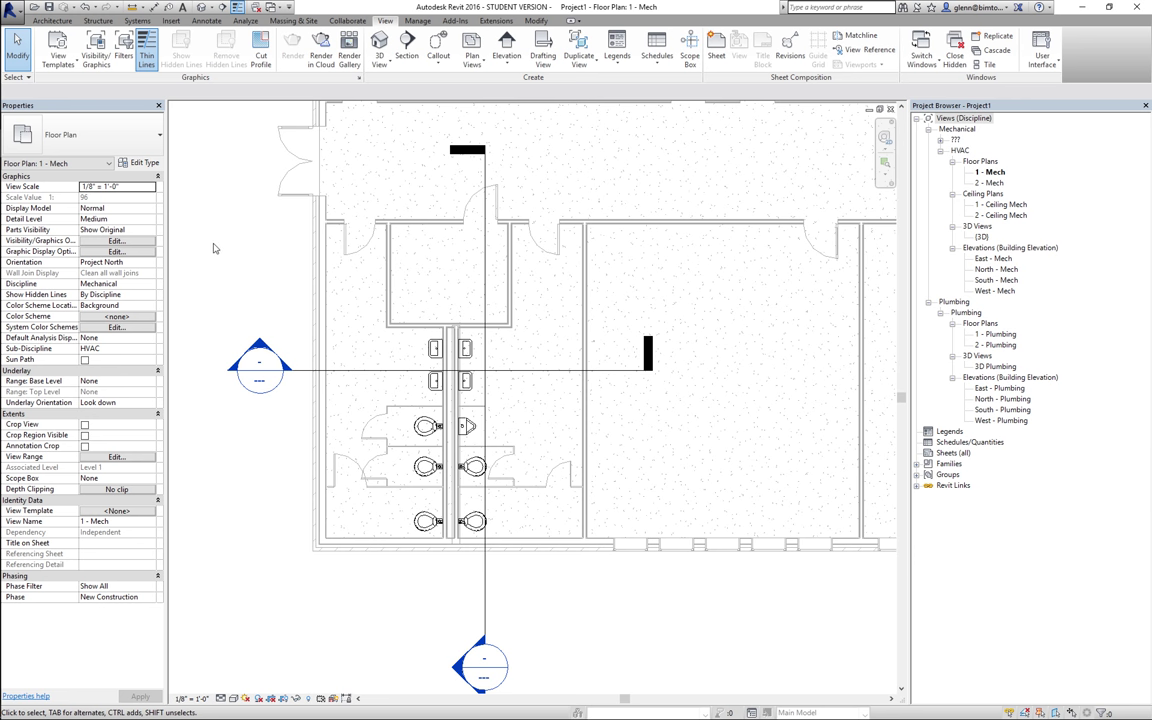
Try Level Below as the view depth of the 1 - Plumbing floor plan, and view the South - Mech elevation.
{"action": "left_click", "coordinate": [992, 173]}
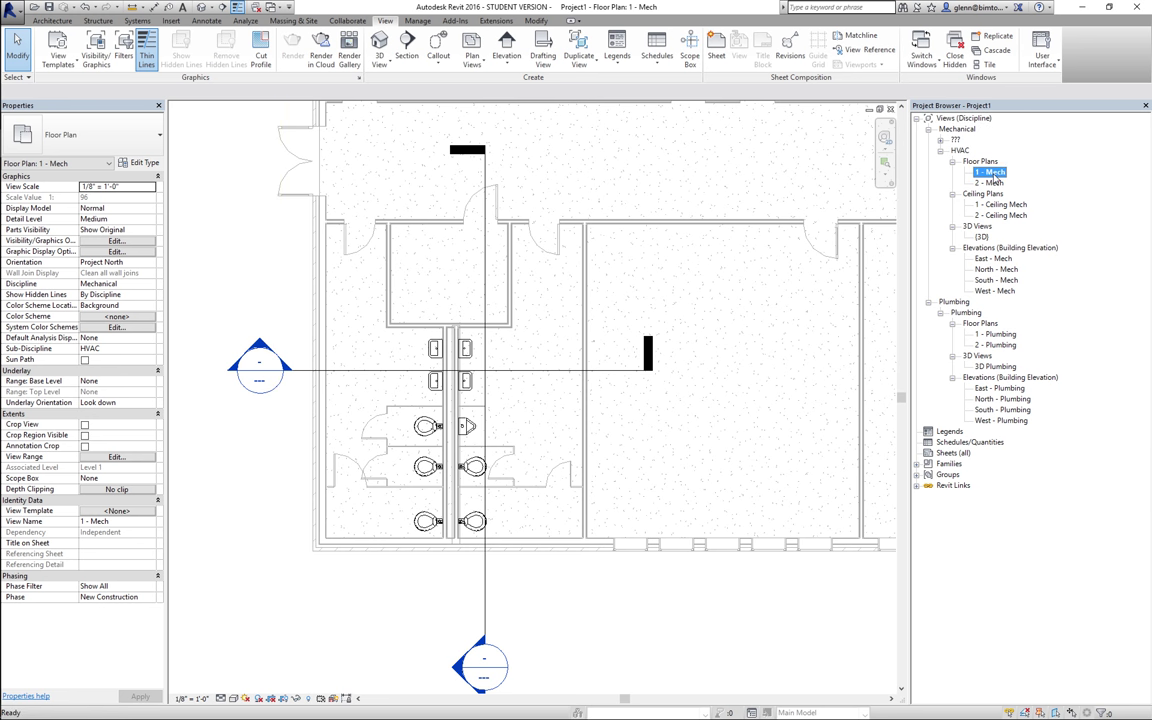
{"action": "double_click", "coordinate": [990, 336]}
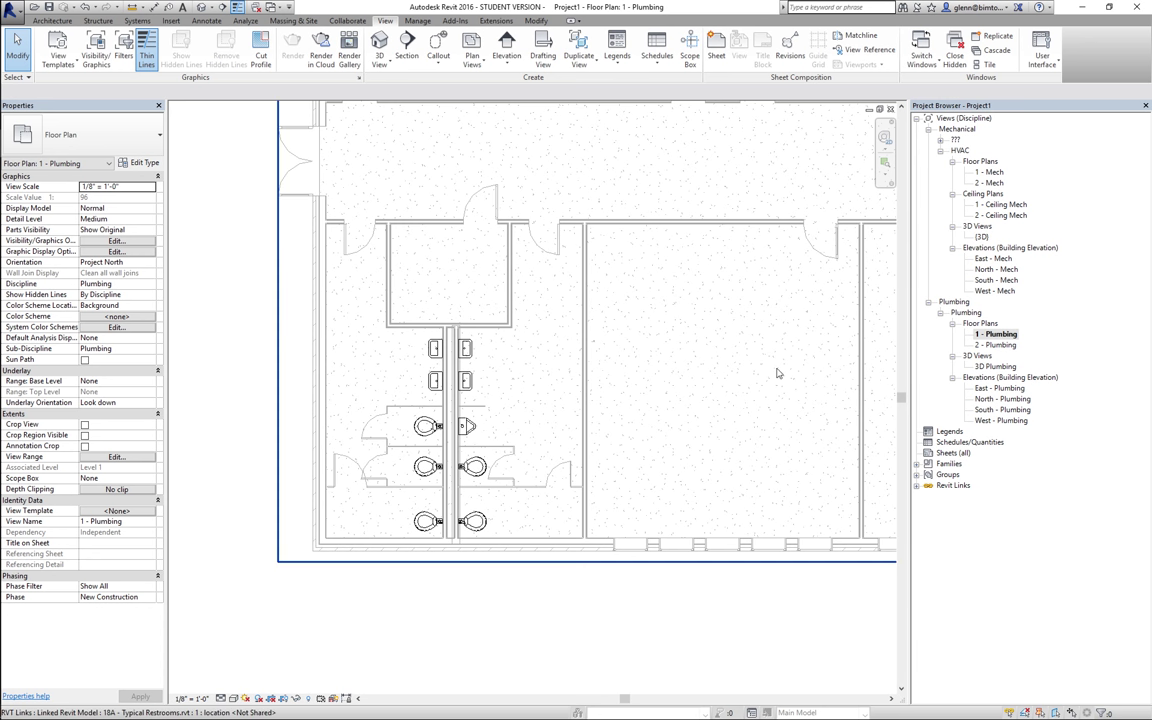
{"action": "left_click", "coordinate": [143, 458]}
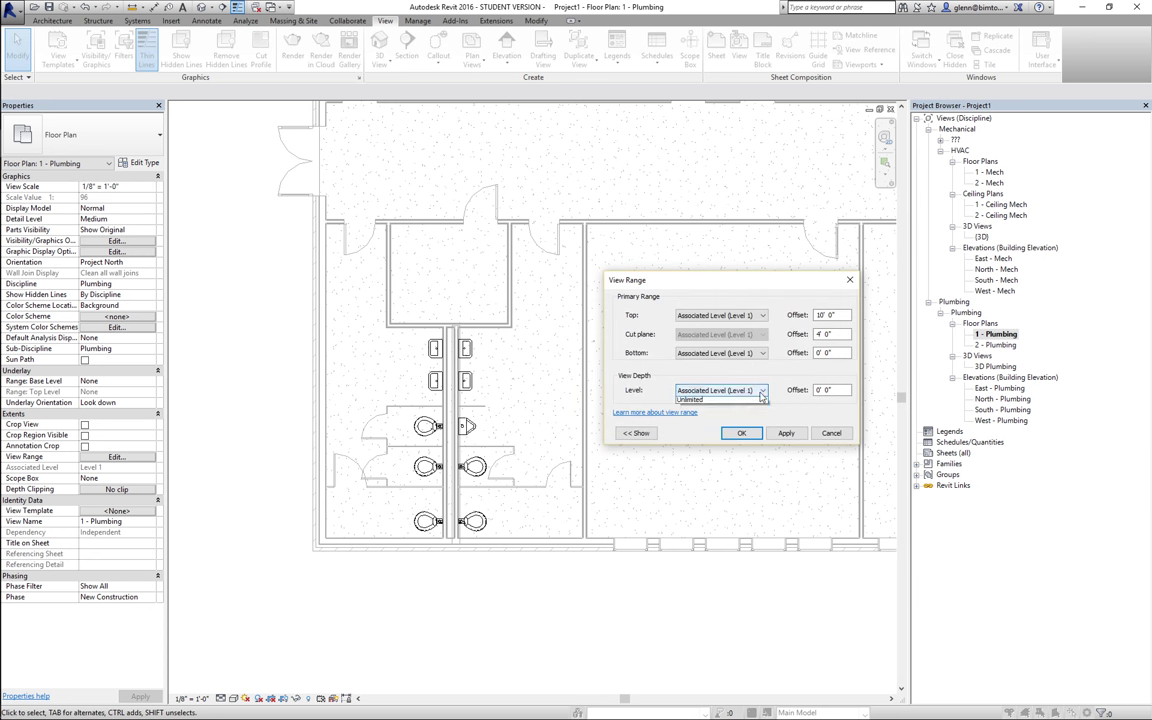
{"action": "left_click", "coordinate": [720, 390]}
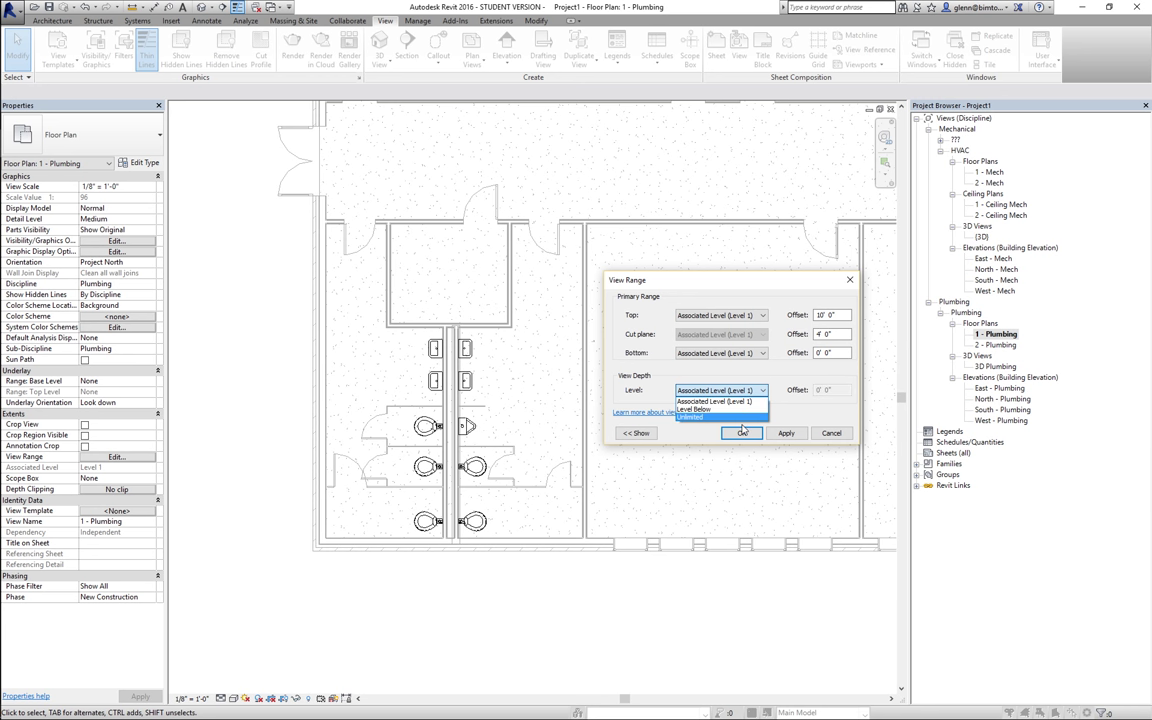
{"action": "left_click", "coordinate": [744, 418]}
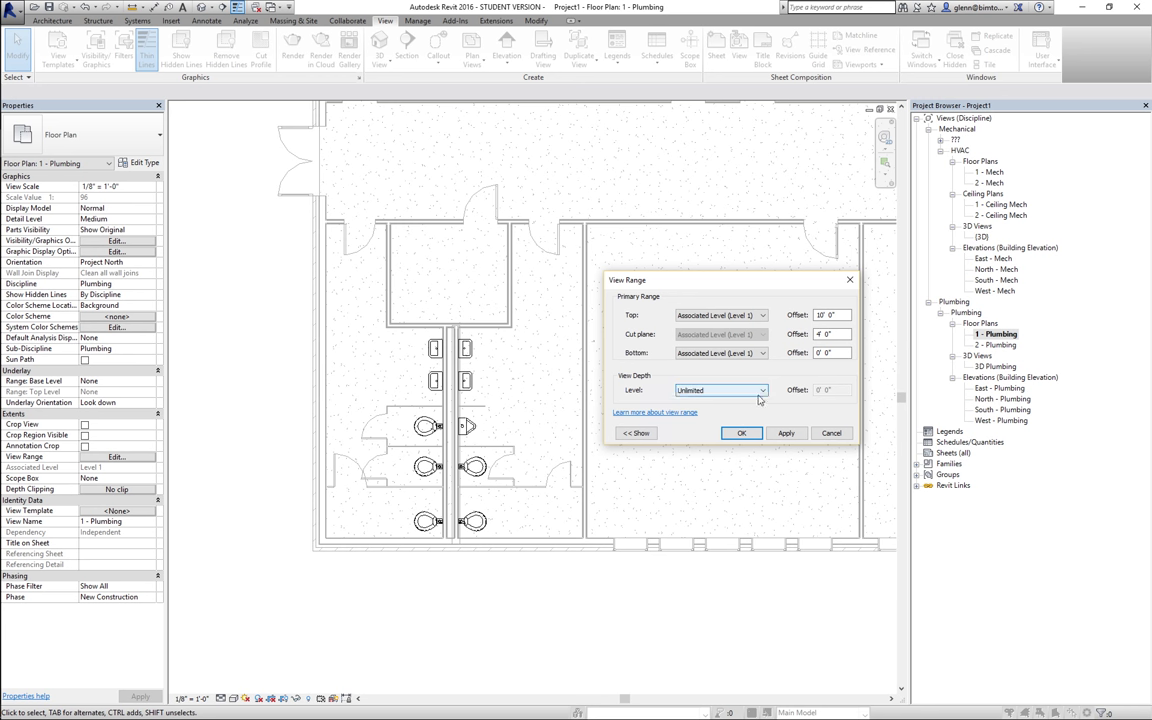
{"action": "left_click", "coordinate": [722, 390]}
{"action": "left_click", "coordinate": [755, 411]}
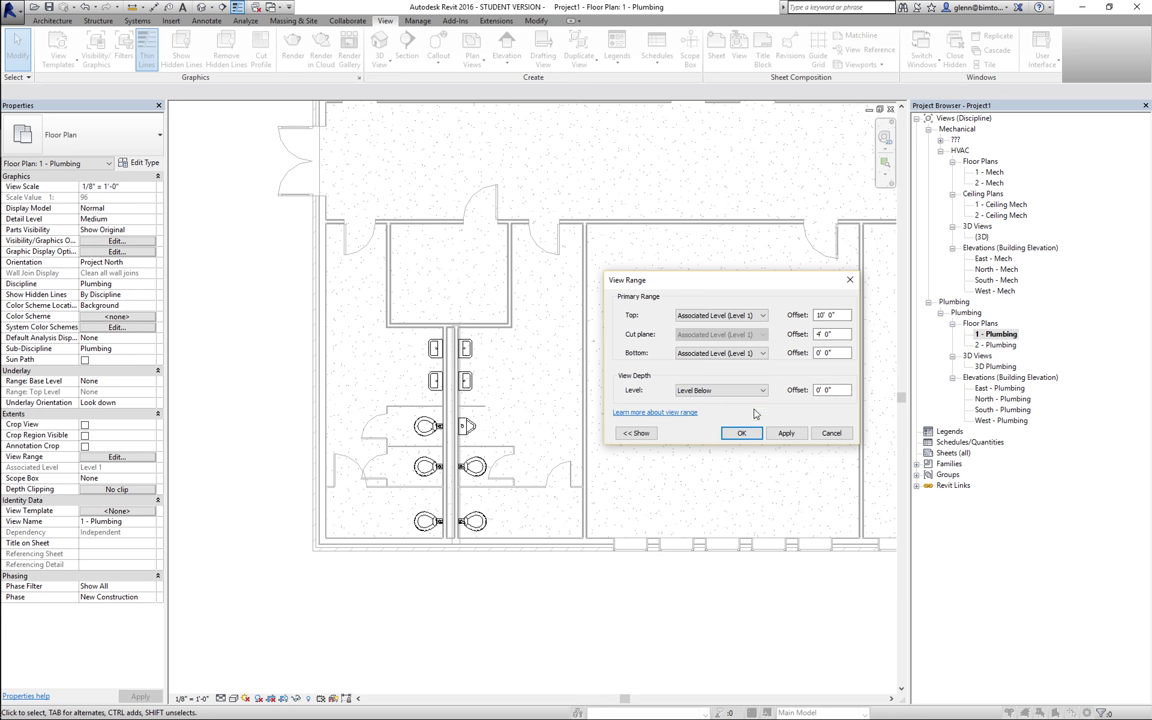
{"action": "key", "text": "Tab"}
{"action": "left_click", "coordinate": [741, 432]}
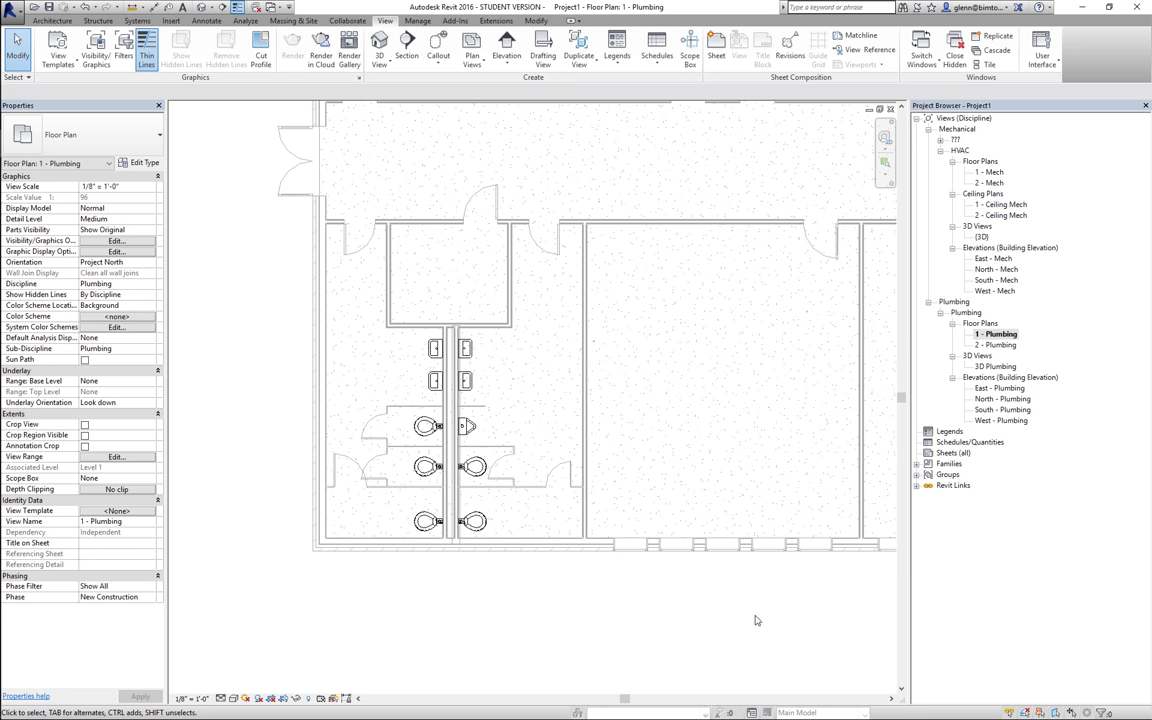
{"action": "double_click", "coordinate": [998, 280]}
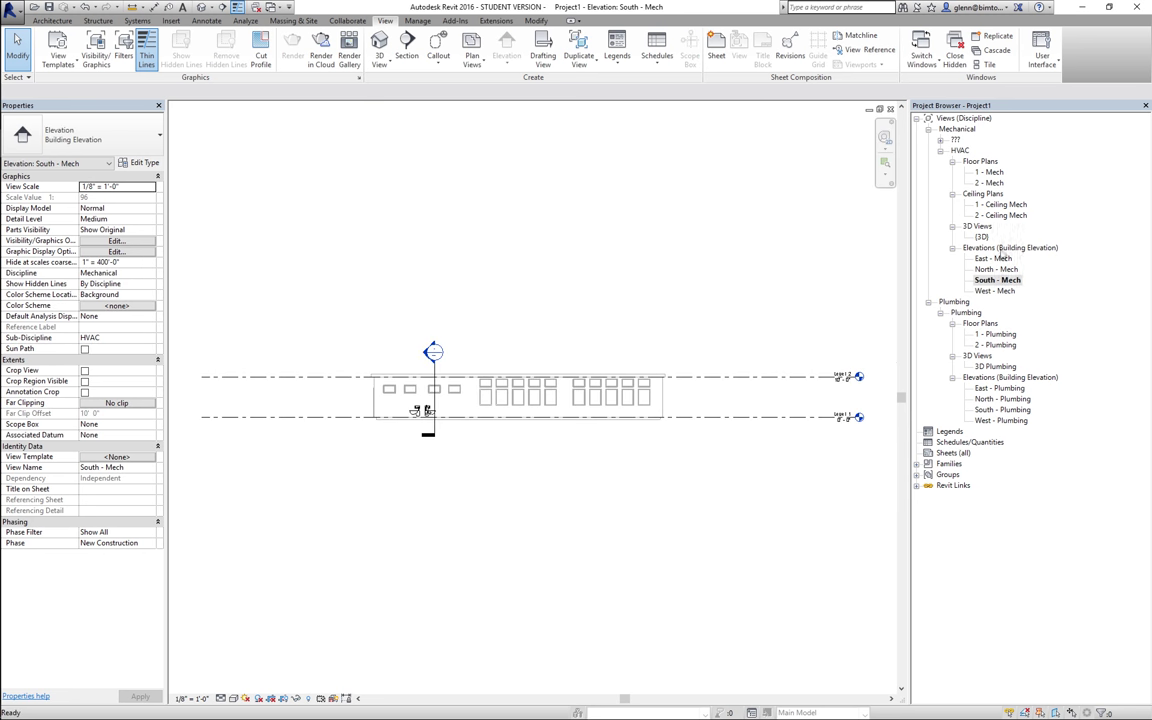
Open the 1 - Plumbing floor plan and set its view depth to Associated Level (Level 1) with a -4' offset.
{"action": "left_click", "coordinate": [996, 334]}
{"action": "double_click", "coordinate": [996, 336]}
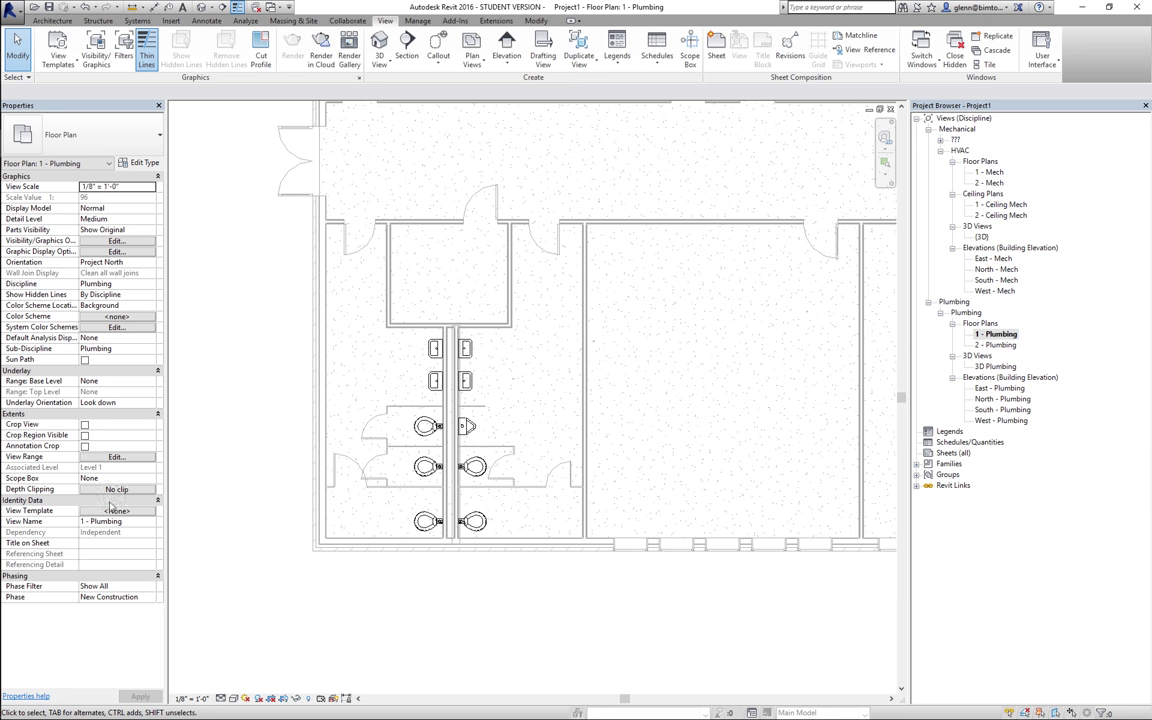
{"action": "left_click", "coordinate": [114, 457]}
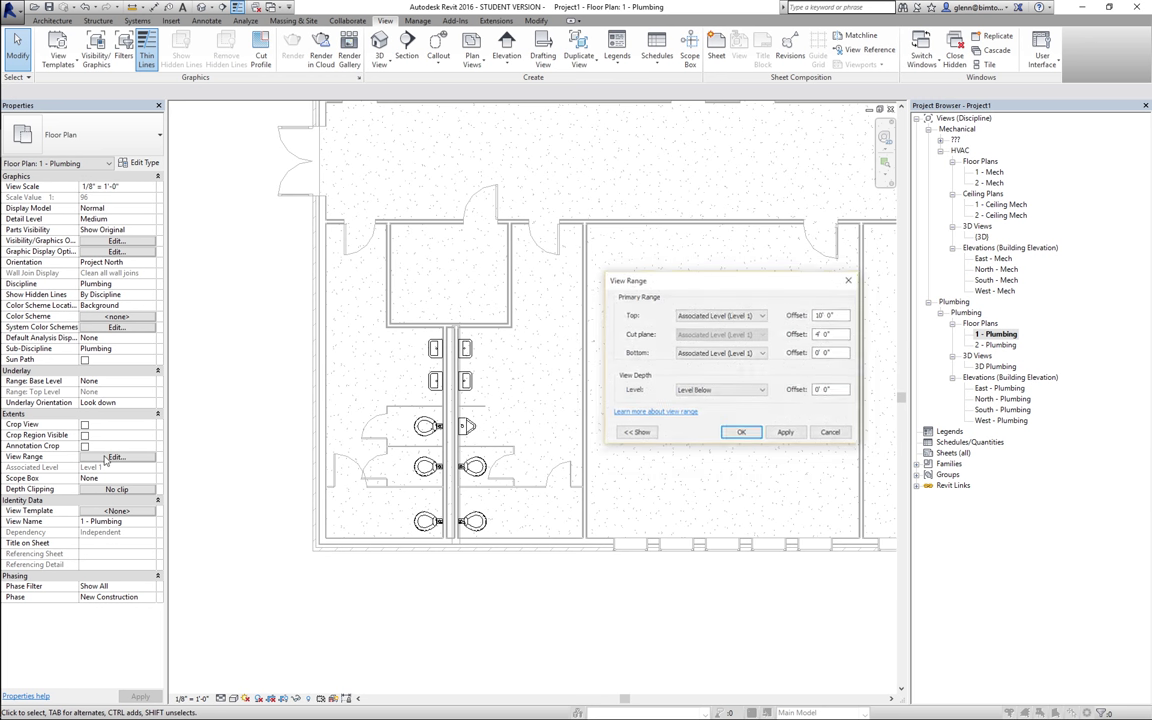
{"action": "left_click", "coordinate": [762, 390]}
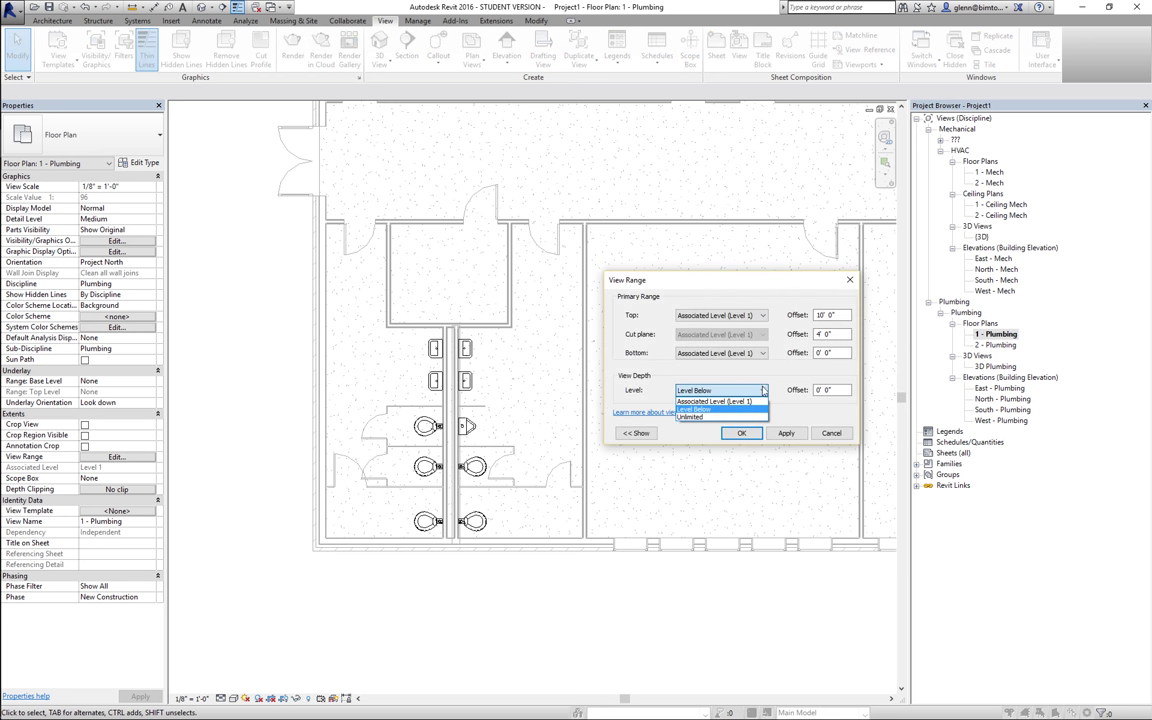
{"action": "left_click", "coordinate": [718, 401]}
{"action": "double_click", "coordinate": [826, 390]}
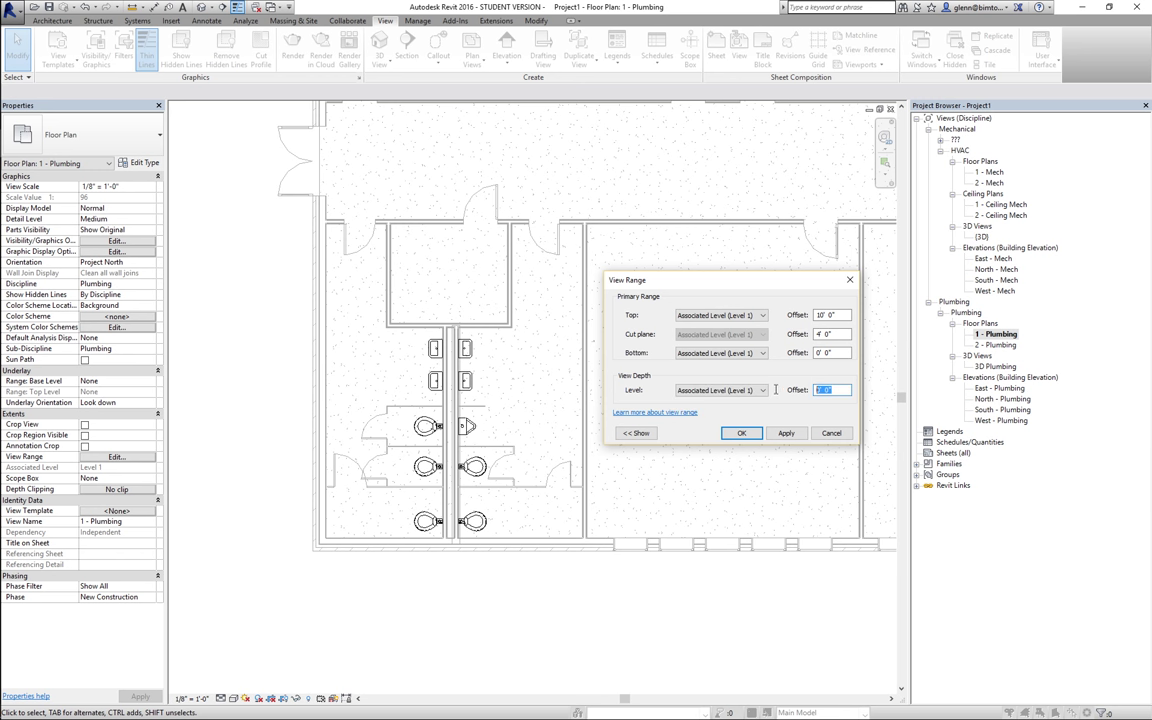
{"action": "type", "text": "-4"}
{"action": "key", "text": "Tab"}
{"action": "left_click", "coordinate": [748, 434]}
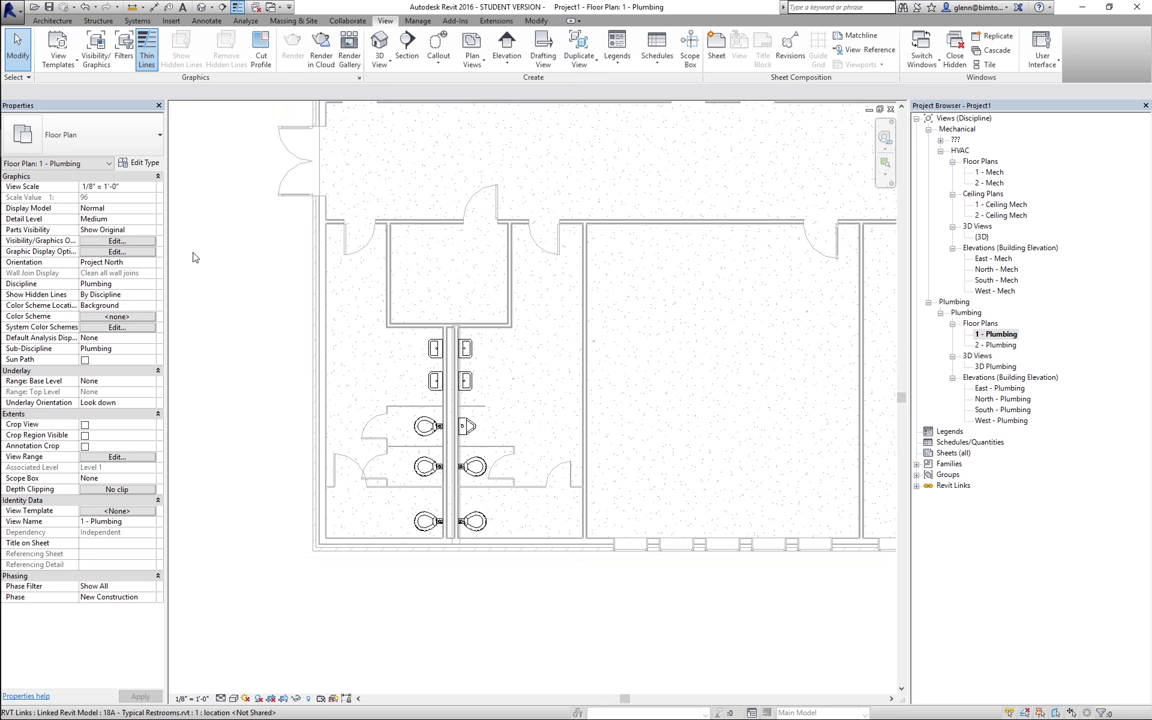
Start the Pipe command and set the new pipe's diameter to 4" and its offset to -1' 0".
{"action": "left_click", "coordinate": [138, 21]}
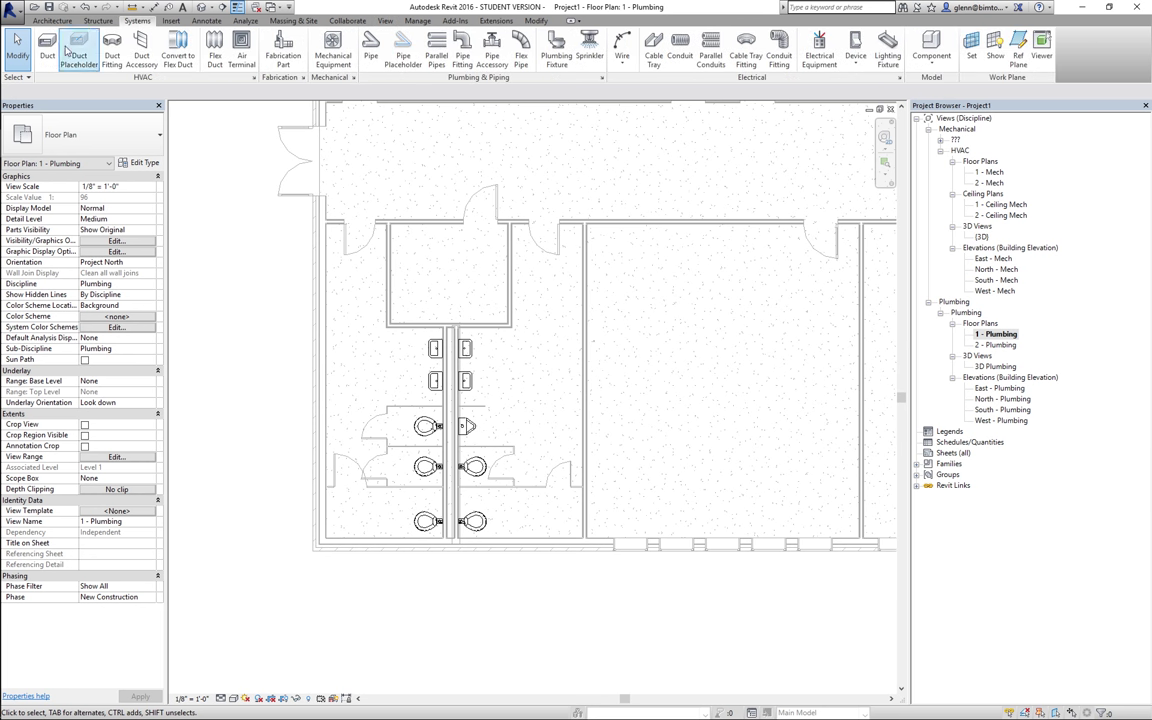
{"action": "left_click", "coordinate": [371, 56]}
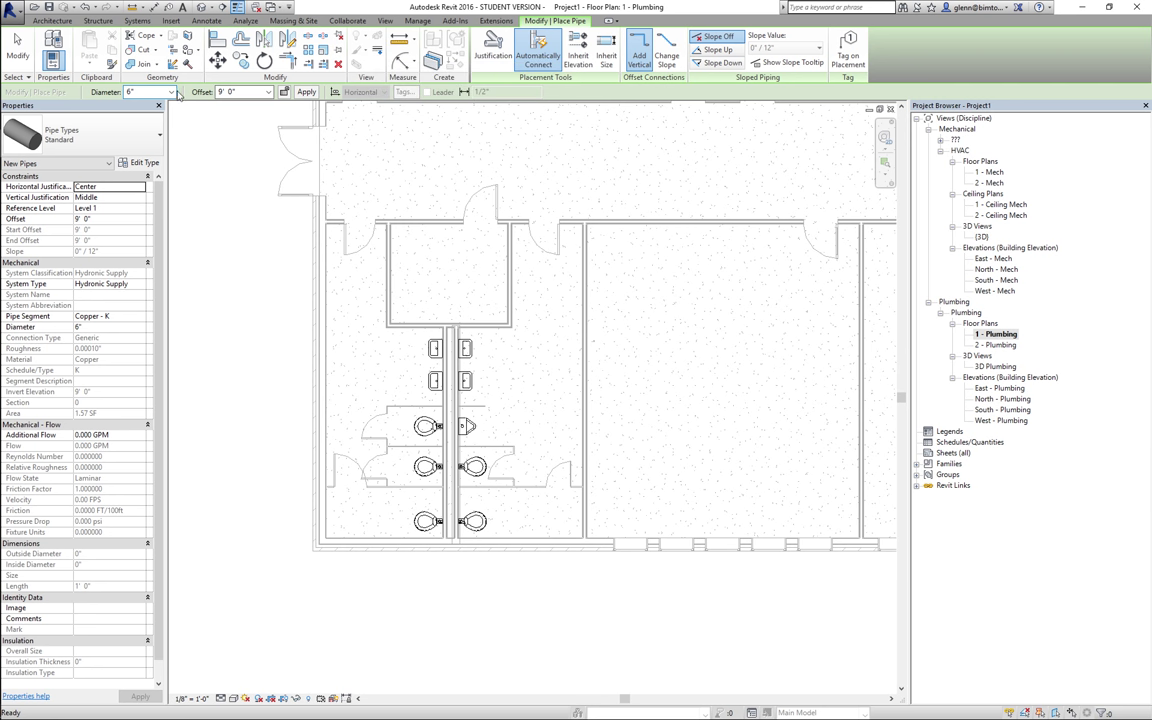
{"action": "left_click", "coordinate": [171, 92]}
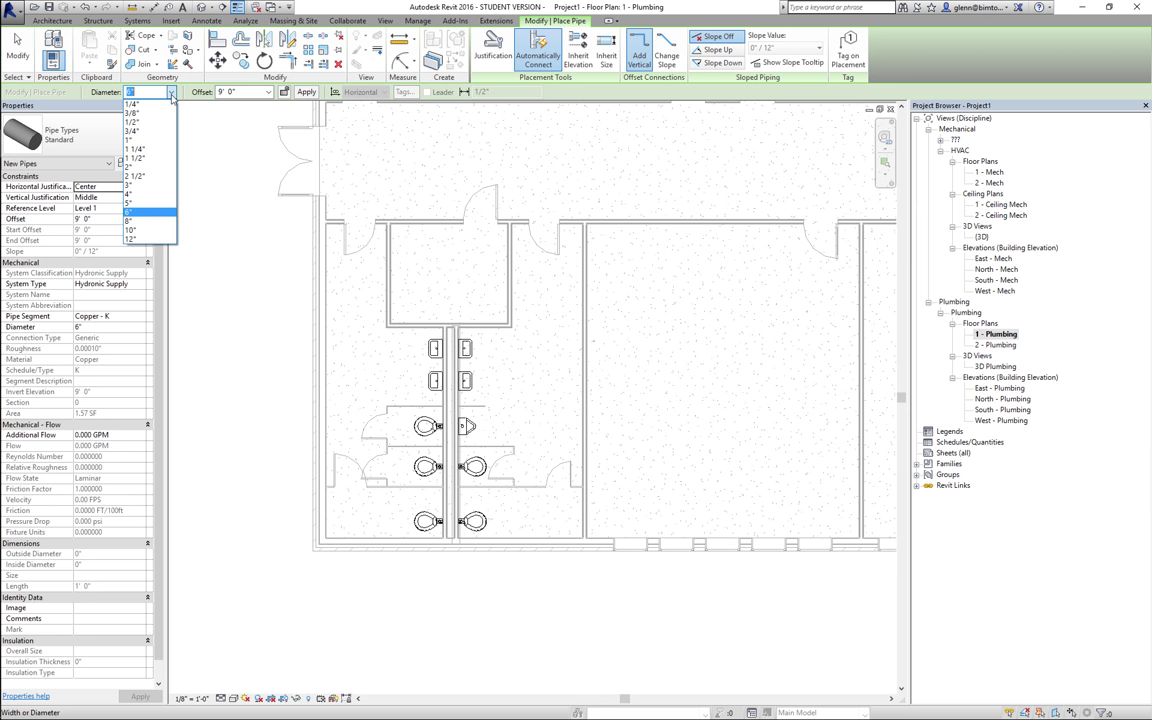
{"action": "left_click", "coordinate": [145, 195]}
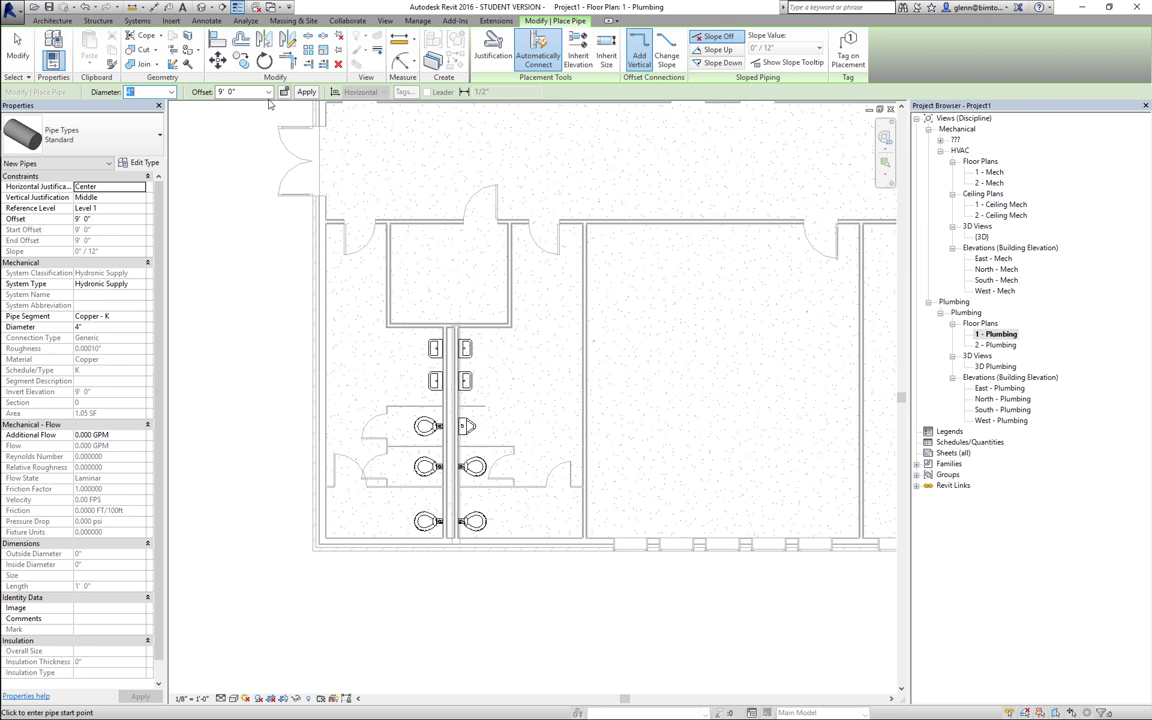
{"action": "double_click", "coordinate": [225, 92]}
{"action": "key", "text": "BackSpace"}
{"action": "type", "text": "-1"}
{"action": "key", "text": "Return"}
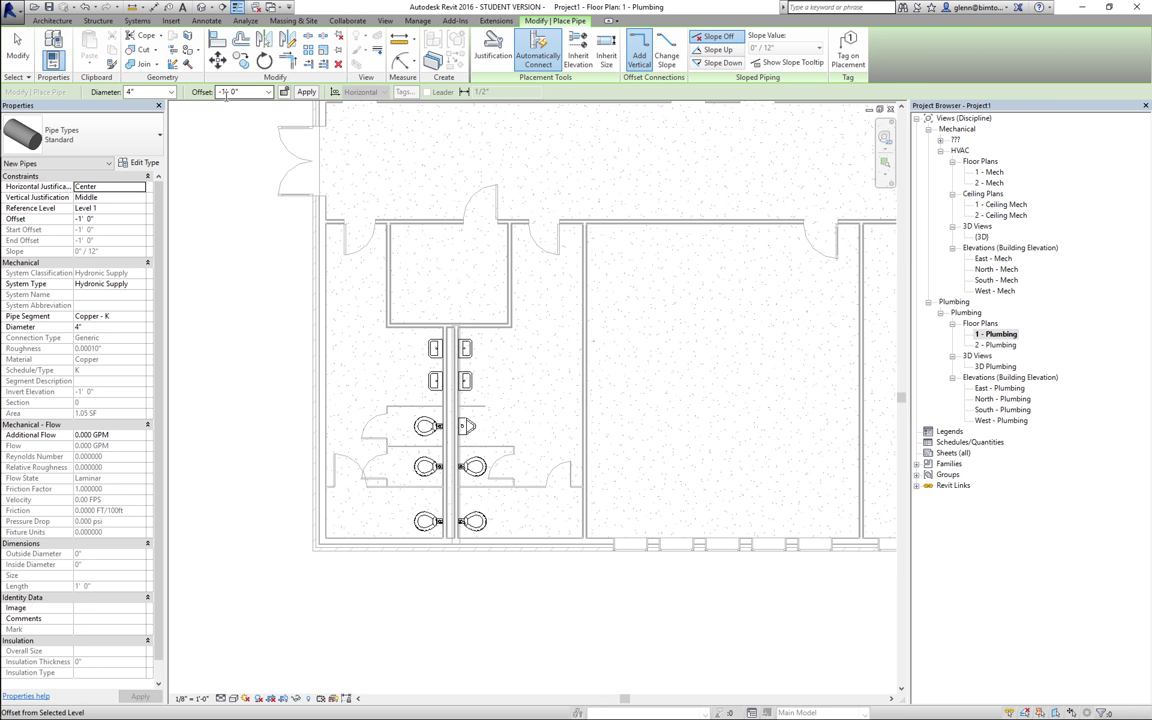
Set the system type of the new pipe to Sanitary.
{"action": "left_click", "coordinate": [140, 284]}
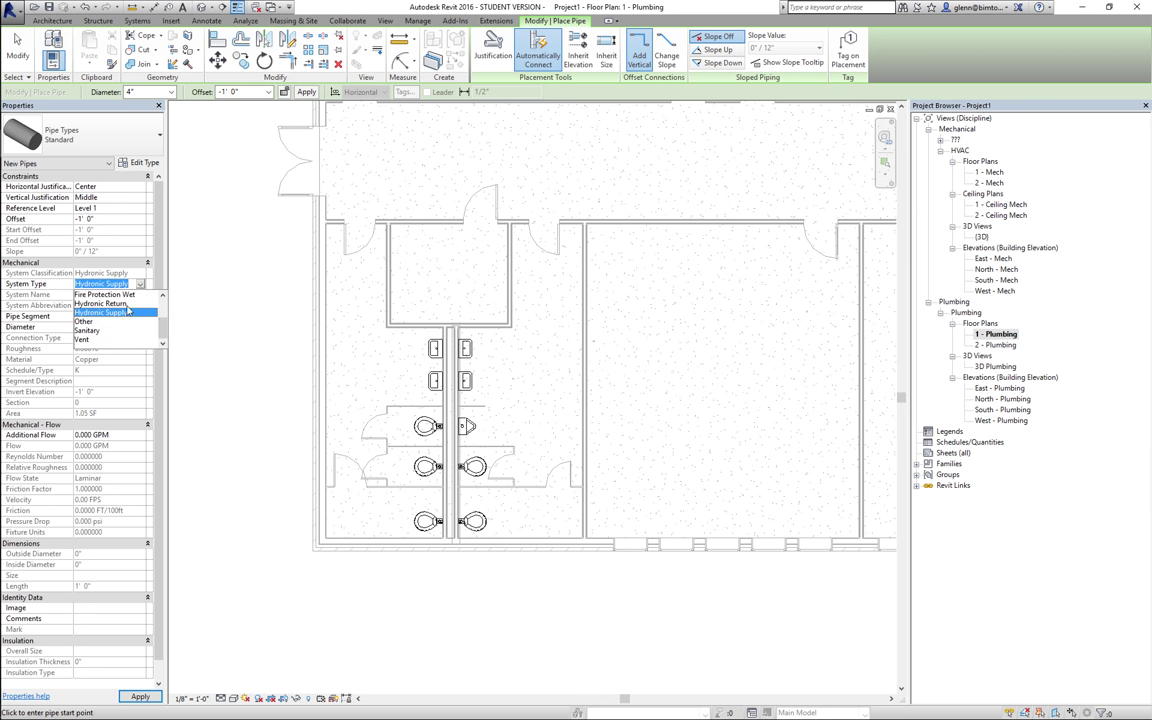
{"action": "left_click", "coordinate": [88, 330]}
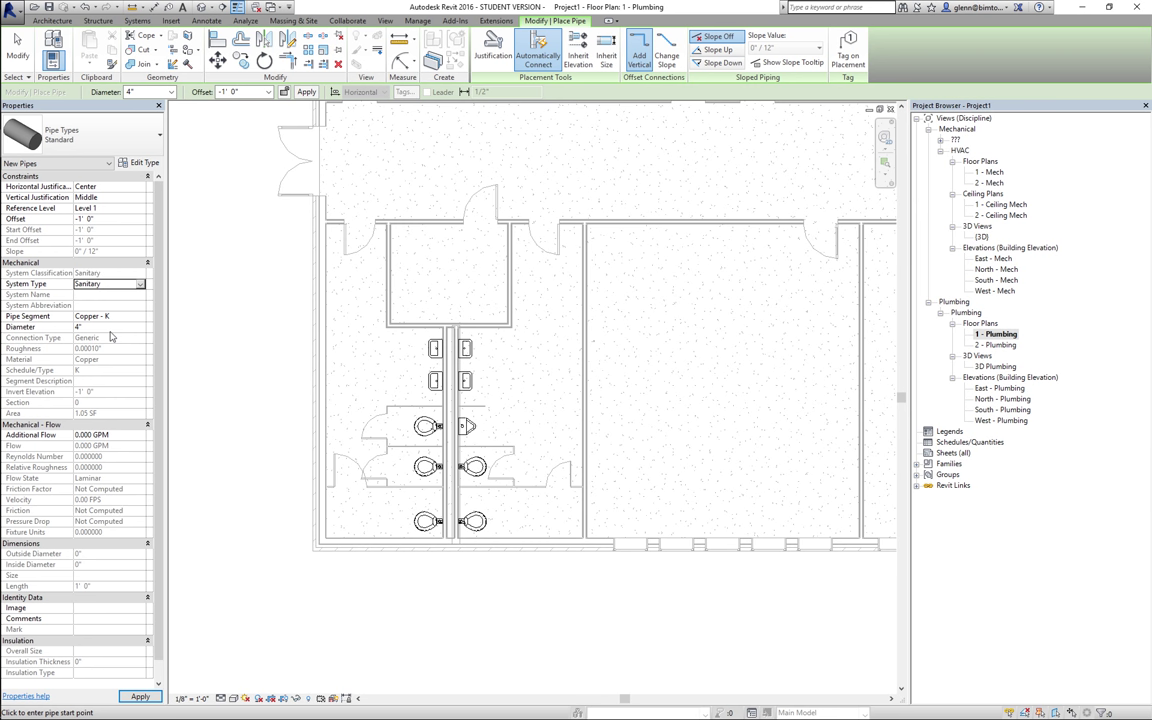
{"action": "left_click", "coordinate": [141, 317]}
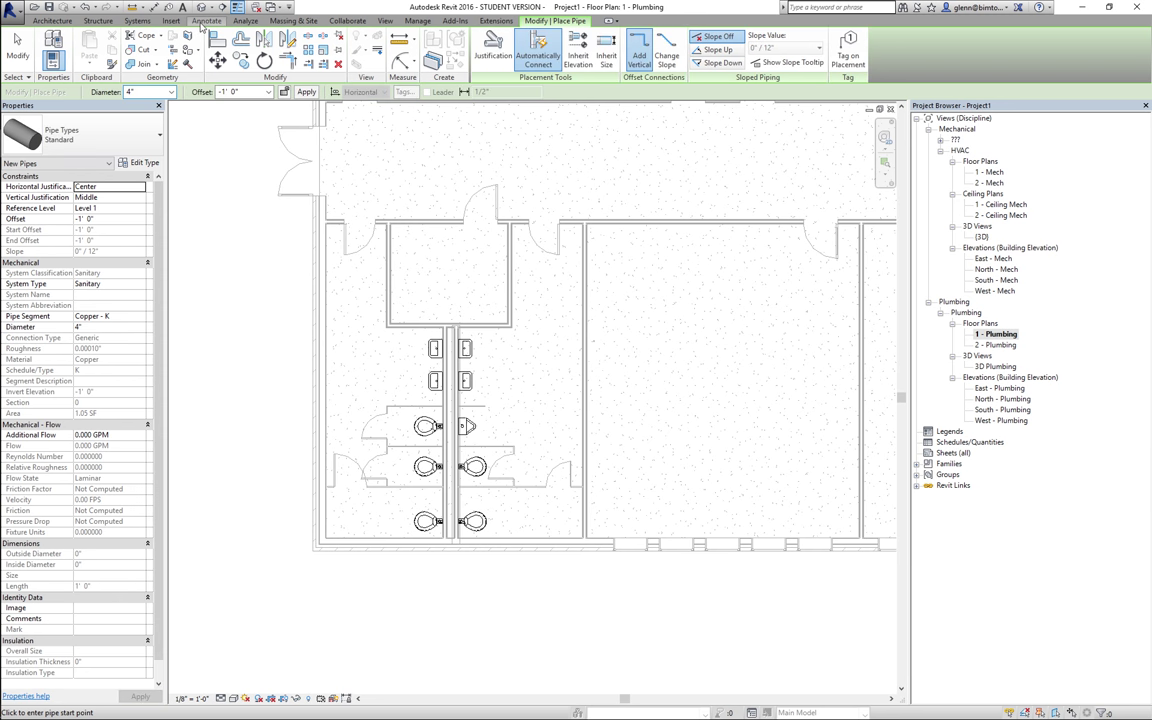
Set the new pipe to slope down with a slope value of 1/4" / 12".
{"action": "left_click", "coordinate": [138, 22]}
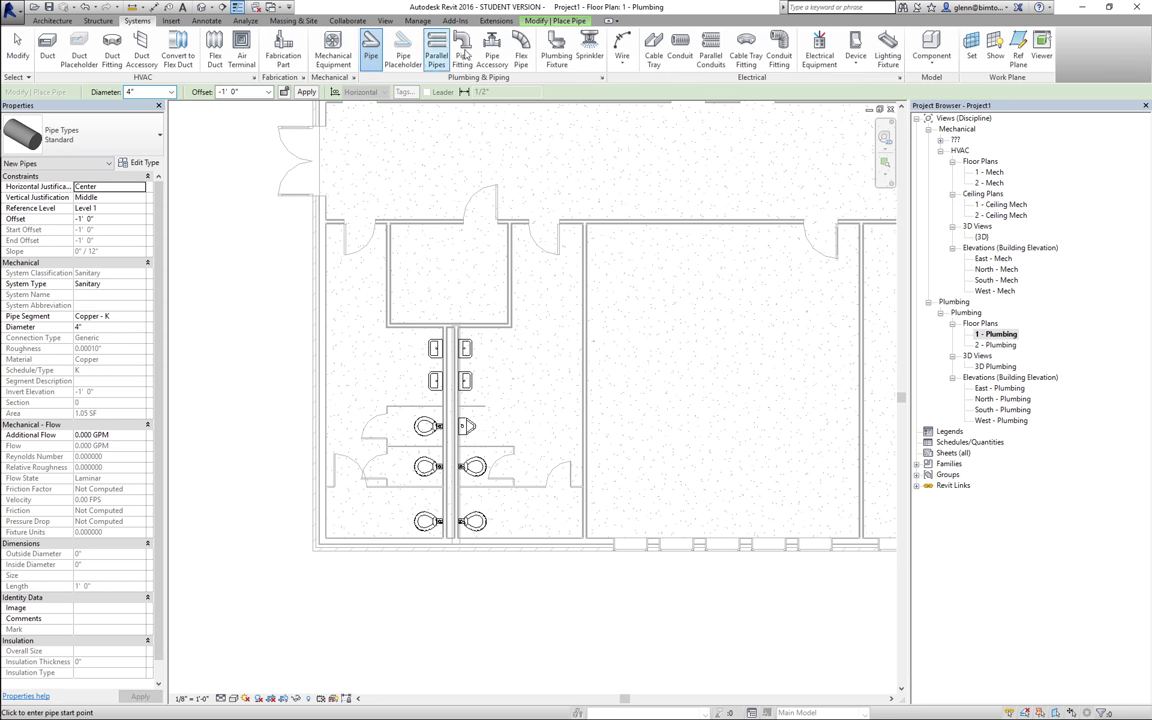
{"action": "left_click", "coordinate": [371, 55]}
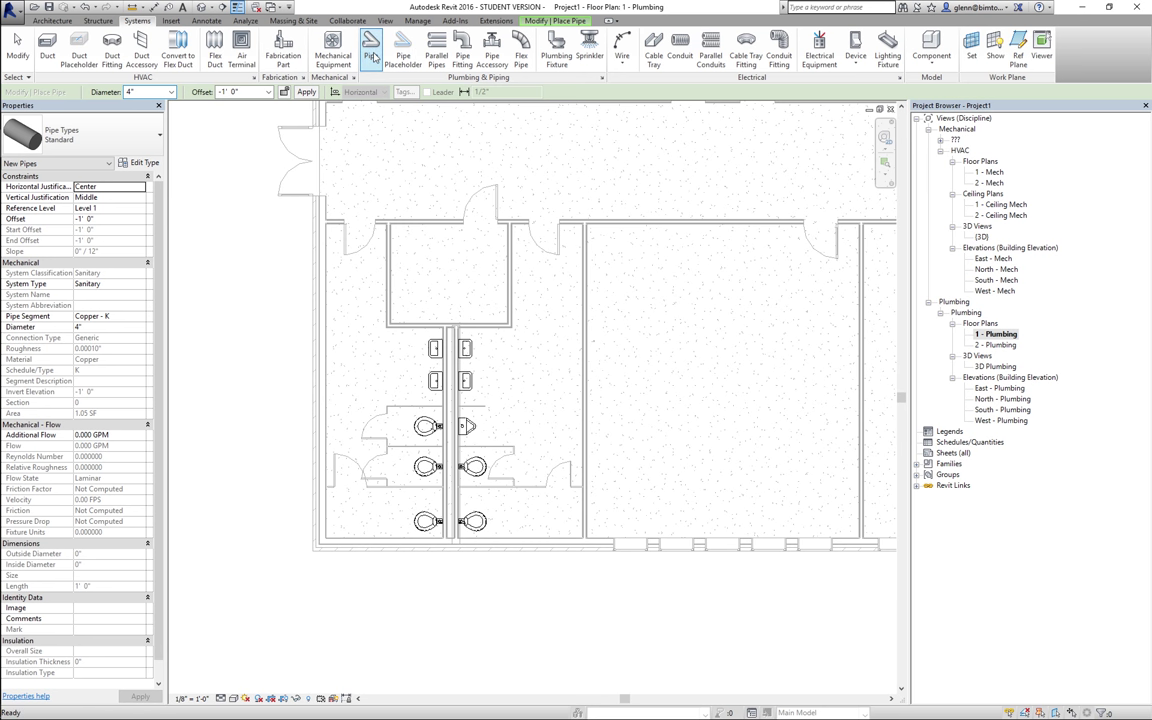
{"action": "left_click", "coordinate": [579, 22]}
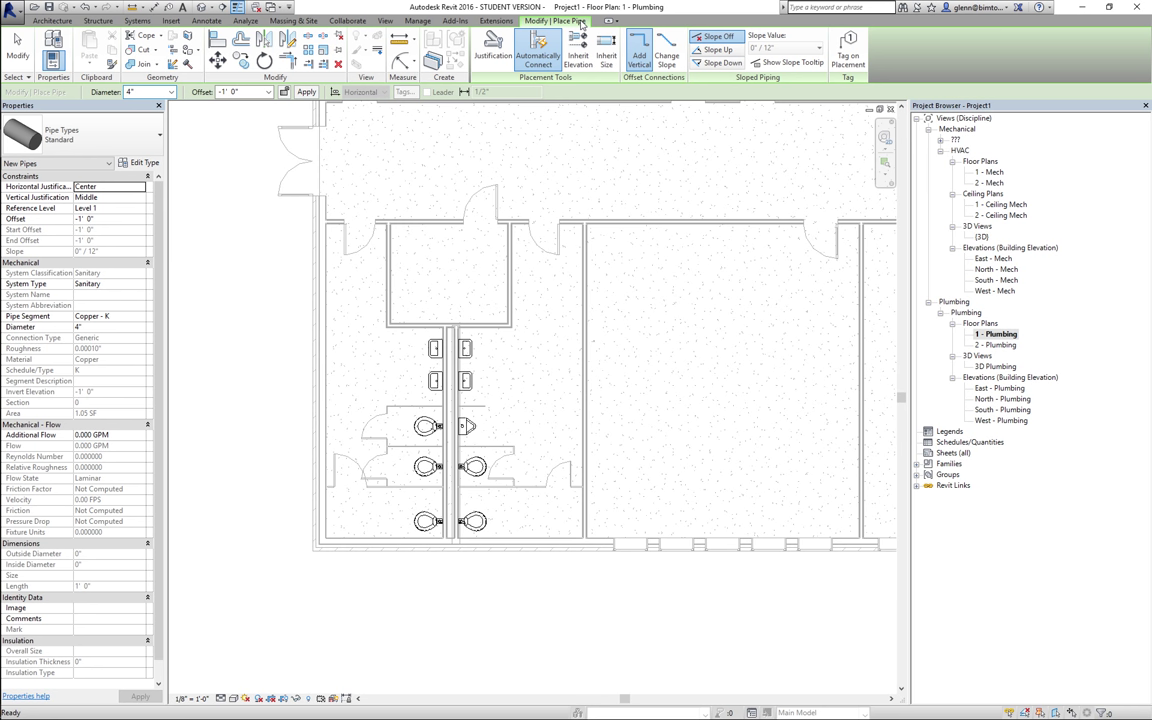
{"action": "left_click", "coordinate": [726, 64]}
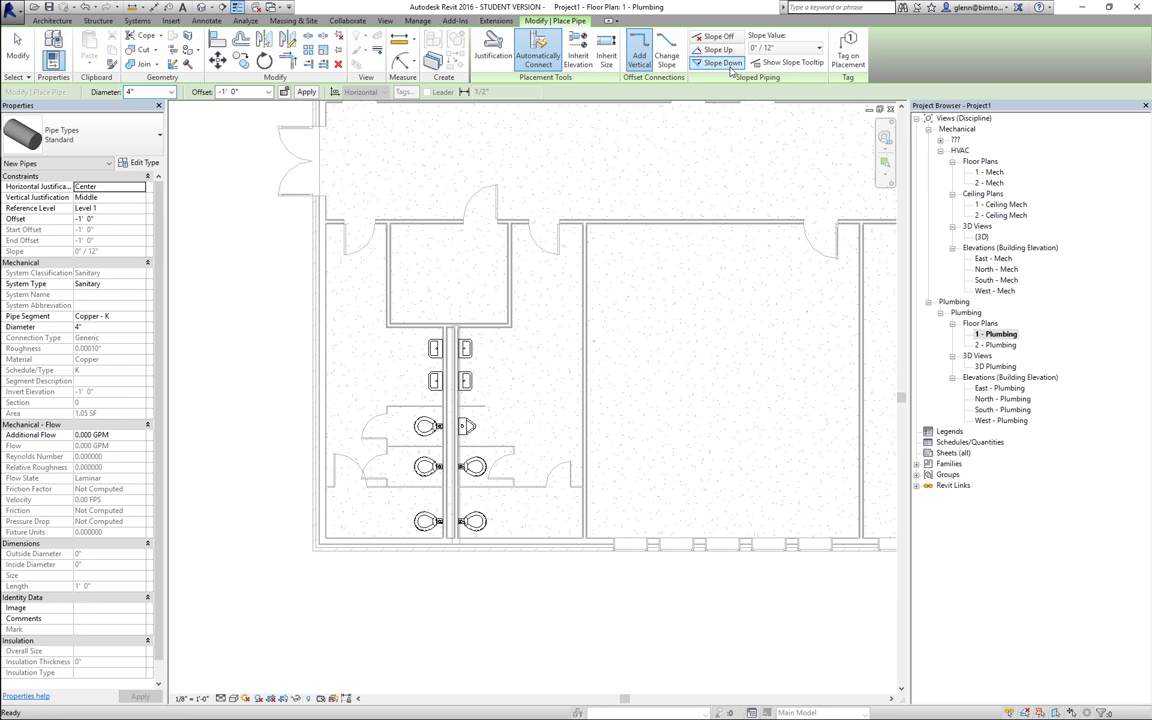
{"action": "left_click", "coordinate": [819, 48]}
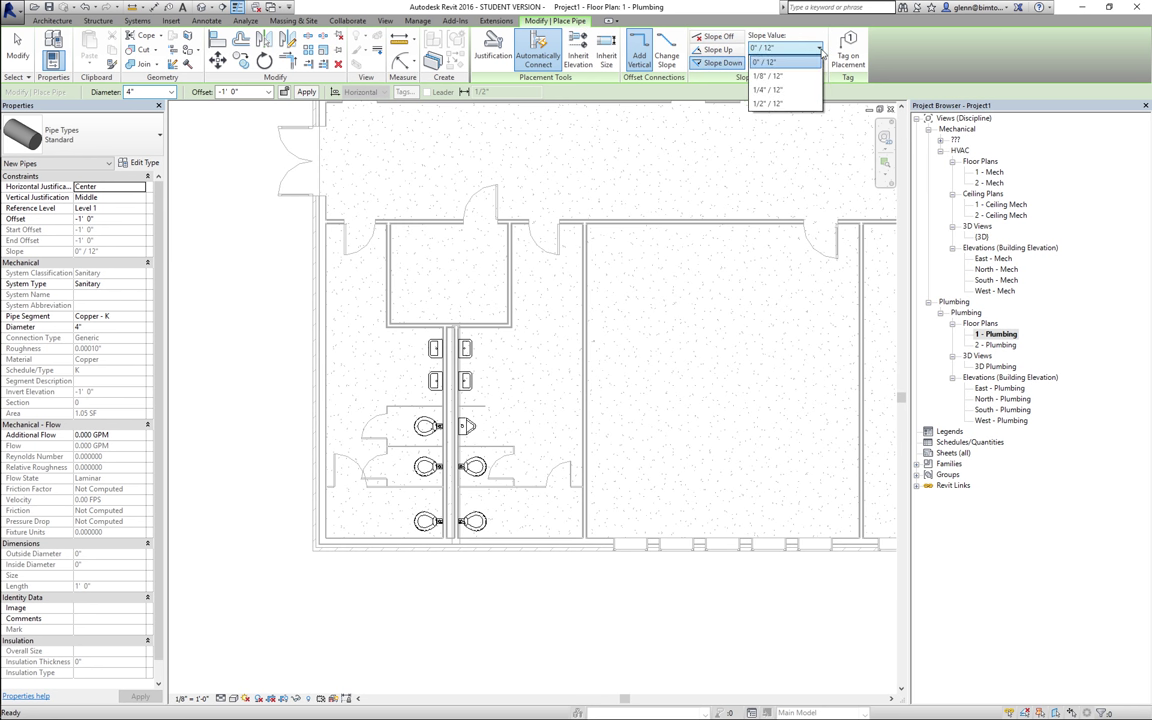
{"action": "left_click", "coordinate": [777, 91]}
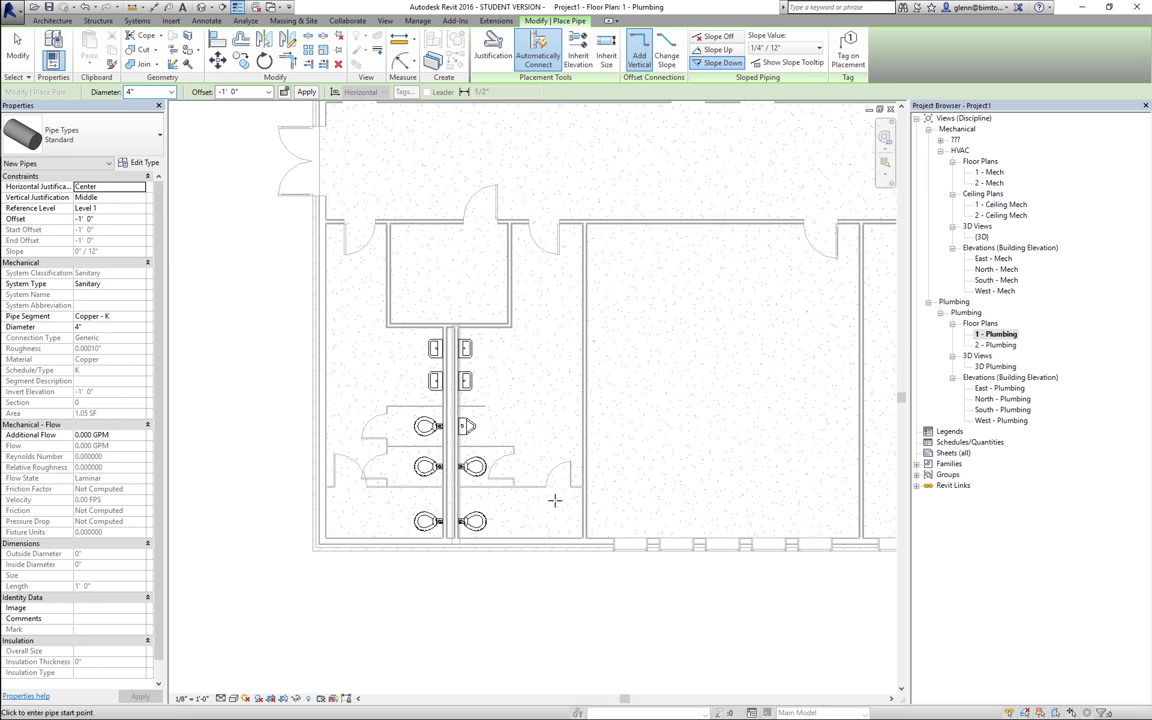
Draw the sloped sanitary pipe about 20' 6" long through the chase between the restrooms, starting near the exterior wall.
{"action": "left_click", "coordinate": [885, 168]}
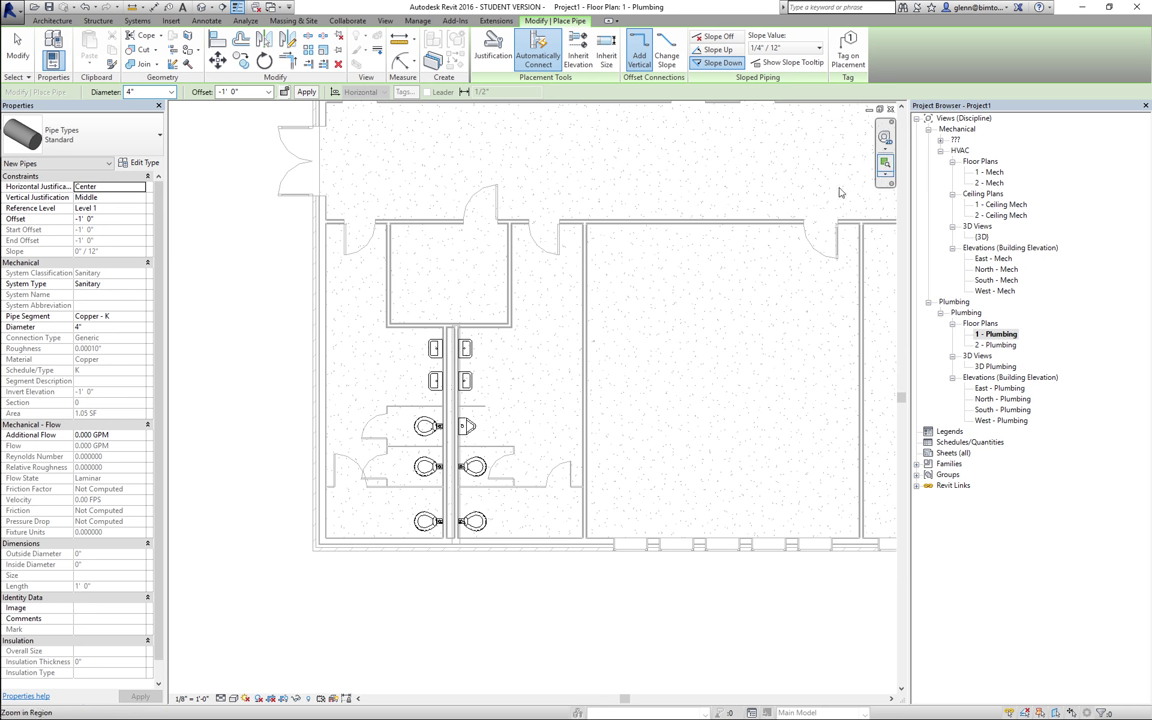
{"action": "left_click_drag", "start_coordinate": [412, 293], "coordinate": [506, 607]}
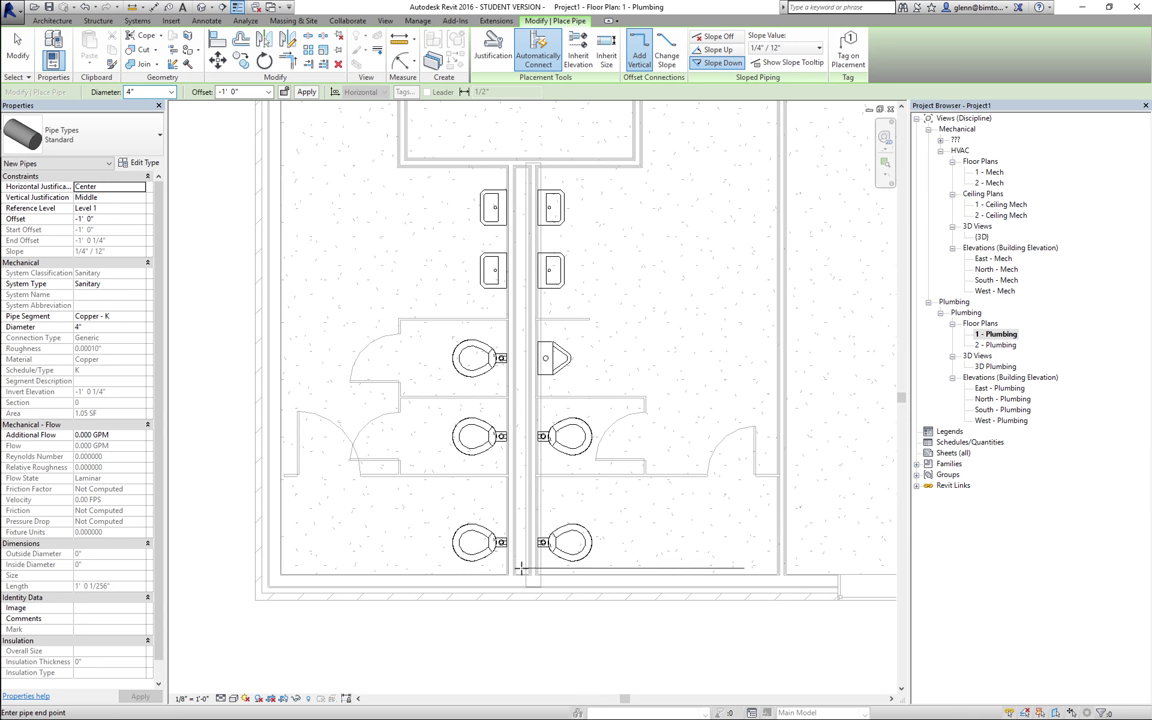
{"action": "left_click", "coordinate": [520, 543]}
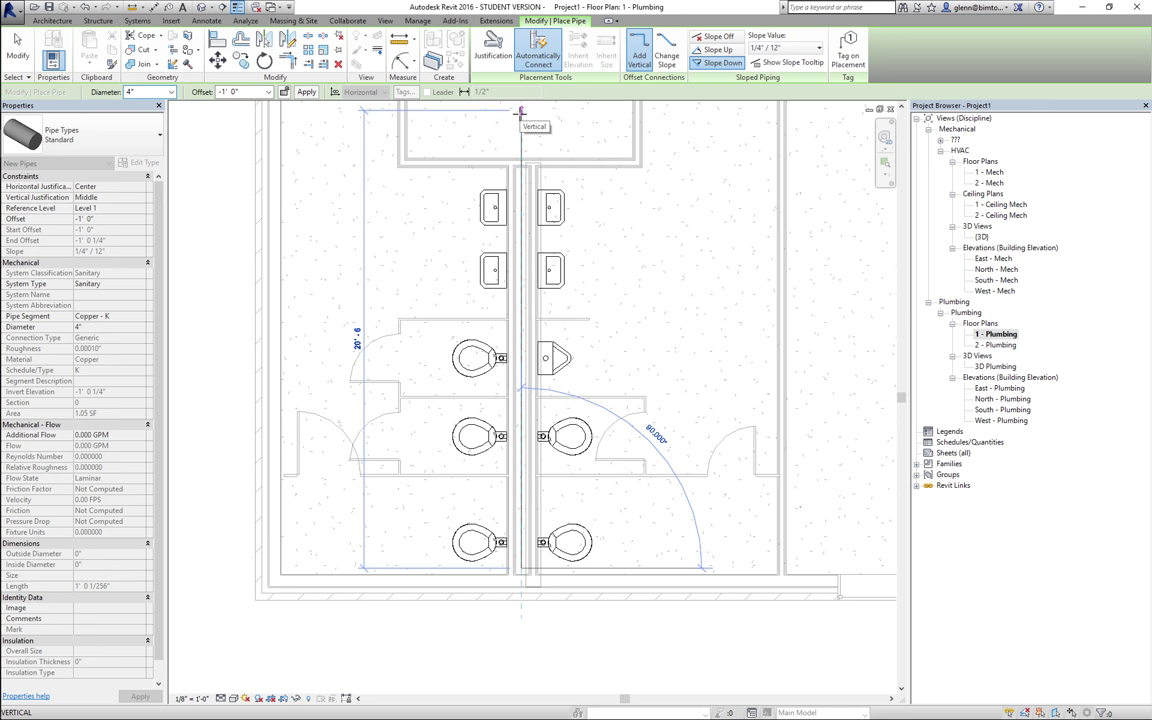
{"action": "left_click", "coordinate": [520, 113]}
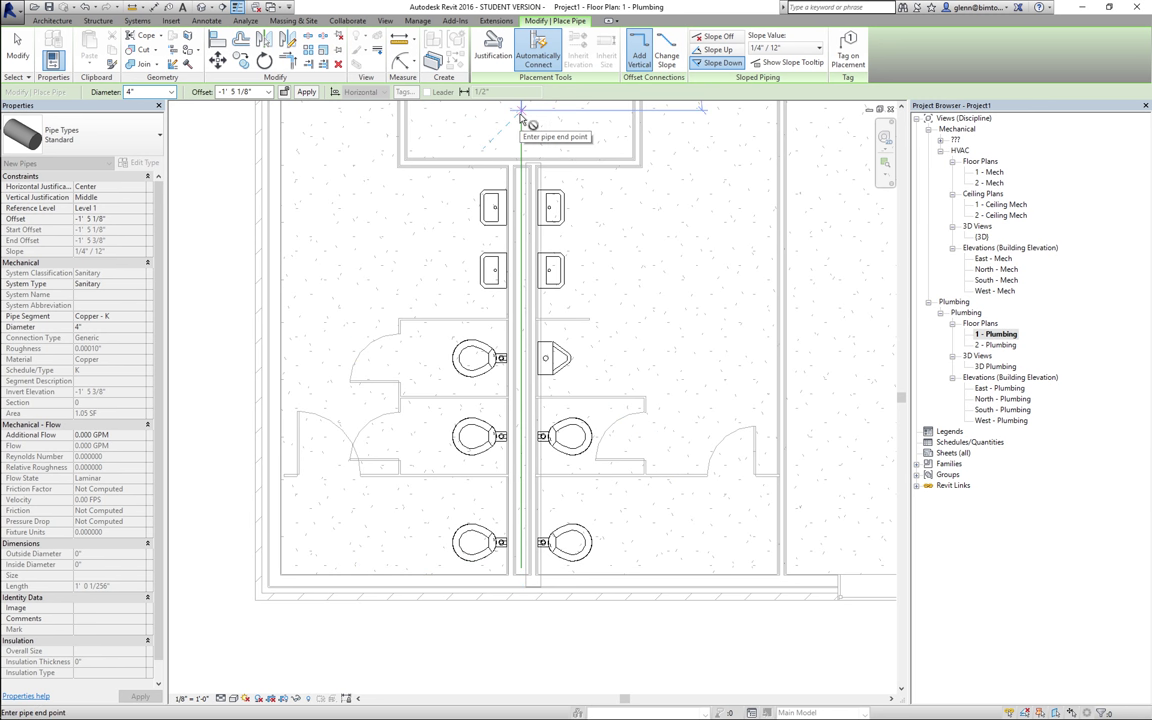
{"action": "left_click", "coordinate": [17, 50]}
{"action": "left_click", "coordinate": [17, 44]}
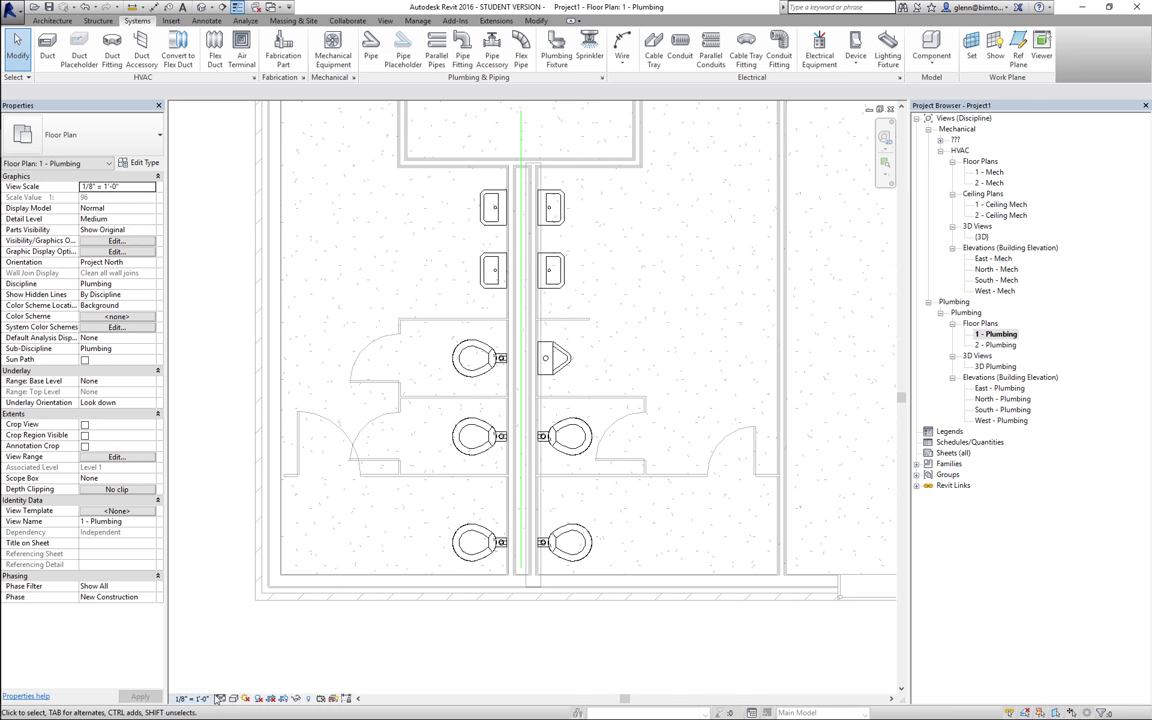
Set the detail level of the 1 - Plumbing floor plan to Fine.
{"action": "left_click", "coordinate": [219, 698]}
{"action": "left_click", "coordinate": [222, 690]}
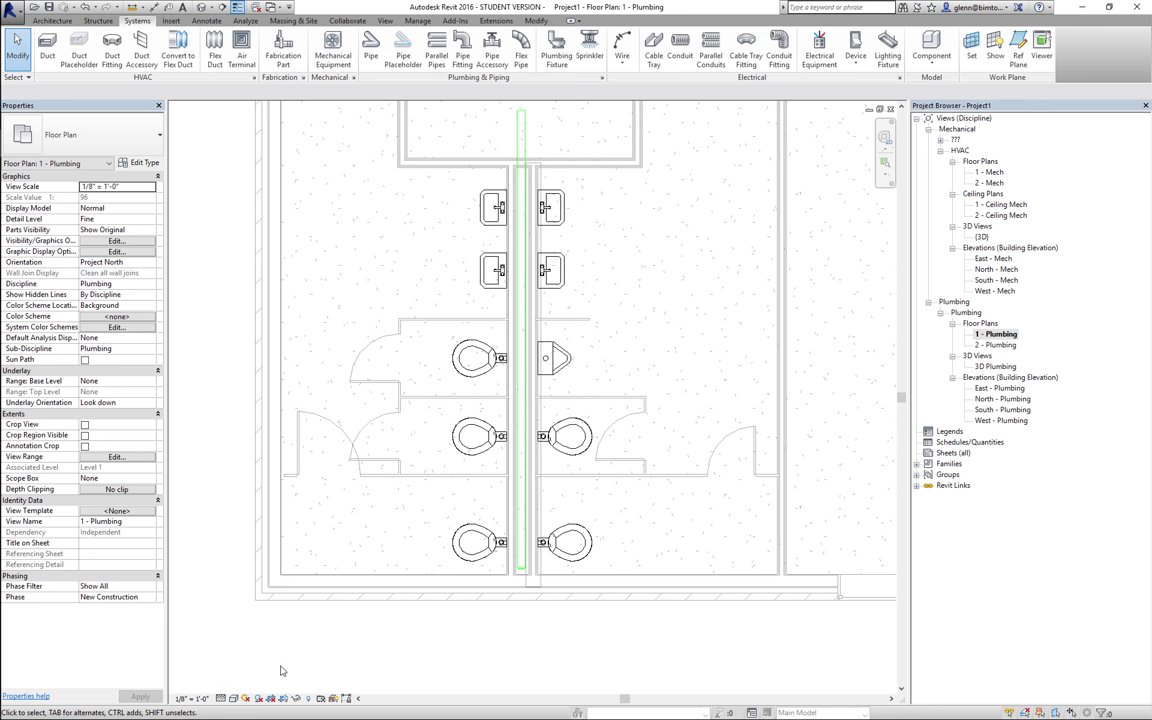
{"action": "key", "text": "z"}
{"action": "key", "text": "o"}
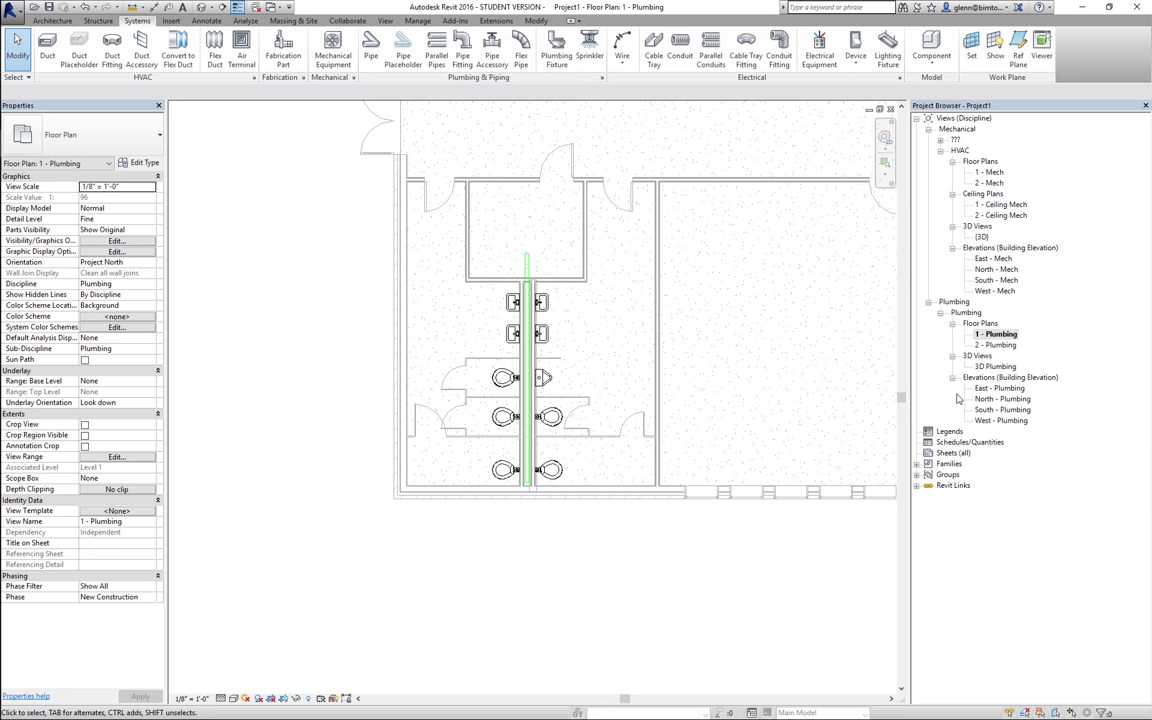
Assign the Plumbing sub-discipline to the Section 1 and Section 2 views.
{"action": "left_click", "coordinate": [941, 140]}
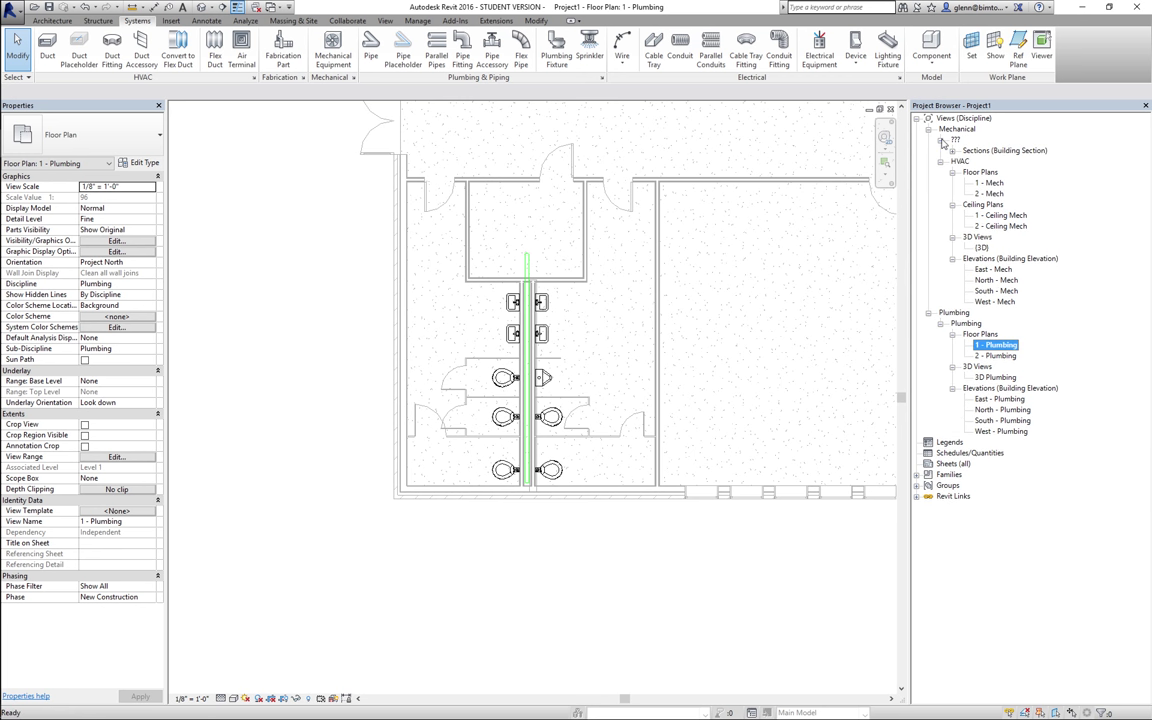
{"action": "left_click", "coordinate": [952, 150]}
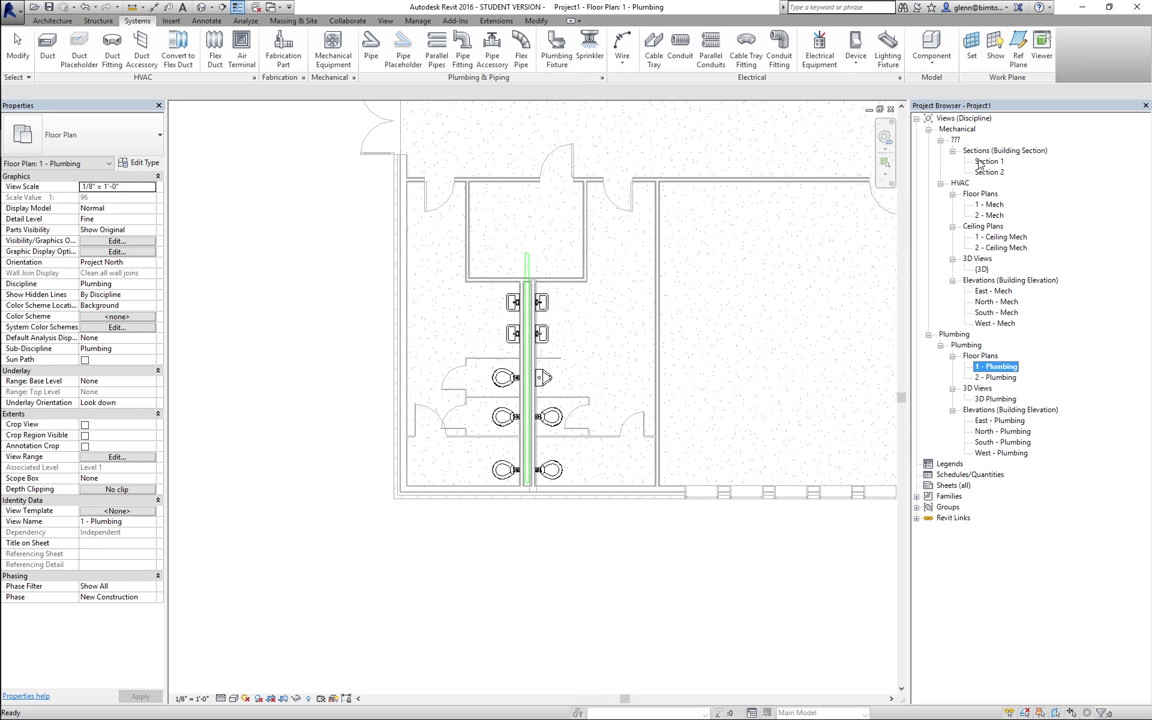
{"action": "left_click", "coordinate": [988, 161]}
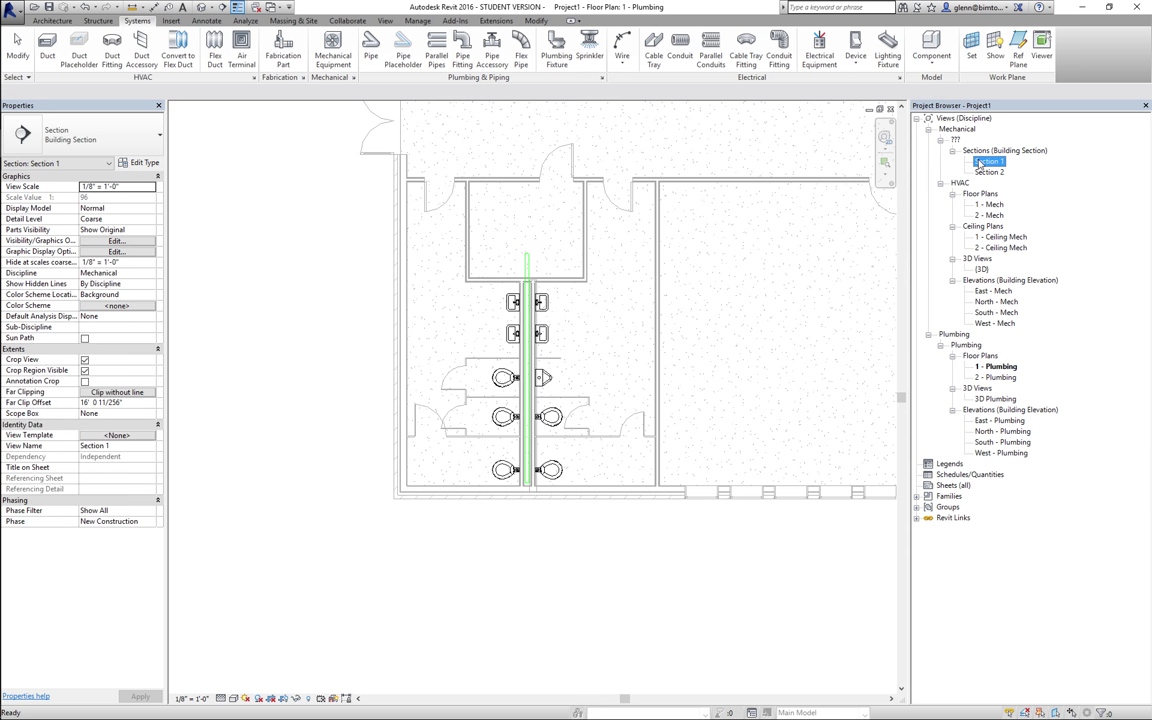
{"action": "left_click", "coordinate": [150, 327]}
{"action": "left_click", "coordinate": [123, 361]}
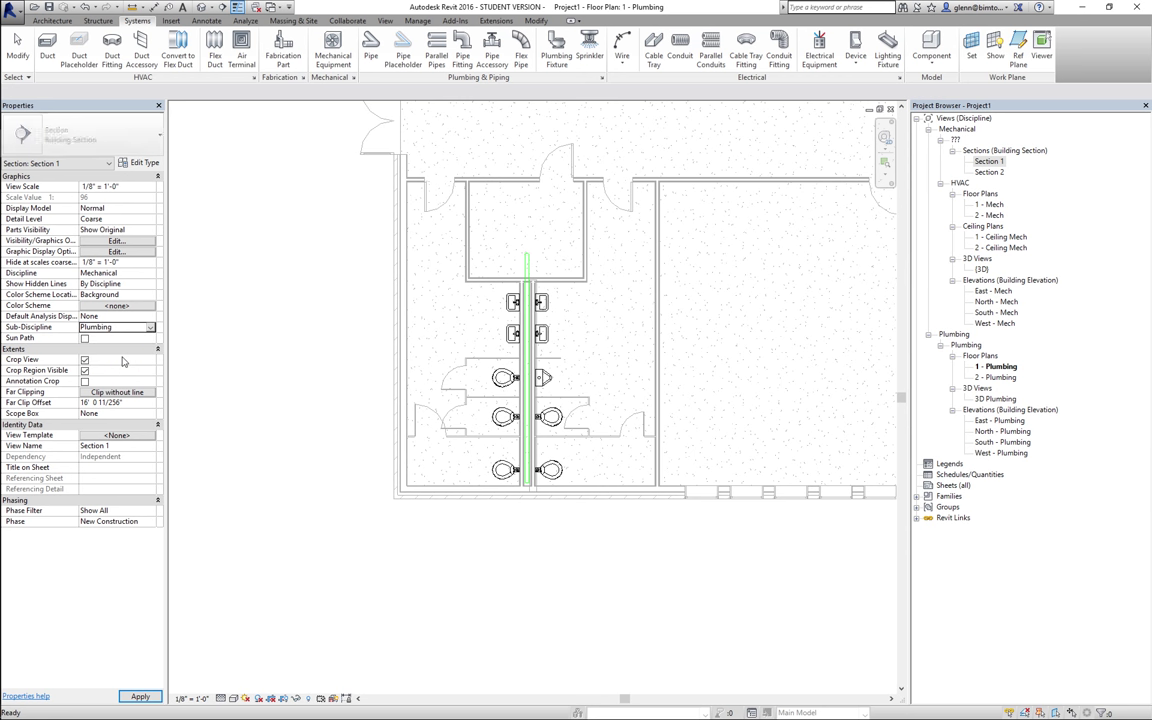
{"action": "left_click", "coordinate": [992, 162]}
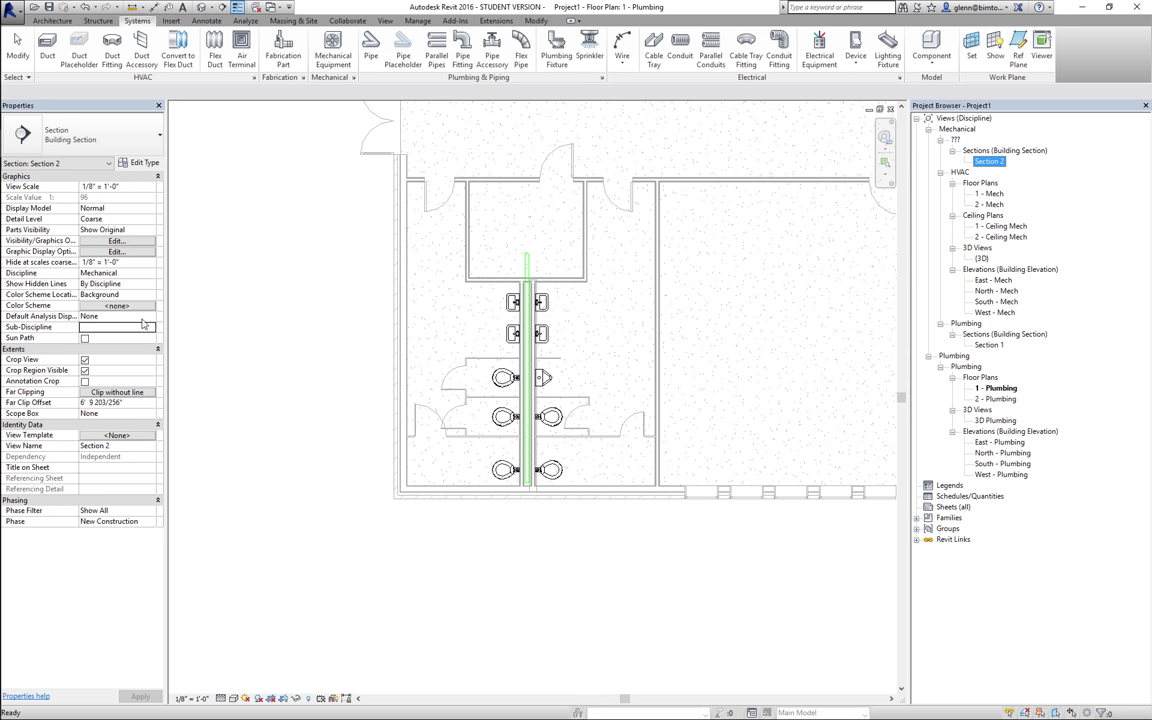
{"action": "left_click", "coordinate": [146, 327]}
{"action": "left_click", "coordinate": [128, 360]}
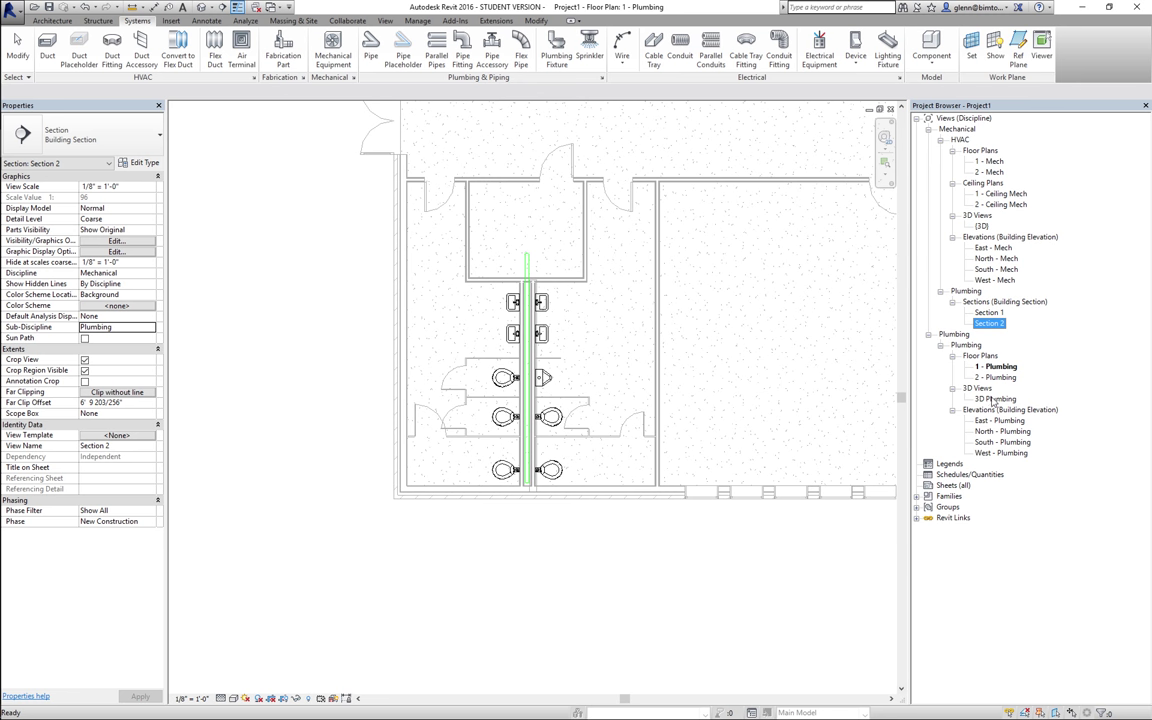
Open Section 1 and Section 2, and set Section 2's detail level to Fine to inspect the sloped pipe below the floor.
{"action": "left_click", "coordinate": [988, 315]}
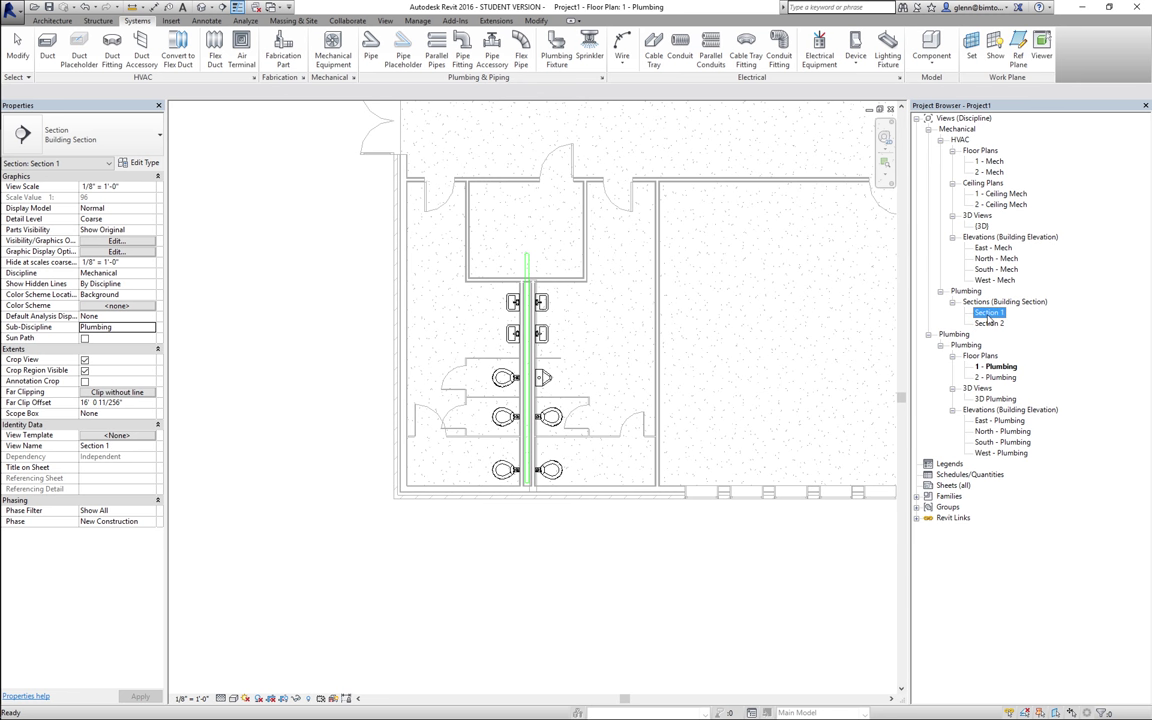
{"action": "double_click", "coordinate": [988, 314]}
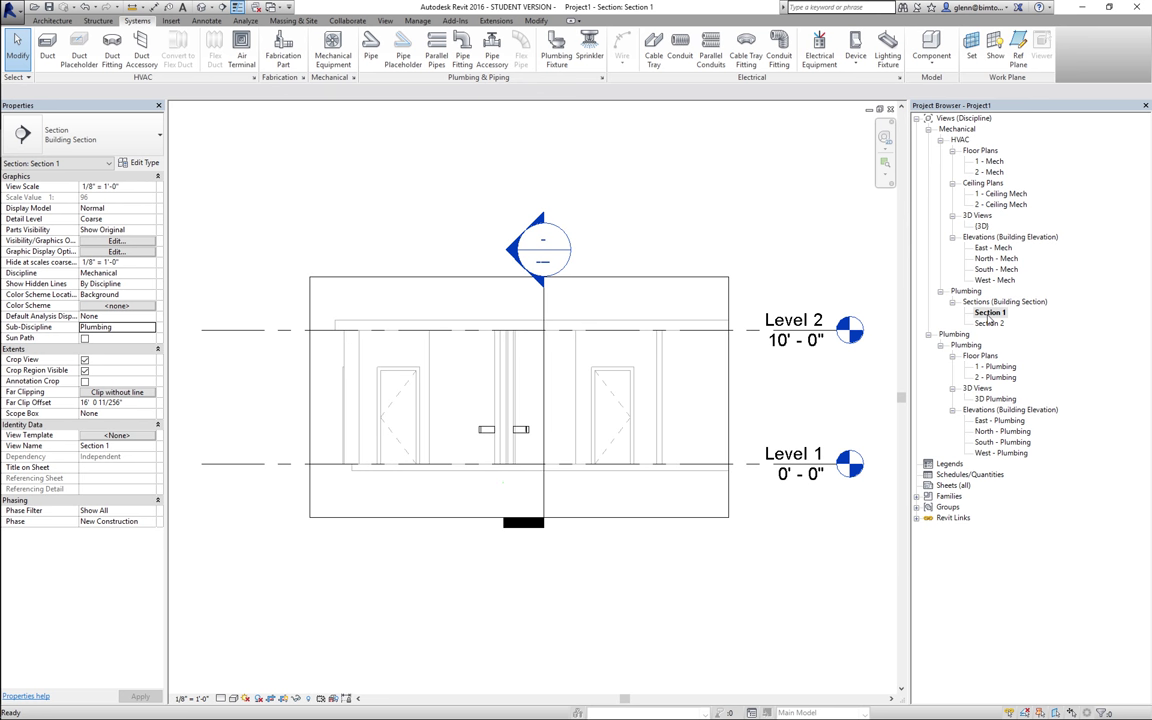
{"action": "double_click", "coordinate": [989, 323]}
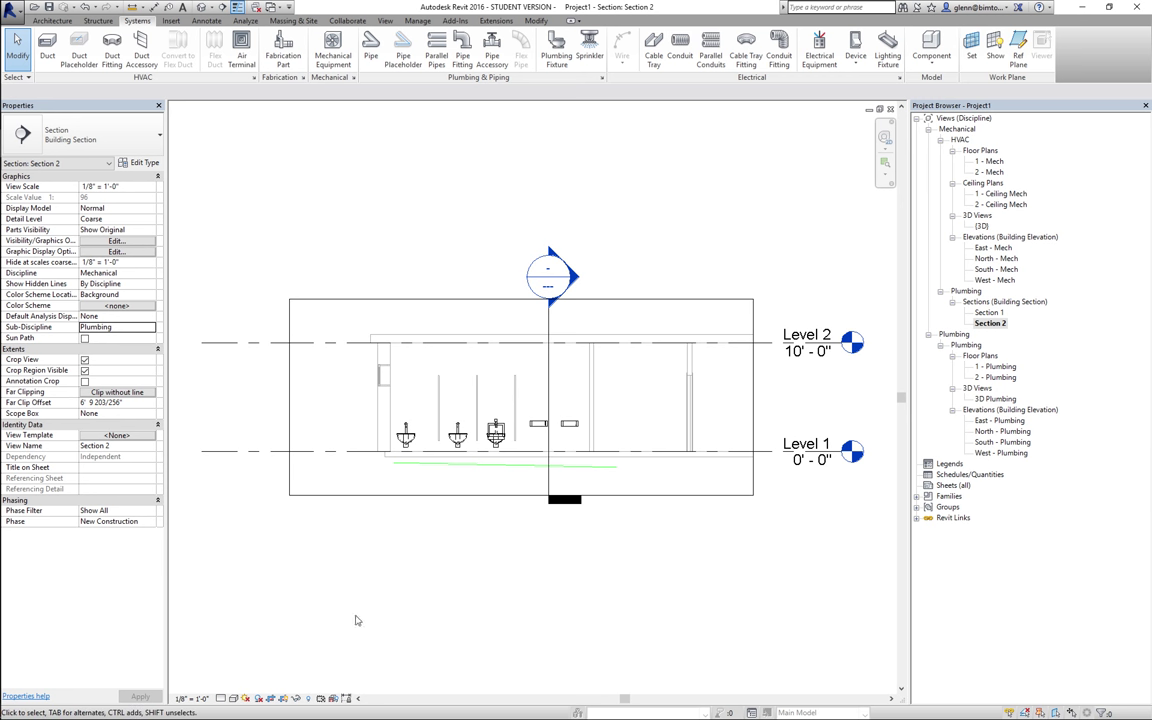
{"action": "left_click", "coordinate": [220, 699]}
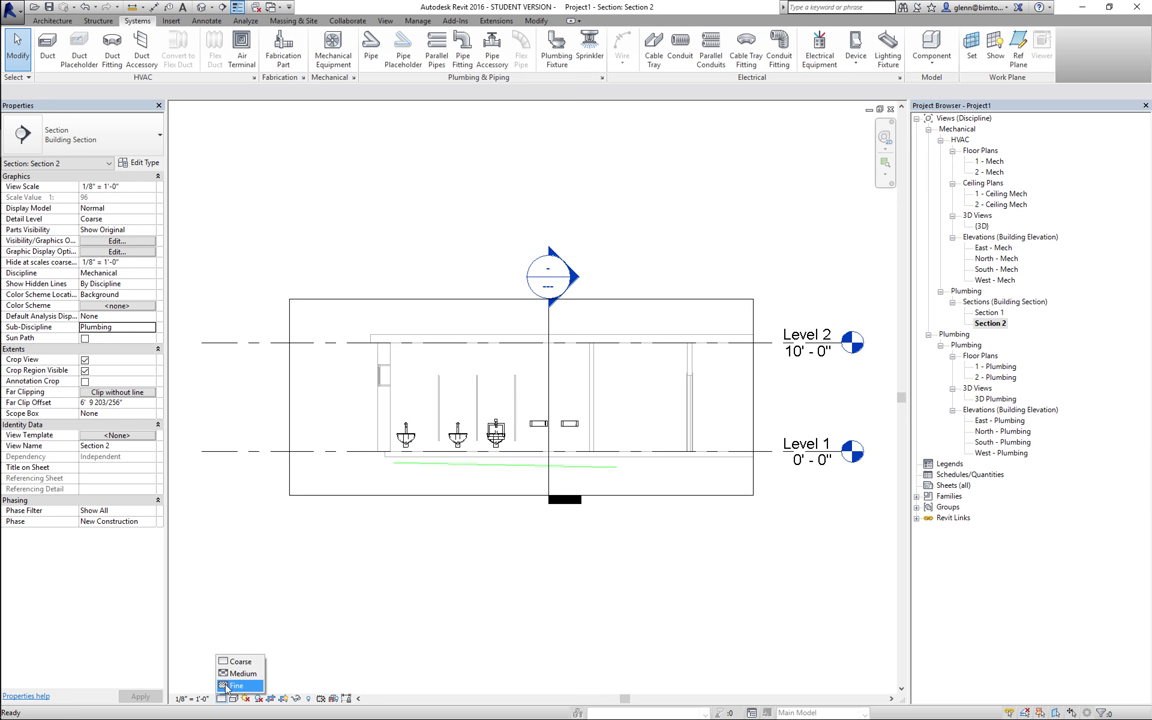
{"action": "left_click", "coordinate": [227, 688]}
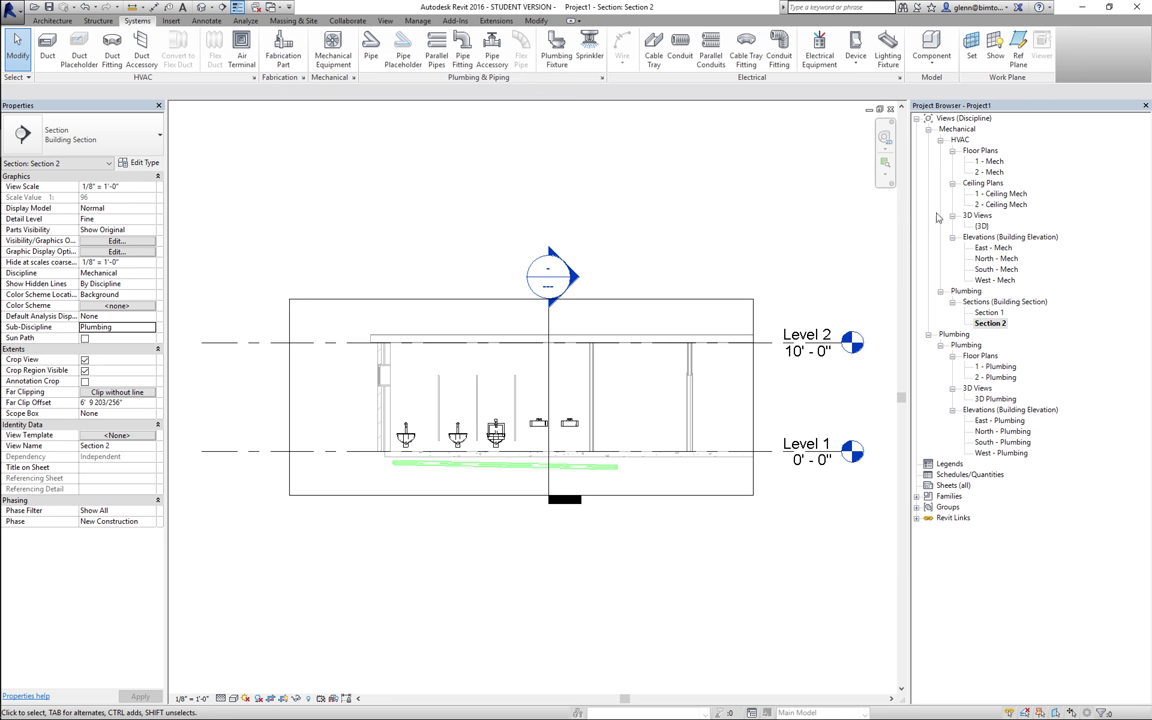
{"action": "left_click", "coordinate": [884, 162]}
{"action": "left_click_drag", "start_coordinate": [312, 293], "coordinate": [719, 537]}
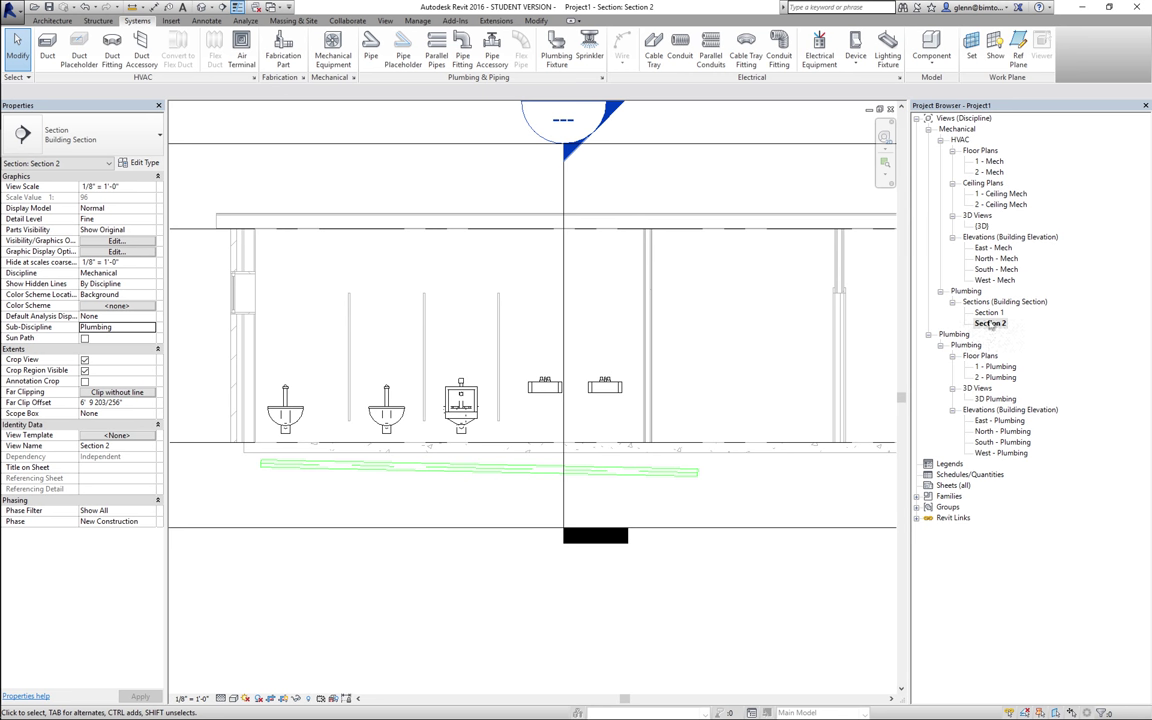
Return to the 1 - Plumbing floor plan and start a new pipe with its system type set to Domestic Hot Water.
{"action": "double_click", "coordinate": [996, 367]}
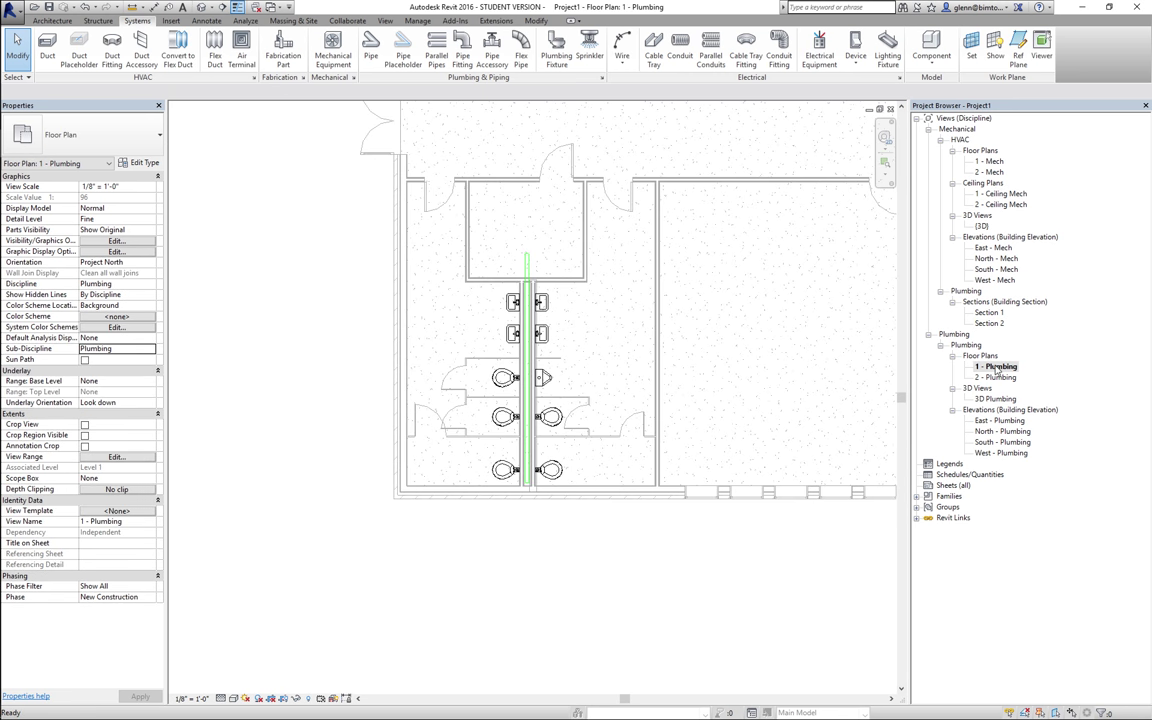
{"action": "left_click", "coordinate": [885, 165]}
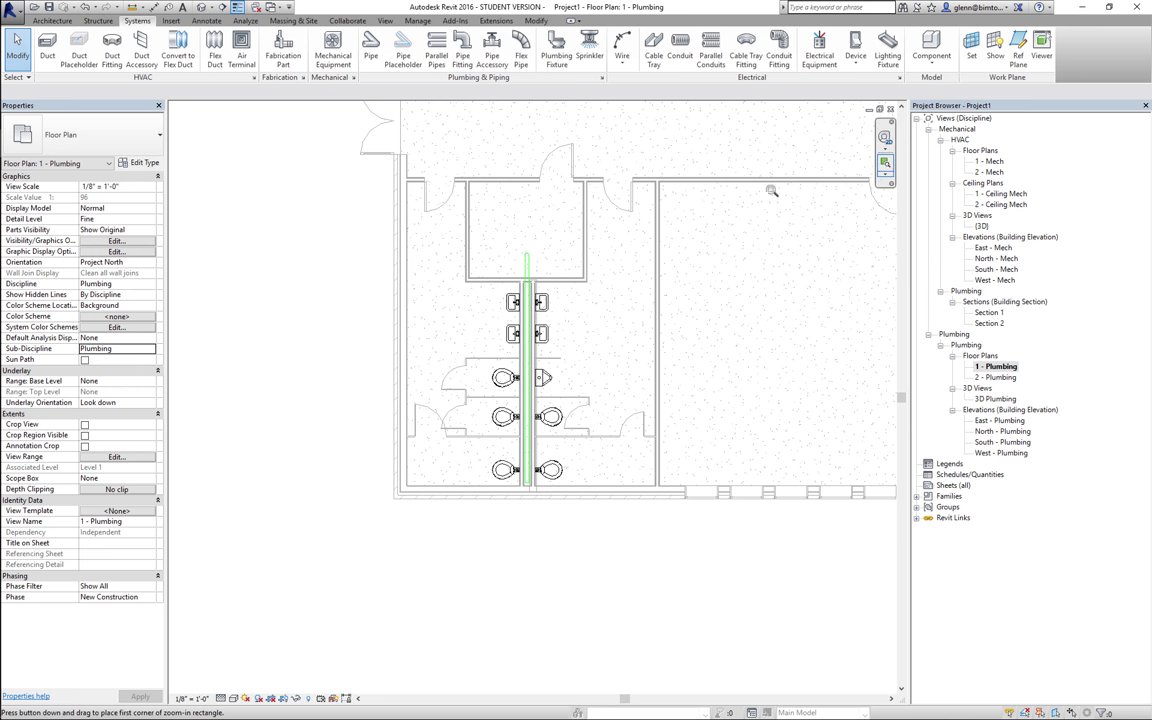
{"action": "left_click_drag", "start_coordinate": [416, 214], "coordinate": [607, 562]}
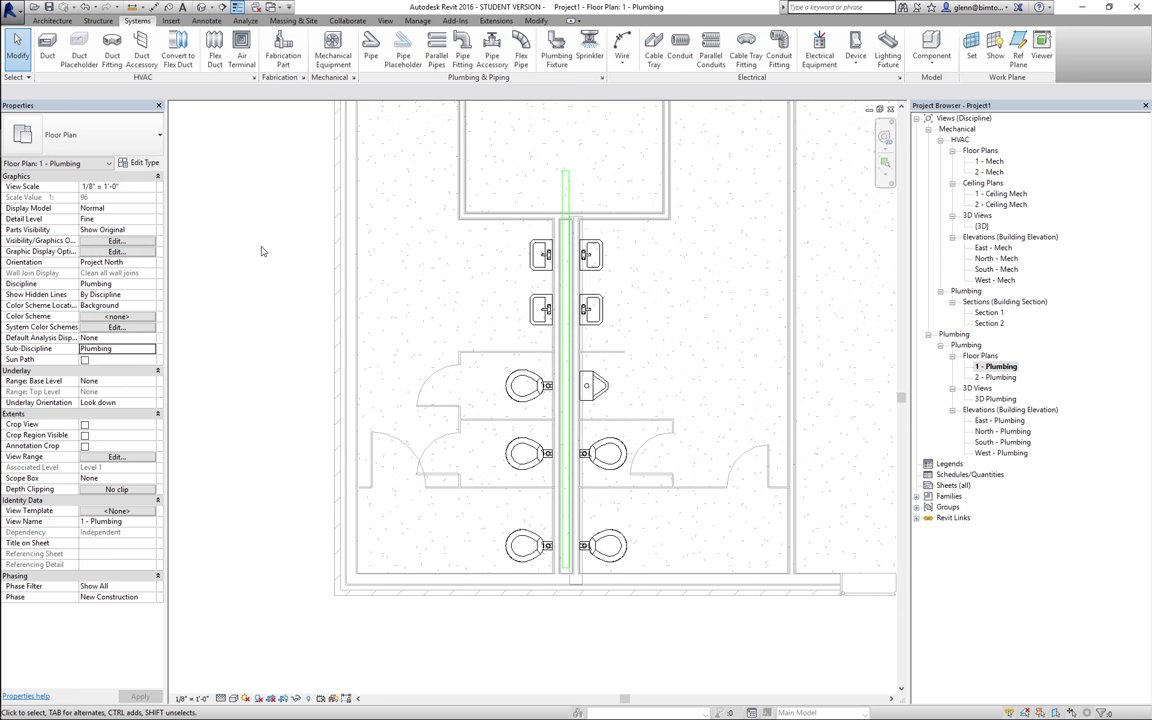
{"action": "left_click", "coordinate": [369, 60]}
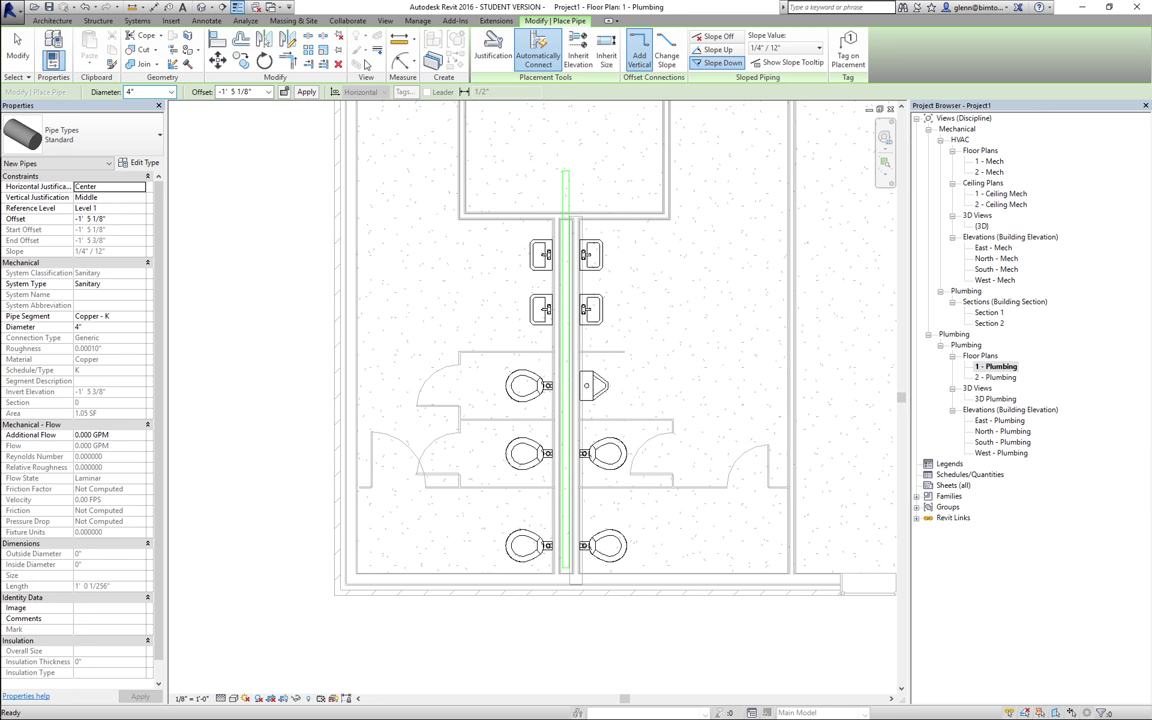
{"action": "left_click", "coordinate": [145, 23]}
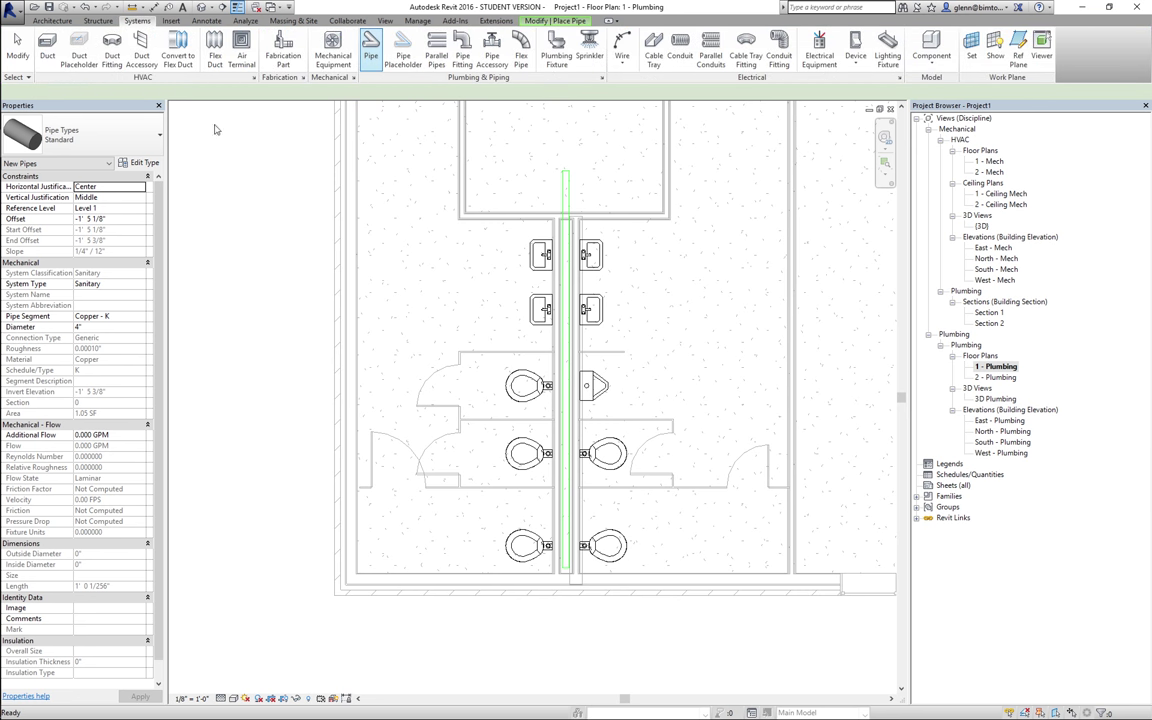
{"action": "left_click", "coordinate": [140, 284]}
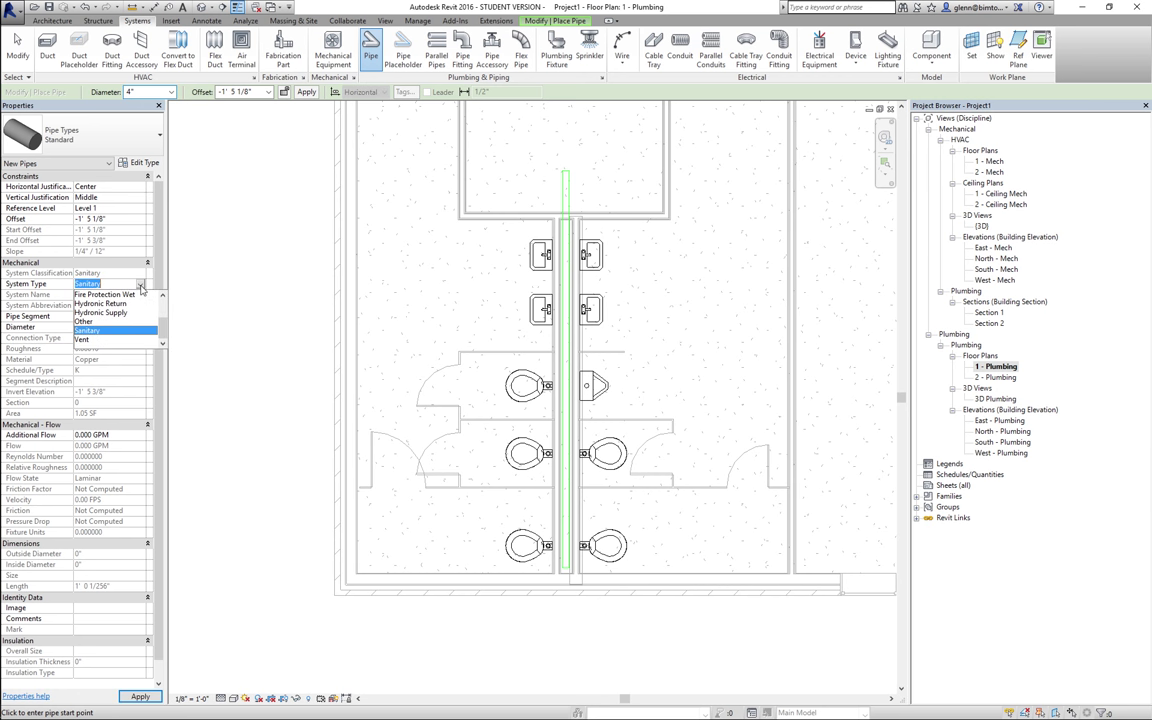
{"action": "scroll", "coordinate": [163, 310], "scroll_direction": "up", "scroll_amount": 2}
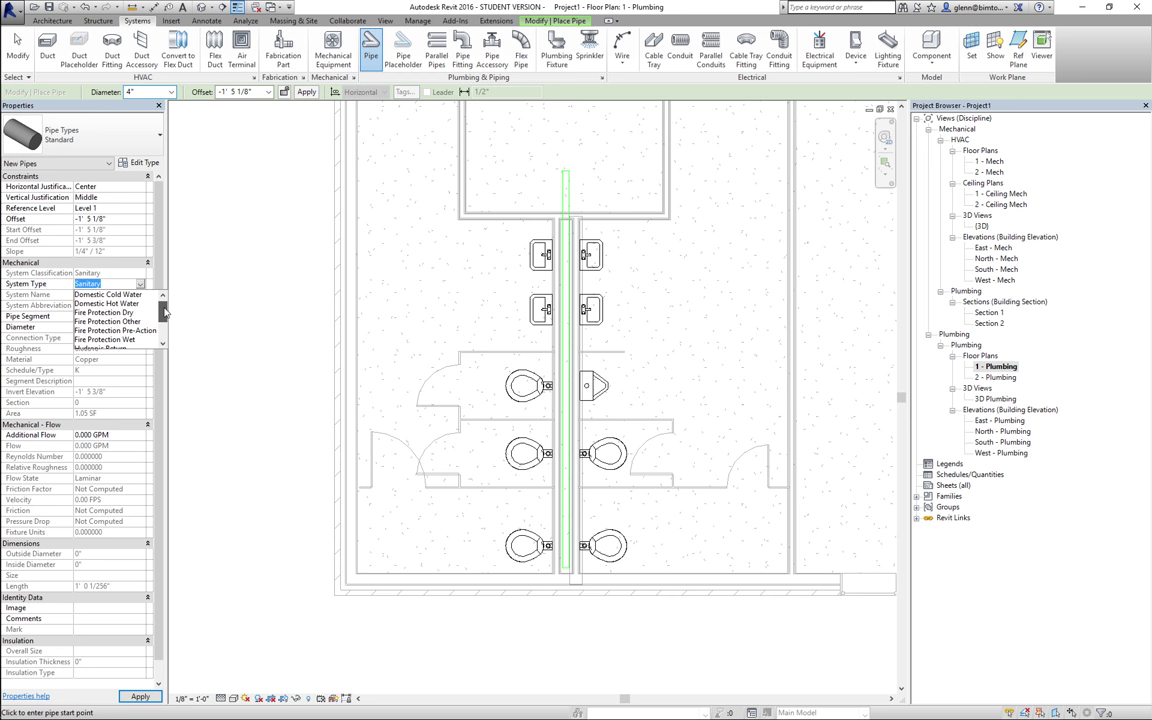
{"action": "left_click", "coordinate": [130, 304]}
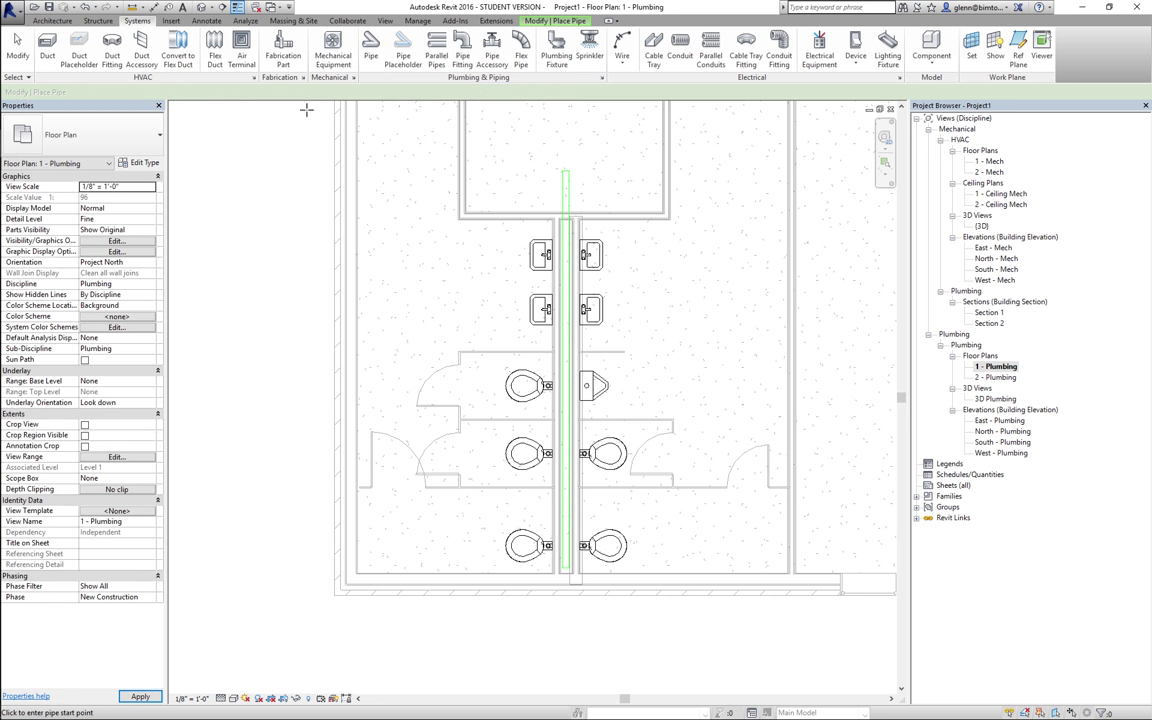
Set the new hot water pipe's diameter to 1" and its offset to 5' 0".
{"action": "left_click", "coordinate": [171, 92]}
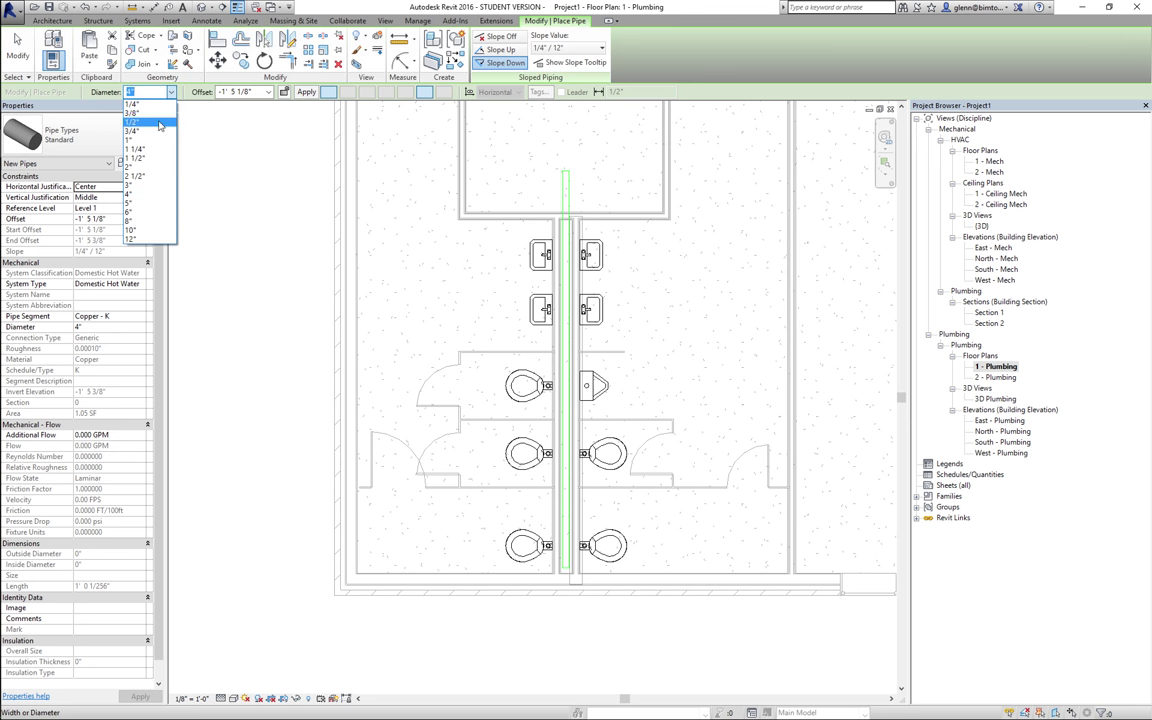
{"action": "left_click", "coordinate": [141, 143]}
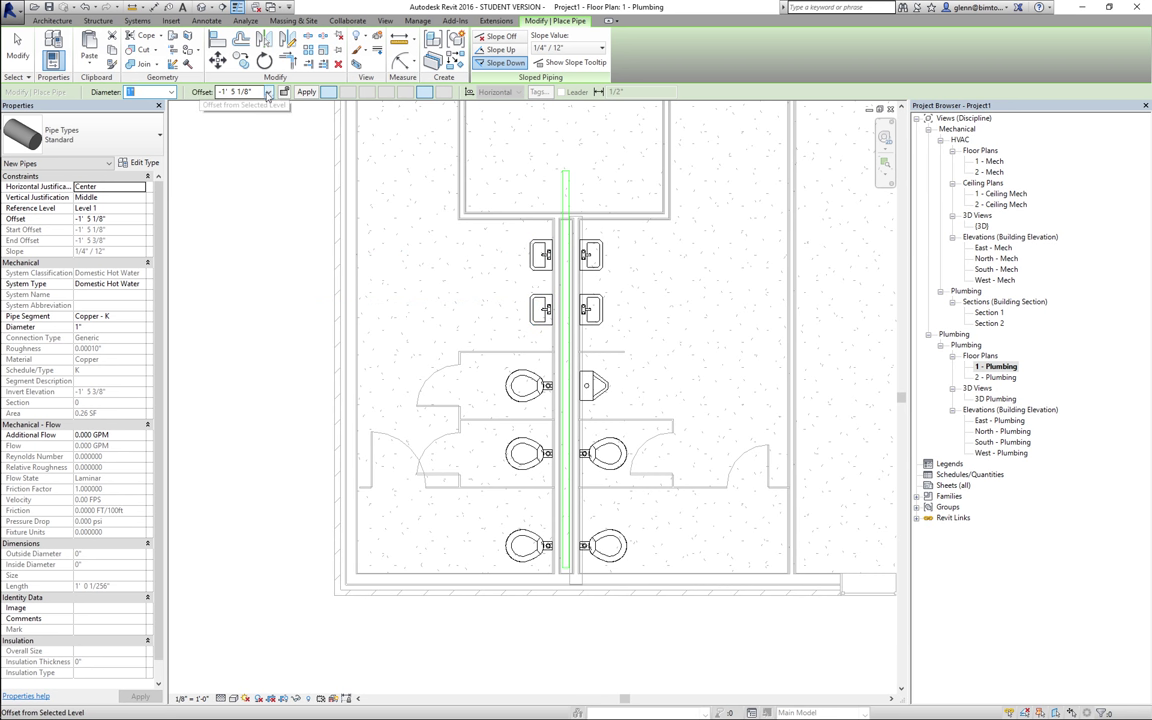
{"action": "left_click", "coordinate": [214, 93]}
{"action": "type", "text": "5"}
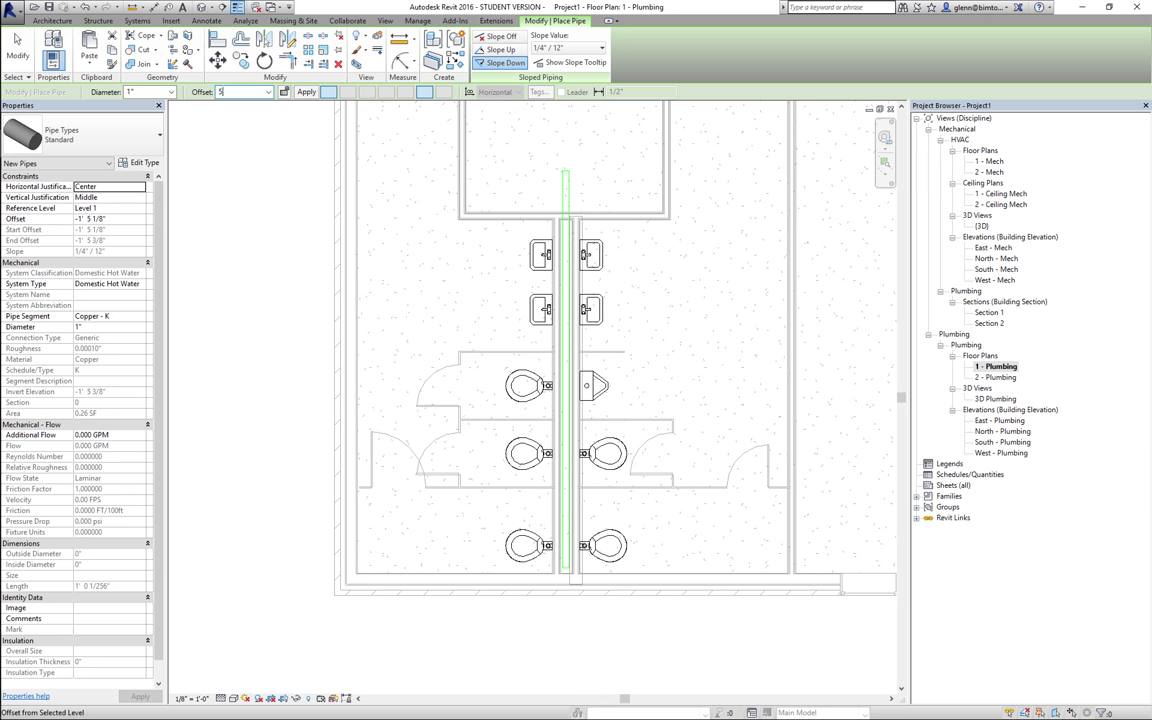
{"action": "key", "text": "Return"}
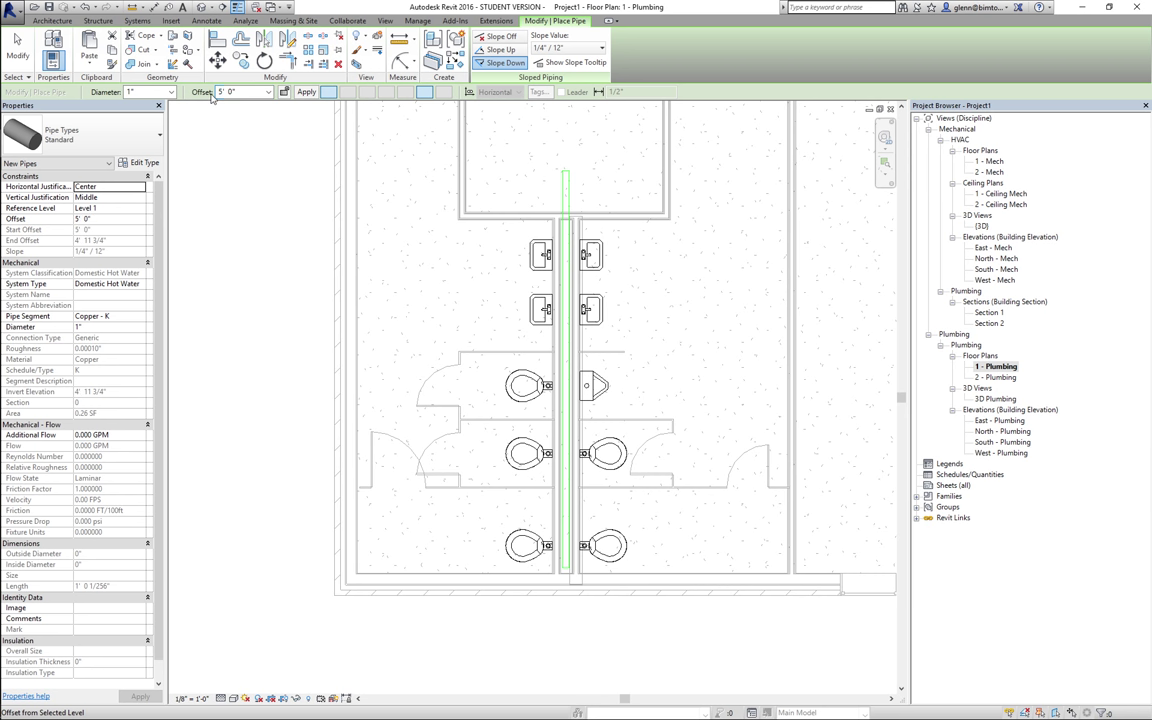
Try to draw the hot water pipe about 10' long through the chase, directly over the sanitary pipe beside the lavatories.
{"action": "left_click", "coordinate": [565, 330]}
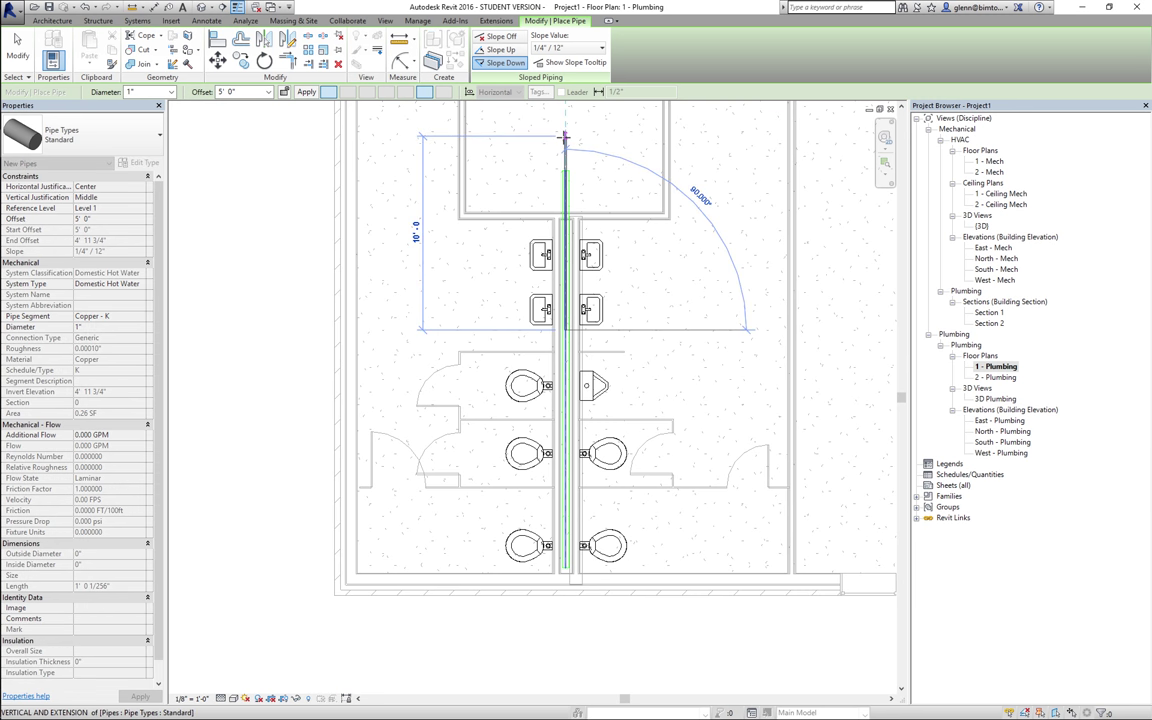
{"action": "left_click", "coordinate": [565, 137]}
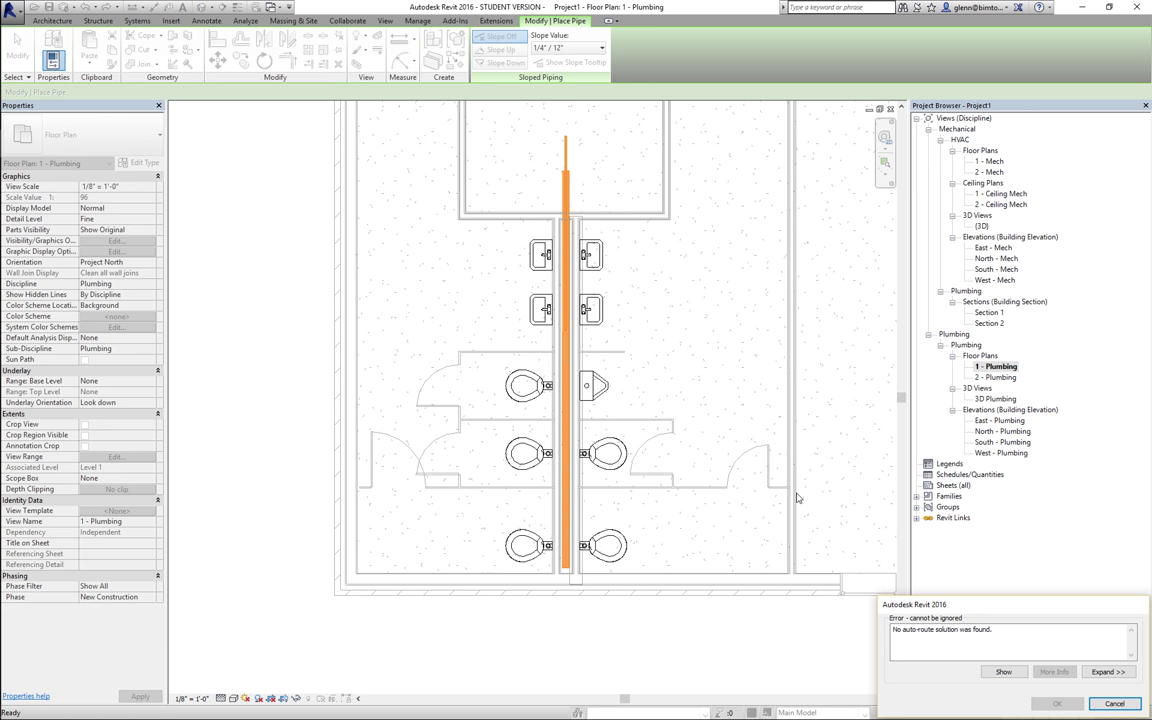
{"action": "left_click", "coordinate": [1106, 705]}
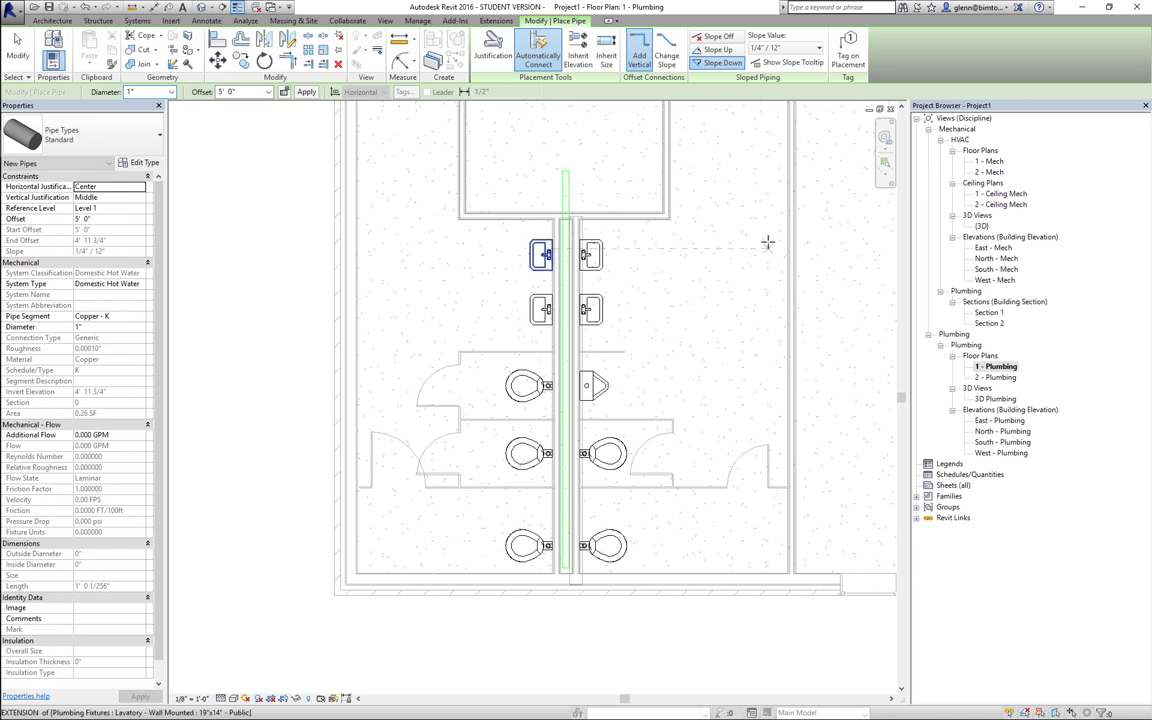
Turn off Automatically Connect for the new pipe.
{"action": "left_click", "coordinate": [544, 57]}
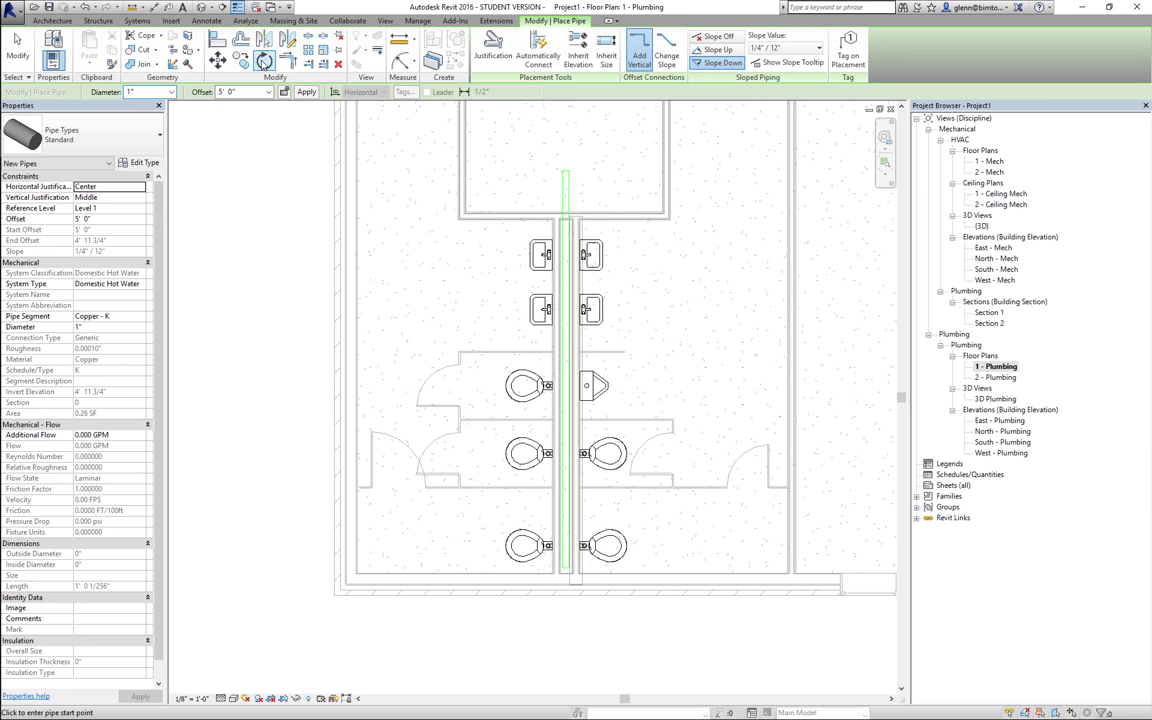
Draw the 1" hot water pipe about 10' 6" long in the chase, along the sanitary pipe's left edge and up past the lavatories.
{"action": "left_click", "coordinate": [137, 20]}
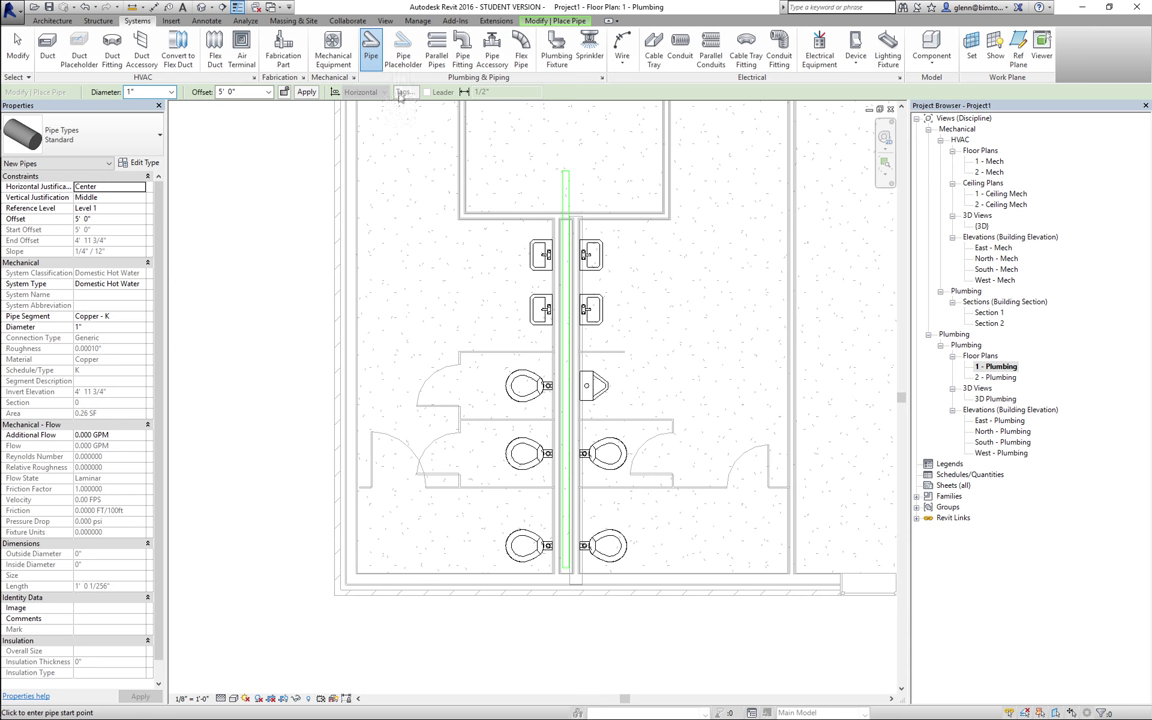
{"action": "left_click", "coordinate": [372, 58]}
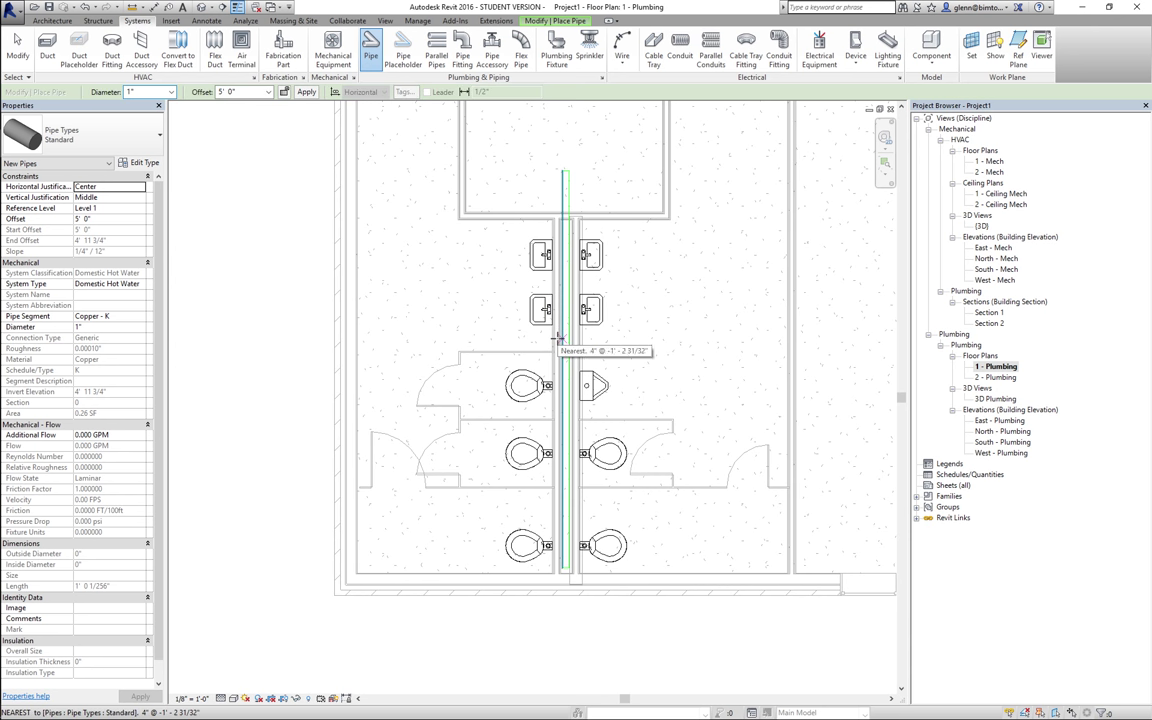
{"action": "left_click", "coordinate": [561, 341]}
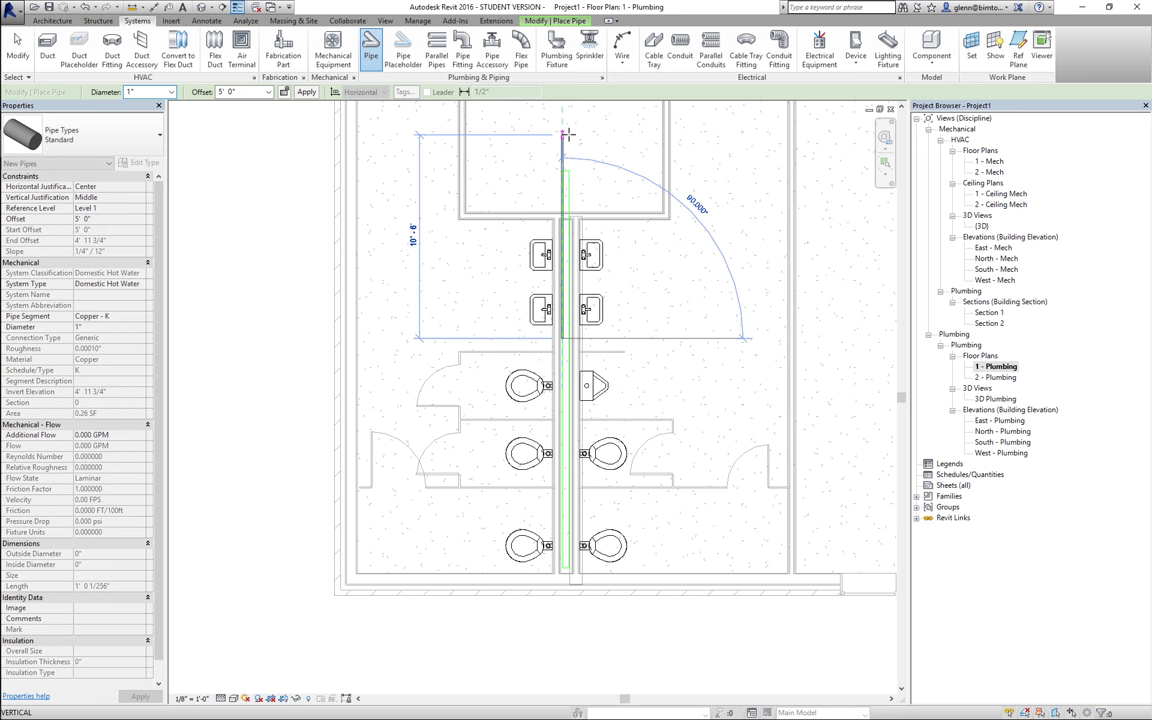
{"action": "left_click", "coordinate": [563, 133]}
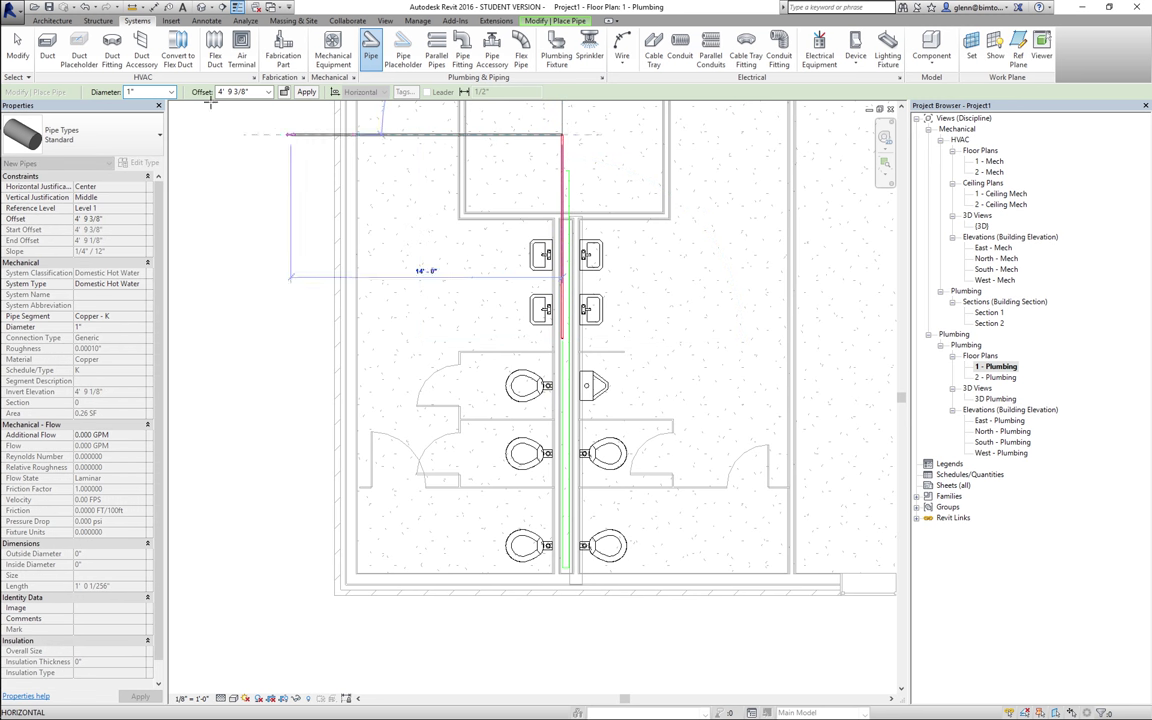
{"action": "left_click", "coordinate": [21, 55]}
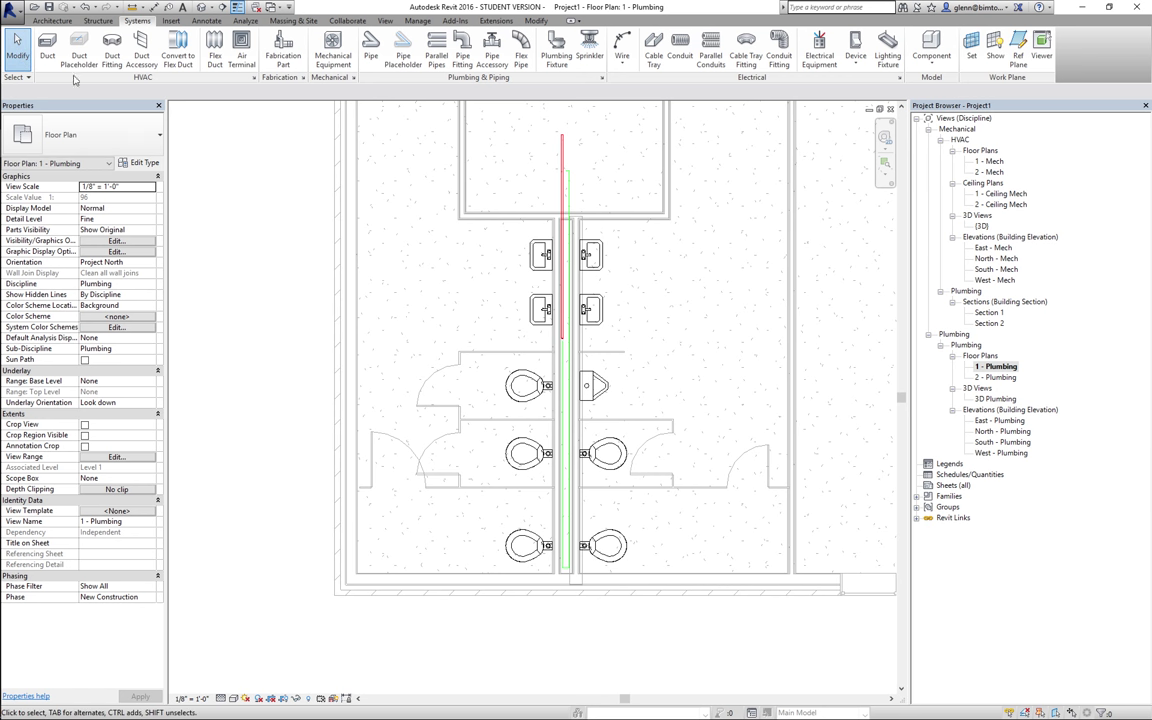
Start a new pipe with its system type set to Domestic Cold Water.
{"action": "left_click", "coordinate": [371, 47]}
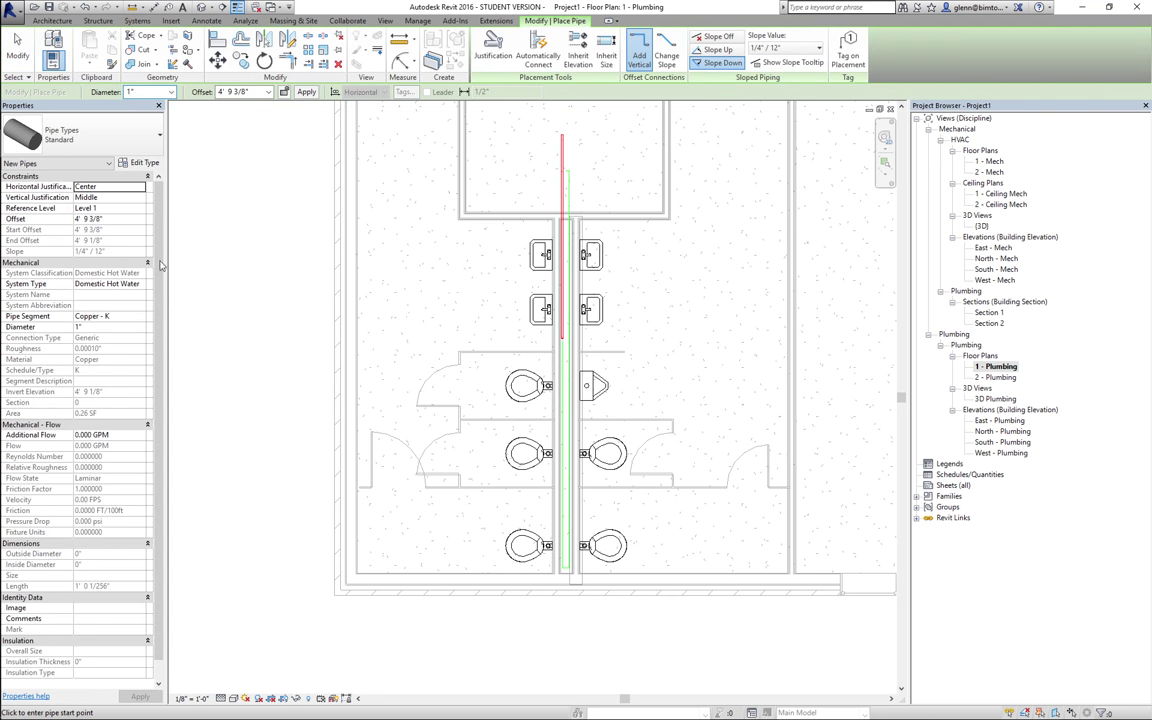
{"action": "left_click", "coordinate": [140, 284]}
{"action": "left_click", "coordinate": [140, 284]}
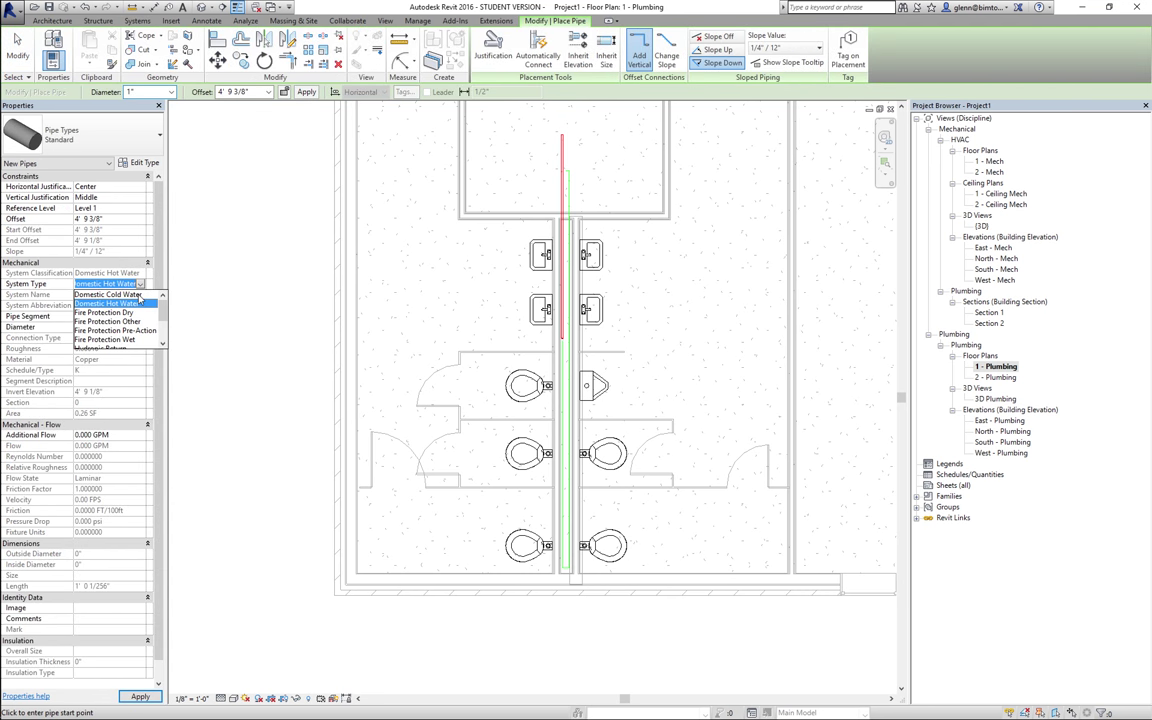
{"action": "left_click", "coordinate": [139, 297]}
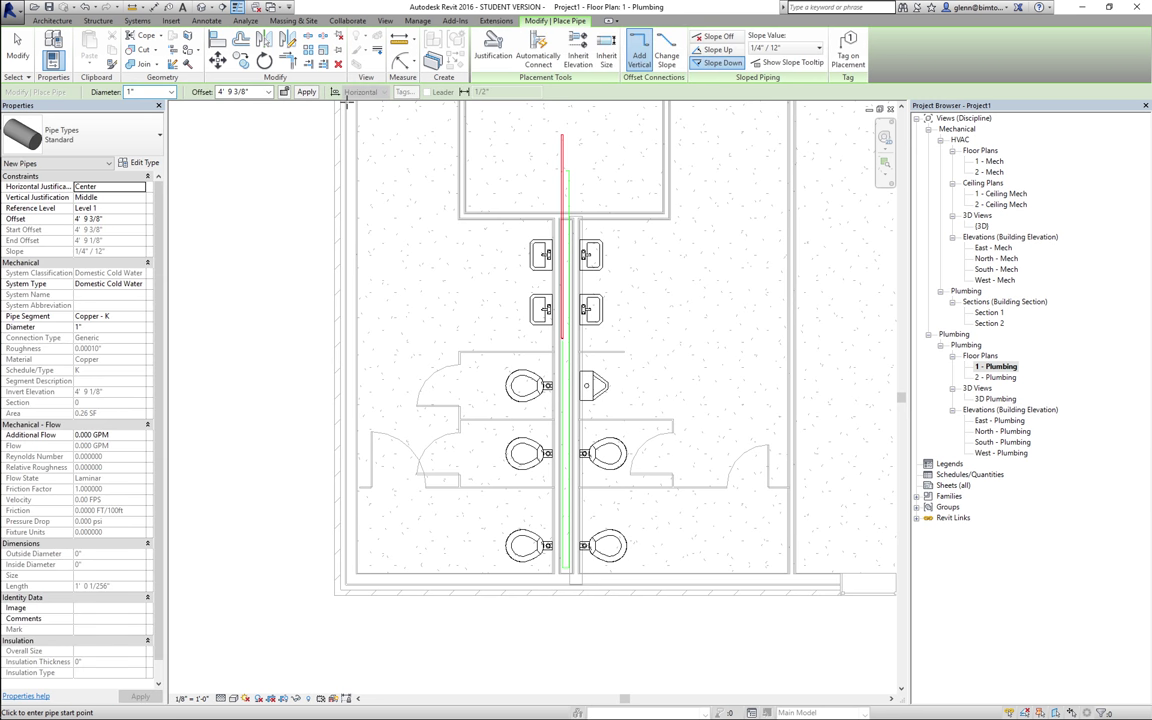
Set the cold water pipe's offset to 6' 0" and turn its slope off.
{"action": "left_click", "coordinate": [232, 91]}
{"action": "type", "text": "6"}
{"action": "key", "text": "Return"}
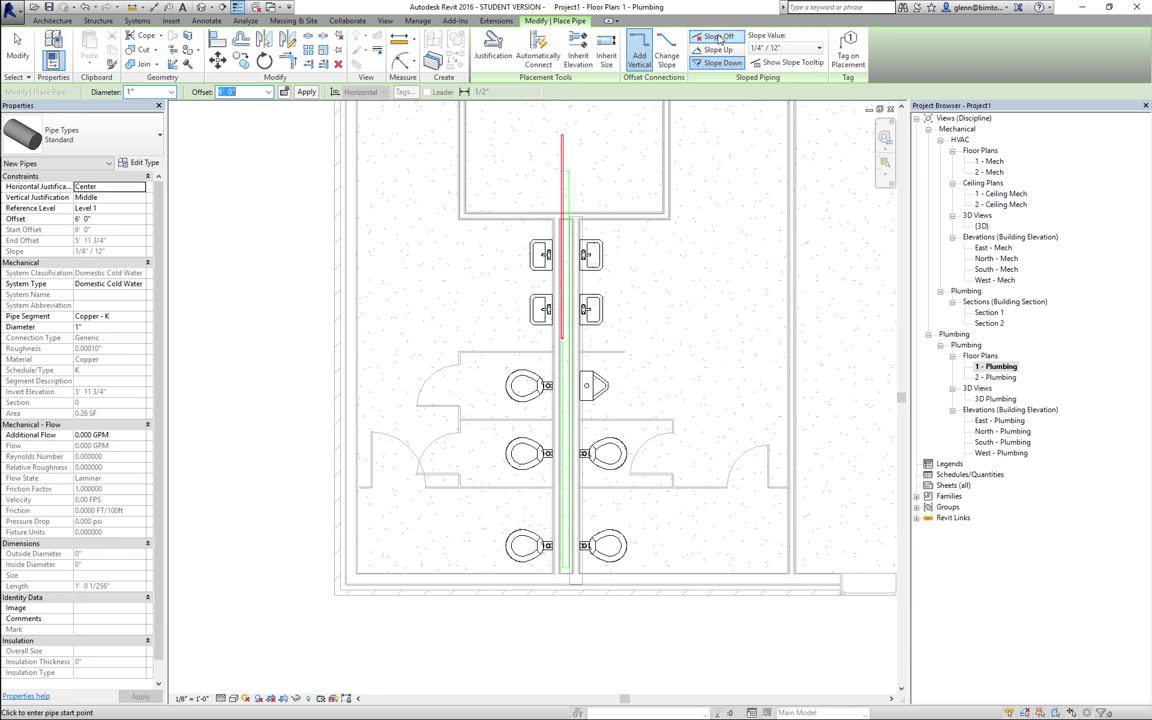
{"action": "left_click", "coordinate": [716, 37]}
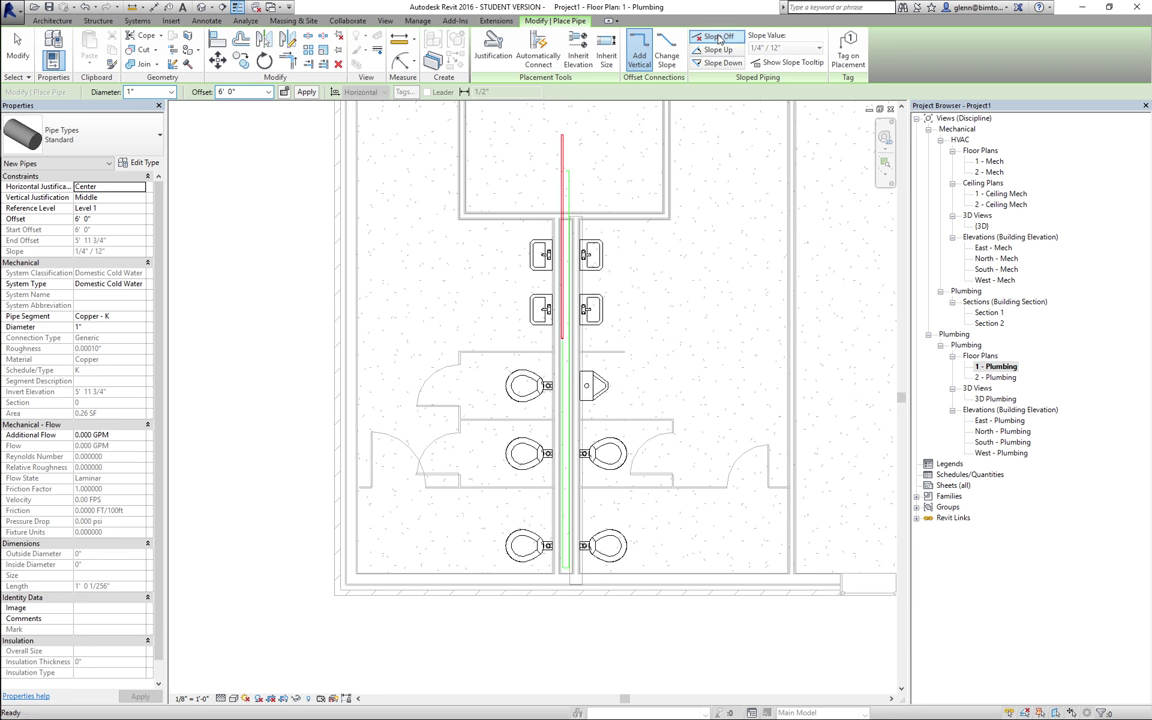
Draw the cold water pipe in the chase parallel to the hot water pipe, with its ends aligned to the hot water pipe's ends.
{"action": "left_click", "coordinate": [567, 337]}
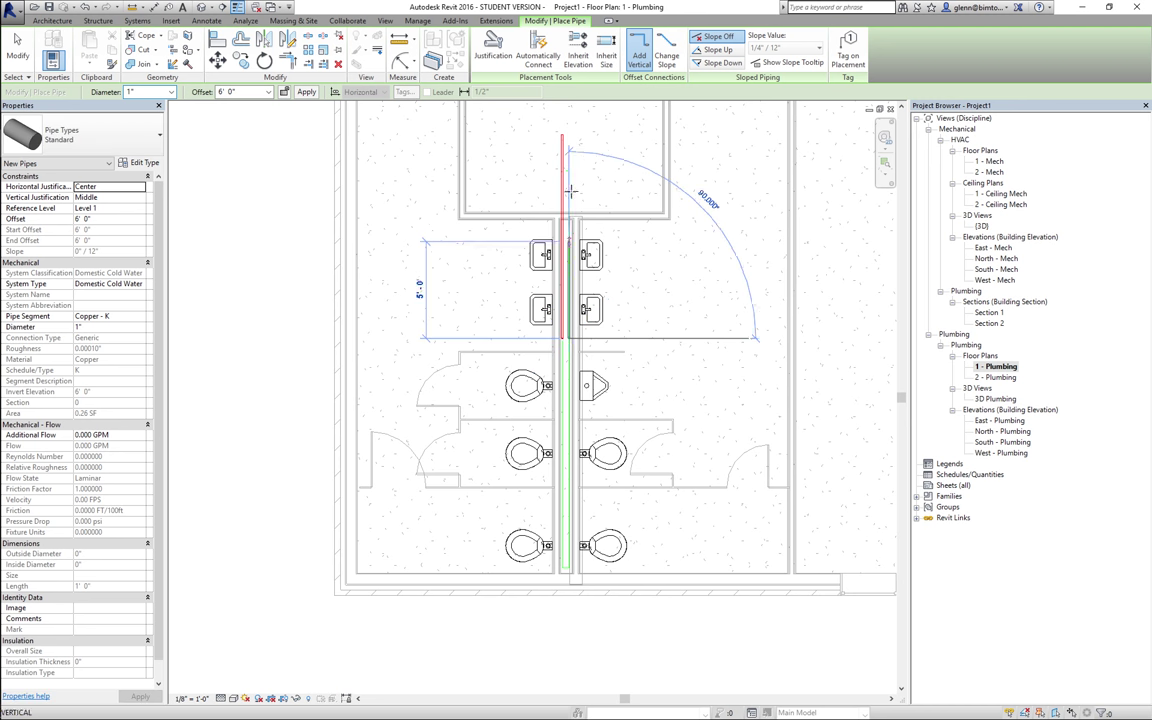
{"action": "left_click", "coordinate": [571, 140]}
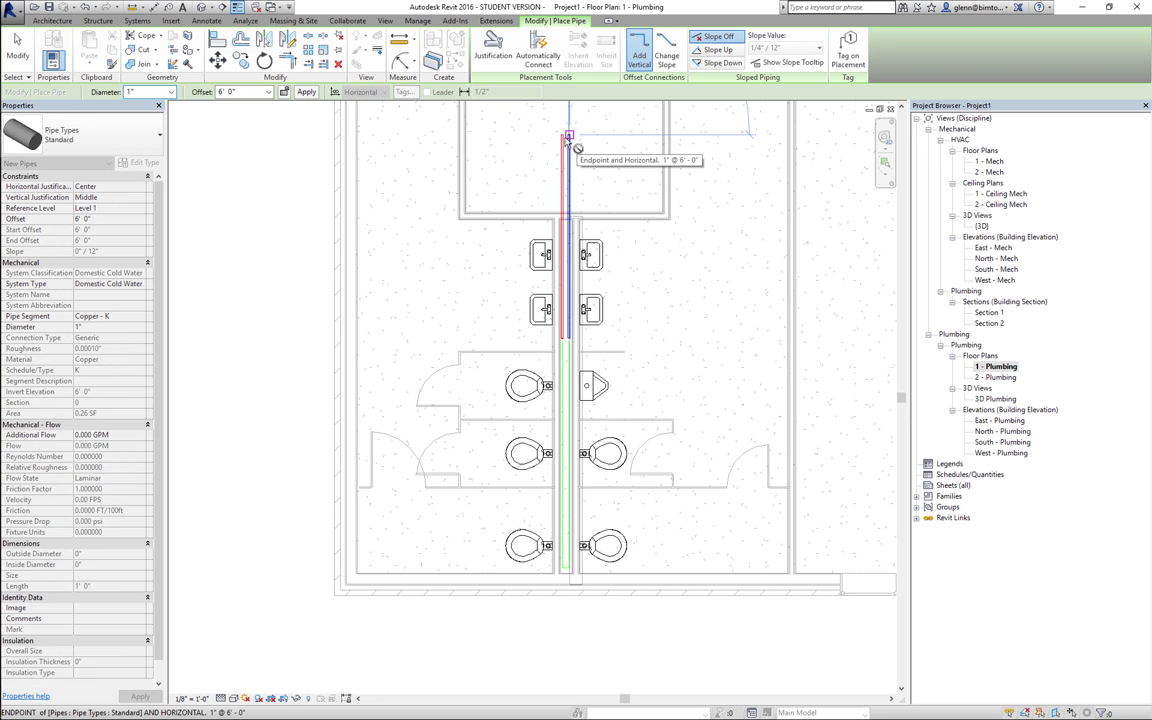
{"action": "left_click", "coordinate": [20, 48]}
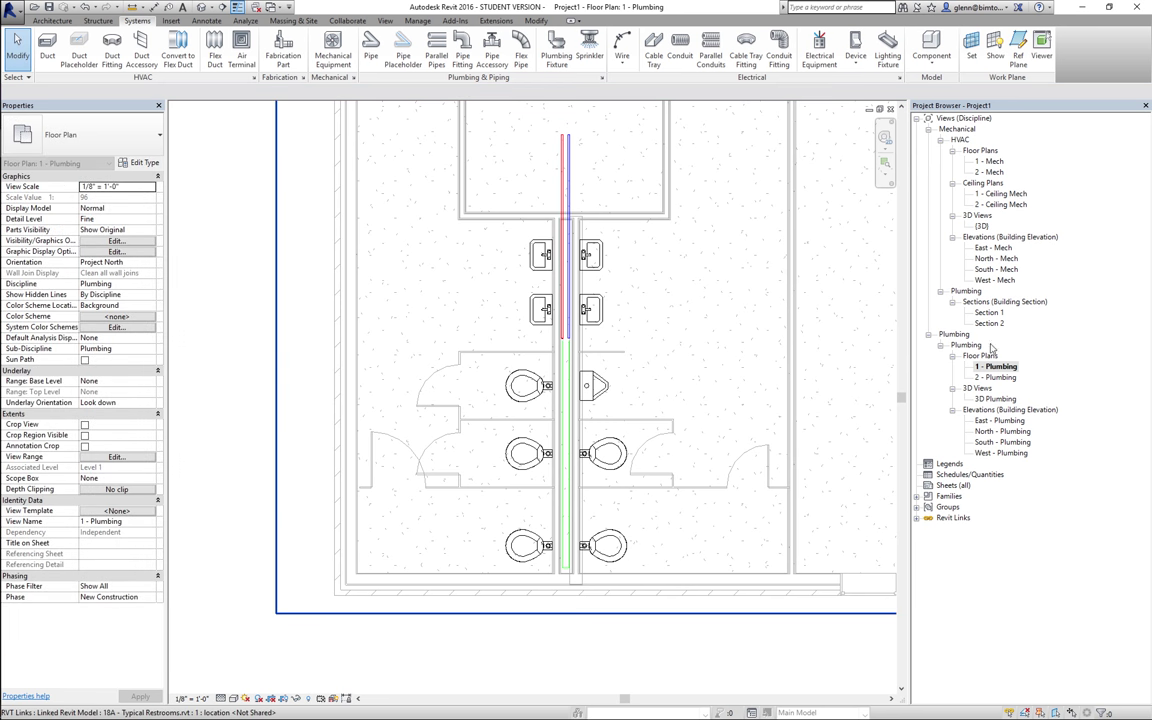
In Section 2, level the sloped hot water pipe by setting its lower end's elevation to 5' 0".
{"action": "double_click", "coordinate": [989, 323]}
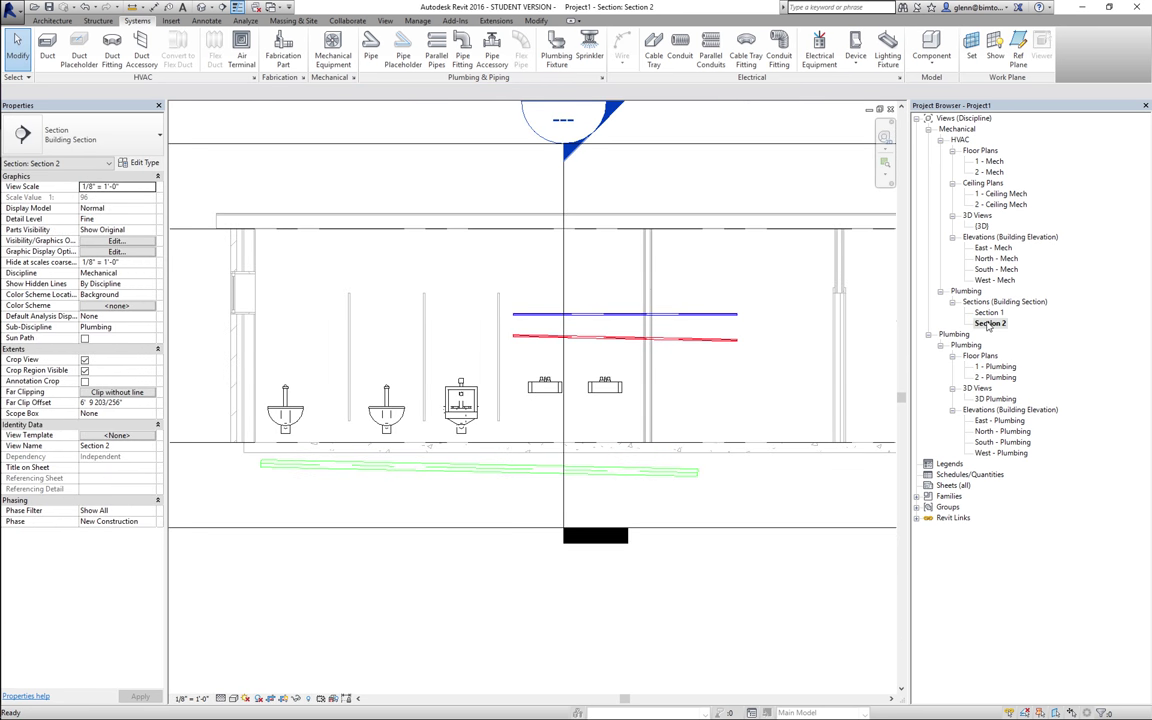
{"action": "left_click", "coordinate": [716, 340]}
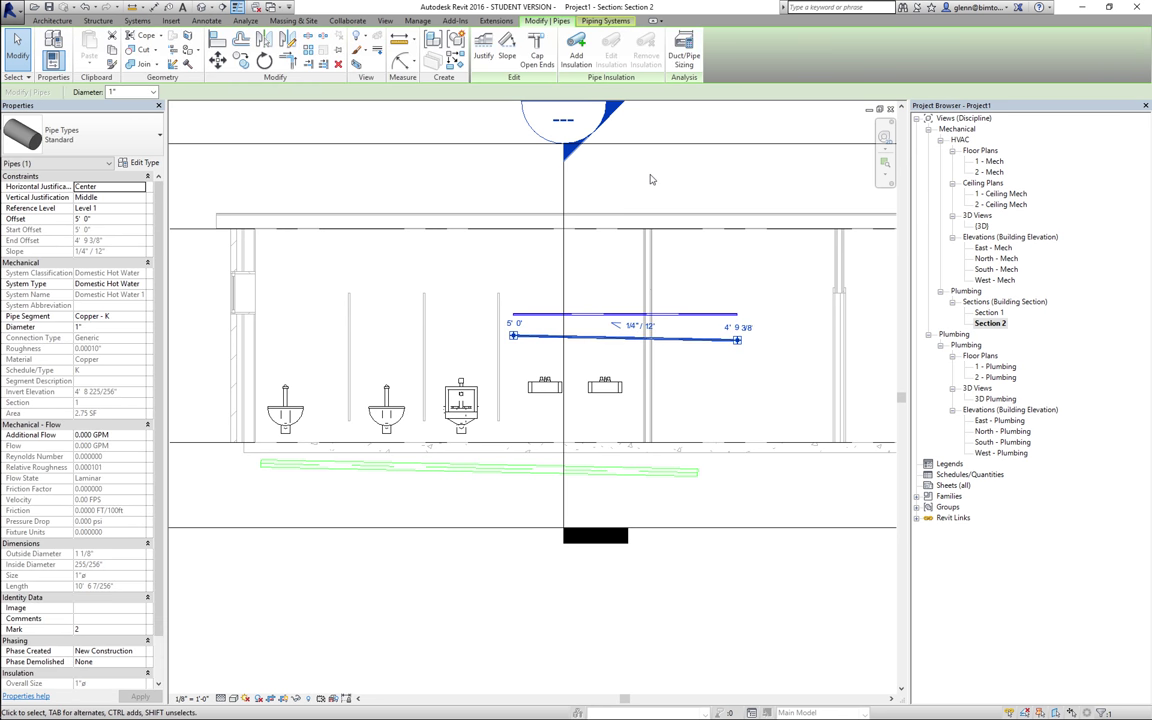
{"action": "left_click", "coordinate": [739, 327]}
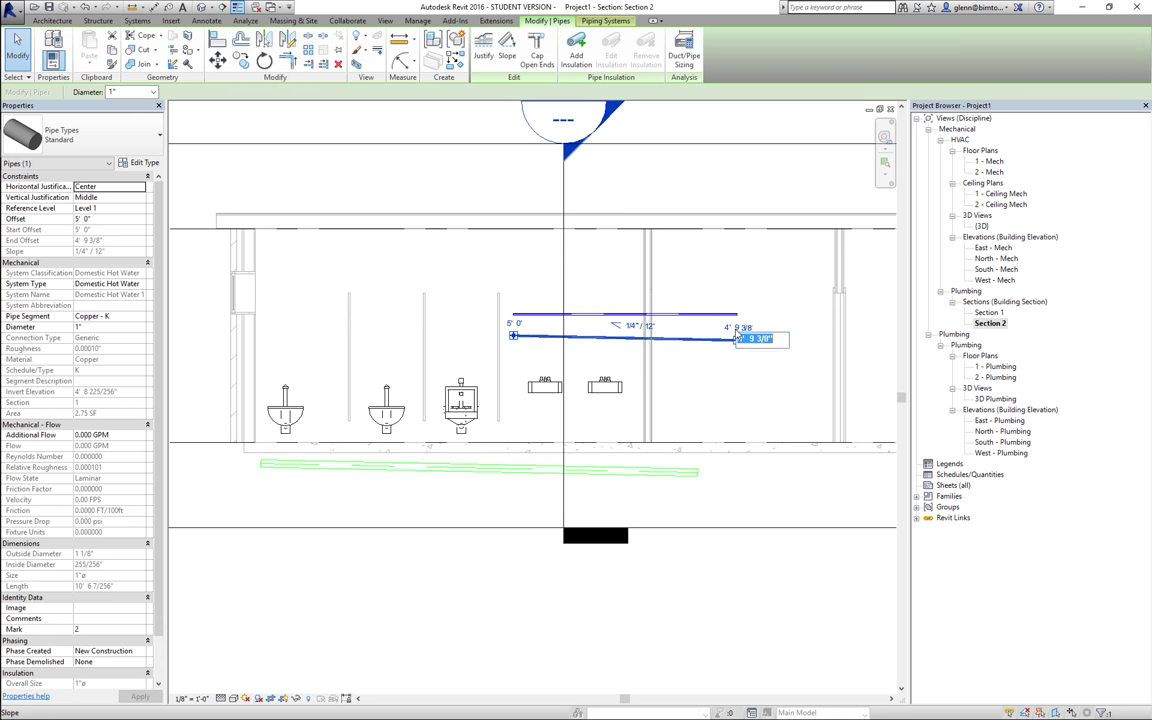
{"action": "type", "text": "5 0"}
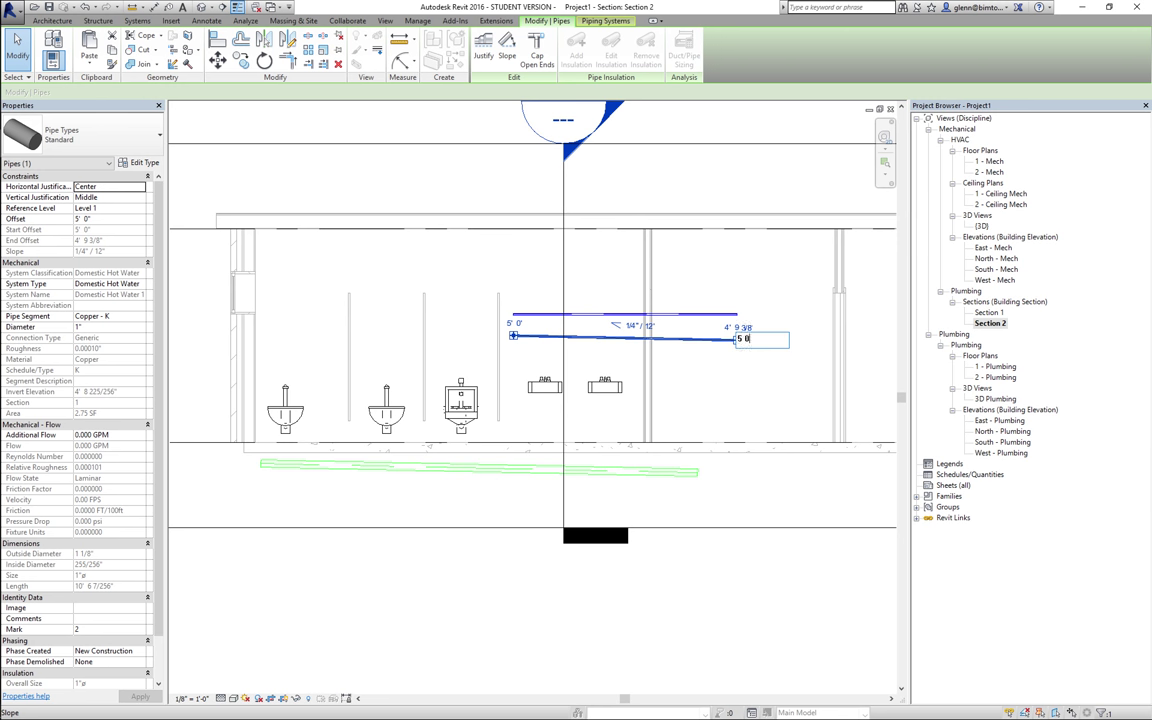
{"action": "key", "text": "Return"}
{"action": "left_click", "coordinate": [740, 385]}
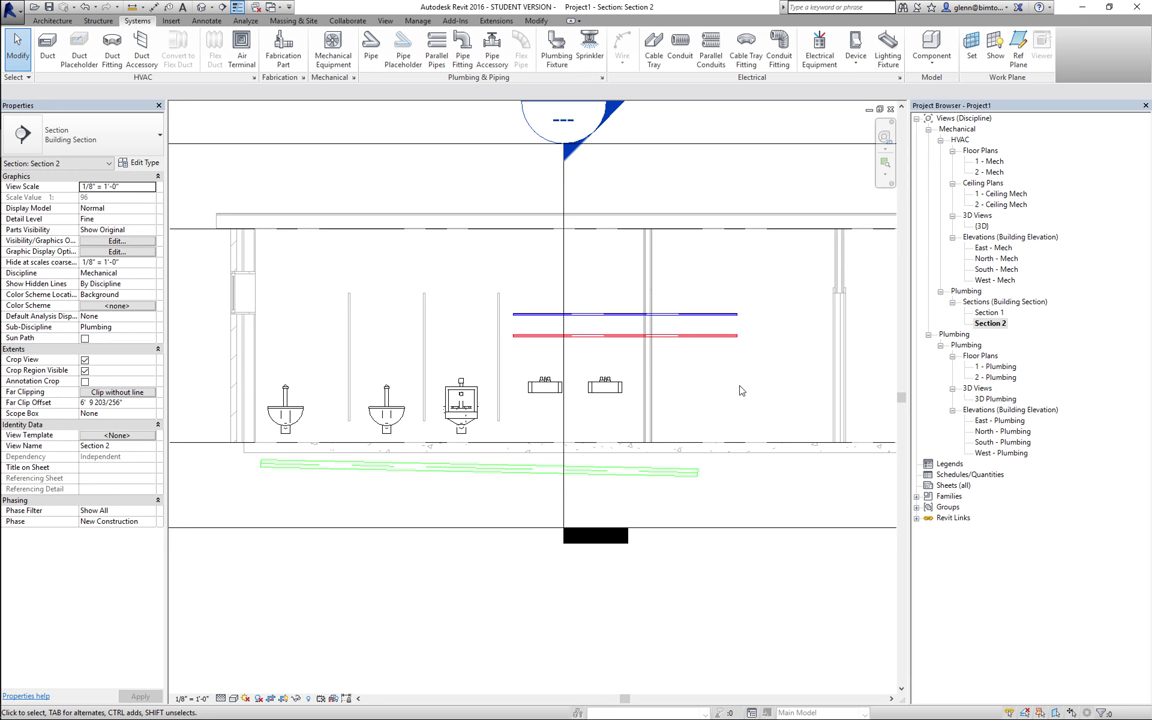
Shorten the hot water pipe to about 9' 6" by pulling back its end beyond the lavatories.
{"action": "left_click", "coordinate": [725, 336]}
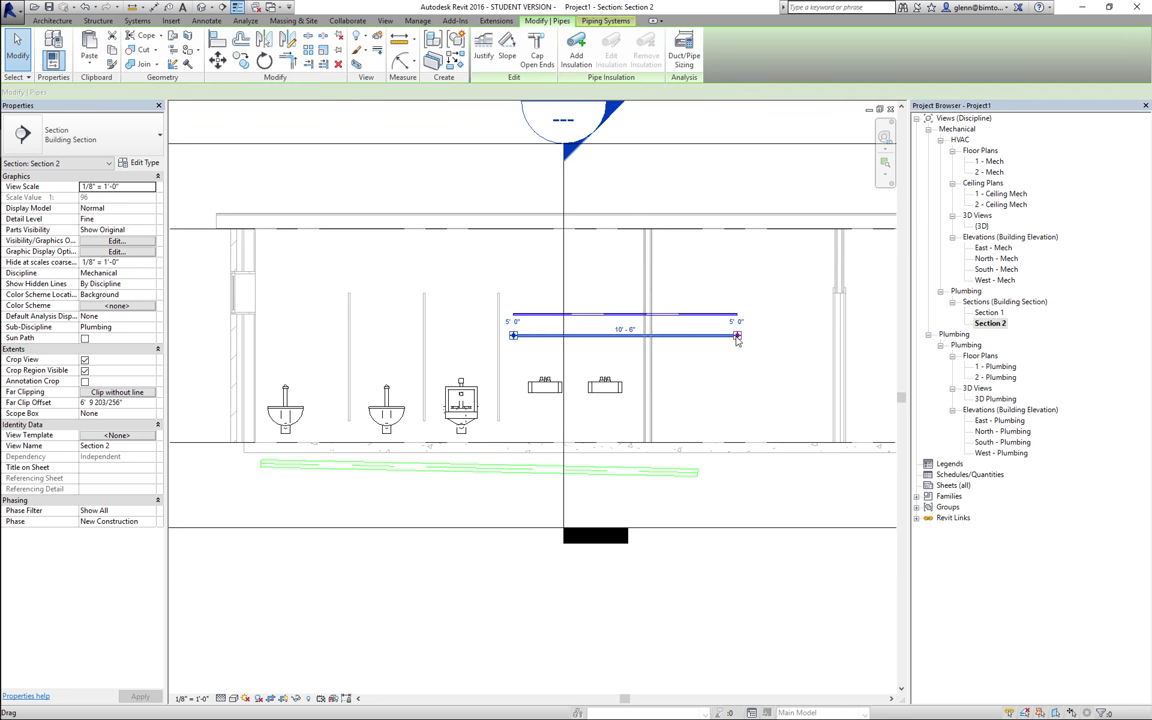
{"action": "key", "text": "Escape"}
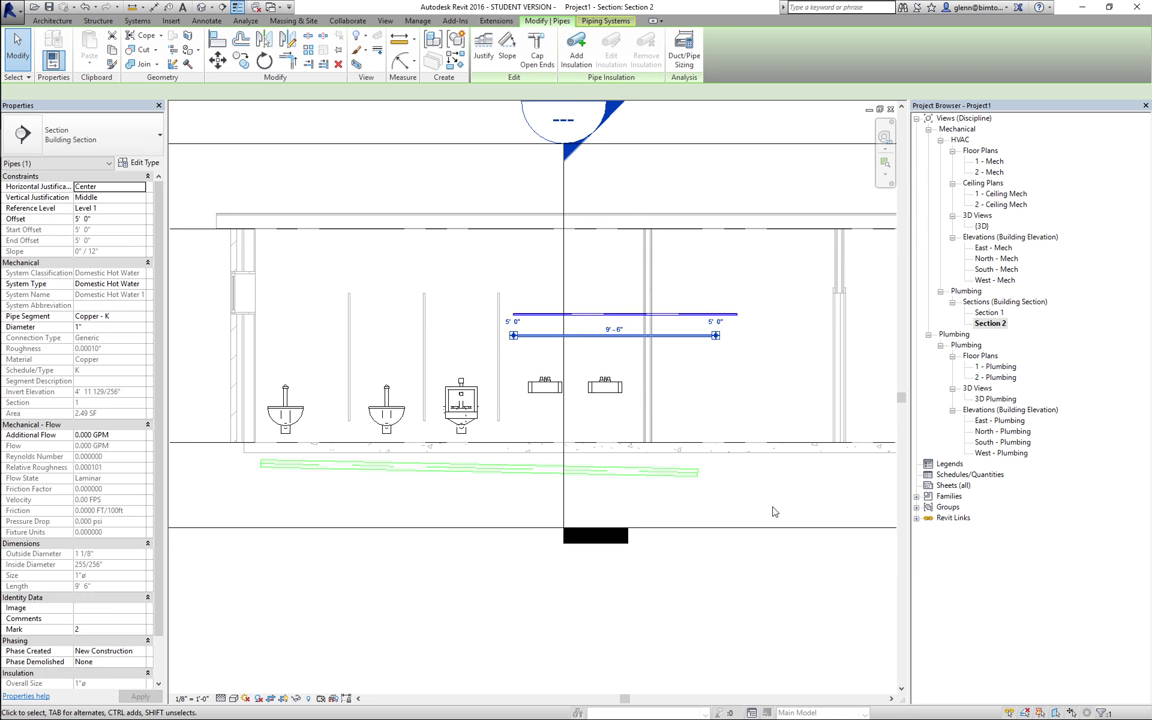
{"action": "key", "text": "Escape"}
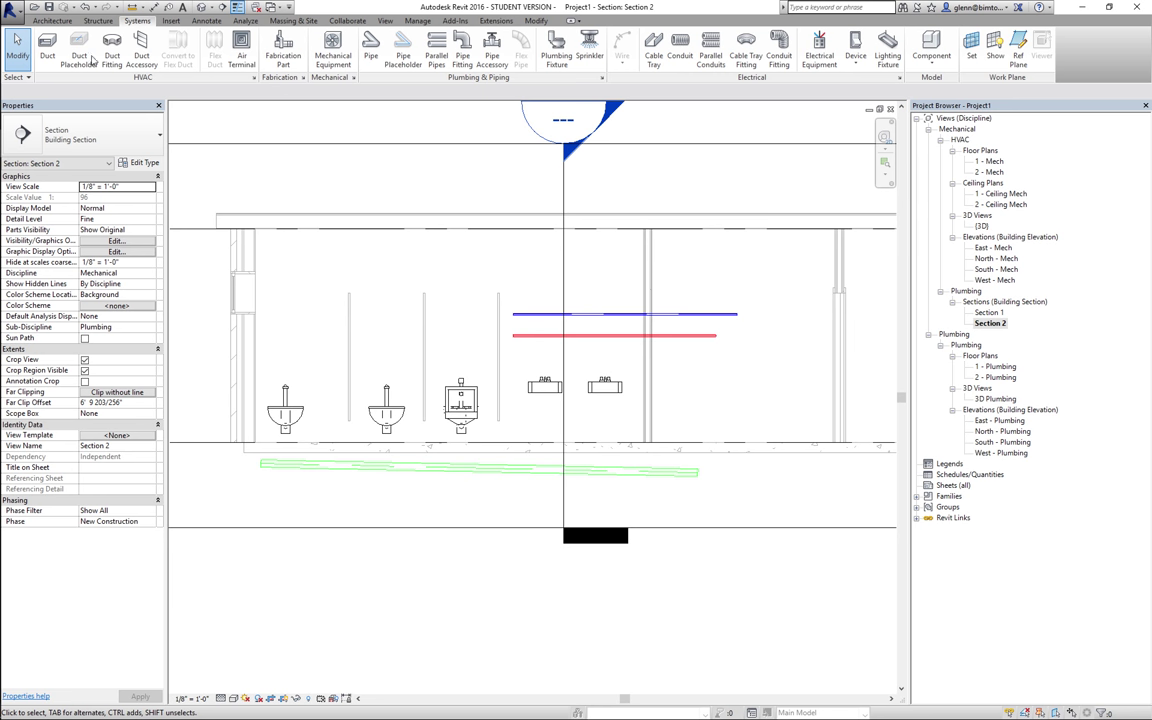
Draw a vertical 1" cold water pipe from the main's end beyond the lavatories down below the floor to an offset of about -6' 6".
{"action": "left_click", "coordinate": [372, 55]}
{"action": "mouse_move", "coordinate": [3, 316]}
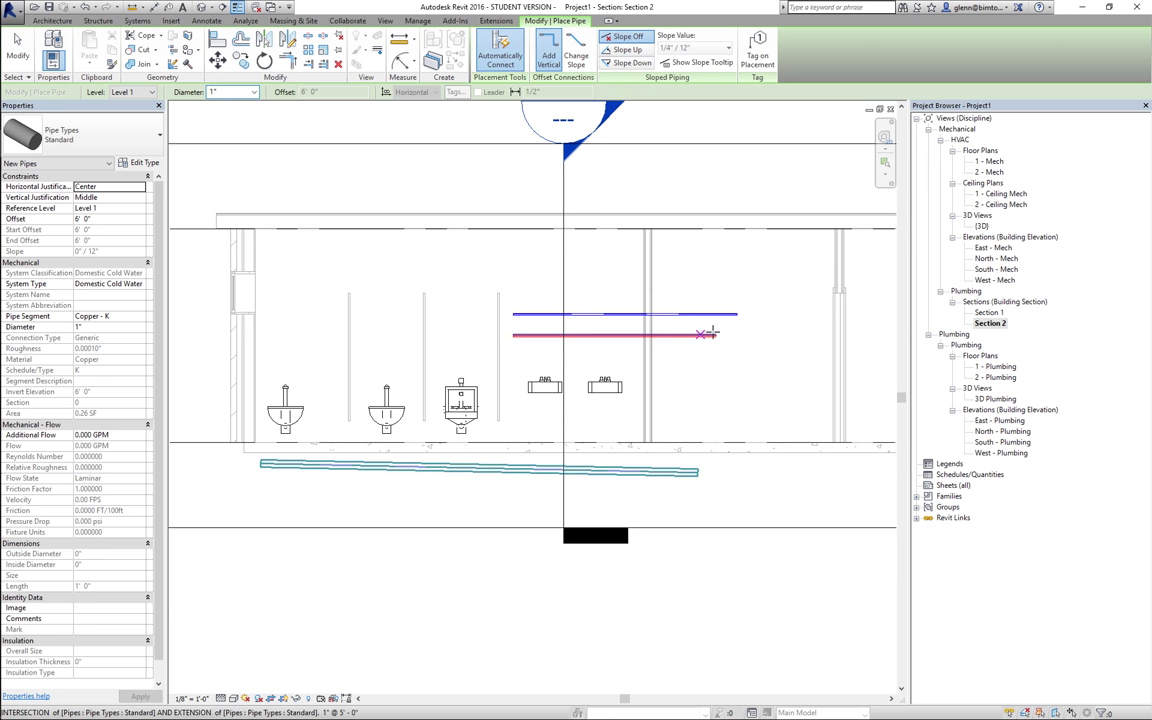
{"action": "left_click", "coordinate": [737, 314]}
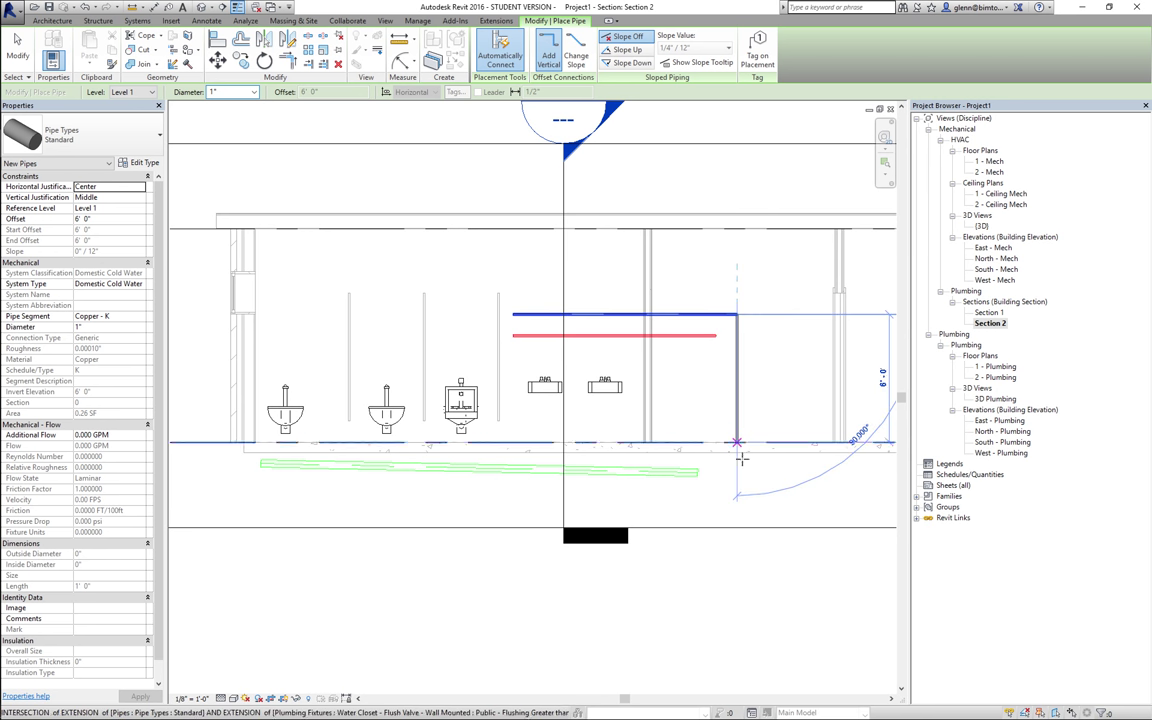
{"action": "left_click", "coordinate": [738, 579]}
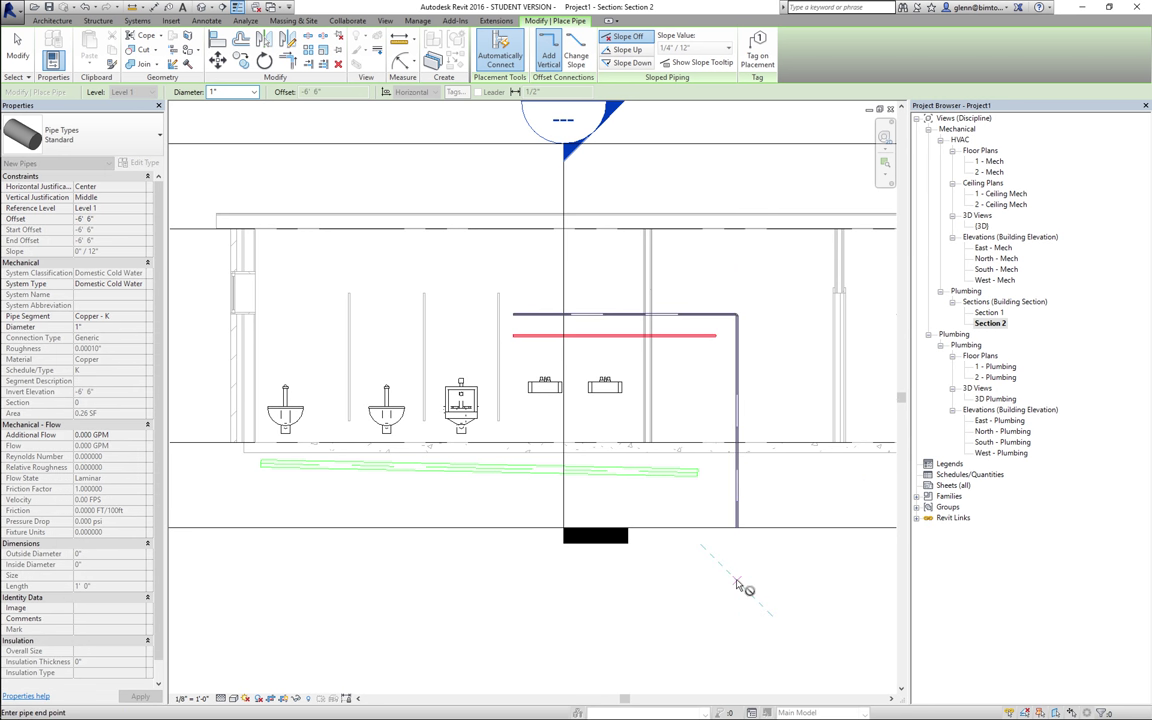
{"action": "left_click", "coordinate": [18, 45]}
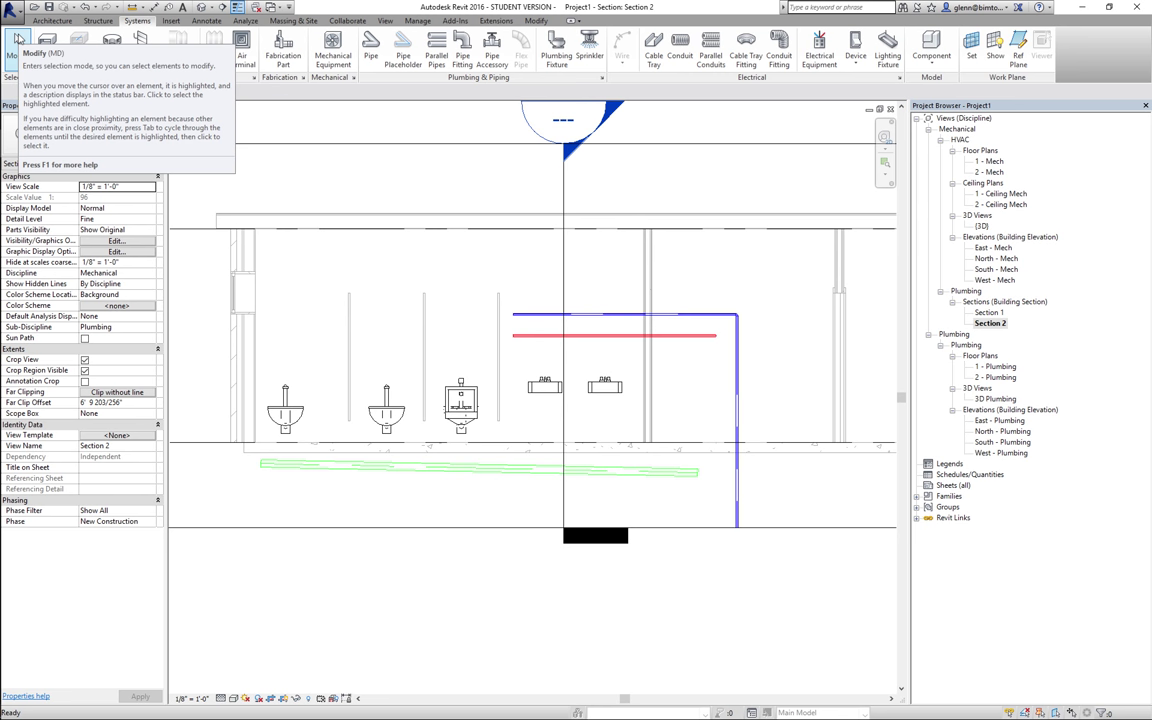
Convert the elbow between the horizontal and vertical cold water pipes into a tee with its open outlet facing up.
{"action": "left_click", "coordinate": [884, 136]}
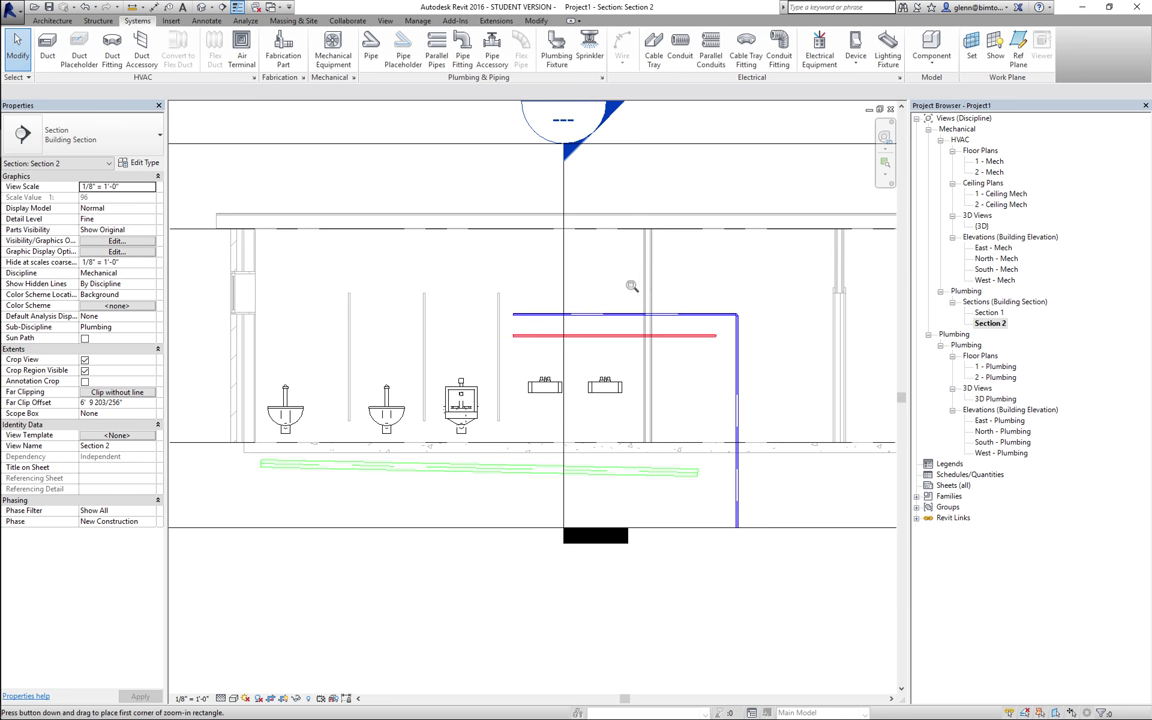
{"action": "left_click_drag", "start_coordinate": [561, 248], "coordinate": [726, 350]}
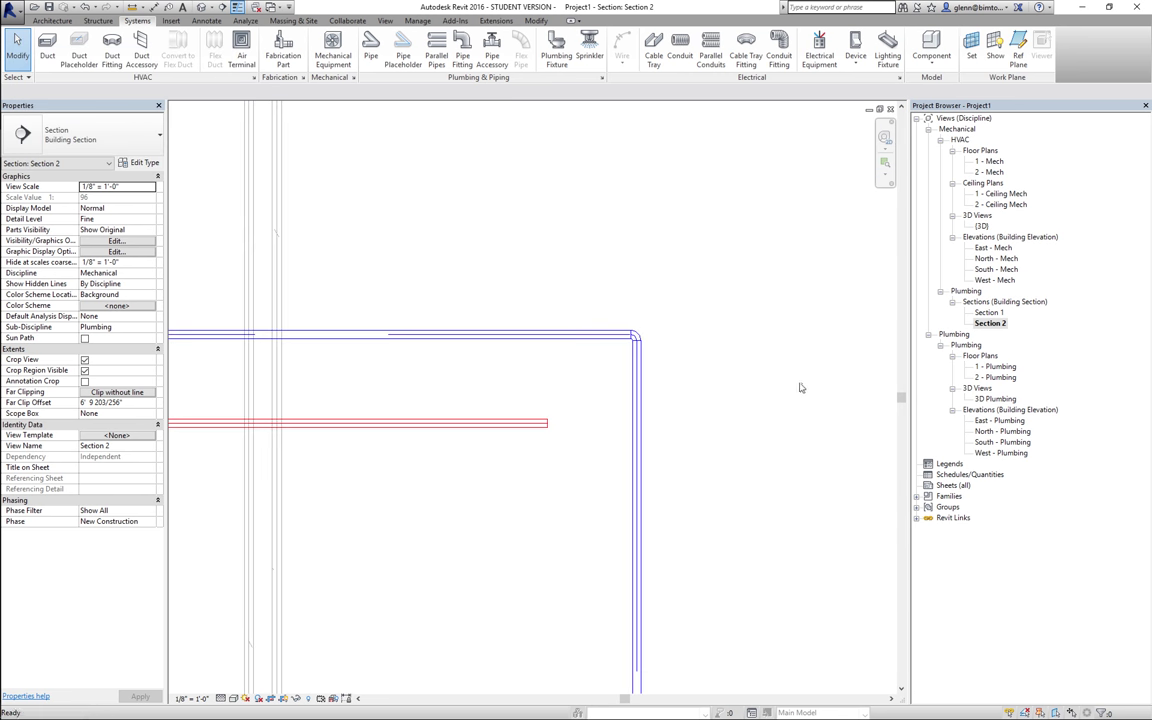
{"action": "left_click", "coordinate": [636, 337]}
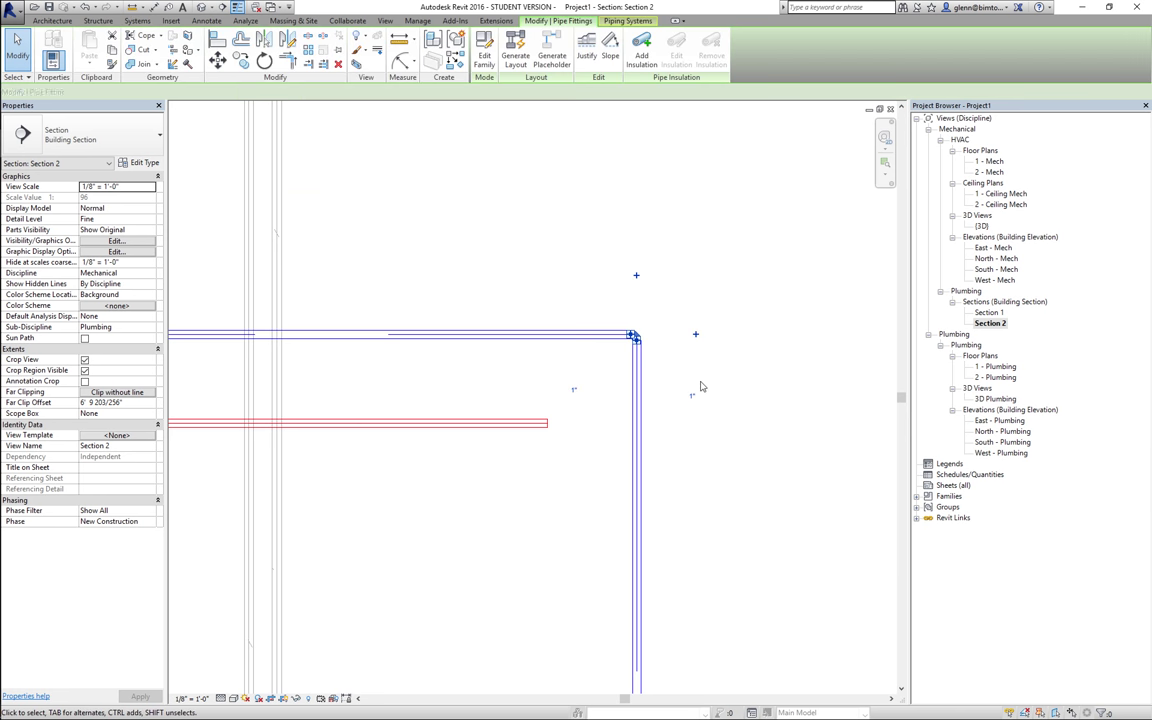
{"action": "left_click", "coordinate": [637, 277]}
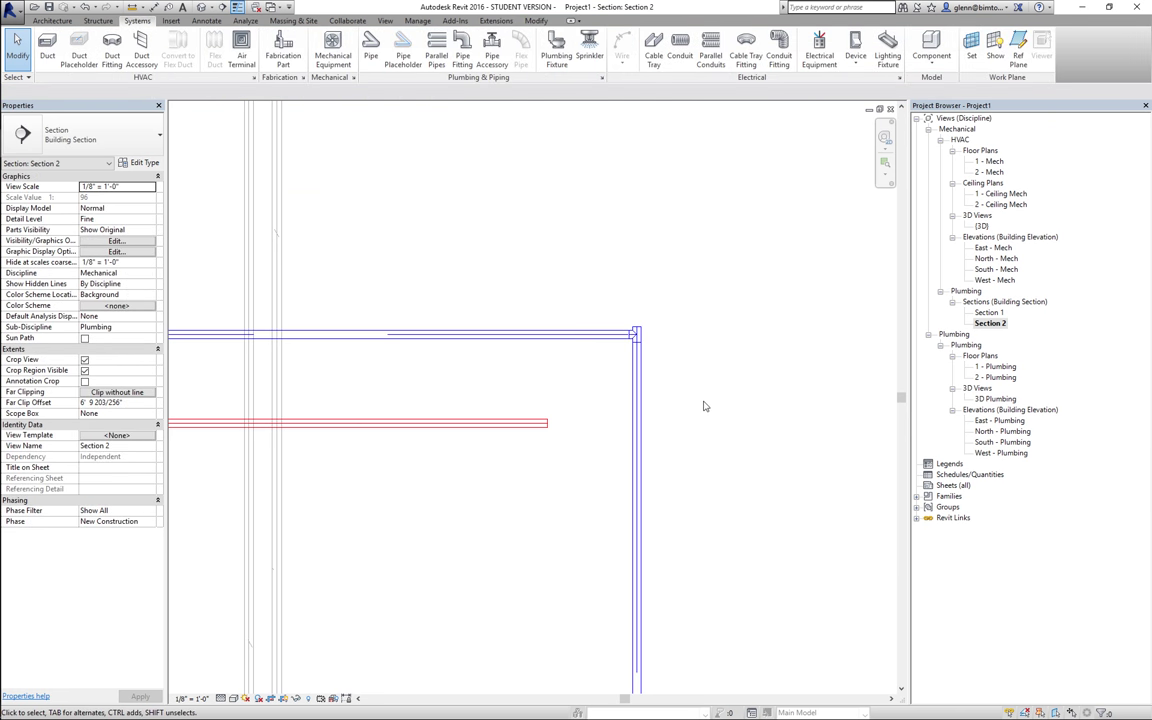
Draw a vertical 1" cold water pipe from the tee's open outlet up to an offset of about 8' 3".
{"action": "left_click", "coordinate": [368, 48]}
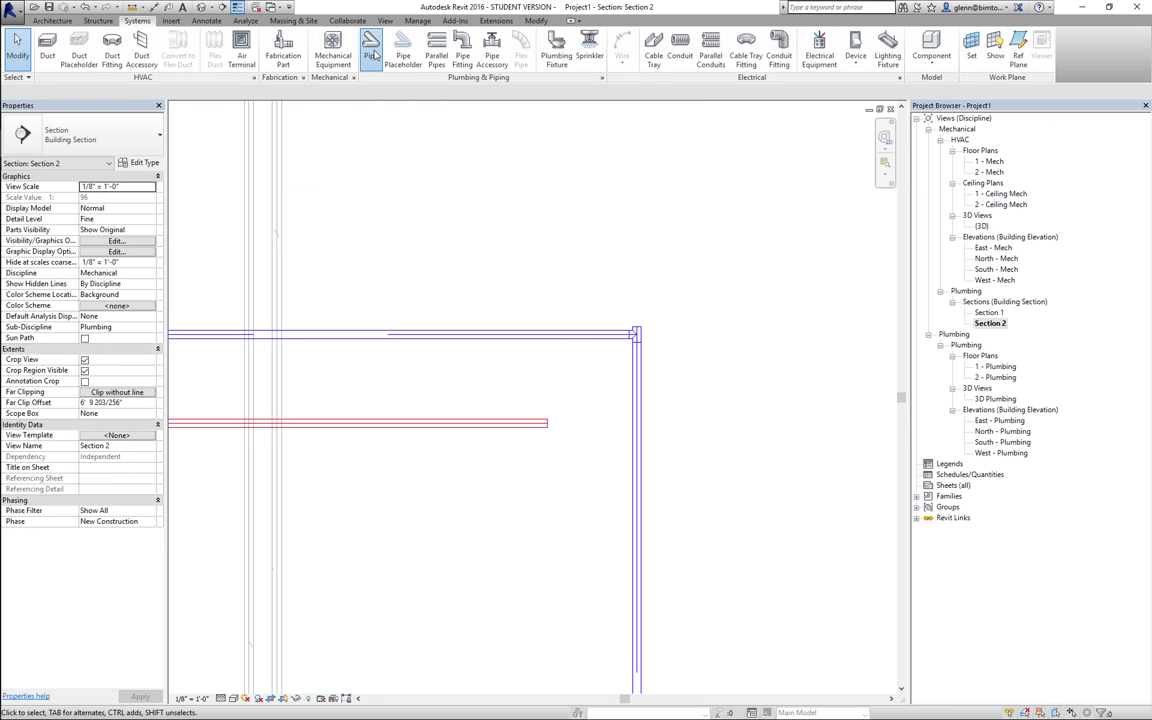
{"action": "left_click", "coordinate": [635, 330]}
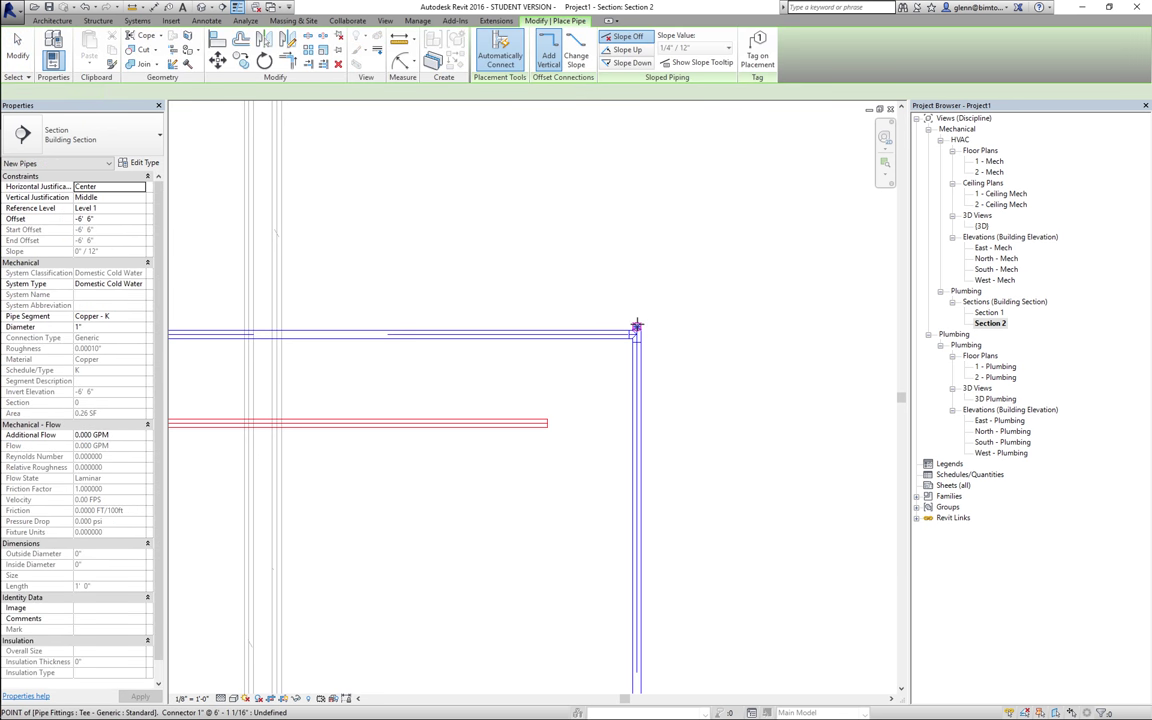
{"action": "left_click", "coordinate": [636, 140]}
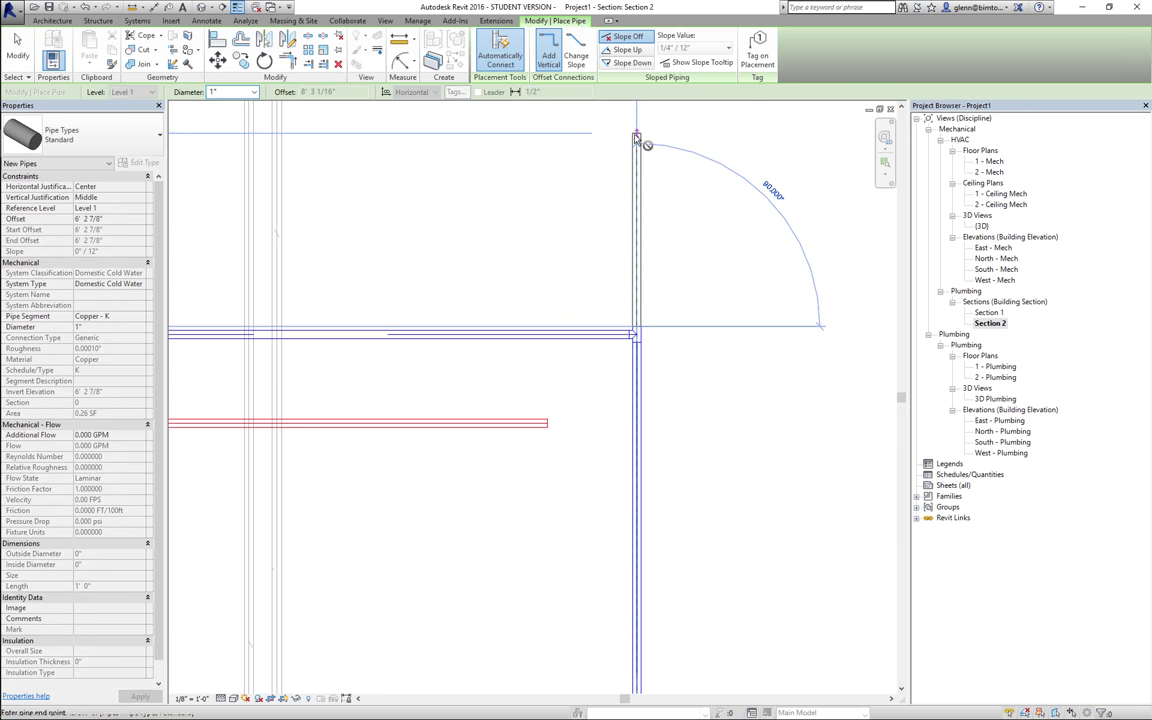
{"action": "left_click", "coordinate": [17, 52]}
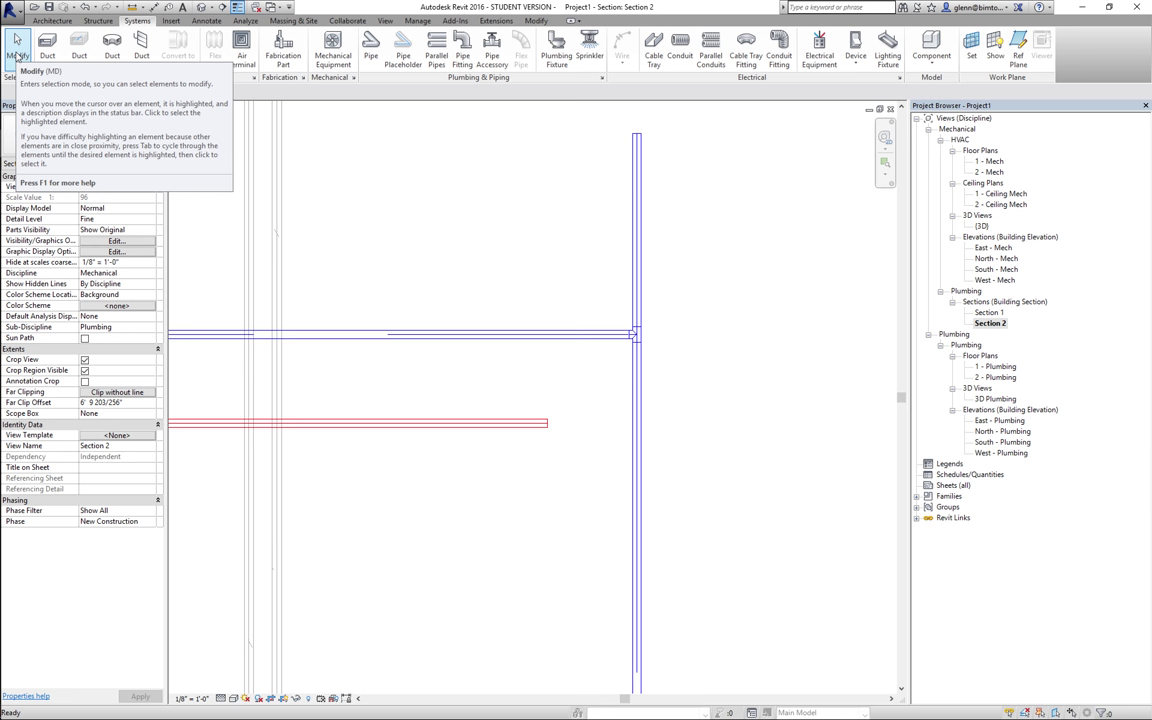
Examine the restroom fixtures and the hot, cold and sanitary pipes up close in the default 3D view.
{"action": "left_click", "coordinate": [201, 7]}
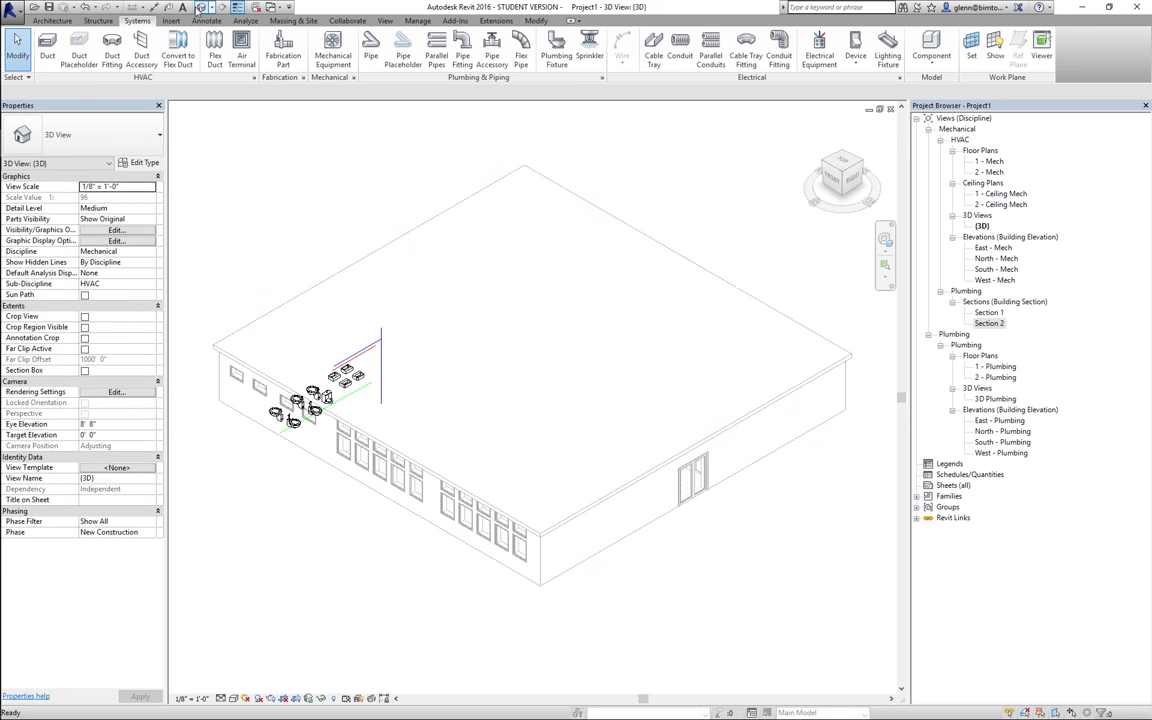
{"action": "left_click", "coordinate": [884, 265]}
{"action": "left_click_drag", "start_coordinate": [286, 286], "coordinate": [403, 407]}
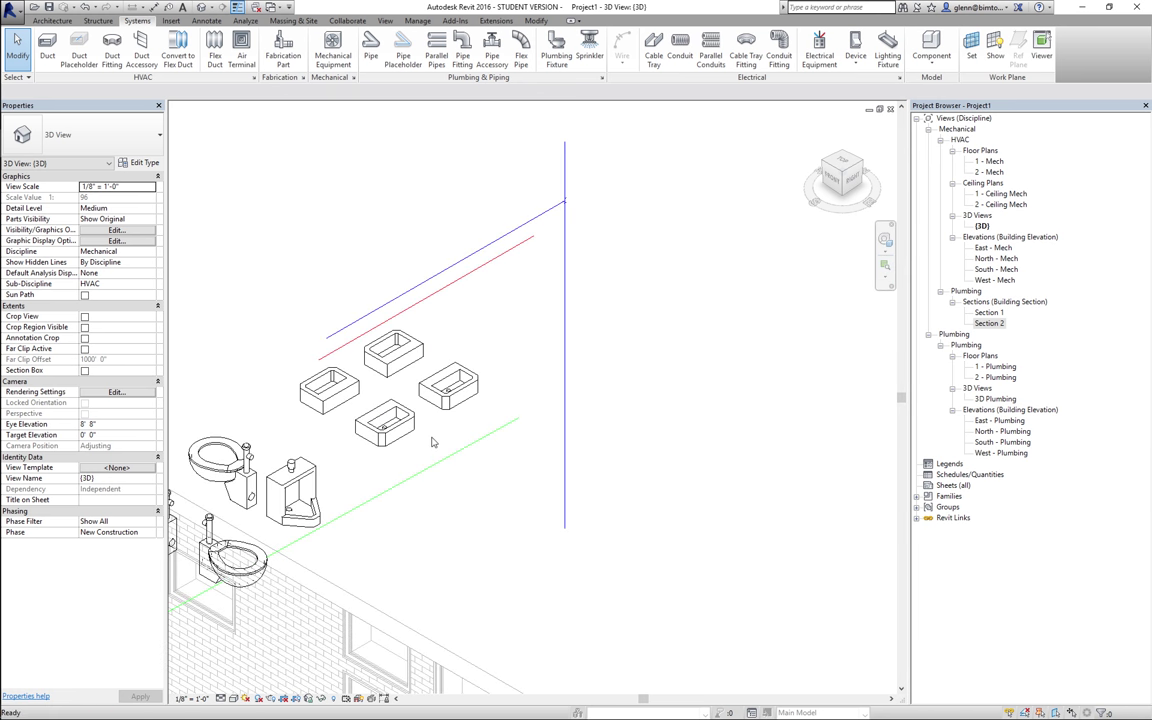
Set the default 3D view's detail level to Fine and open the Section 2 view.
{"action": "left_click", "coordinate": [221, 698]}
{"action": "left_click", "coordinate": [240, 688]}
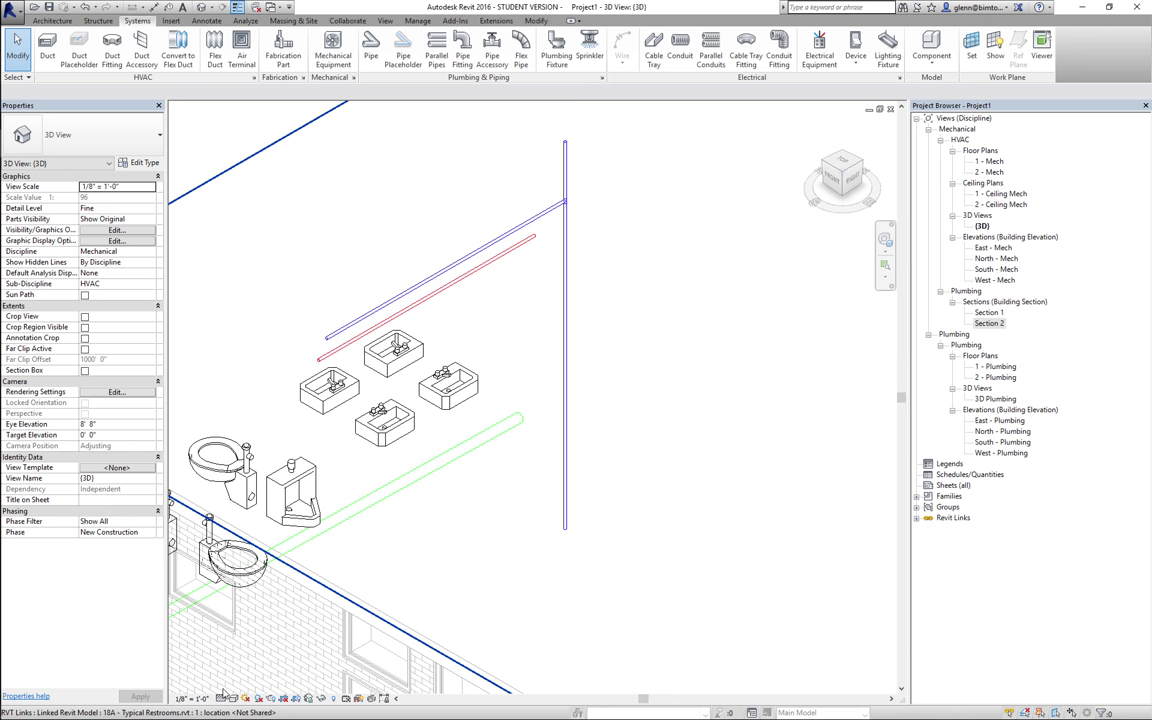
{"action": "double_click", "coordinate": [987, 324]}
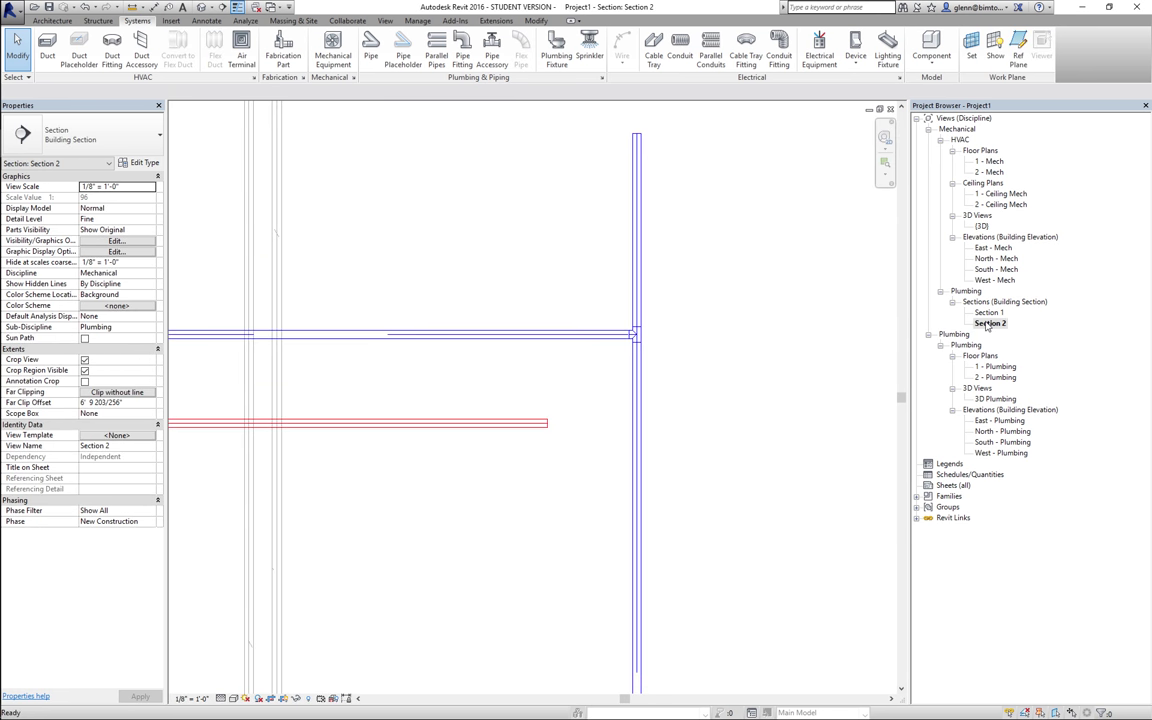
{"action": "left_click", "coordinate": [370, 45]}
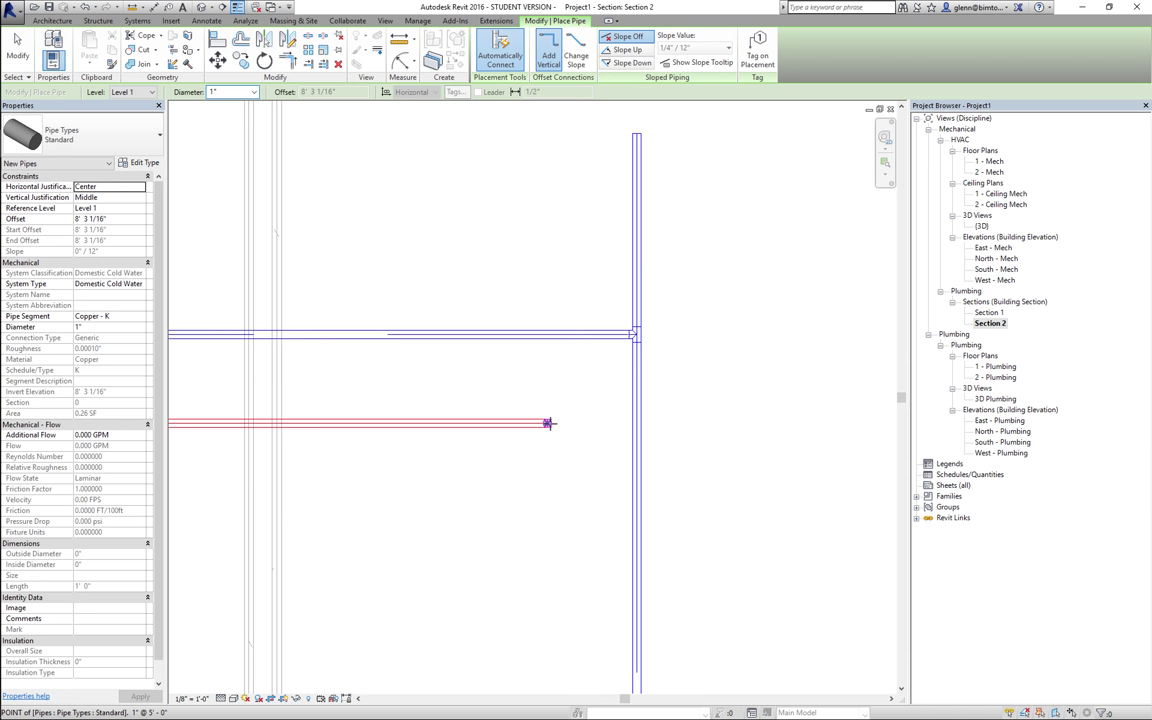
{"action": "left_click", "coordinate": [144, 285]}
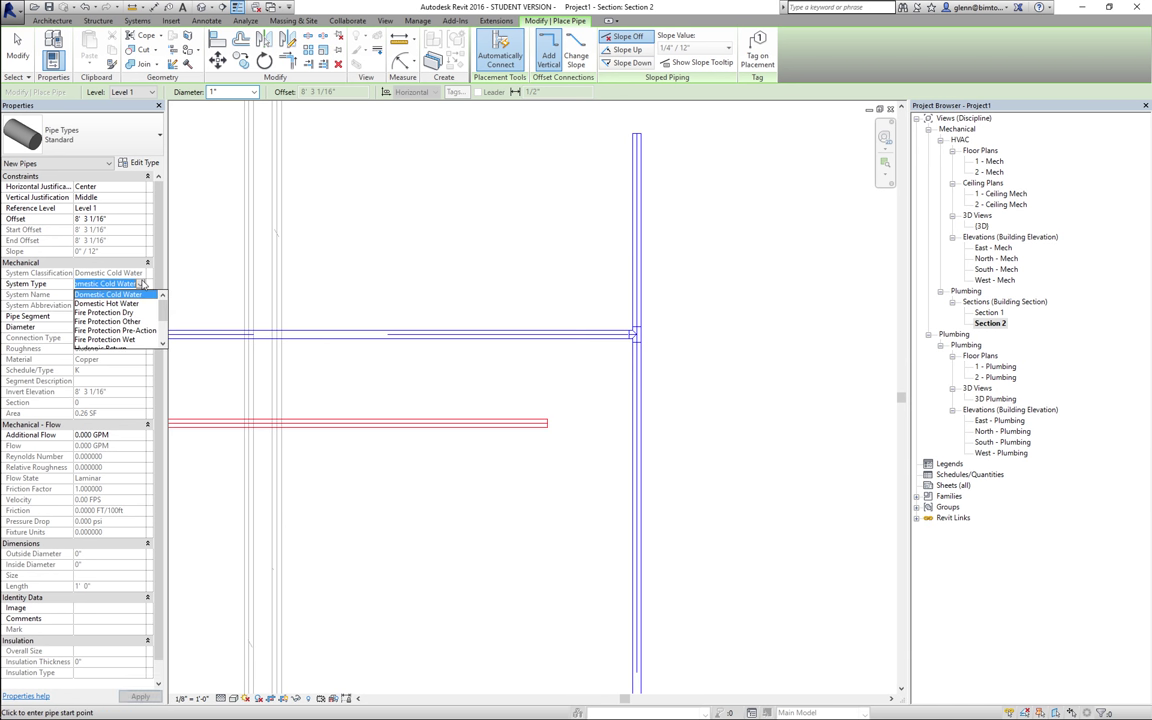
{"action": "key", "text": "Escape"}
{"action": "key", "text": "Escape"}
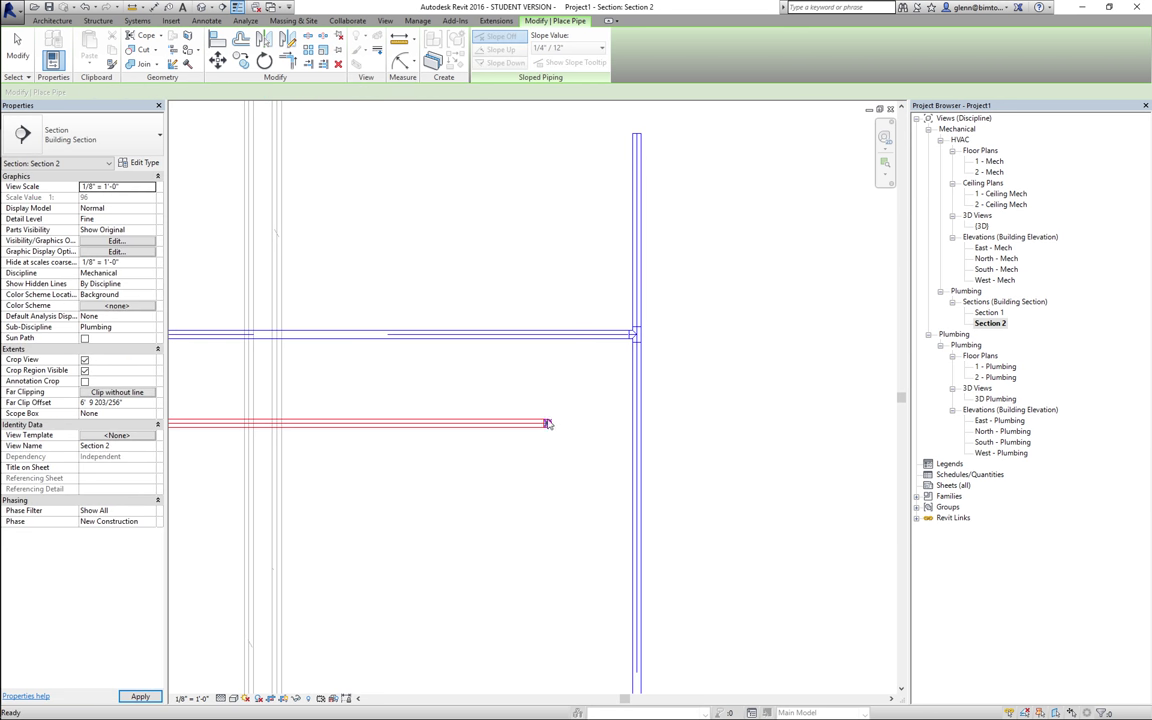
Draw a vertical 1" hot water pipe from the hot main's end beyond the lavatories down below the floor to an offset of about -9' 0".
{"action": "key", "text": "p"}
{"action": "key", "text": "i"}
{"action": "left_click", "coordinate": [546, 424]}
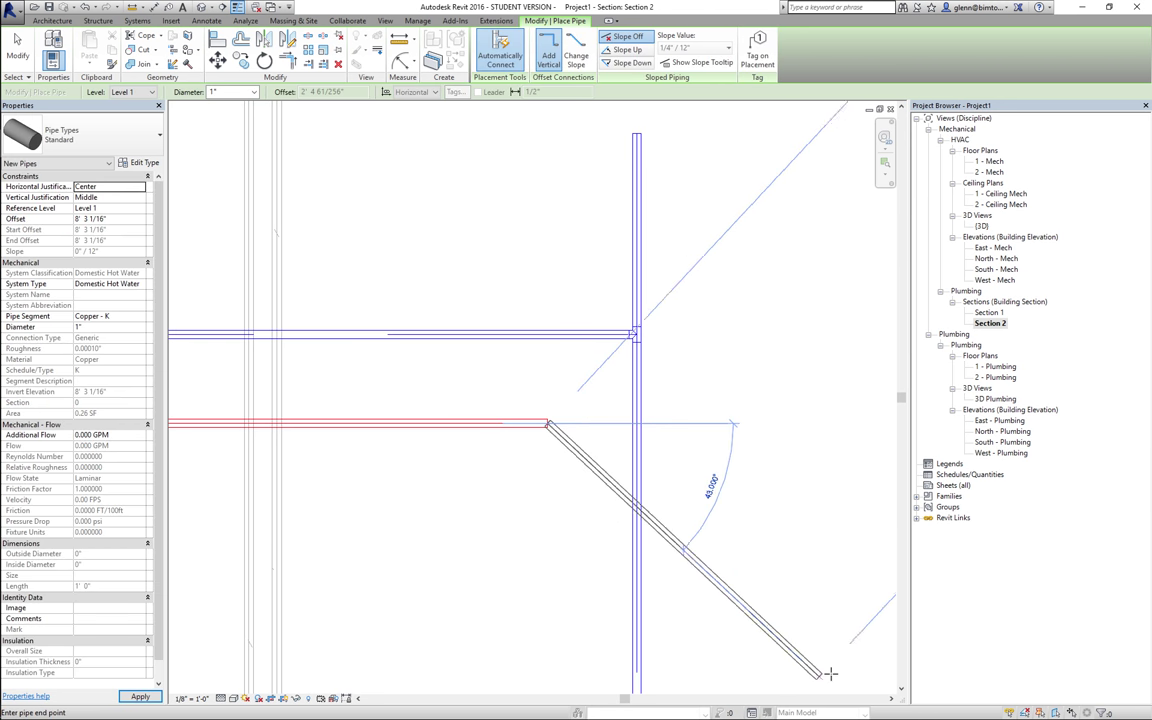
{"action": "left_click", "coordinate": [901, 690]}
{"action": "left_click", "coordinate": [901, 693]}
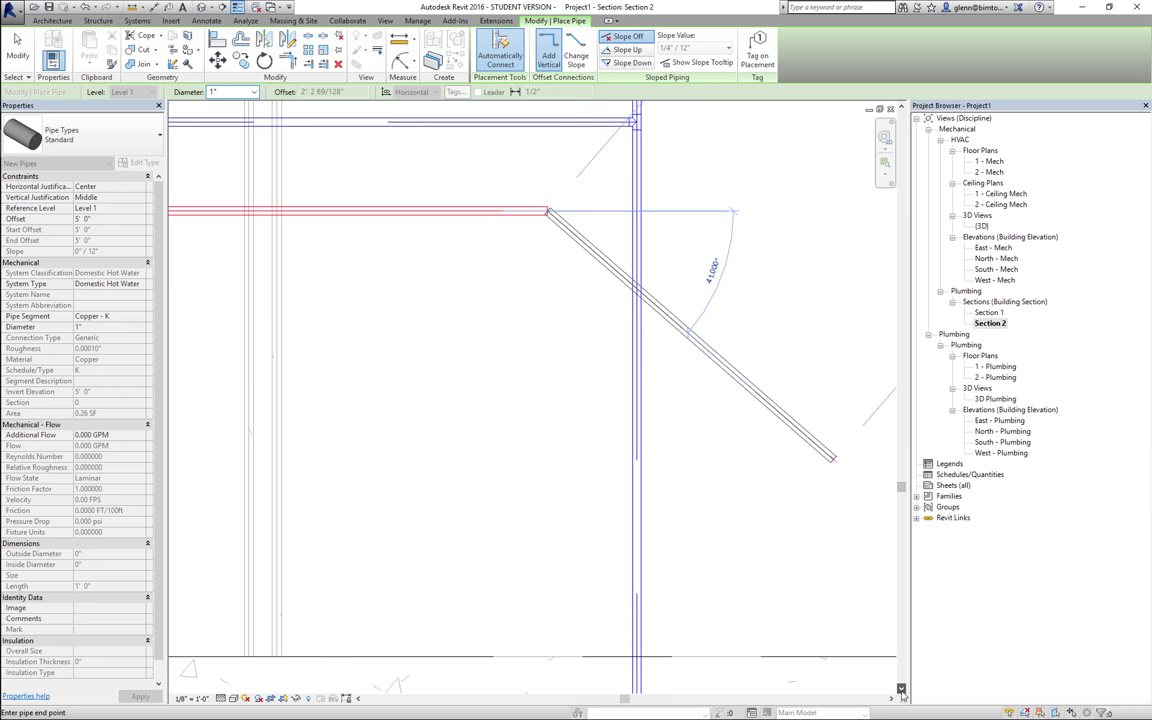
{"action": "left_click", "coordinate": [901, 693]}
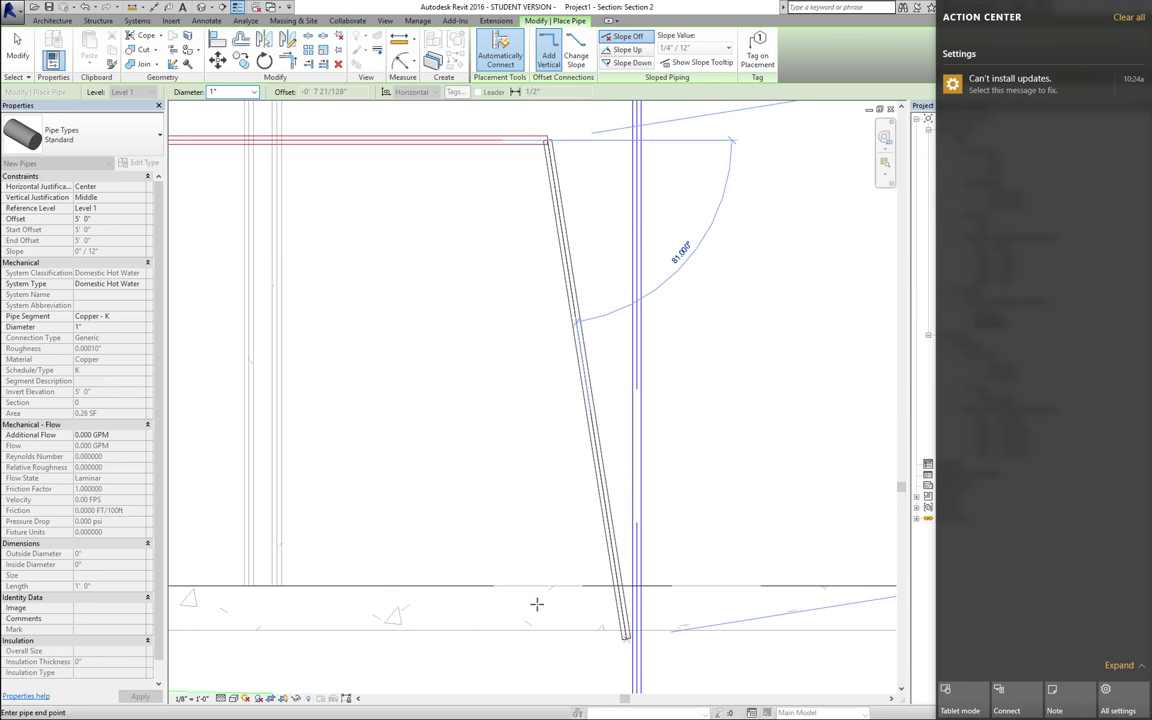
{"action": "left_click", "coordinate": [536, 380]}
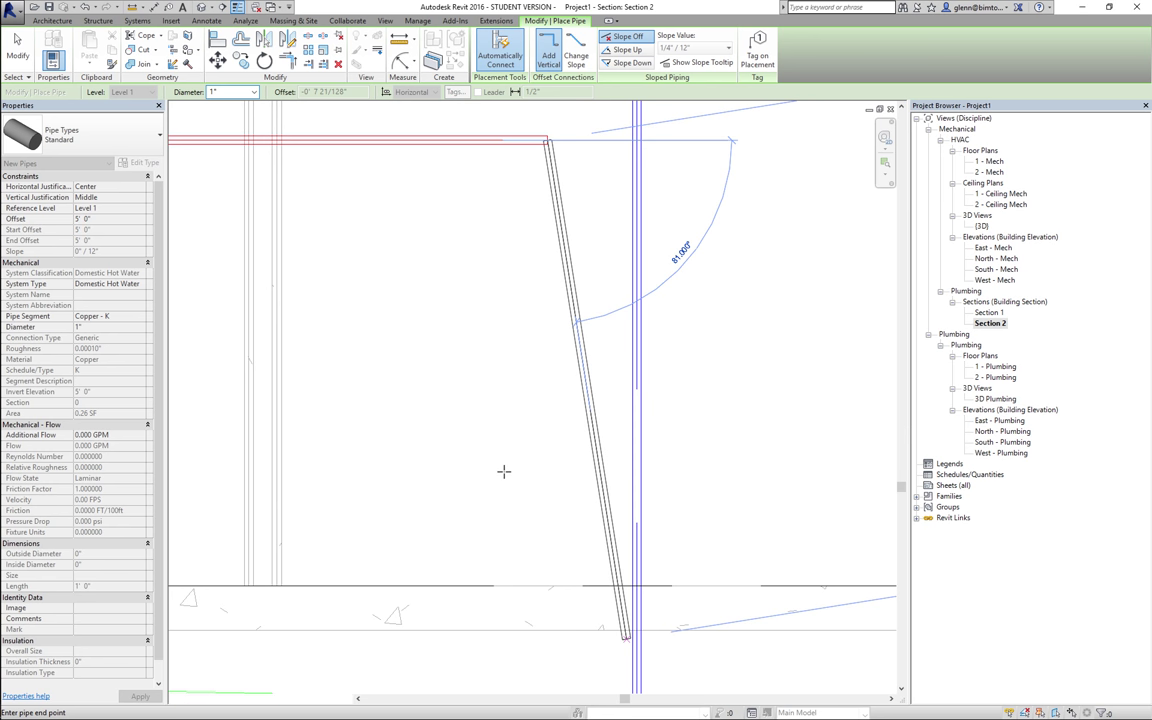
{"action": "left_click", "coordinate": [553, 698]}
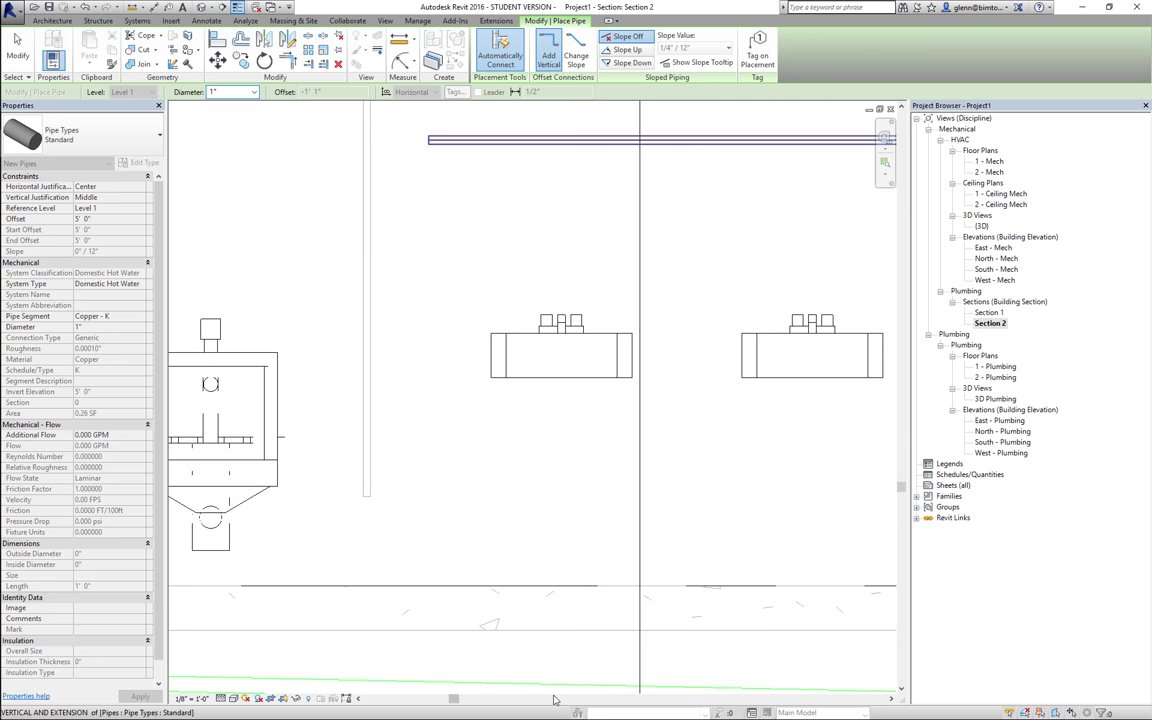
{"action": "scroll", "coordinate": [553, 695], "scroll_direction": "down", "scroll_amount": 2}
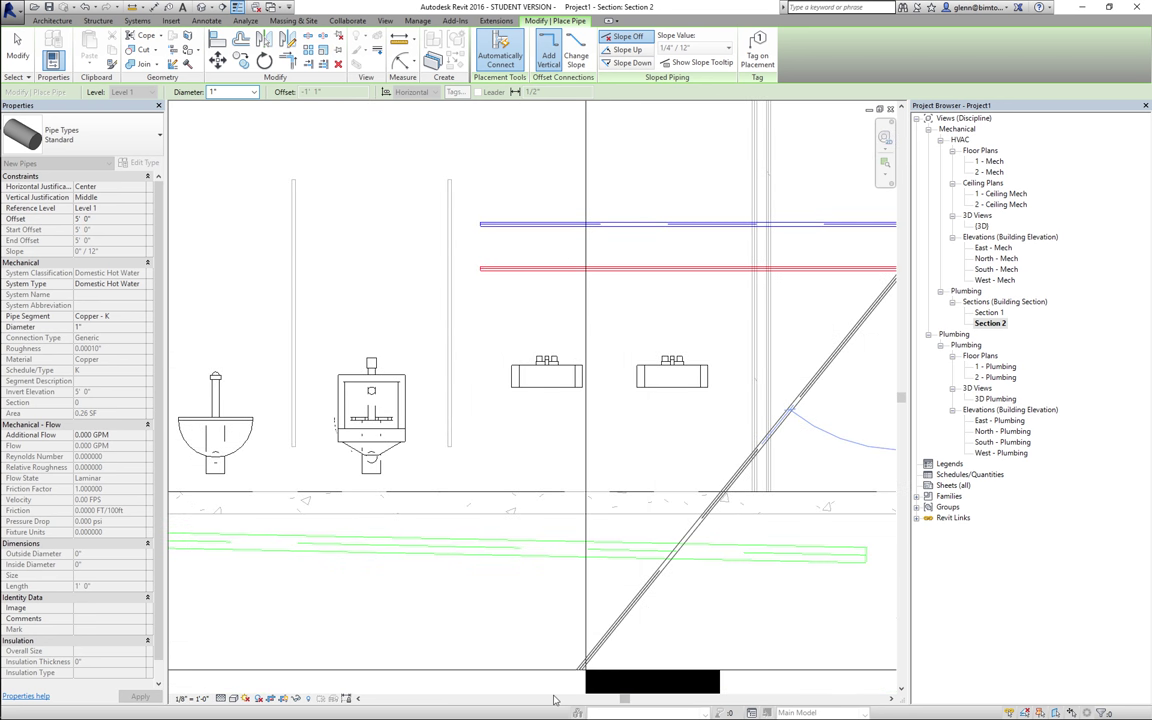
{"action": "scroll", "coordinate": [553, 694], "scroll_direction": "down", "scroll_amount": 2}
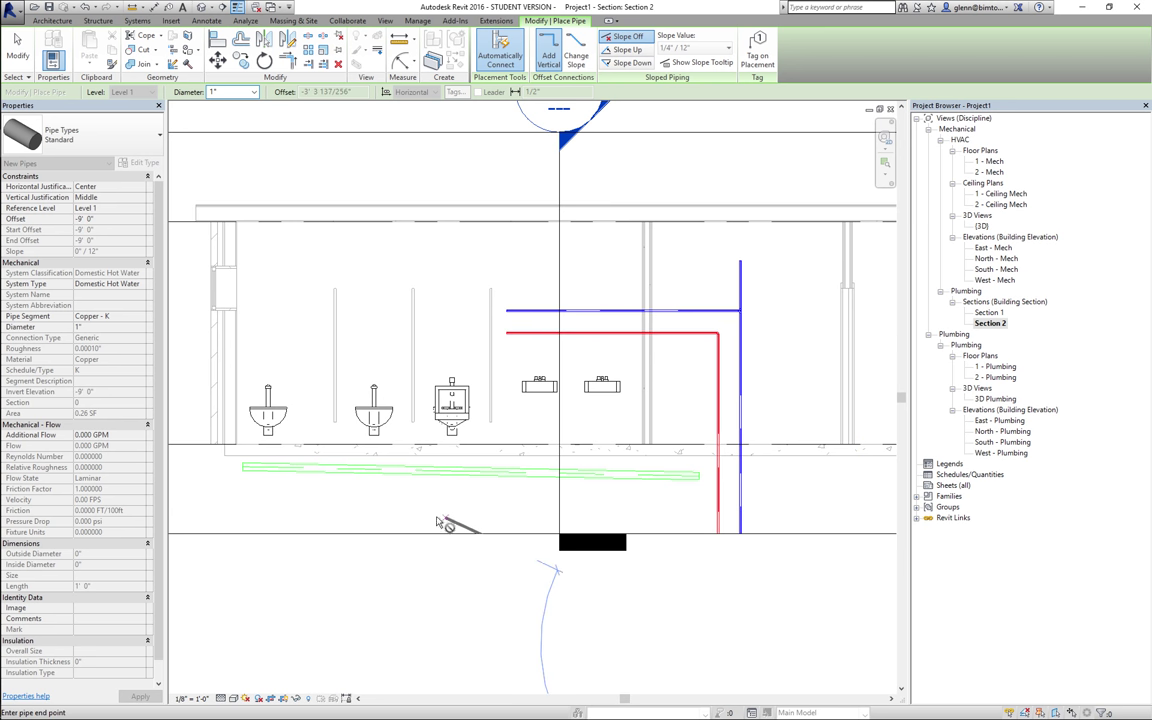
{"action": "left_click", "coordinate": [572, 541]}
{"action": "left_click", "coordinate": [17, 50]}
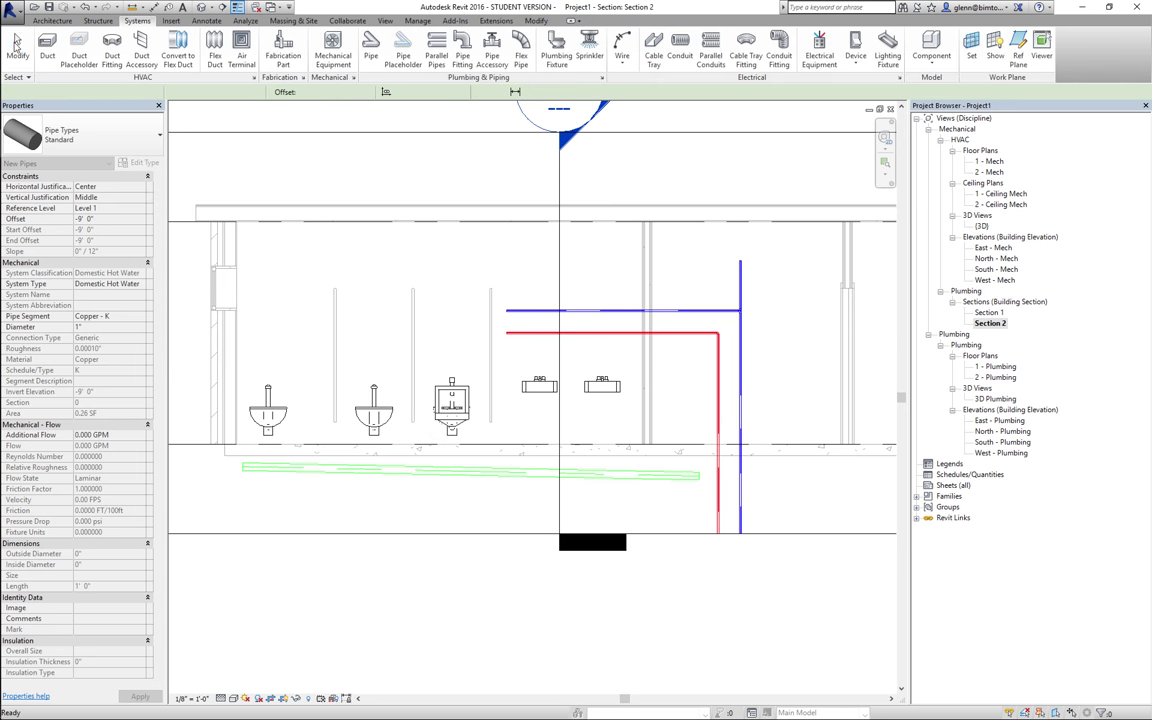
Draw a vertical 4" pipe from the low end of the sloped sanitary pipe down to an offset of about -9' 11".
{"action": "left_click", "coordinate": [462, 471]}
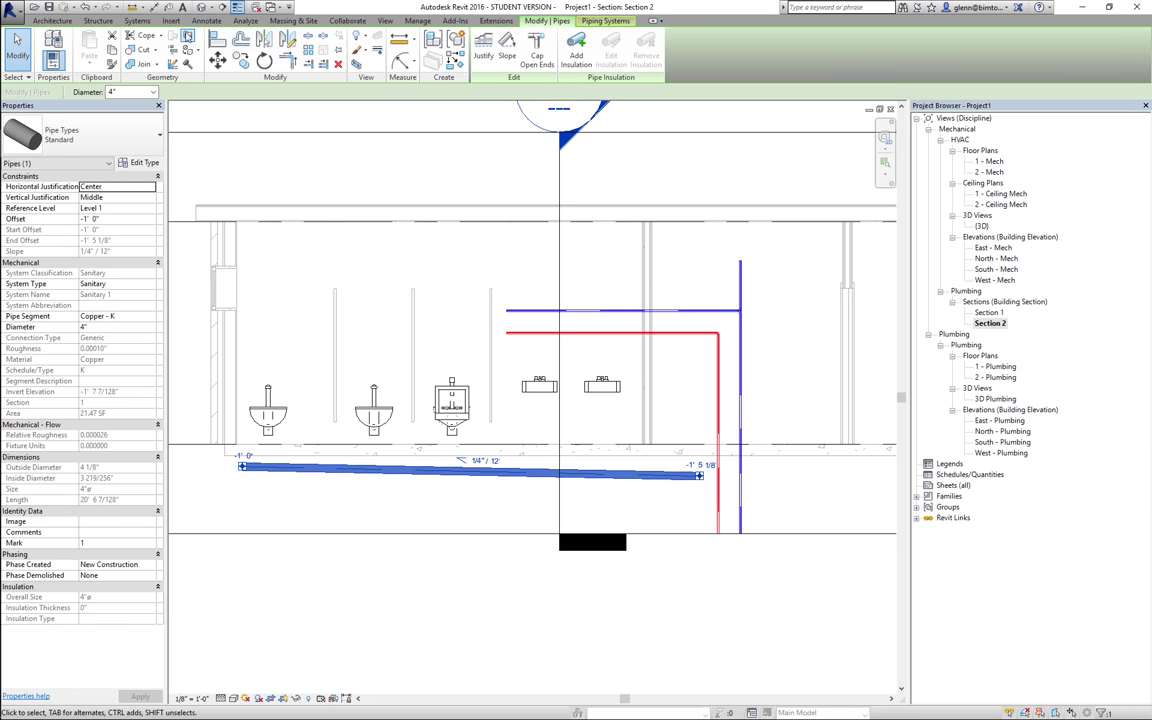
{"action": "left_click", "coordinate": [137, 21]}
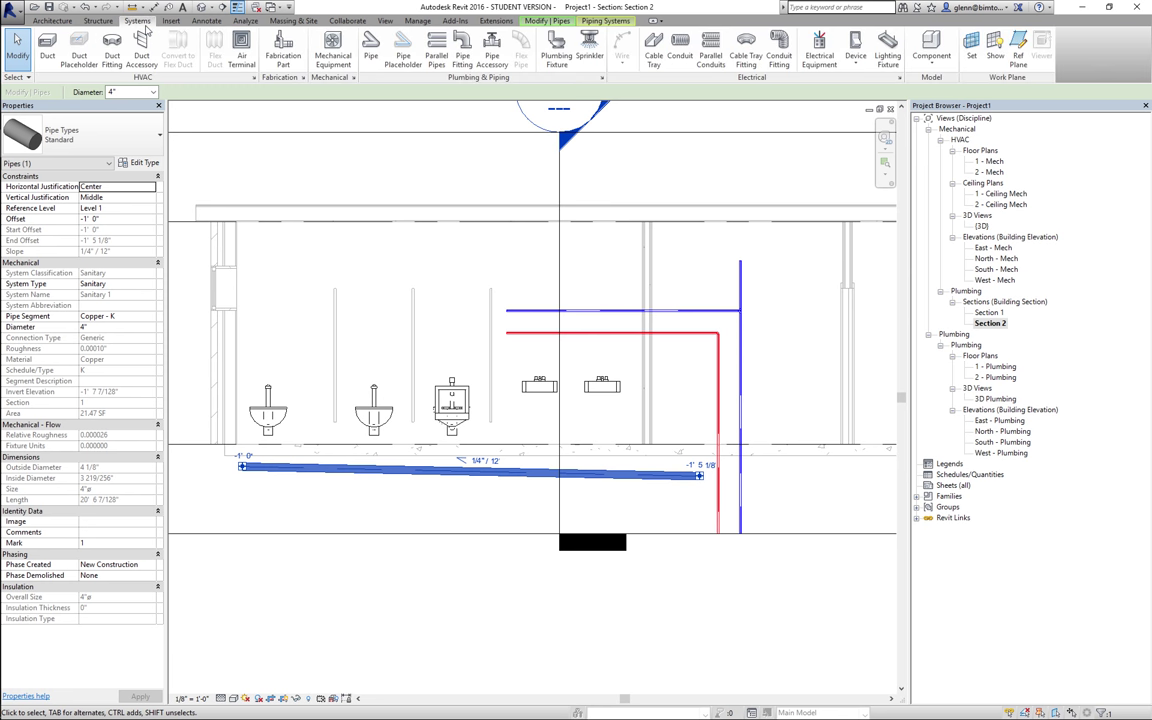
{"action": "left_click", "coordinate": [371, 47]}
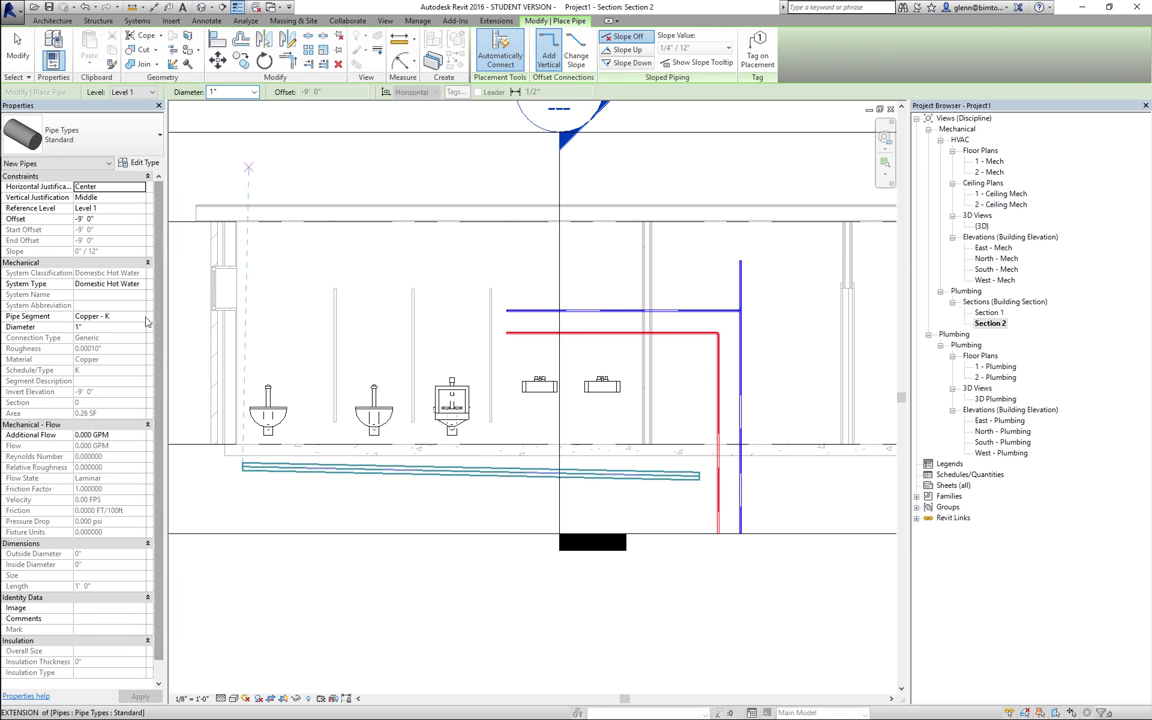
{"action": "left_click", "coordinate": [253, 93]}
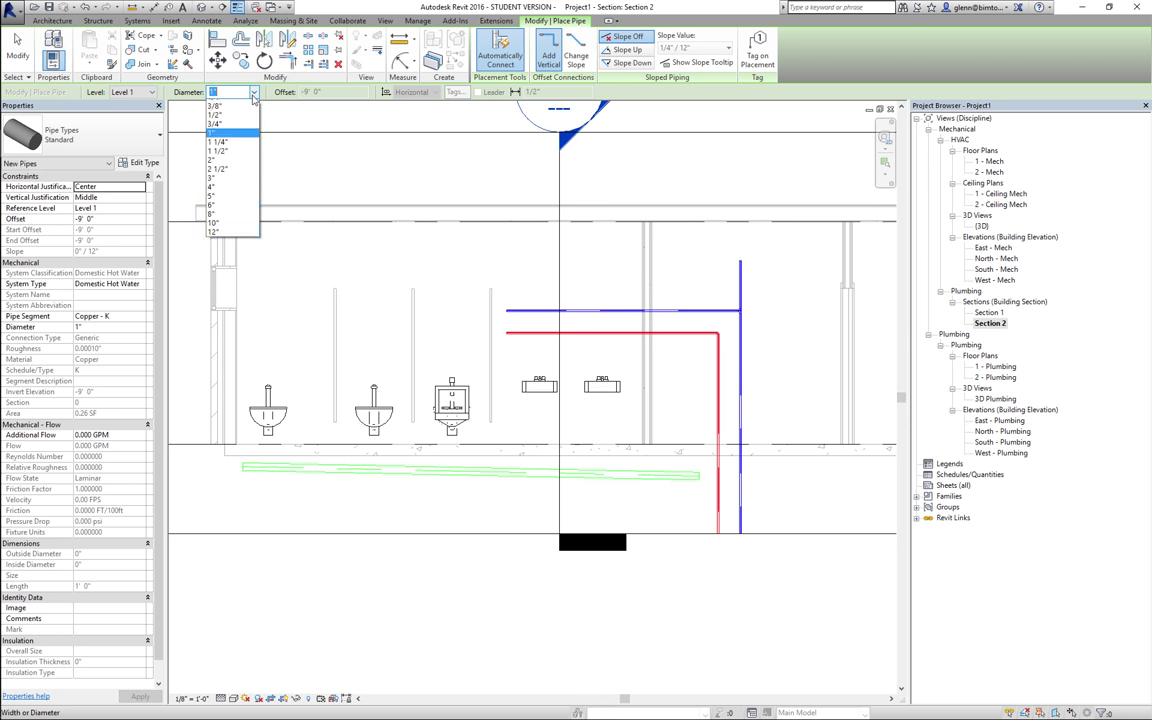
{"action": "left_click", "coordinate": [230, 194]}
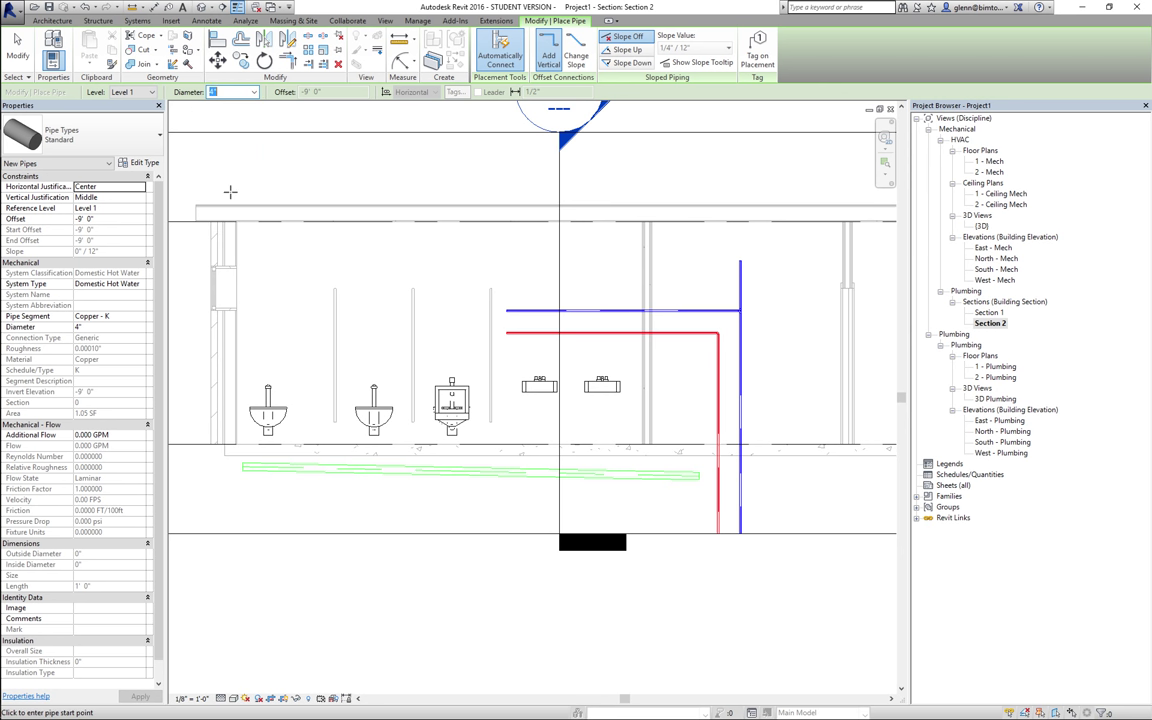
{"action": "left_click", "coordinate": [699, 475]}
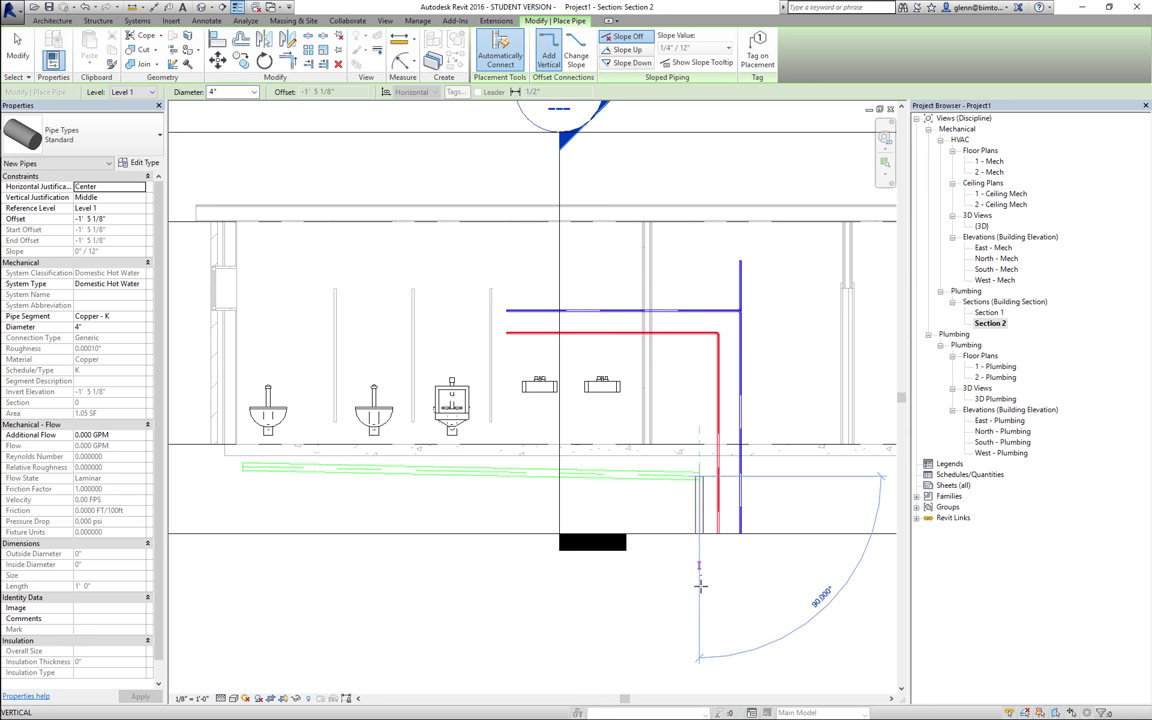
{"action": "left_click", "coordinate": [706, 663]}
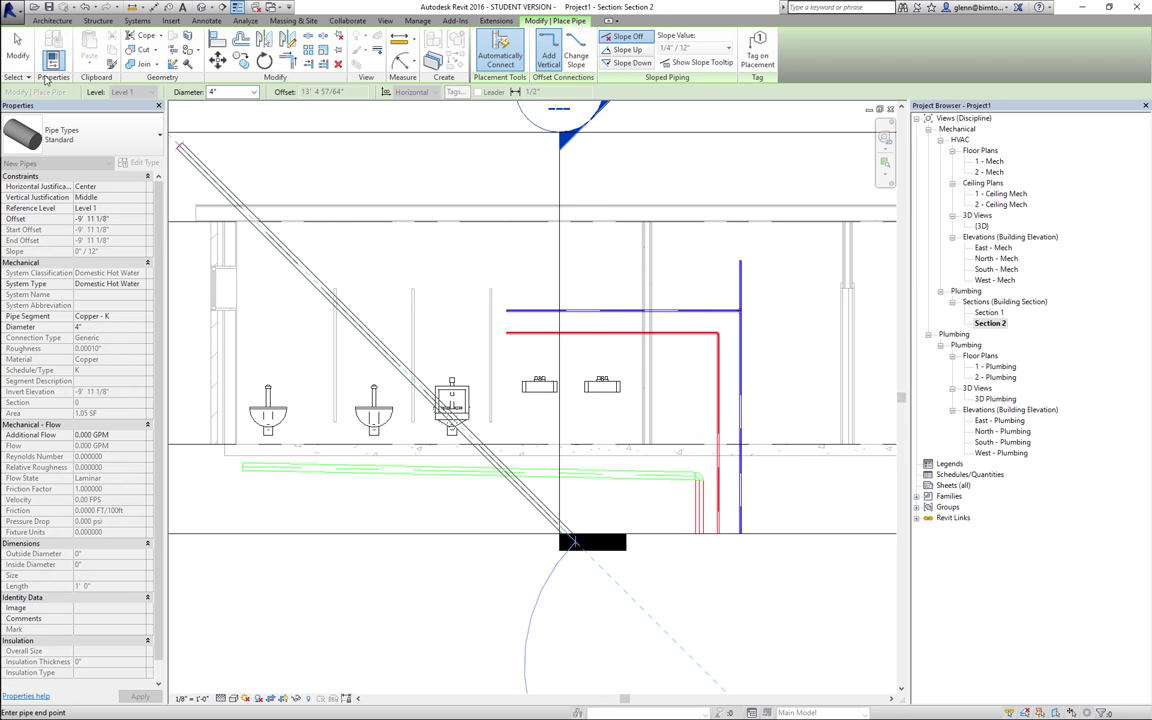
{"action": "left_click", "coordinate": [17, 50]}
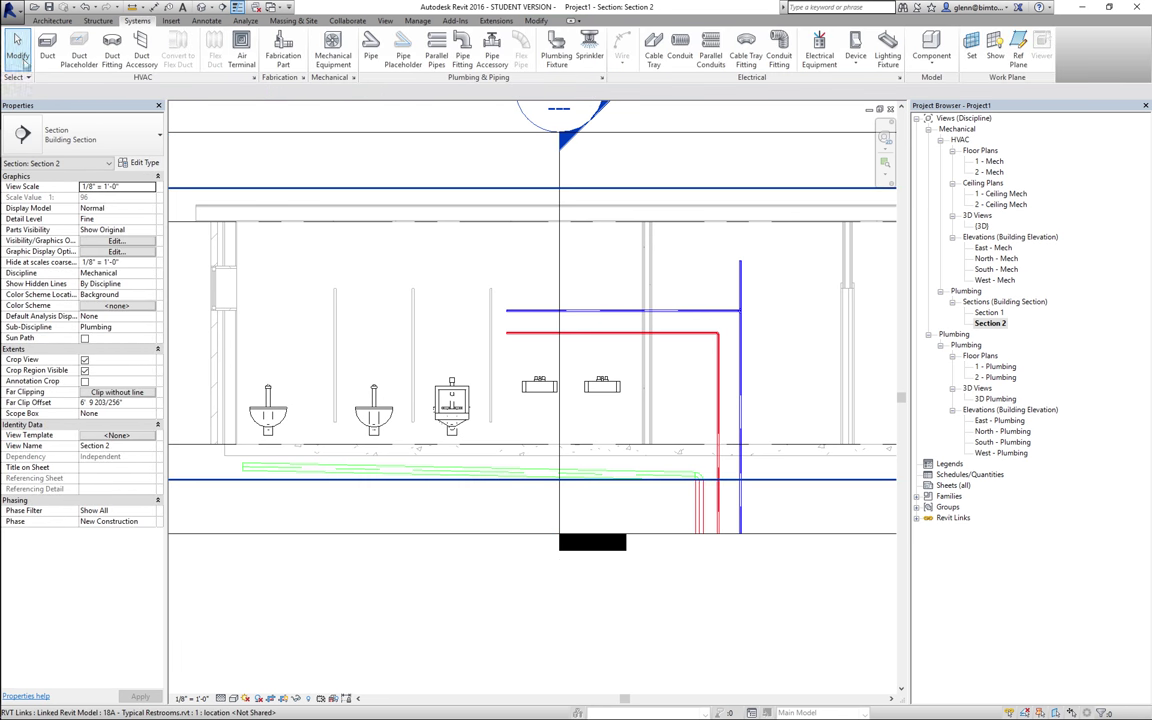
Change the system type of the vertical 4" pipe to Sanitary.
{"action": "left_click", "coordinate": [699, 500]}
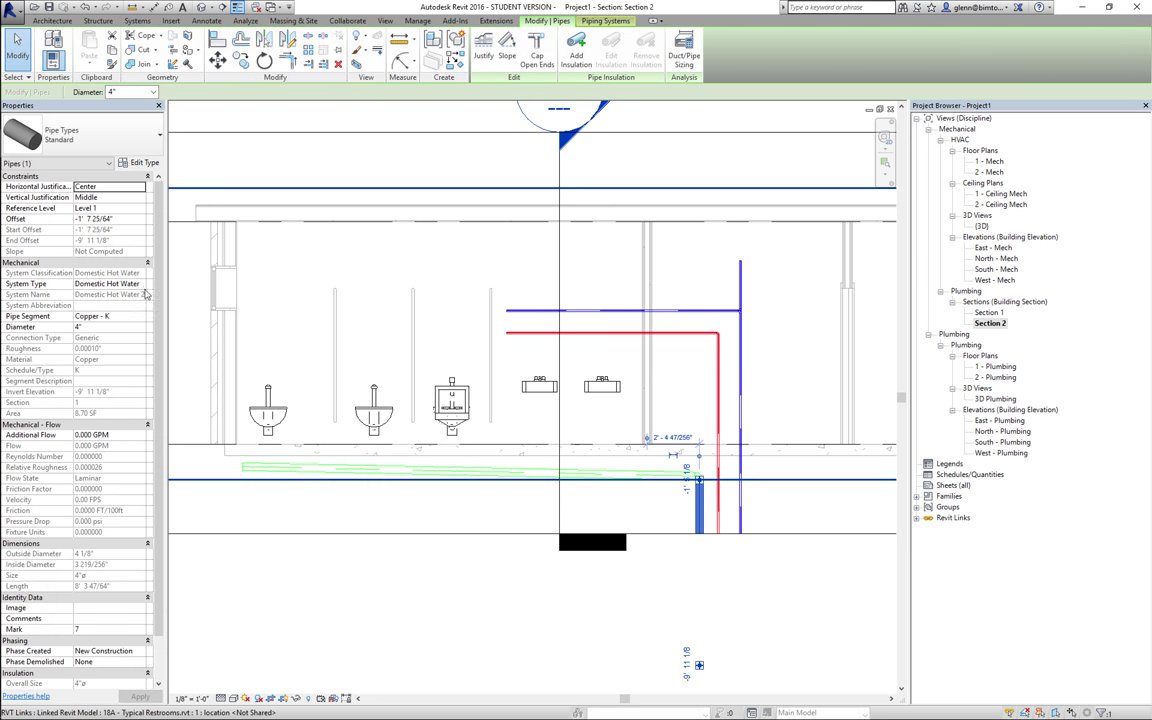
{"action": "left_click", "coordinate": [143, 286]}
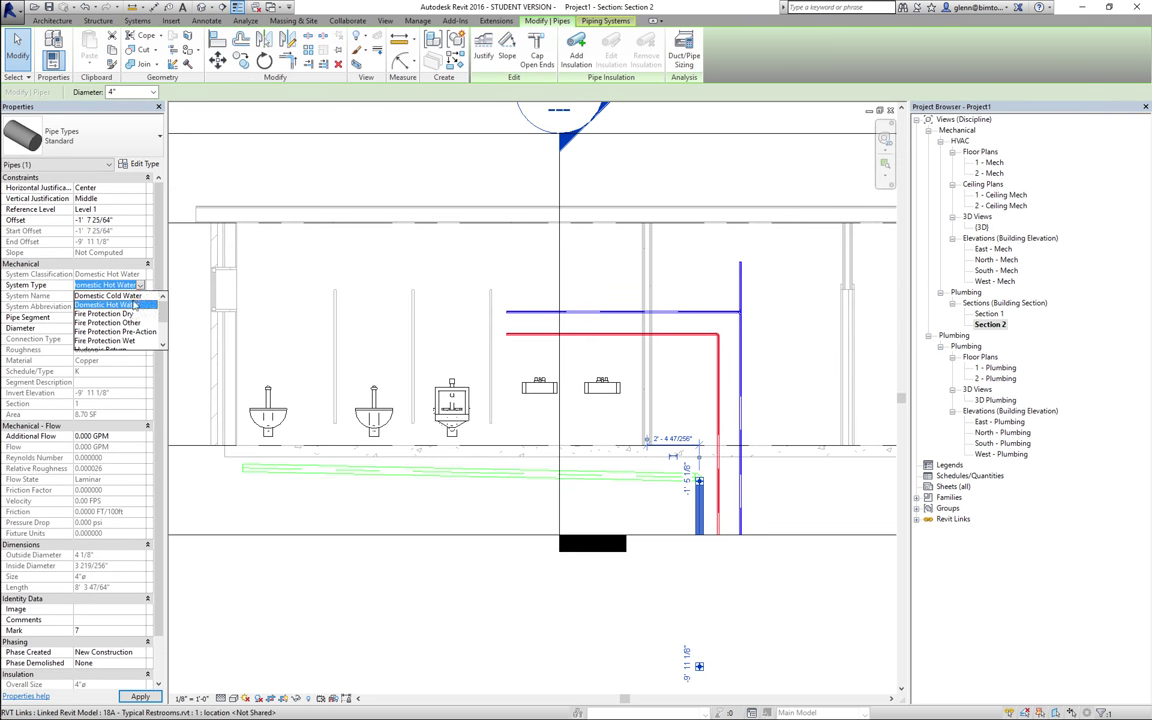
{"action": "left_click", "coordinate": [162, 344]}
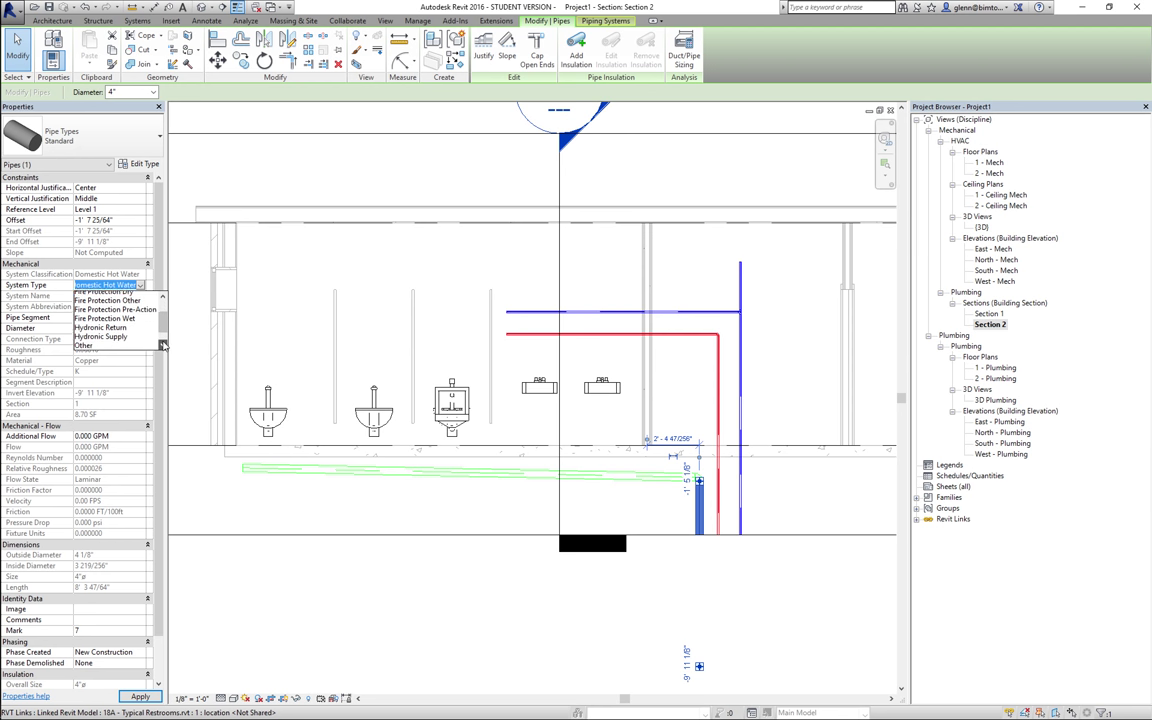
{"action": "left_click", "coordinate": [162, 344]}
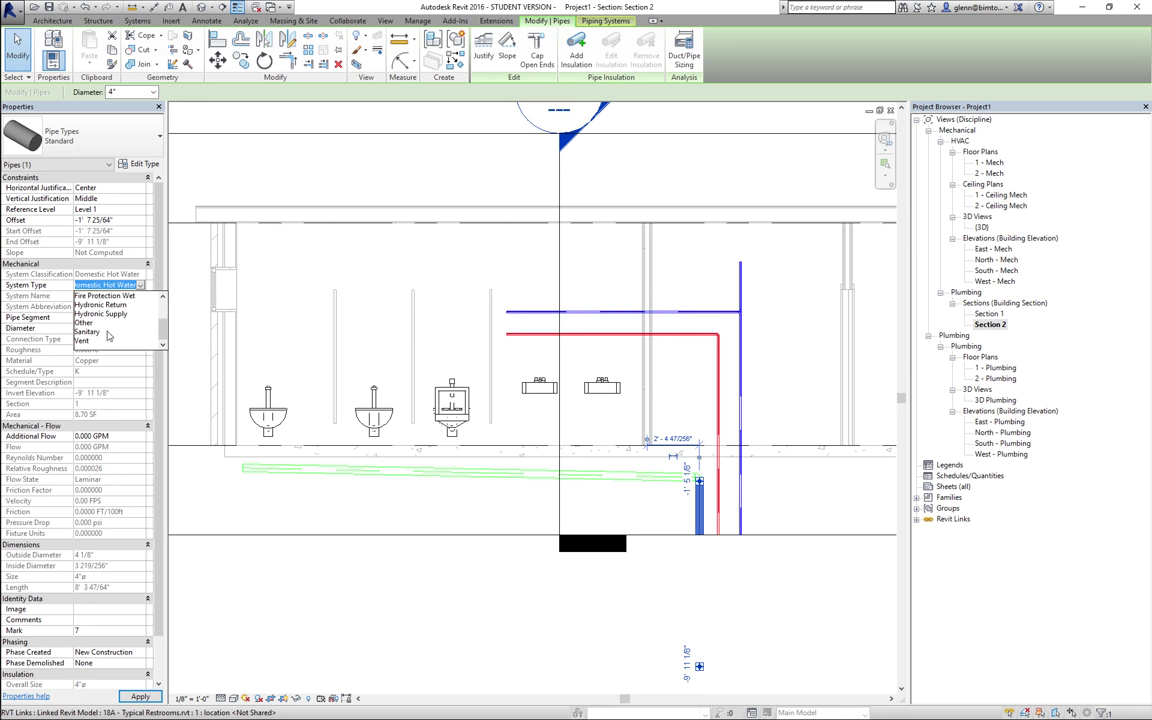
{"action": "left_click", "coordinate": [97, 340]}
{"action": "left_click", "coordinate": [357, 632]}
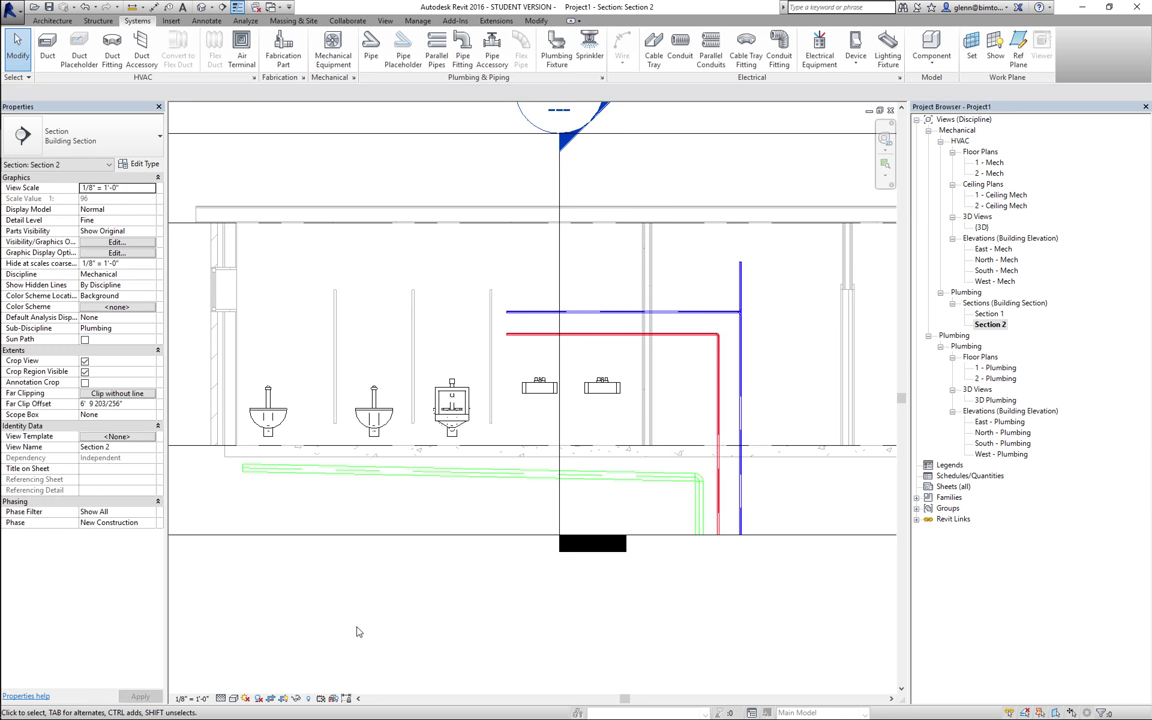
View the vertical pipes in the default 3D view and look over the project files in the Plumbing Examples folder.
{"action": "left_click", "coordinate": [202, 7]}
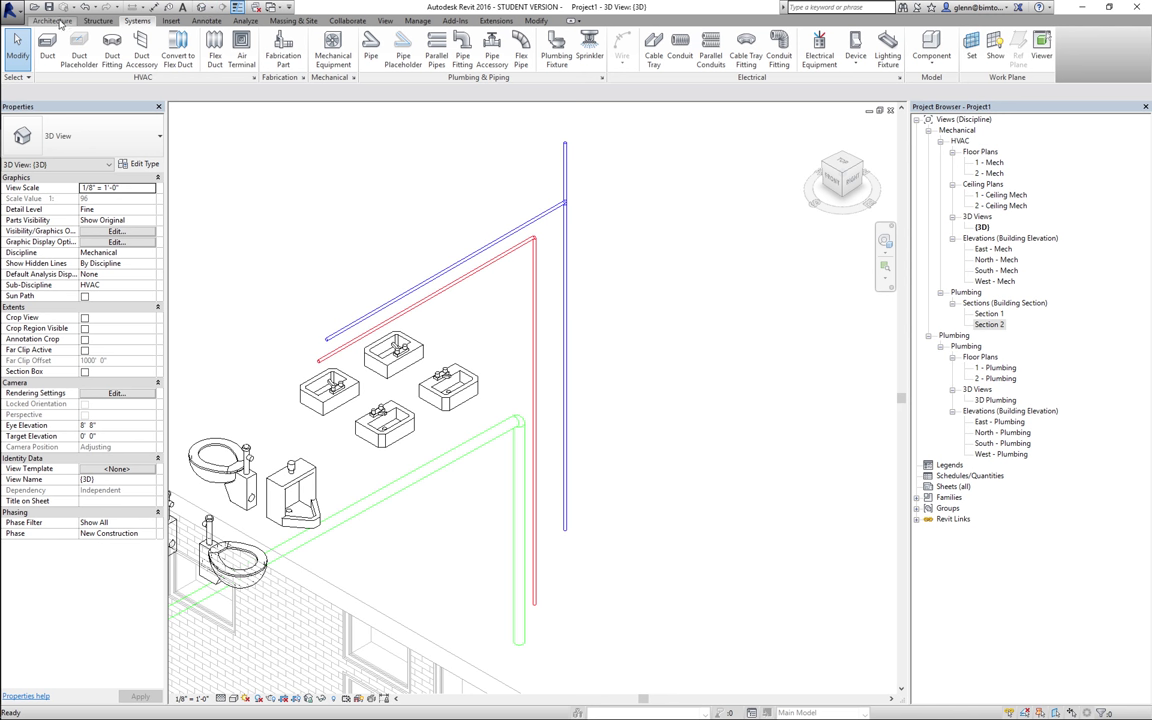
{"action": "left_click", "coordinate": [34, 8]}
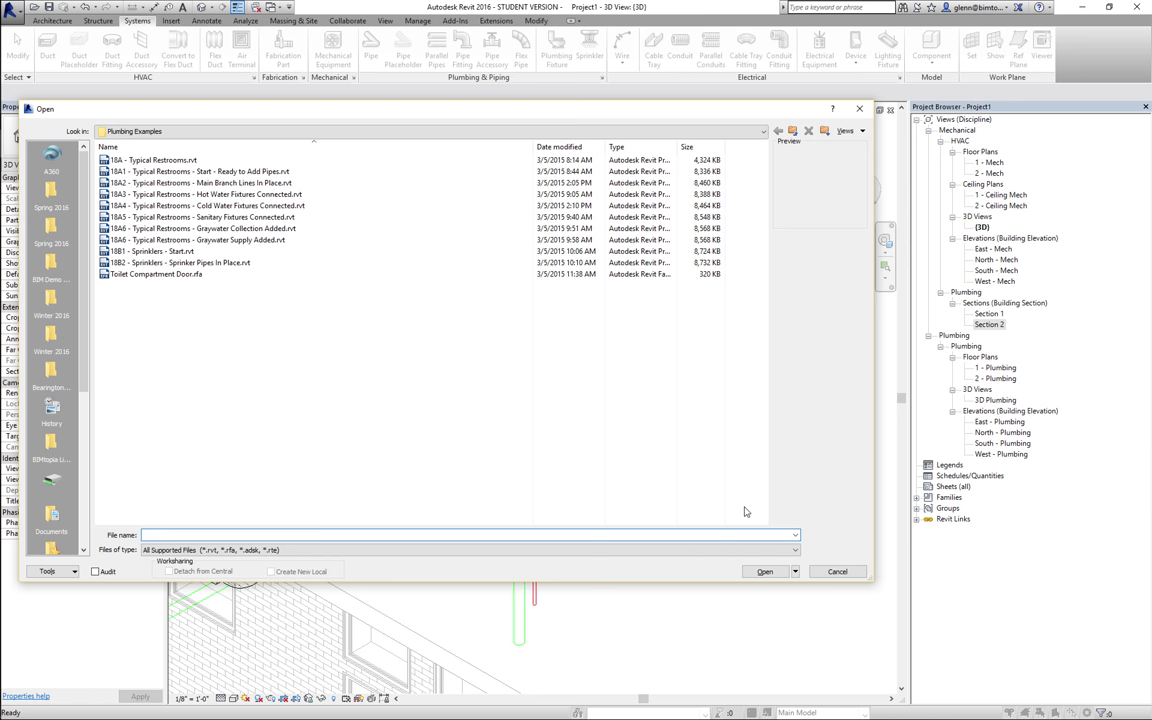
{"action": "left_click", "coordinate": [830, 571]}
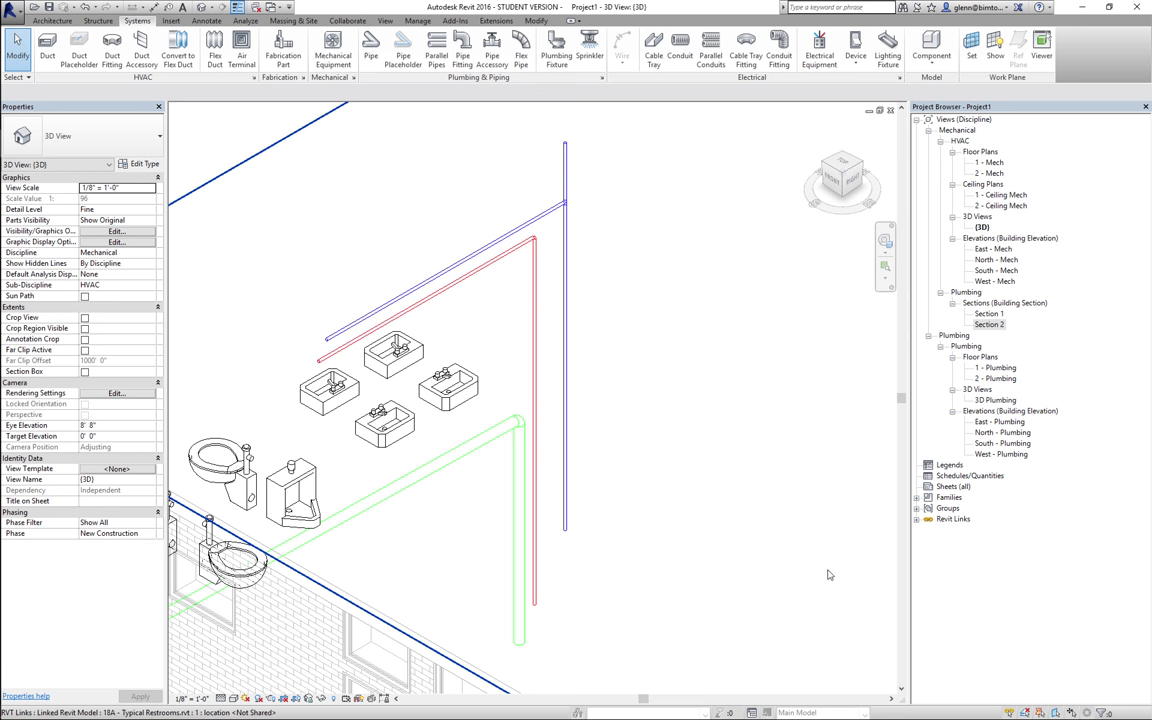
In the 1 - Plumbing floor plan, extend the cold water main's end past the urinal to the farthest pair of toilets.
{"action": "double_click", "coordinate": [992, 162]}
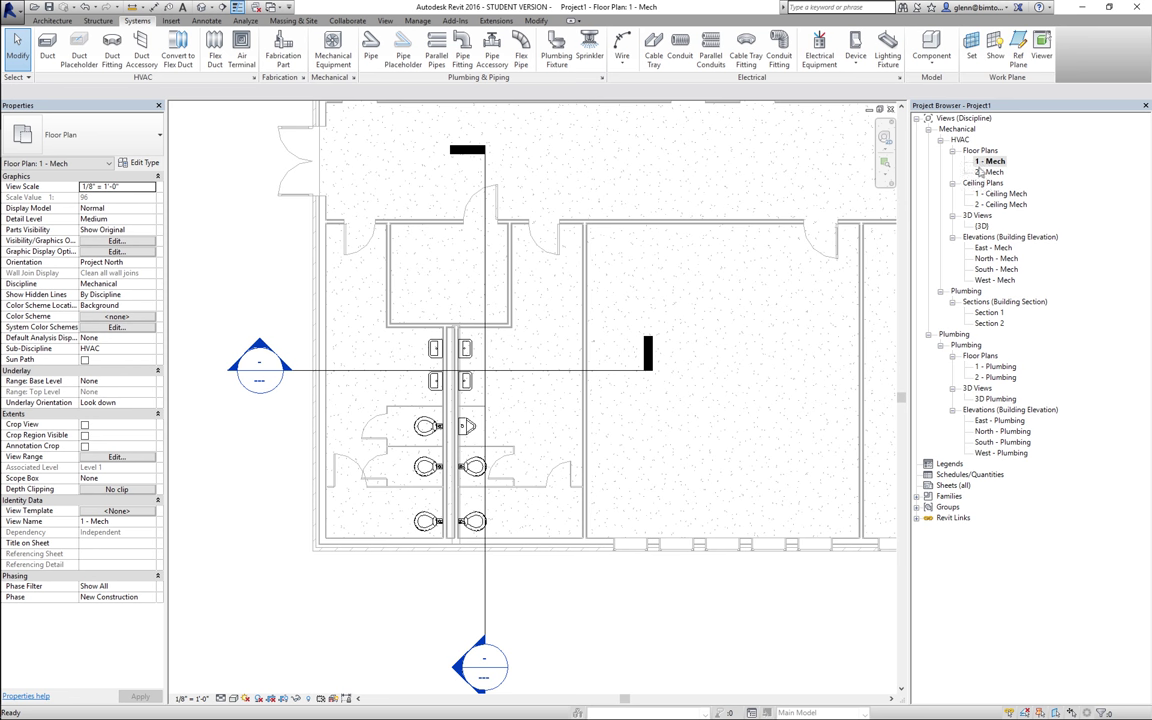
{"action": "double_click", "coordinate": [990, 367]}
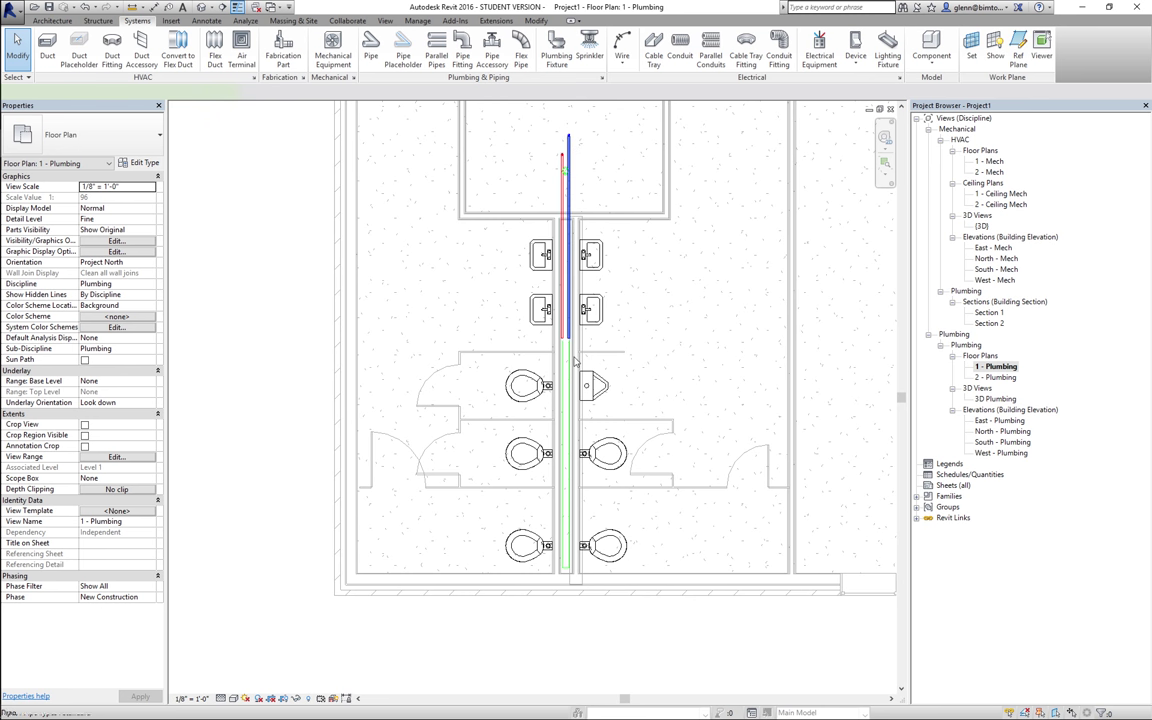
{"action": "left_click", "coordinate": [568, 150]}
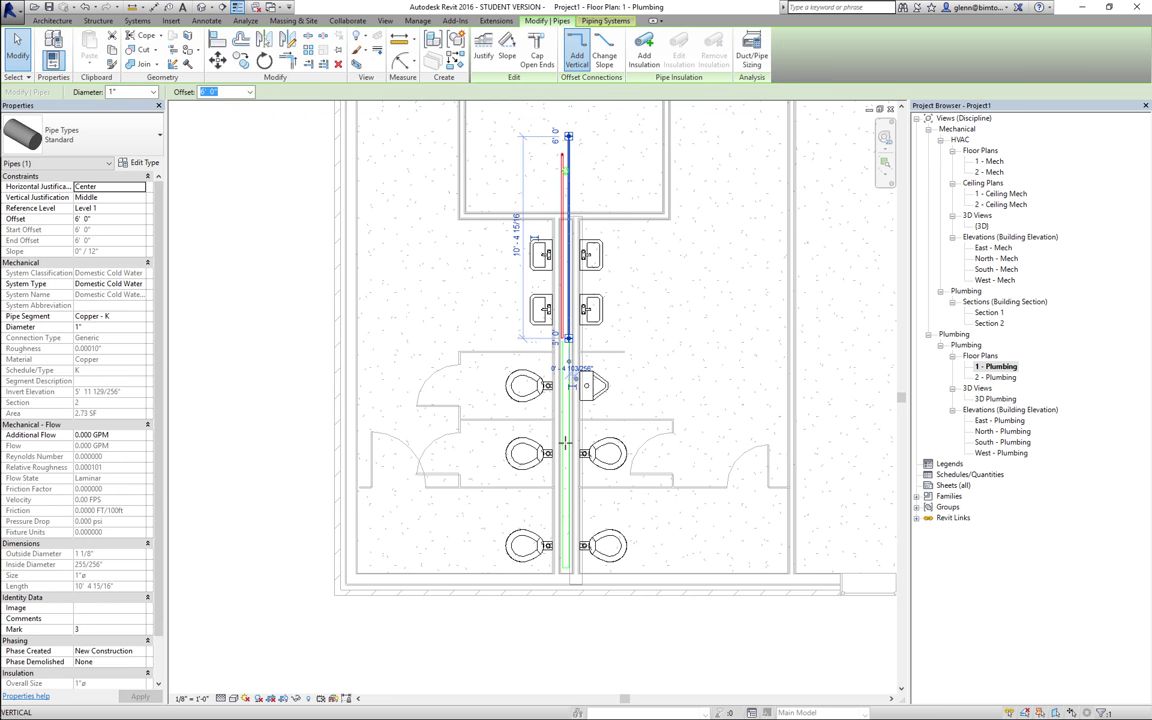
{"action": "left_click_drag", "start_coordinate": [568, 340], "coordinate": [562, 556]}
{"action": "left_click", "coordinate": [561, 607]}
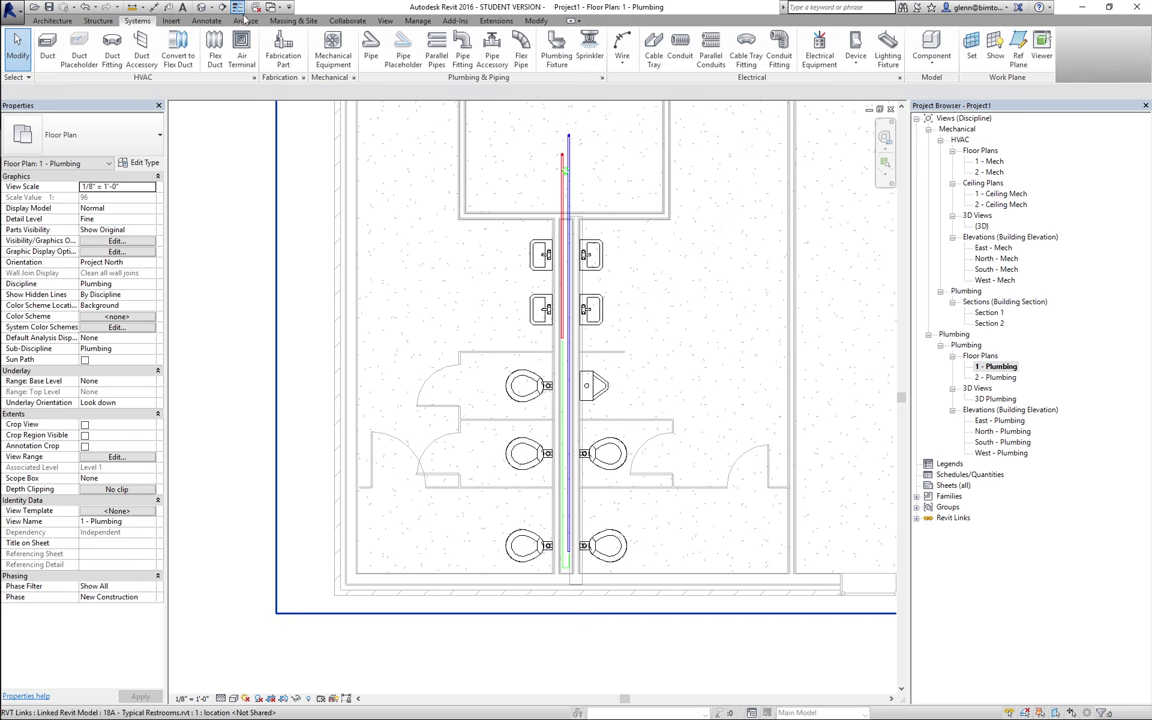
Cap the open end of the 1" domestic hot water main near the lavatories in the default 3D view.
{"action": "left_click", "coordinate": [201, 7]}
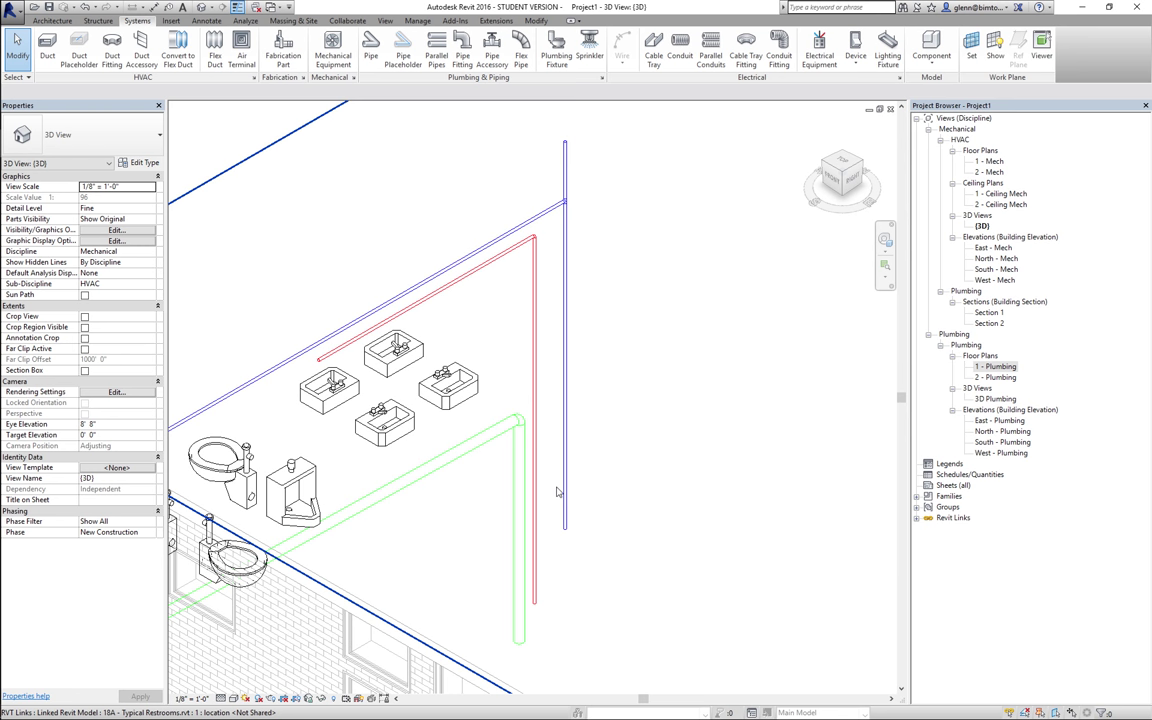
{"action": "left_click", "coordinate": [342, 352]}
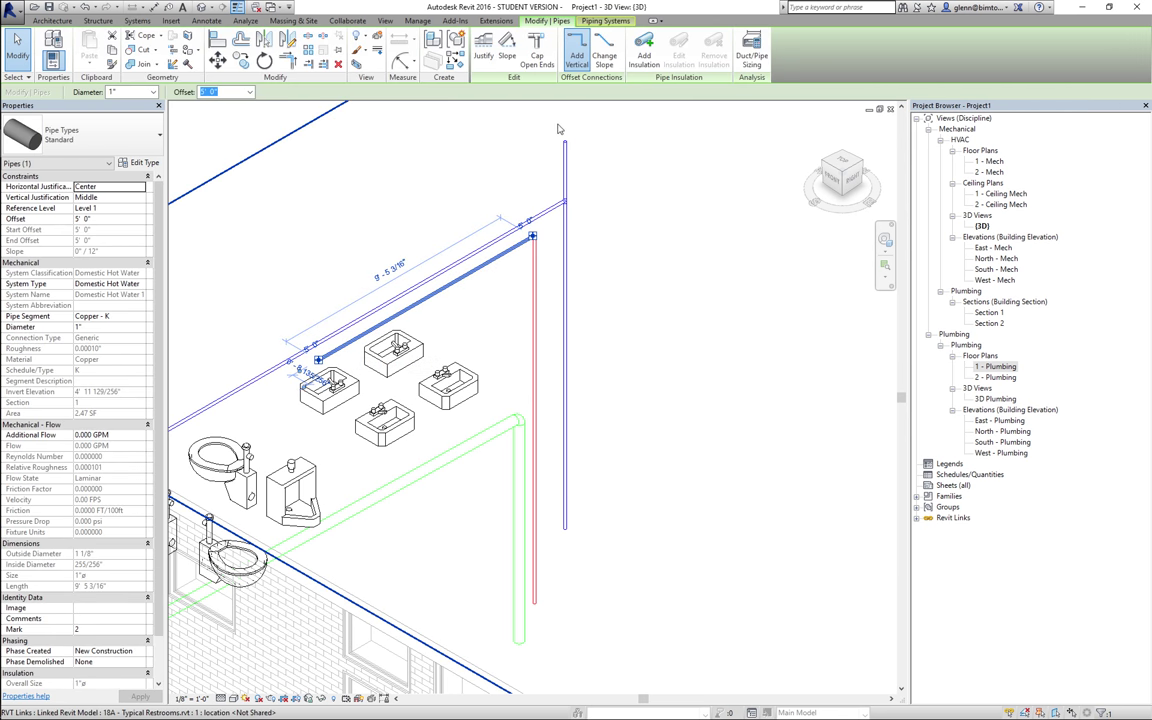
{"action": "left_click", "coordinate": [537, 58]}
{"action": "left_click", "coordinate": [700, 395]}
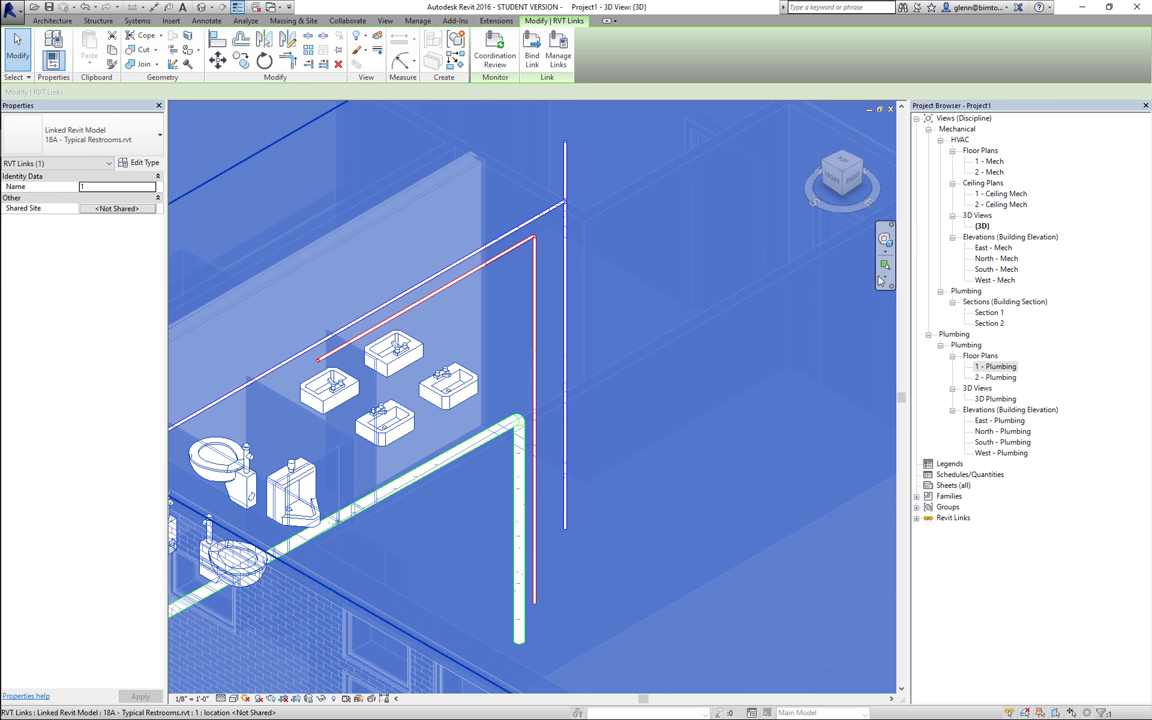
{"action": "left_click", "coordinate": [882, 268]}
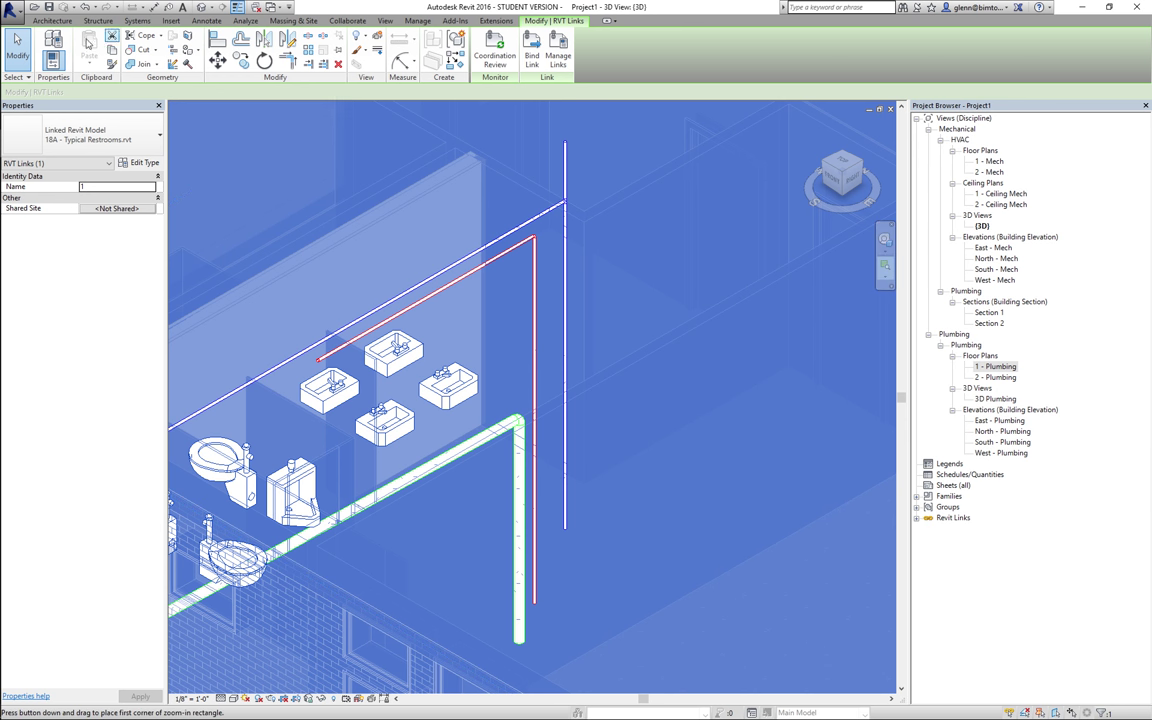
{"action": "left_click", "coordinate": [18, 45]}
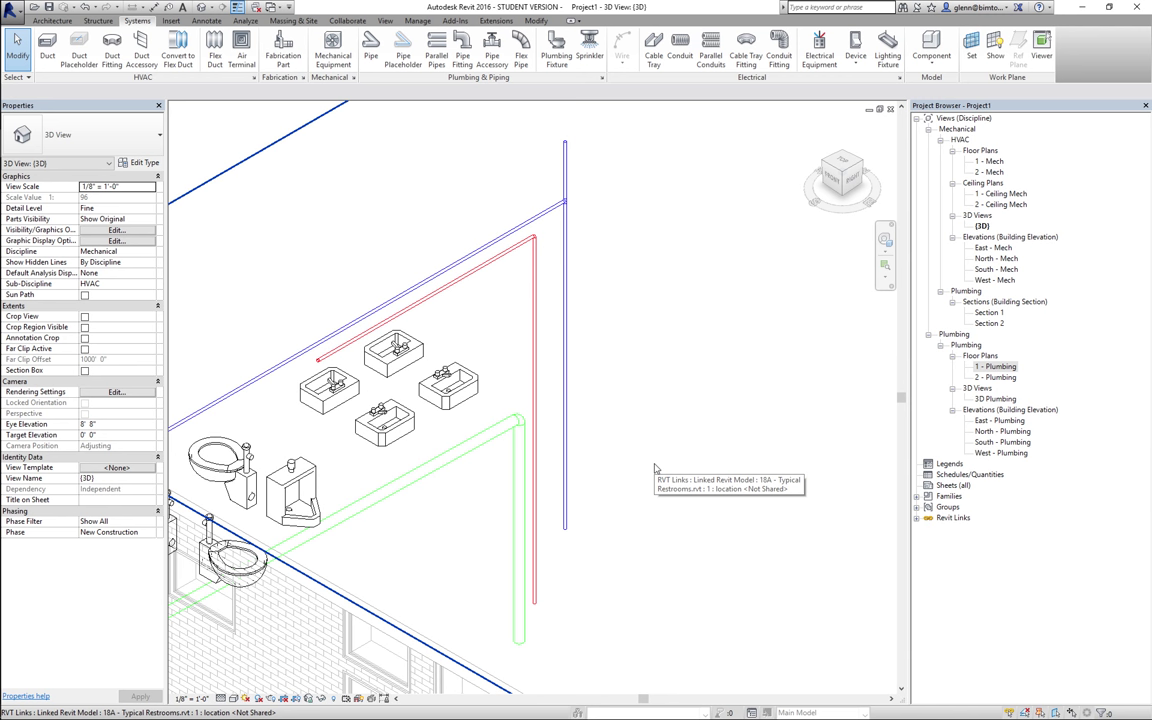
Connect the 1/2" Domestic Hot Water connector of the urinal-side lavatory nearest the urinal into the horizontal hot water main.
{"action": "left_click", "coordinate": [404, 430]}
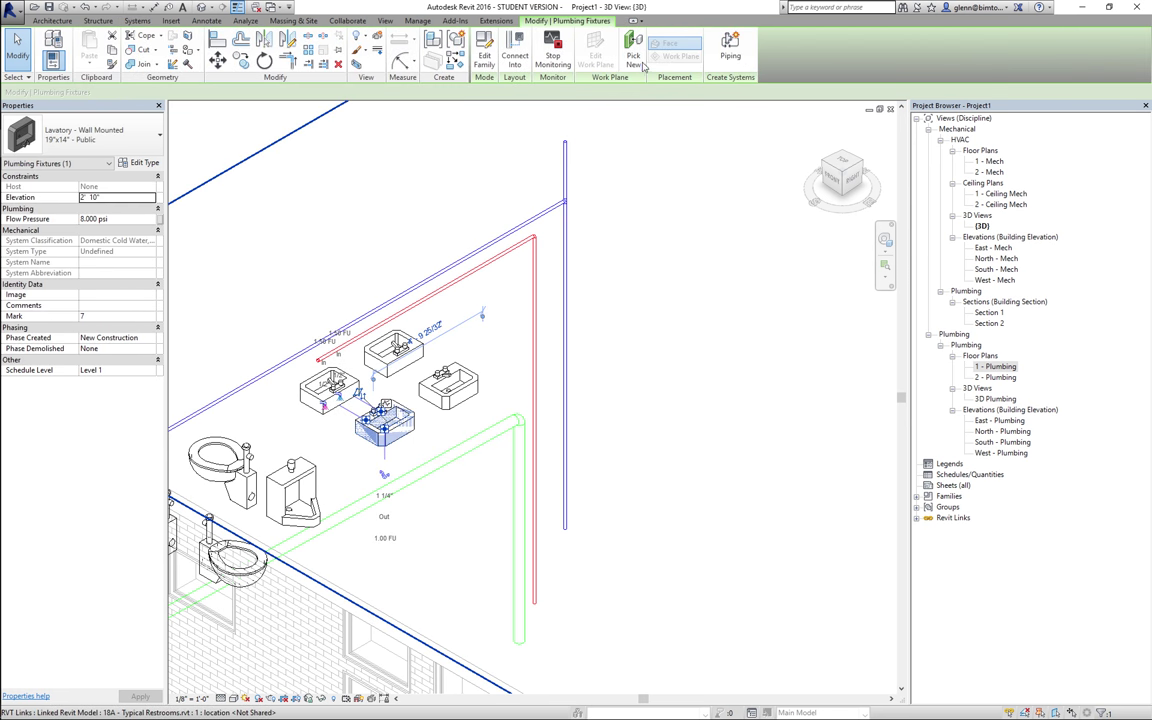
{"action": "left_click", "coordinate": [516, 56]}
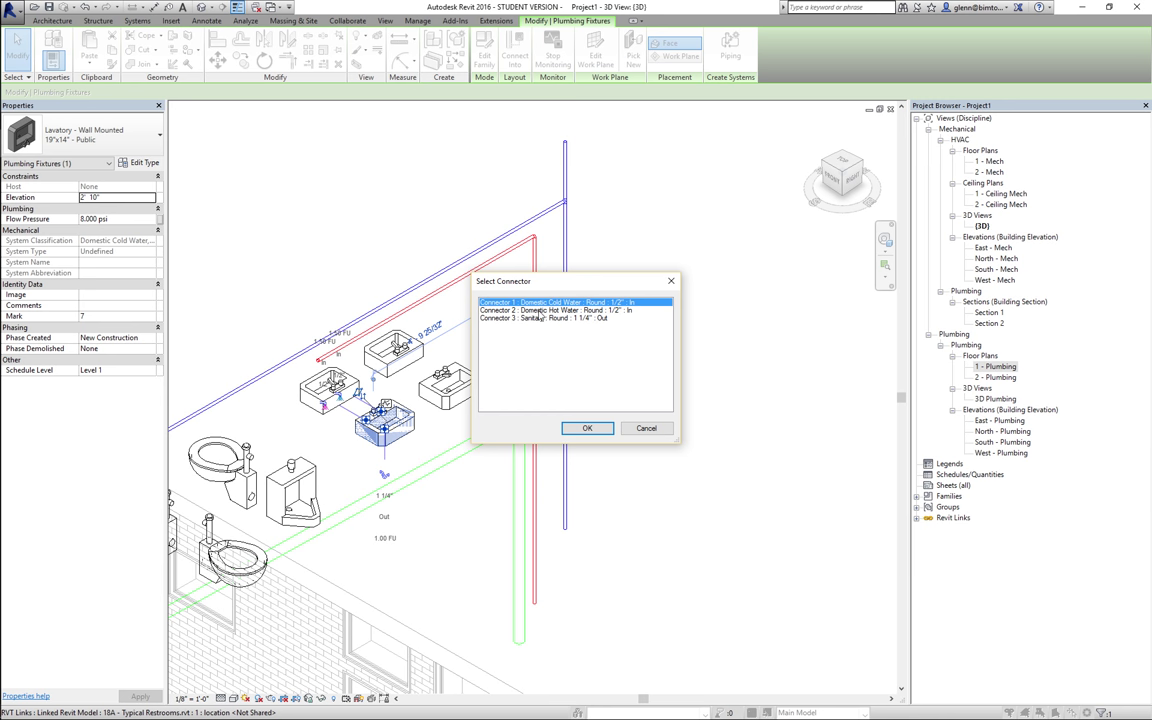
{"action": "left_click", "coordinate": [586, 429]}
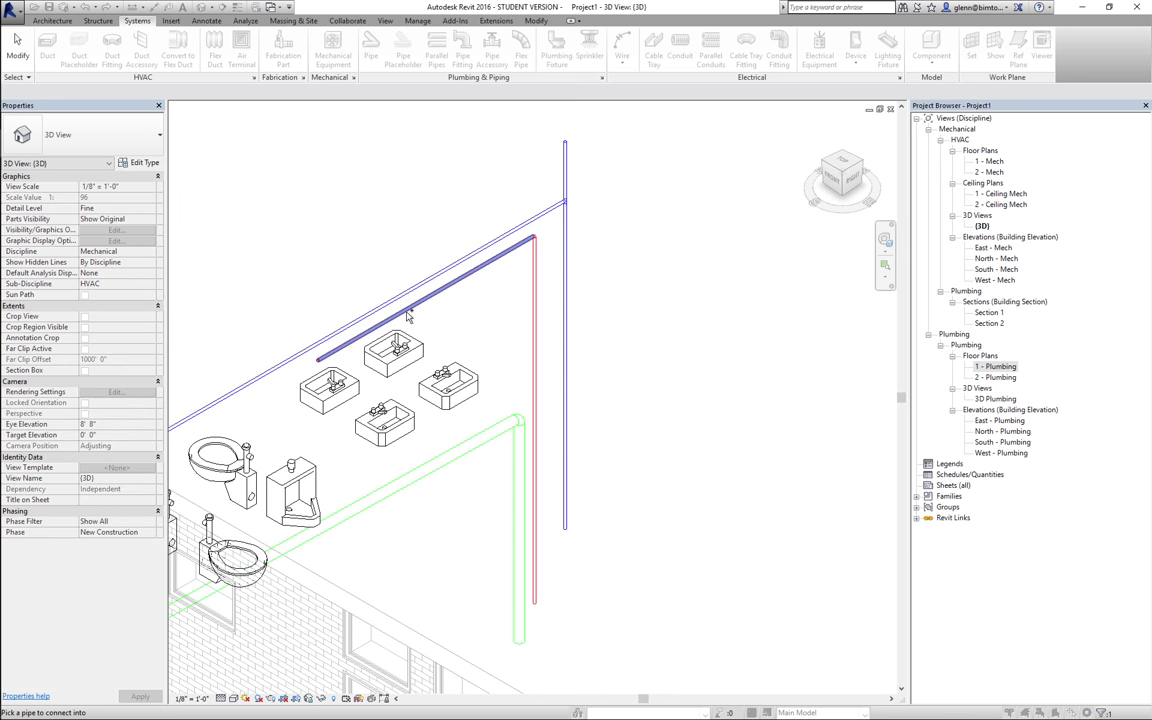
{"action": "left_click", "coordinate": [408, 316]}
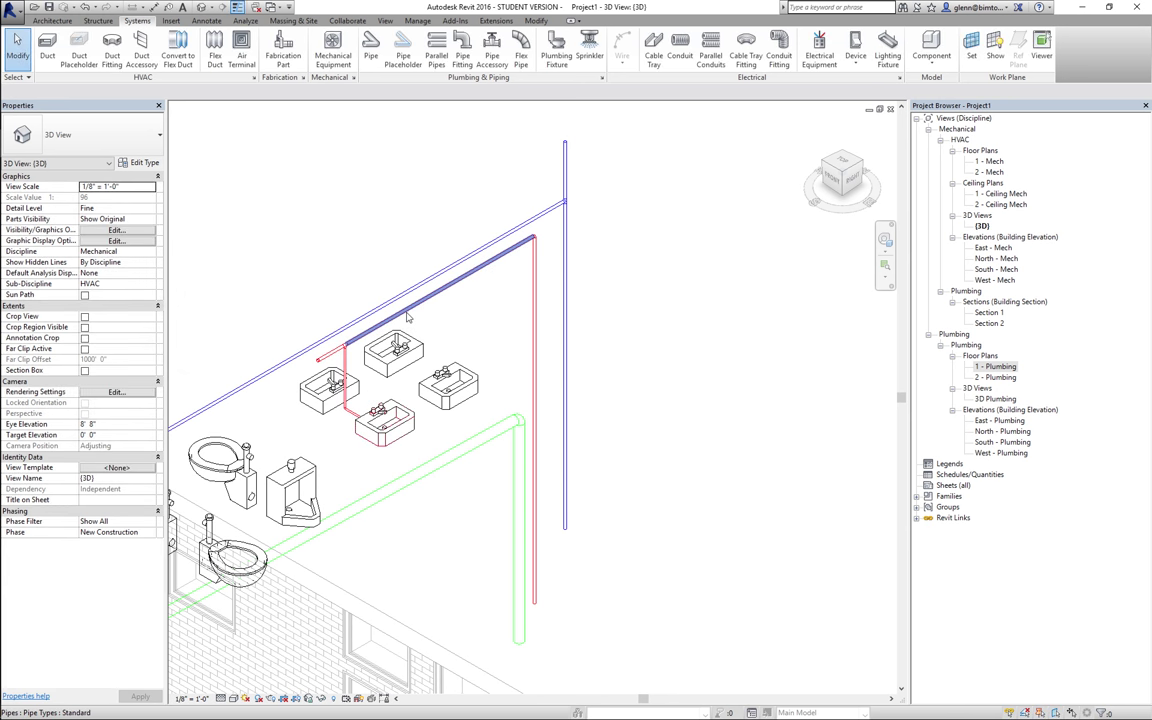
{"action": "key", "text": "Escape"}
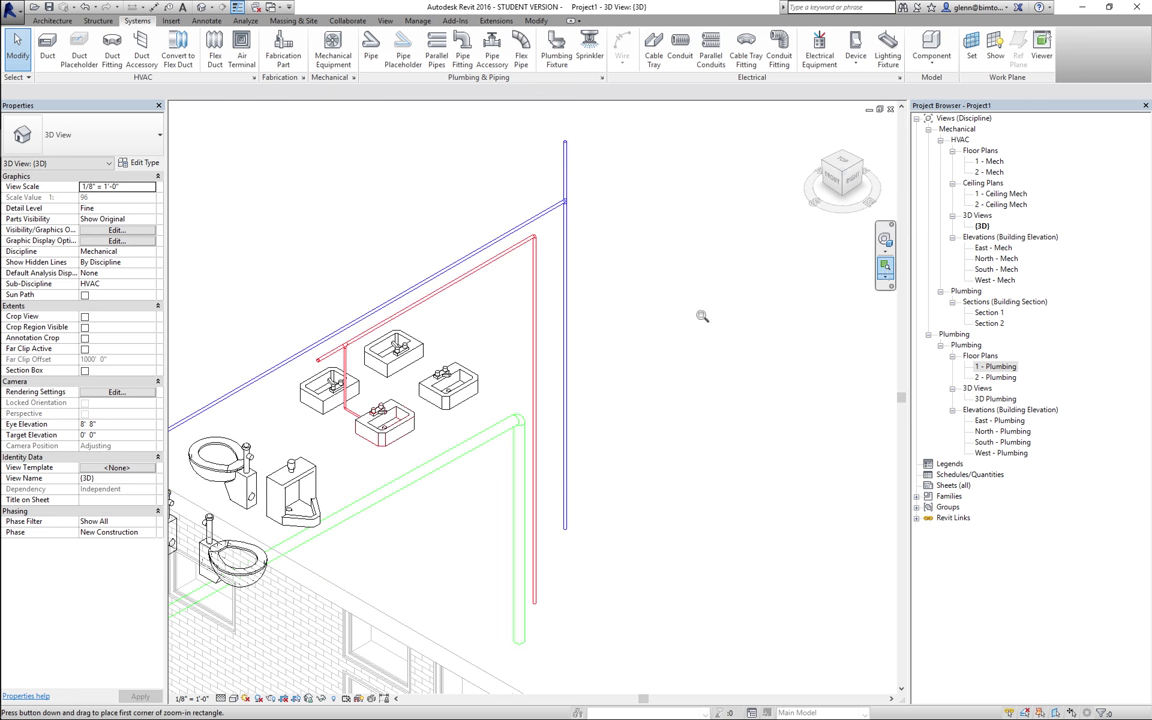
Connect the 1/2" Domestic Hot Water connector of the urinal-side lavatory farther from the urinal into the hot water main.
{"action": "key", "text": "z"}
{"action": "key", "text": "r"}
{"action": "left_click_drag", "start_coordinate": [284, 337], "coordinate": [451, 461]}
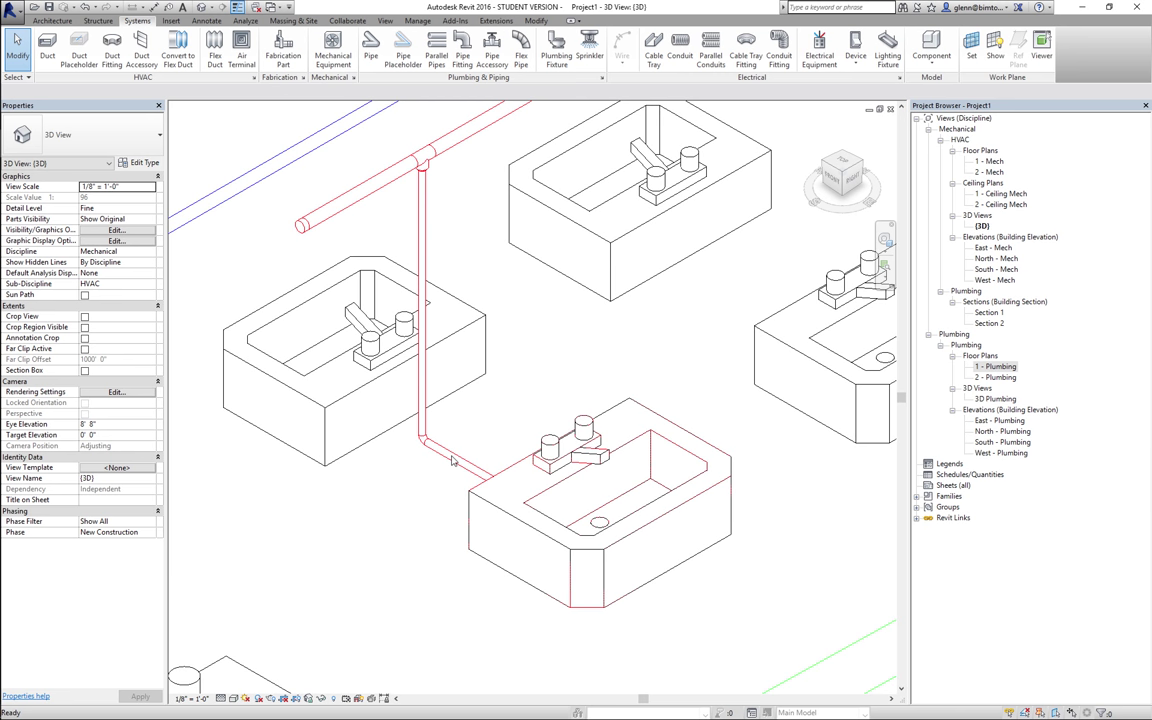
{"action": "scroll", "coordinate": [451, 460], "scroll_direction": "down", "scroll_amount": 3}
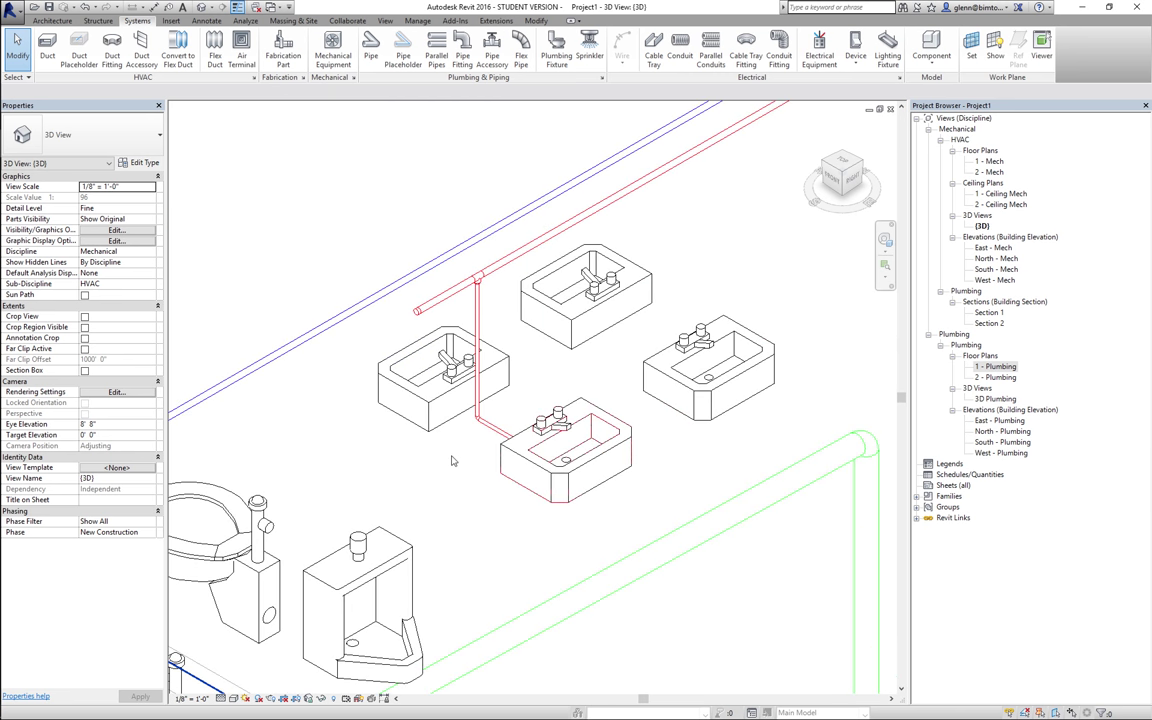
{"action": "left_click", "coordinate": [682, 370]}
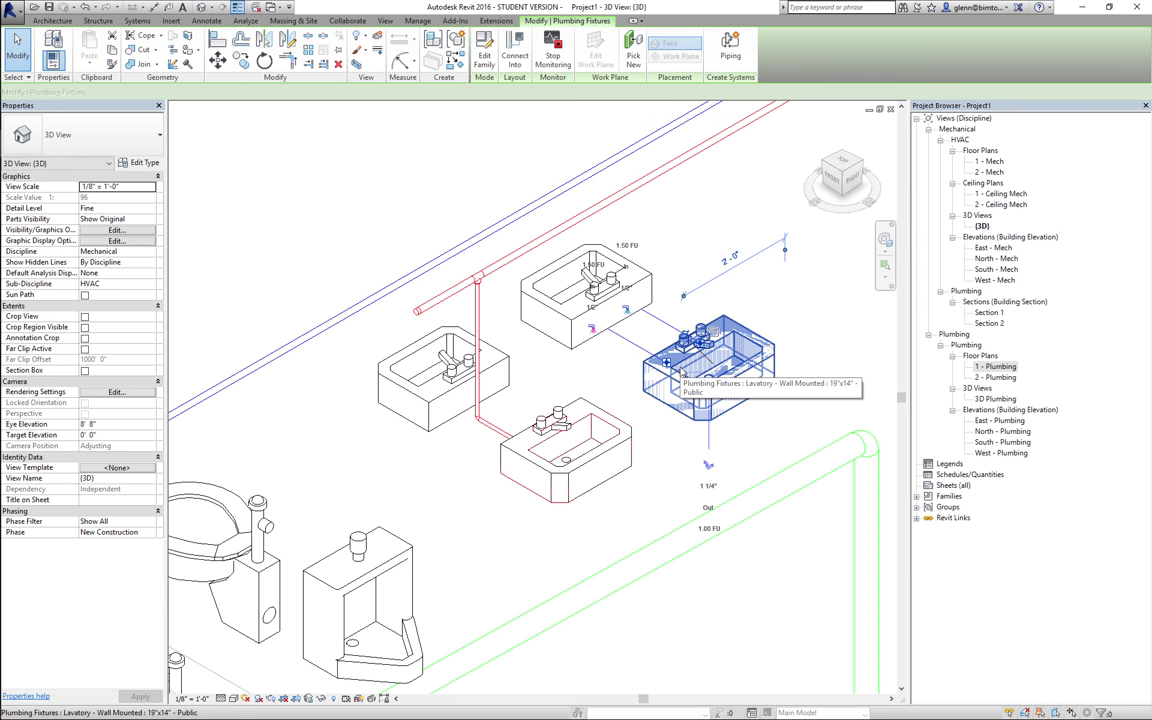
{"action": "left_click", "coordinate": [516, 60]}
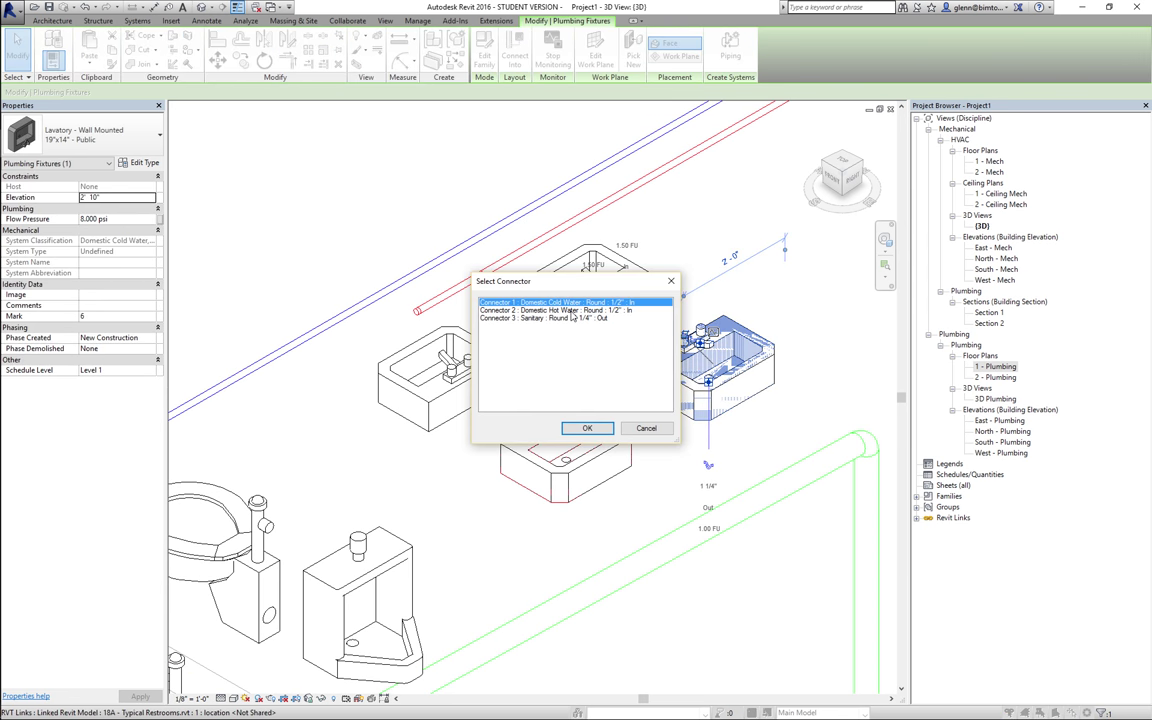
{"action": "left_click", "coordinate": [587, 428]}
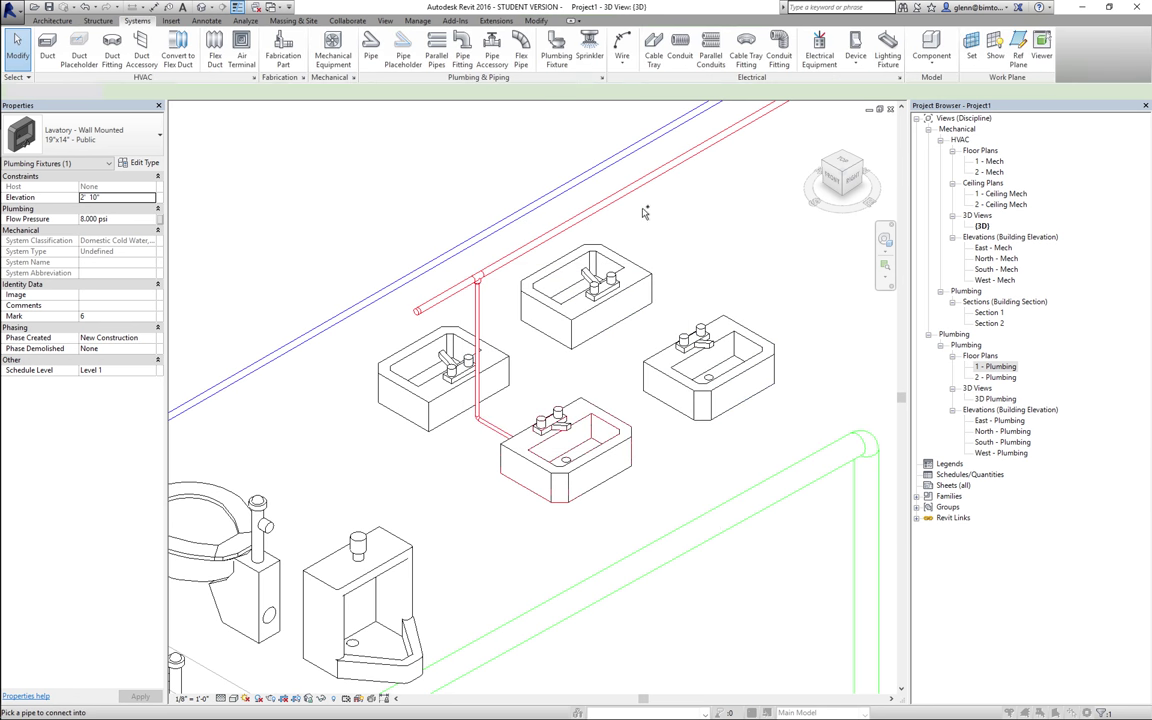
{"action": "left_click", "coordinate": [621, 196]}
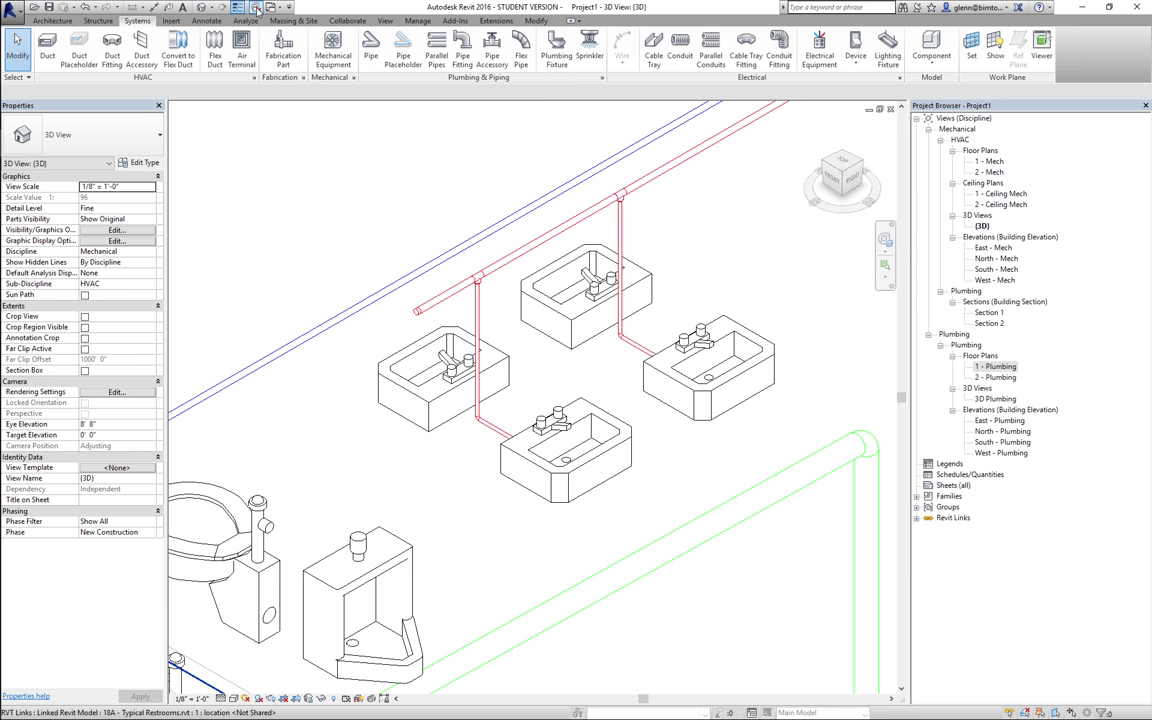
{"action": "mouse_move", "coordinate": [2, 100]}
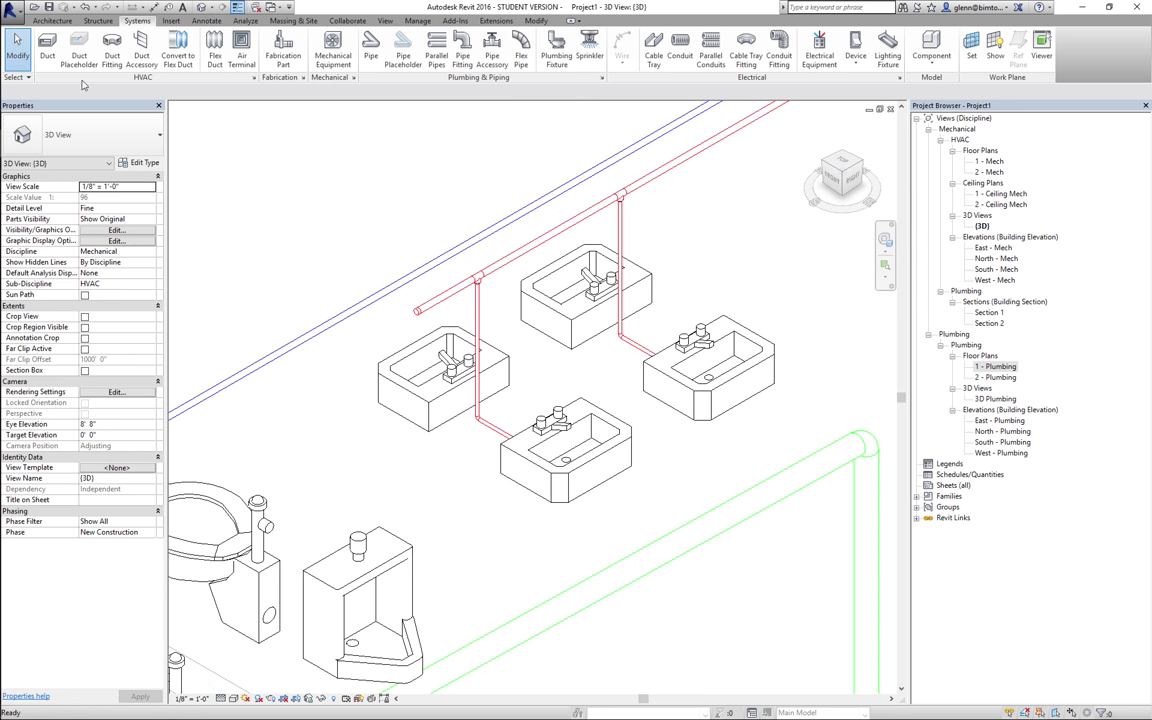
{"action": "left_click", "coordinate": [565, 455]}
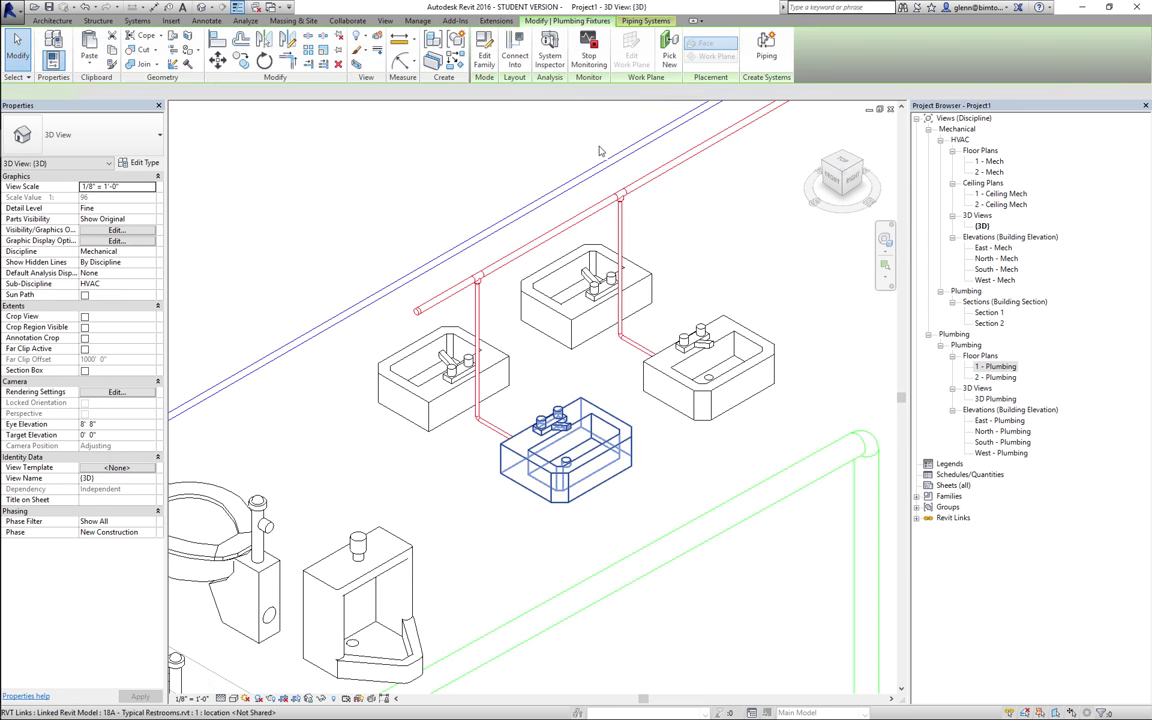
{"action": "left_click", "coordinate": [515, 45]}
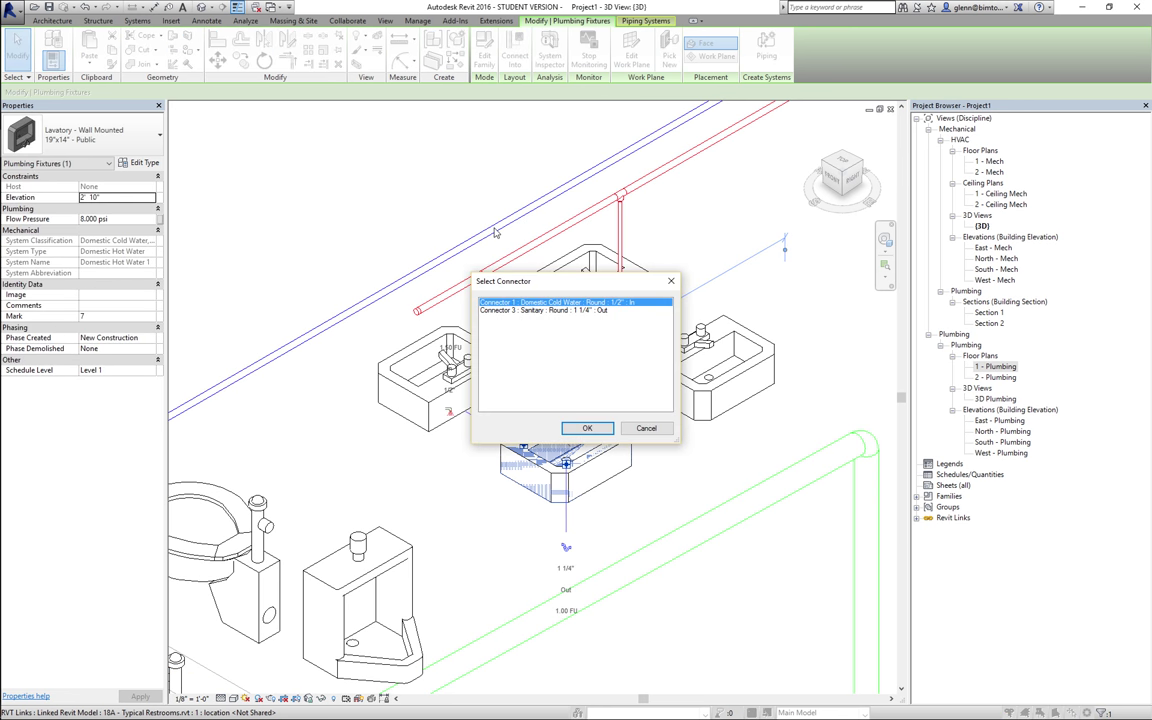
{"action": "left_click", "coordinate": [587, 428]}
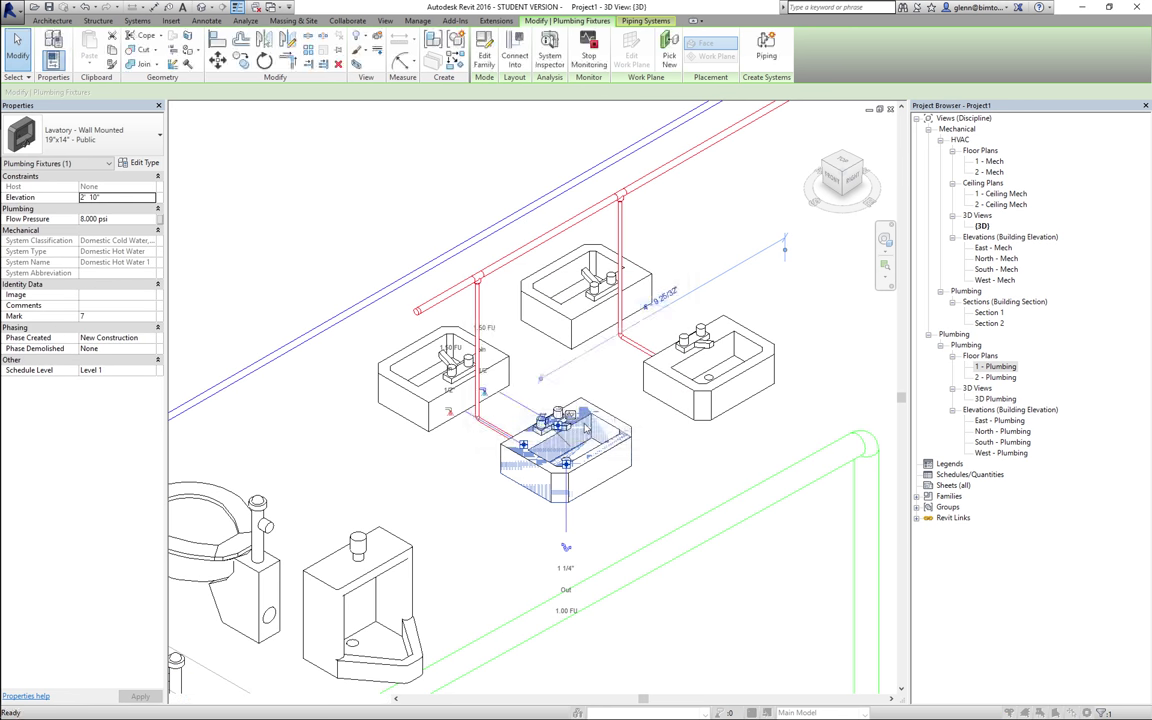
{"action": "left_click", "coordinate": [500, 262]}
{"action": "left_click", "coordinate": [17, 42]}
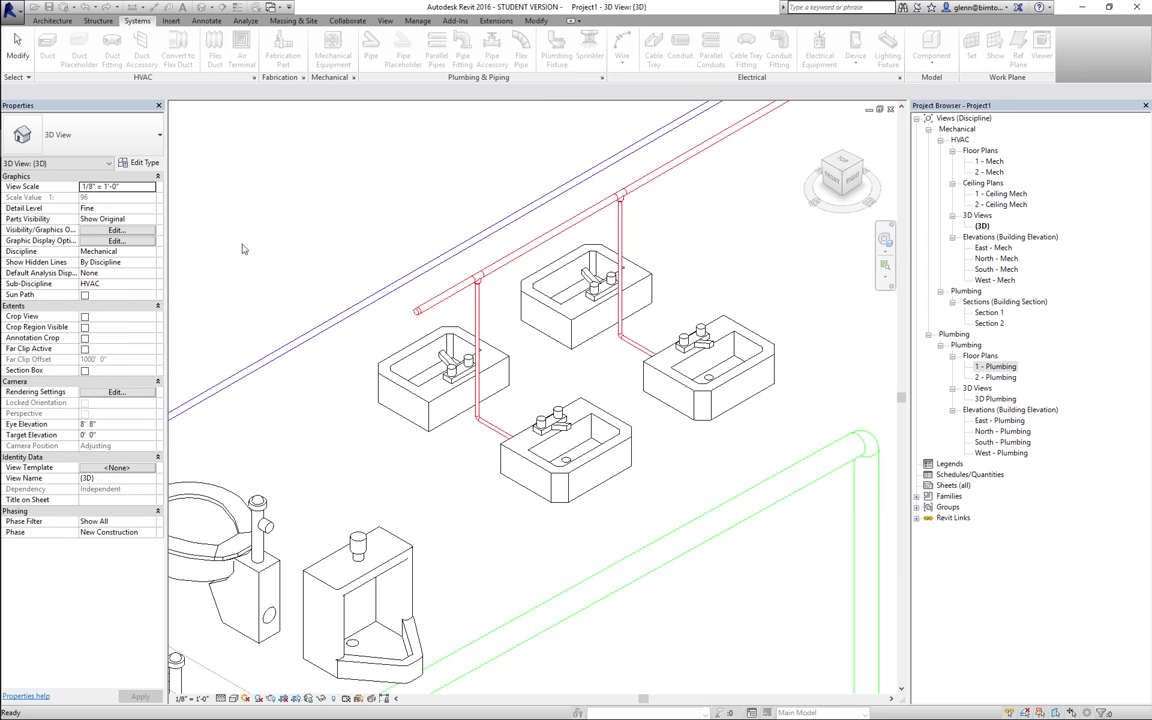
Cap the open end of the horizontal 1" domestic cold water main.
{"action": "left_click", "coordinate": [292, 344]}
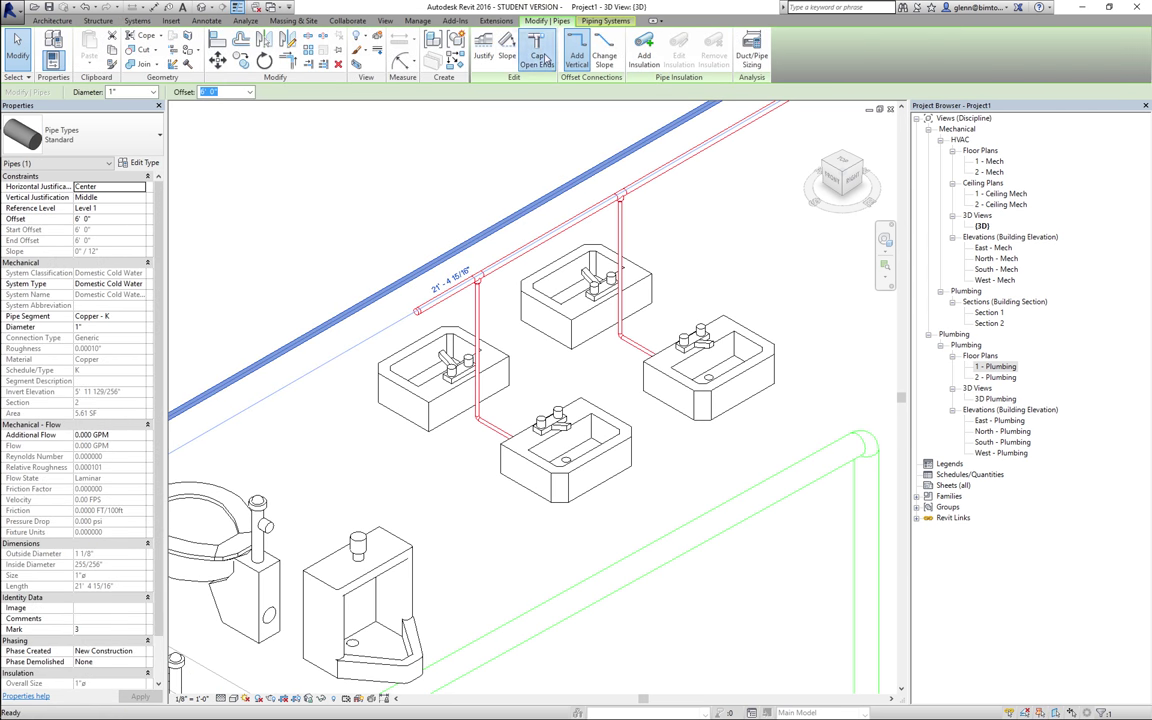
{"action": "left_click", "coordinate": [422, 162]}
{"action": "left_click", "coordinate": [567, 418]}
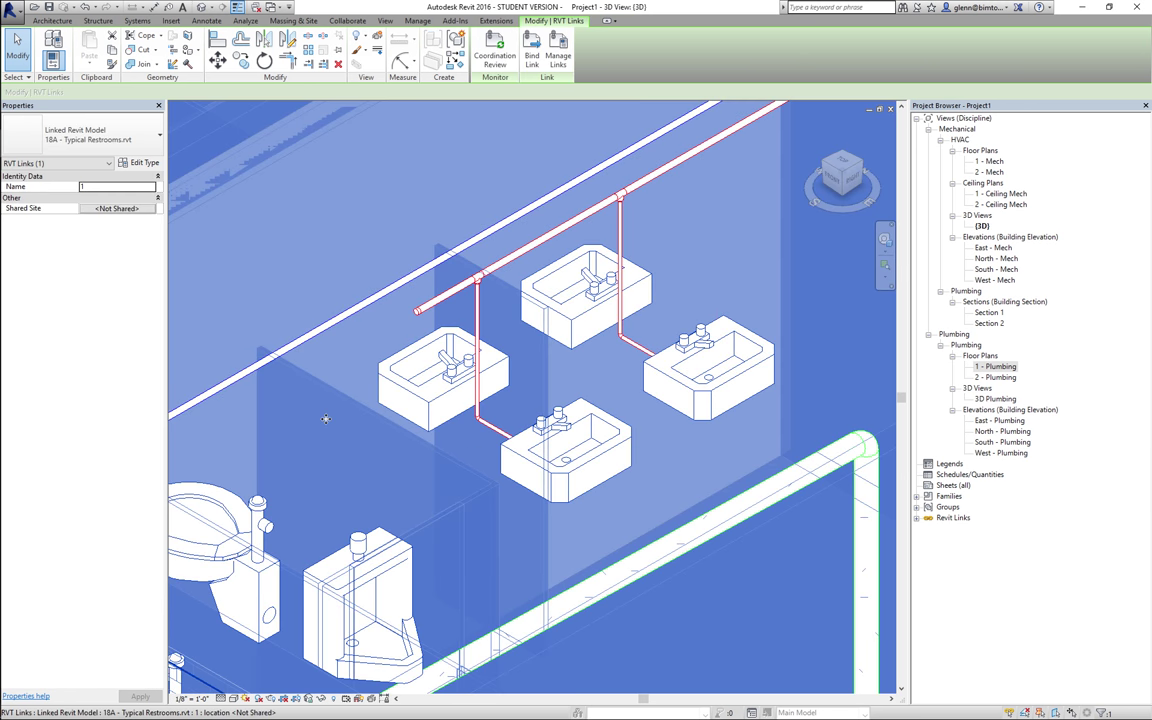
{"action": "key", "text": "Escape"}
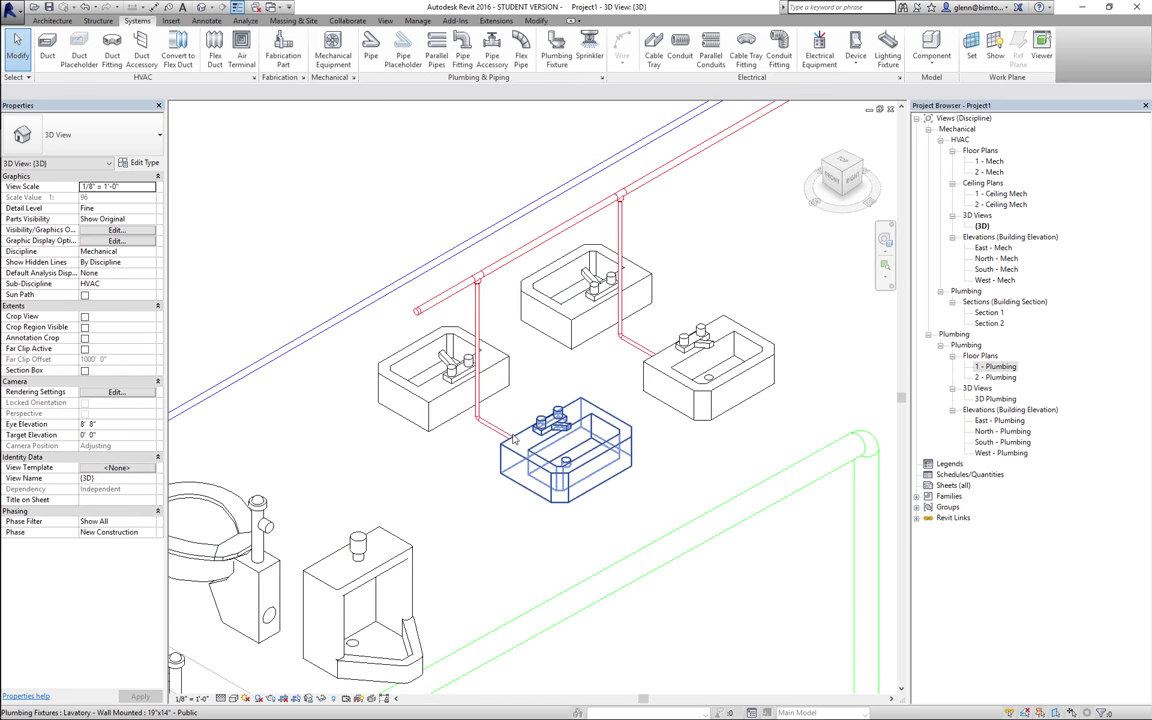
Connect the 1/2" Domestic Cold Water connector of the urinal-side lavatory nearest the urinal into the cold water main.
{"action": "left_click", "coordinate": [545, 440]}
{"action": "left_click", "coordinate": [515, 50]}
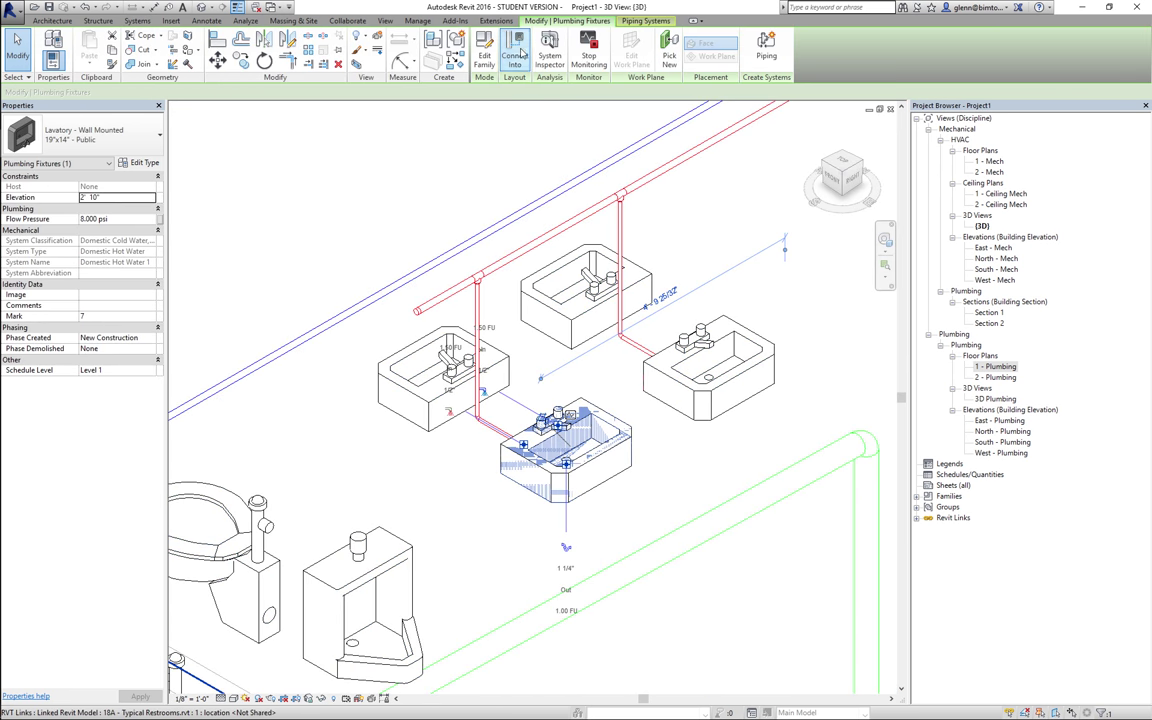
{"action": "left_click", "coordinate": [545, 322]}
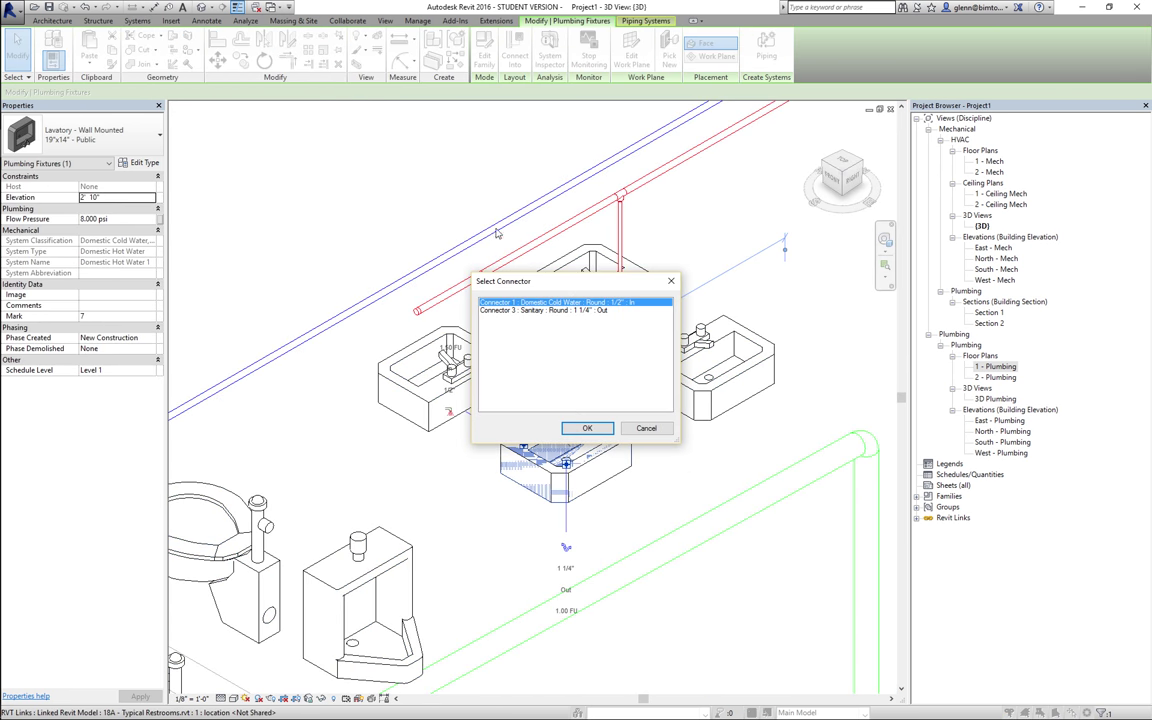
{"action": "left_click", "coordinate": [586, 428]}
{"action": "left_click", "coordinate": [484, 240]}
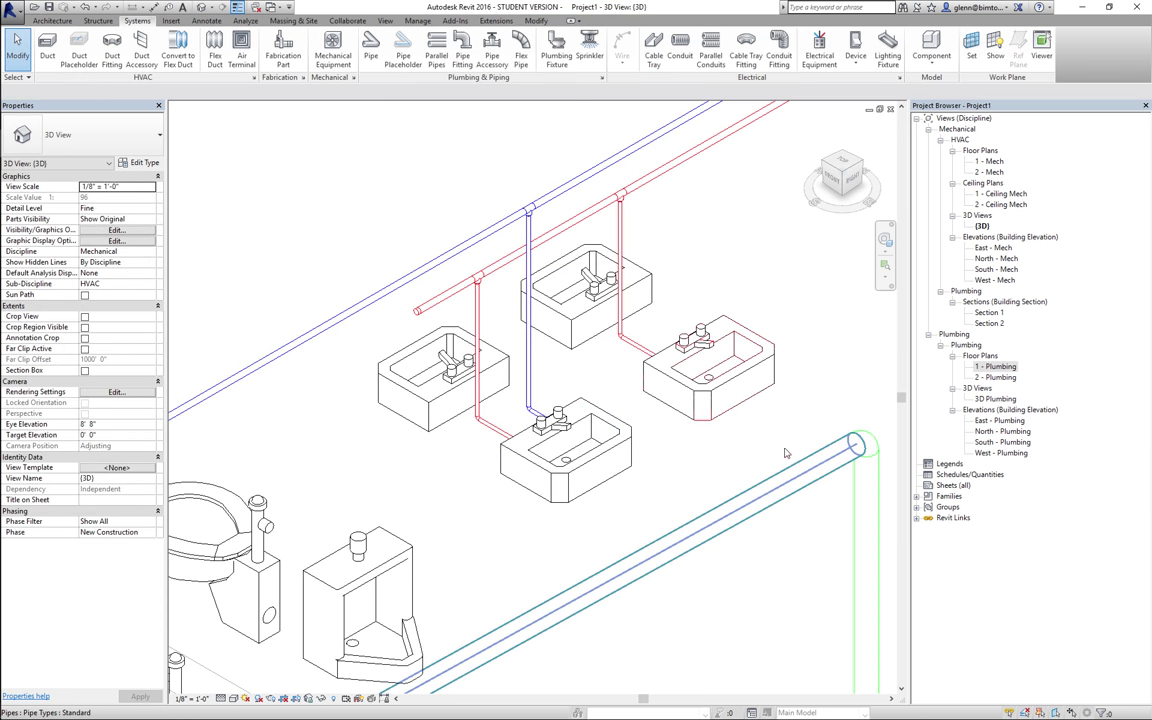
Connect the 1/2" Domestic Cold Water connector of the urinal-side lavatory farther from the urinal into the cold water main.
{"action": "left_click", "coordinate": [717, 388]}
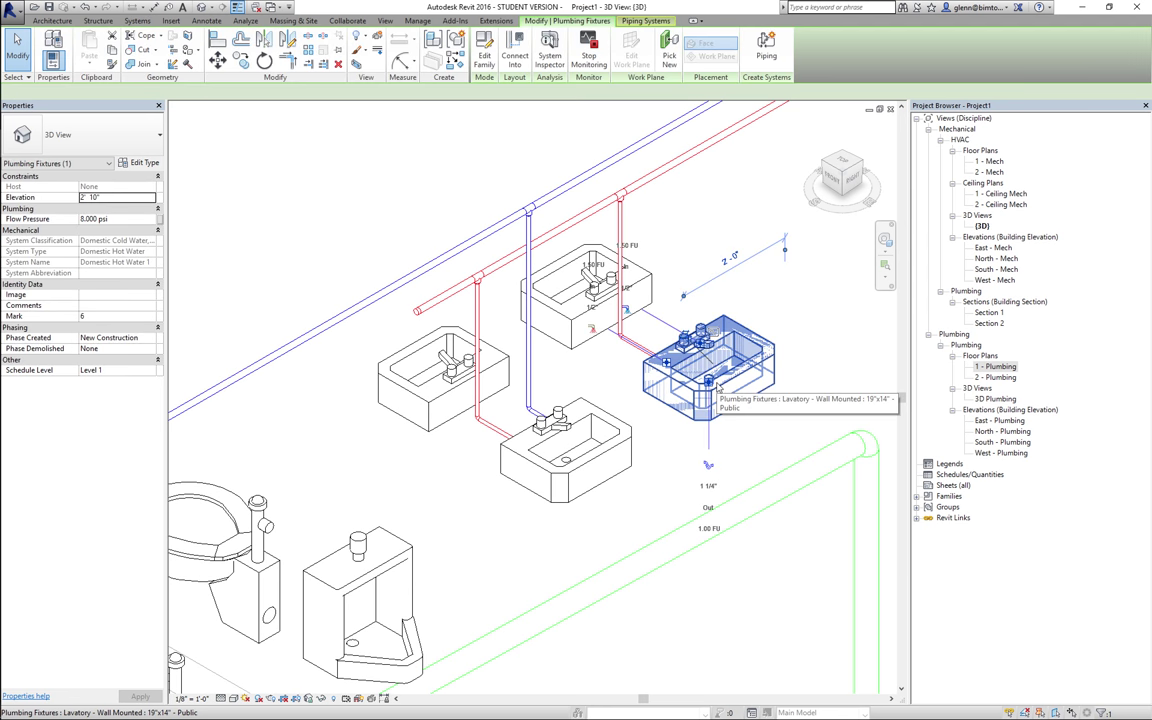
{"action": "left_click", "coordinate": [514, 55]}
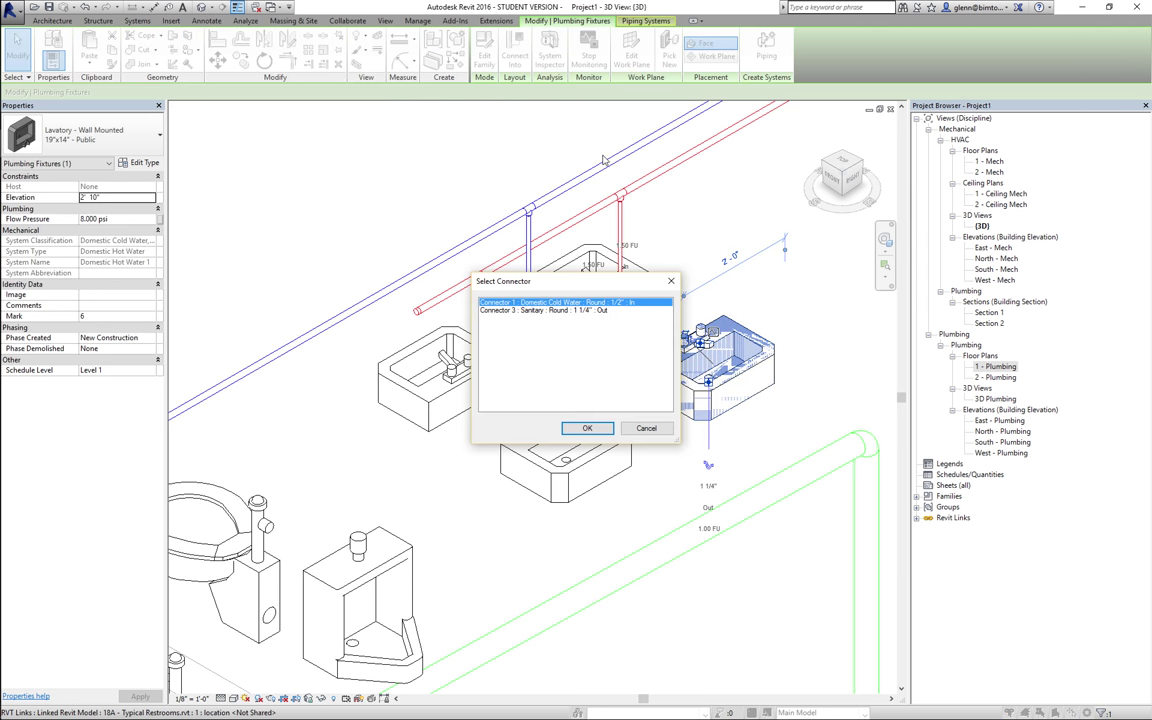
{"action": "left_click", "coordinate": [589, 428]}
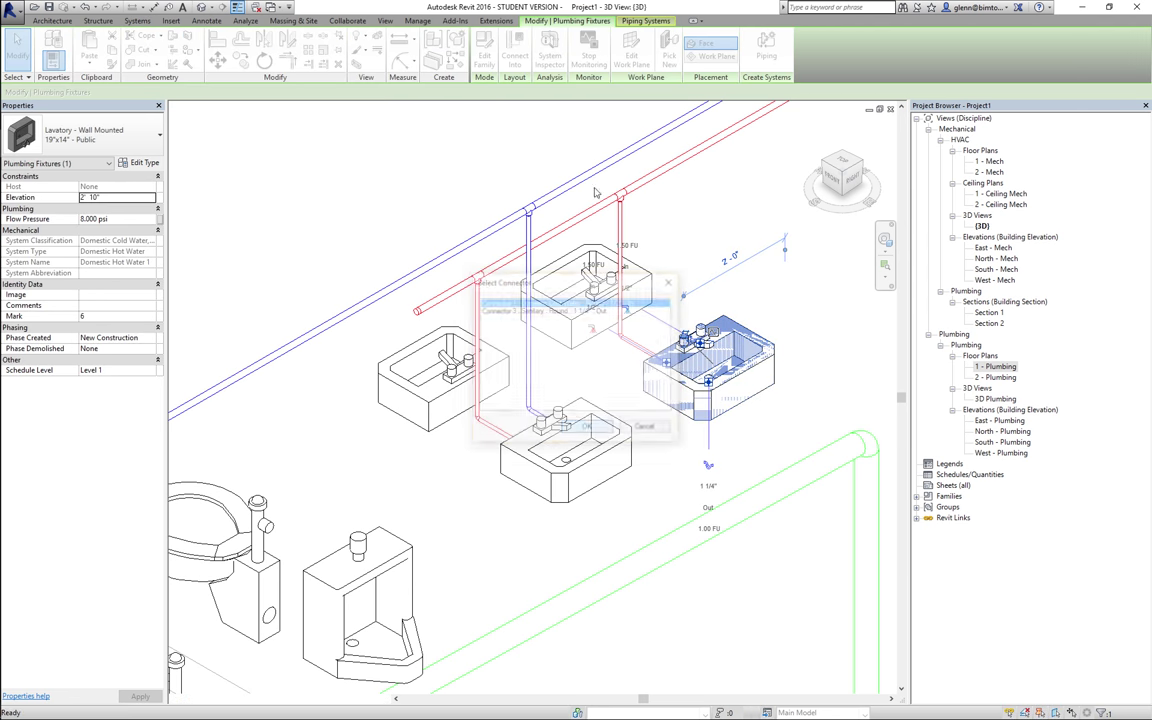
{"action": "left_click", "coordinate": [628, 157]}
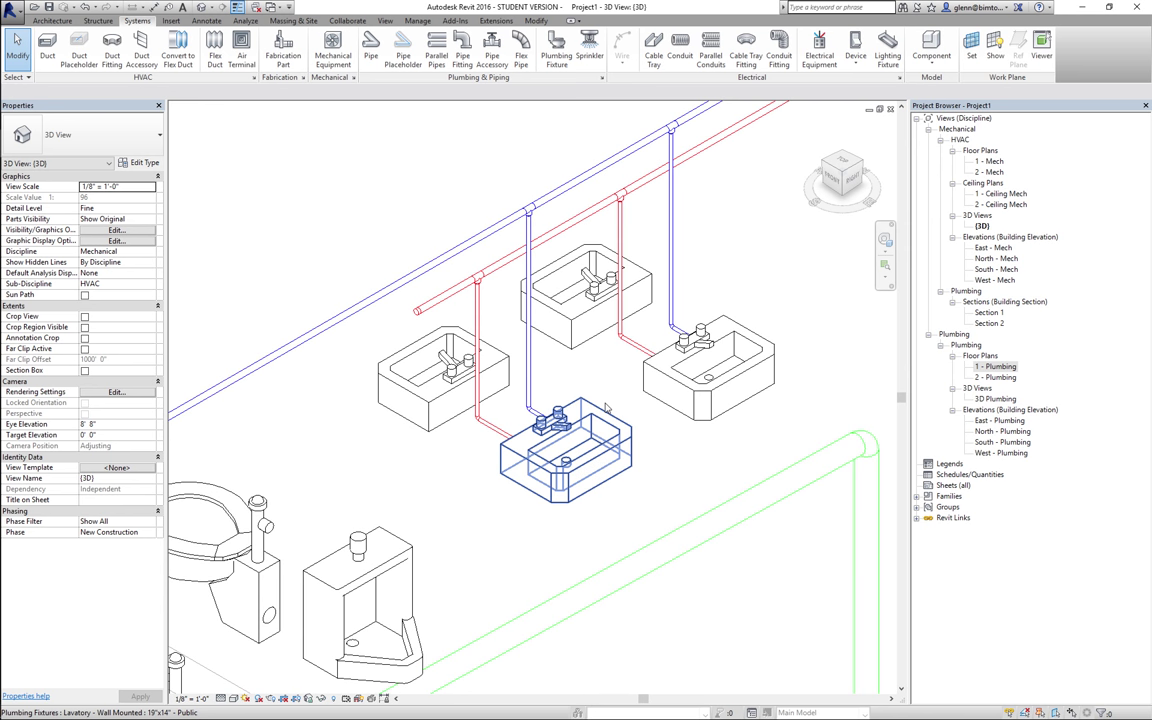
{"action": "key", "text": "super+Tab"}
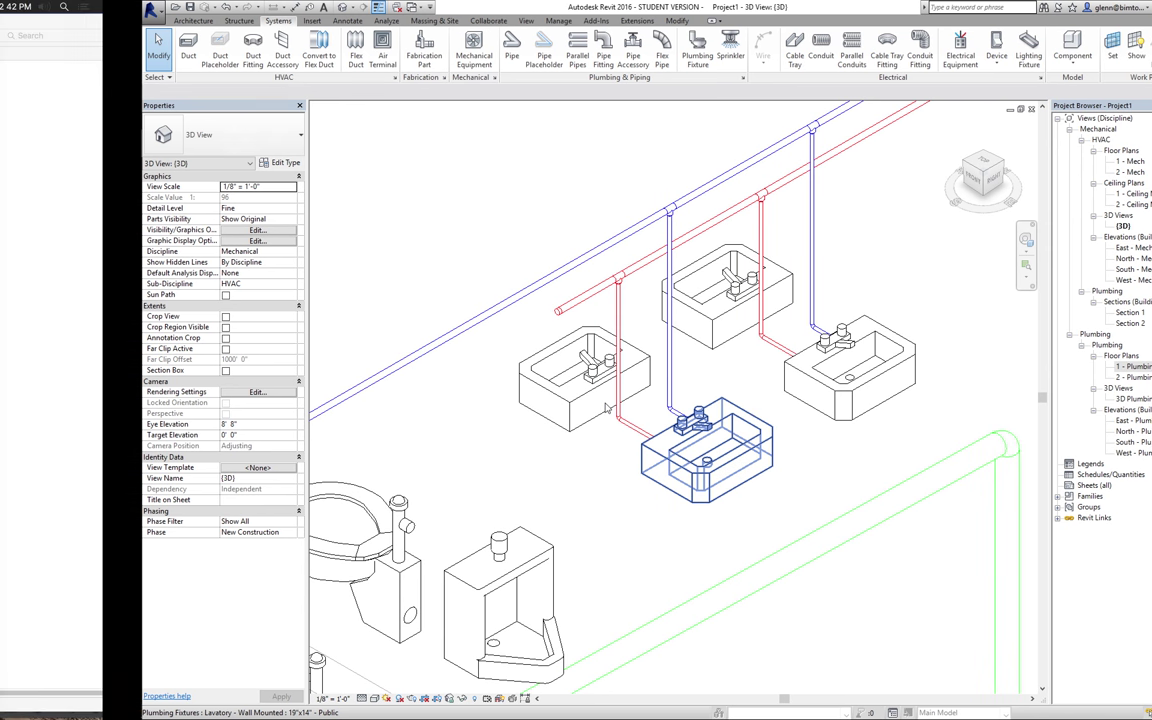
{"action": "key", "text": "super+Tab"}
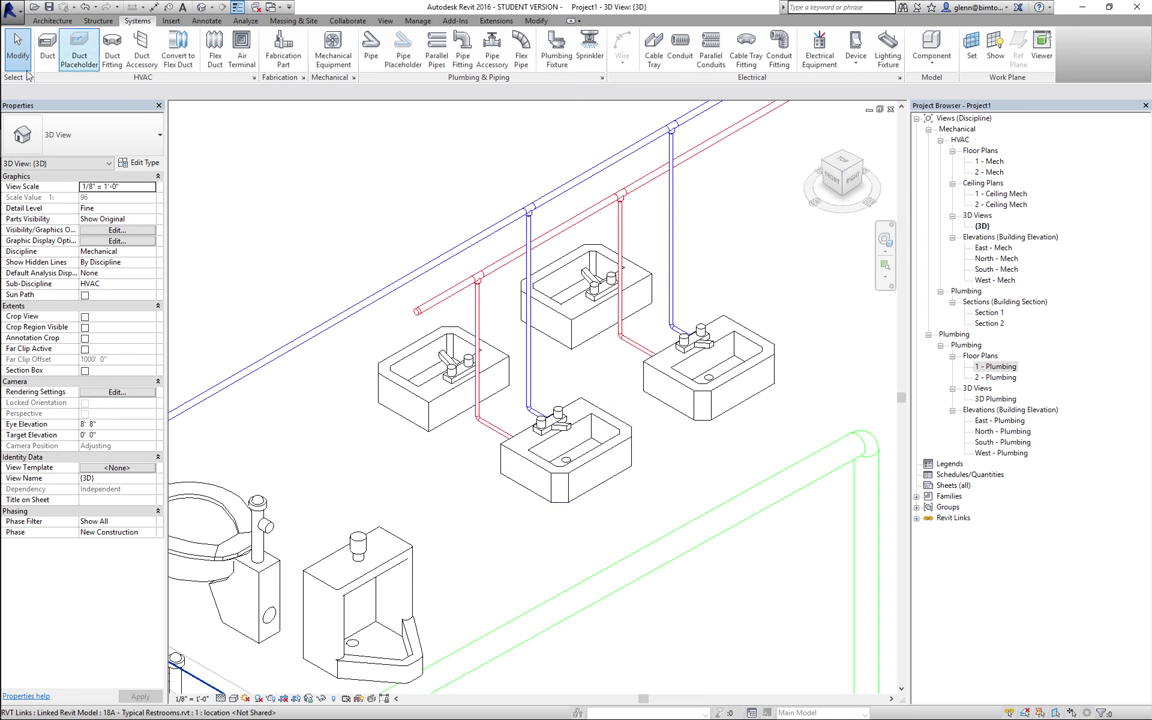
{"action": "left_click", "coordinate": [270, 224]}
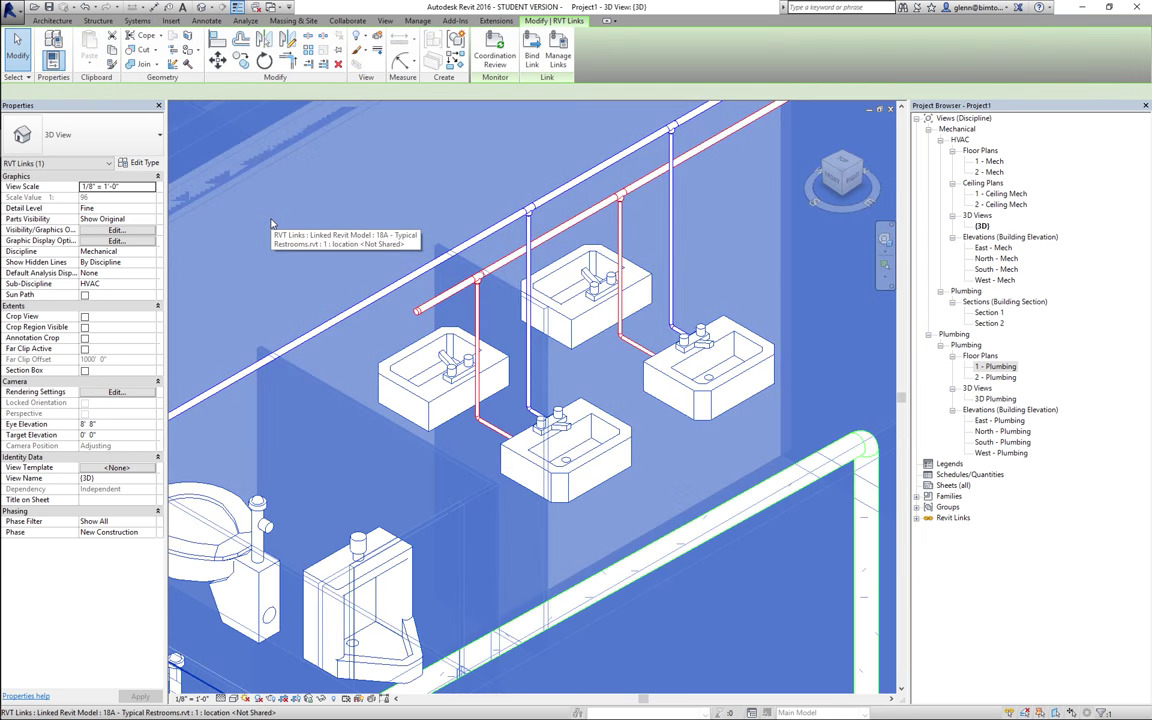
{"action": "left_click", "coordinate": [17, 42]}
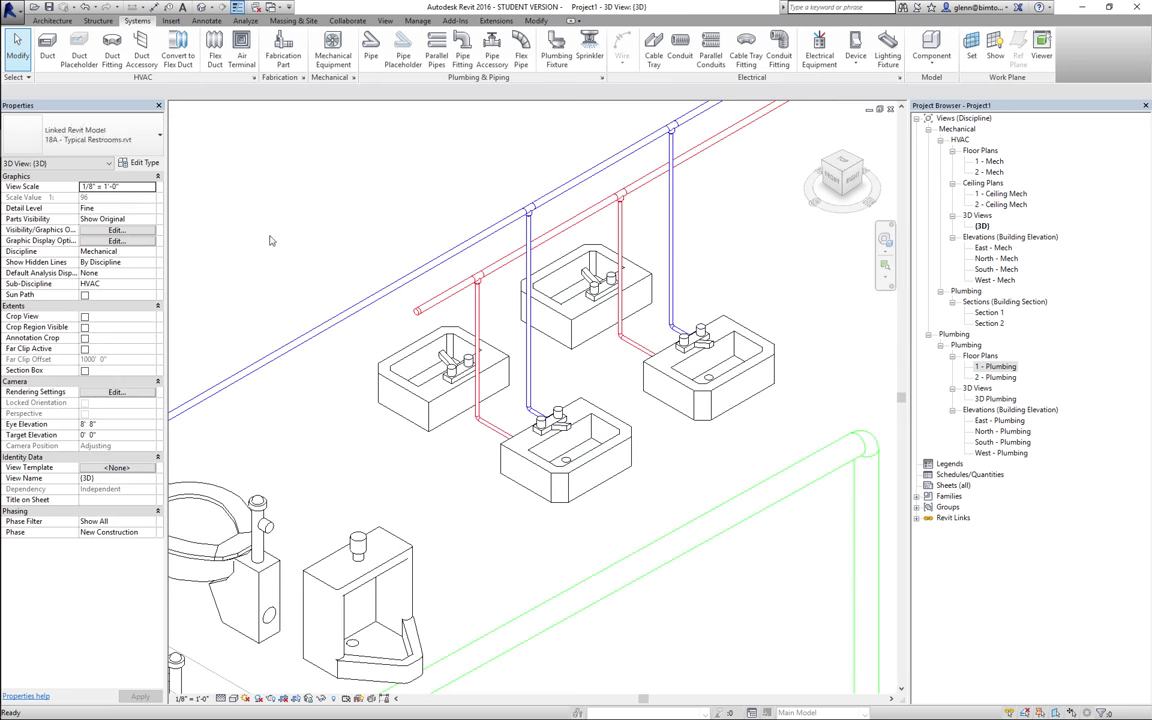
Connect the drain of the front lavatory nearest the urinal into the sloped sanitary main using Connect Into.
{"action": "left_click", "coordinate": [536, 476]}
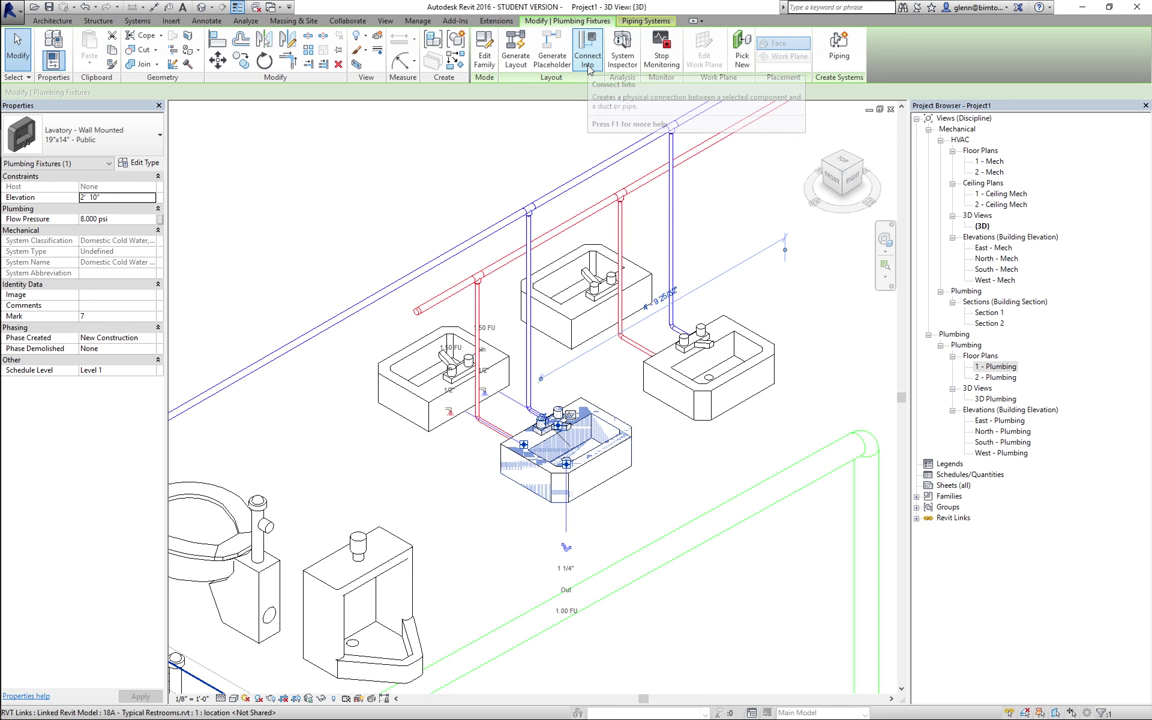
{"action": "key", "text": "Escape"}
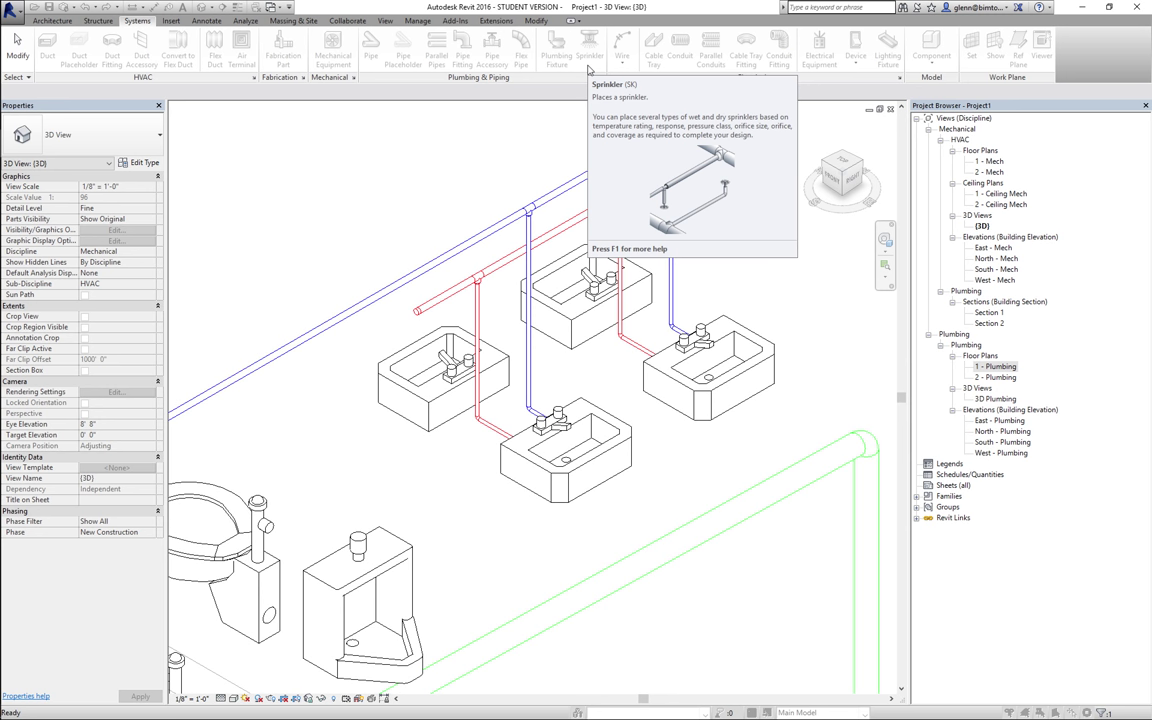
{"action": "left_click", "coordinate": [586, 594]}
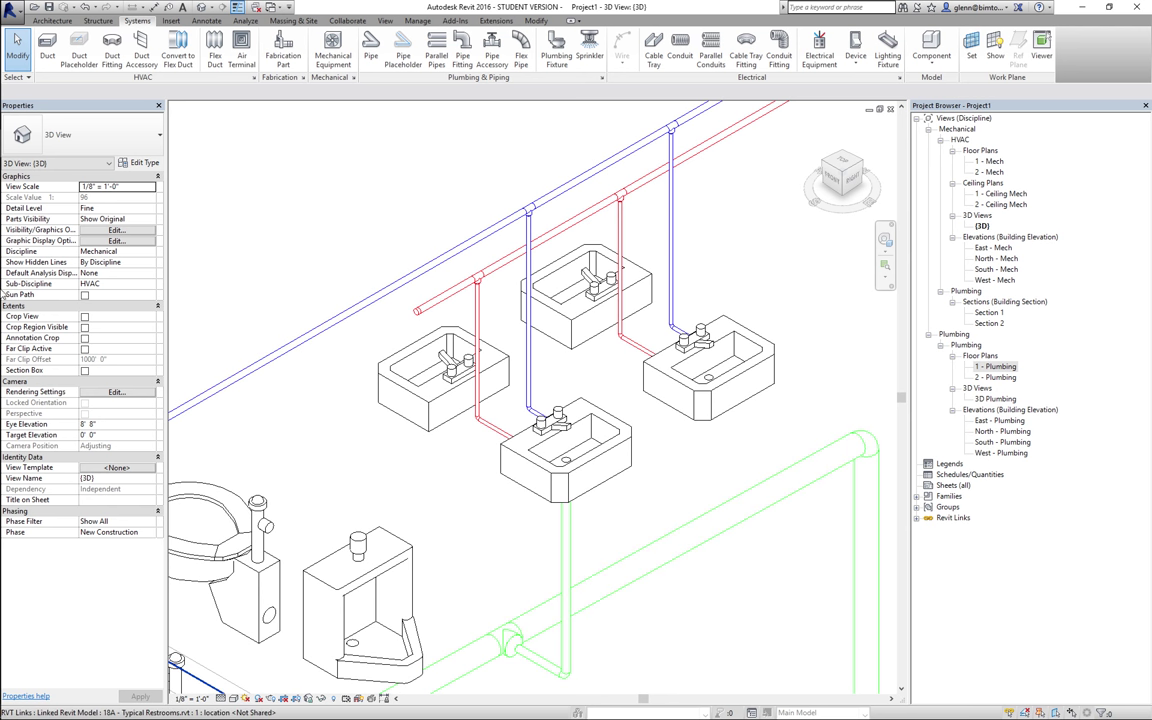
Connect the drain of the front lavatory farther from the urinal into the sloped sanitary main using Connect Into.
{"action": "mouse_move", "coordinate": [2, 274]}
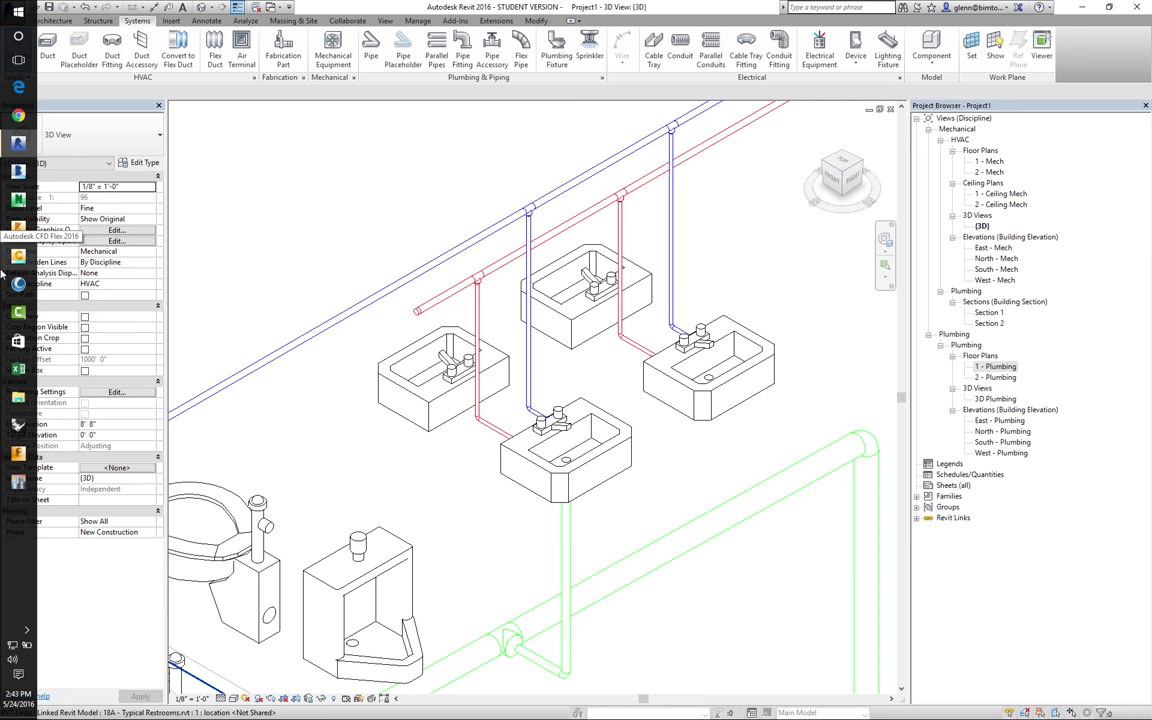
{"action": "left_click", "coordinate": [684, 404]}
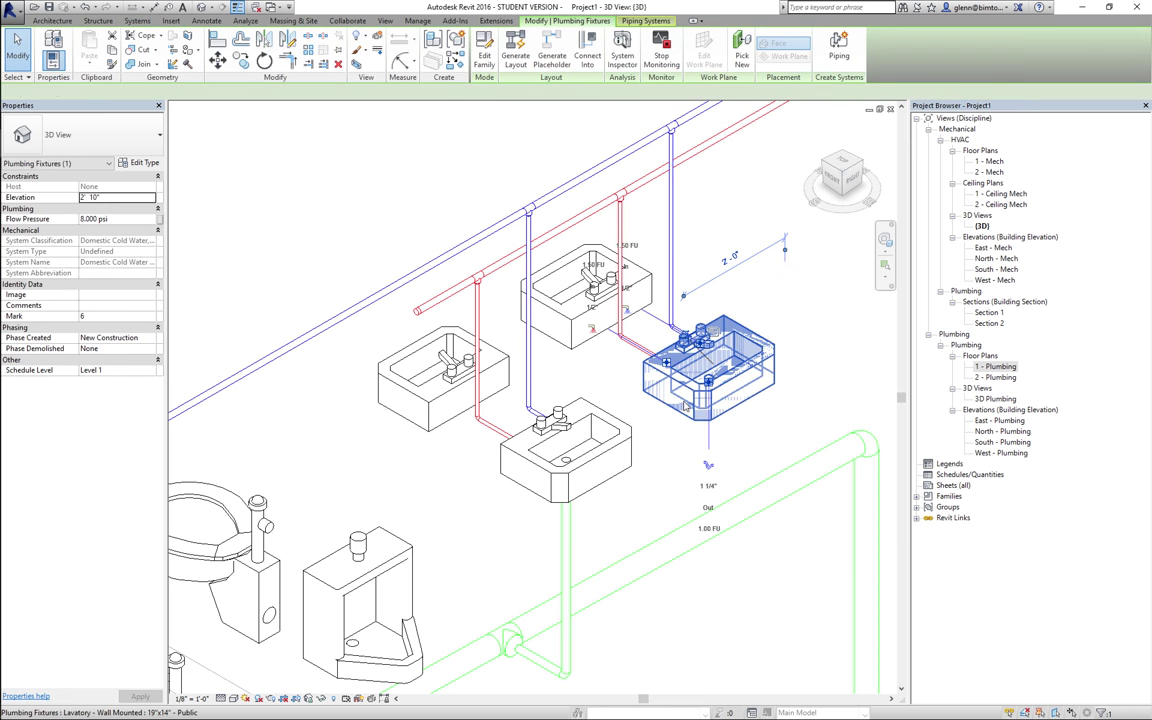
{"action": "left_click", "coordinate": [589, 60]}
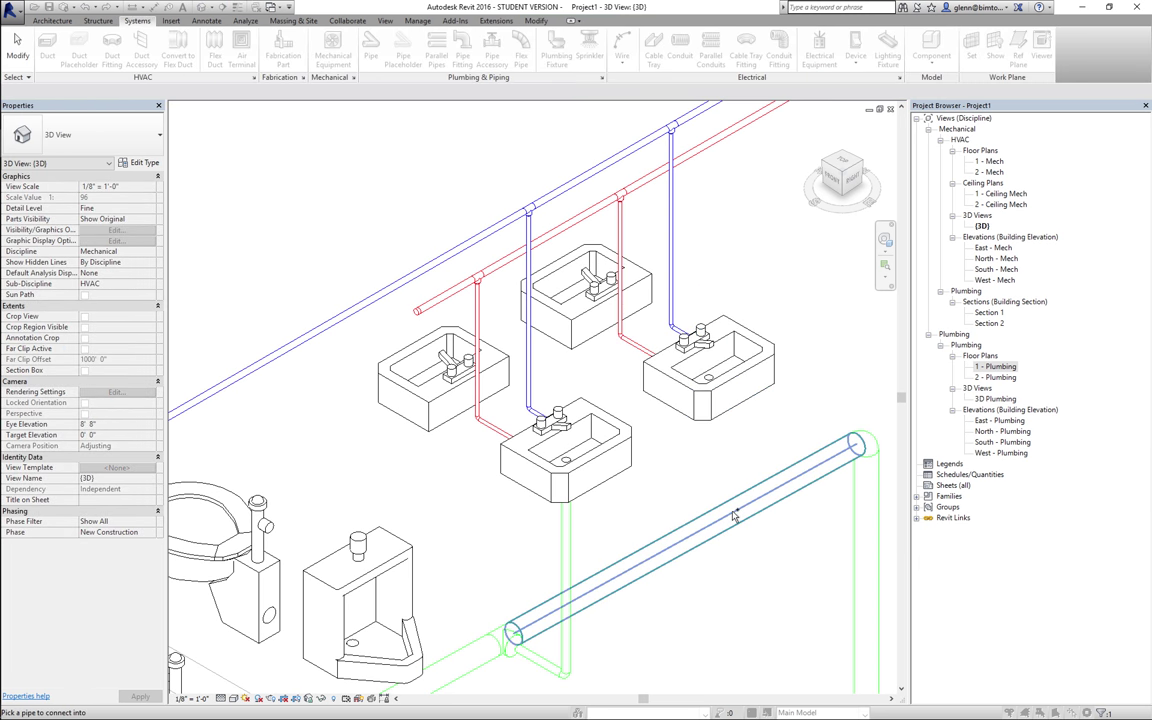
{"action": "left_click", "coordinate": [733, 515]}
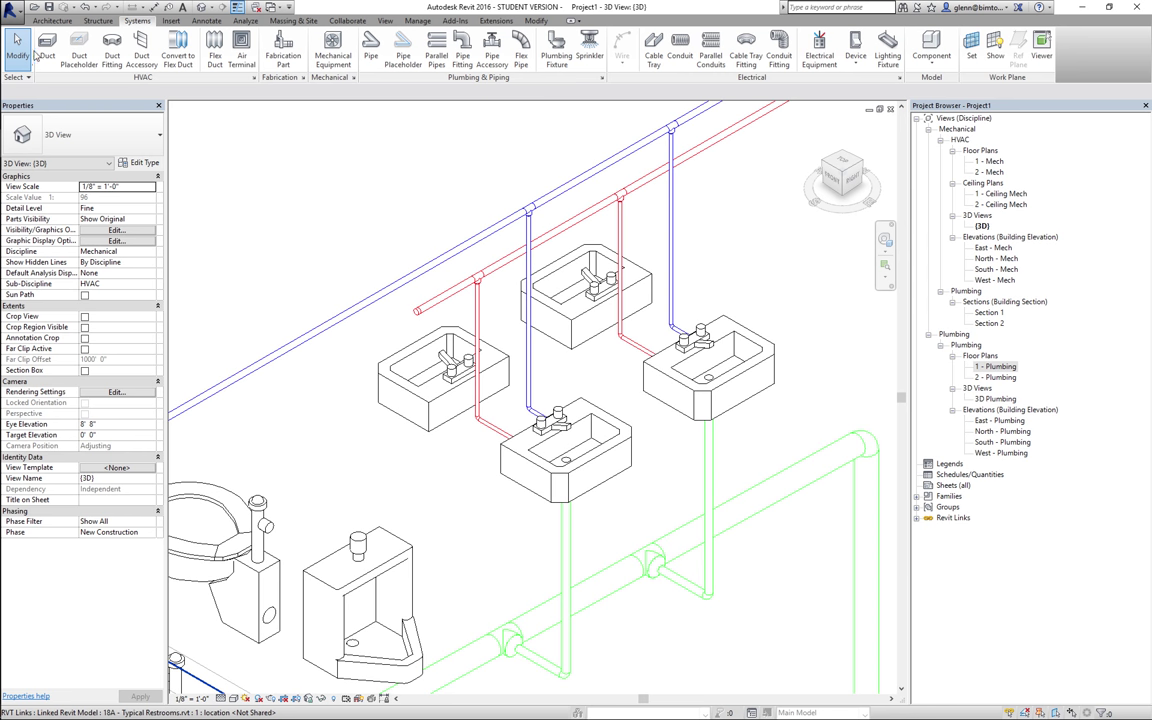
Delete the drain connection of the lavatory nearest the urinal: vertical drop, horizontal branch, elbow, transition, and tee on the main.
{"action": "left_click", "coordinate": [572, 535]}
{"action": "key", "text": "Delete"}
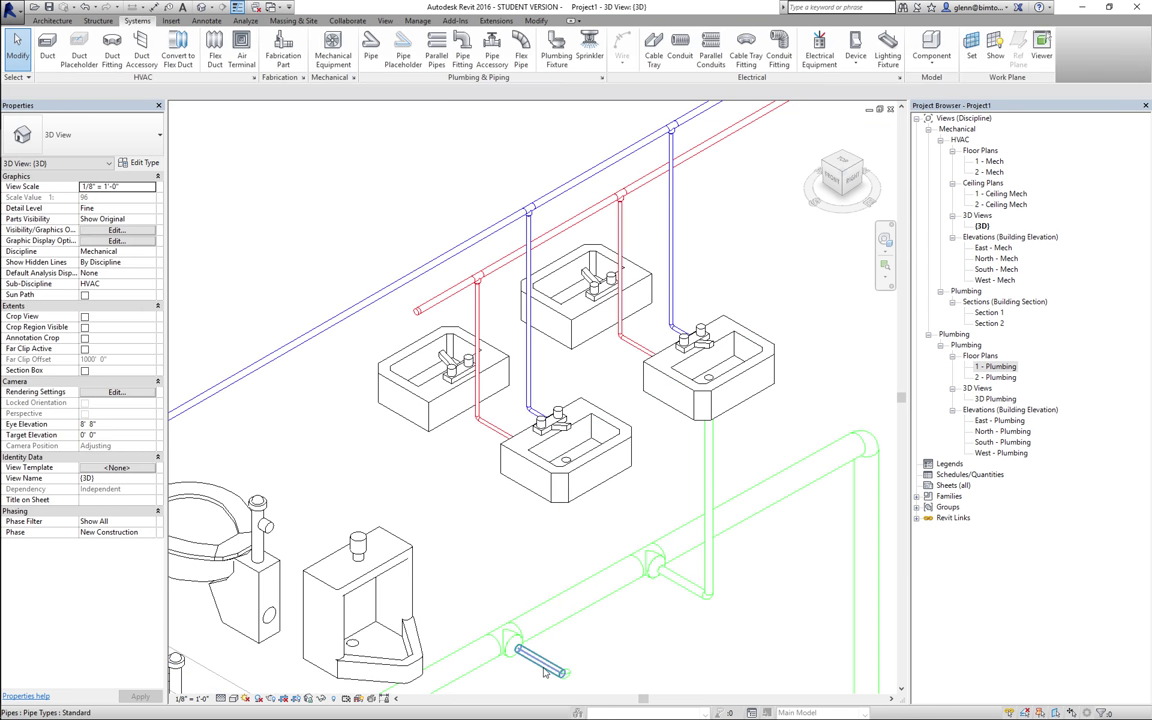
{"action": "left_click", "coordinate": [545, 670]}
{"action": "key", "text": "Delete"}
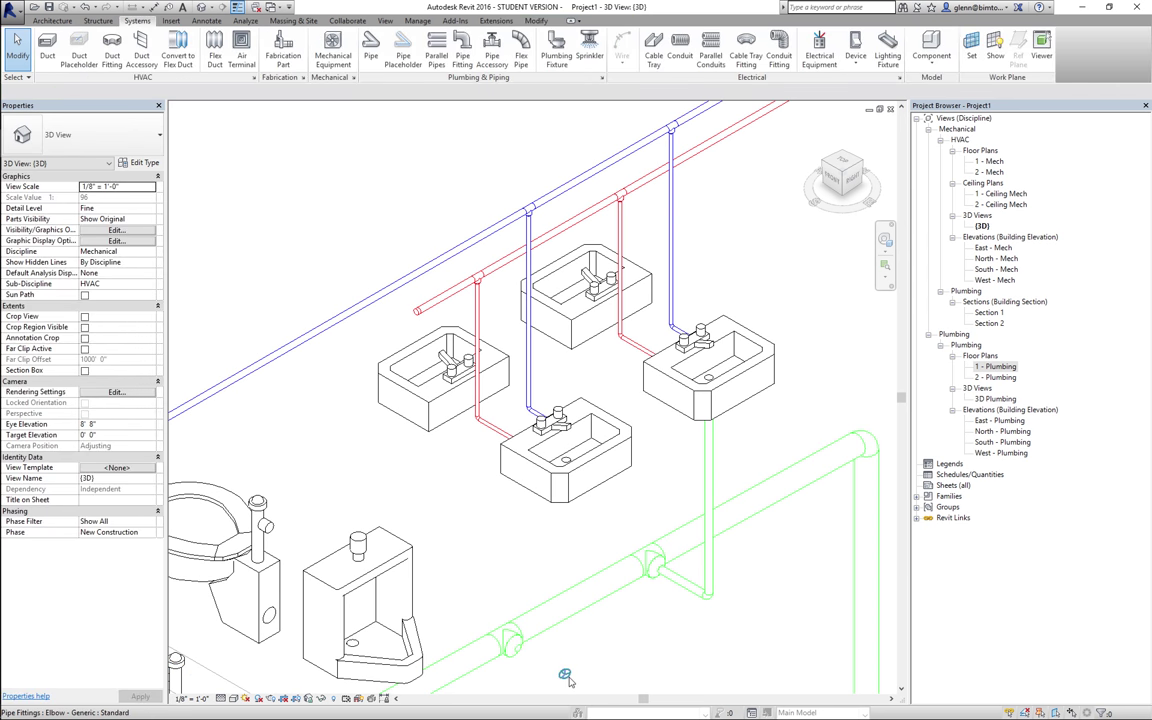
{"action": "left_click", "coordinate": [565, 677]}
{"action": "key", "text": "Delete"}
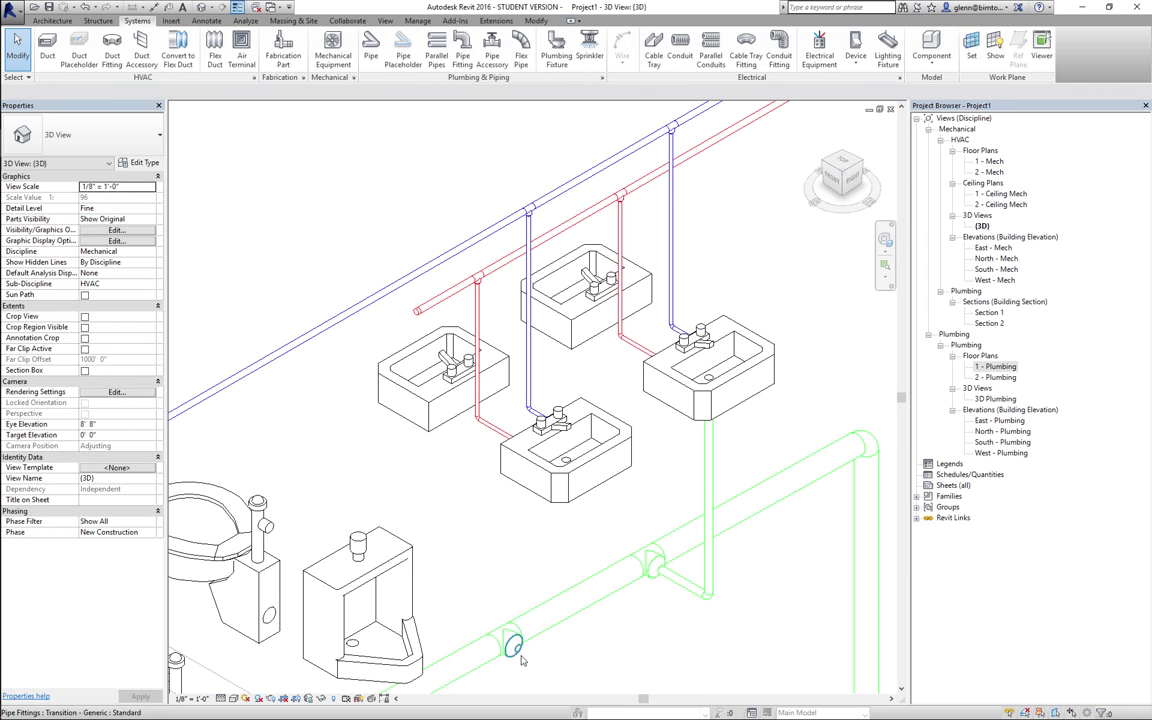
{"action": "left_click", "coordinate": [515, 648]}
{"action": "key", "text": "Delete"}
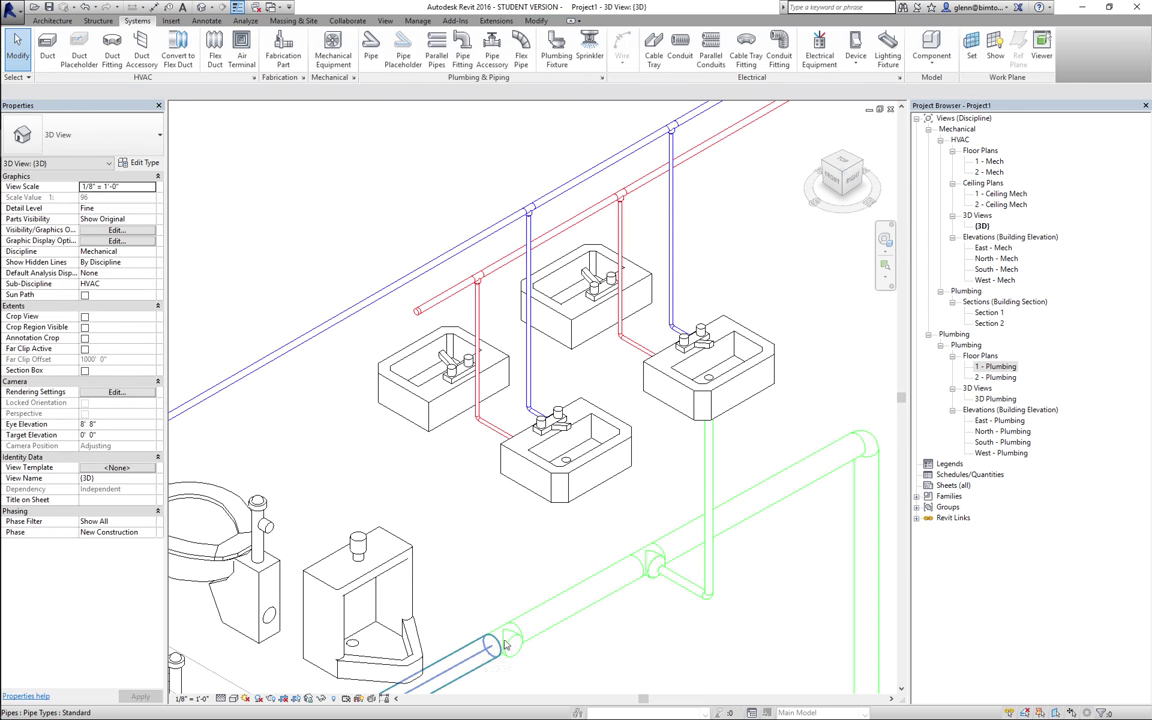
{"action": "left_click", "coordinate": [515, 655]}
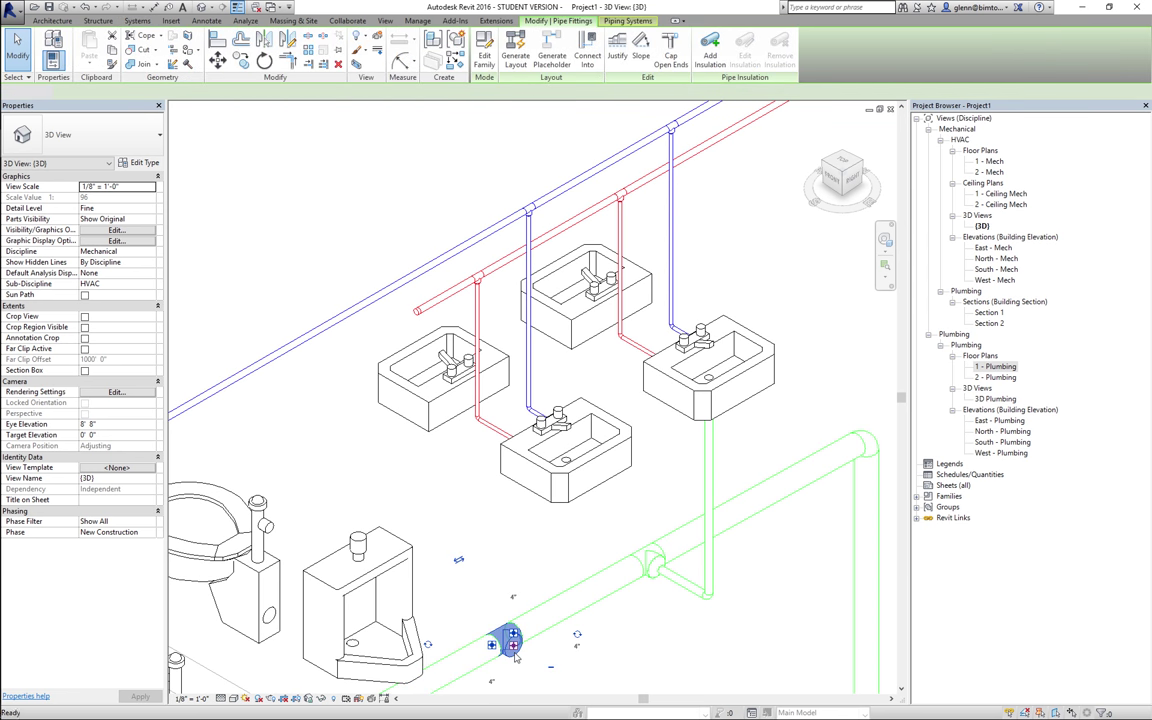
{"action": "key", "text": "Delete"}
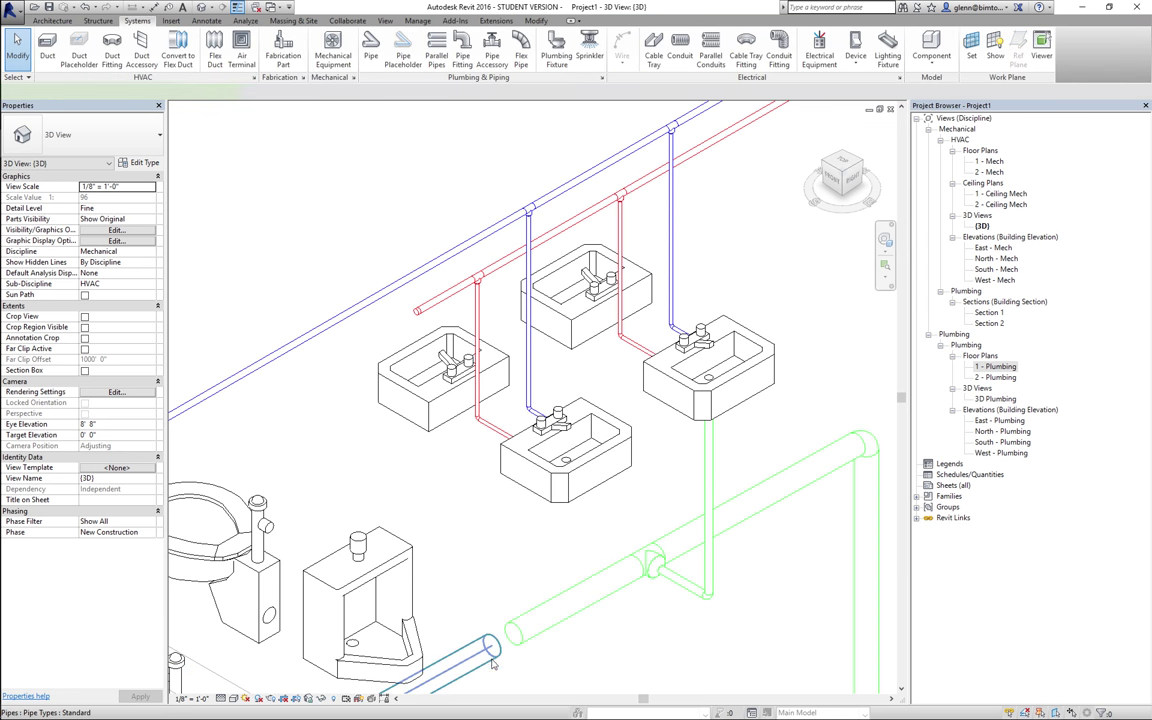
Extend the open end of the sanitary main across the gap to rejoin the adjacent pipe segment.
{"action": "left_click", "coordinate": [491, 650]}
{"action": "left_click_drag", "start_coordinate": [491, 647], "coordinate": [522, 645]}
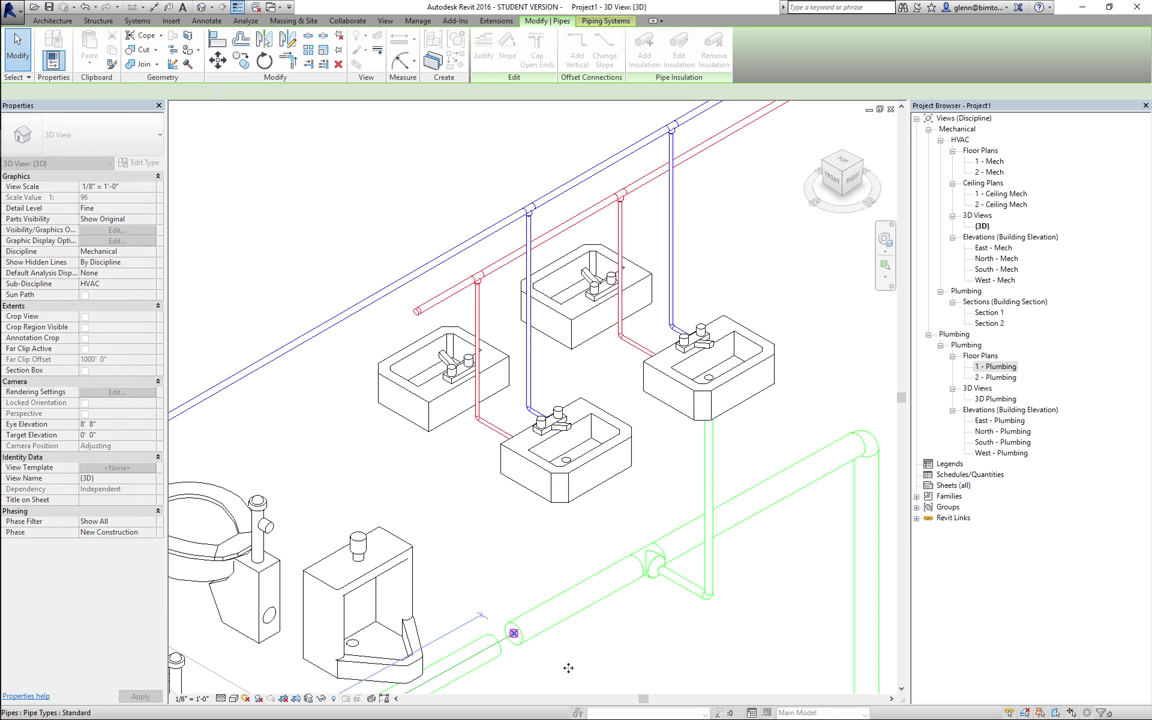
{"action": "left_click", "coordinate": [570, 673]}
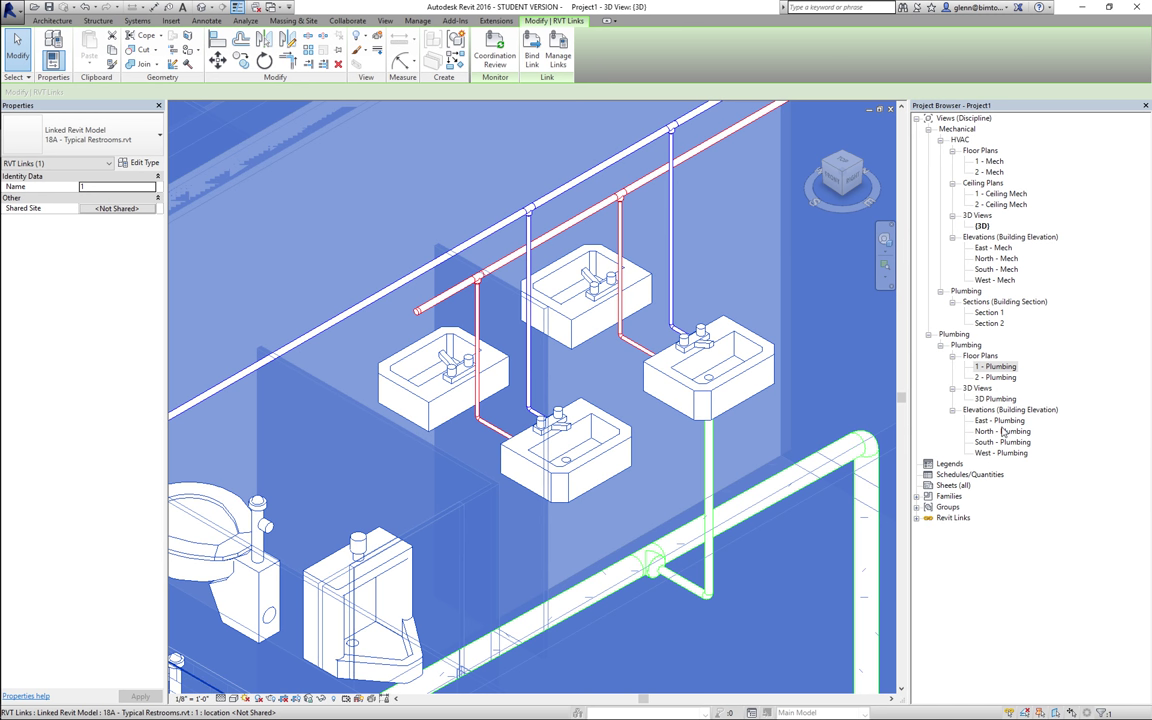
Open the Section 2 view and frame the area around the lavatories and the sanitary main below them.
{"action": "double_click", "coordinate": [989, 326]}
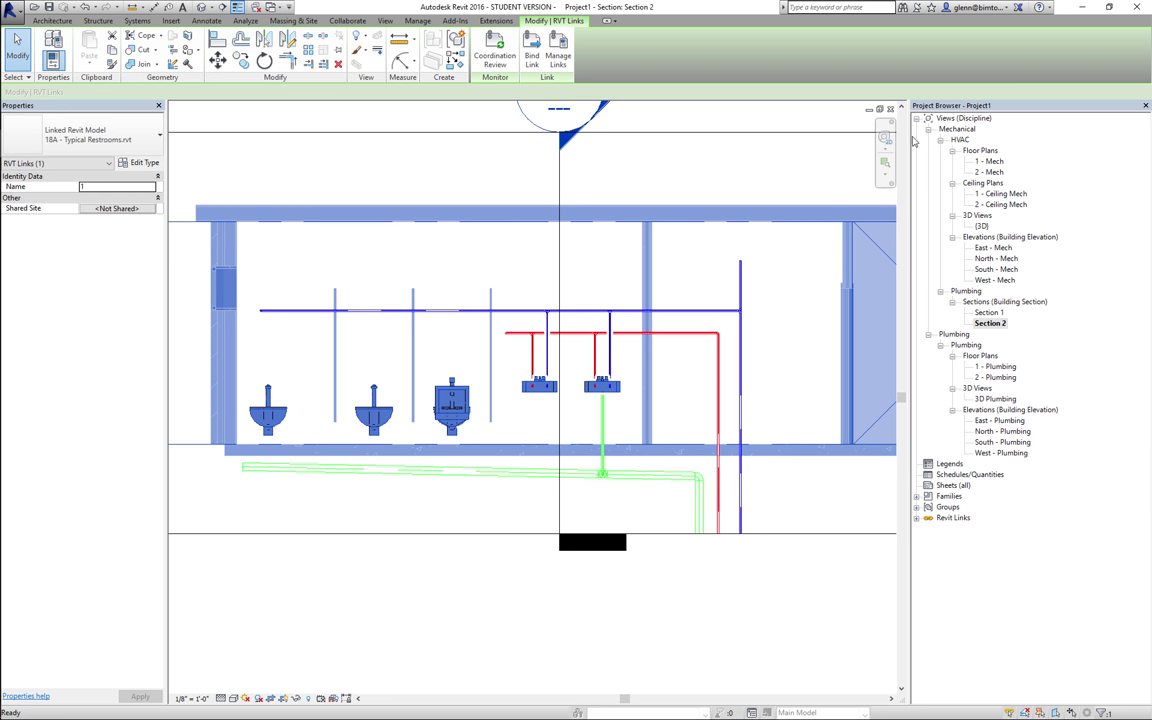
{"action": "left_click", "coordinate": [884, 162]}
{"action": "left_click_drag", "start_coordinate": [506, 350], "coordinate": [585, 540]}
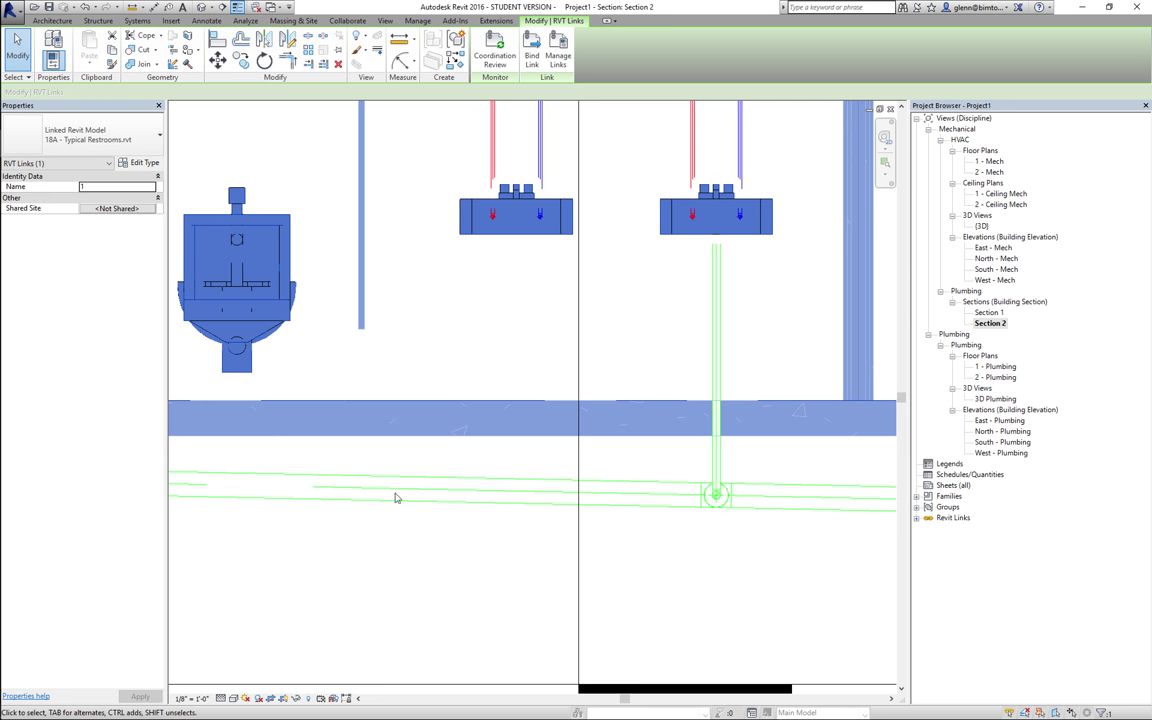
Draw a vertical 4" pipe of system type Sanitary about 2'-9" up from the sloped main, between the two lavatories.
{"action": "key", "text": "super+a"}
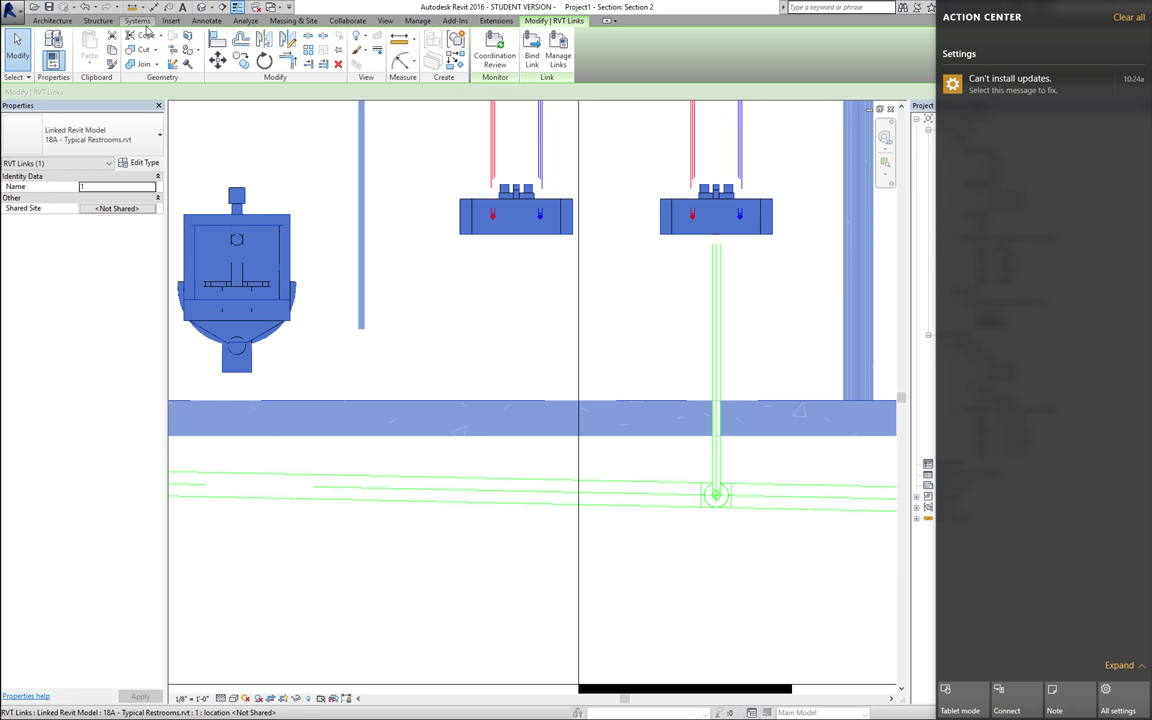
{"action": "left_click", "coordinate": [137, 22]}
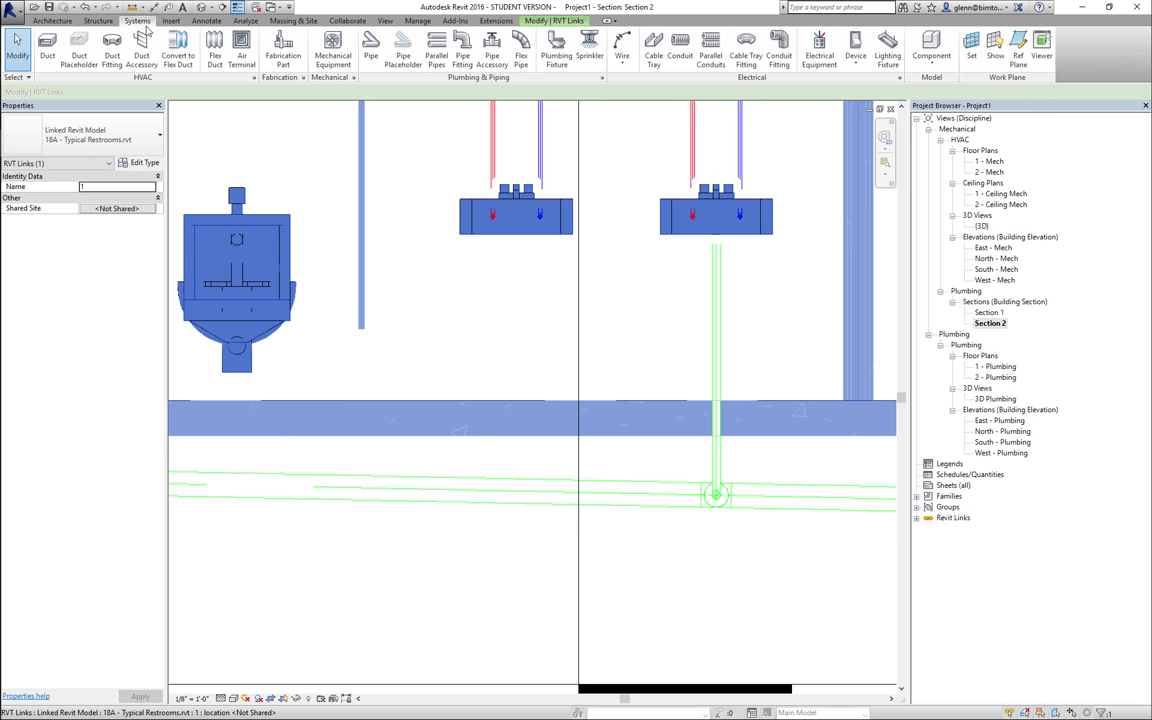
{"action": "left_click", "coordinate": [378, 50]}
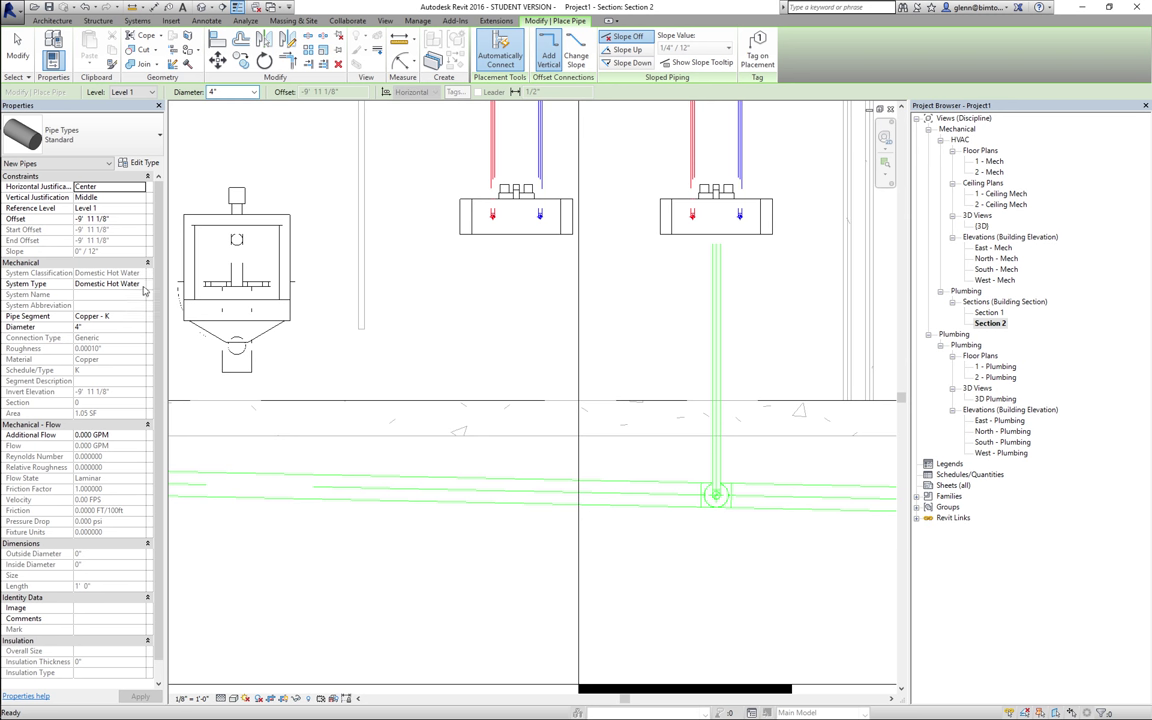
{"action": "left_click", "coordinate": [141, 284]}
{"action": "scroll", "coordinate": [145, 310], "scroll_direction": "down", "scroll_amount": 2}
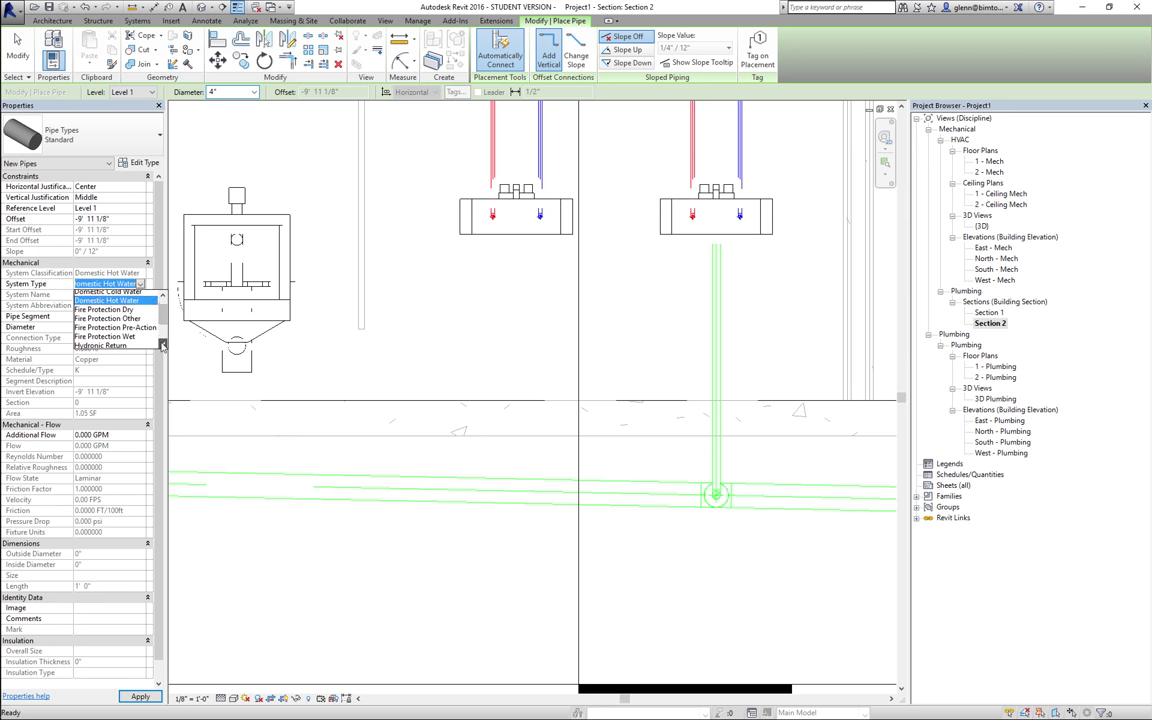
{"action": "scroll", "coordinate": [162, 344], "scroll_direction": "down", "scroll_amount": 3}
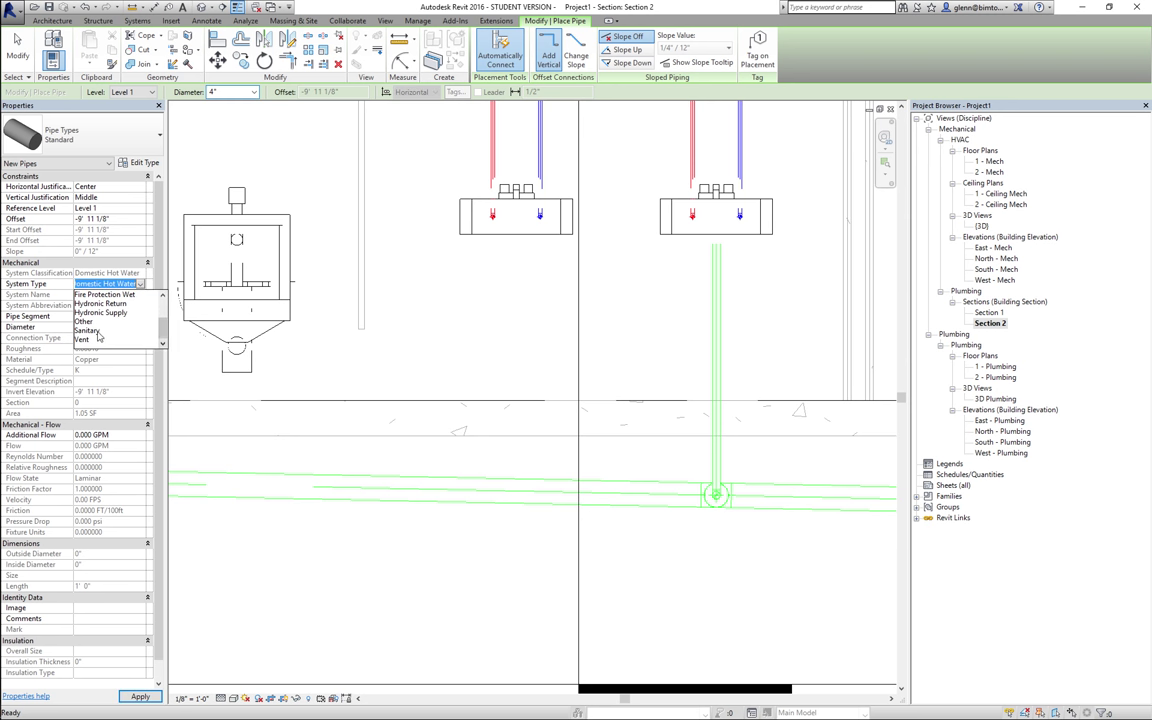
{"action": "left_click", "coordinate": [90, 303]}
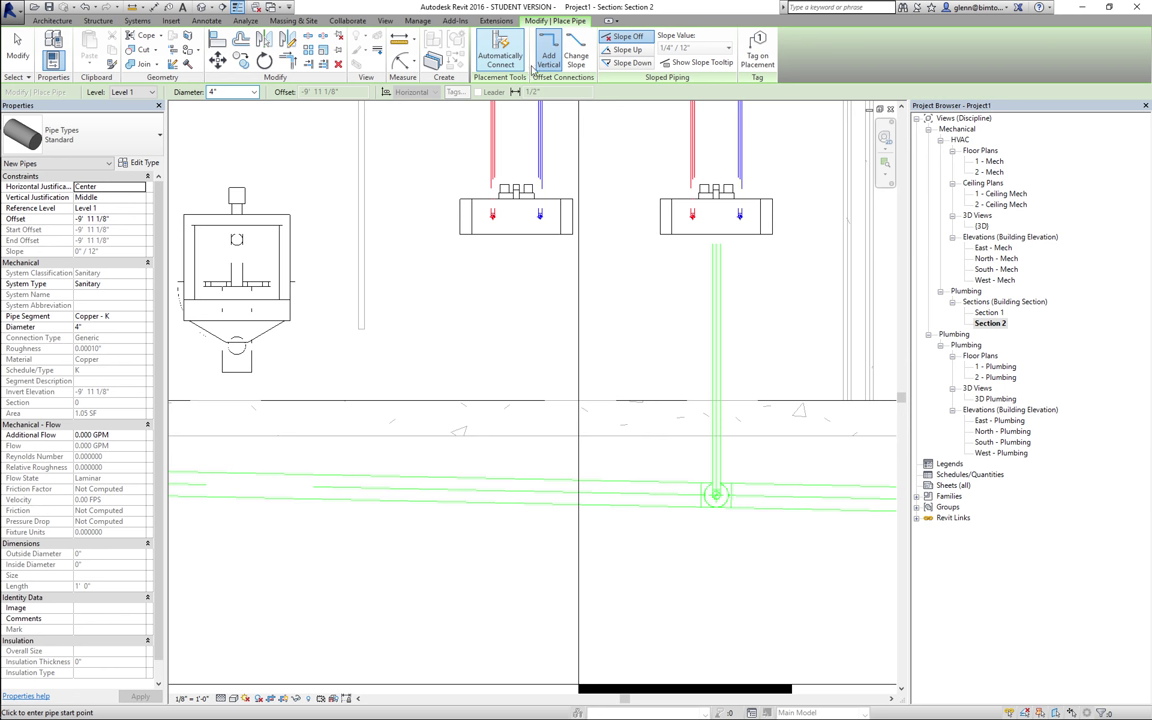
{"action": "left_click", "coordinate": [620, 494]}
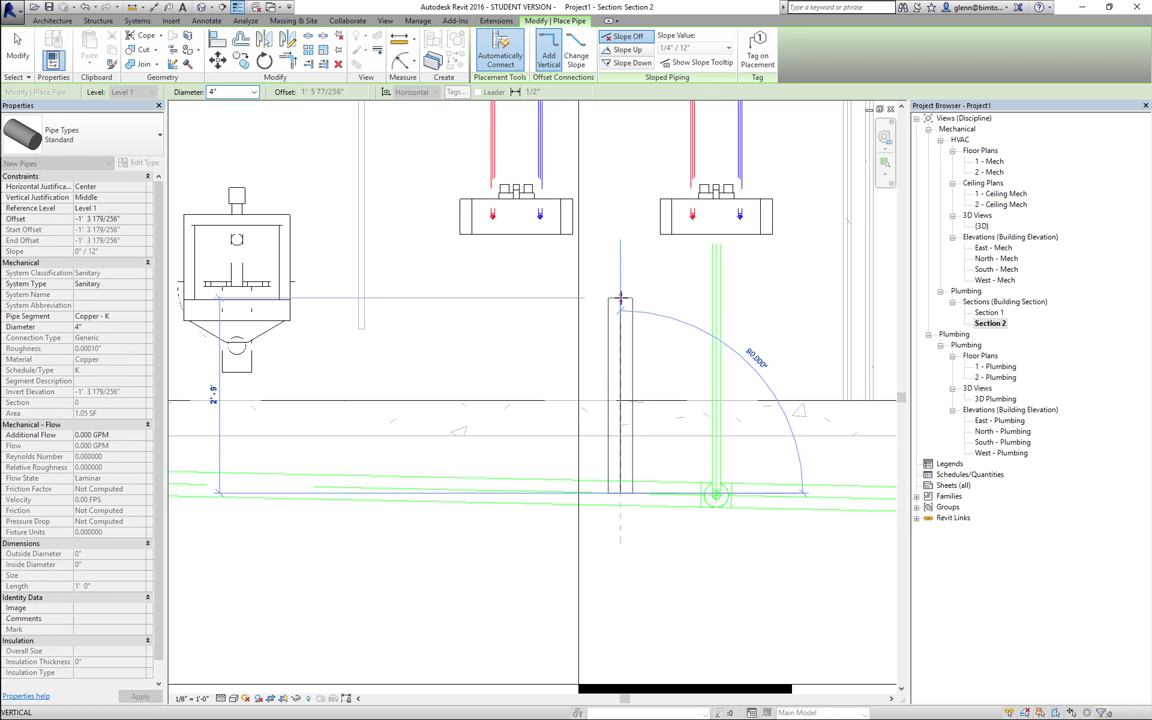
{"action": "left_click", "coordinate": [620, 298]}
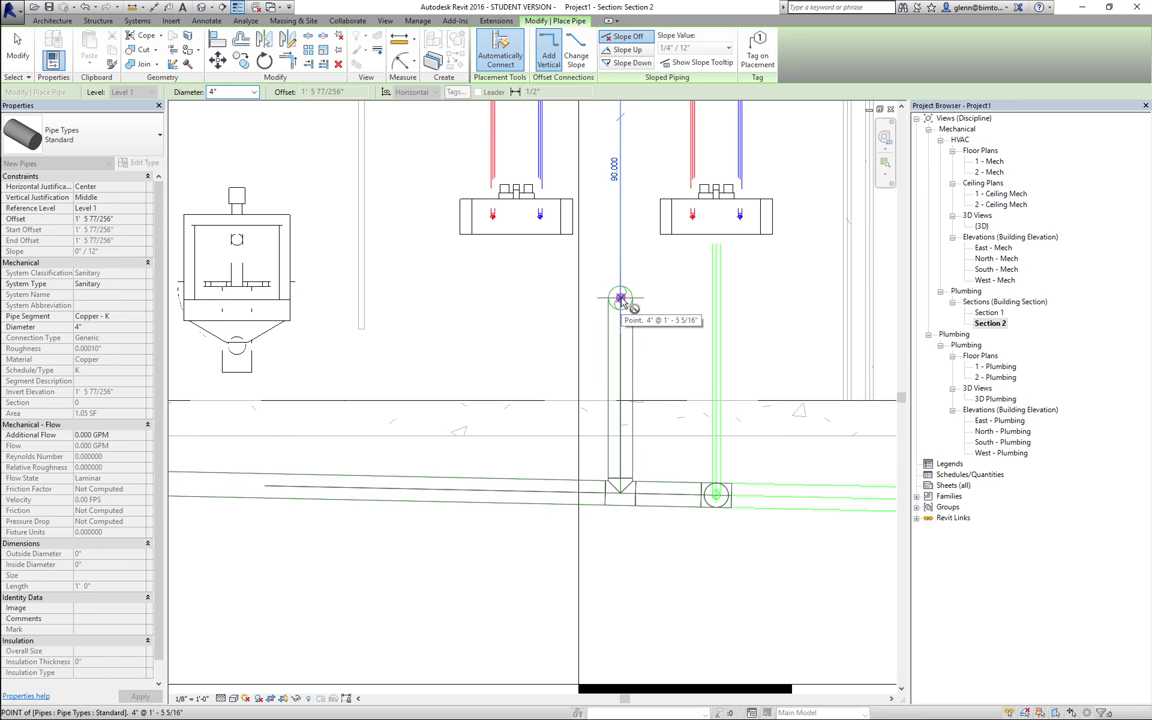
{"action": "left_click", "coordinate": [24, 57]}
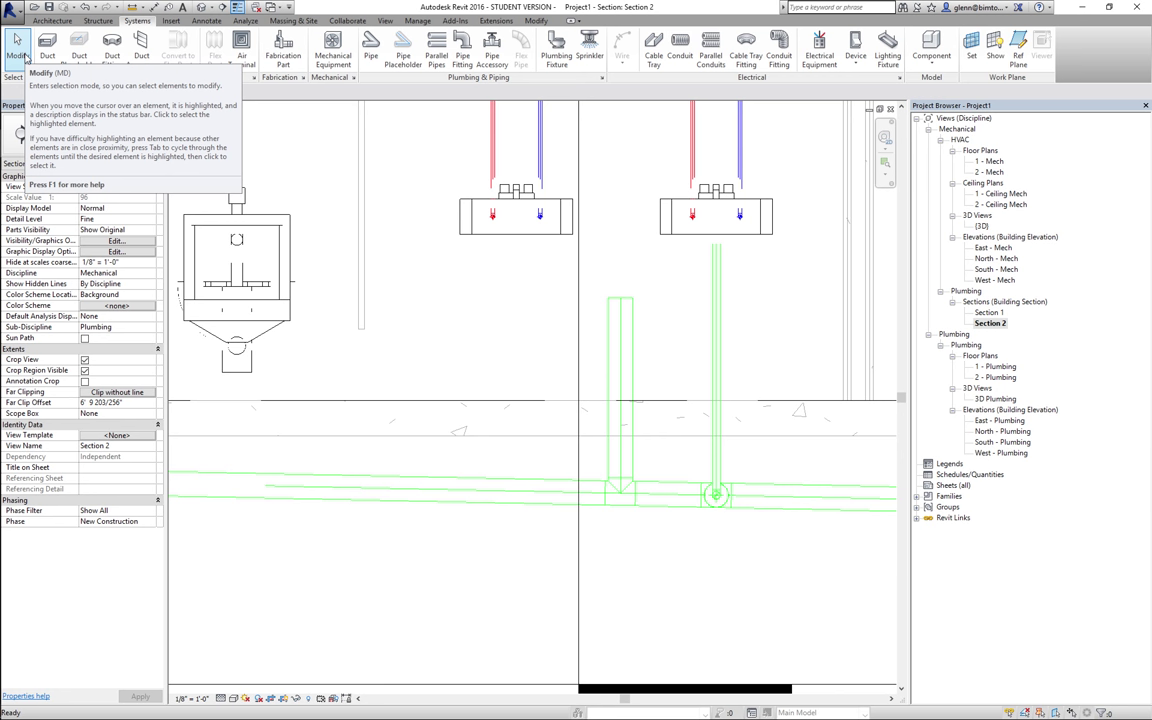
{"action": "left_click", "coordinate": [24, 55]}
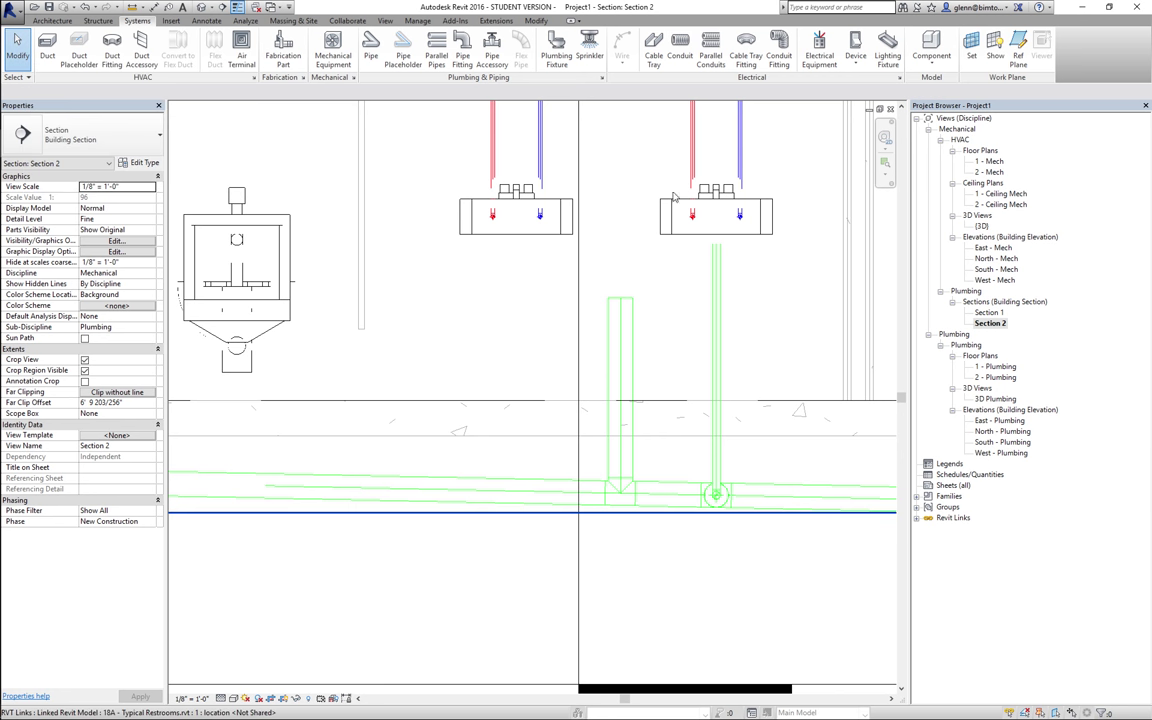
Delete the vertical drain pipe under the lavatory farther from the urinal.
{"action": "left_click", "coordinate": [715, 278]}
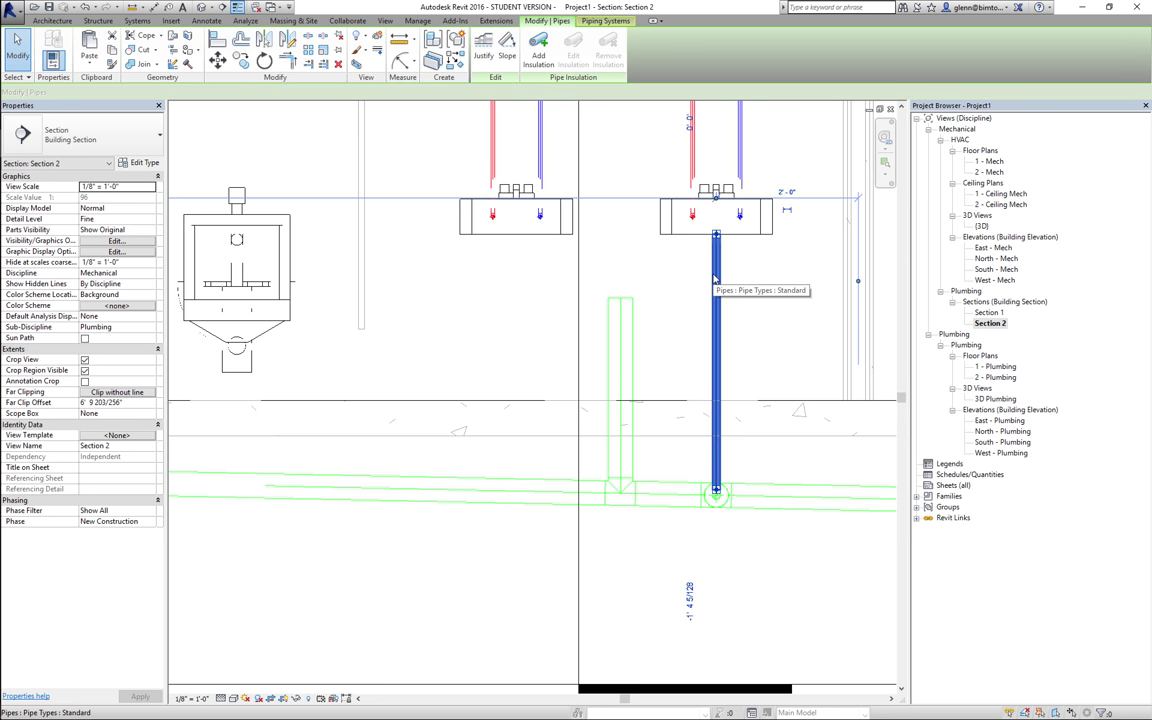
{"action": "key", "text": "Delete"}
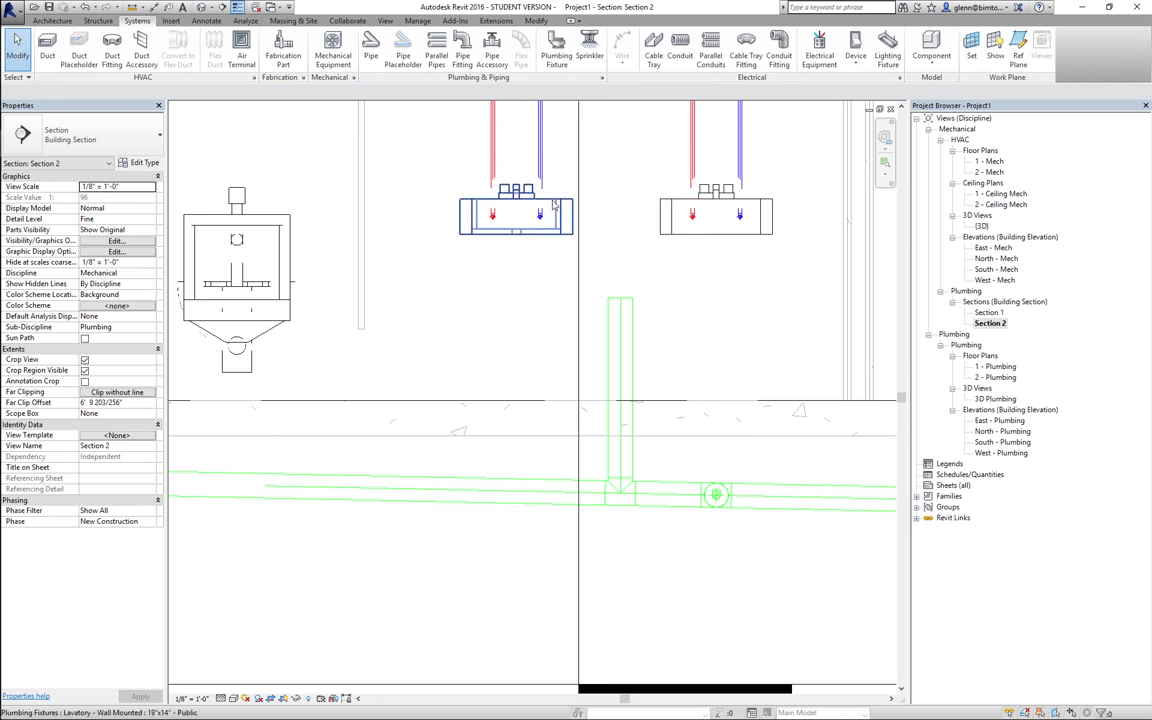
{"action": "left_click", "coordinate": [376, 57]}
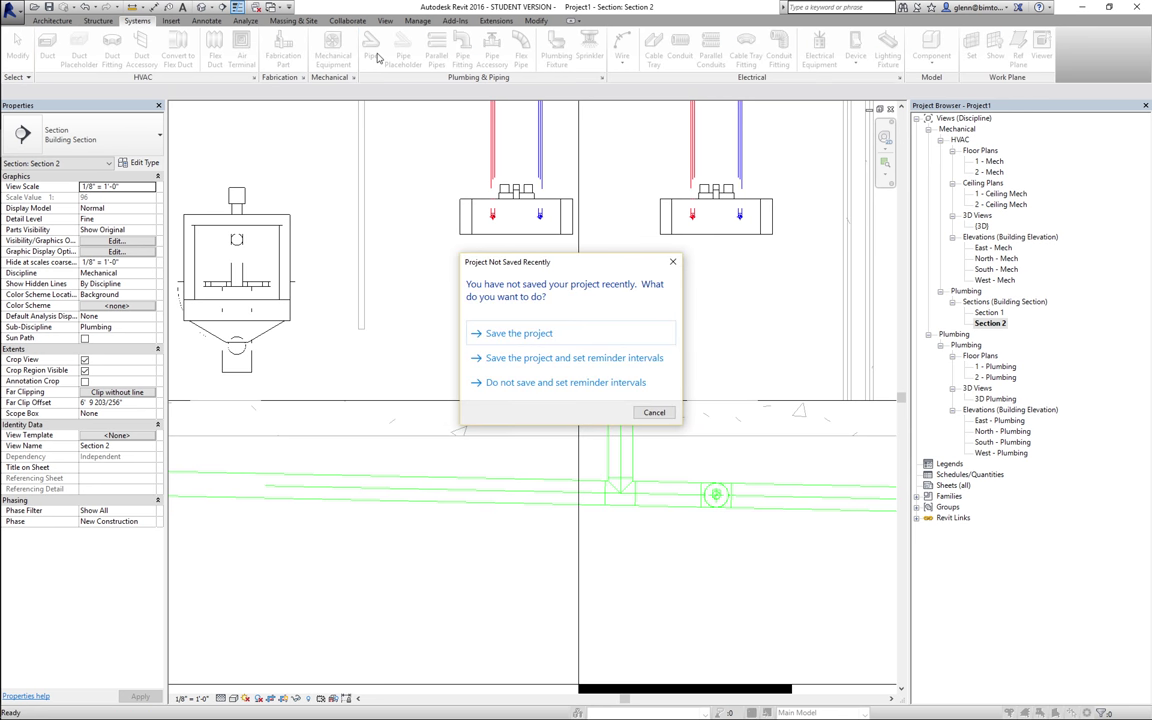
{"action": "left_click", "coordinate": [654, 412]}
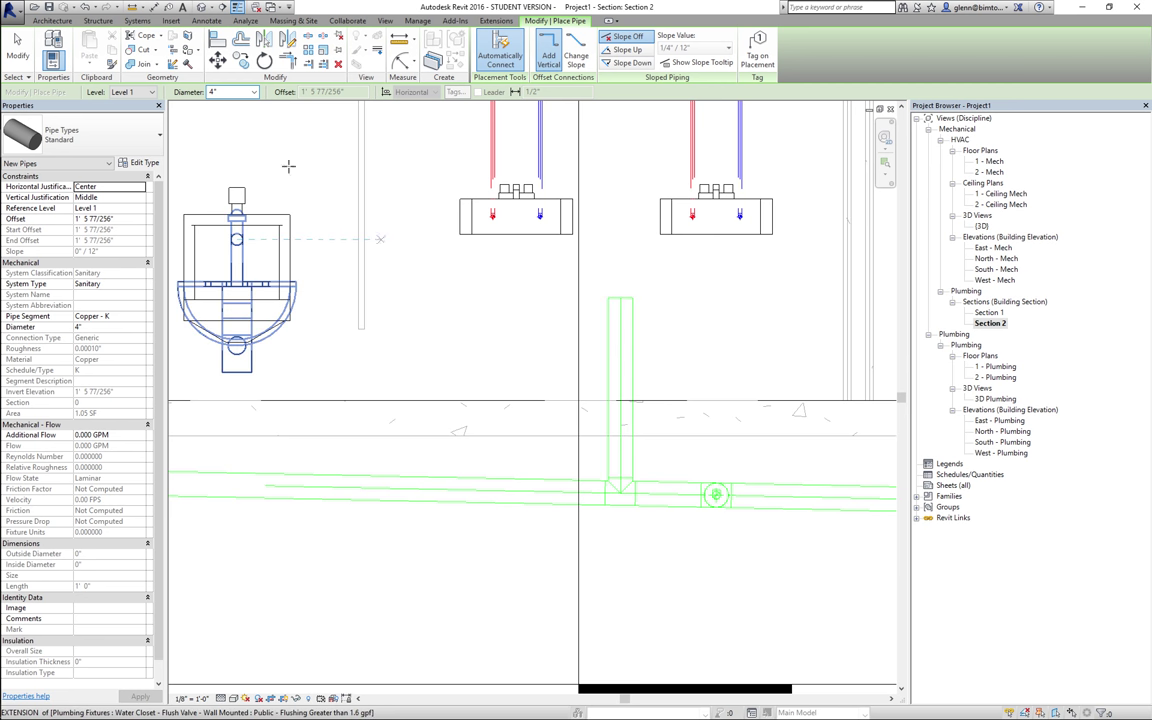
{"action": "left_click", "coordinate": [22, 50]}
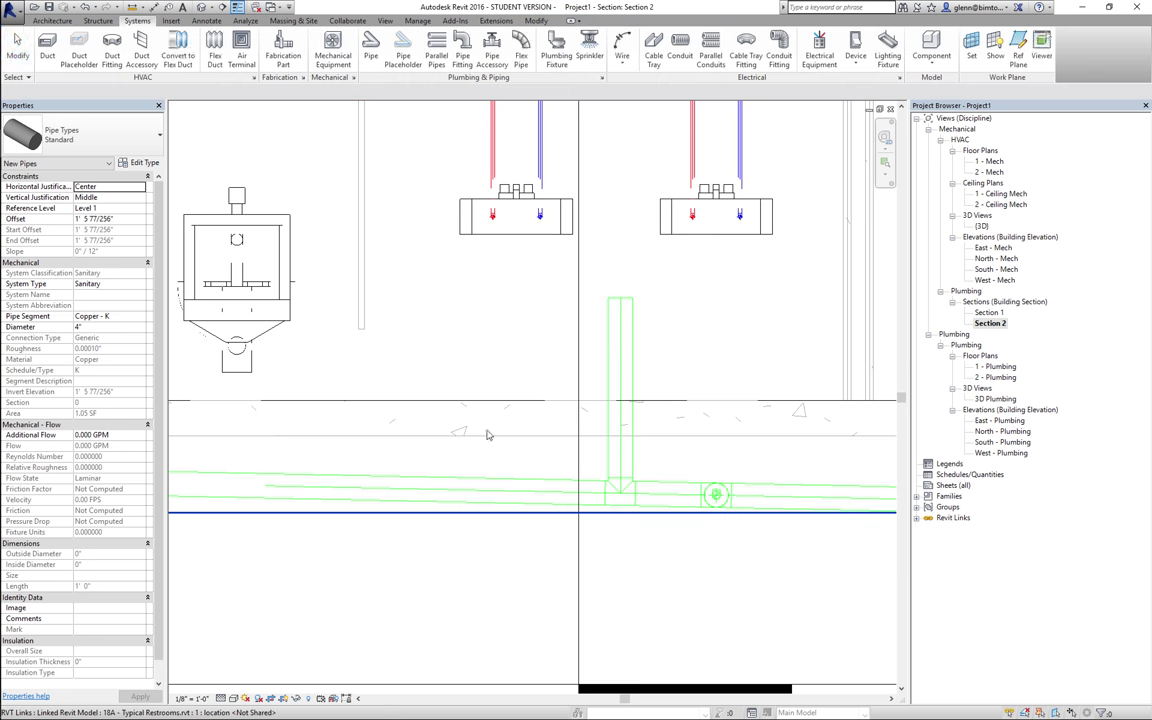
{"action": "left_click", "coordinate": [617, 398]}
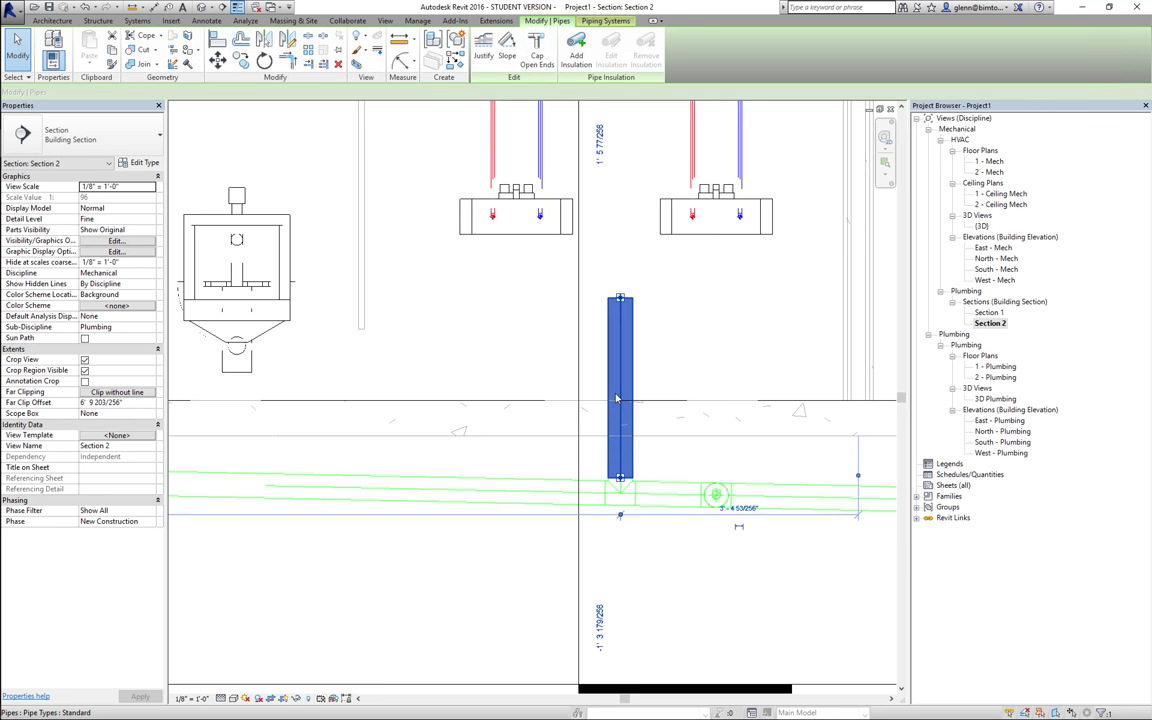
{"action": "left_click", "coordinate": [733, 478]}
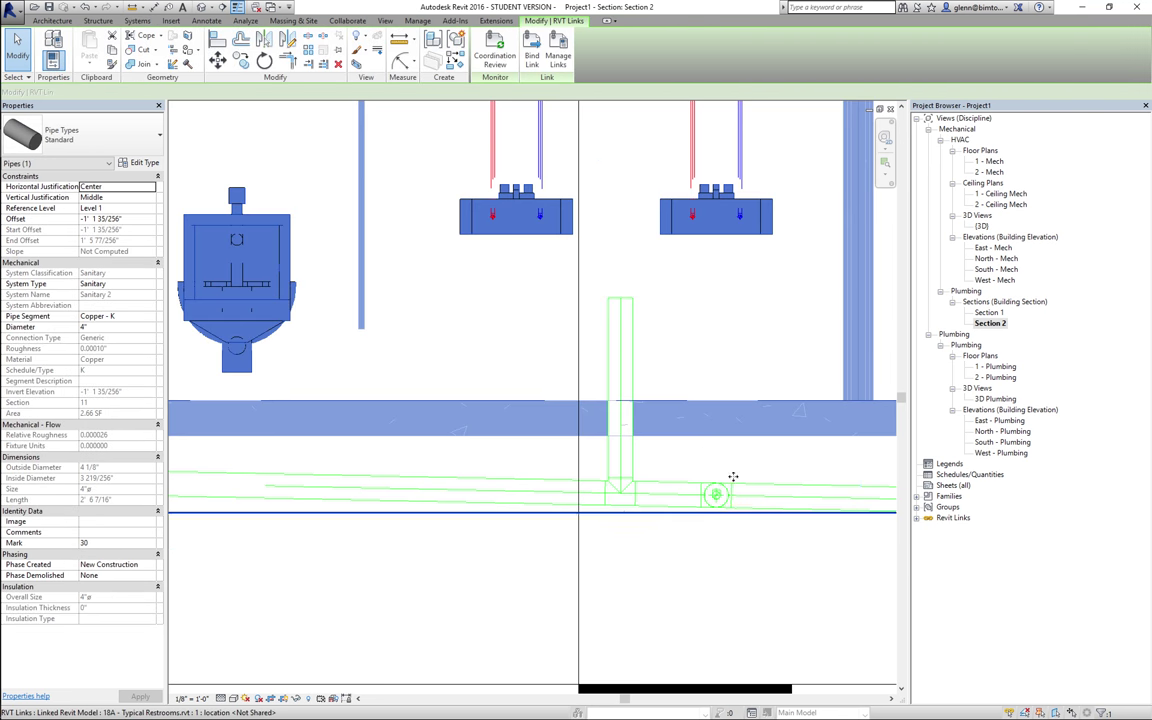
{"action": "left_click", "coordinate": [728, 559]}
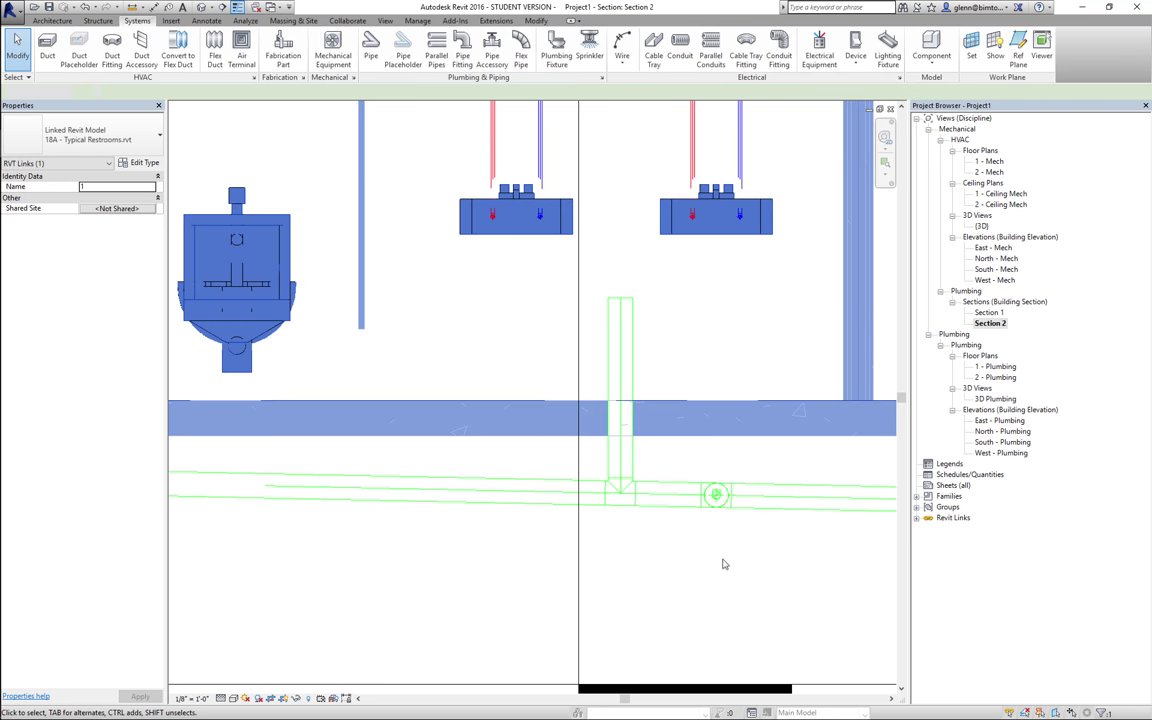
Delete the leftover fitting on the sanitary main, just downstream of the riser's tee.
{"action": "left_click", "coordinate": [716, 496]}
{"action": "key", "text": "Escape"}
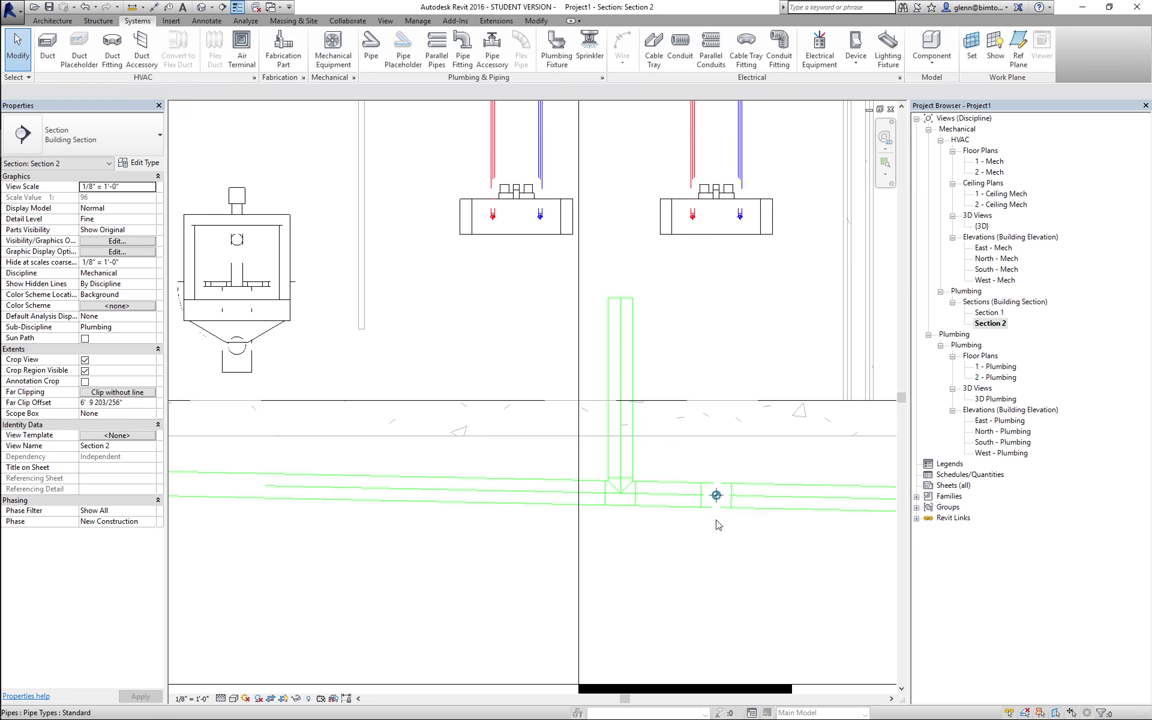
{"action": "left_click", "coordinate": [716, 496]}
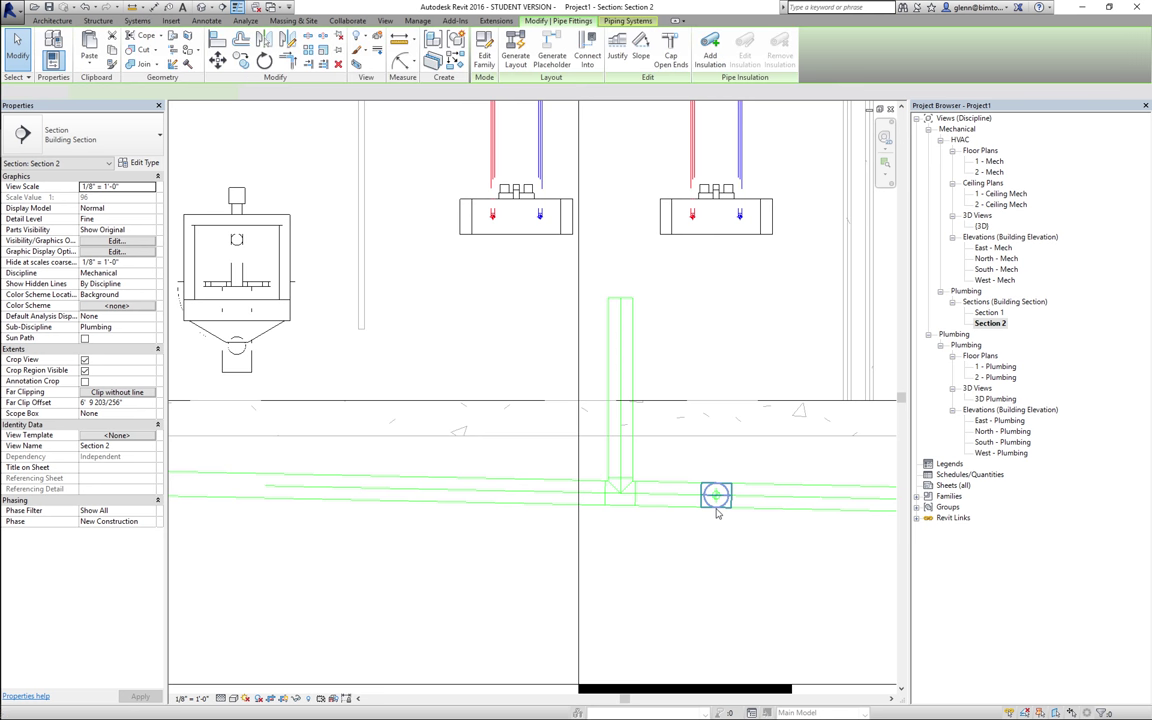
{"action": "key", "text": "Delete"}
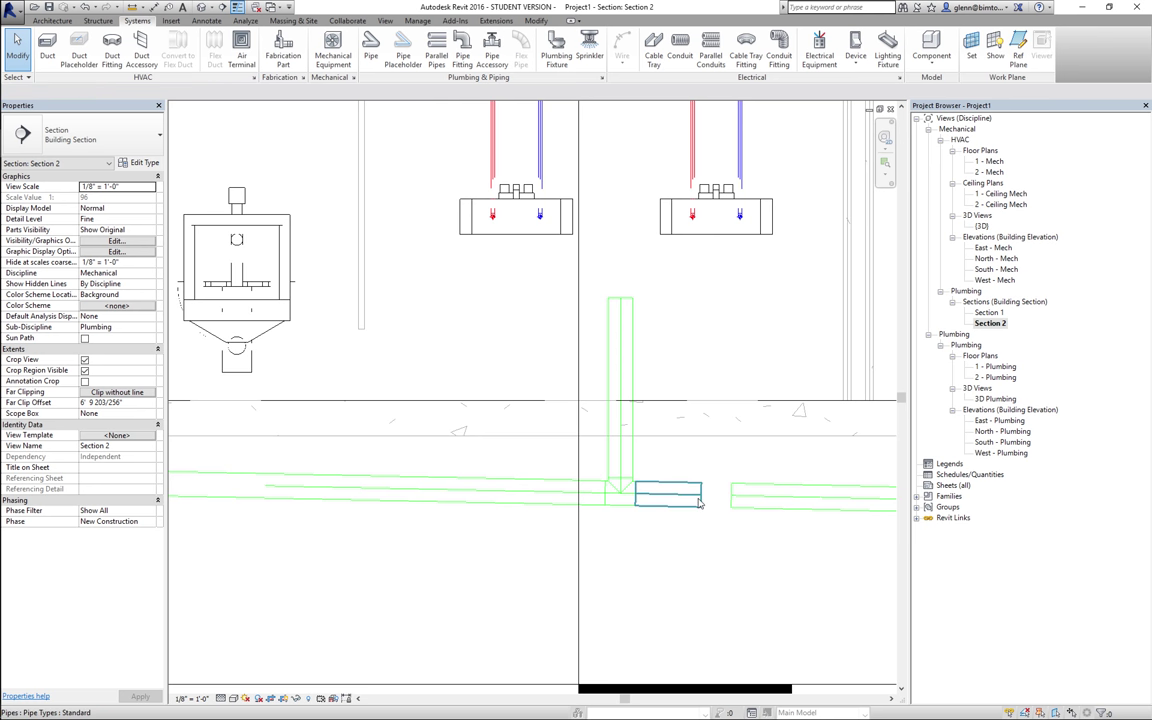
Try to extend the short main segment beside the riser's tee across the gap to the downstream pipe.
{"action": "left_click", "coordinate": [699, 503]}
{"action": "left_click_drag", "start_coordinate": [701, 494], "coordinate": [733, 499]}
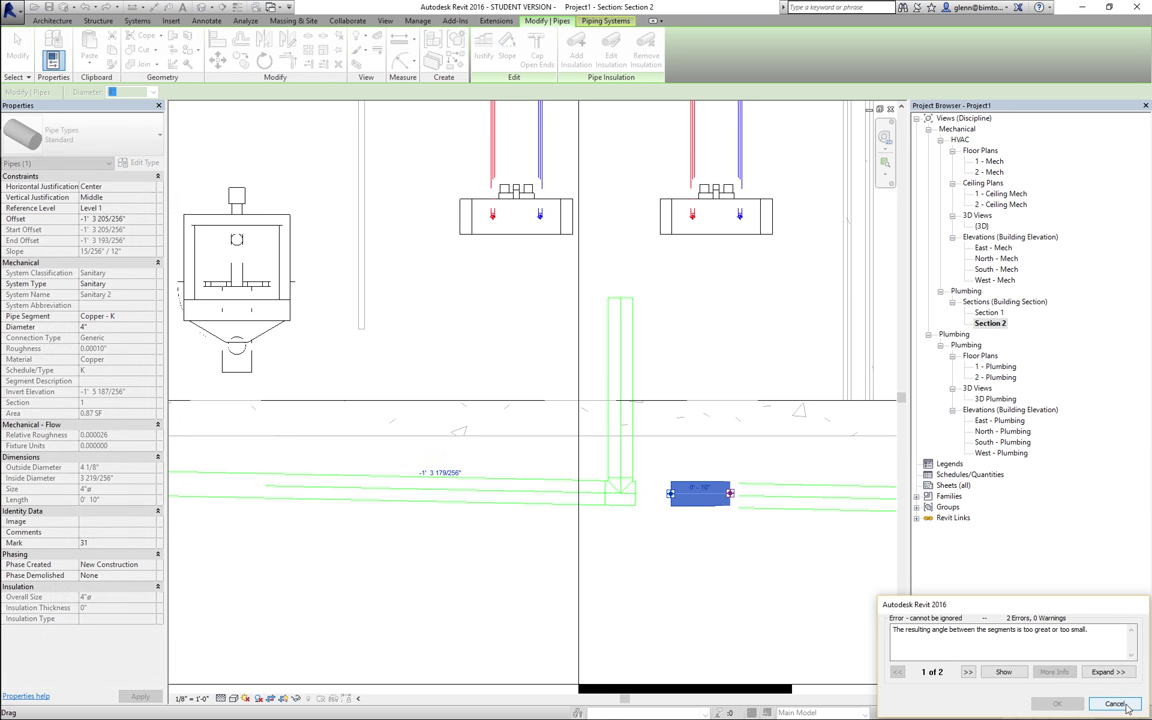
{"action": "left_click", "coordinate": [1114, 704]}
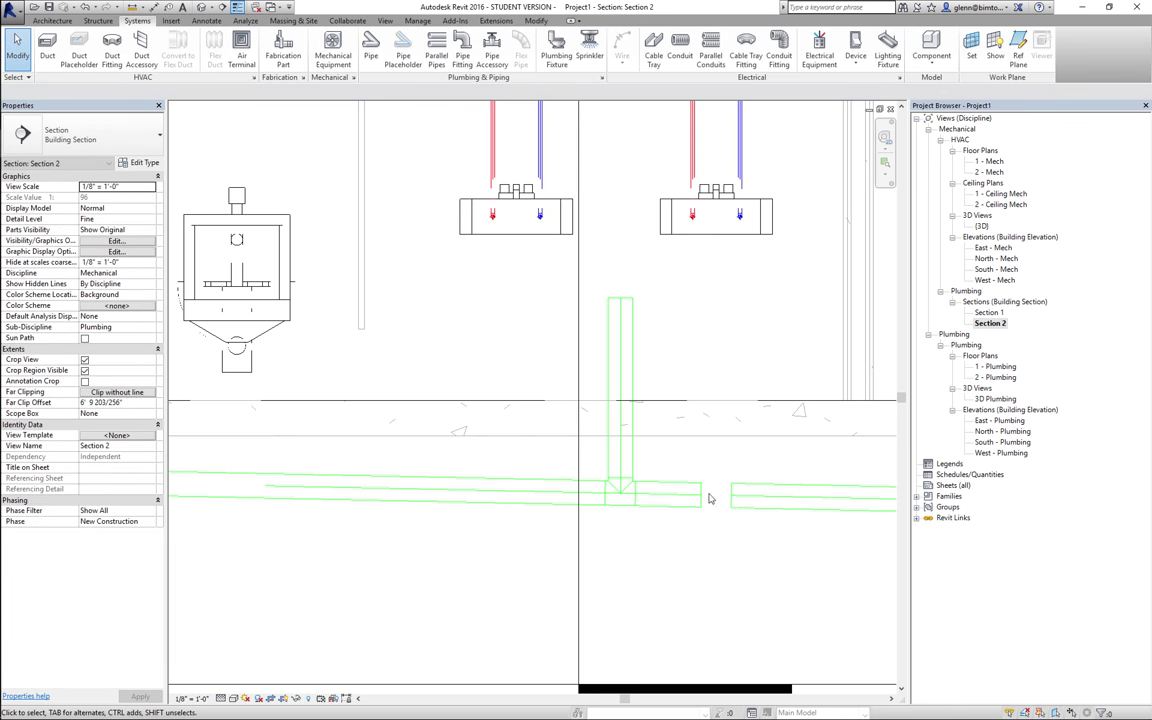
{"action": "left_click", "coordinate": [697, 500]}
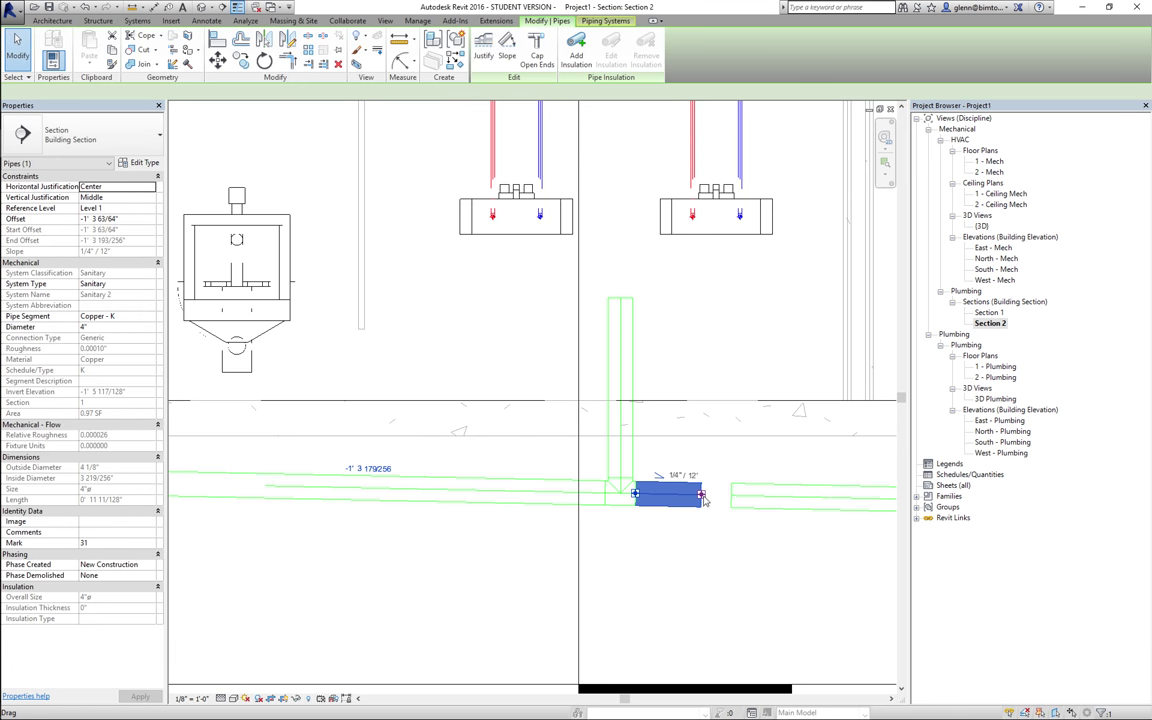
{"action": "left_click_drag", "start_coordinate": [700, 496], "coordinate": [727, 496]}
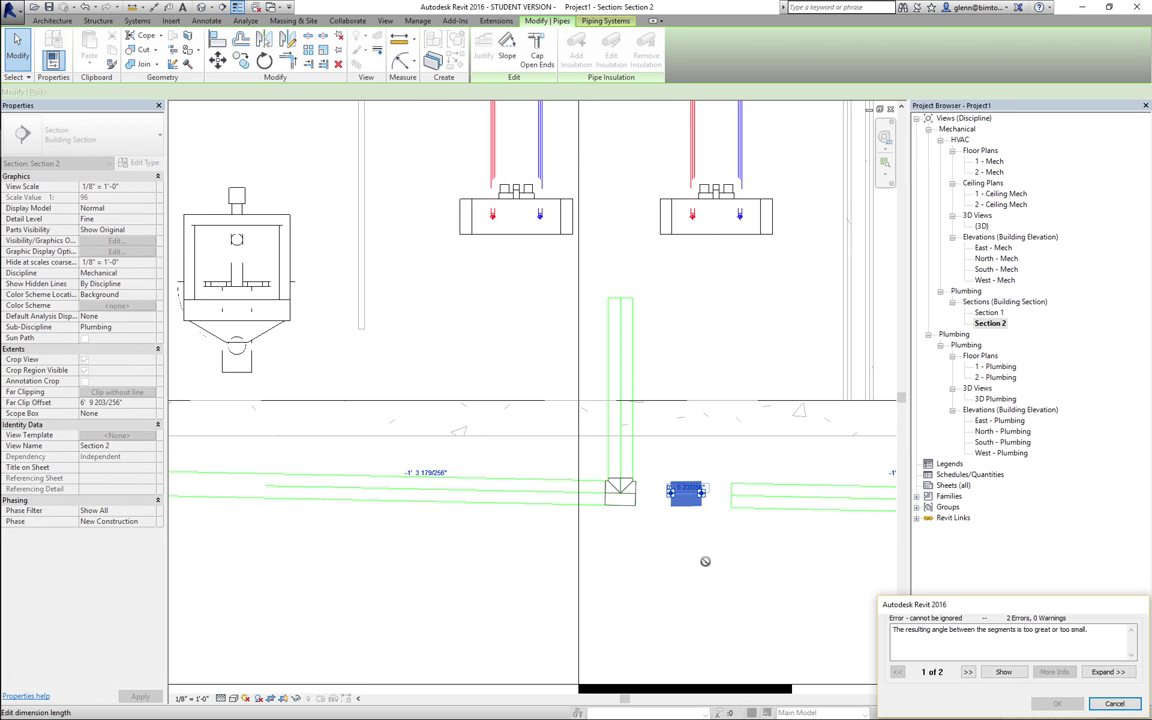
{"action": "left_click", "coordinate": [1112, 704]}
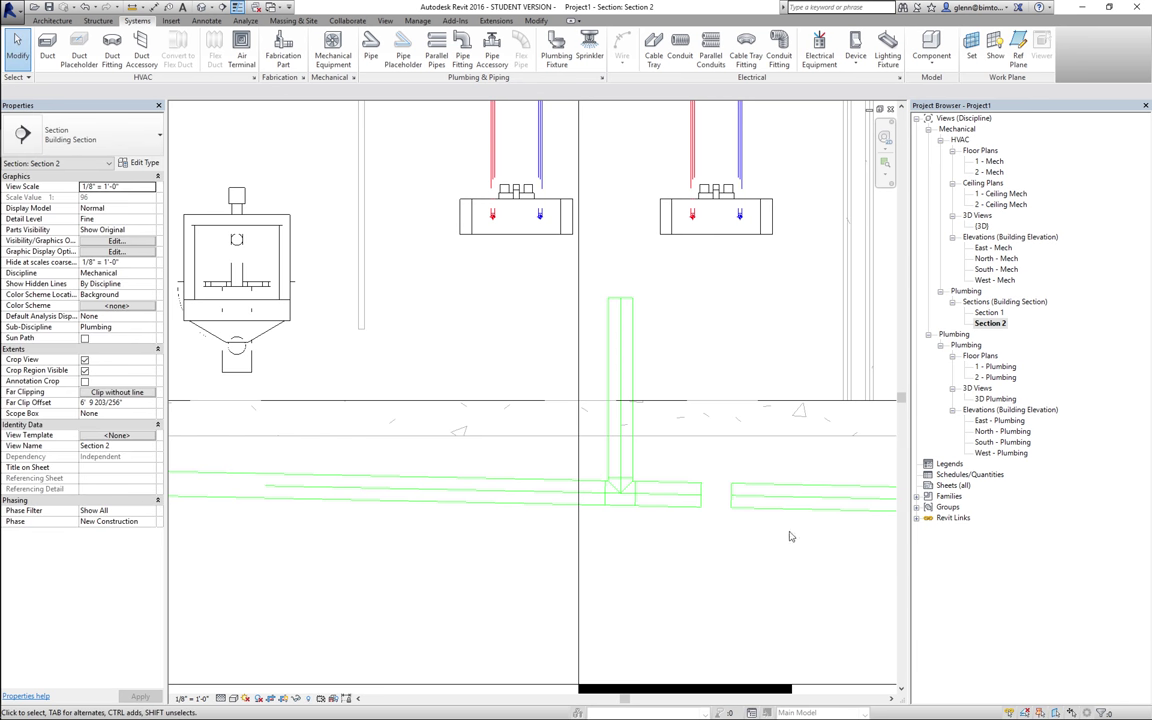
Delete the short main segment beside the riser's tee and extend the downstream pipe back to connect to the tee.
{"action": "left_click", "coordinate": [704, 506]}
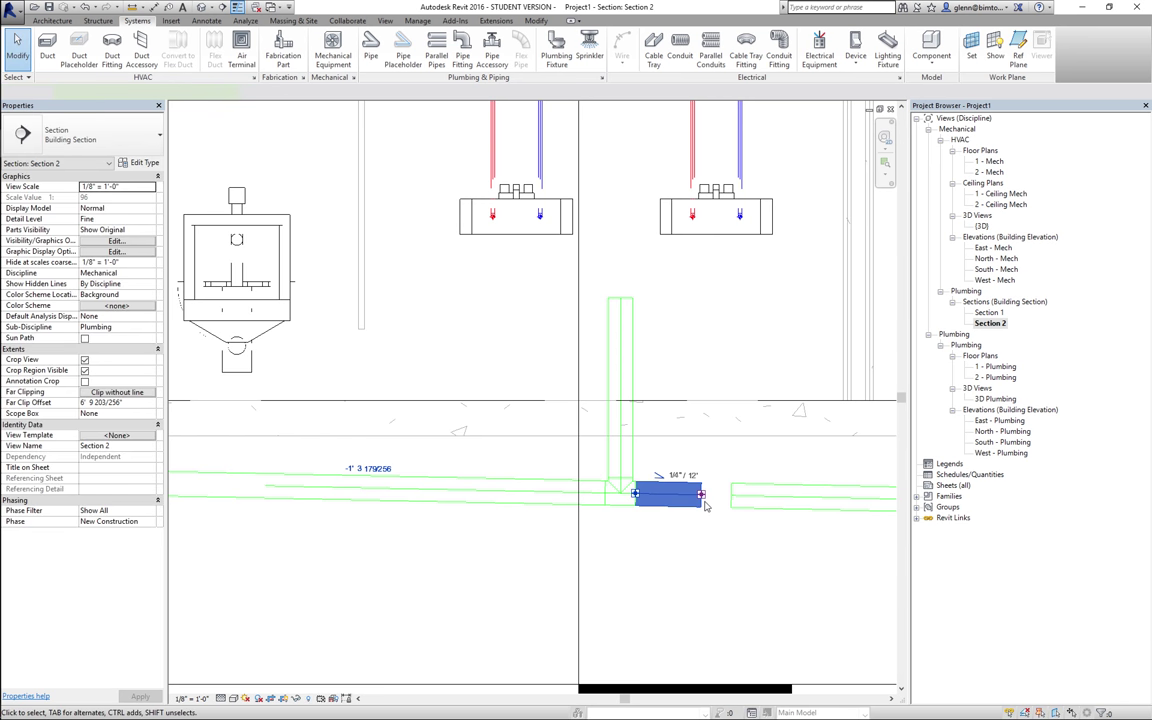
{"action": "key", "text": "Delete"}
{"action": "left_click", "coordinate": [733, 505]}
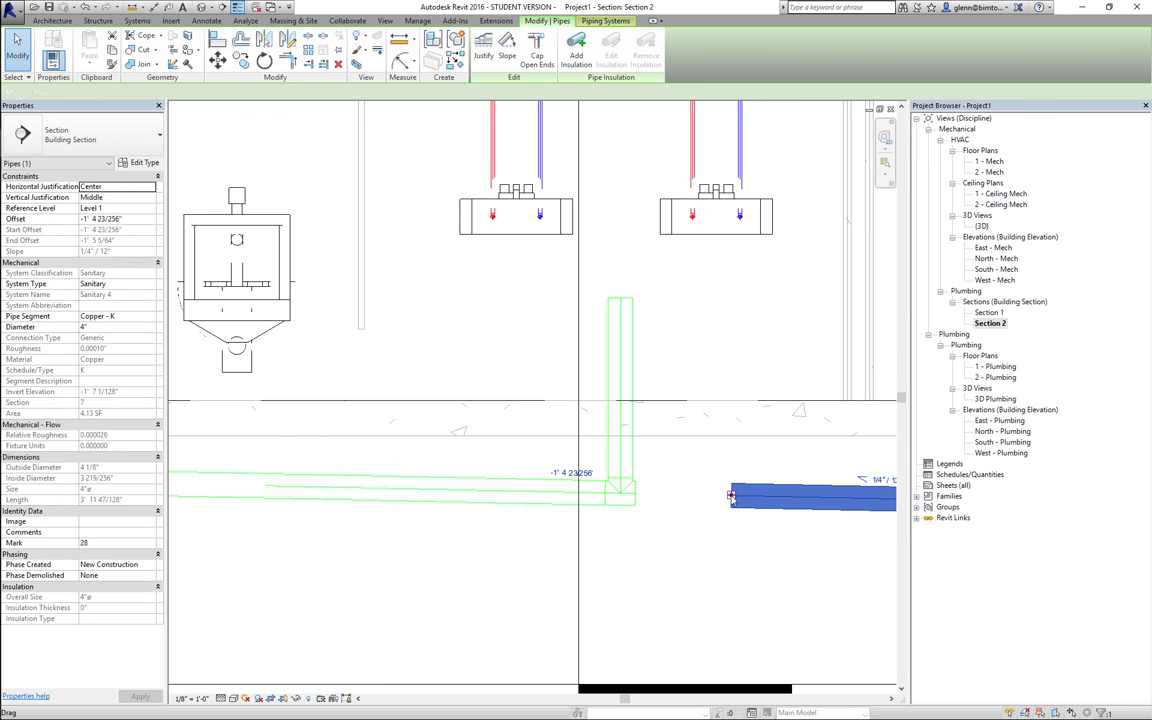
{"action": "mouse_move", "coordinate": [733, 497]}
{"action": "left_mouse_down"}
{"action": "mouse_move", "coordinate": [650, 497]}
{"action": "mouse_move", "coordinate": [635, 482]}
{"action": "mouse_move", "coordinate": [636, 494]}
{"action": "left_mouse_up"}
{"action": "left_click_drag", "start_coordinate": [634, 494], "coordinate": [627, 472]}
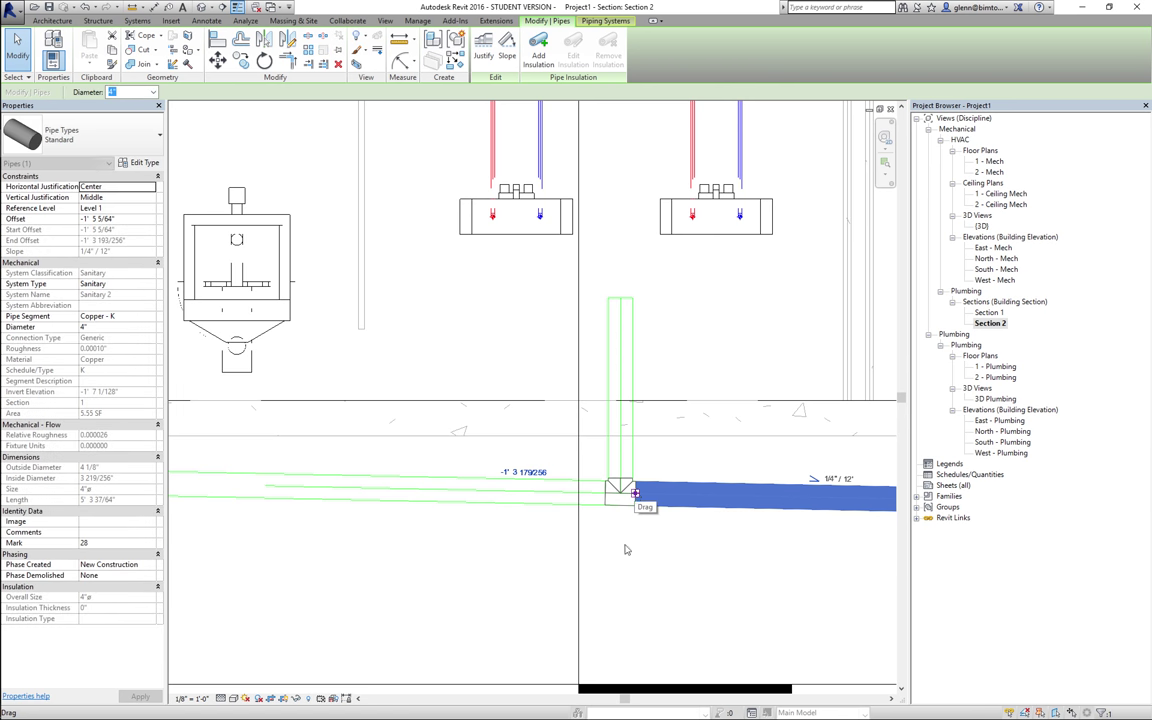
{"action": "left_click", "coordinate": [625, 585]}
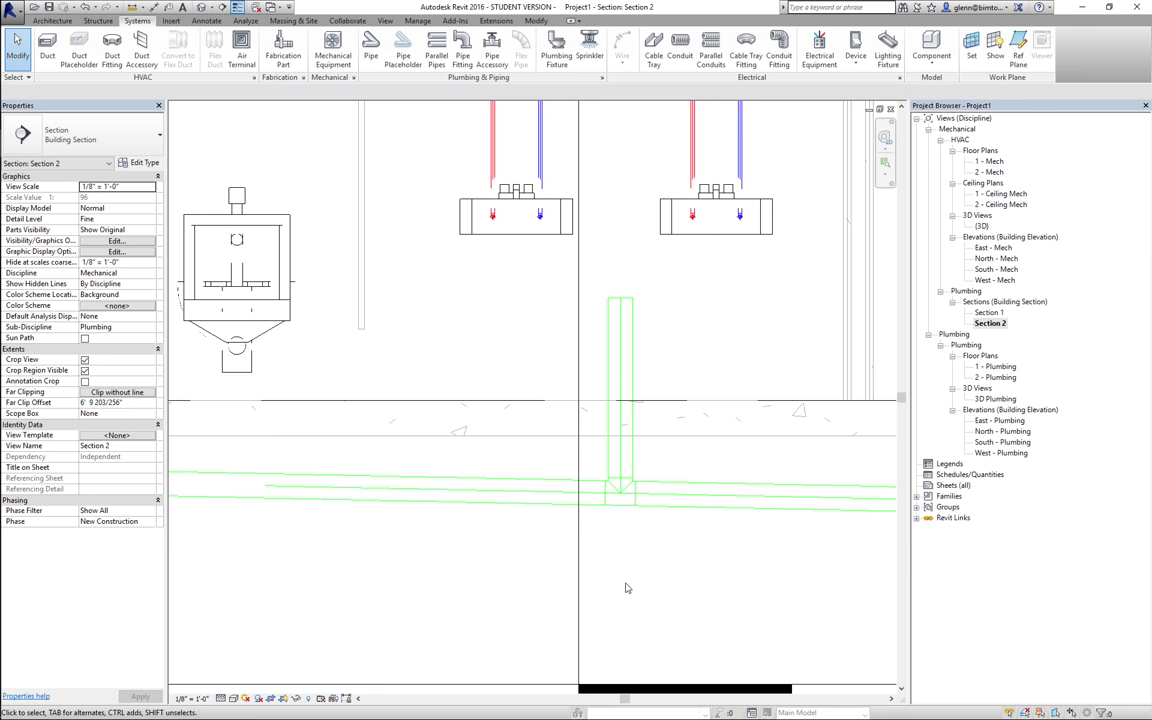
Start a new pipe run with an upward slope of 1/4" / 12" and a 2" diameter.
{"action": "left_click", "coordinate": [375, 50]}
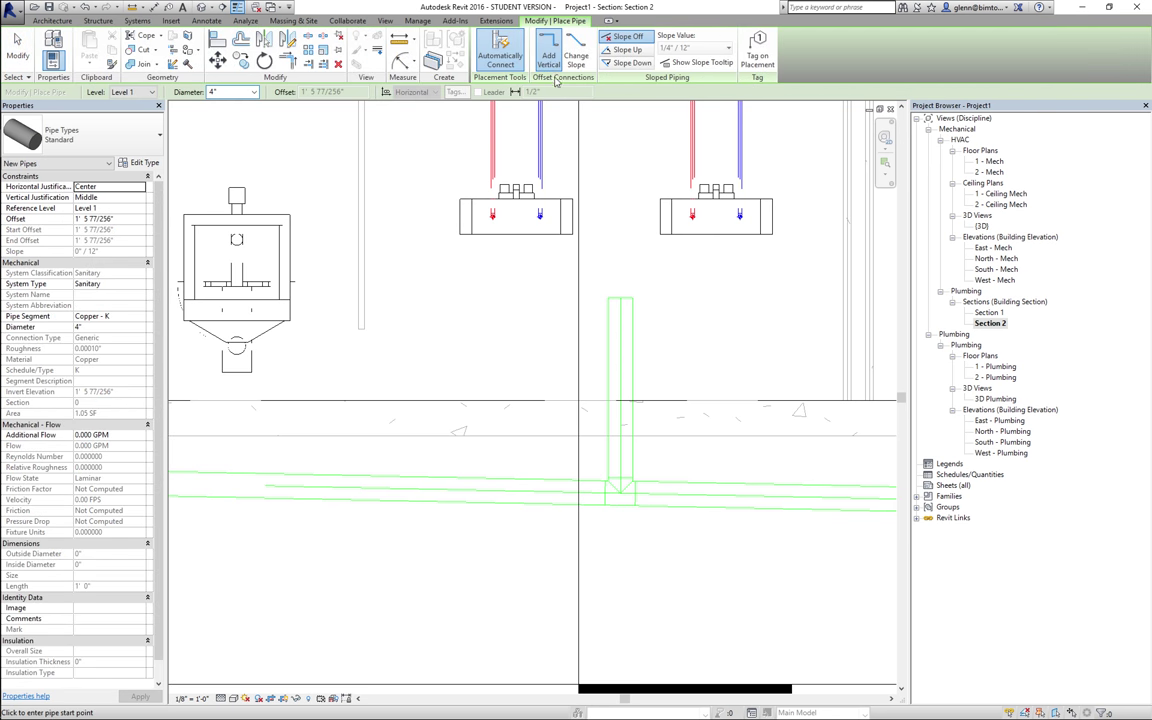
{"action": "left_click", "coordinate": [626, 50]}
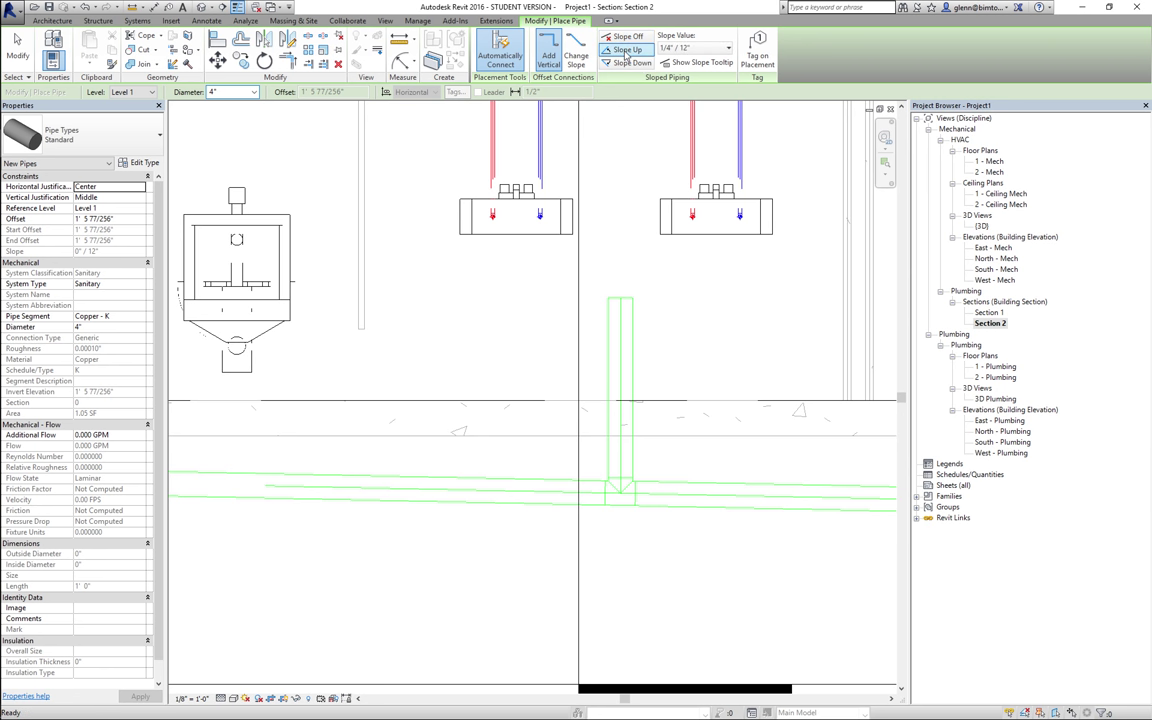
{"action": "left_click", "coordinate": [253, 92]}
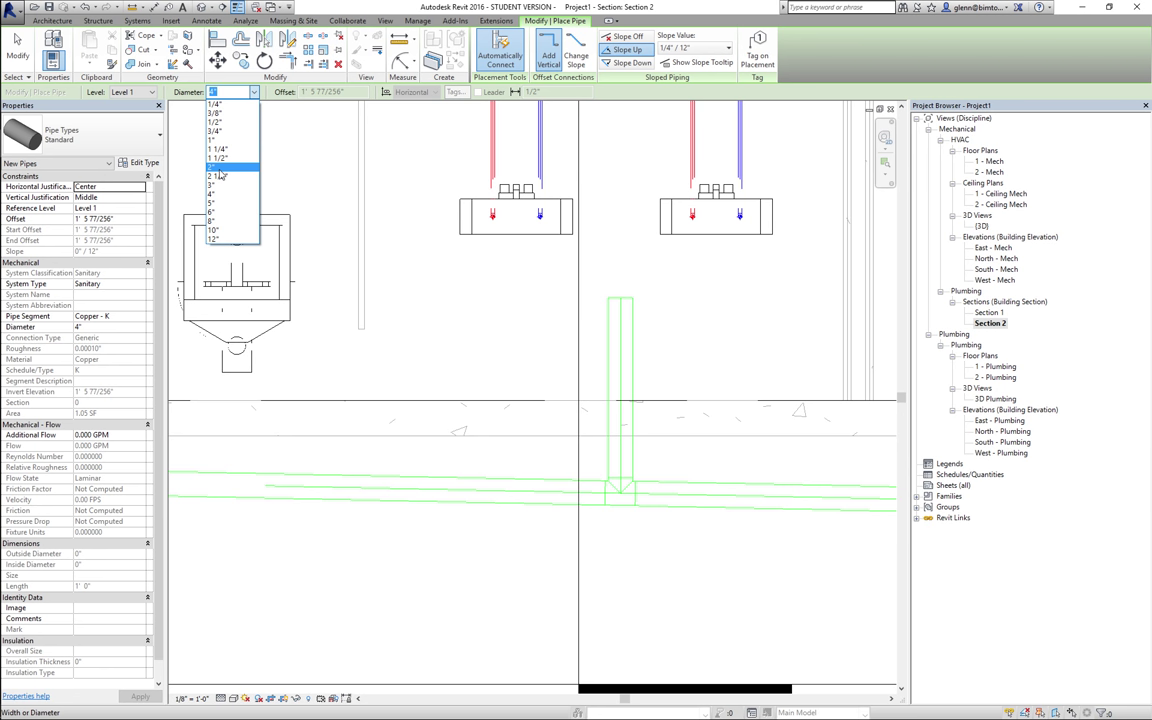
{"action": "left_click", "coordinate": [220, 167]}
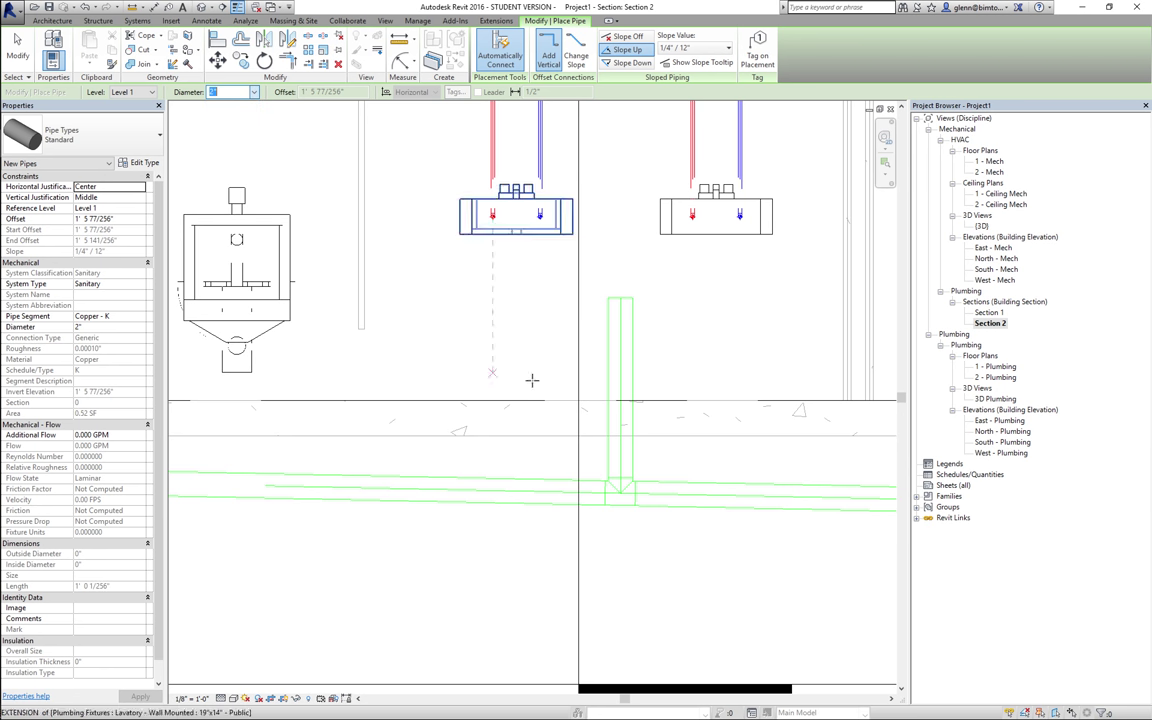
{"action": "left_click", "coordinate": [621, 372]}
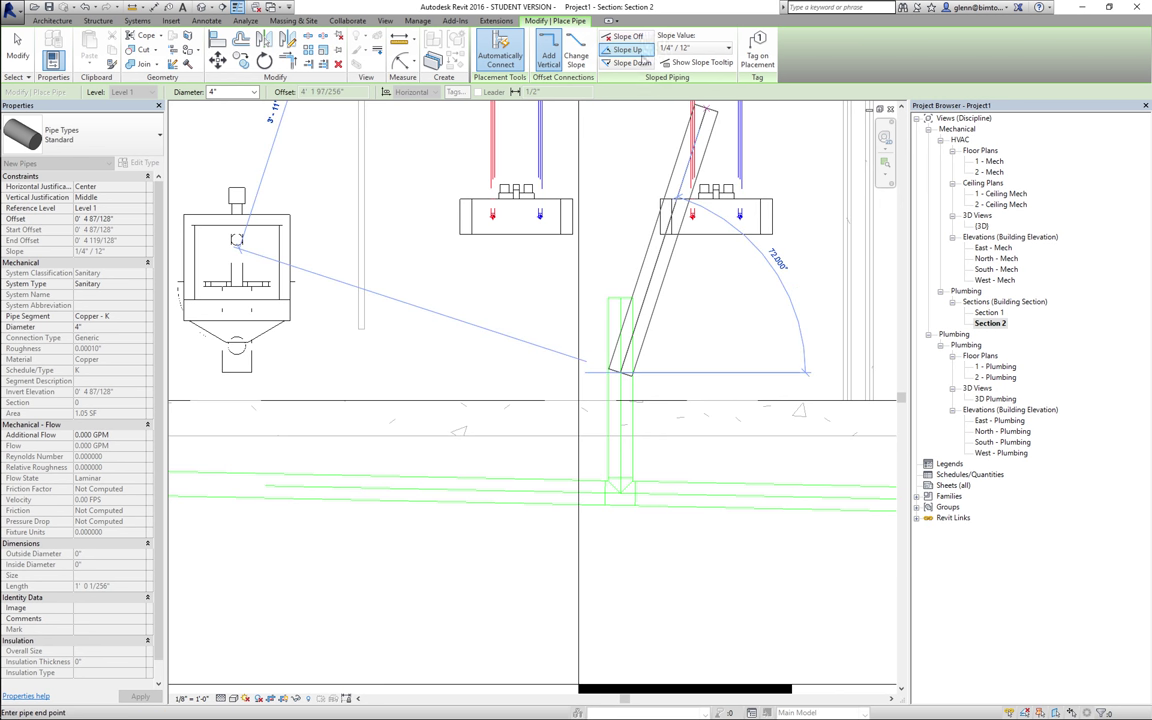
{"action": "left_click", "coordinate": [737, 262]}
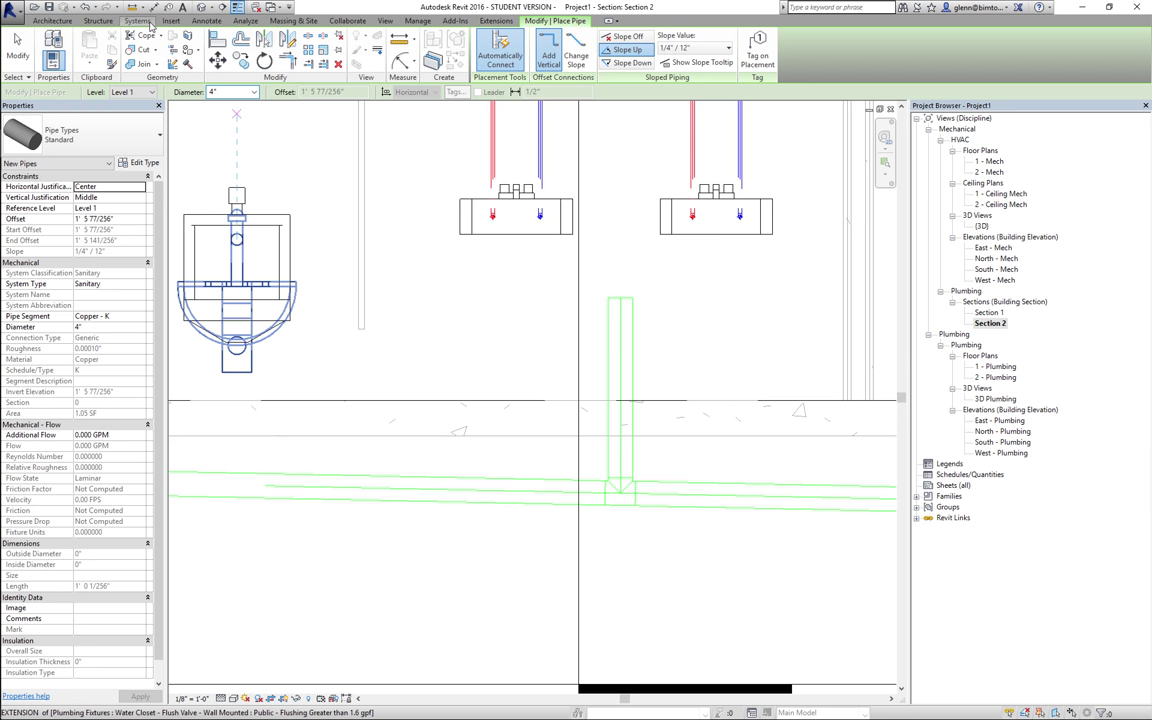
{"action": "left_click", "coordinate": [146, 22]}
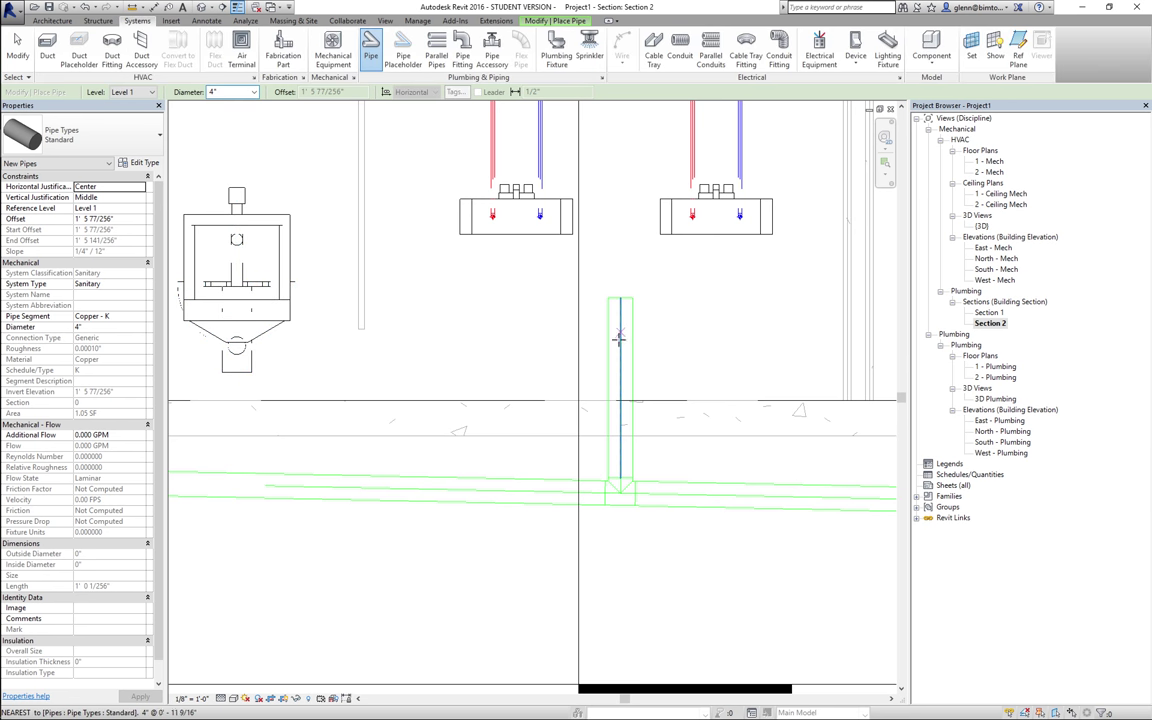
{"action": "left_click", "coordinate": [538, 21]}
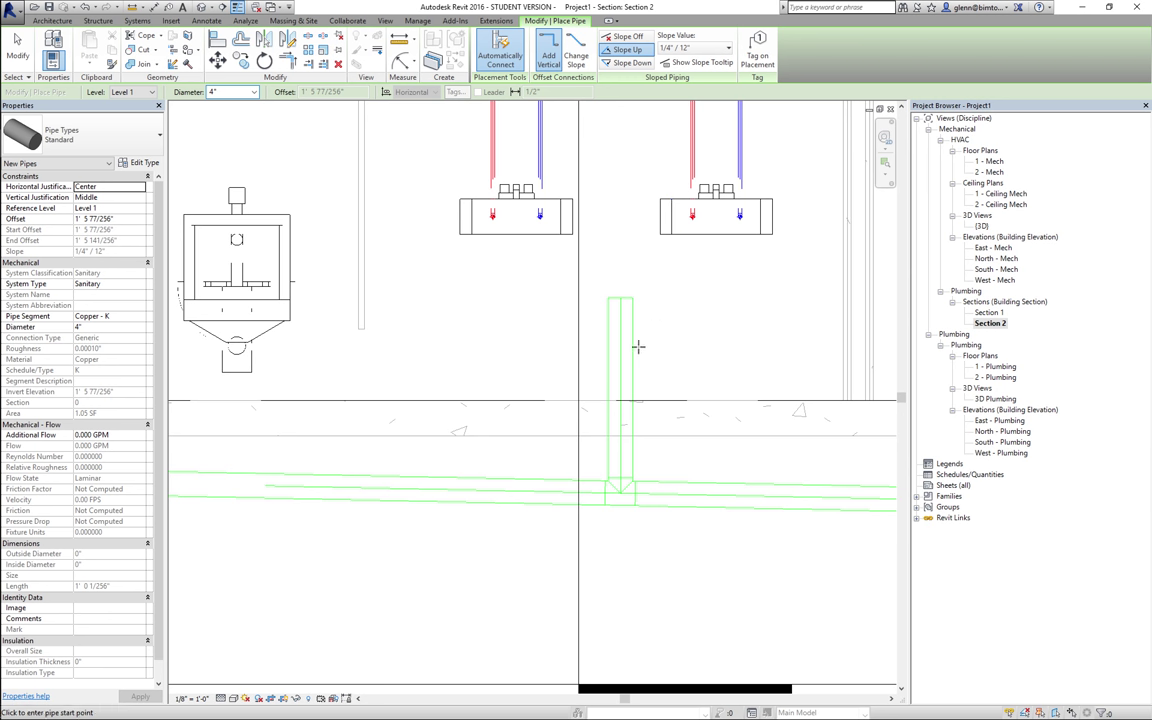
Draw an upward-sloping branch pipe about 2' long from the riser toward the lavatory farther from the urinal, below the riser's upper end.
{"action": "left_click", "coordinate": [255, 93]}
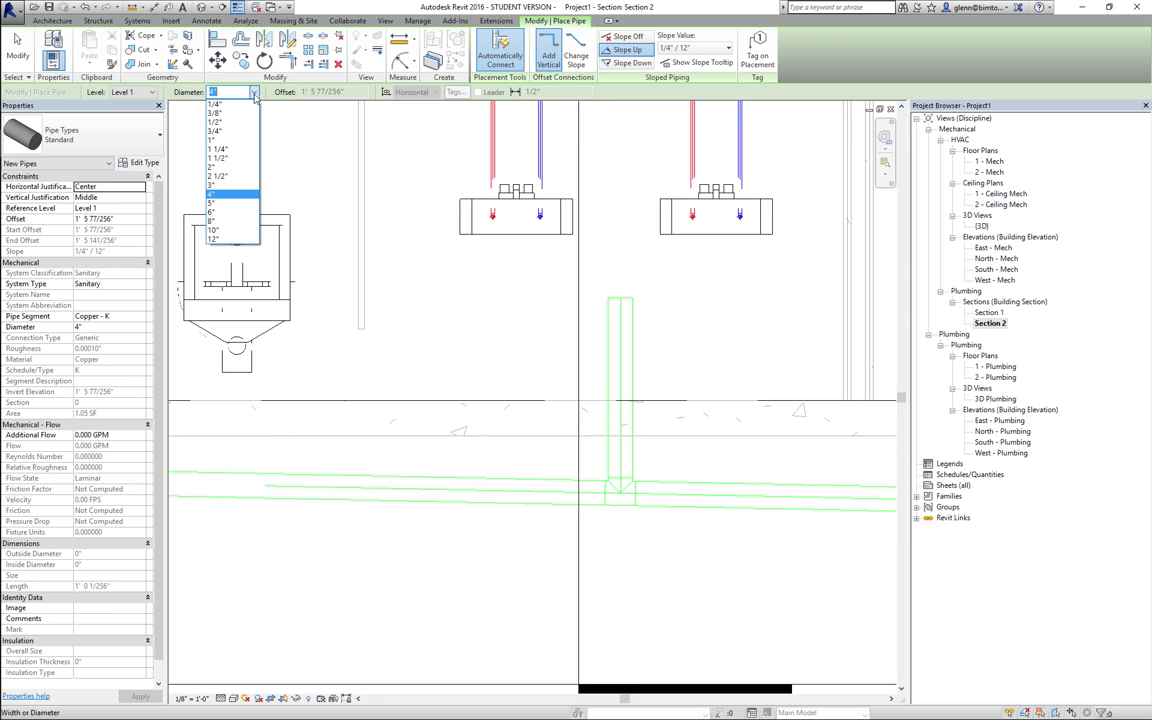
{"action": "left_click", "coordinate": [224, 168]}
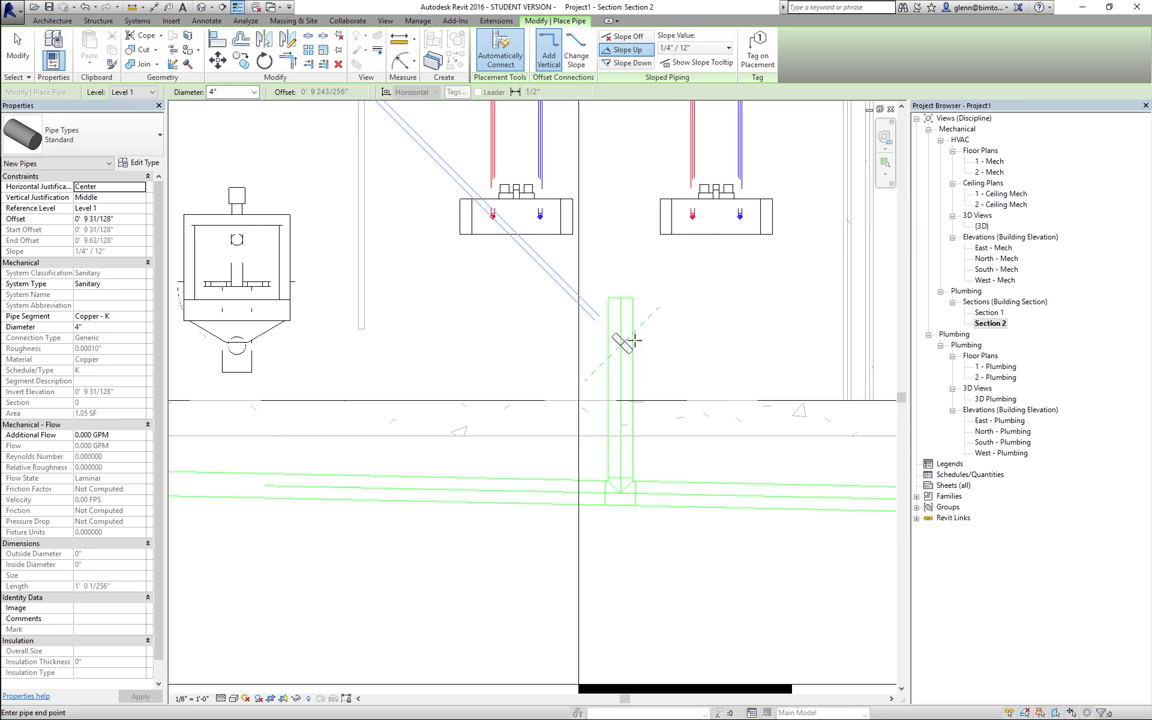
{"action": "left_click", "coordinate": [621, 344]}
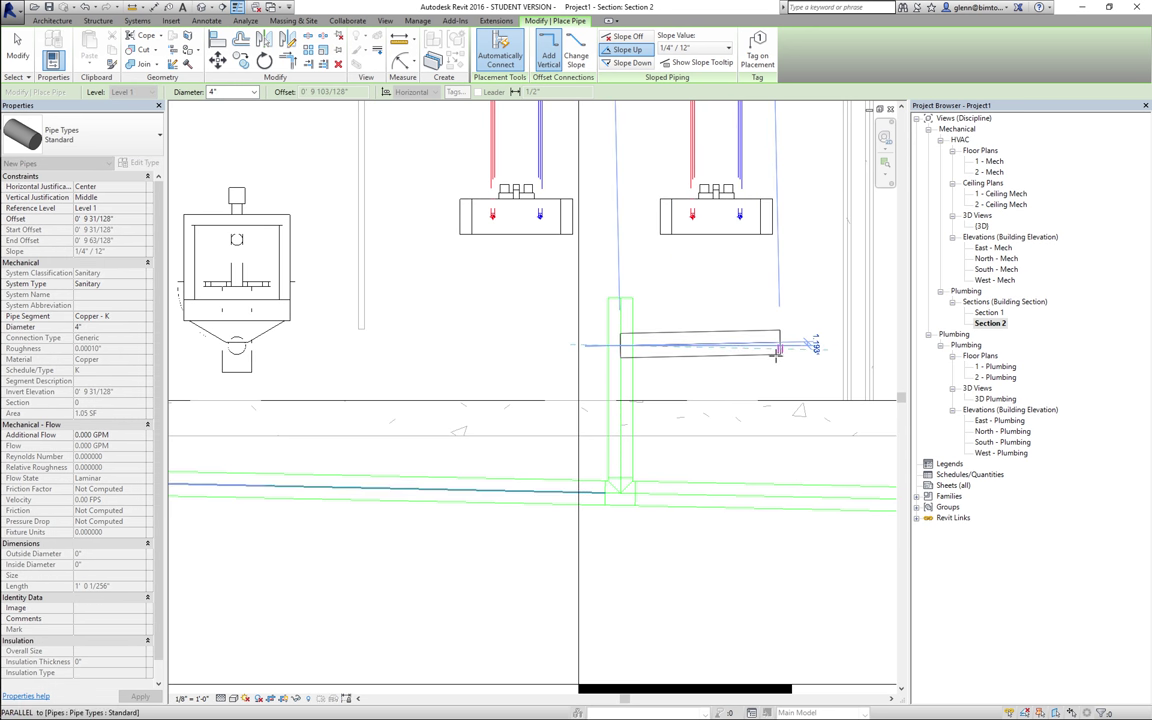
{"action": "left_click", "coordinate": [775, 355]}
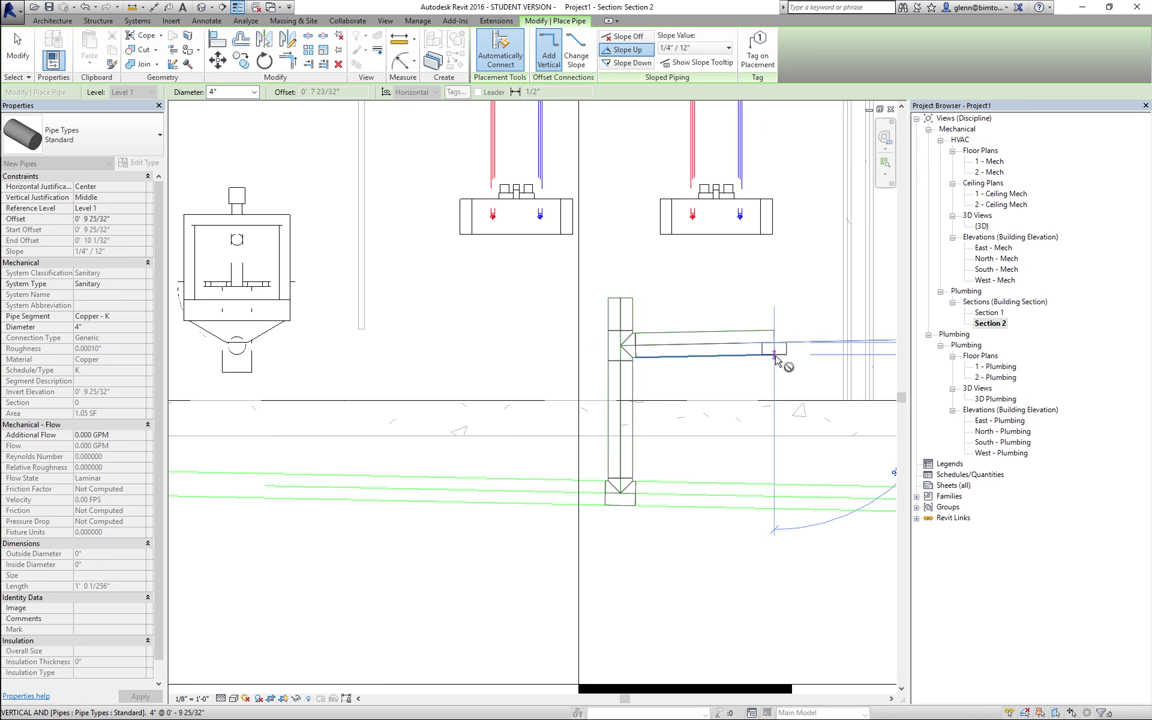
{"action": "left_click", "coordinate": [17, 45]}
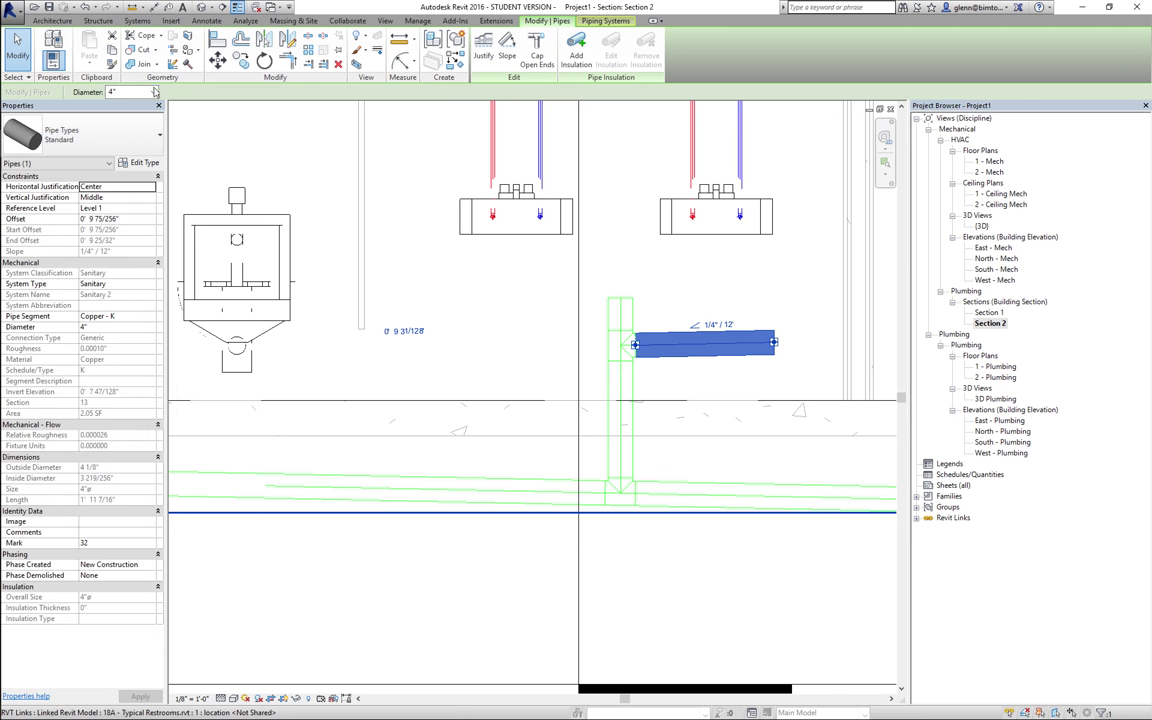
Set the diameter of the new branch pipe to 2".
{"action": "left_click", "coordinate": [152, 92]}
{"action": "left_click", "coordinate": [122, 176]}
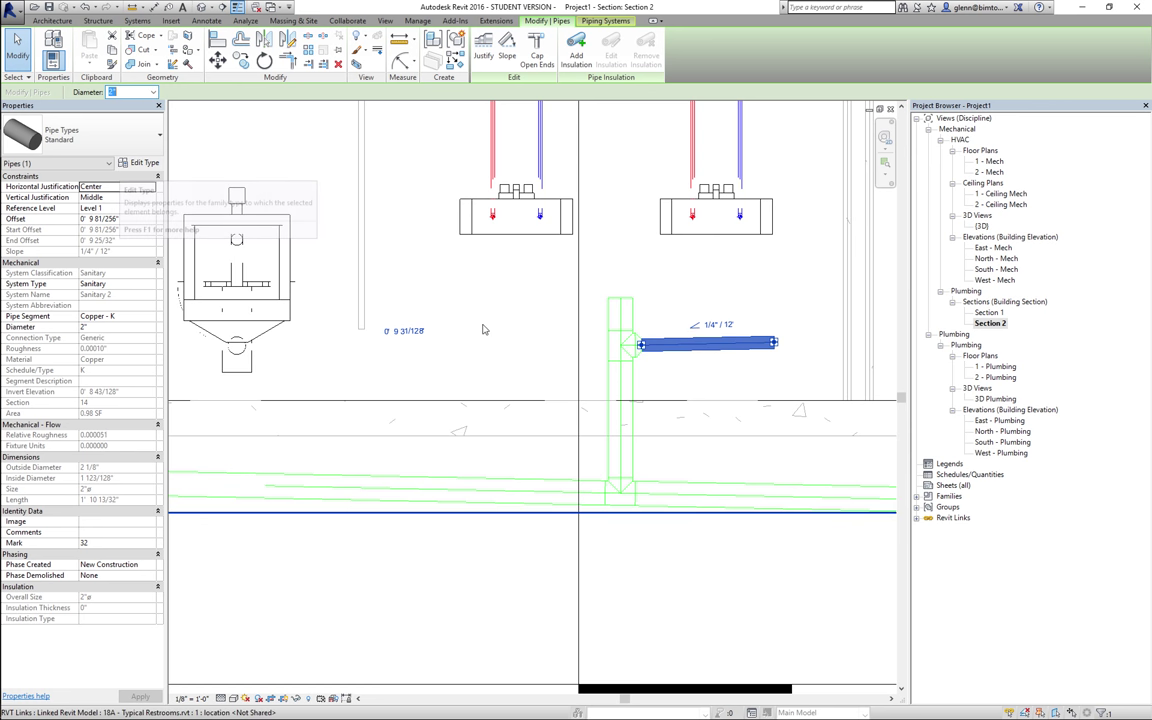
{"action": "left_click", "coordinate": [570, 420]}
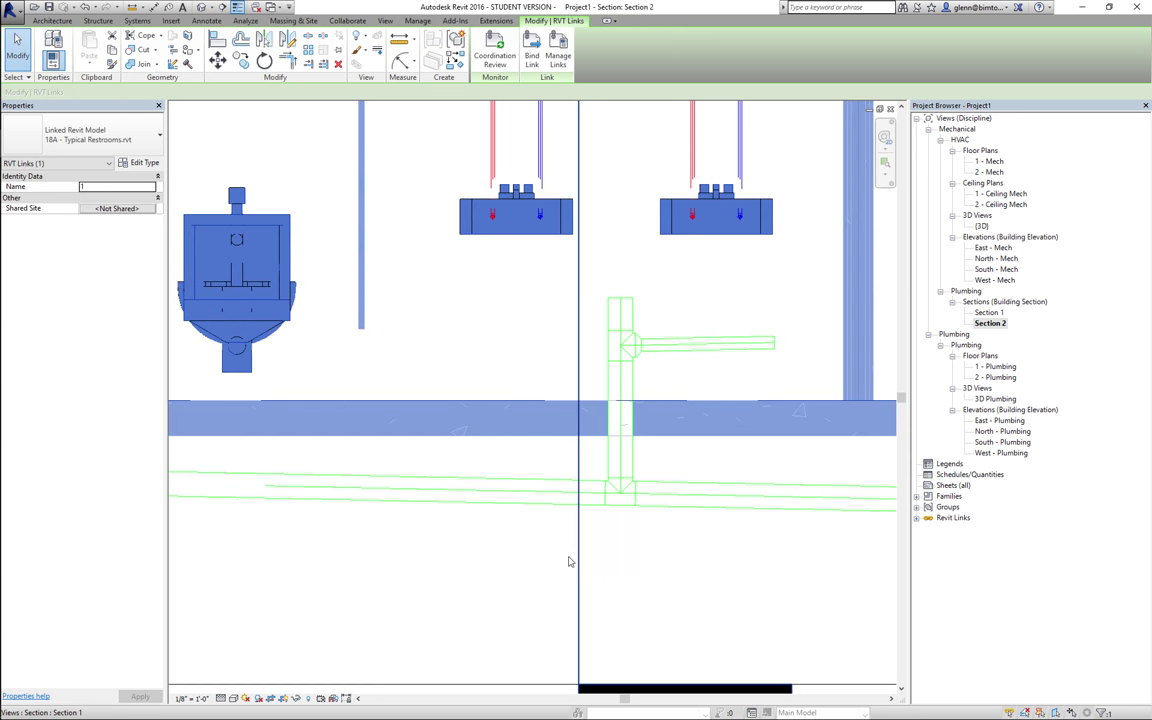
{"action": "left_click", "coordinate": [520, 588]}
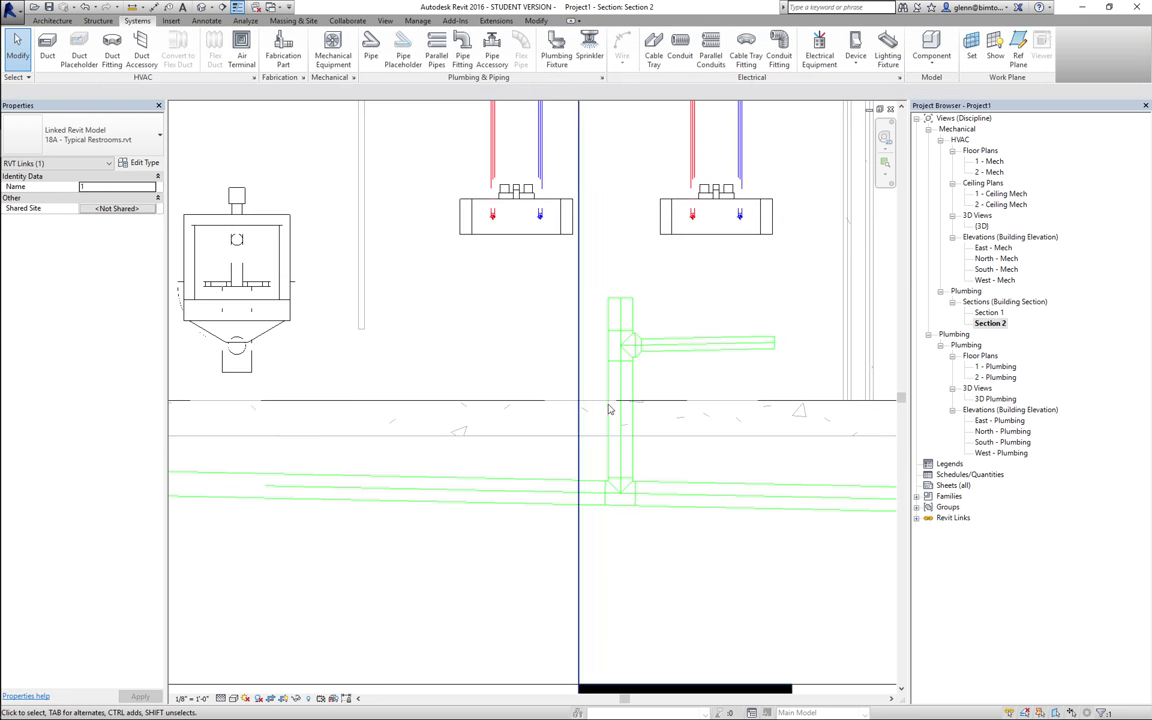
Draw a 4" pipe about 2'-4" long from the riser's upper end toward the lavatory nearer the urinal, sloping up 1/4" / 12".
{"action": "left_click", "coordinate": [620, 302]}
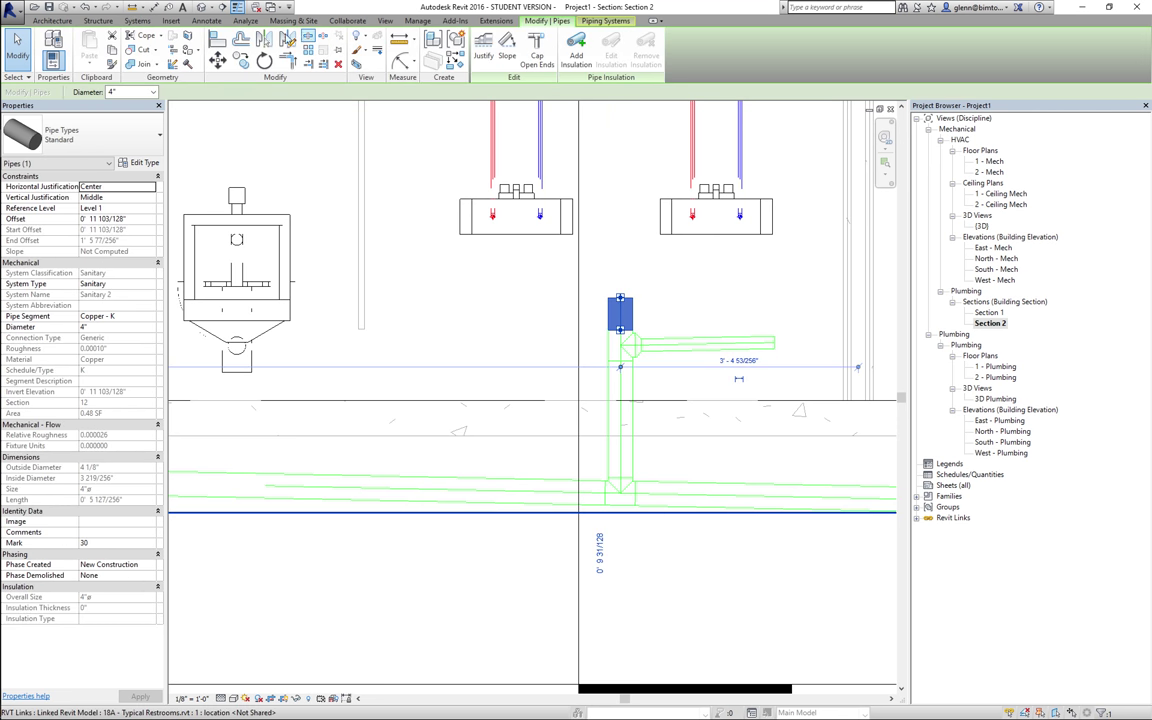
{"action": "left_click", "coordinate": [137, 20]}
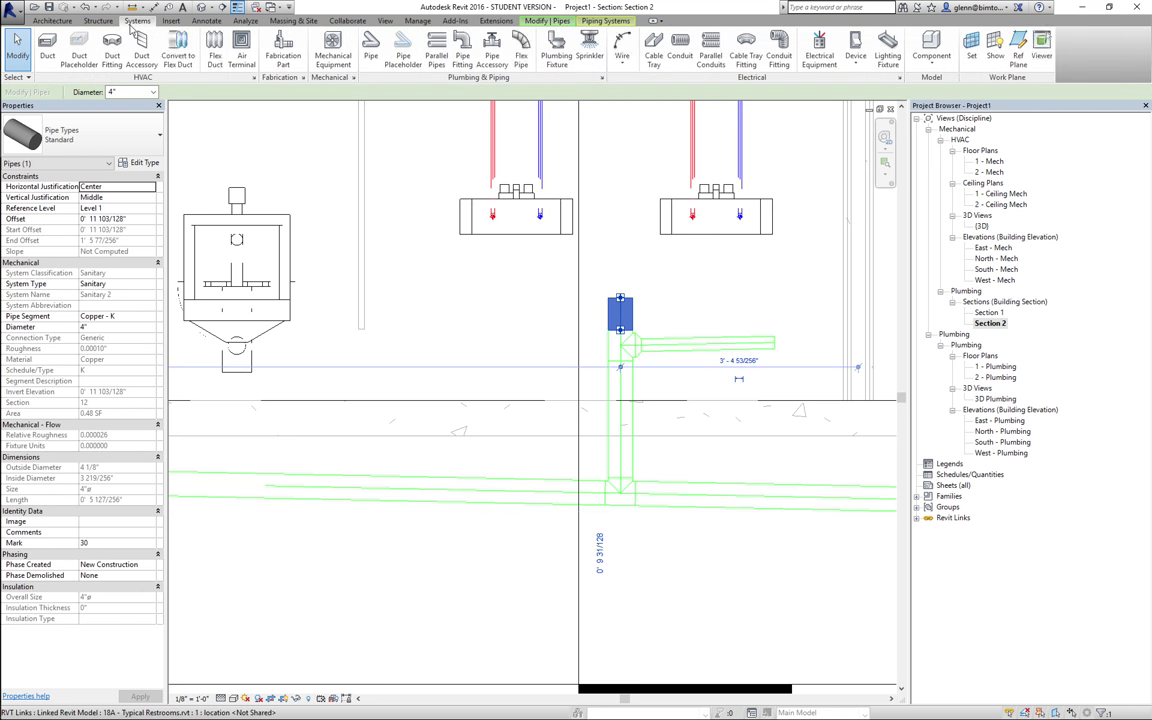
{"action": "left_click", "coordinate": [370, 50]}
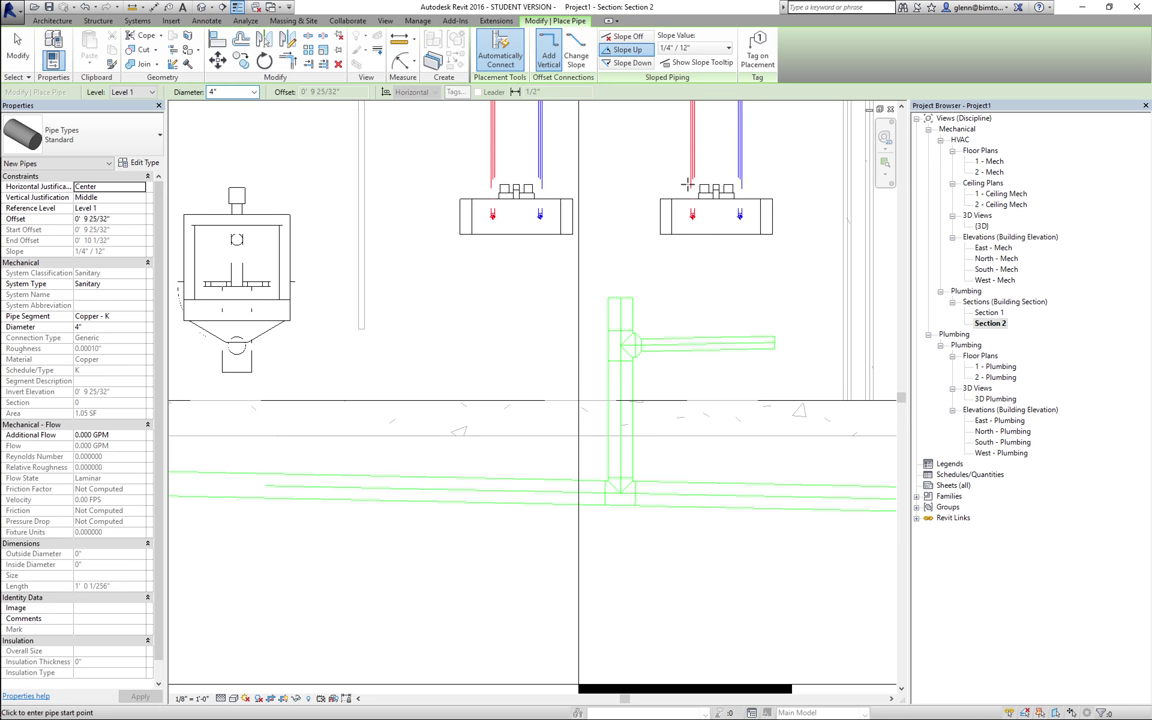
{"action": "left_click", "coordinate": [620, 297]}
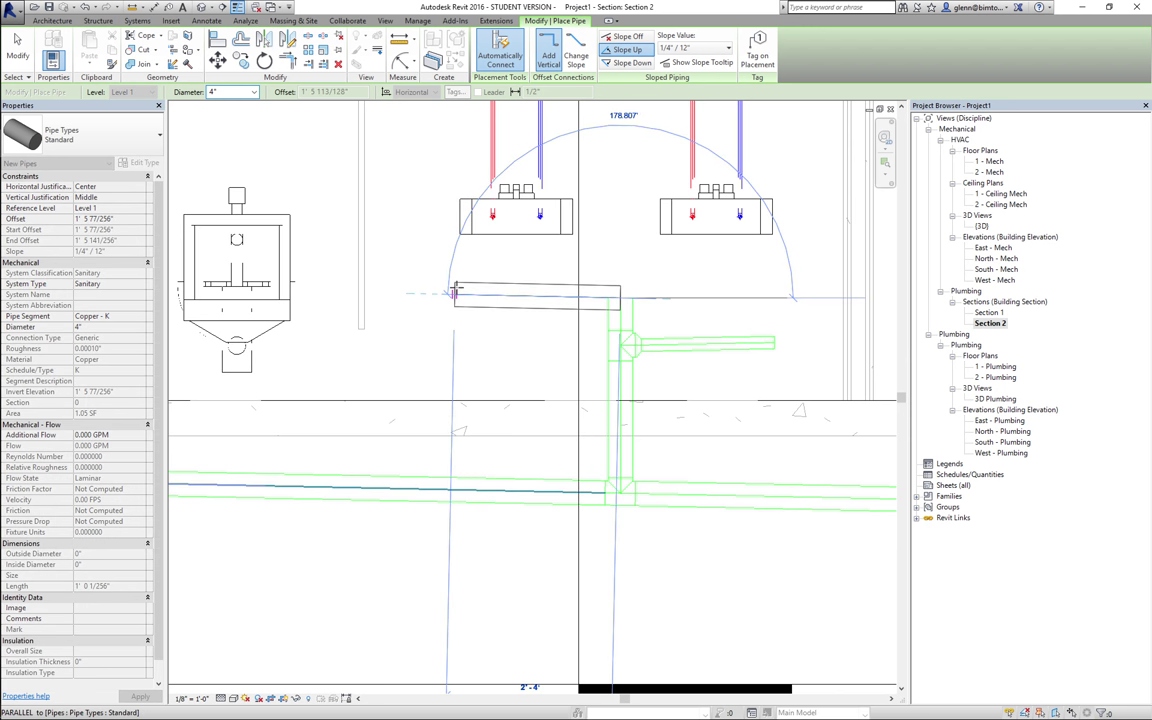
{"action": "left_click", "coordinate": [452, 289]}
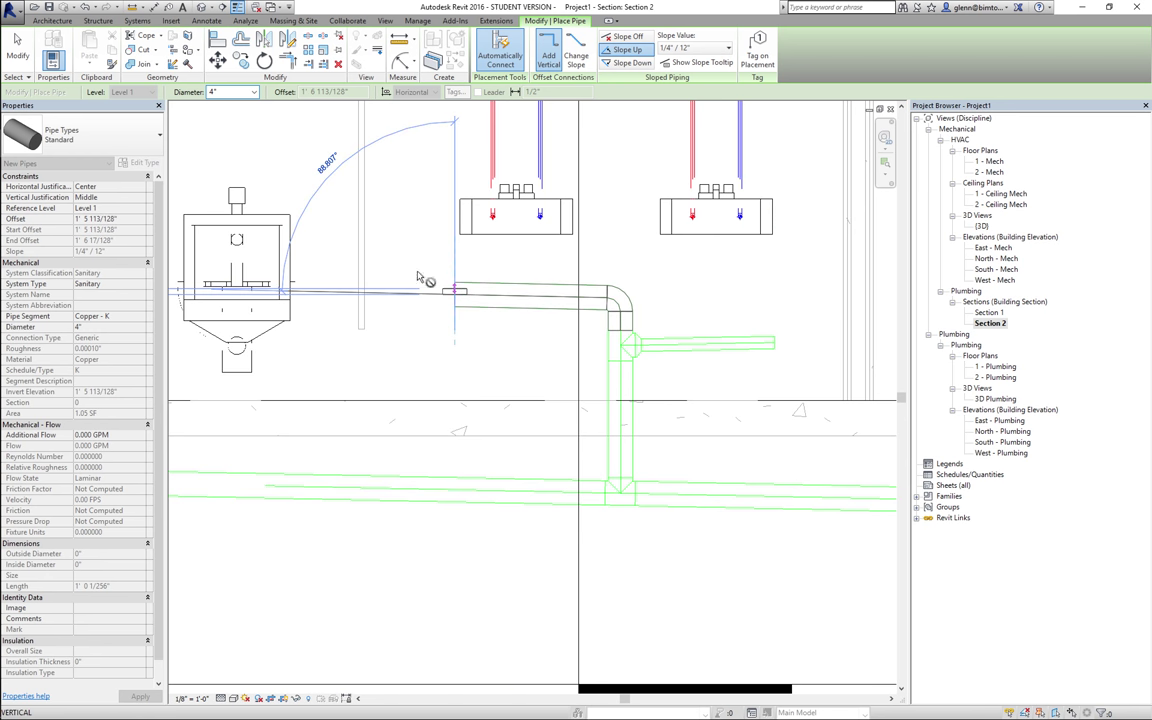
{"action": "key", "text": "Escape"}
{"action": "key", "text": "Escape"}
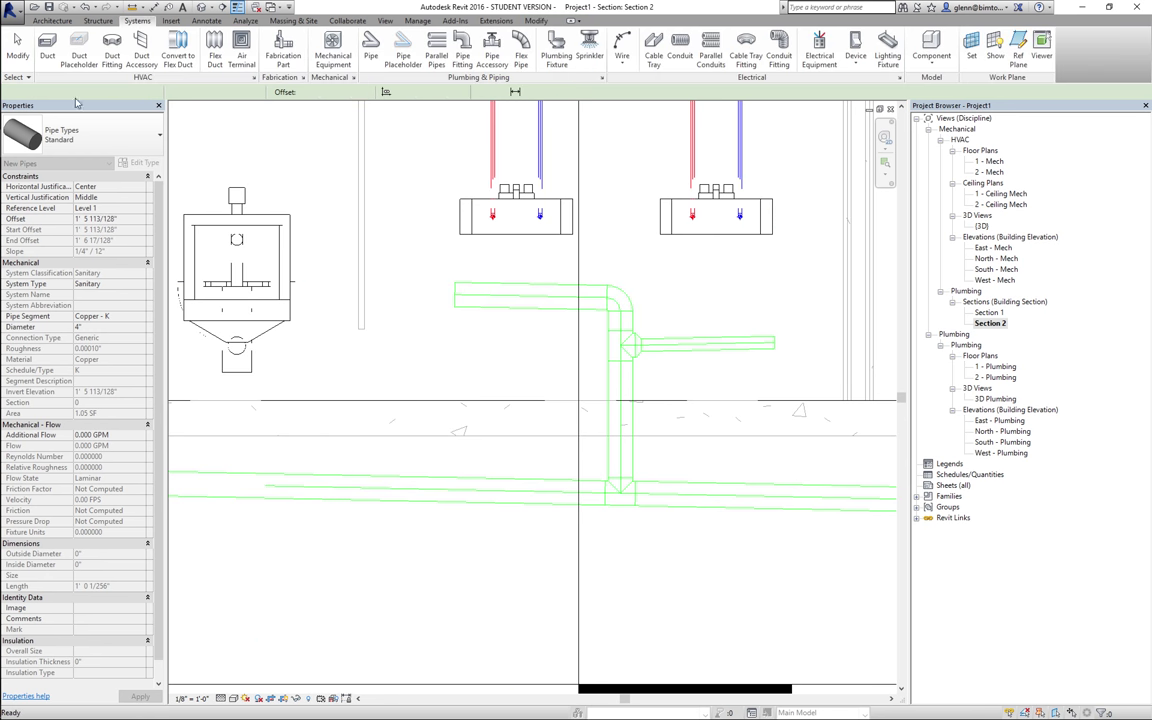
Set the diameter of the upper branch pipe toward the lavatory nearer the urinal to 2".
{"action": "left_click", "coordinate": [485, 291]}
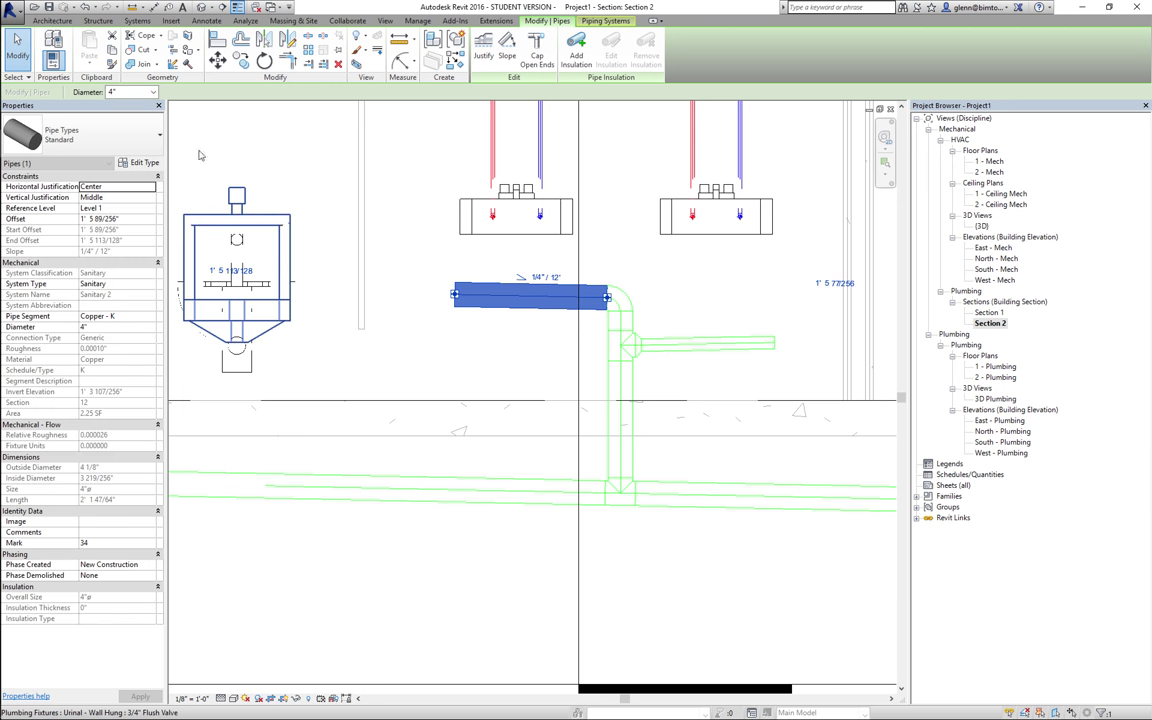
{"action": "left_click", "coordinate": [146, 92]}
{"action": "left_click", "coordinate": [153, 92]}
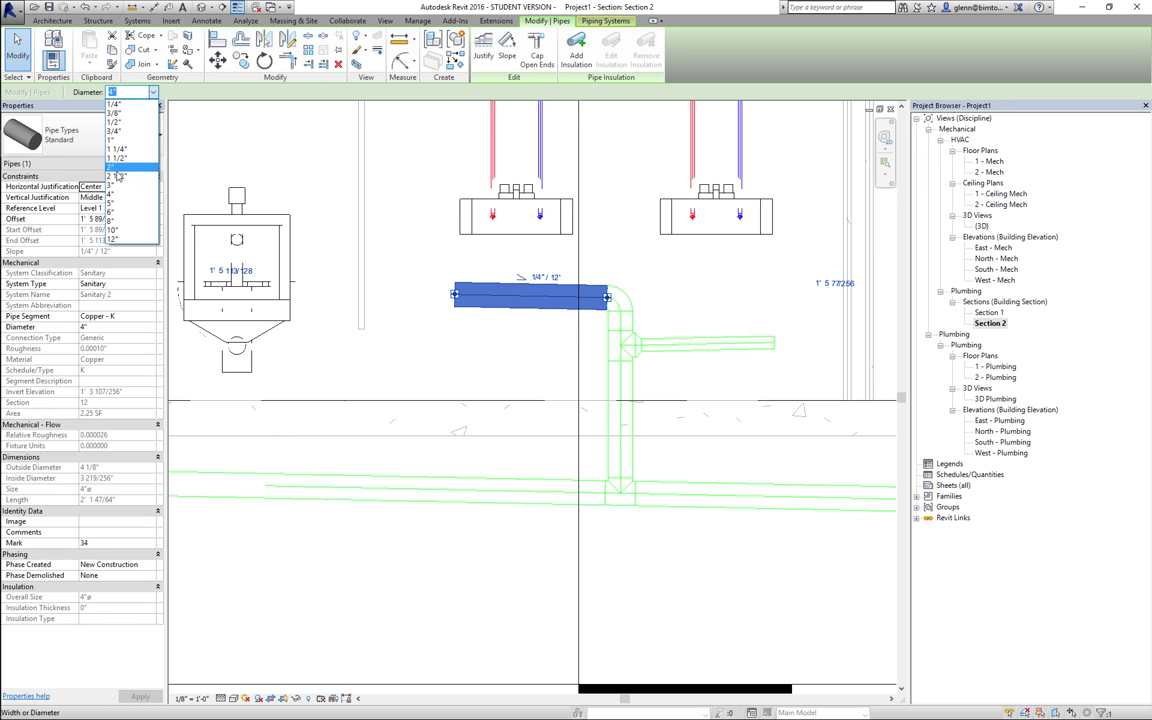
{"action": "left_click", "coordinate": [397, 384]}
{"action": "left_click", "coordinate": [415, 546]}
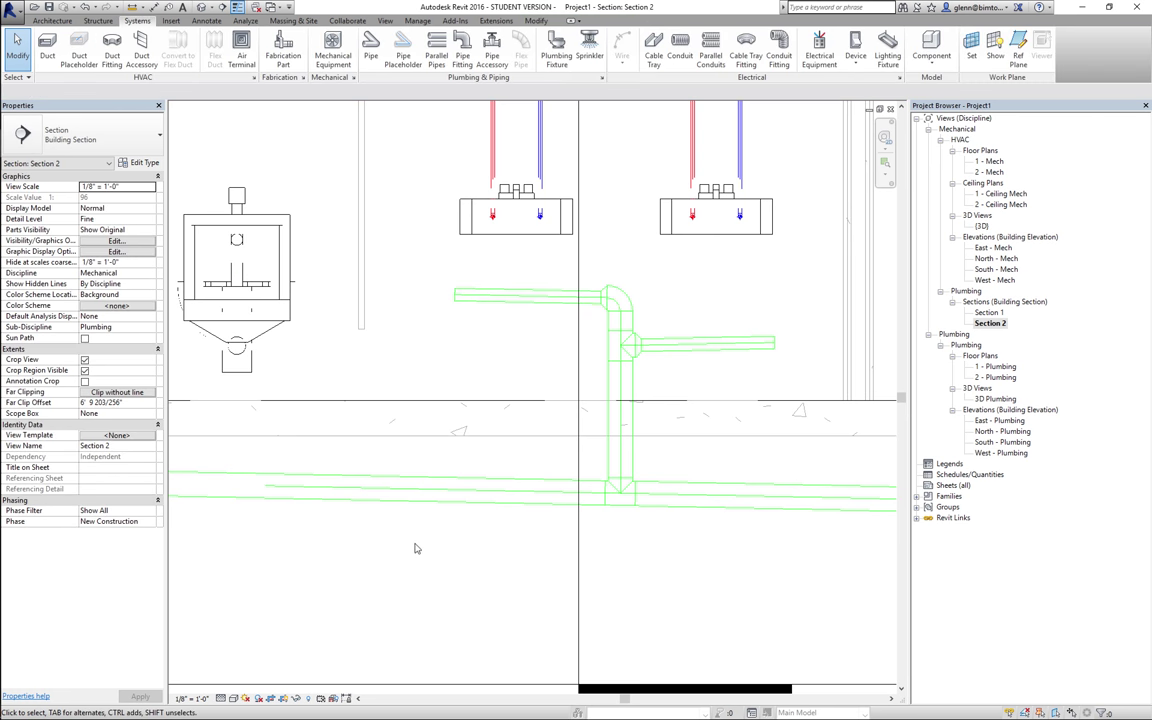
Set the diameter of the short vertical riser segment between the tee and the upper elbow to 2".
{"action": "left_click", "coordinate": [627, 323]}
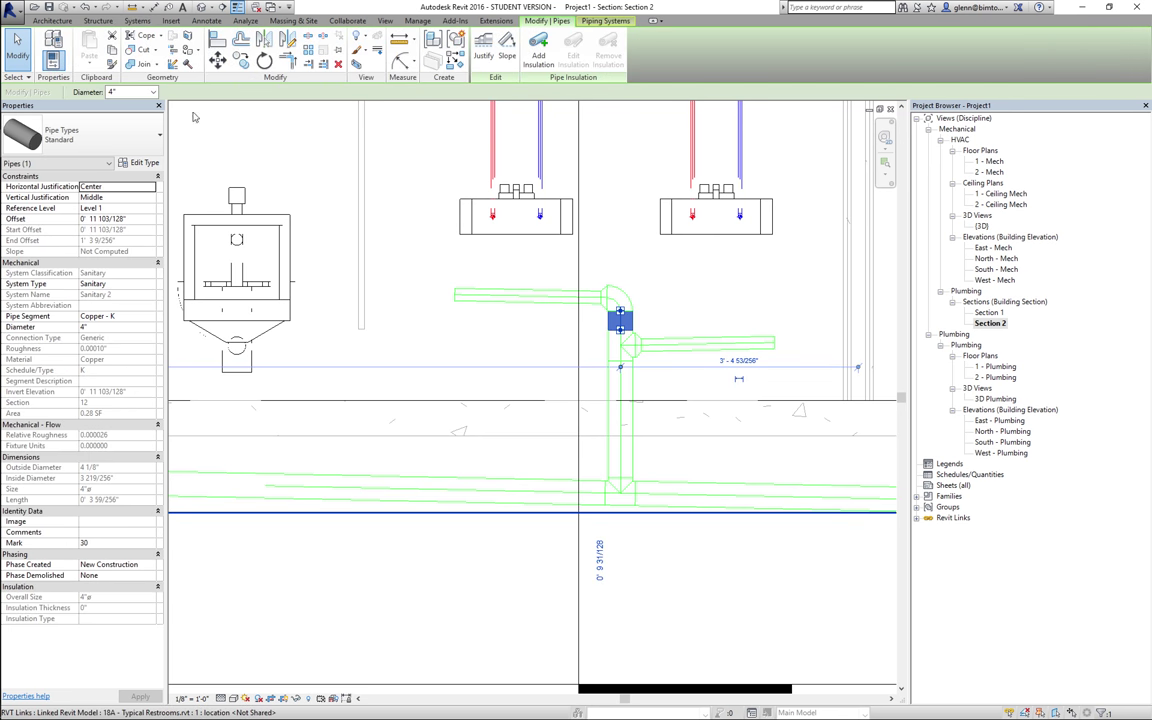
{"action": "left_click", "coordinate": [152, 93]}
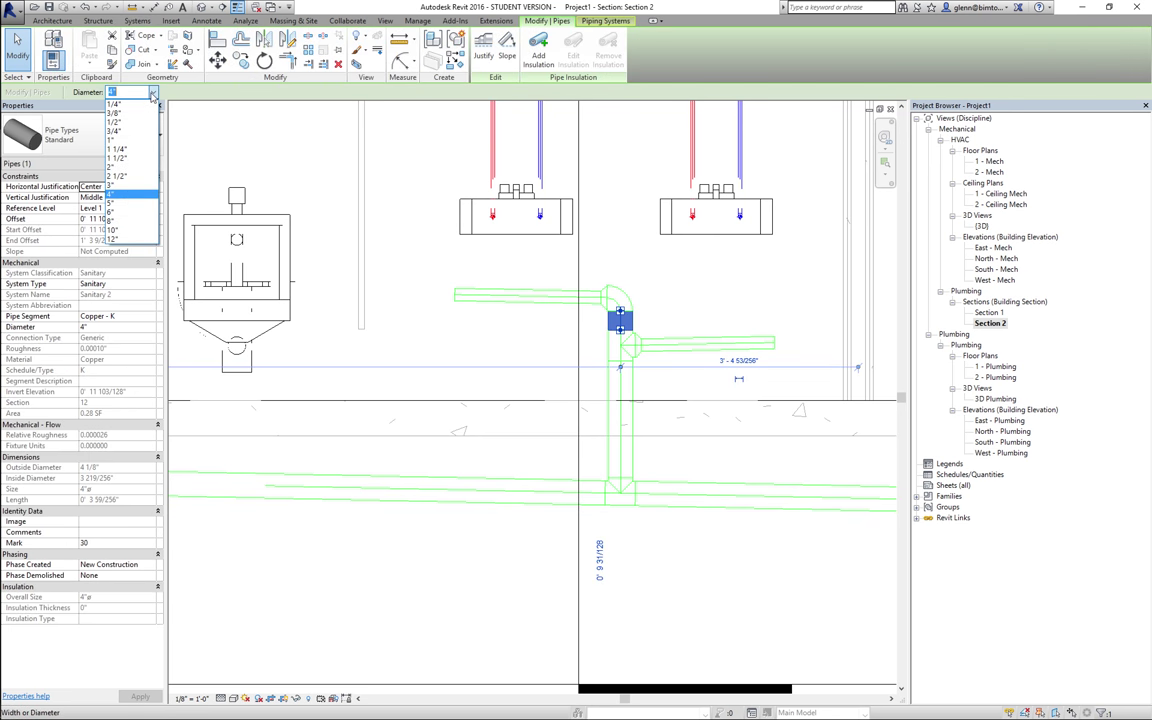
{"action": "left_click", "coordinate": [117, 167]}
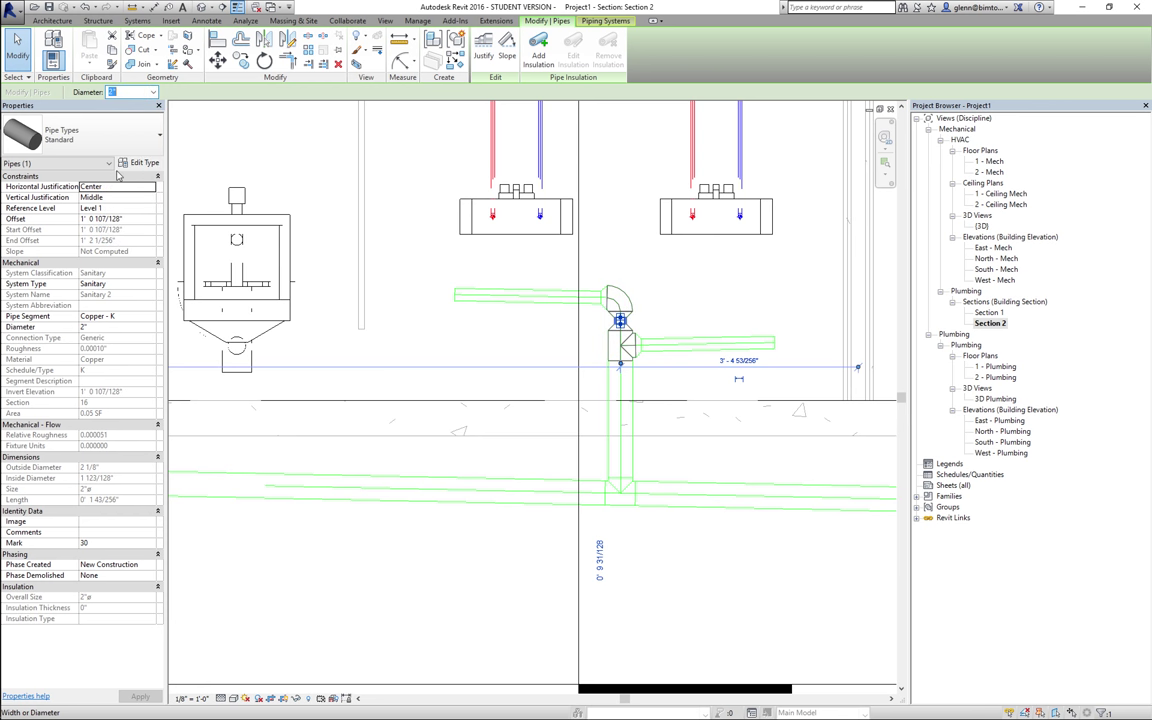
{"action": "left_click", "coordinate": [700, 305]}
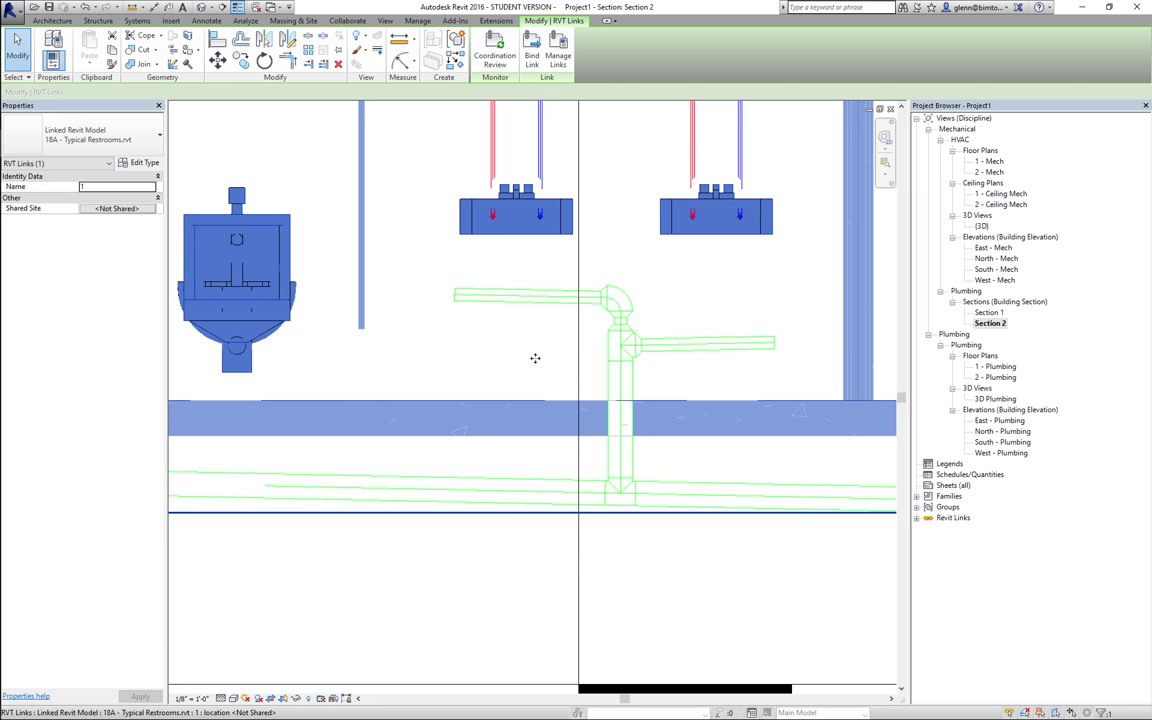
{"action": "left_click", "coordinate": [9, 47]}
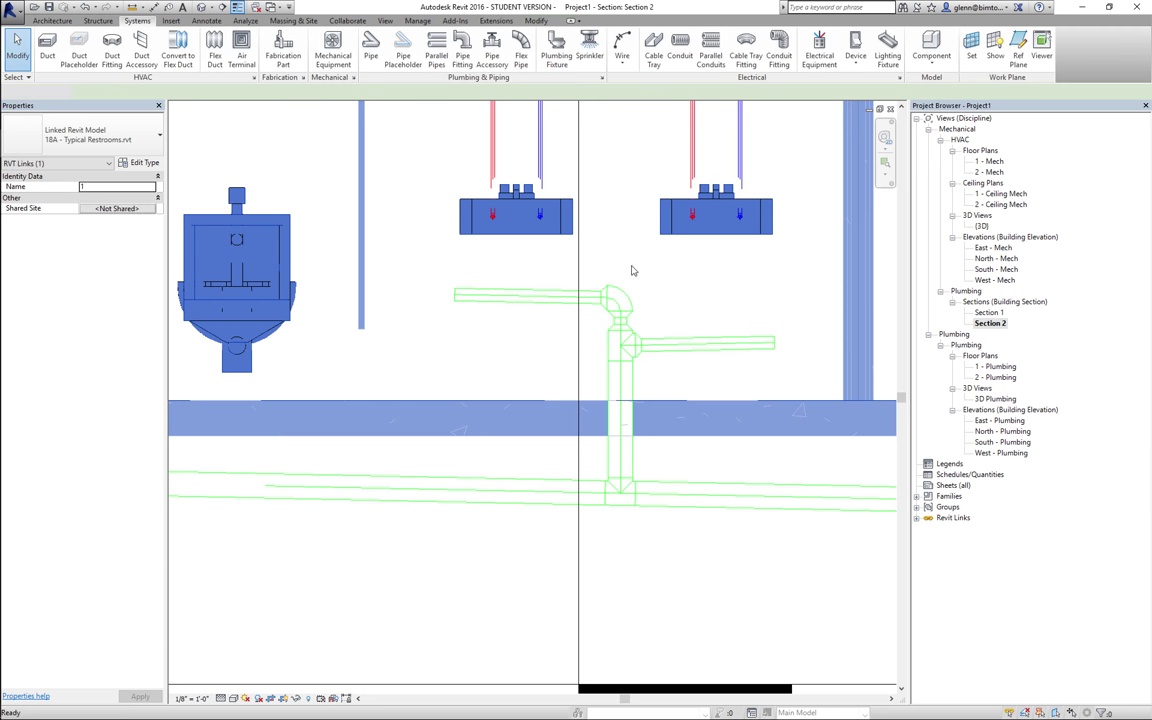
Set the diameter of the elbow joining the riser and the upper branch to 2".
{"action": "left_click", "coordinate": [617, 297]}
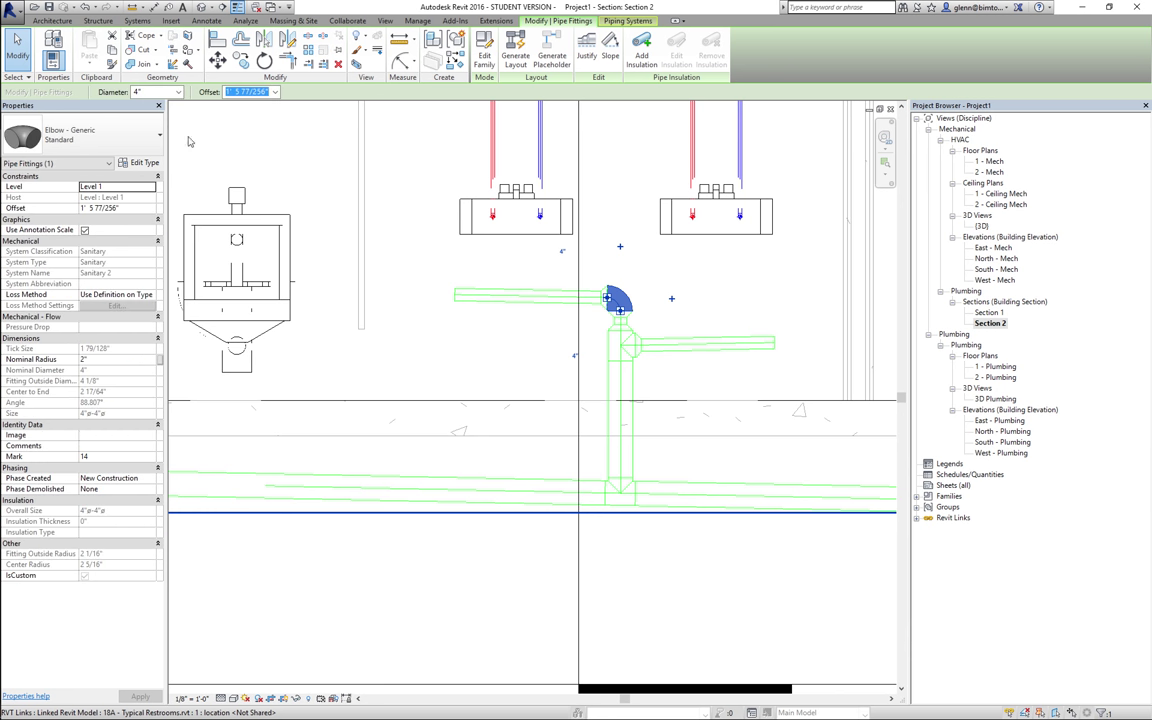
{"action": "left_click", "coordinate": [180, 92]}
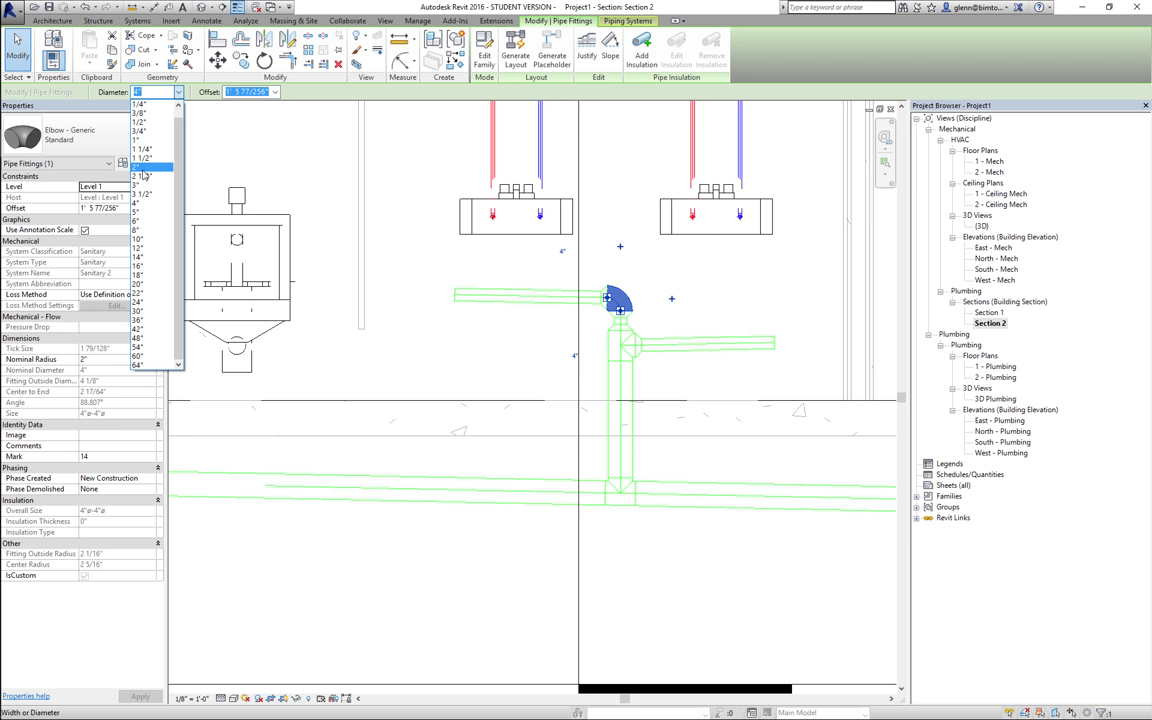
{"action": "left_click", "coordinate": [198, 212]}
{"action": "left_click", "coordinate": [431, 343]}
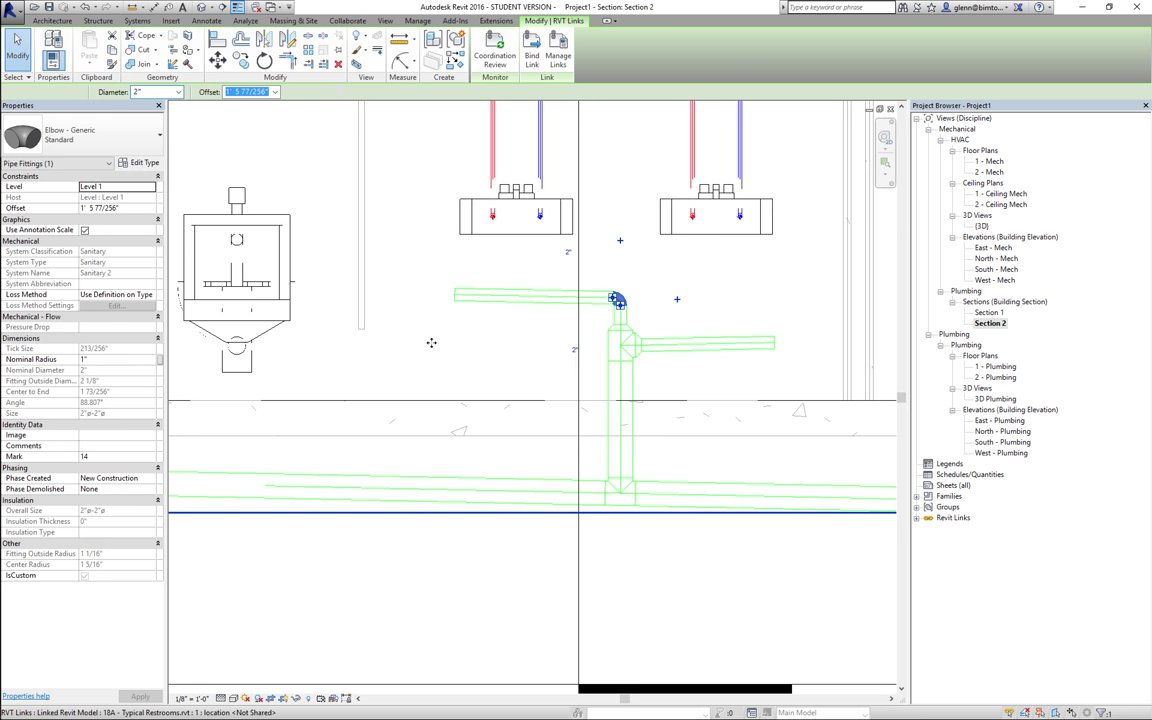
{"action": "left_click", "coordinate": [422, 577]}
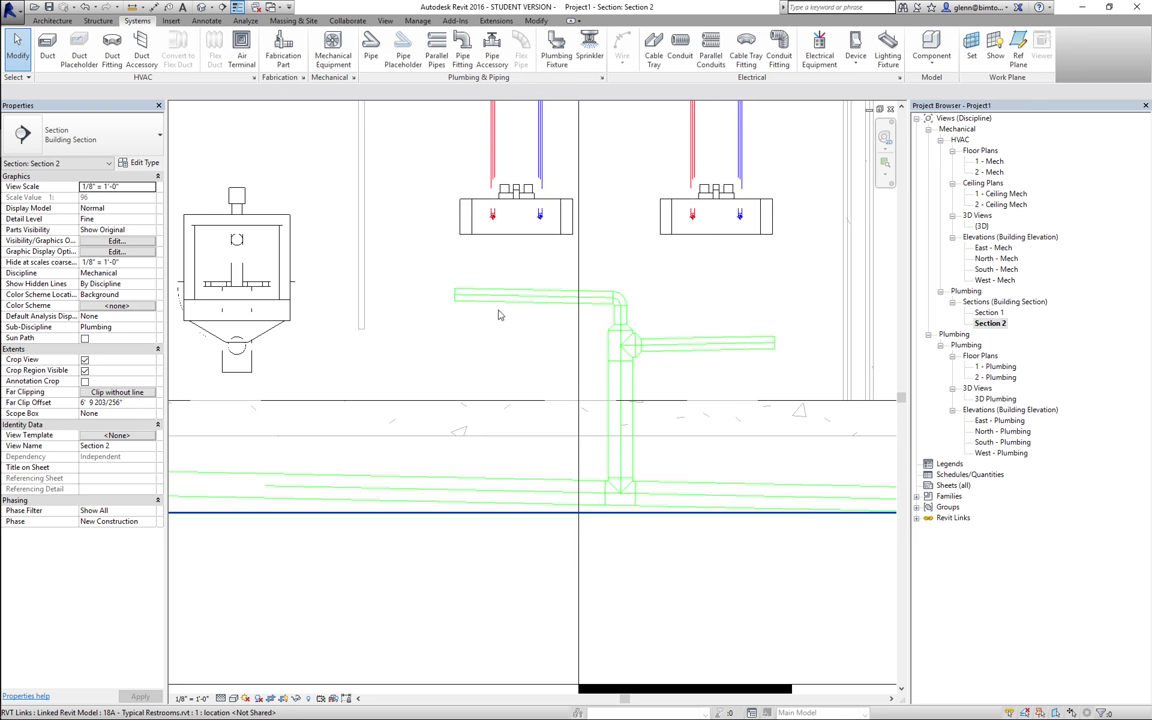
In the 3D view, connect the front lavatory nearer the urinal into the upper sanitary branch pipe with Connect Into.
{"action": "left_click", "coordinate": [468, 296]}
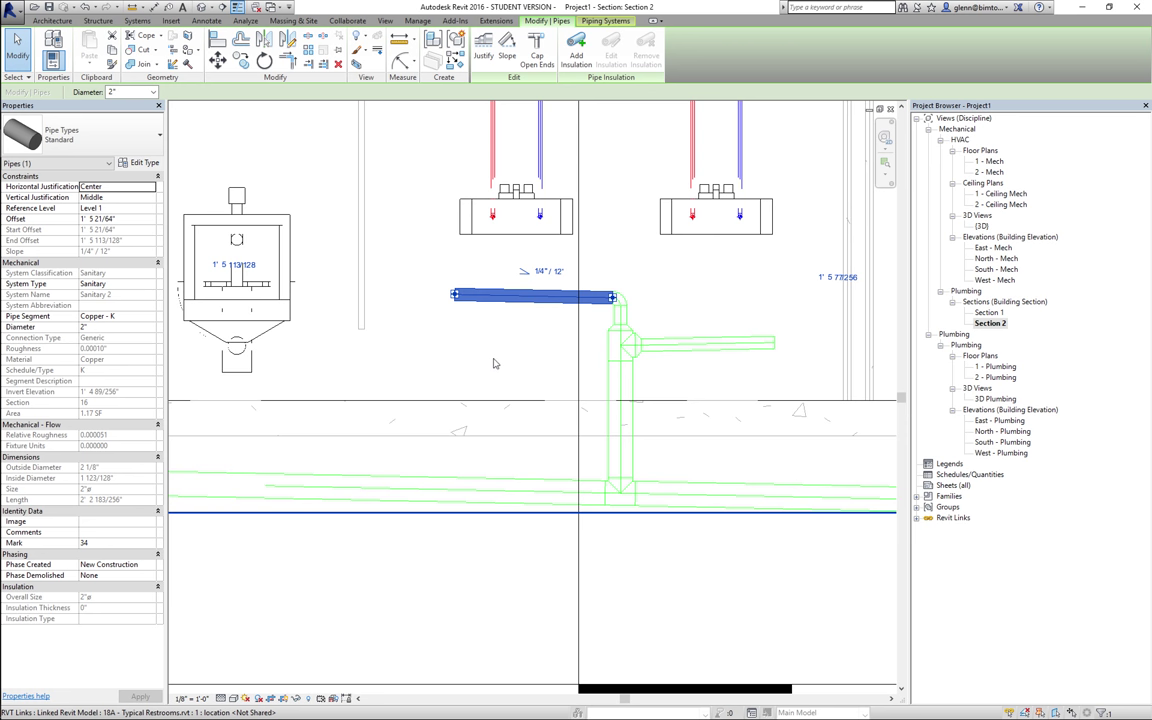
{"action": "left_click", "coordinate": [203, 7]}
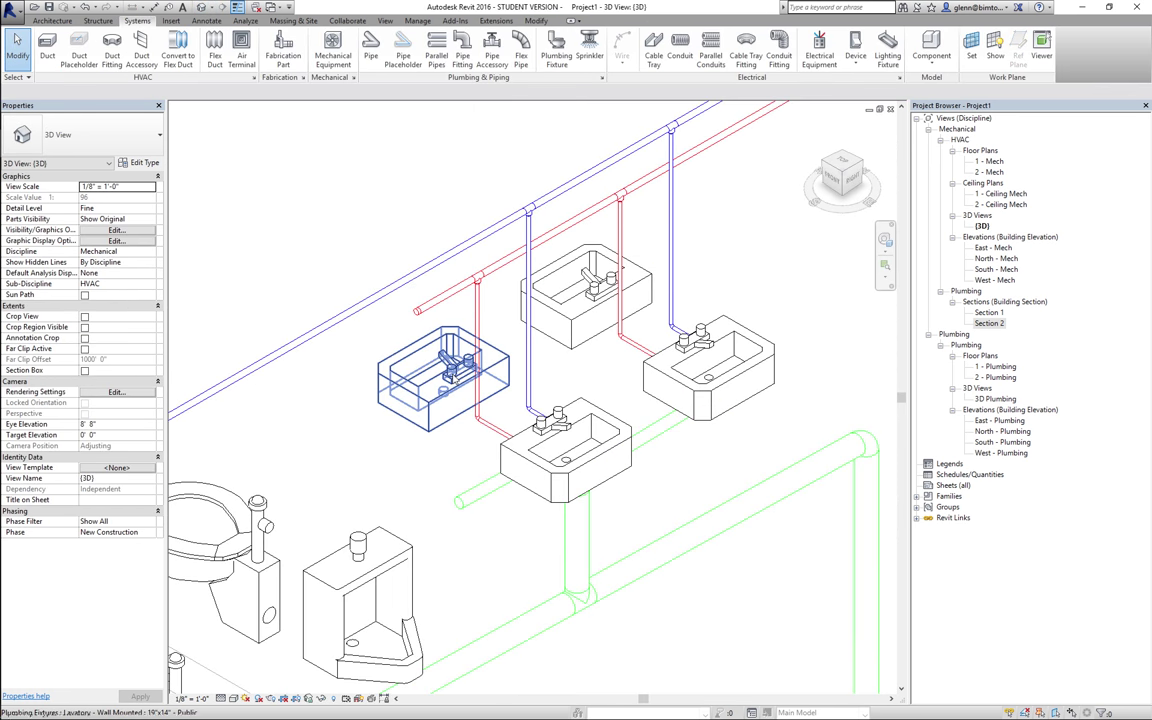
{"action": "left_click", "coordinate": [577, 480]}
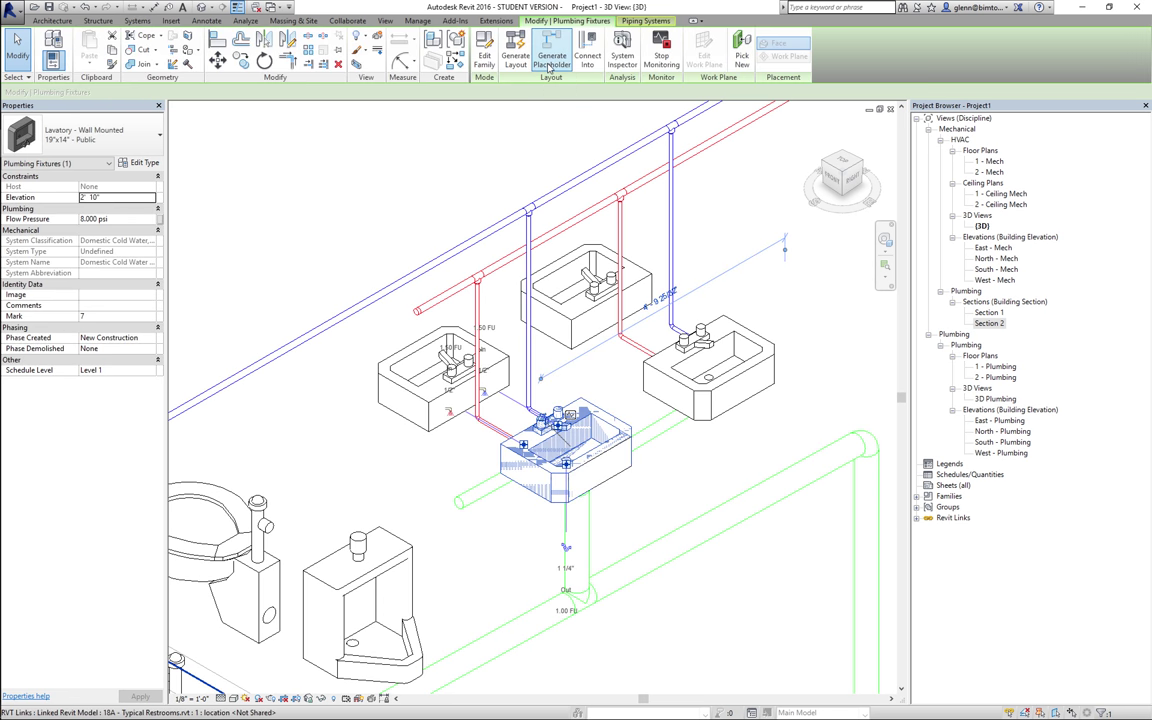
{"action": "left_click", "coordinate": [587, 56]}
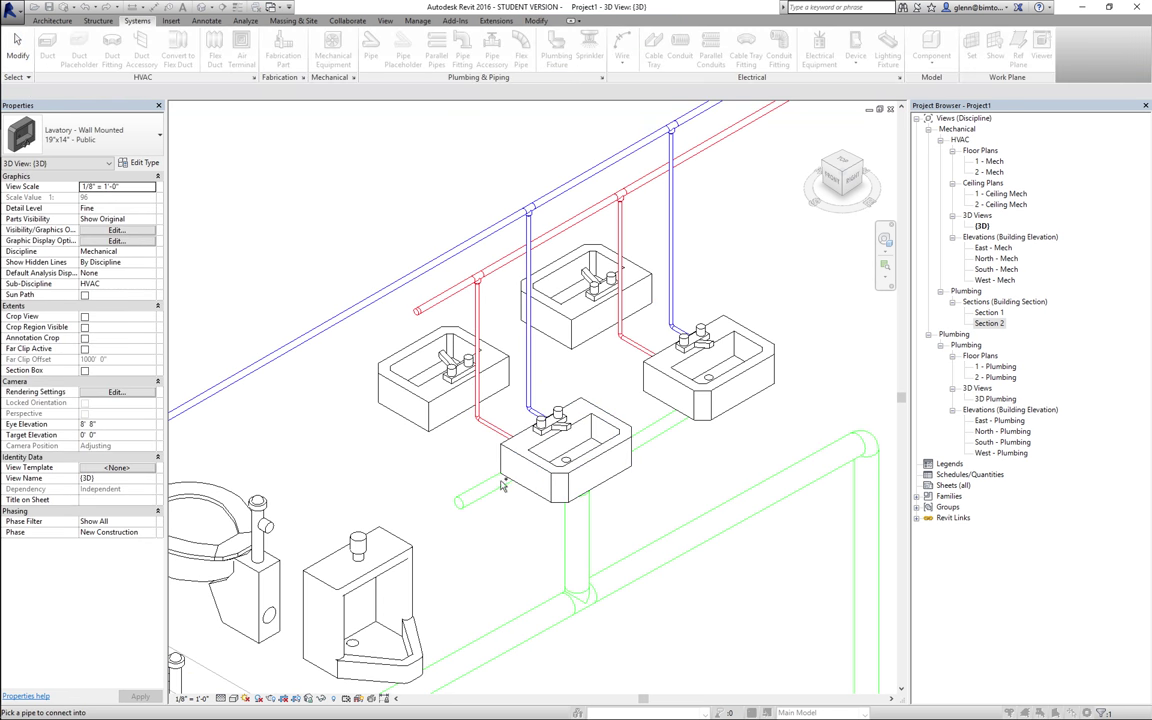
{"action": "left_click", "coordinate": [482, 495]}
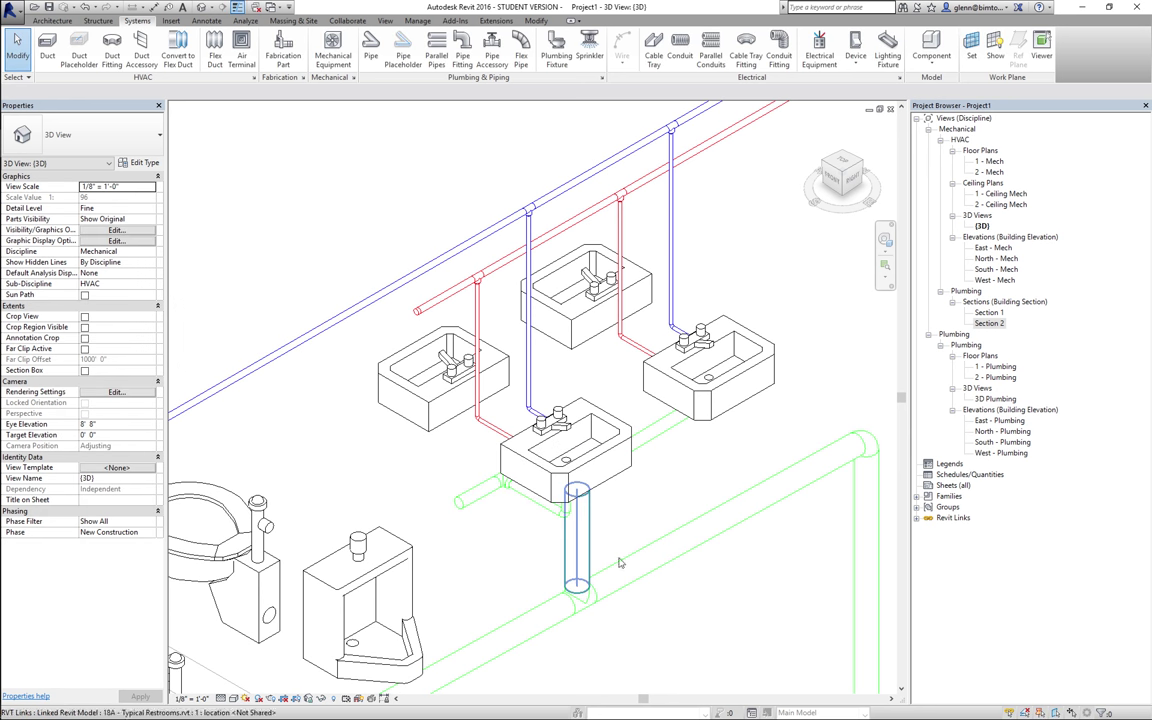
Connect the front lavatory farther from the urinal into the lower sanitary branch pipe and inspect the drain connections from another angle.
{"action": "left_click", "coordinate": [720, 400]}
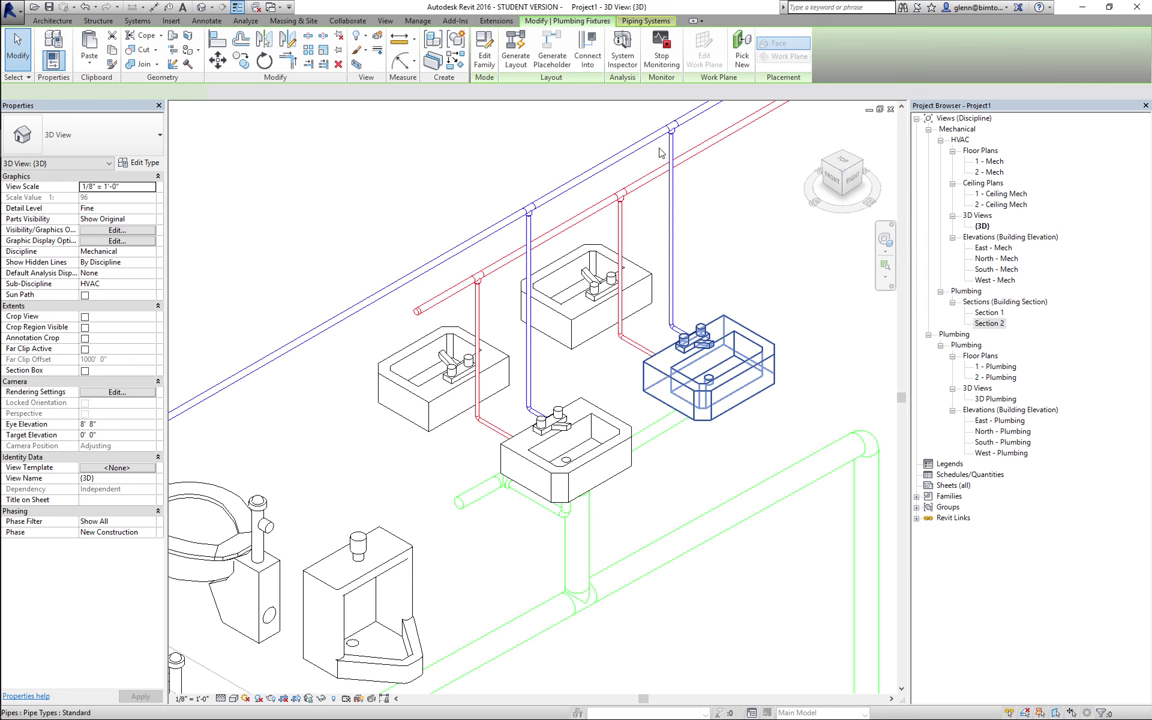
{"action": "left_click", "coordinate": [588, 50]}
{"action": "left_click", "coordinate": [640, 350]}
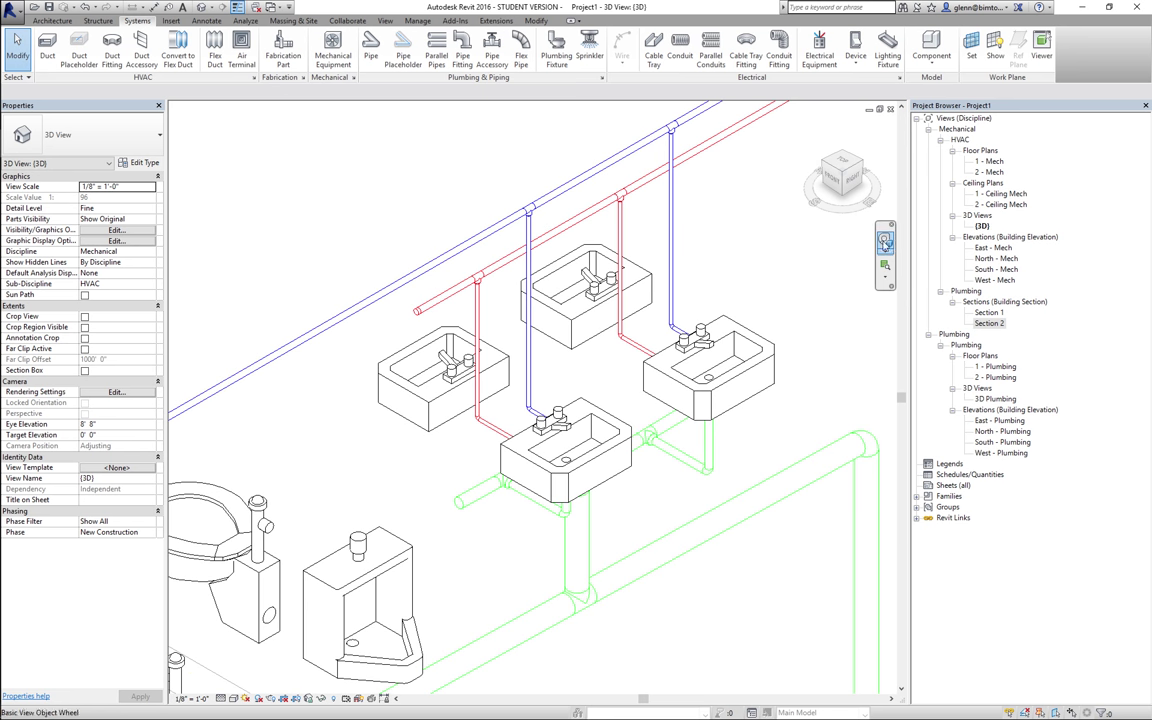
{"action": "left_click", "coordinate": [885, 241]}
{"action": "left_click_drag", "start_coordinate": [568, 470], "coordinate": [617, 500]}
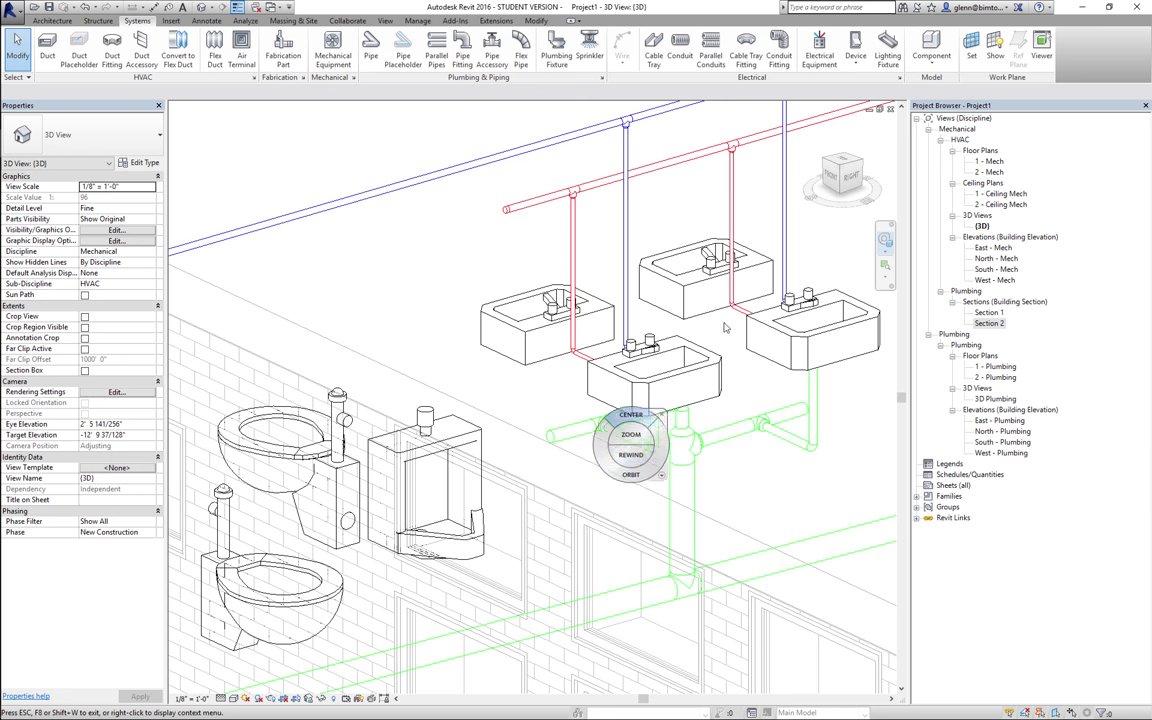
In Section 2, nudge the upper branch pipe upward to an offset of 1' 9 21/64", closer to its lavatory.
{"action": "double_click", "coordinate": [1000, 326]}
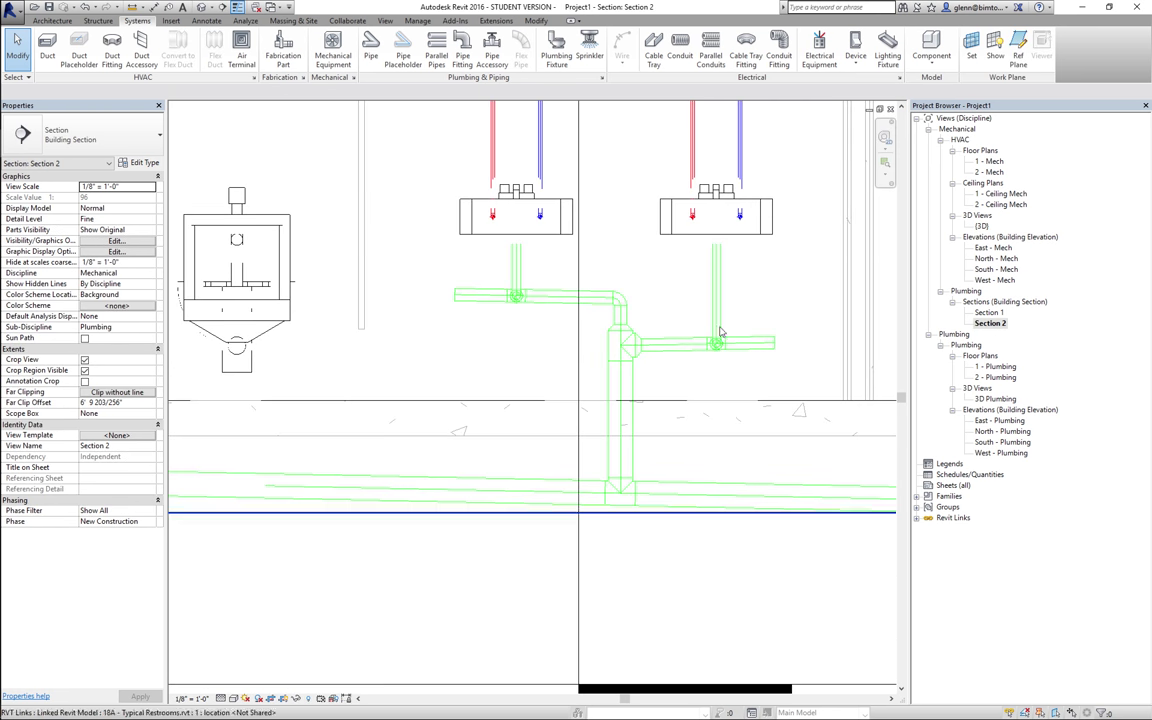
{"action": "left_click", "coordinate": [564, 303]}
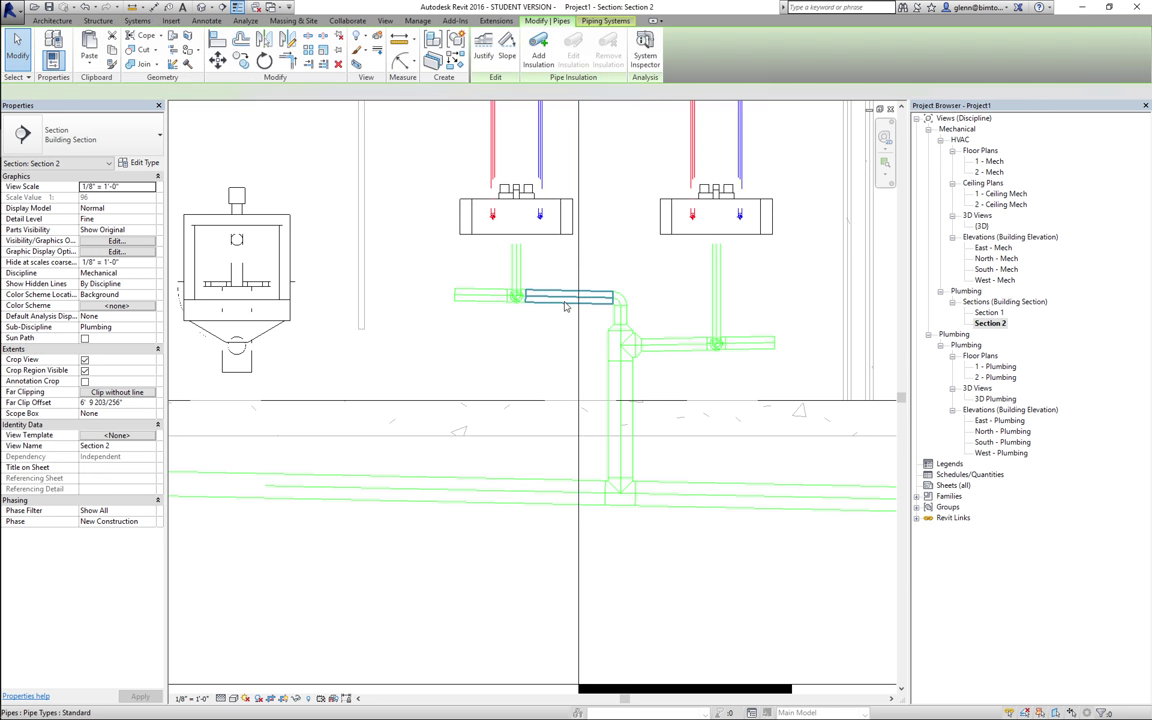
{"action": "key", "text": "Up"}
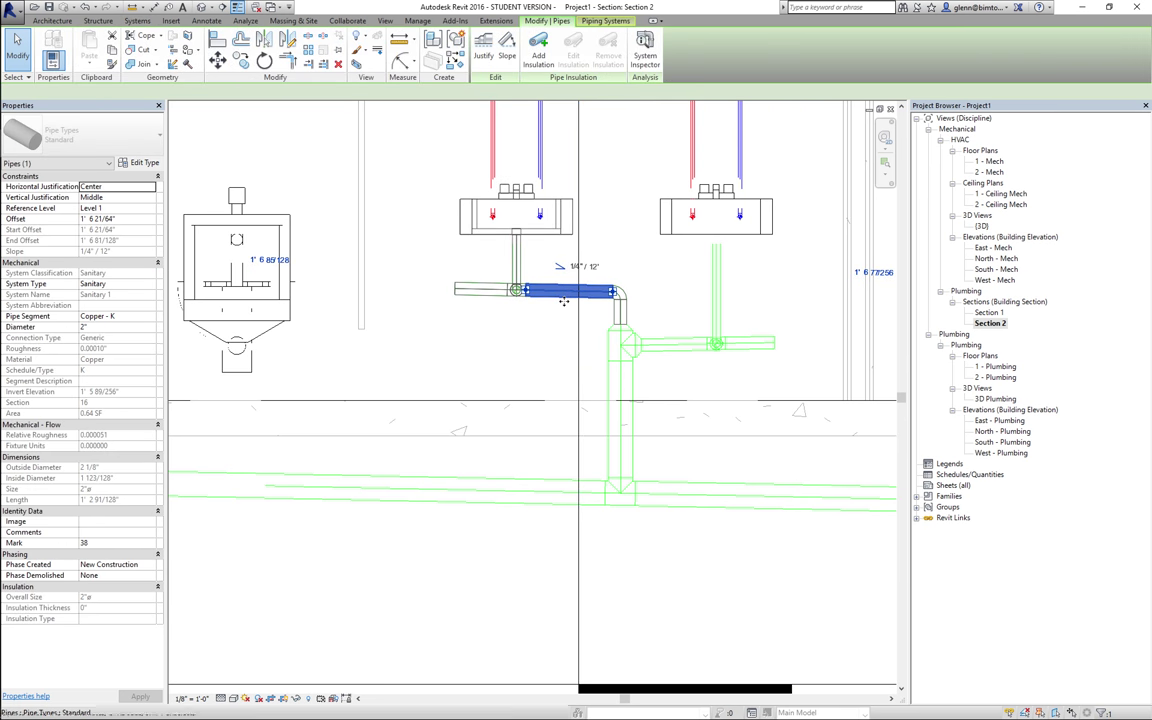
{"action": "key", "text": "Up"}
{"action": "key", "text": "Up"}
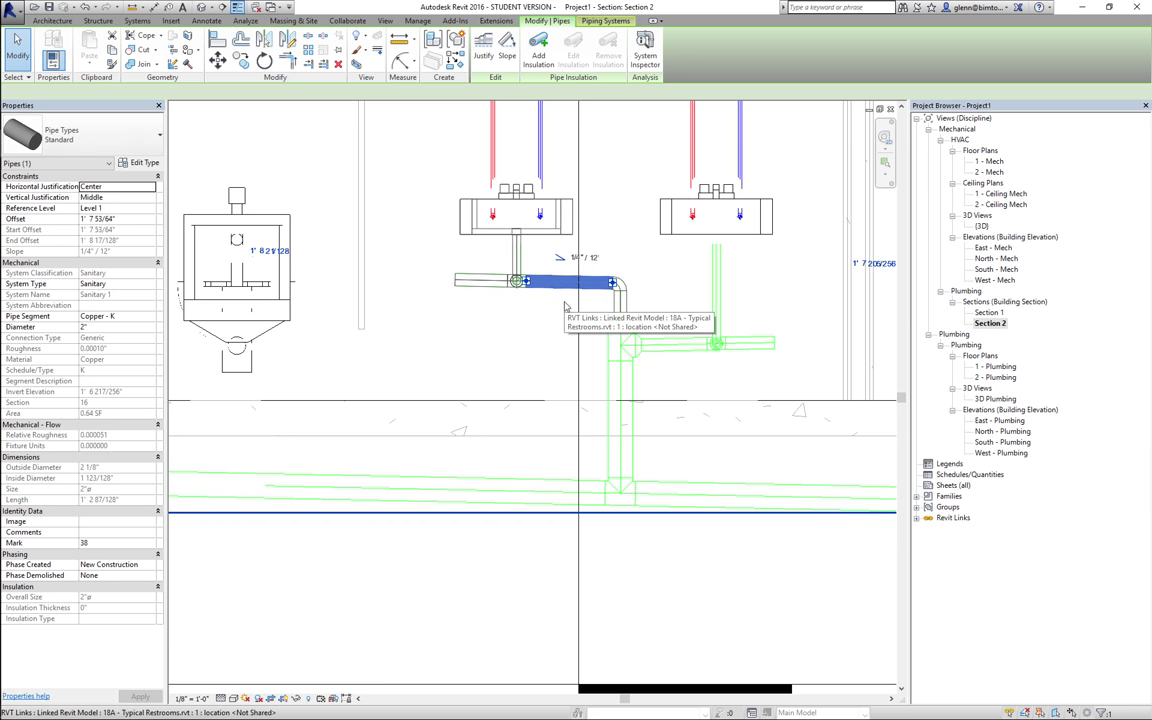
{"action": "key", "text": "Up"}
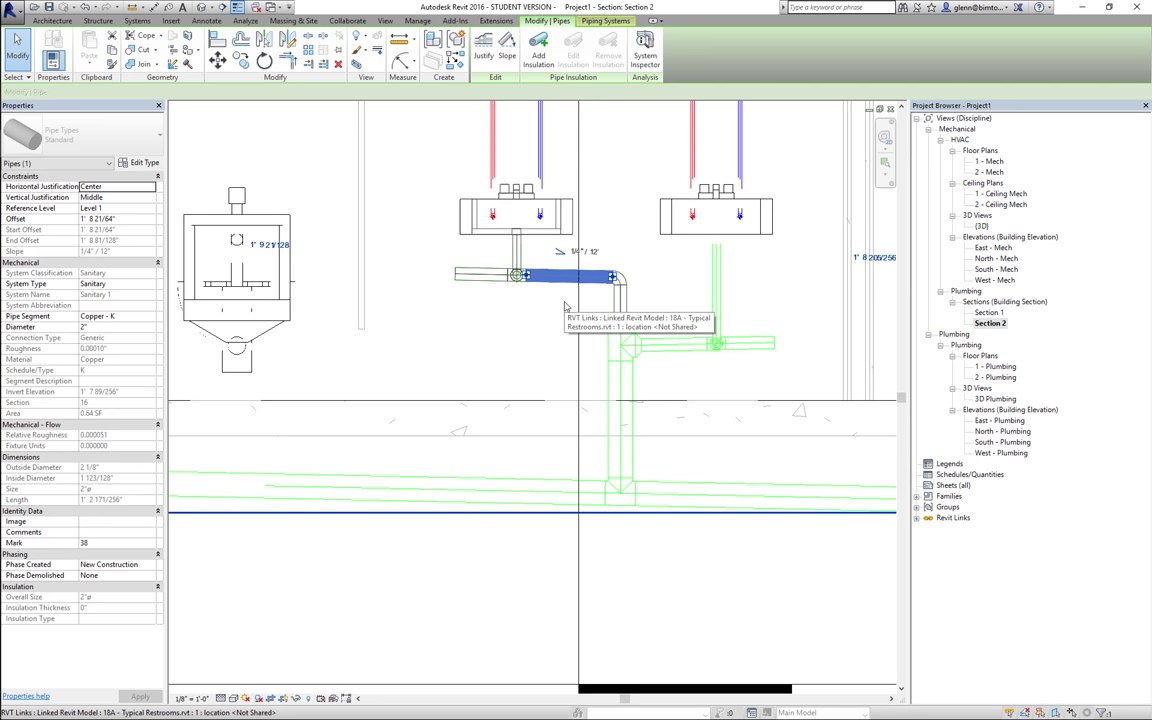
{"action": "key", "text": "Up"}
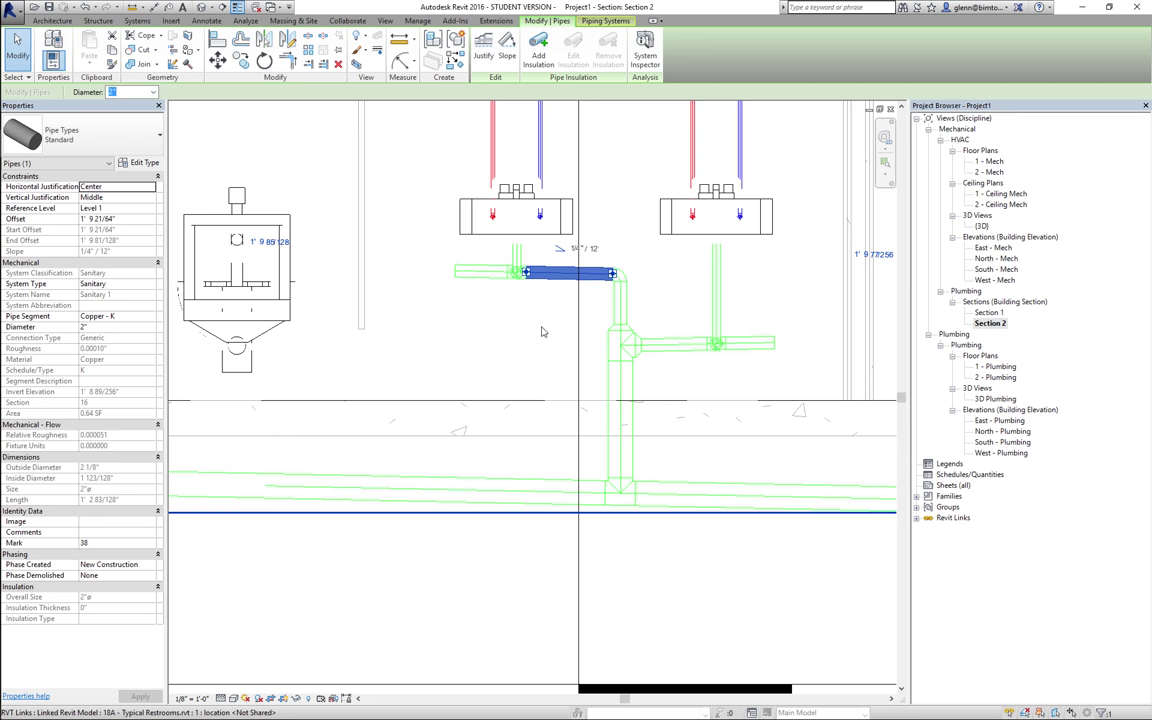
{"action": "left_click", "coordinate": [540, 329]}
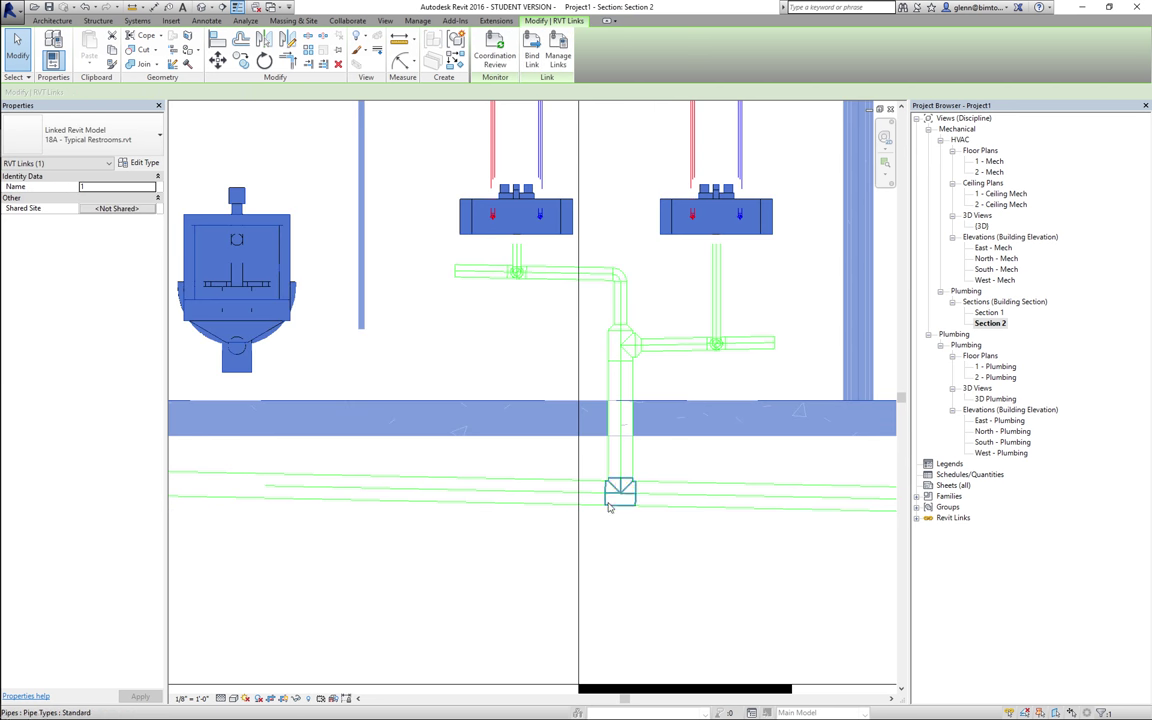
{"action": "left_click", "coordinate": [563, 553]}
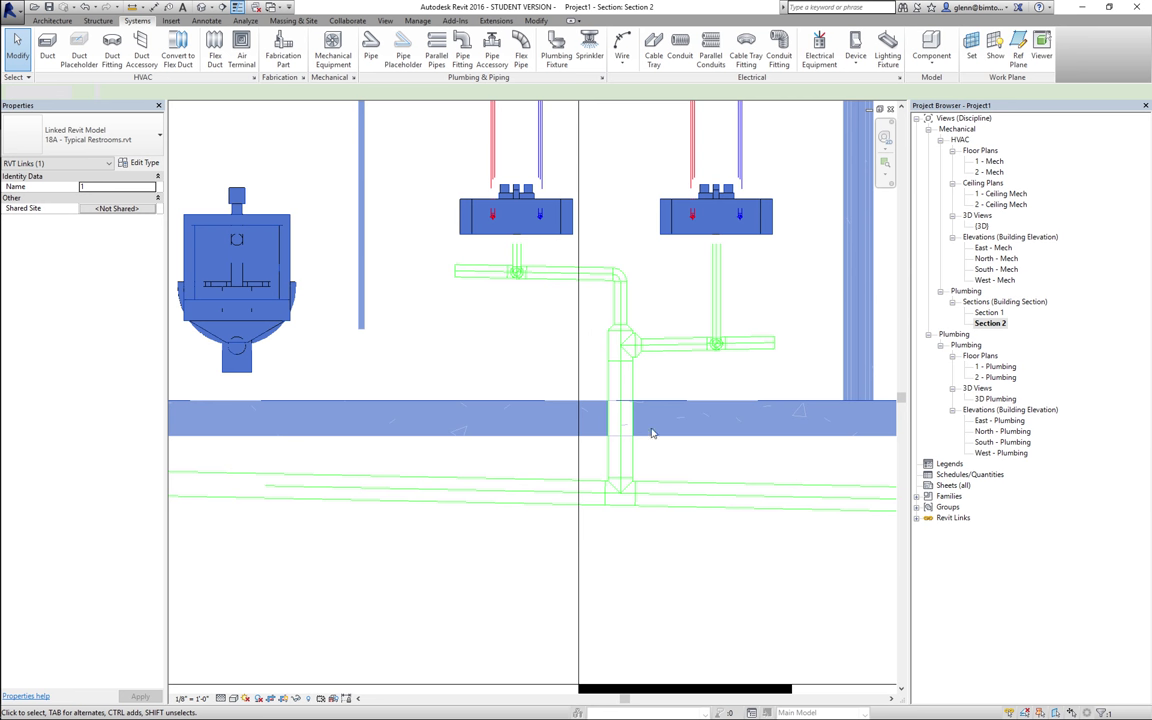
Nudge the lower branch pipe upward by about 3" together with its tee on the riser.
{"action": "left_click", "coordinate": [677, 345]}
{"action": "left_click_drag", "start_coordinate": [676, 348], "coordinate": [676, 346]}
{"action": "key", "text": "Up"}
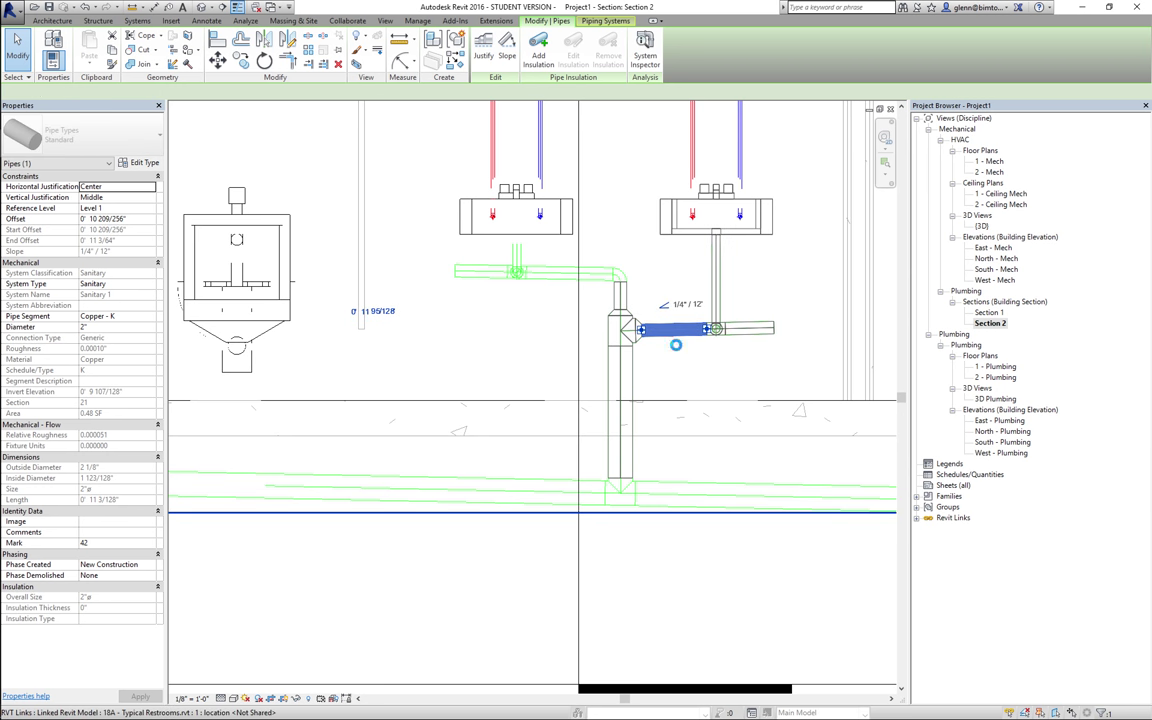
{"action": "key", "text": "Up"}
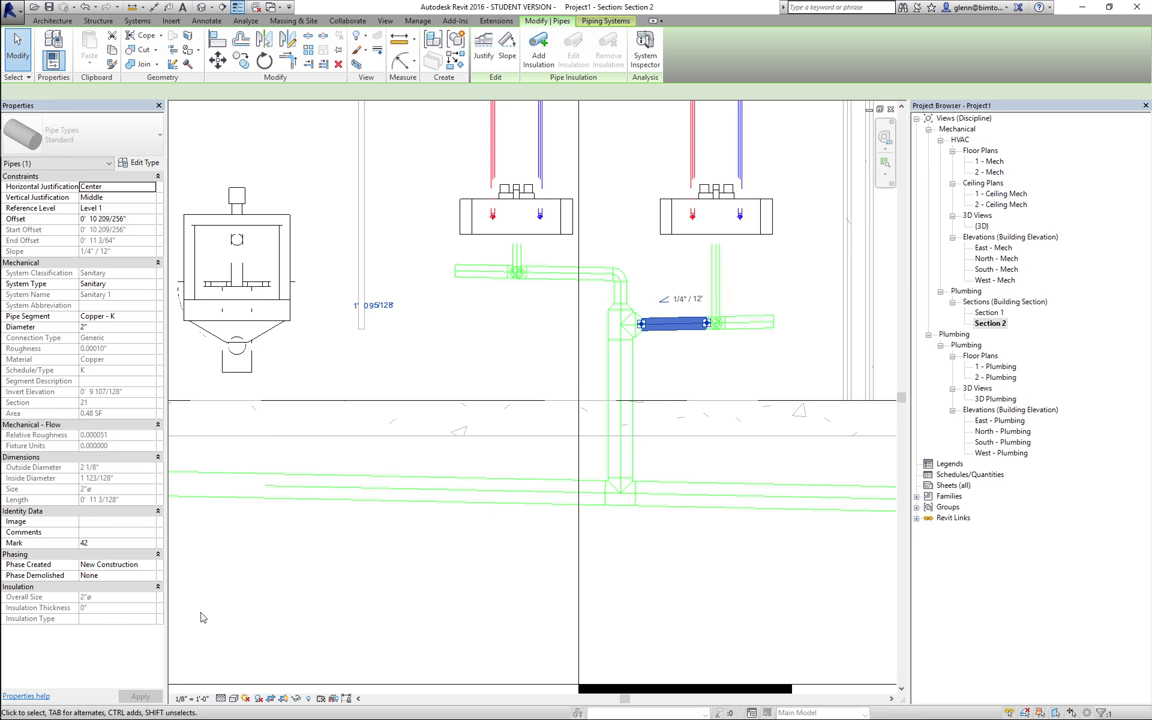
{"action": "left_click", "coordinate": [410, 315]}
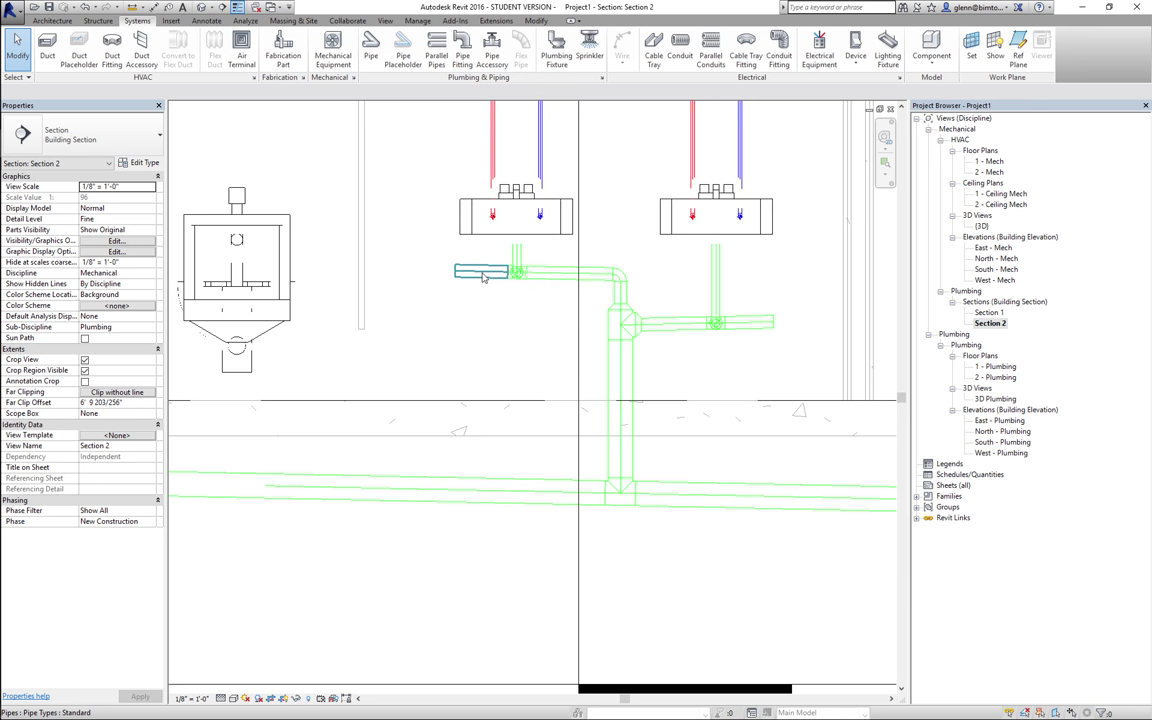
In the 3D view, connect the urinal's 2" sanitary outlet into the sloped sanitary main with Connect Into.
{"action": "left_click", "coordinate": [201, 7]}
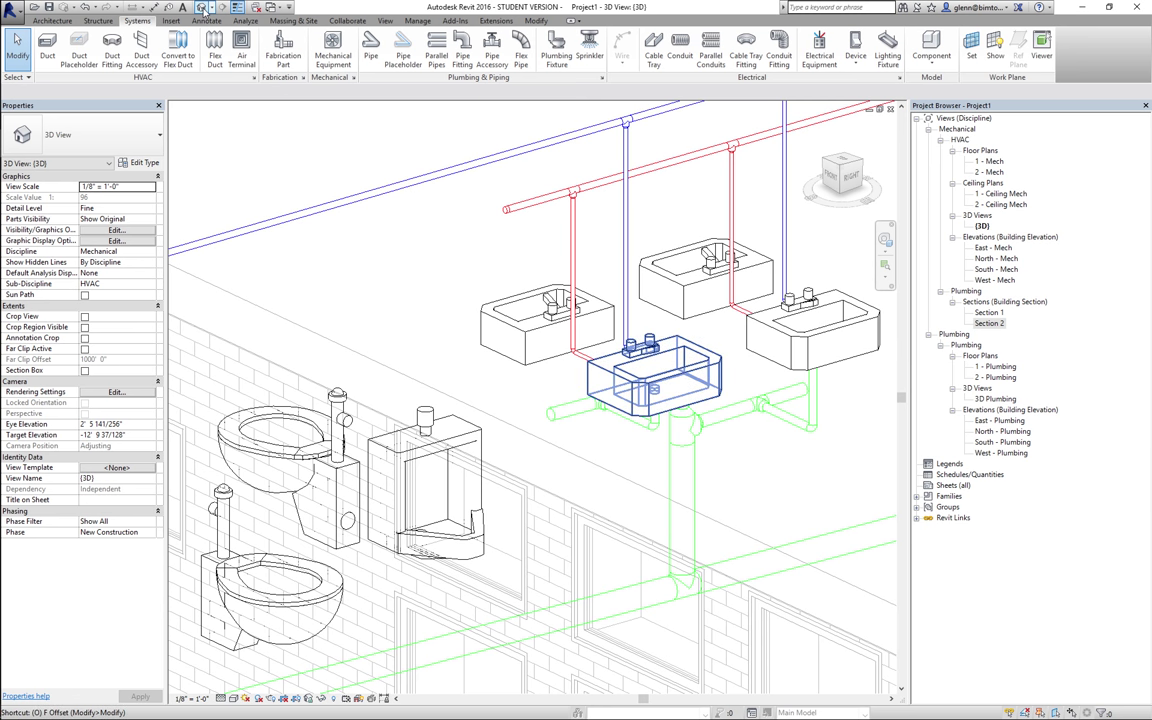
{"action": "left_click", "coordinate": [335, 258]}
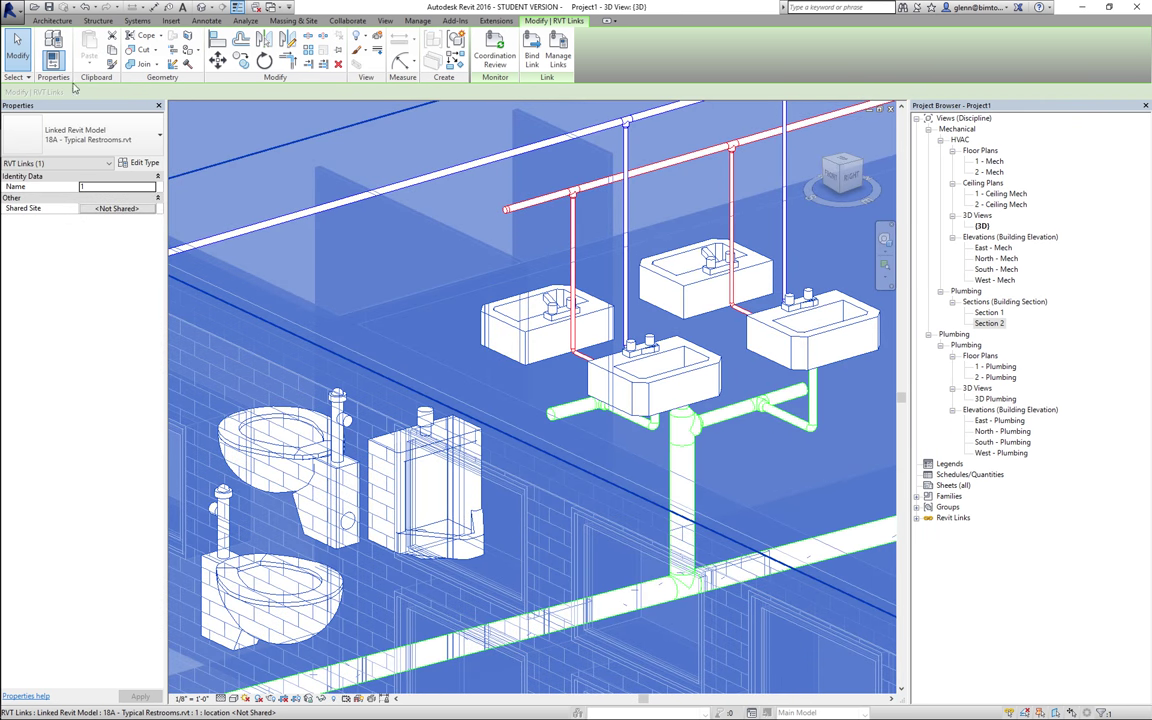
{"action": "left_click", "coordinate": [22, 55]}
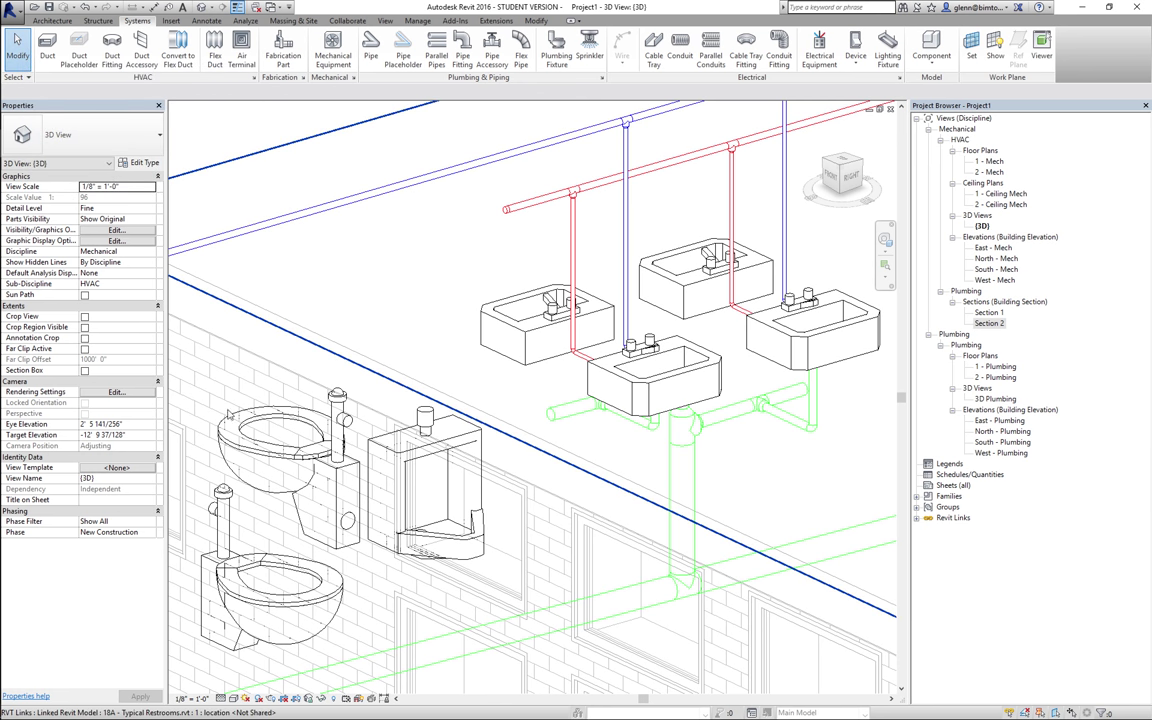
{"action": "left_click", "coordinate": [418, 538]}
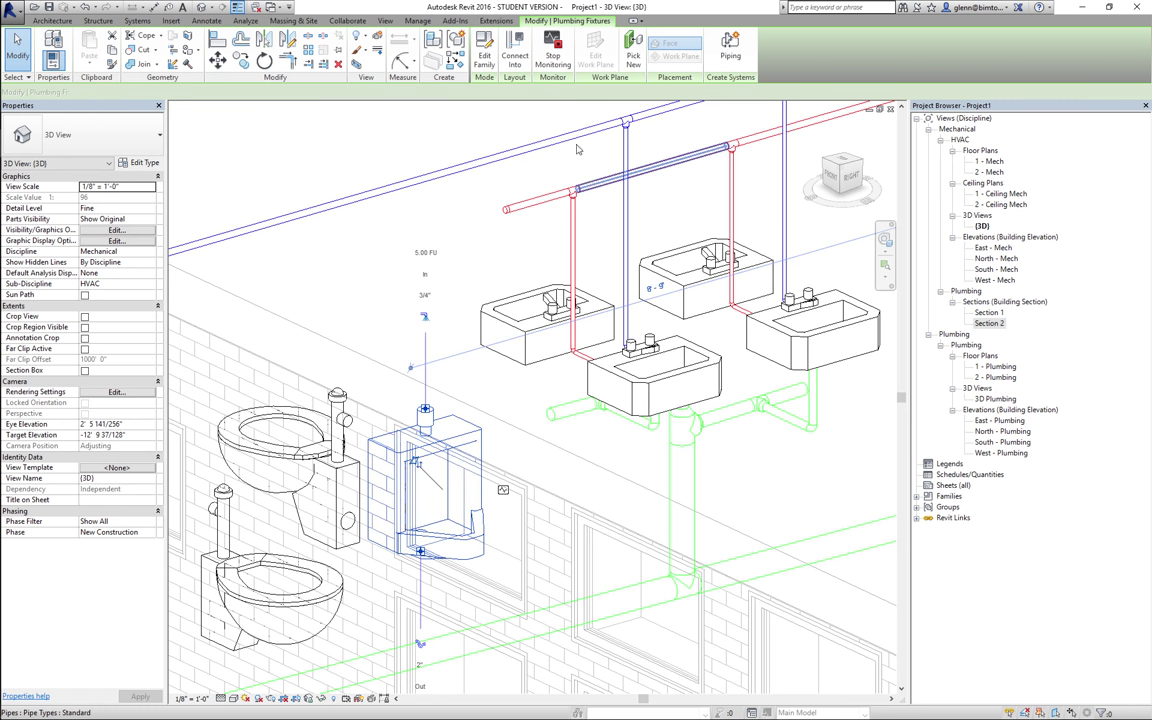
{"action": "left_click", "coordinate": [517, 61]}
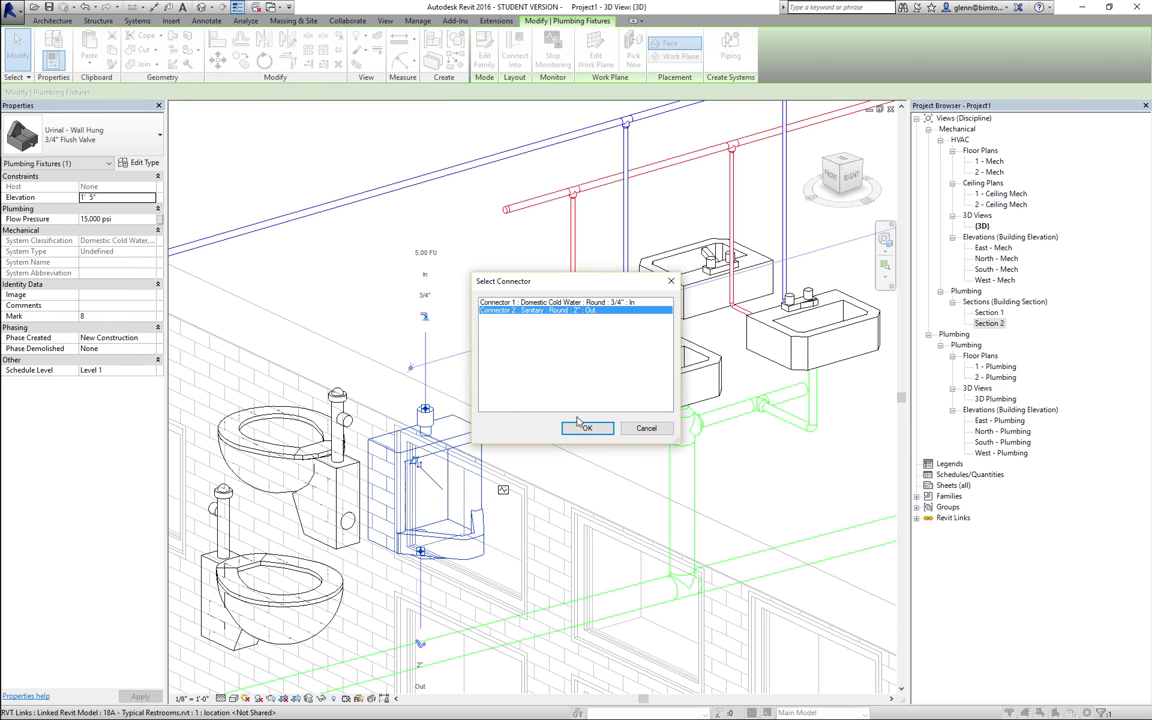
{"action": "left_click", "coordinate": [587, 428]}
{"action": "left_click", "coordinate": [484, 655]}
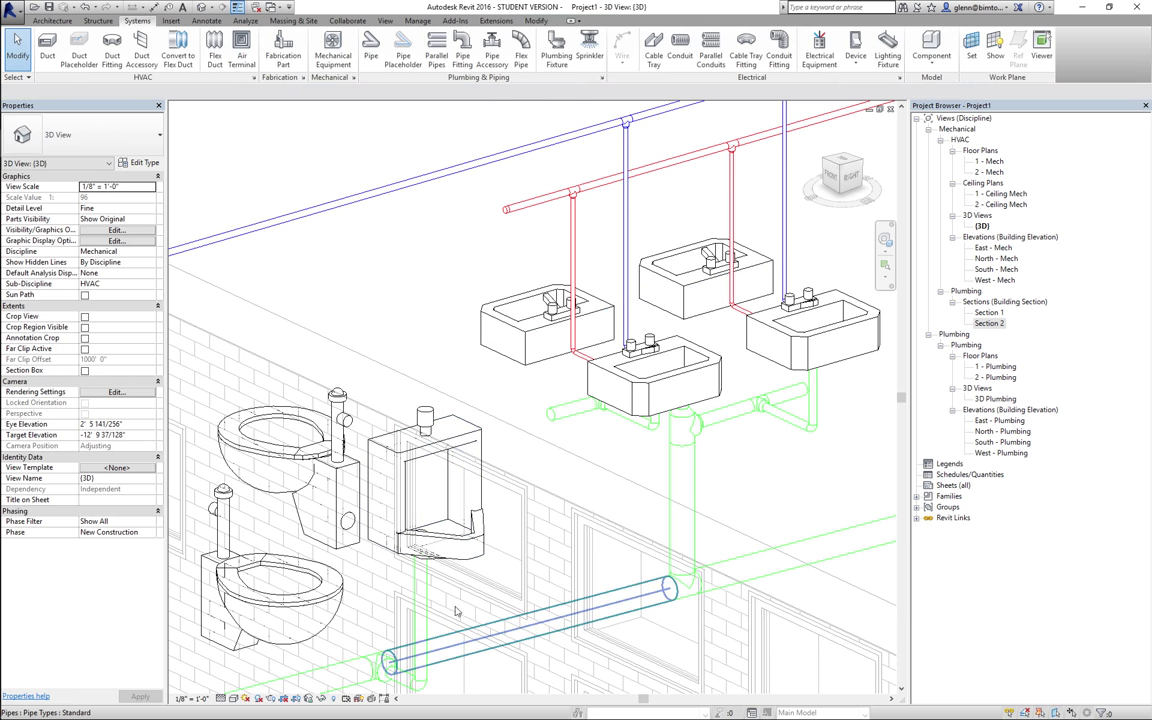
Connect the urinal's cold-water inlet into the overhead cold-water pipe and look over the urinal's connections.
{"action": "left_click", "coordinate": [393, 393]}
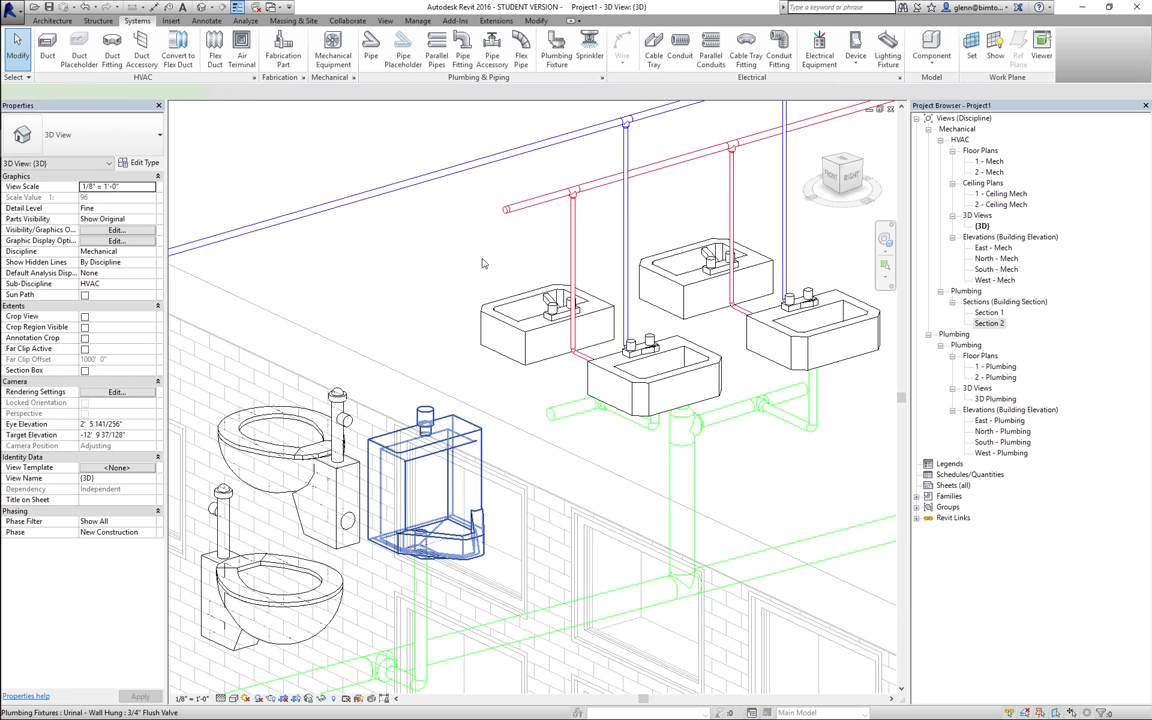
{"action": "left_click", "coordinate": [587, 55]}
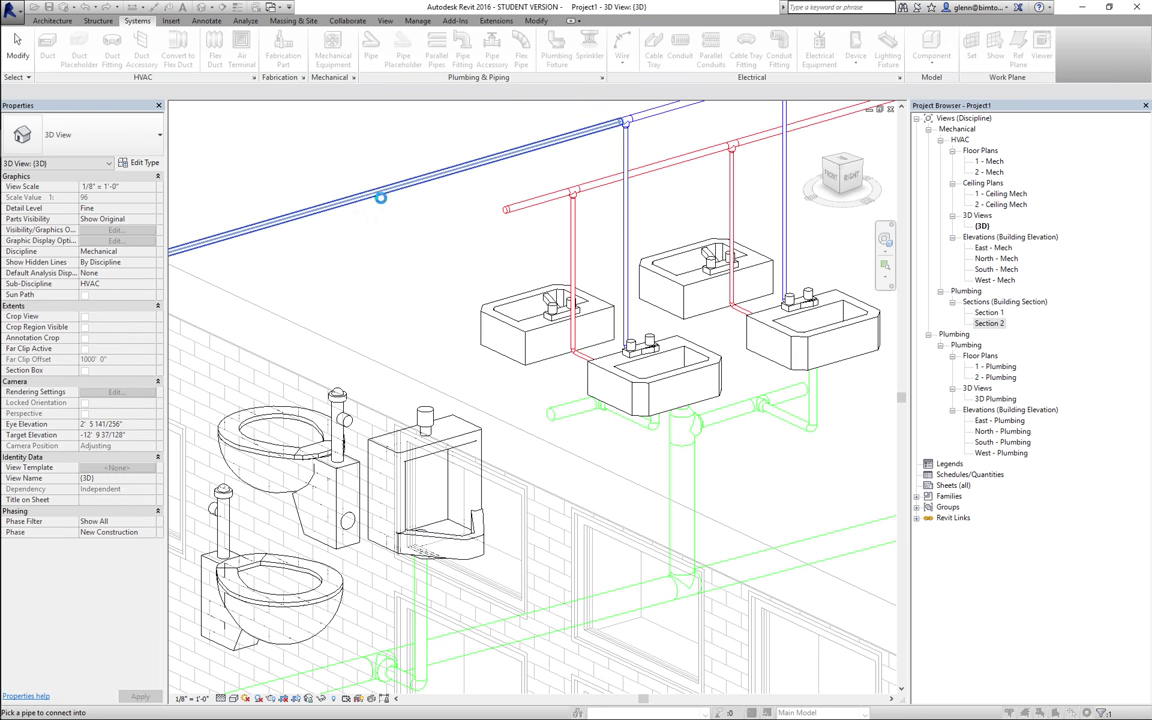
{"action": "left_click", "coordinate": [381, 203]}
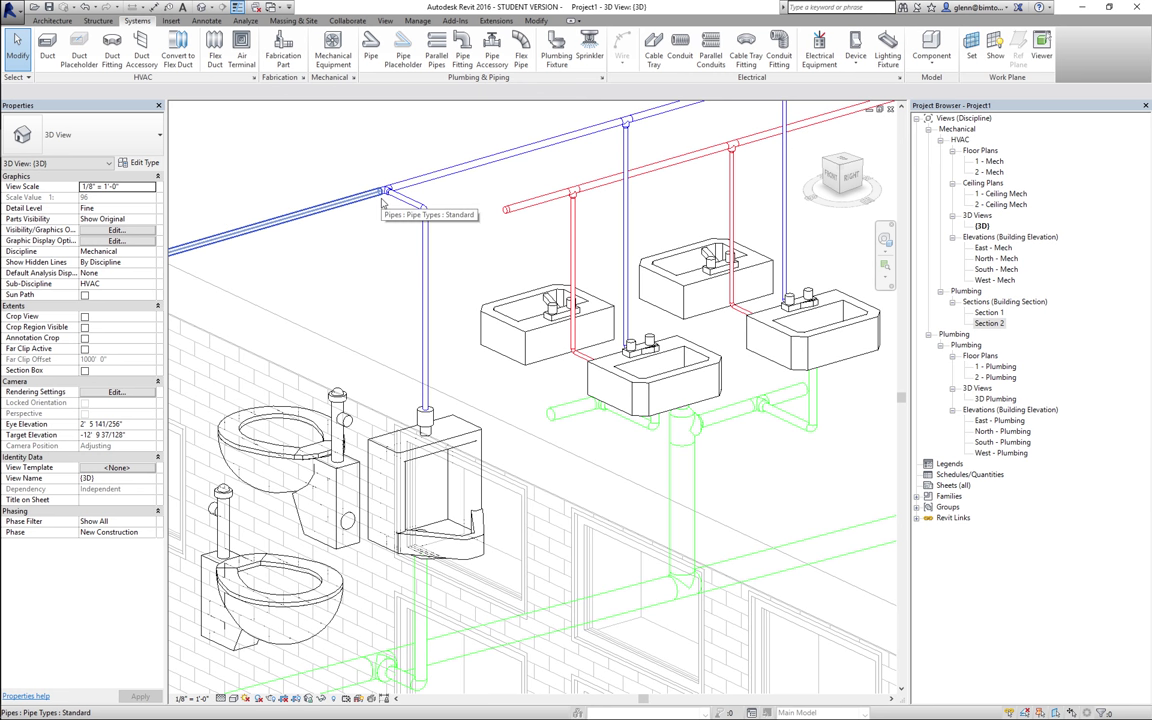
{"action": "left_click", "coordinate": [900, 692]}
{"action": "left_click", "coordinate": [900, 692]}
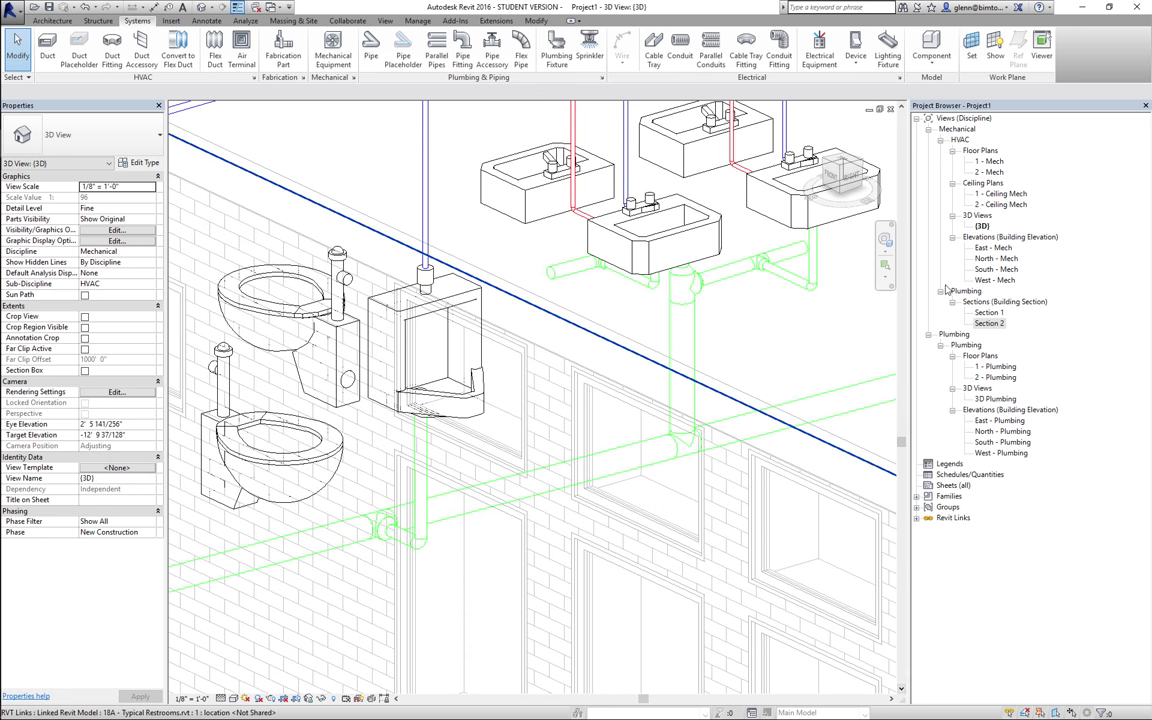
{"action": "left_click", "coordinate": [901, 108]}
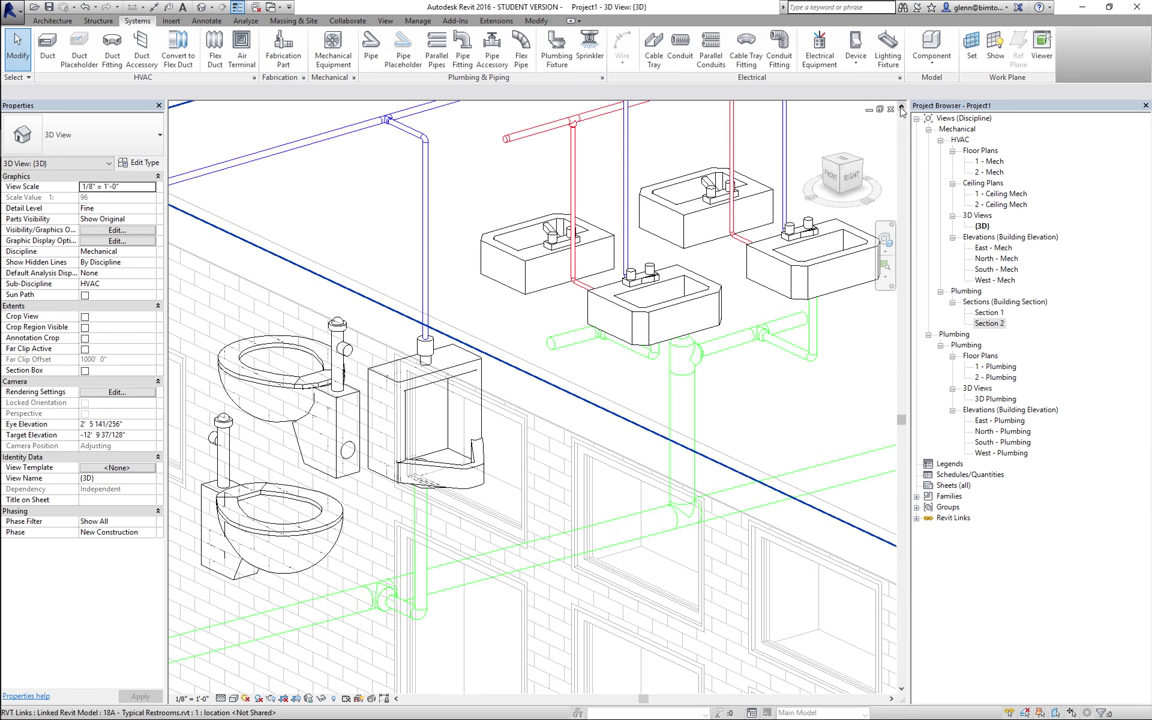
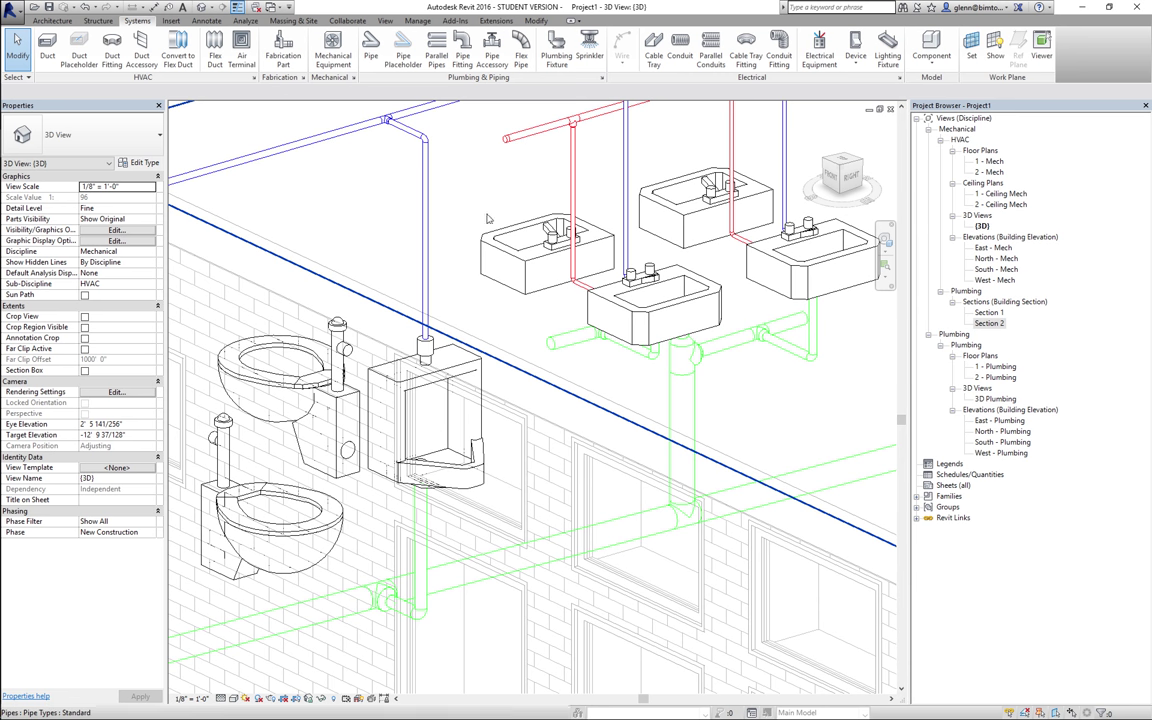
{"action": "middle_click_drag", "start_coordinate": [553, 213], "coordinate": [553, 283]}
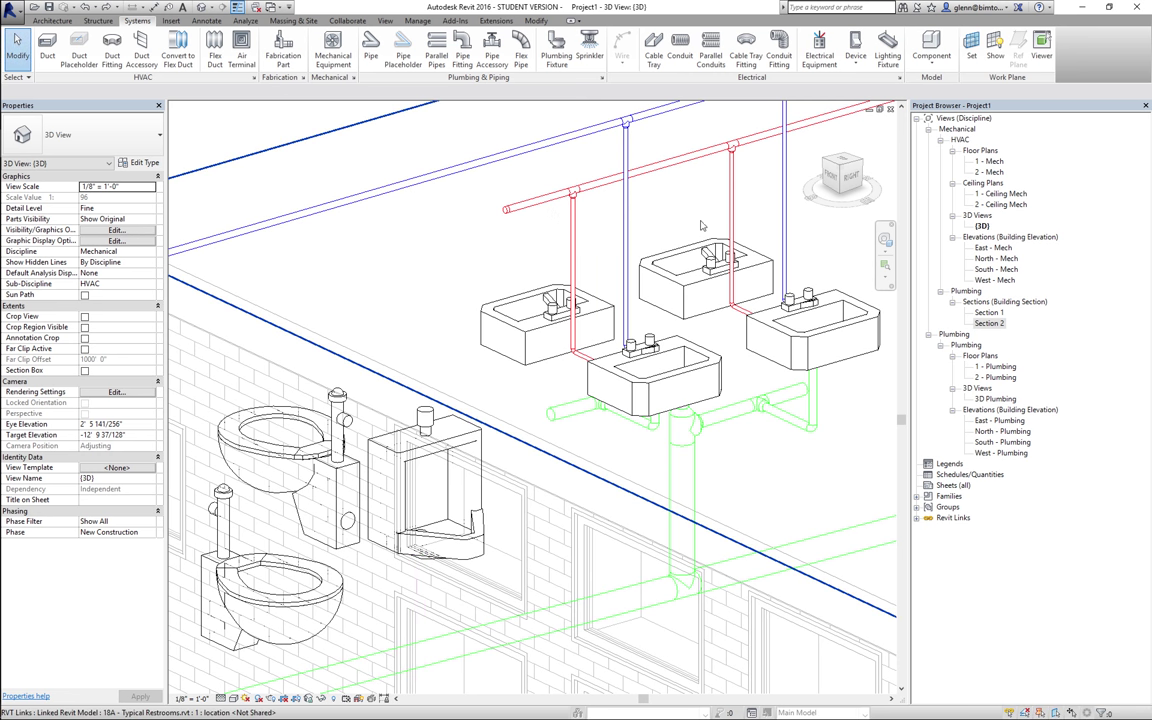
In Section 2, pick a 2" diameter with slope off and draw a vertical pipe from the sanitary main to offset 0' 2 83/128" below the urinal.
{"action": "double_click", "coordinate": [990, 323]}
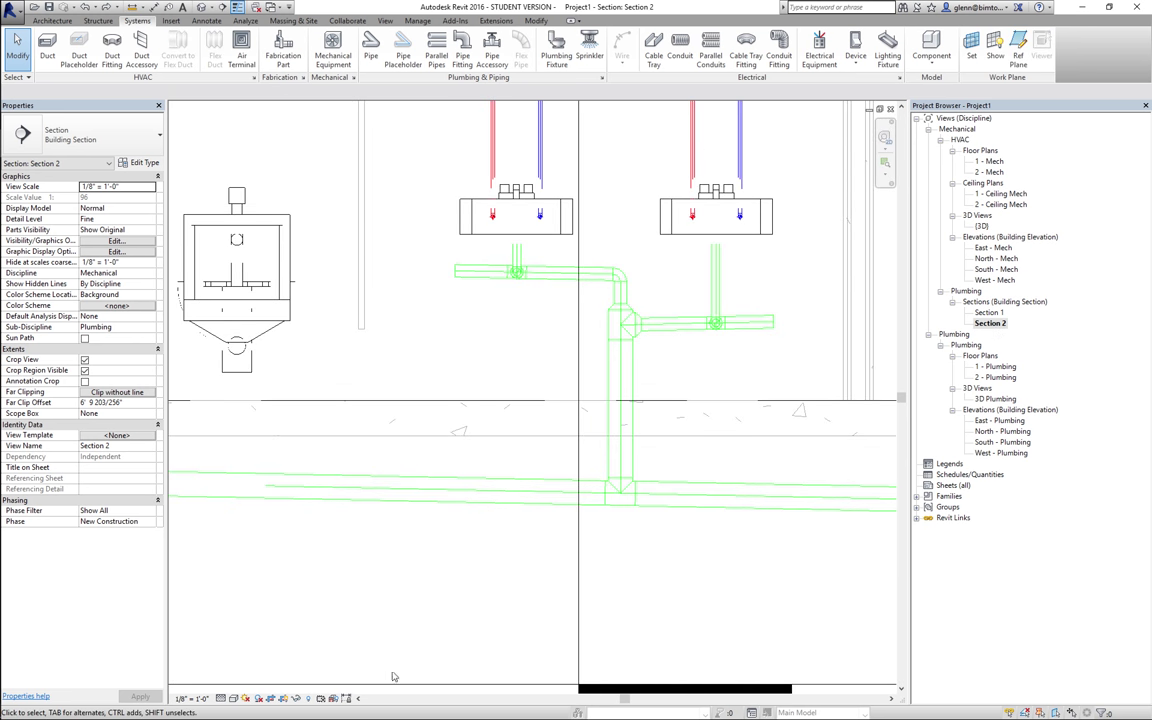
{"action": "middle_click_drag", "start_coordinate": [175, 467], "coordinate": [350, 467]}
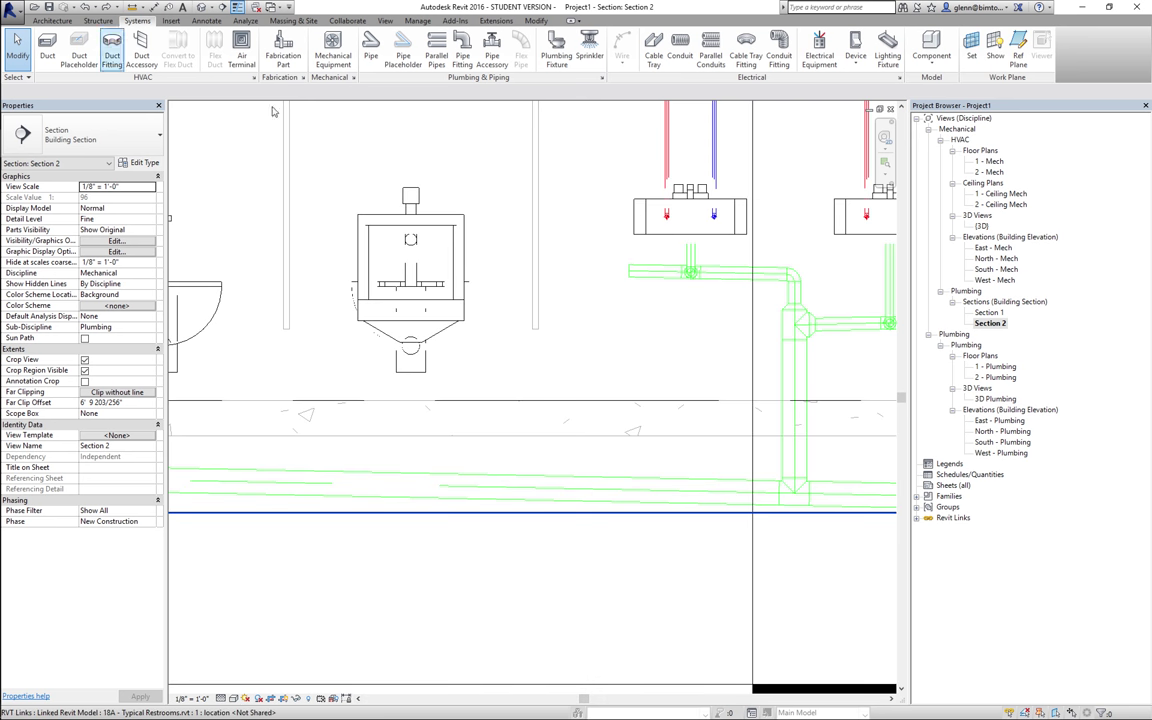
{"action": "left_click", "coordinate": [370, 56]}
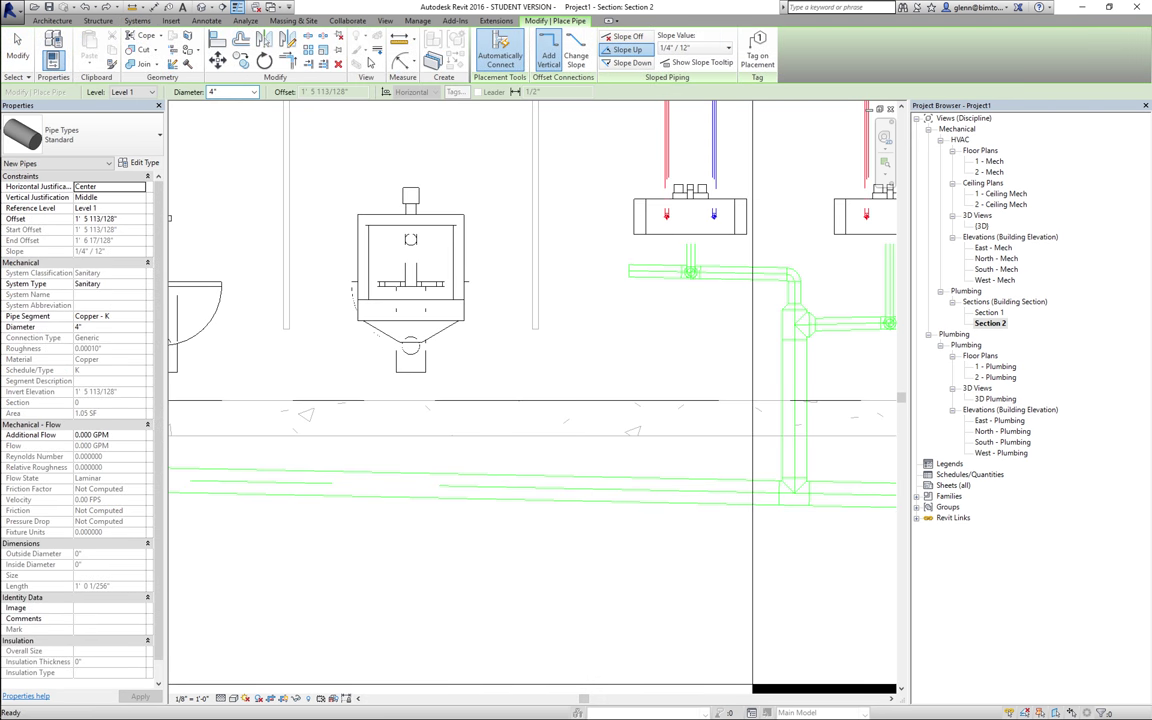
{"action": "left_click", "coordinate": [254, 91]}
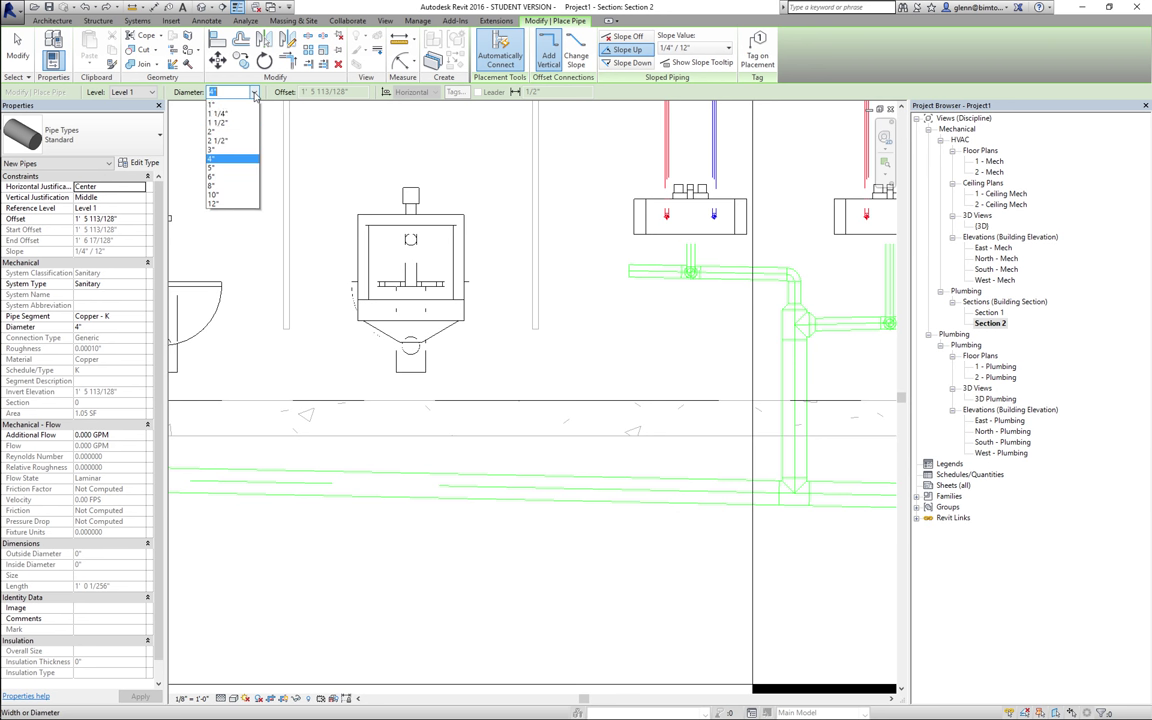
{"action": "left_click", "coordinate": [220, 166]}
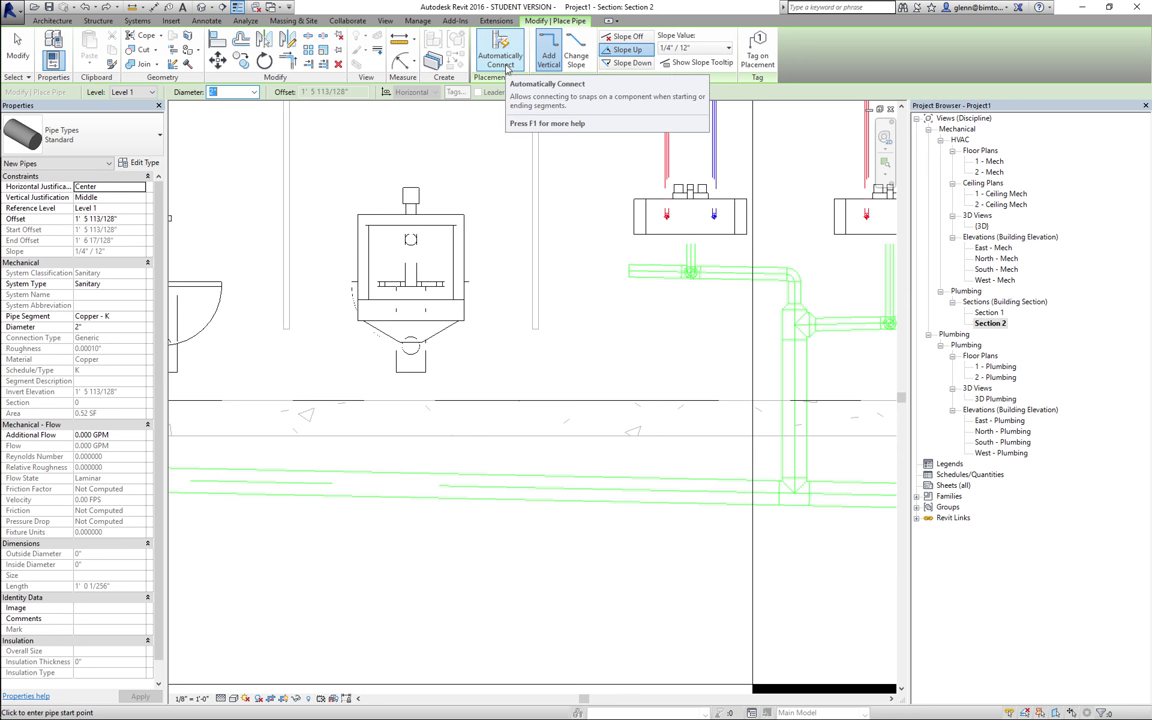
{"action": "left_click", "coordinate": [628, 36]}
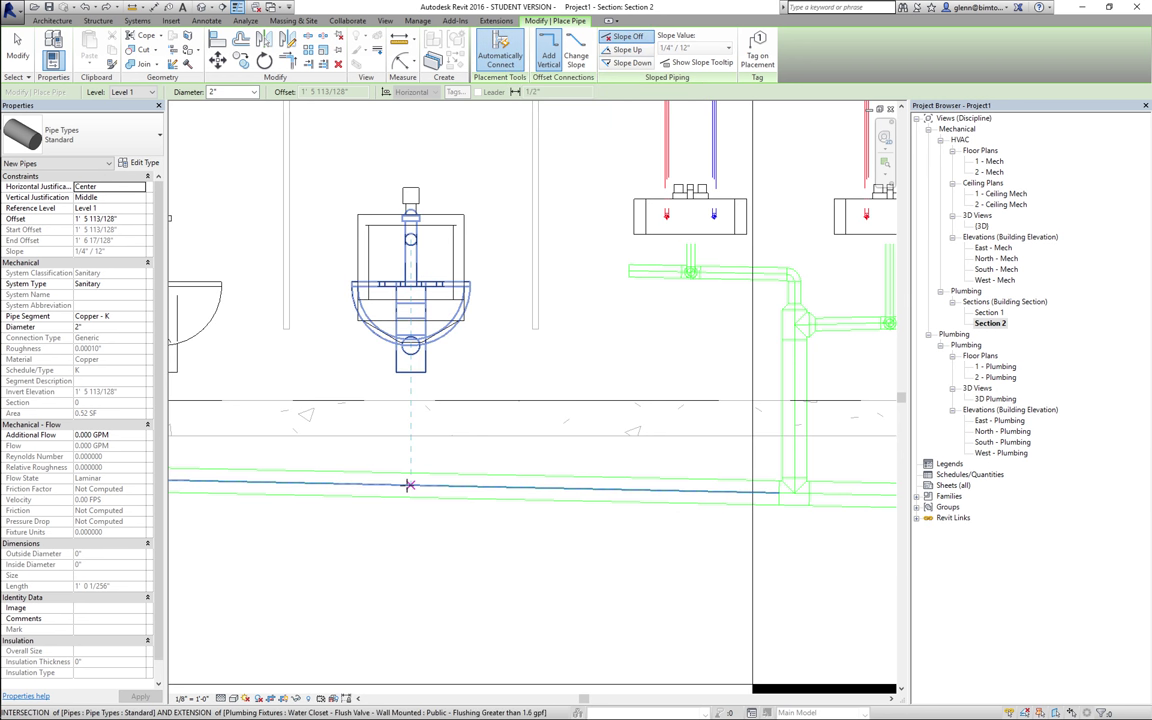
{"action": "left_click", "coordinate": [408, 479]}
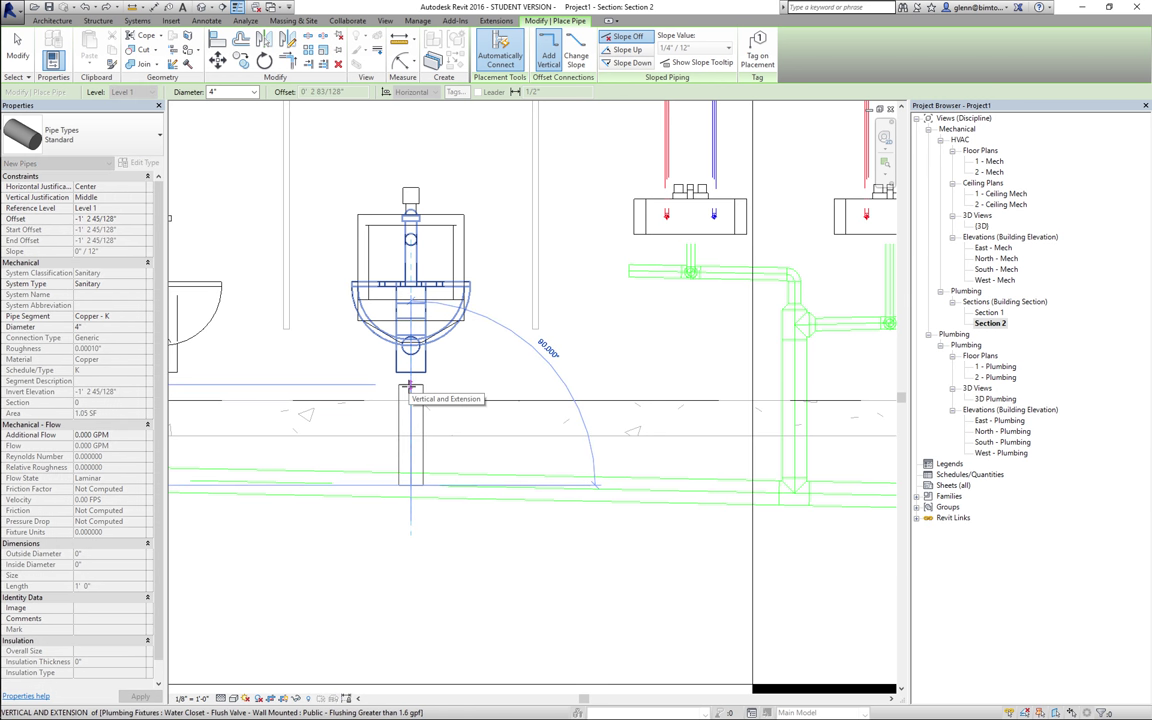
{"action": "left_click", "coordinate": [410, 390]}
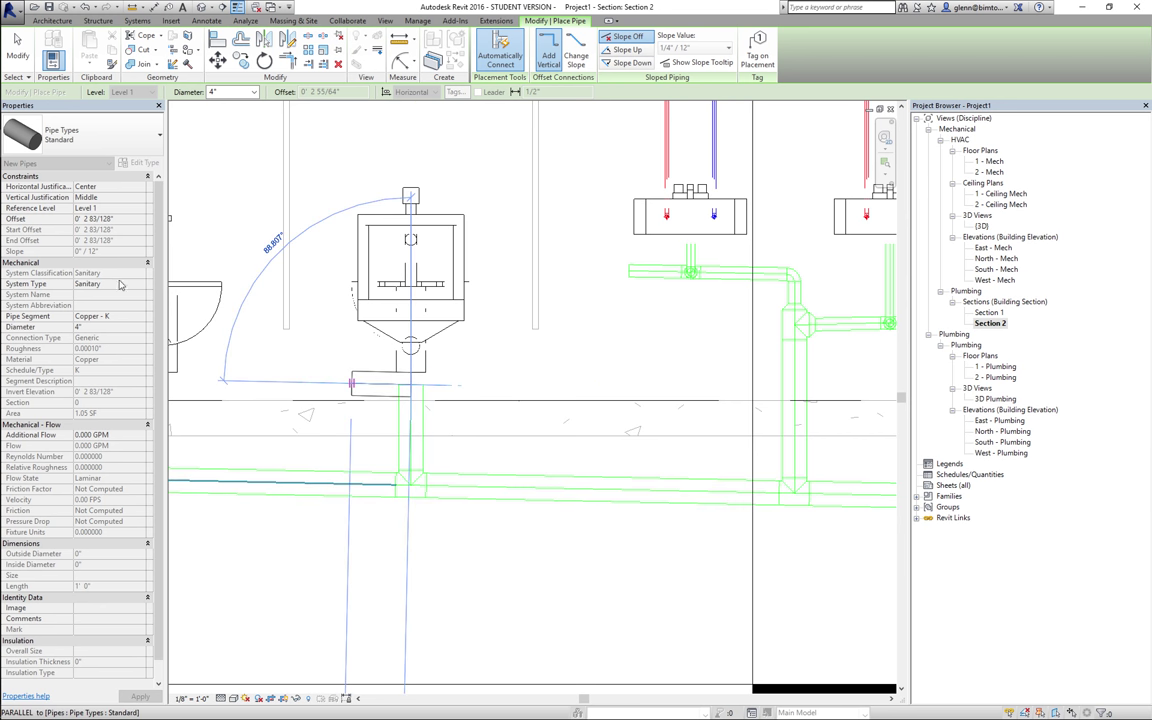
{"action": "left_click", "coordinate": [17, 50]}
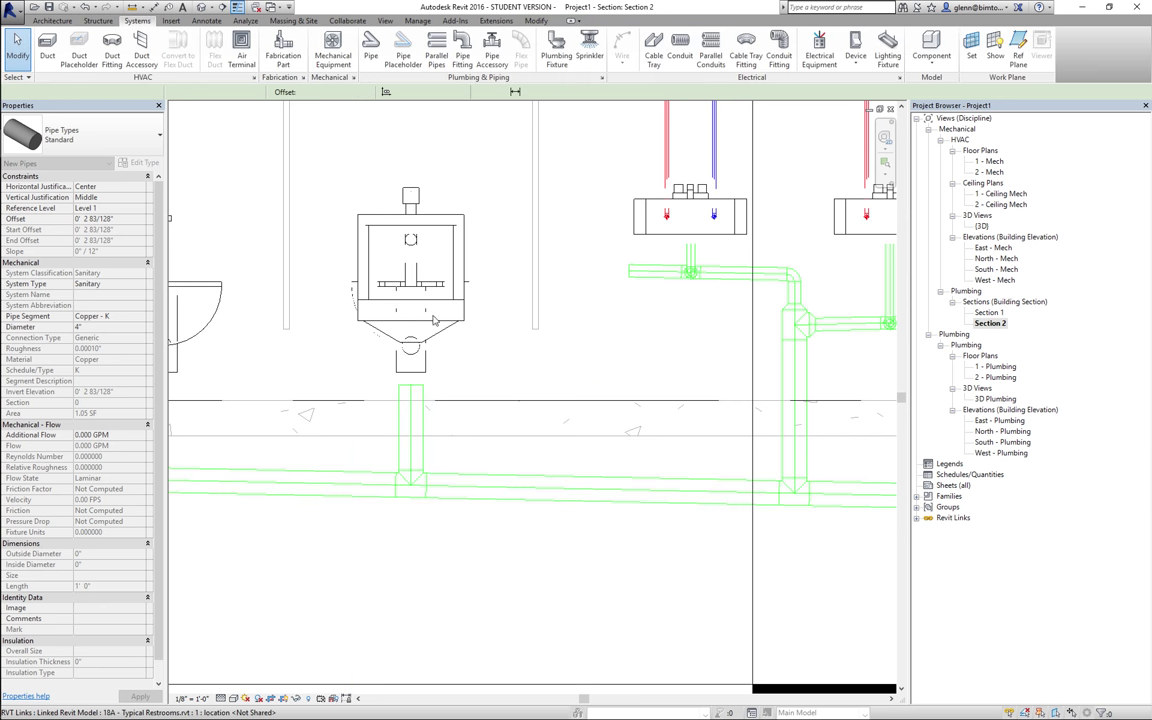
Try to stretch the new riser's upper end to the fixture outlet at an offset of 0' 6 119/128".
{"action": "left_click", "coordinate": [411, 393]}
{"action": "left_click_drag", "start_coordinate": [411, 390], "coordinate": [410, 373]}
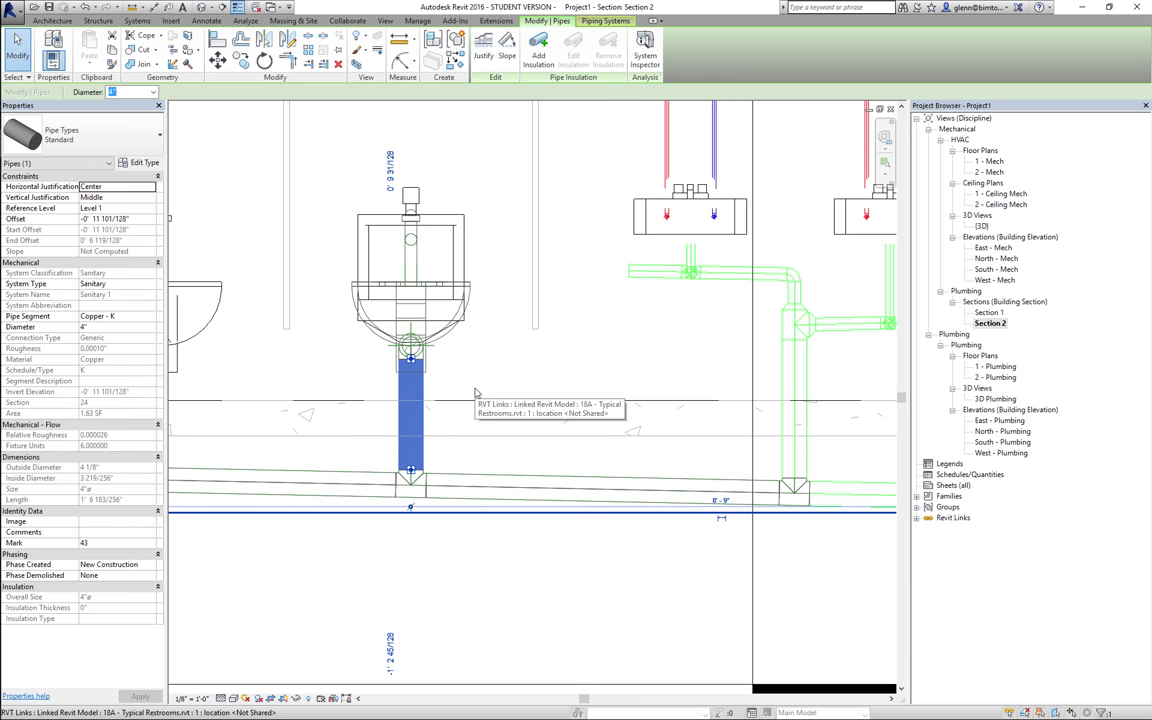
{"action": "left_click", "coordinate": [476, 393]}
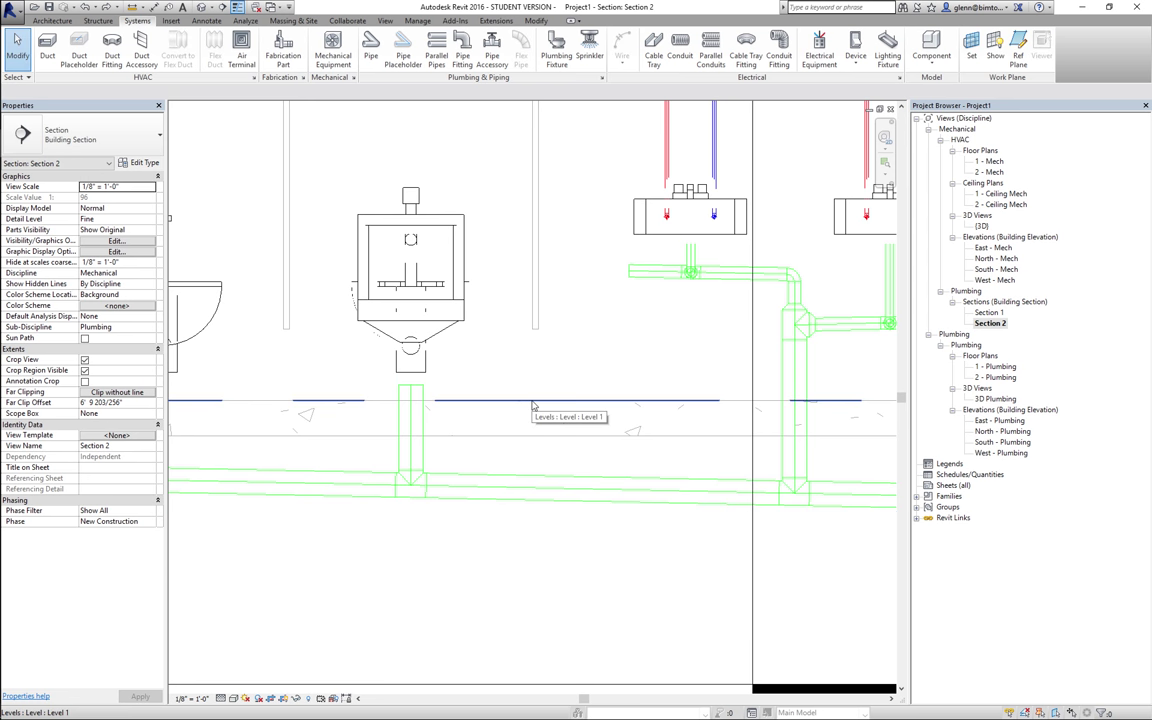
Set the diameter of the vertical sanitary pipe below the urinal to 2".
{"action": "scroll", "coordinate": [533, 405], "scroll_direction": "down", "scroll_amount": 2}
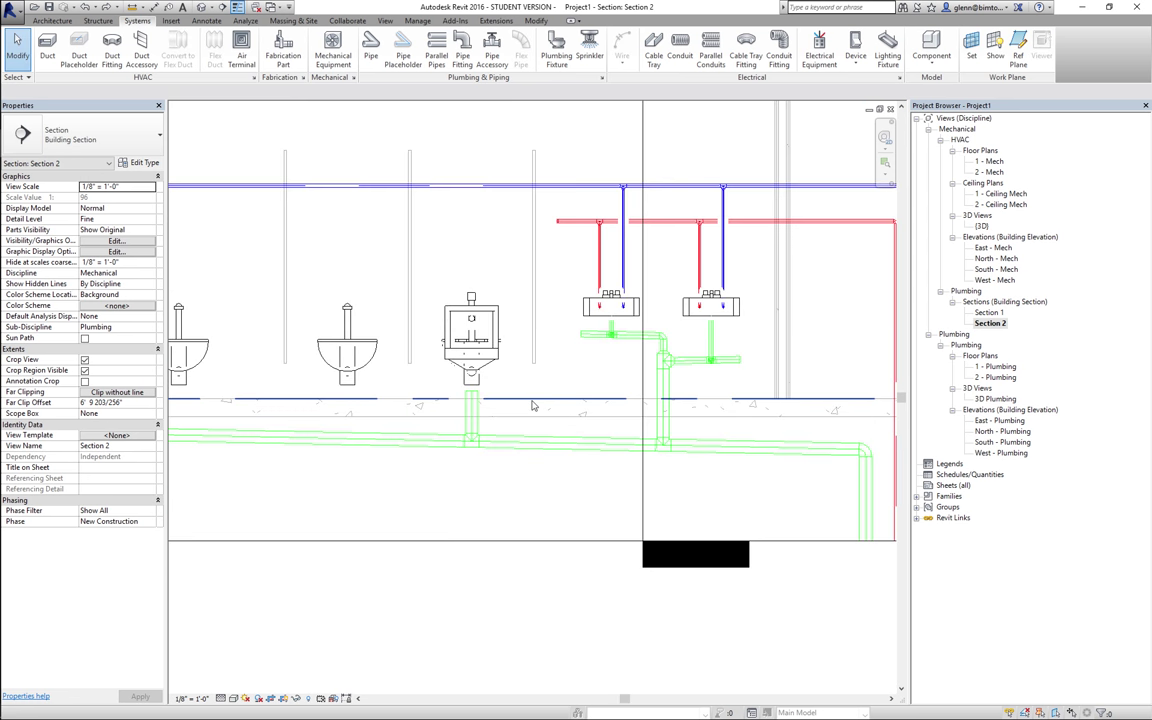
{"action": "left_click", "coordinate": [471, 412]}
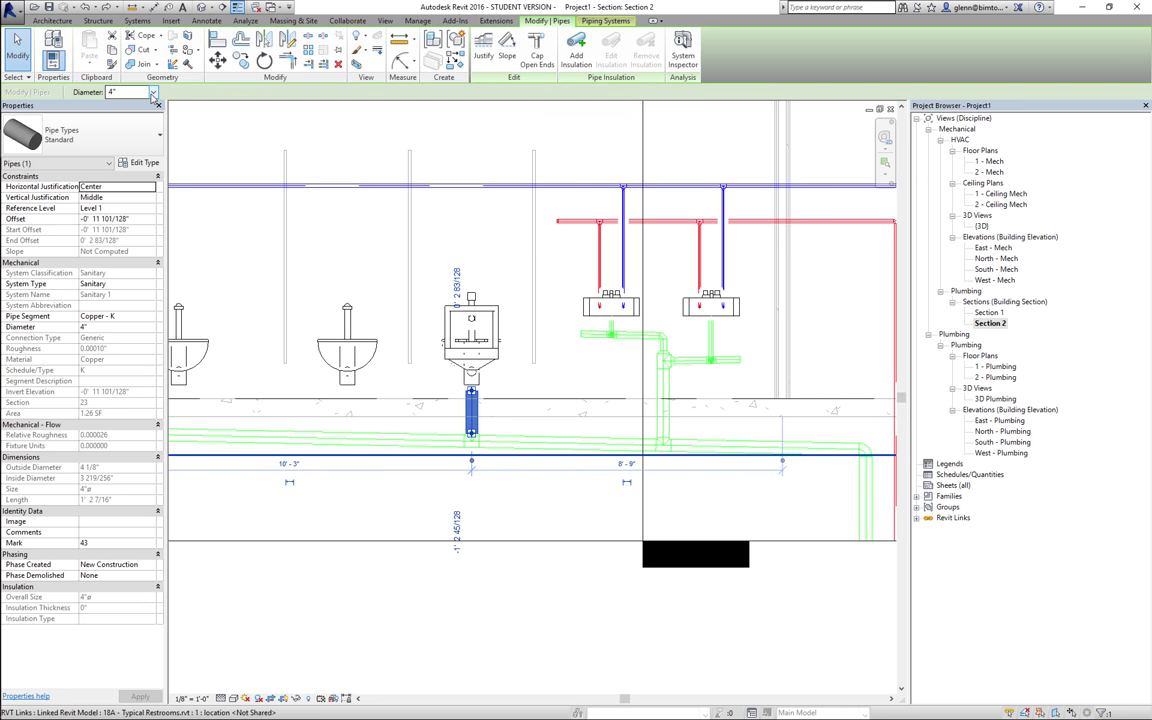
{"action": "left_click", "coordinate": [153, 93]}
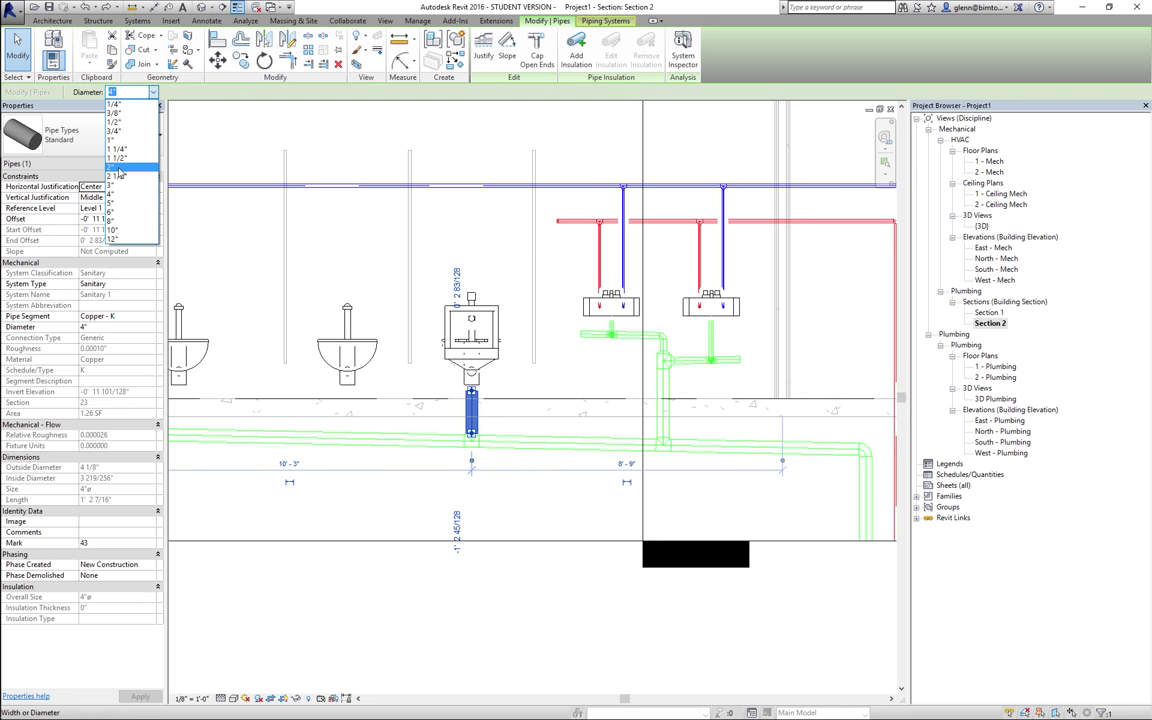
{"action": "left_click", "coordinate": [116, 168]}
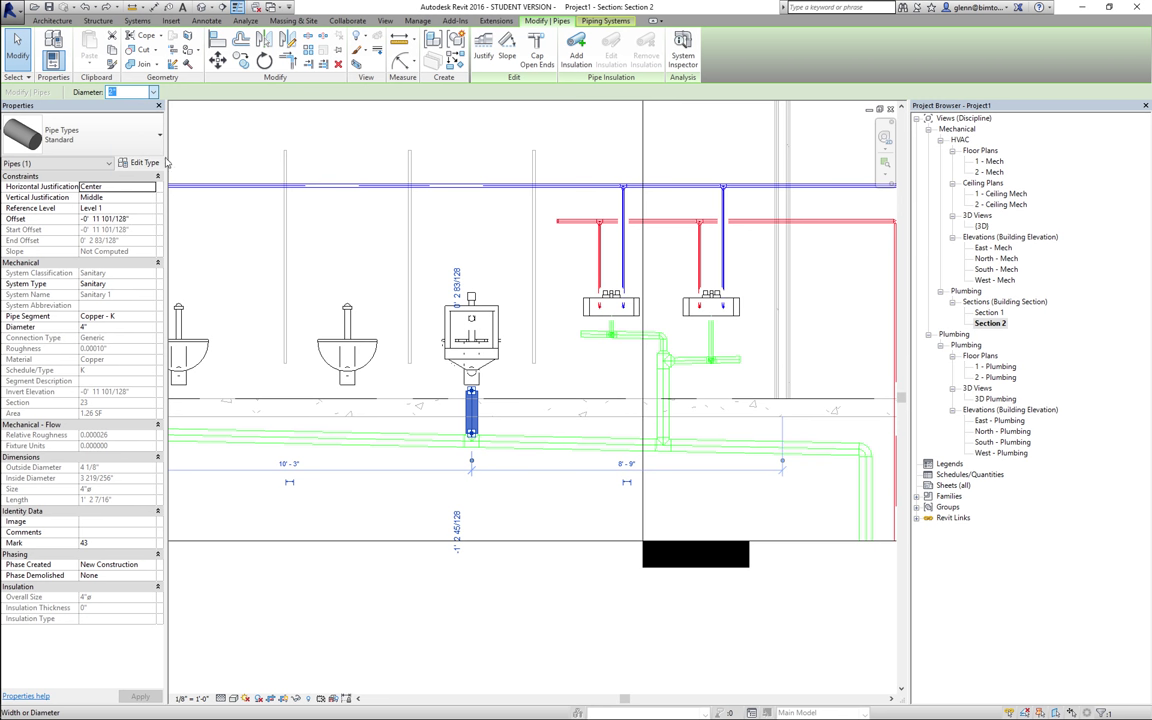
{"action": "left_click", "coordinate": [458, 170]}
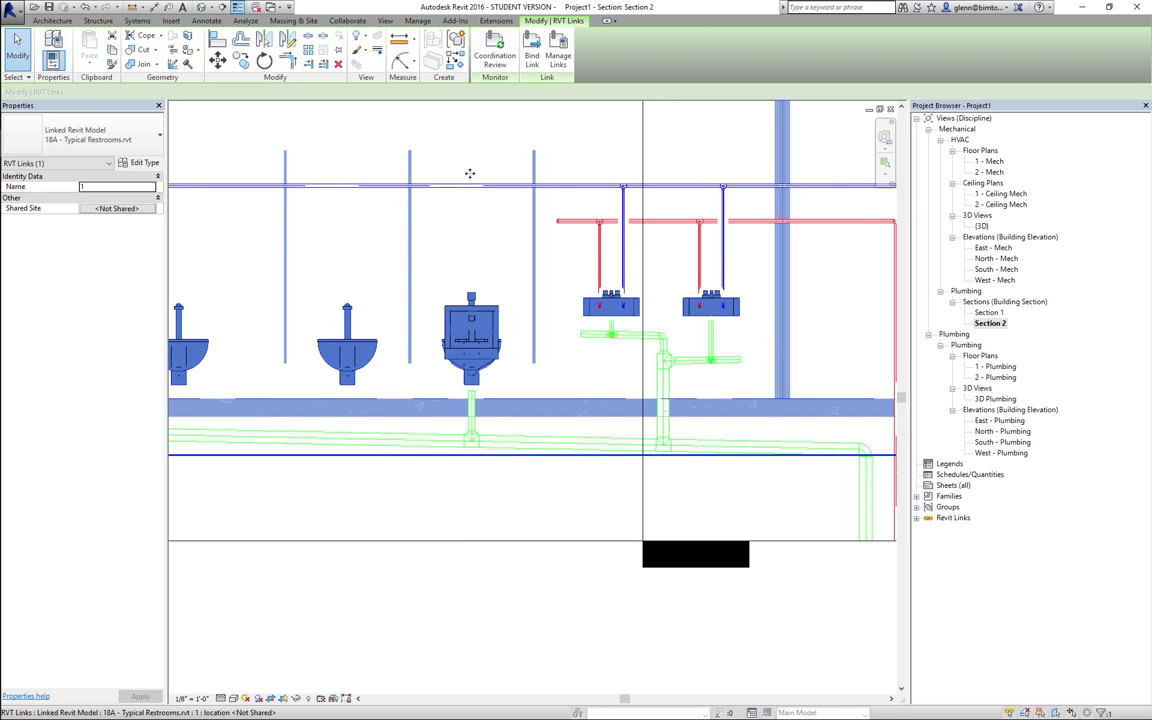
Pick a 1 1/2" diameter and draw a vertical pipe from the overhead cold-water line down to offset 3' 5" just above the urinal.
{"action": "left_click", "coordinate": [133, 21]}
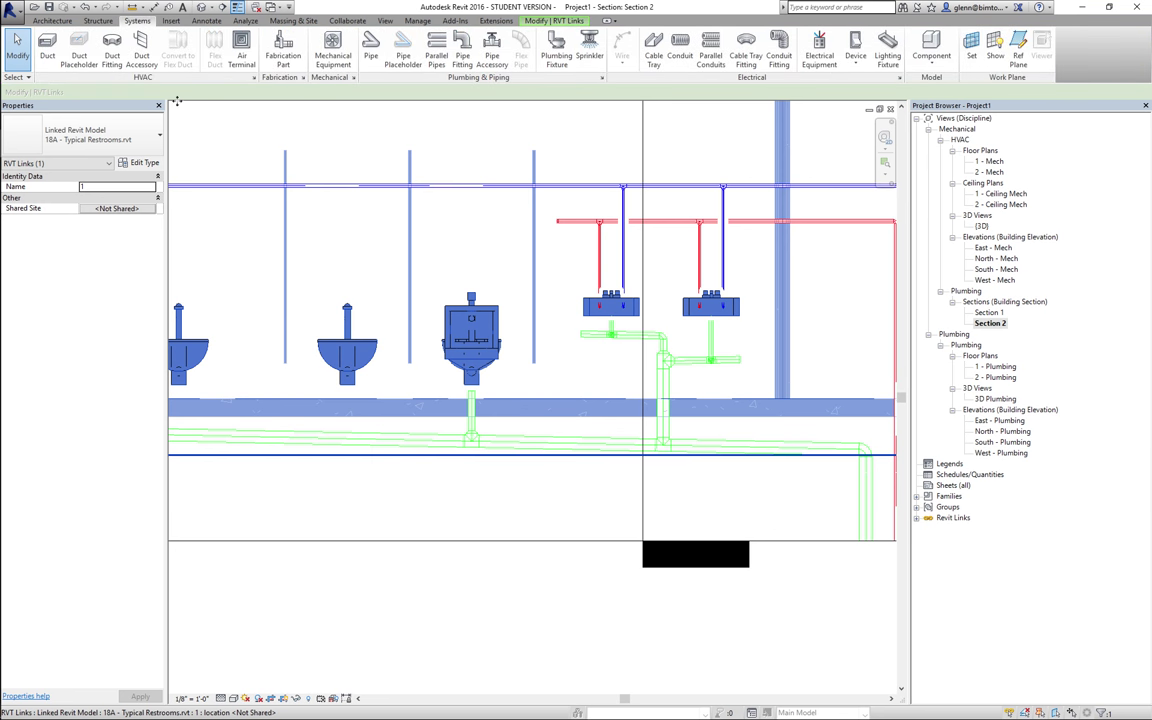
{"action": "key", "text": "p"}
{"action": "key", "text": "i"}
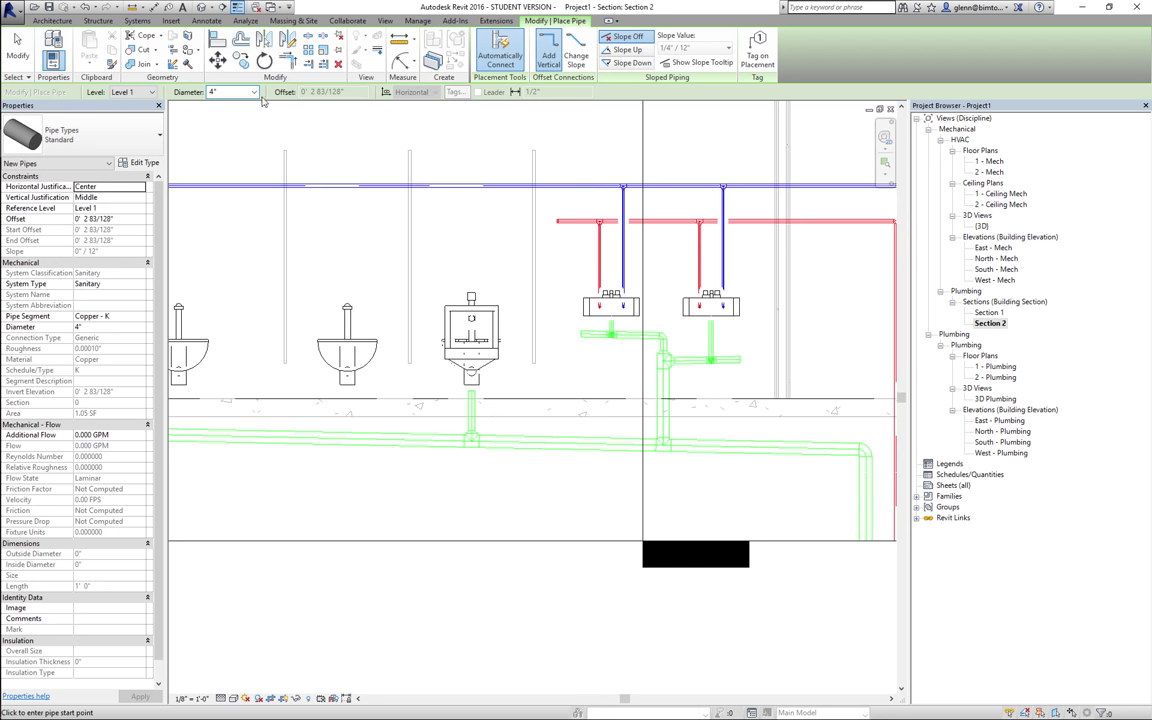
{"action": "left_click", "coordinate": [254, 92]}
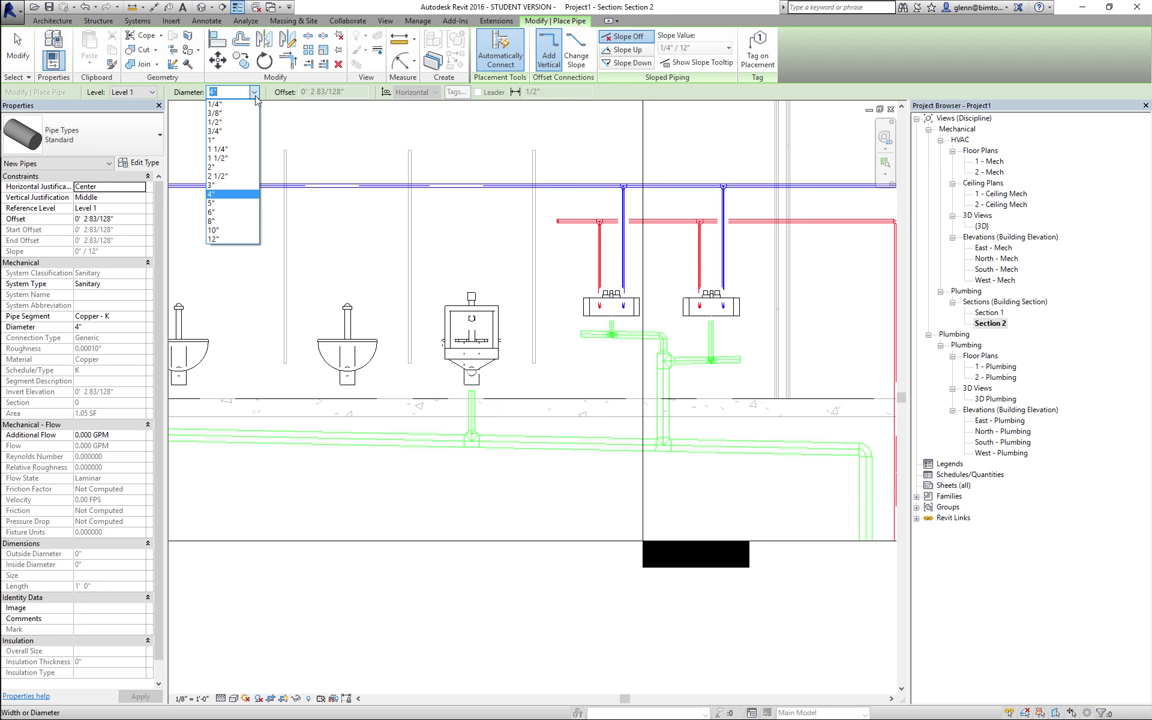
{"action": "left_click", "coordinate": [220, 160]}
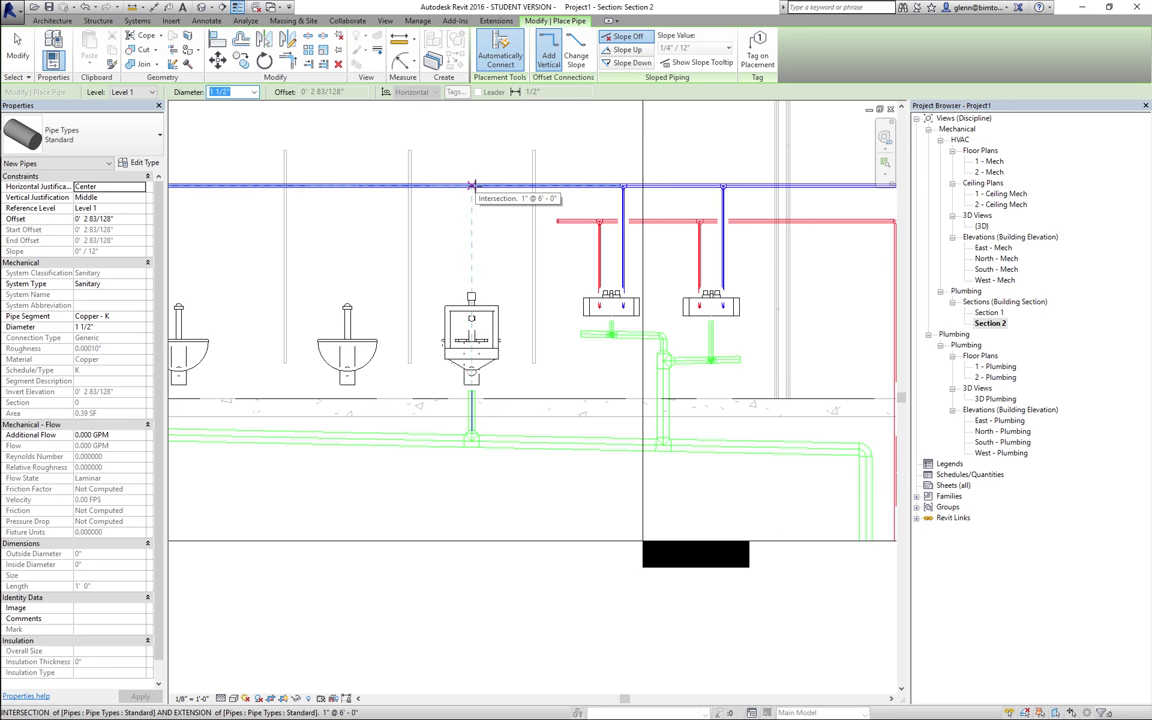
{"action": "left_click", "coordinate": [472, 185]}
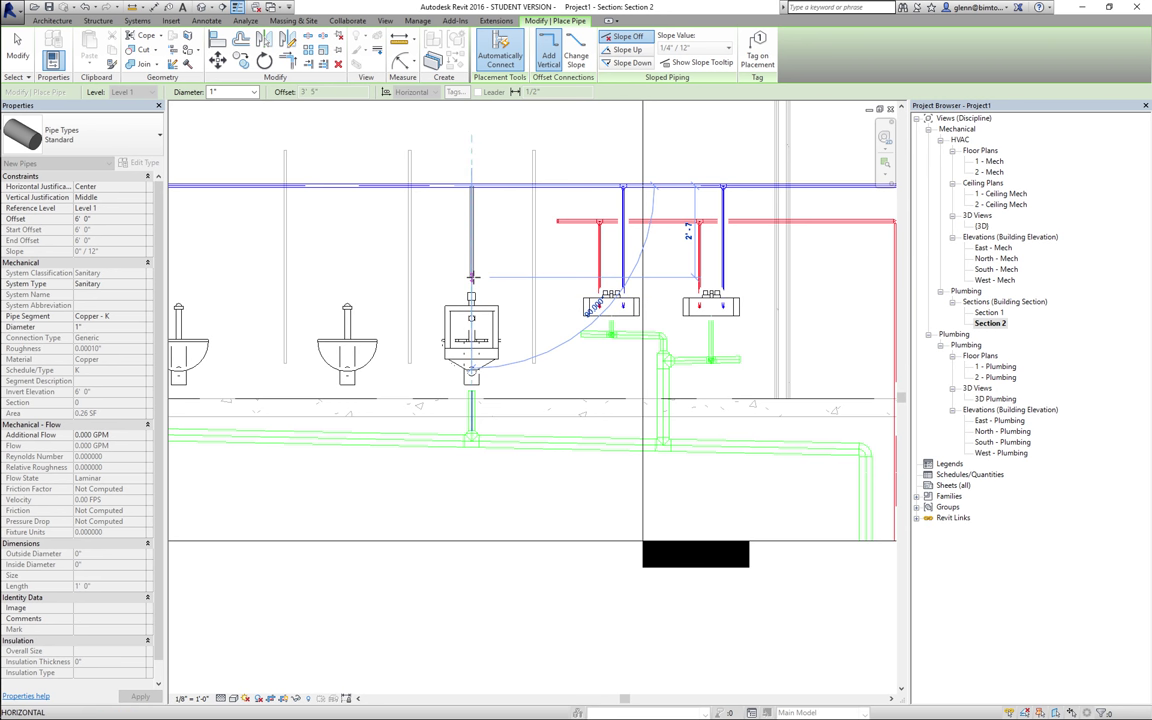
{"action": "left_click", "coordinate": [471, 277]}
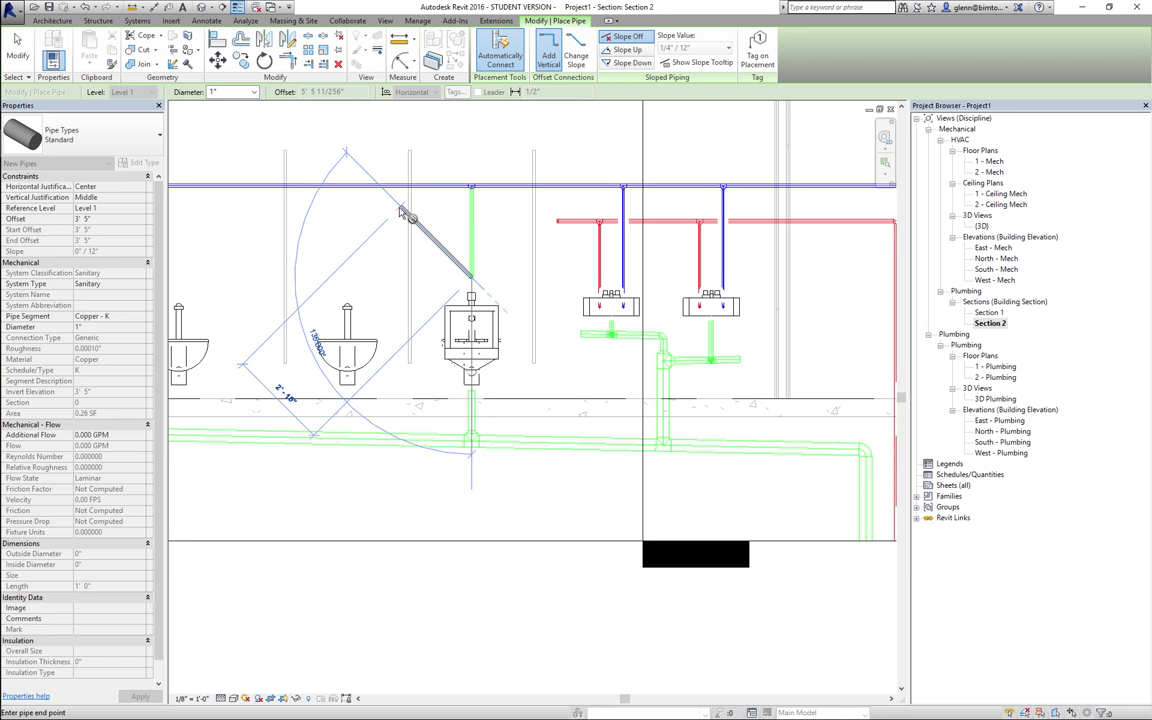
Change the system type of the vertical pipe above the urinal from Sanitary to Domestic Cold Water.
{"action": "left_click", "coordinate": [20, 52]}
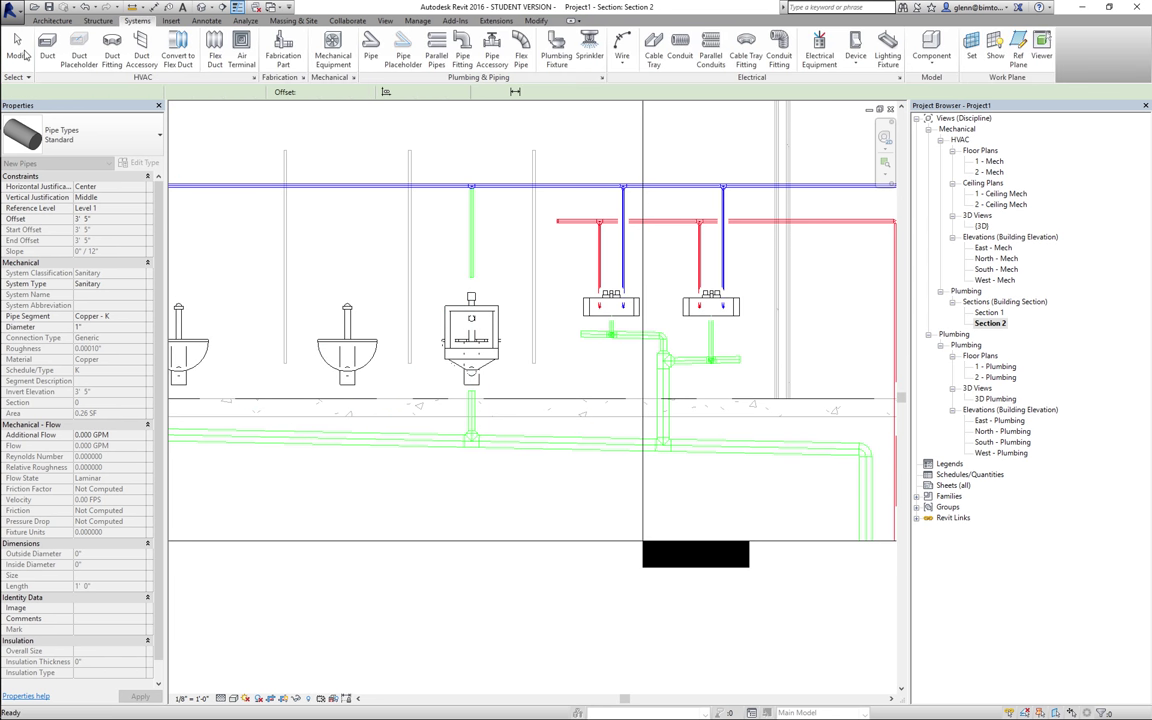
{"action": "left_click", "coordinate": [451, 228]}
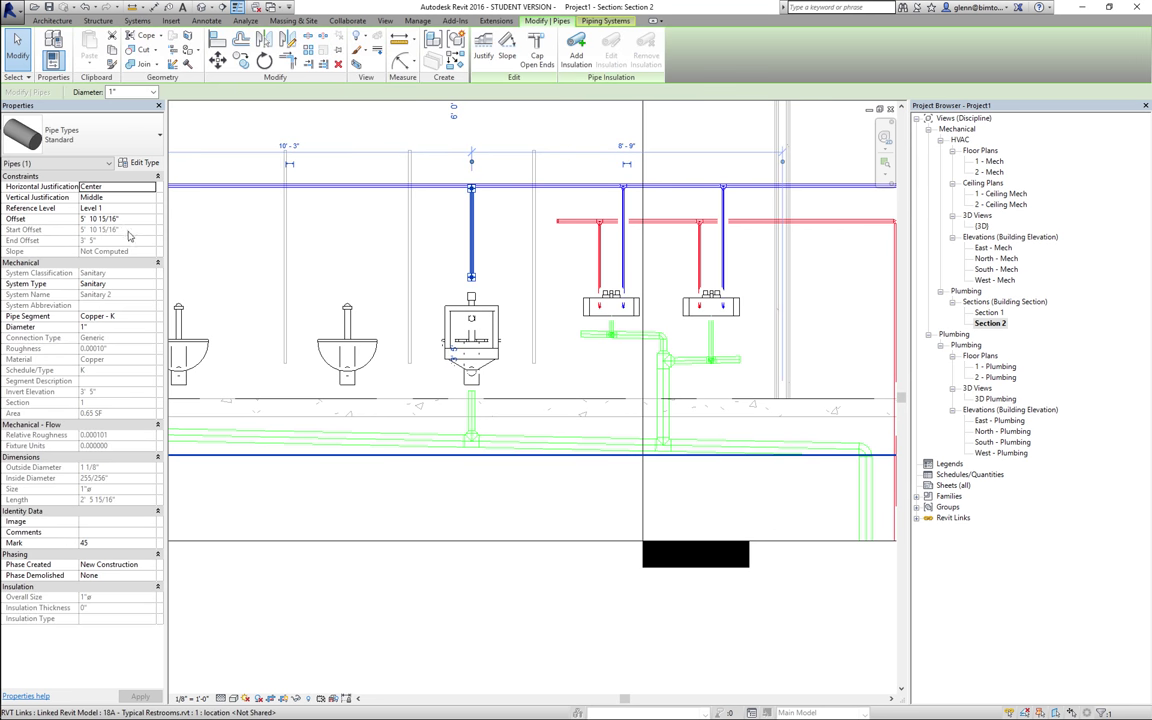
{"action": "left_click", "coordinate": [148, 285]}
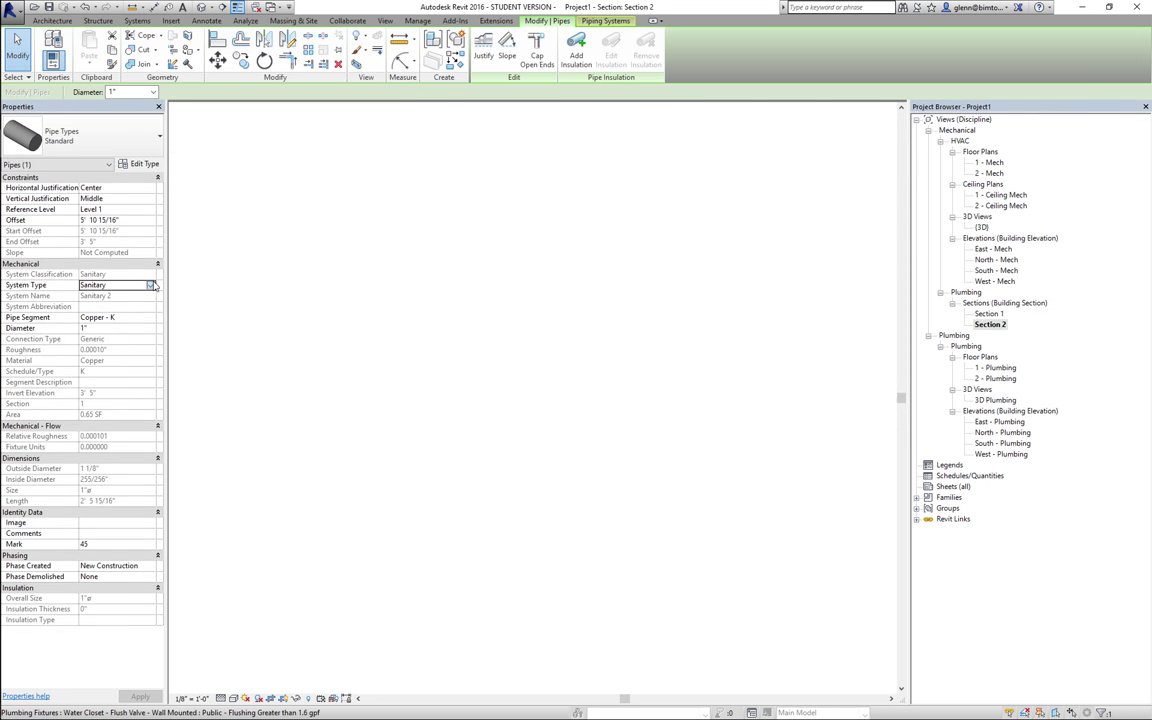
{"action": "left_click", "coordinate": [151, 285]}
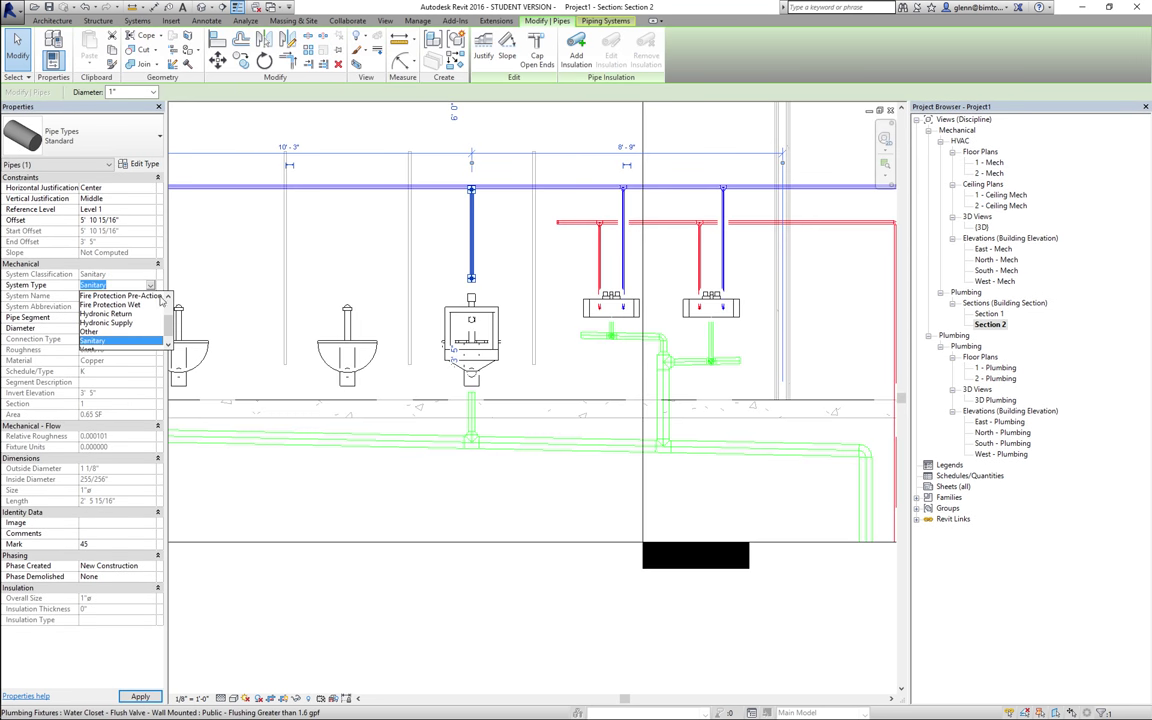
{"action": "scroll", "coordinate": [135, 300], "scroll_direction": "up", "scroll_amount": 3}
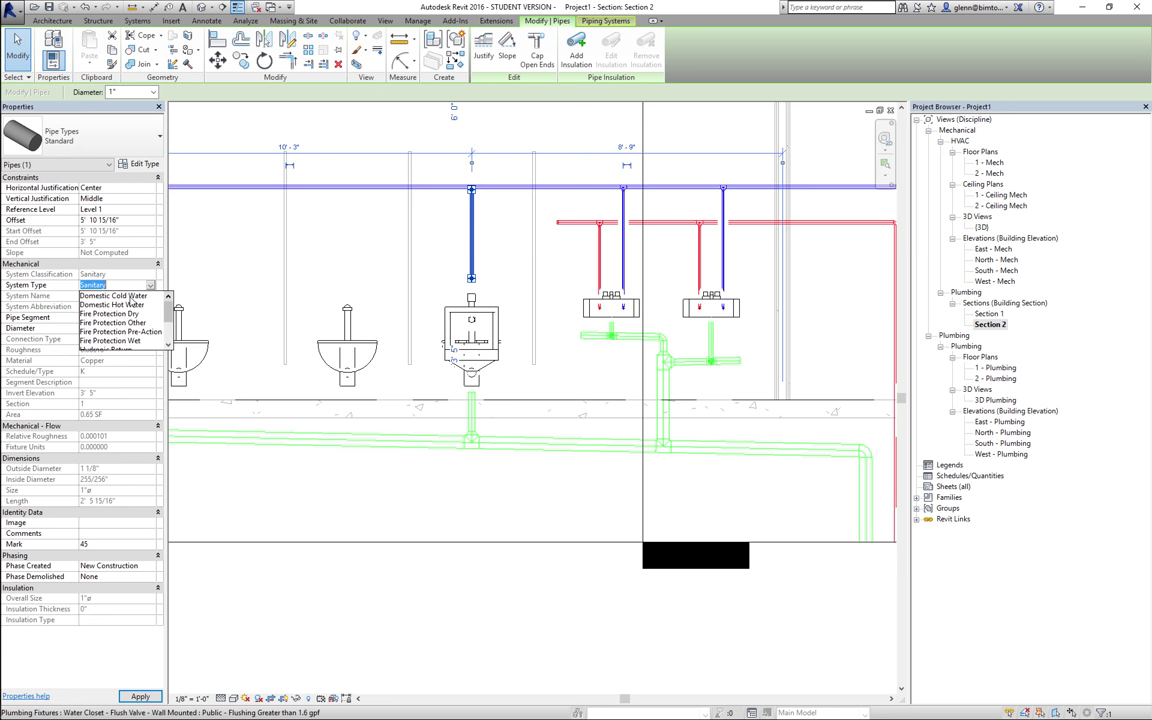
{"action": "left_click", "coordinate": [129, 296]}
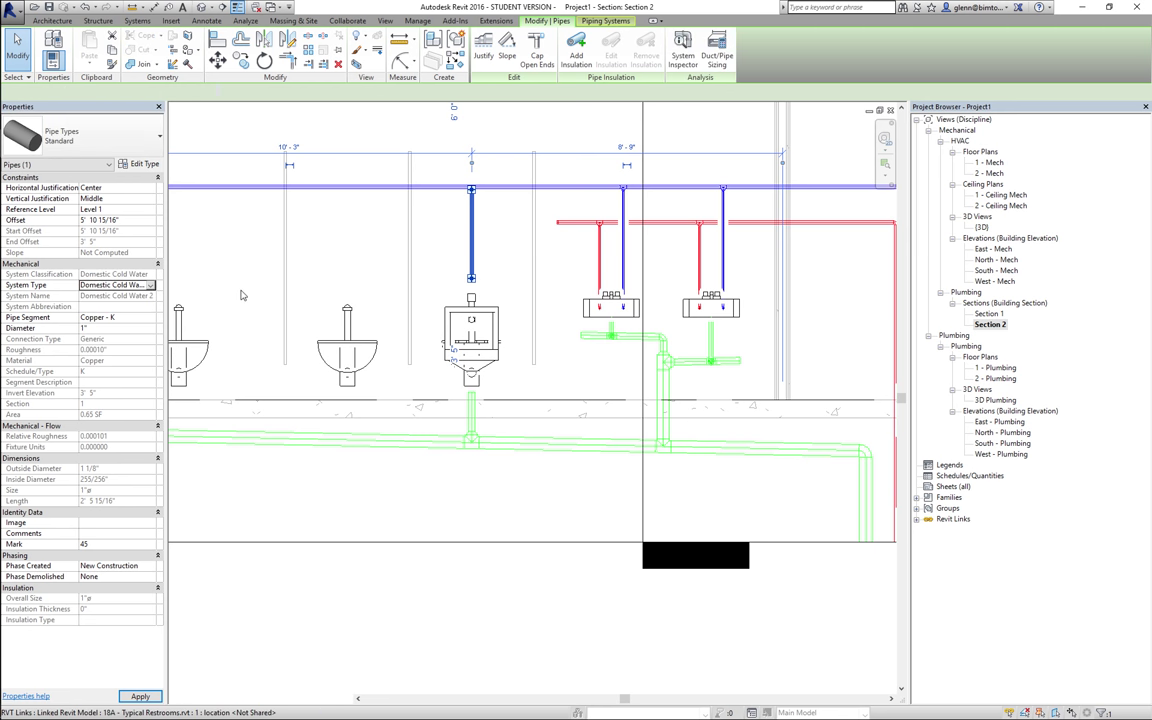
{"action": "left_click", "coordinate": [240, 295]}
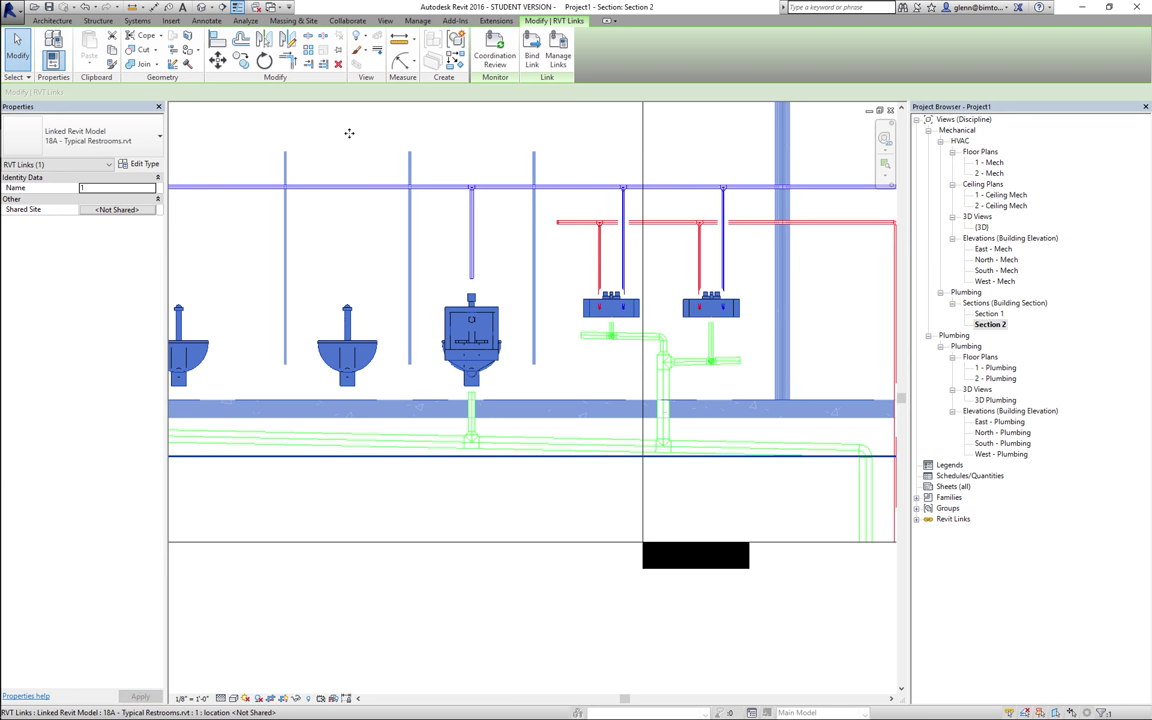
In the 3D view, connect the lower end of the vertical cold-water pipe to the urinal's flush-valve inlet.
{"action": "left_click", "coordinate": [201, 7]}
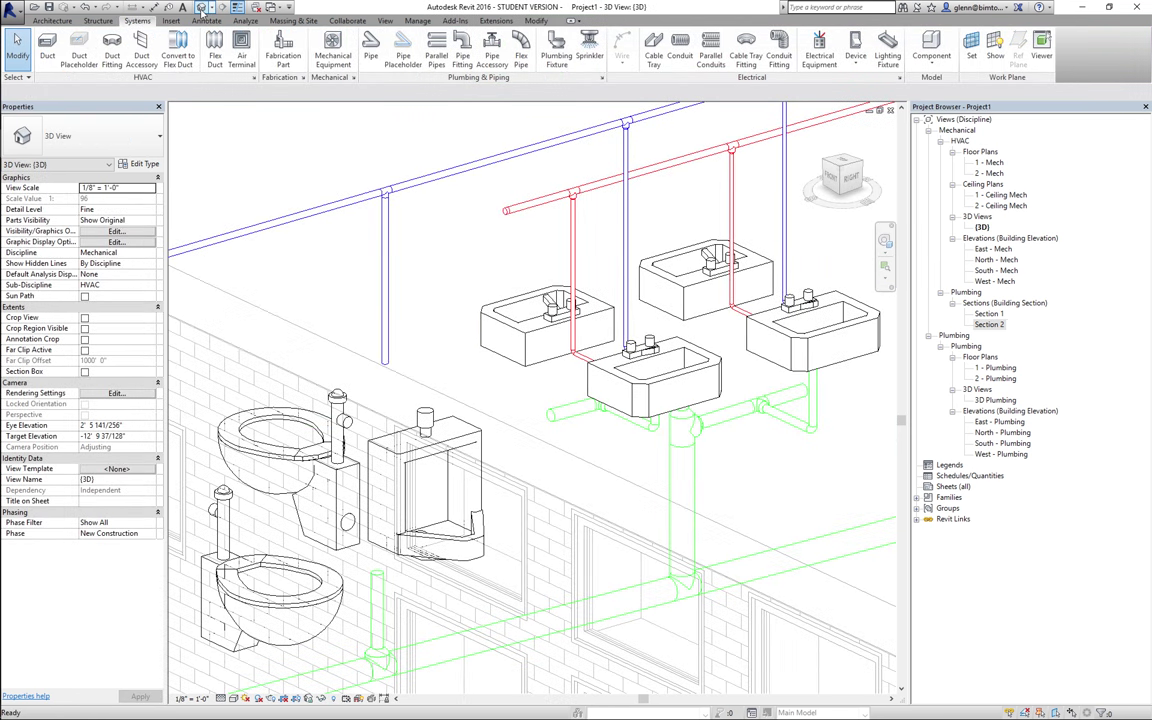
{"action": "left_click", "coordinate": [390, 363]}
{"action": "left_click_drag", "start_coordinate": [385, 362], "coordinate": [406, 303]}
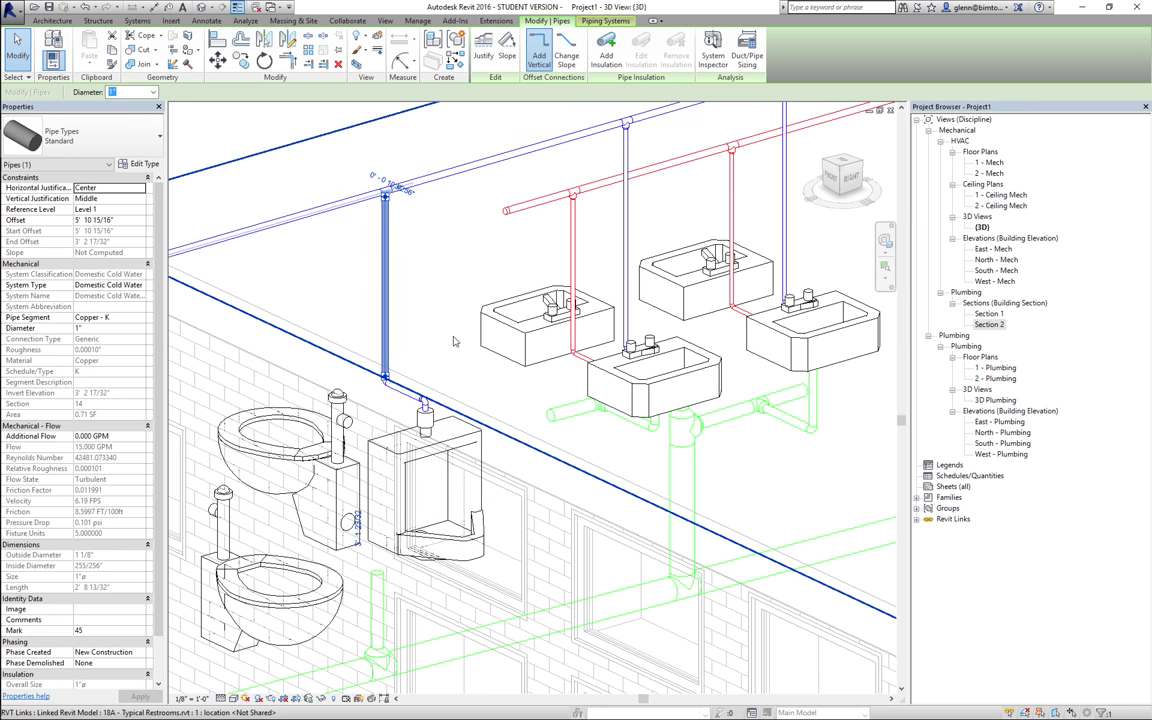
{"action": "left_click", "coordinate": [283, 195]}
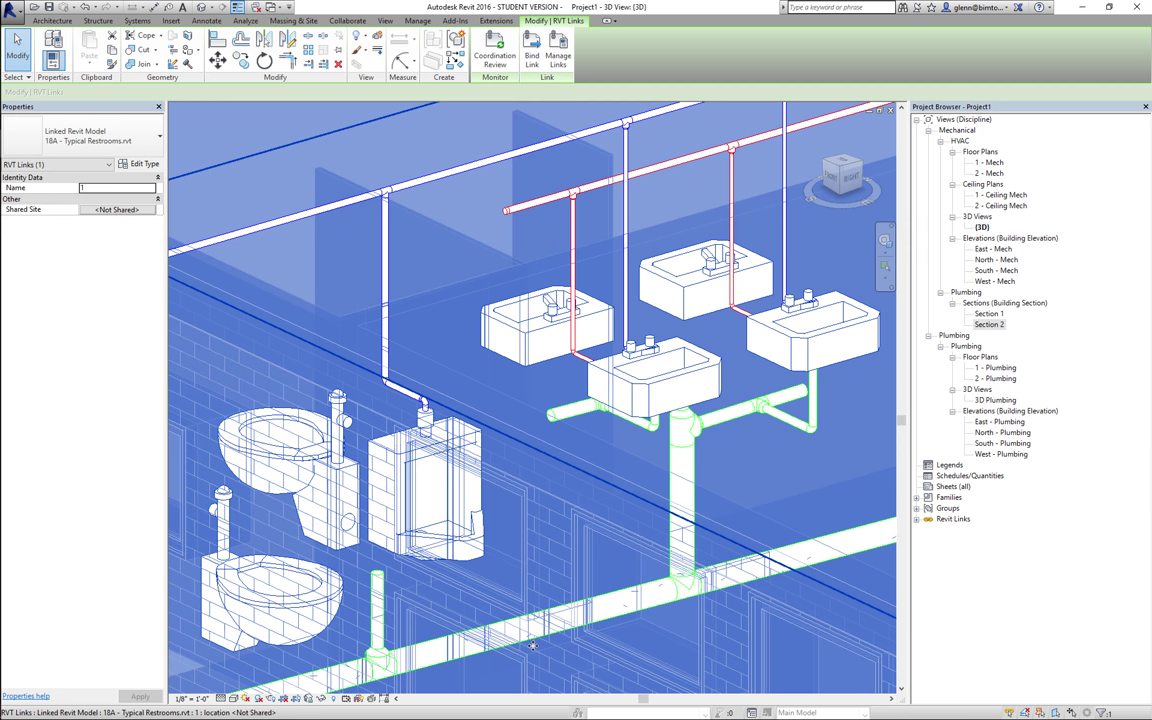
{"action": "key", "text": "Escape"}
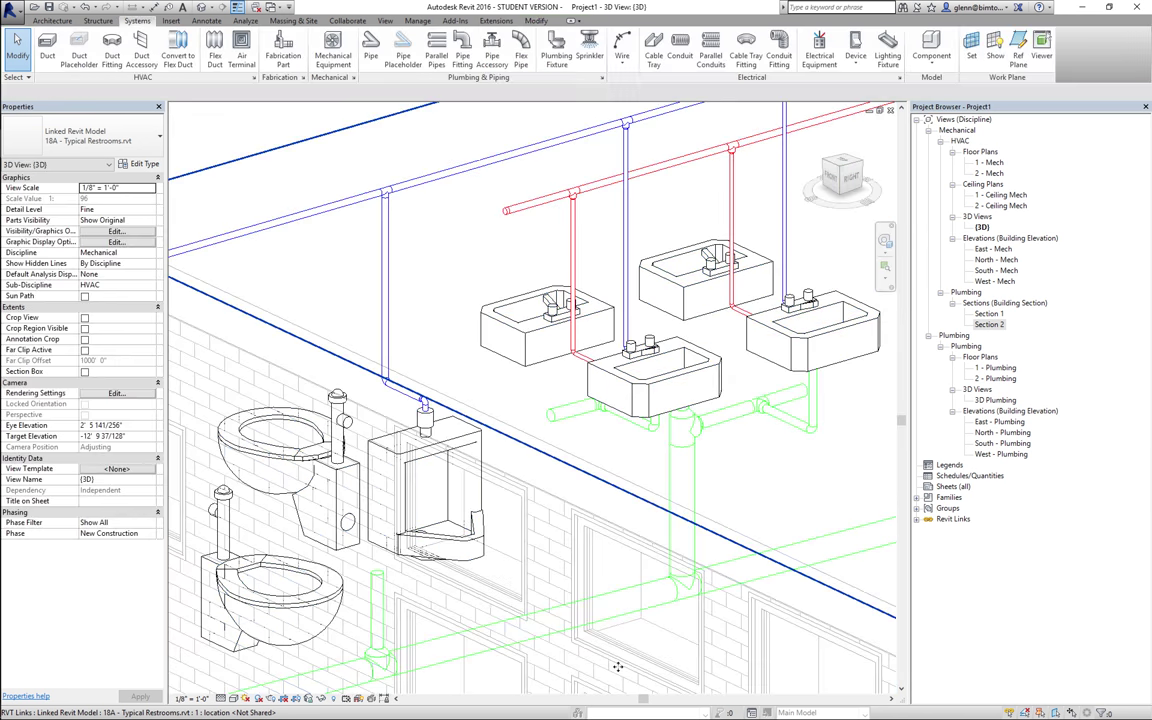
Use Connect Into to join the urinal's drain to the 2" vertical sanitary pipe below it.
{"action": "left_click", "coordinate": [379, 588]}
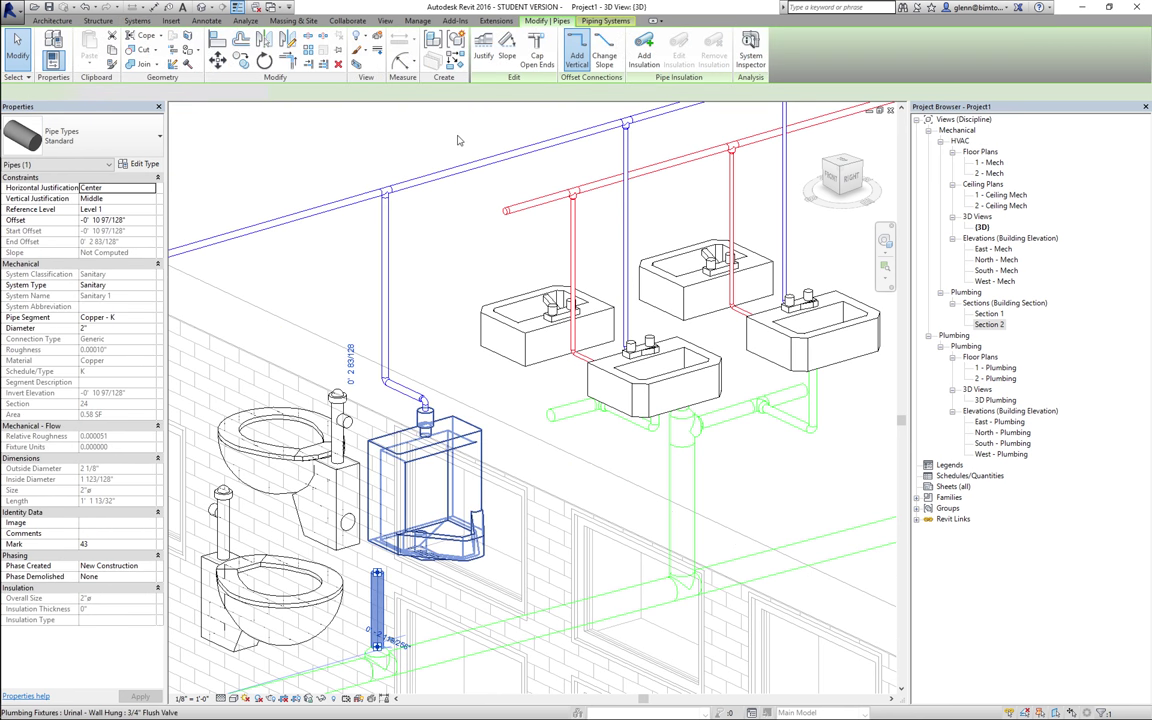
{"action": "left_click", "coordinate": [425, 470]}
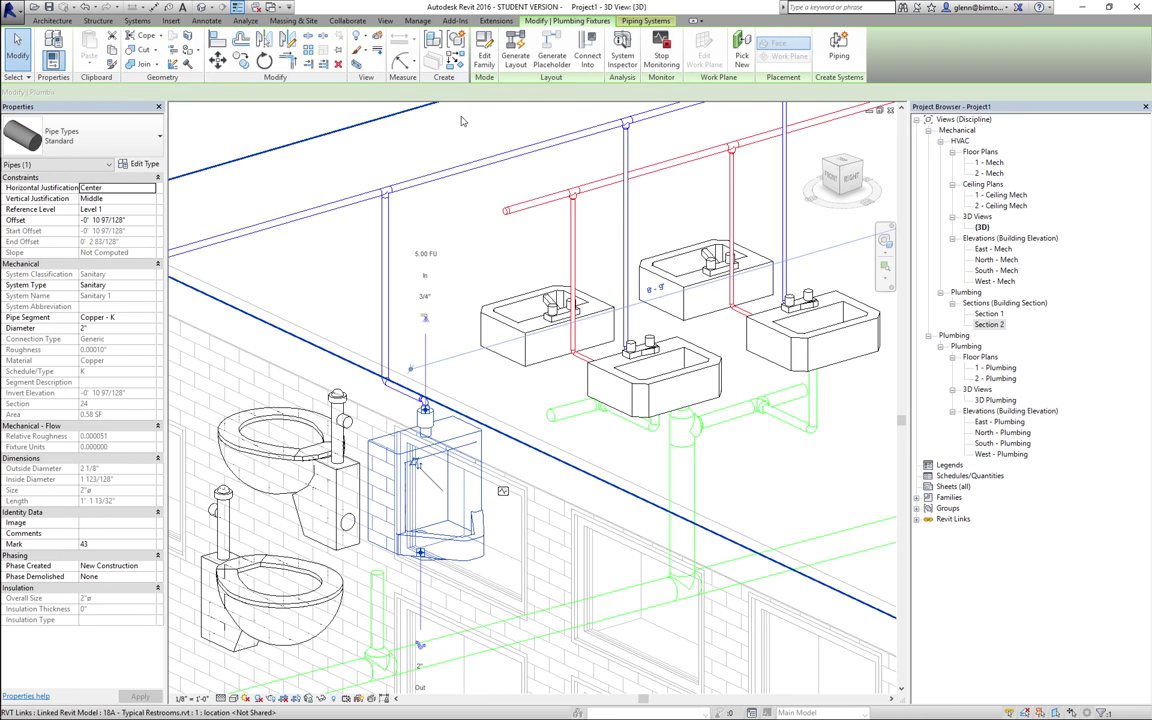
{"action": "left_click", "coordinate": [578, 57]}
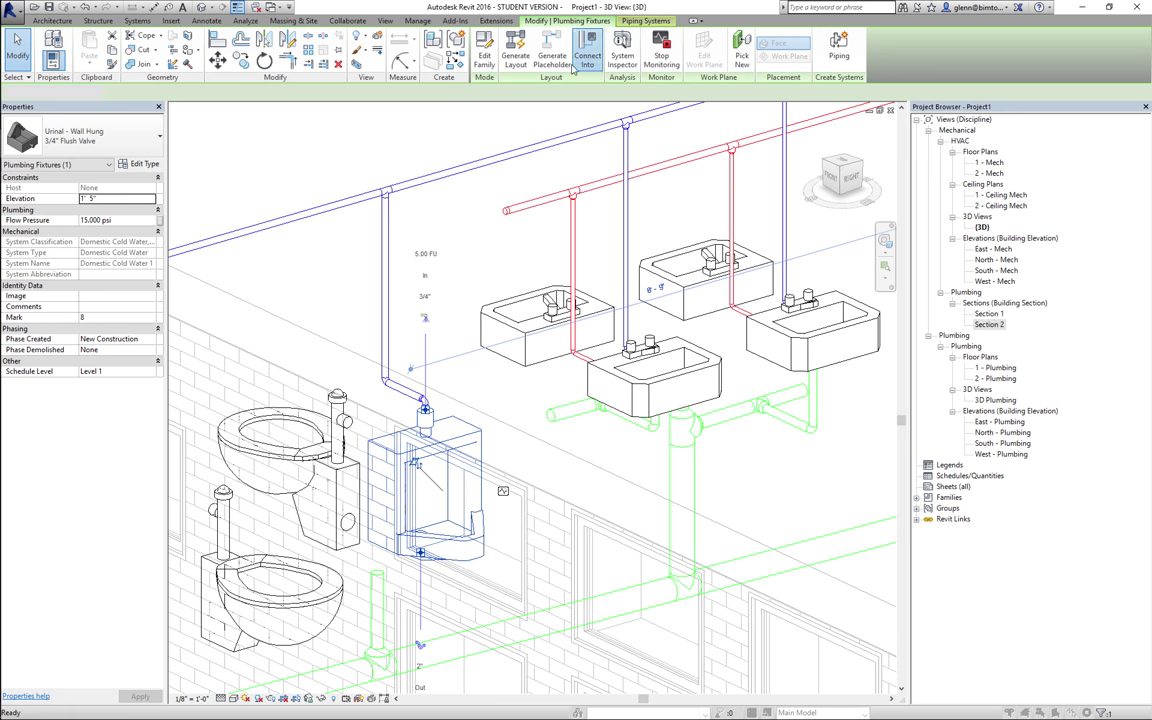
{"action": "left_click", "coordinate": [384, 579]}
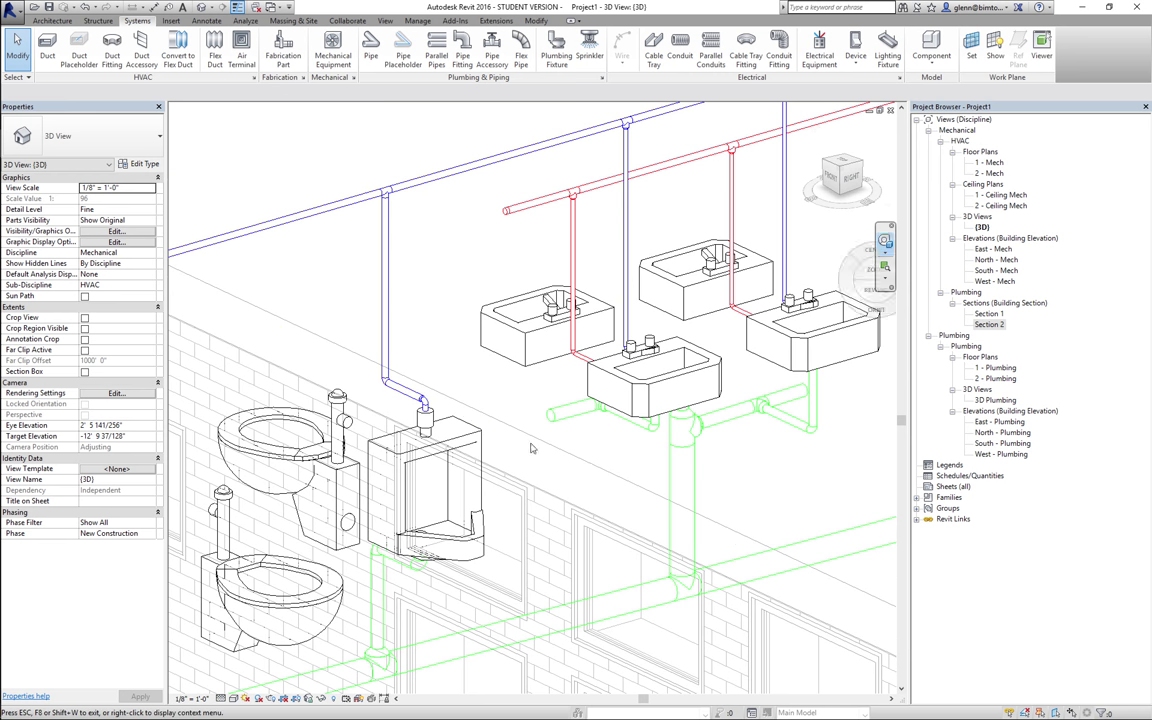
Convert the hot-water elbow at the foot of the vertical pipe between the lavatory pair nearest the urinal into a tee.
{"action": "key", "text": "shift+w"}
{"action": "mouse_move", "coordinate": [466, 495]}
{"action": "left_mouse_down"}
{"action": "mouse_move", "coordinate": [452, 440]}
{"action": "mouse_move", "coordinate": [455, 490]}
{"action": "mouse_move", "coordinate": [456, 476]}
{"action": "mouse_move", "coordinate": [477, 491]}
{"action": "mouse_move", "coordinate": [466, 500]}
{"action": "left_mouse_up"}
{"action": "scroll", "coordinate": [466, 500], "scroll_direction": "down", "scroll_amount": 3}
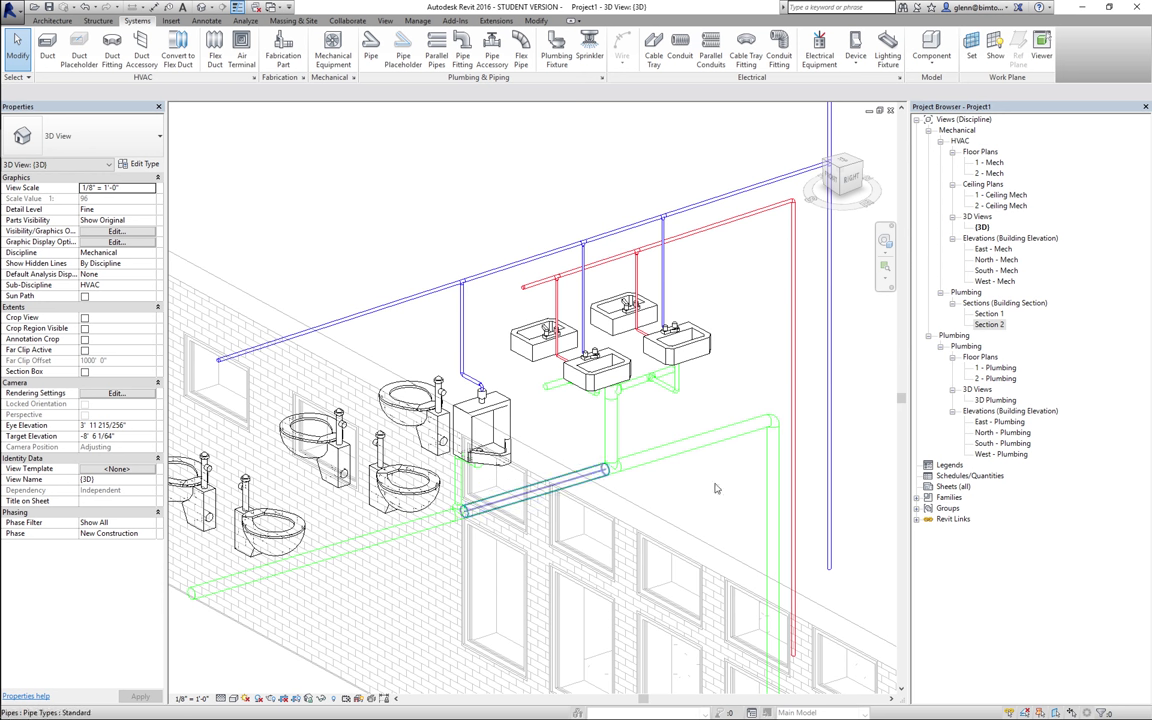
{"action": "left_click", "coordinate": [884, 266]}
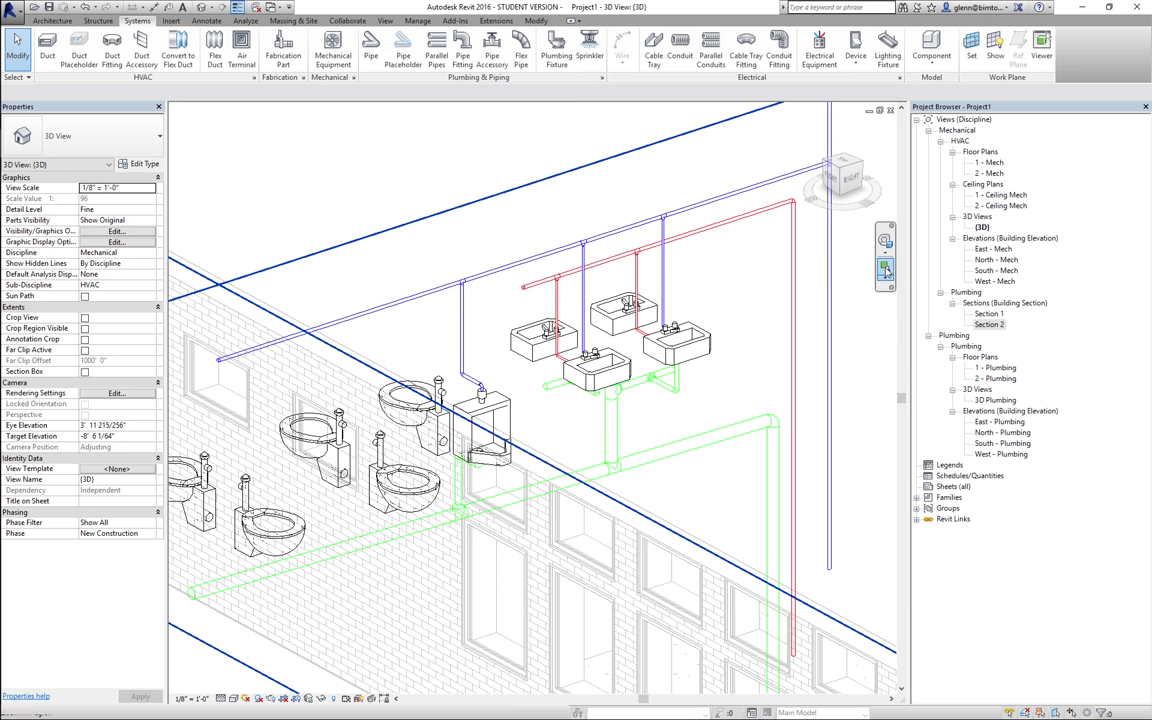
{"action": "left_click_drag", "start_coordinate": [489, 265], "coordinate": [741, 426]}
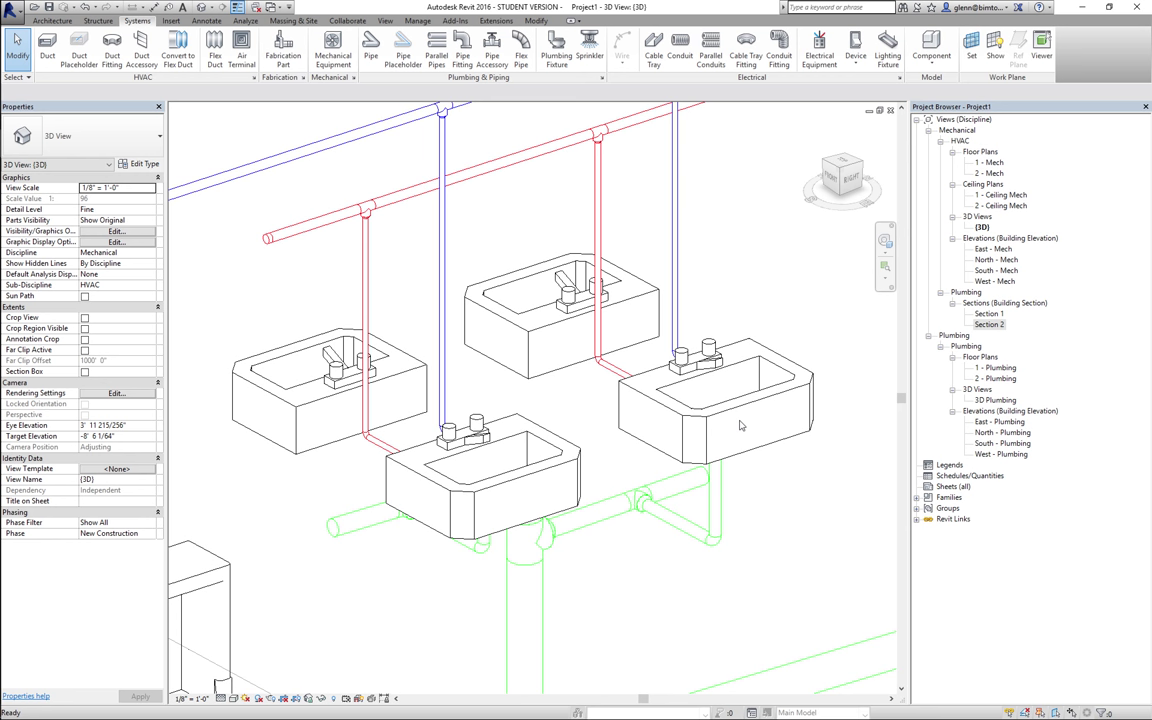
{"action": "left_click", "coordinate": [884, 266]}
{"action": "left_click_drag", "start_coordinate": [267, 292], "coordinate": [436, 556]}
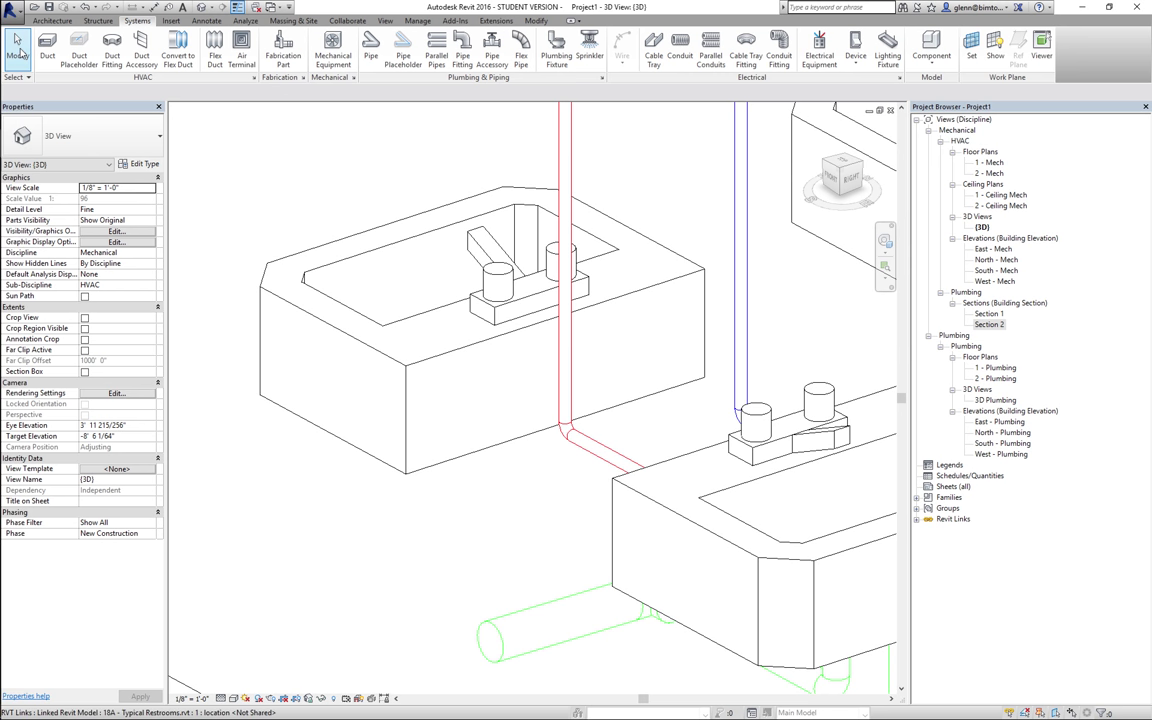
{"action": "left_click", "coordinate": [561, 436]}
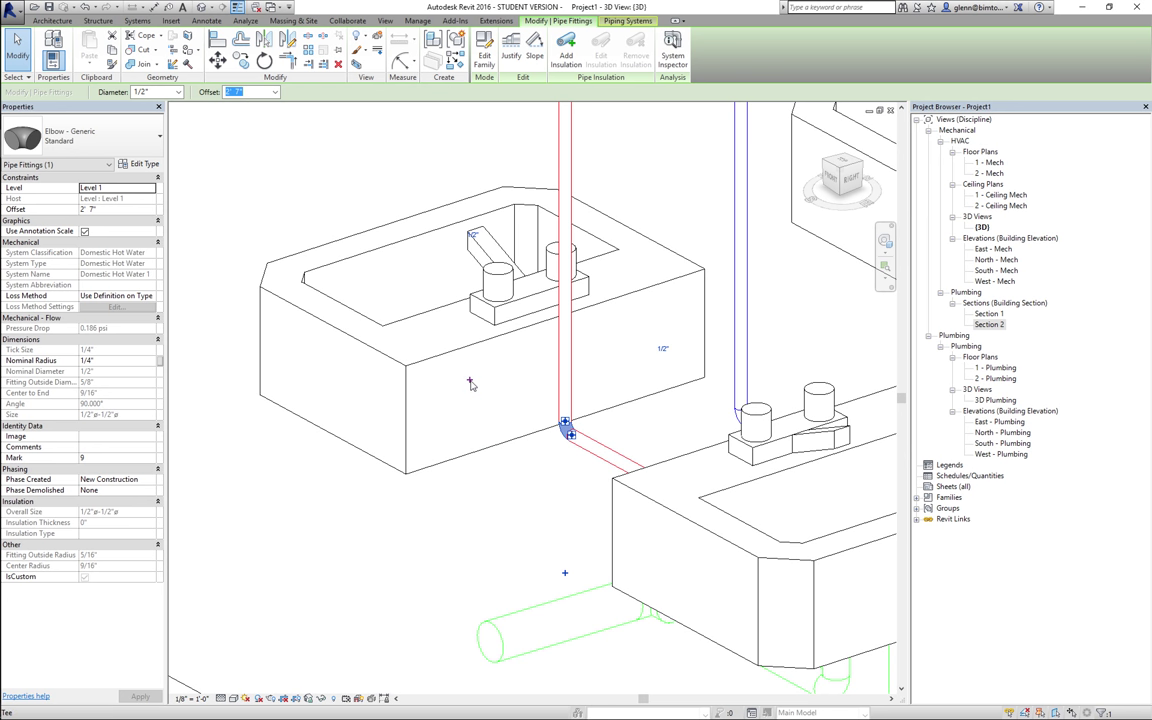
{"action": "key", "text": "Escape"}
{"action": "left_click", "coordinate": [466, 558]}
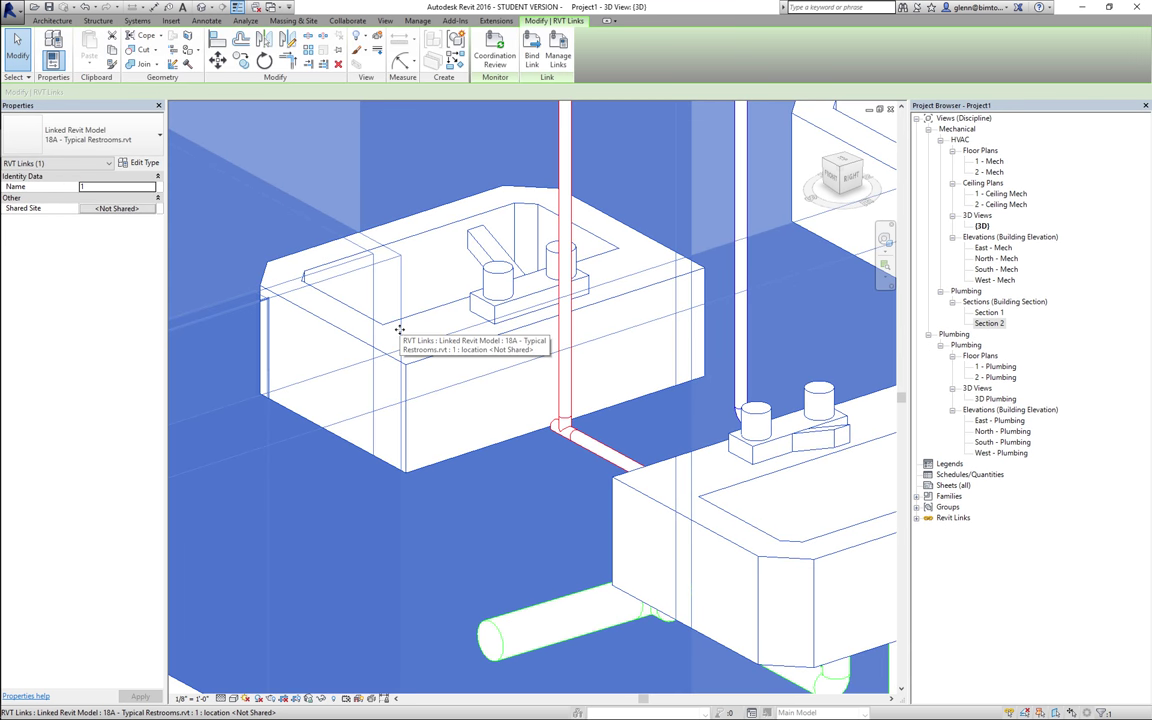
{"action": "key", "text": "Escape"}
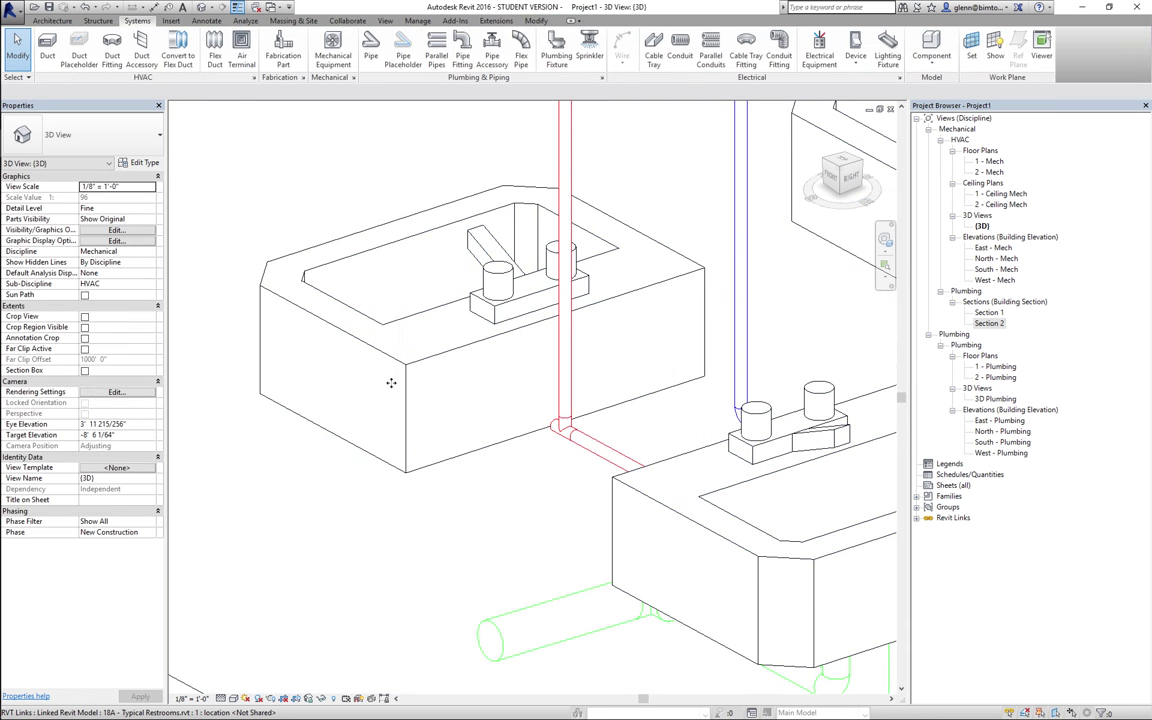
Try to connect the rear lavatory's 1/2" domestic hot-water inlet into the vertical hot-water pipe beside it.
{"action": "left_click", "coordinate": [404, 348]}
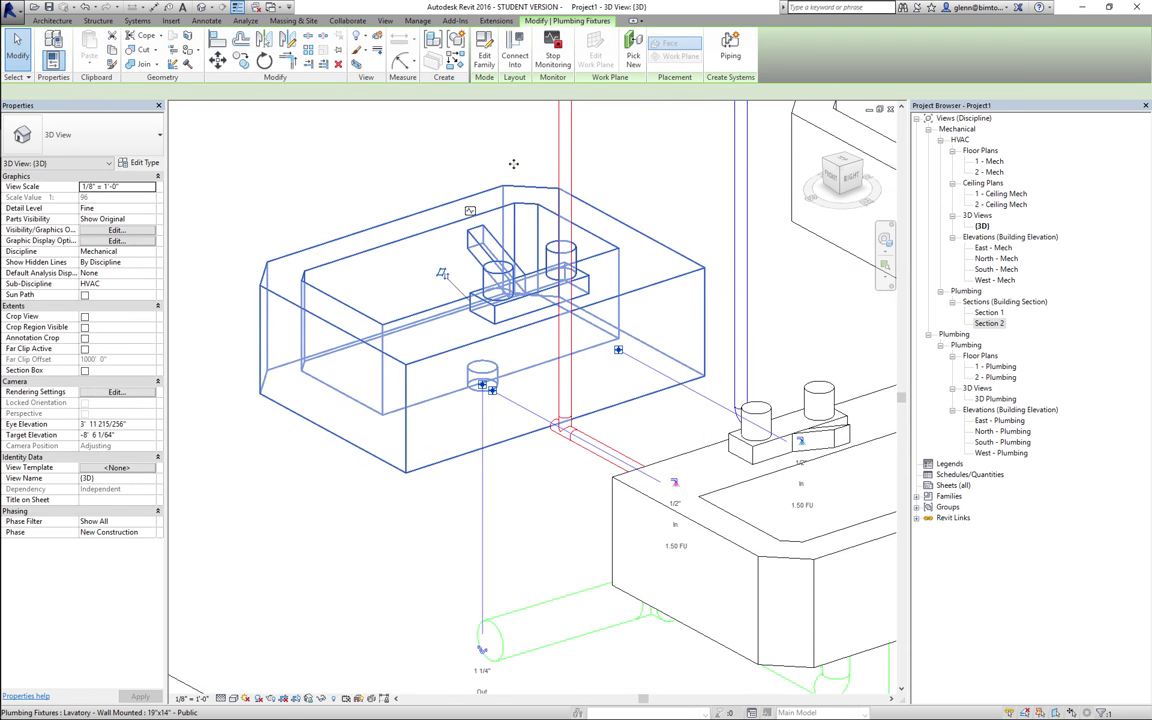
{"action": "left_click", "coordinate": [515, 60]}
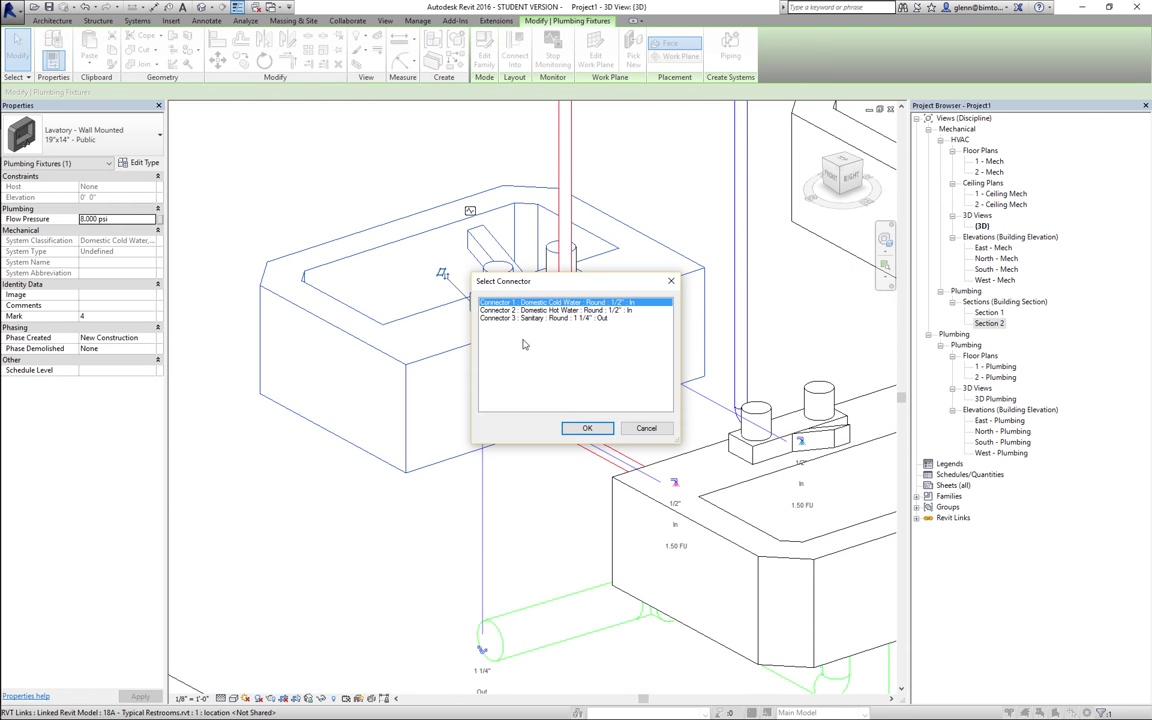
{"action": "left_click", "coordinate": [588, 427]}
{"action": "left_click", "coordinate": [556, 437]}
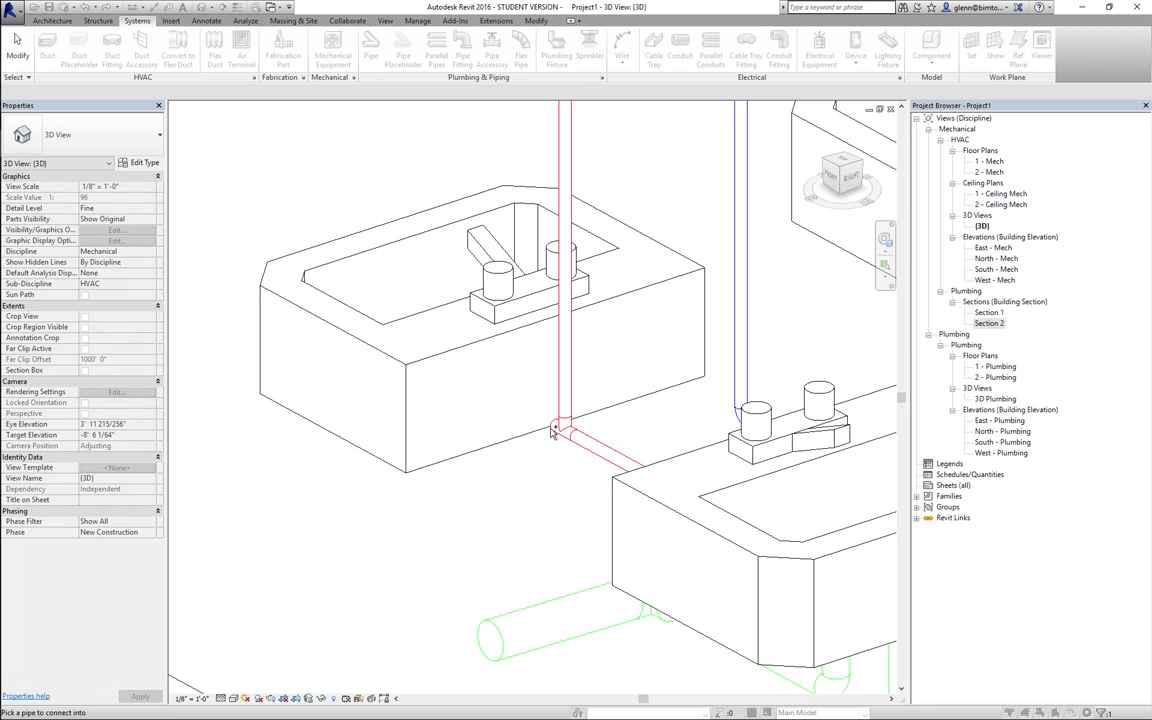
{"action": "left_click", "coordinate": [562, 401]}
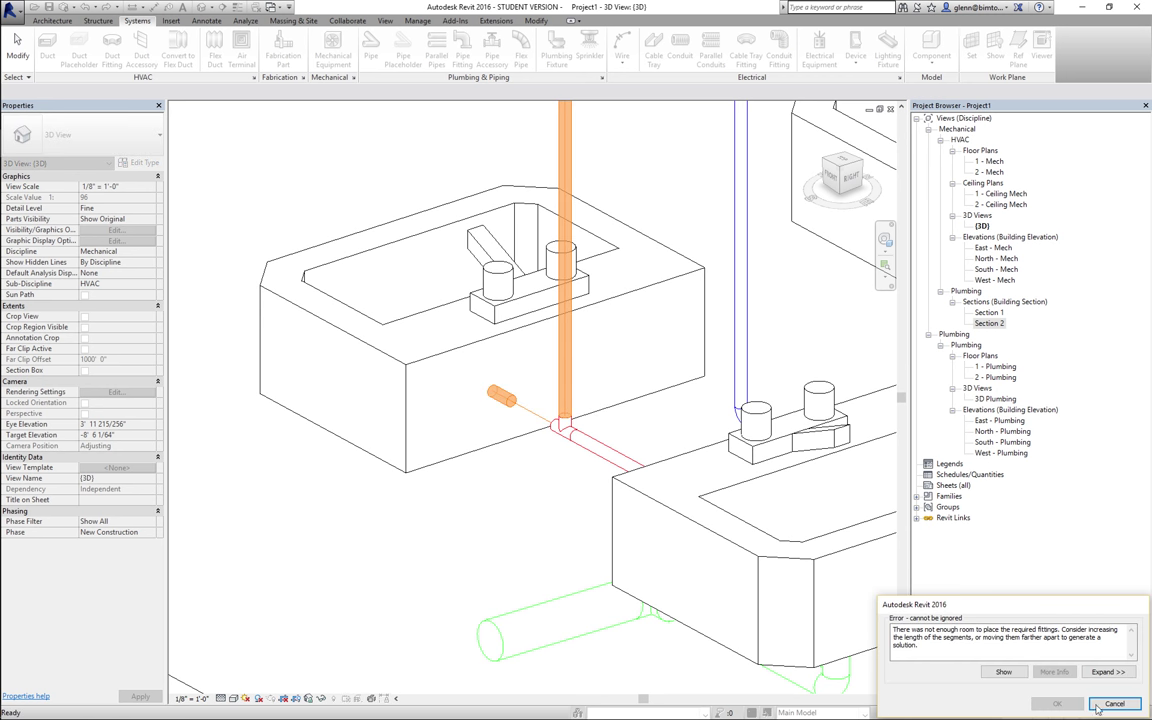
{"action": "left_click", "coordinate": [1113, 704]}
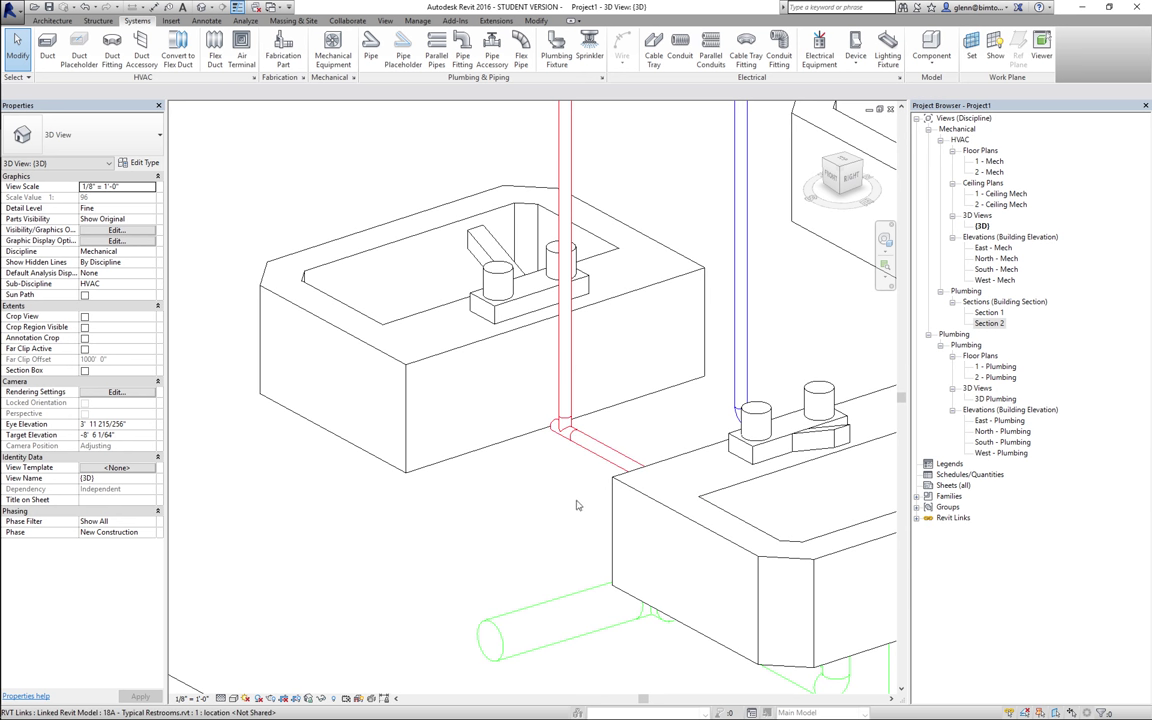
Delete the hot-water tee at the foot of the vertical pipe between the two lavatories.
{"action": "left_click", "coordinate": [555, 430]}
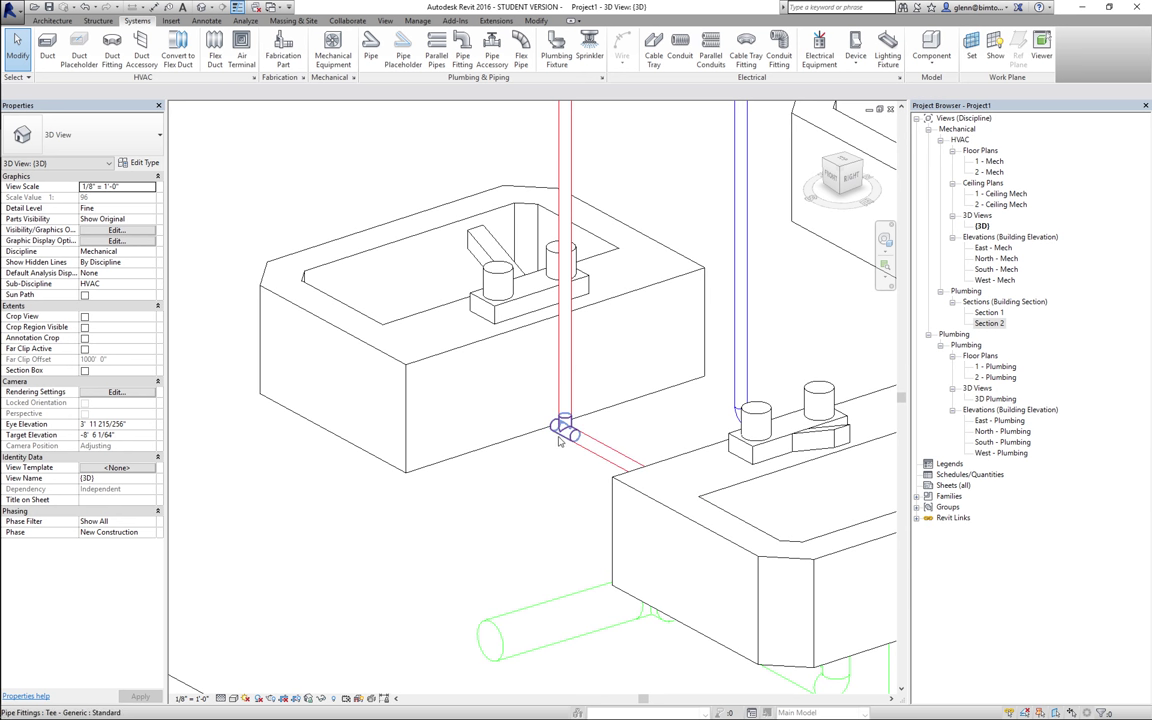
{"action": "left_click", "coordinate": [560, 438]}
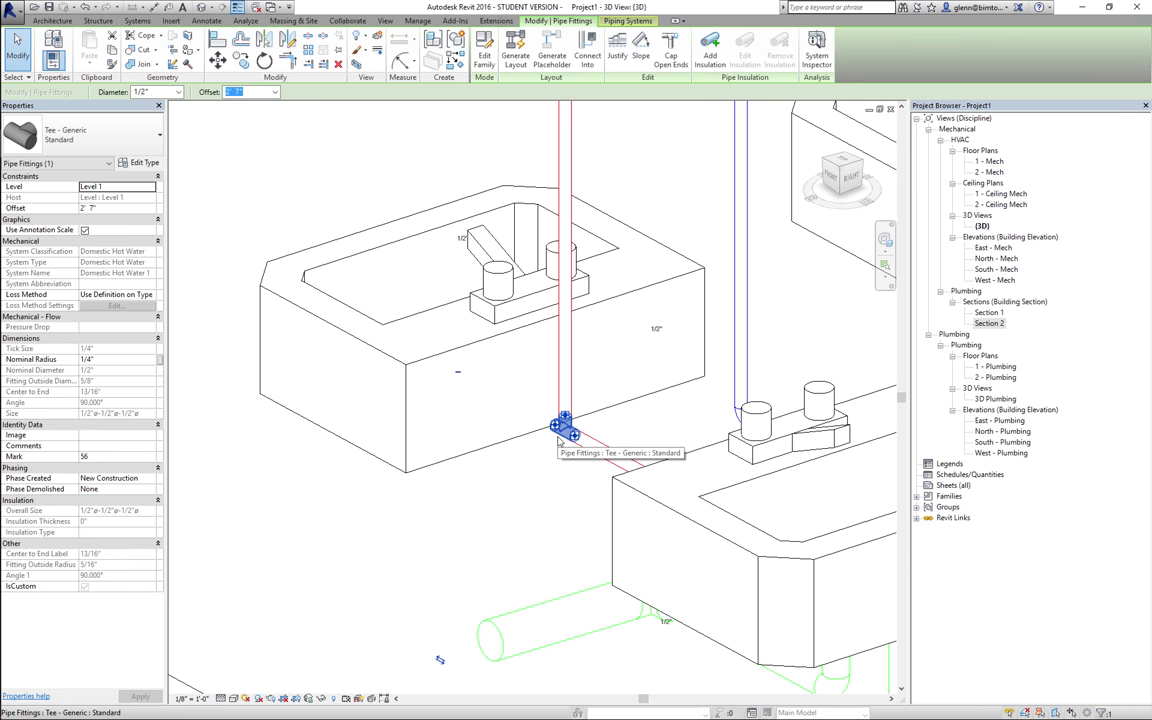
{"action": "key", "text": "Delete"}
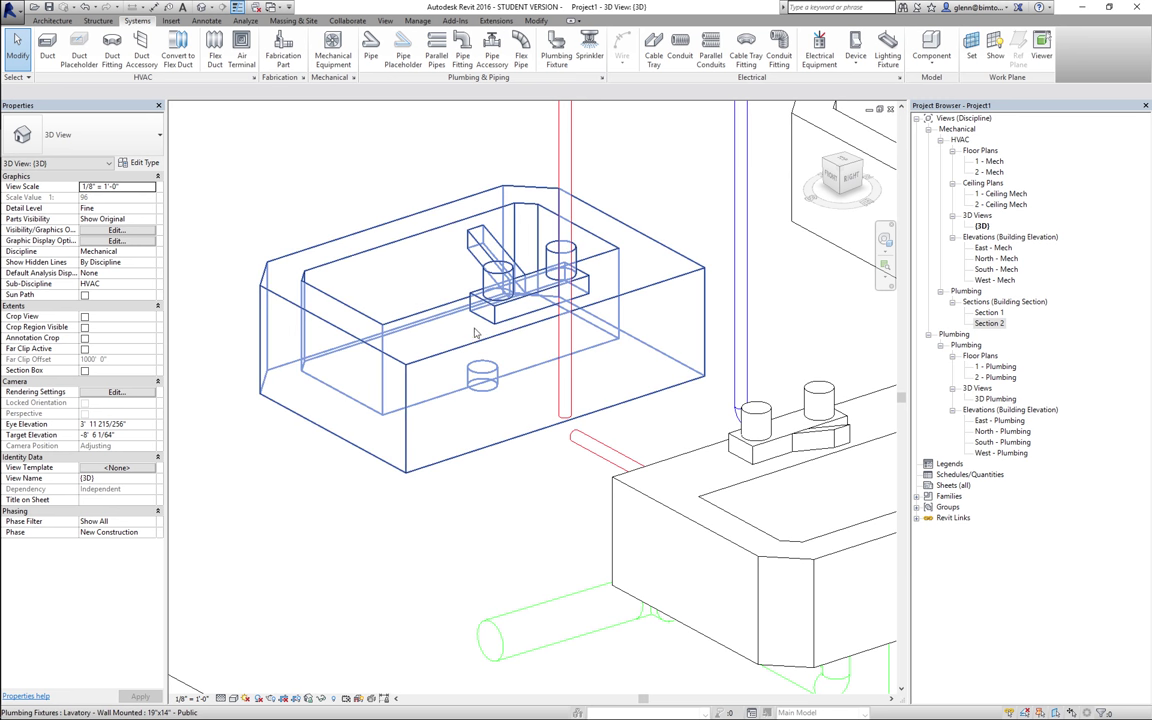
Use Connect Into to join the rear lavatory's 1/2" domestic hot-water inlet to the vertical hot-water pipe.
{"action": "left_click", "coordinate": [410, 326]}
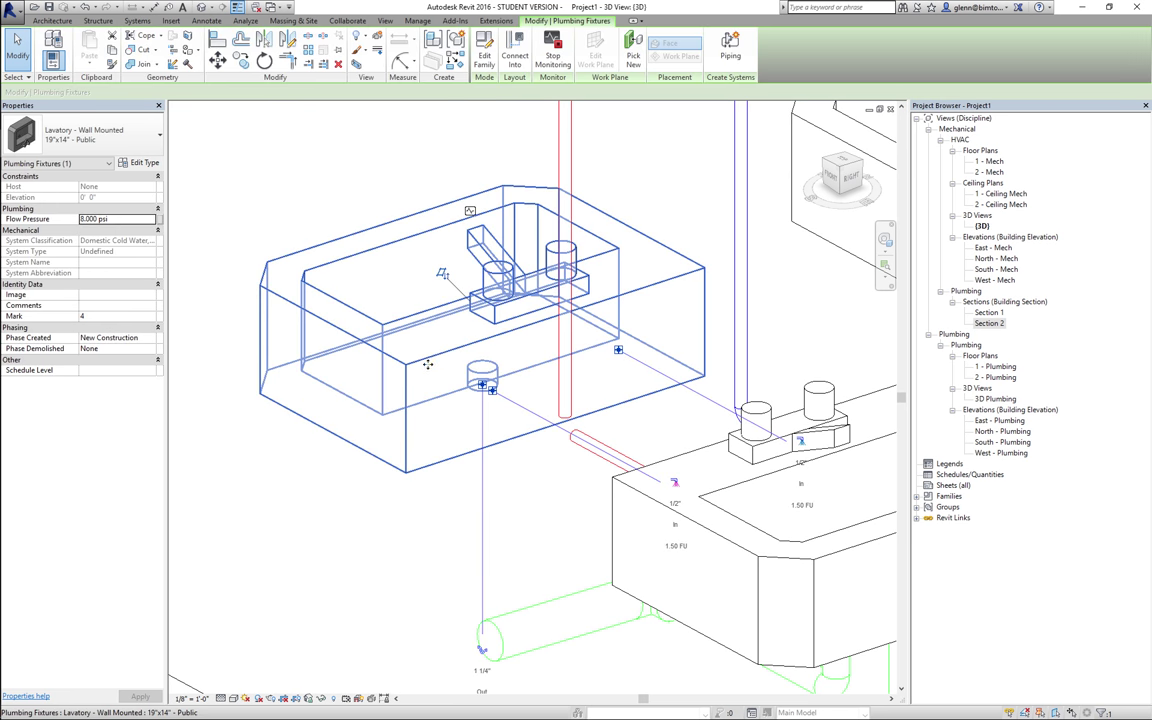
{"action": "left_click", "coordinate": [515, 60]}
{"action": "left_click", "coordinate": [591, 318]}
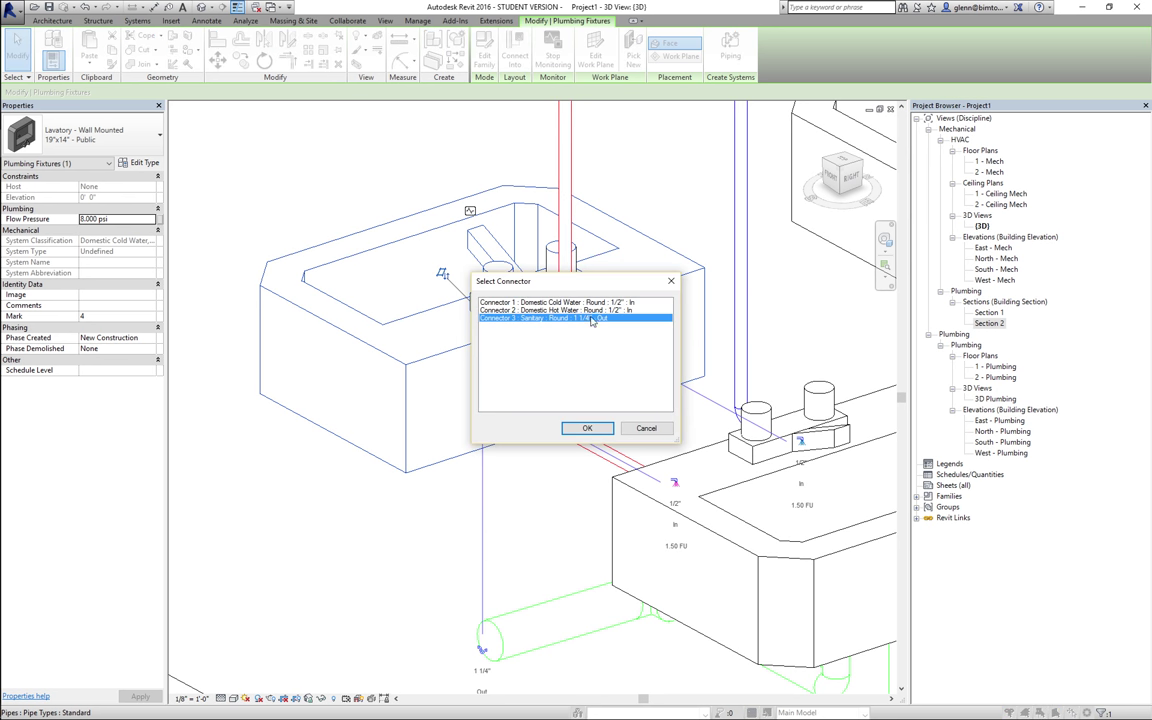
{"action": "left_click", "coordinate": [587, 428]}
{"action": "left_click", "coordinate": [566, 288]}
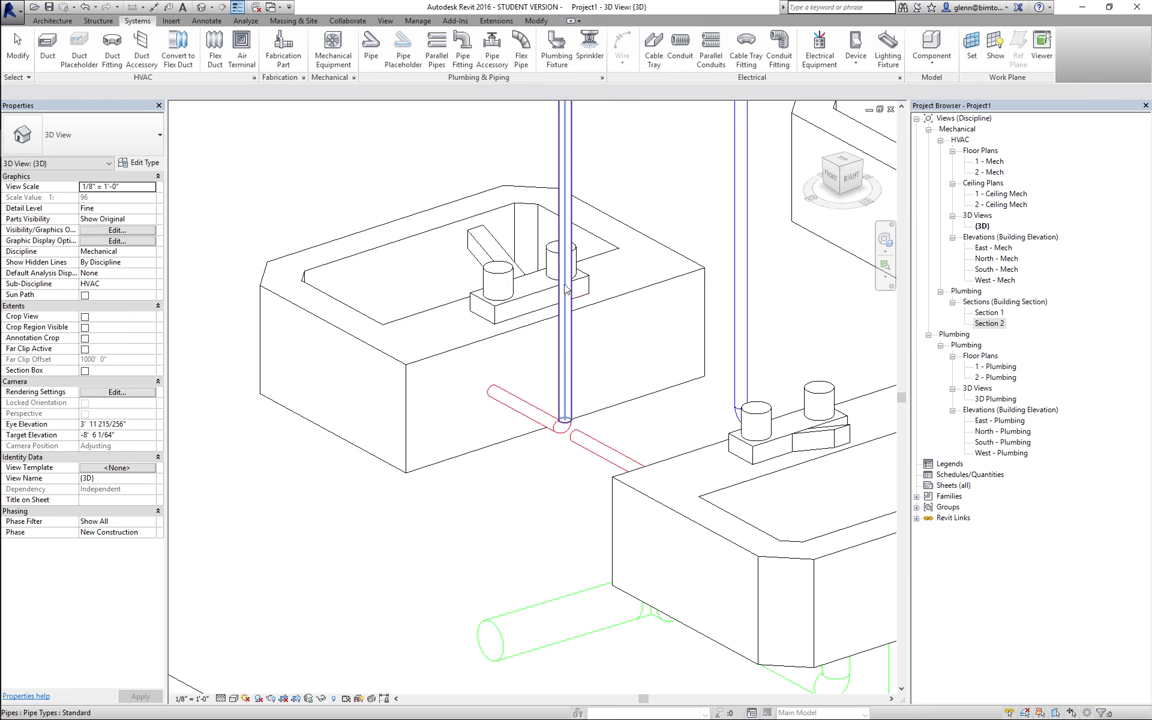
{"action": "left_click", "coordinate": [16, 44]}
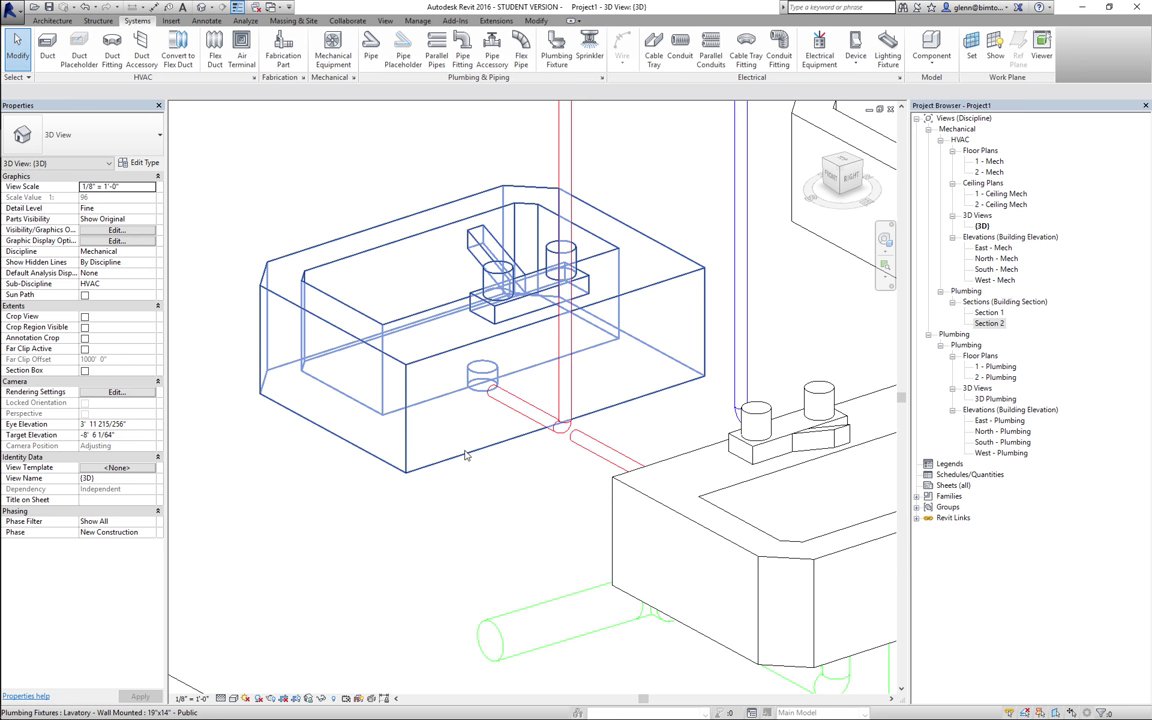
Convert the hot-water elbow at the foot of the vertical pipe nearest the urinal into a tee facing the front lavatory's branch.
{"action": "left_click", "coordinate": [563, 430]}
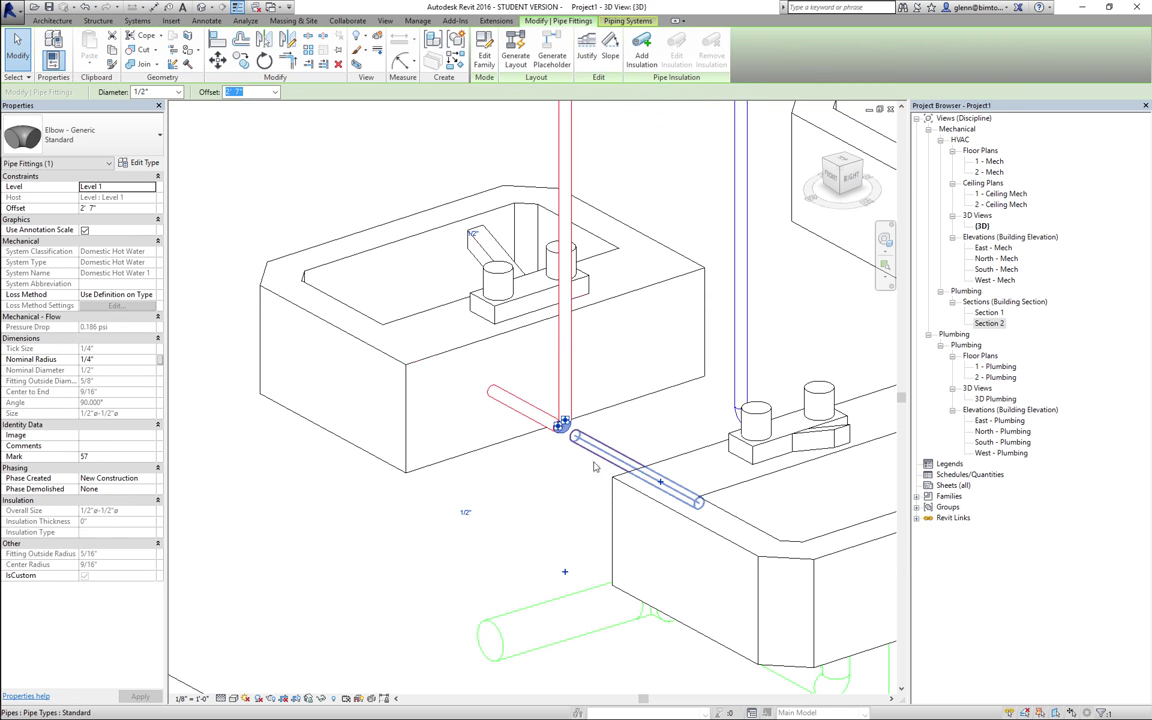
{"action": "key", "text": "Escape"}
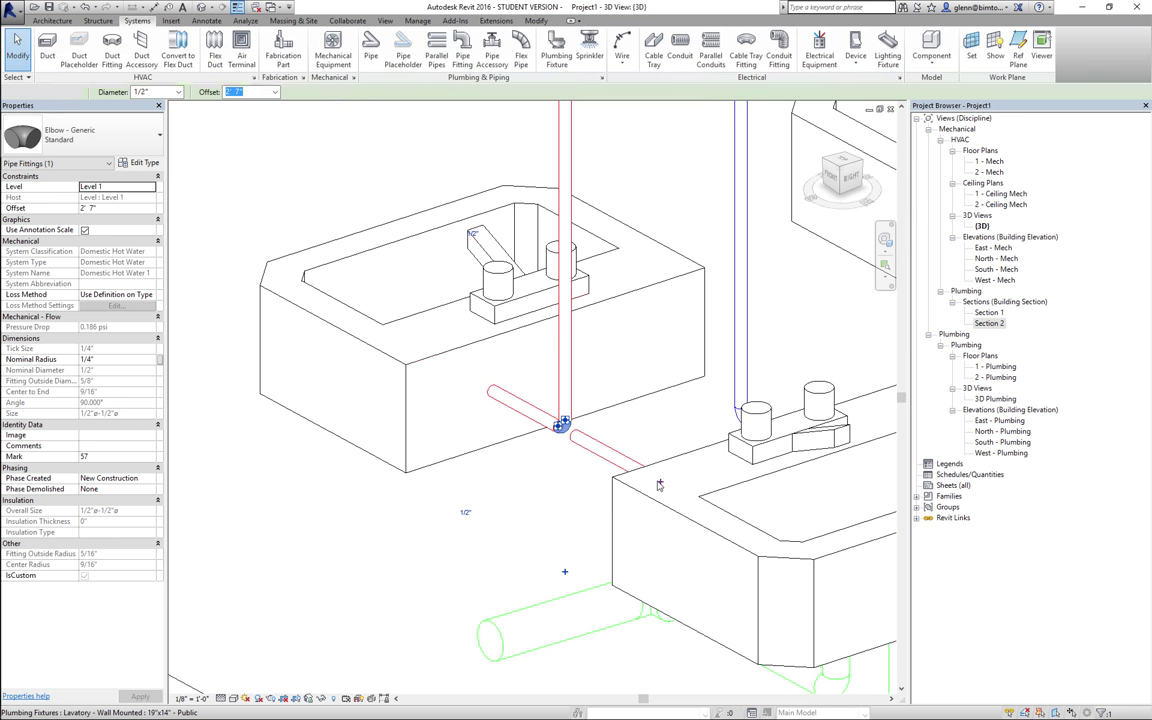
{"action": "left_click", "coordinate": [487, 490]}
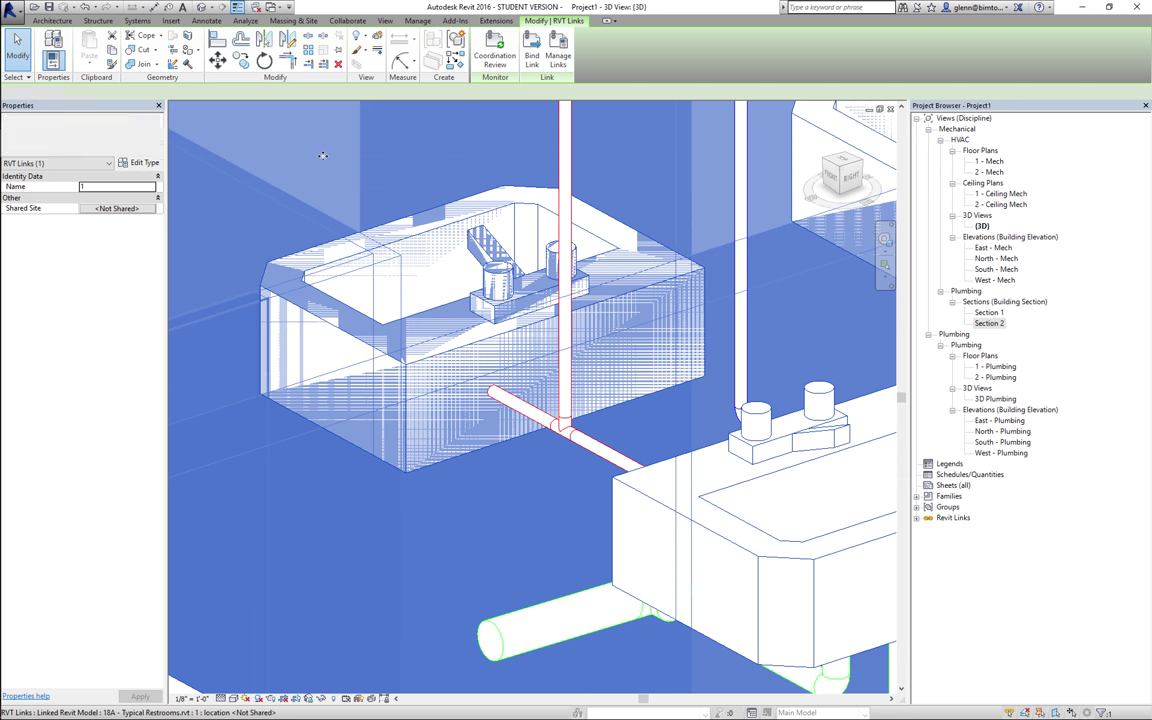
{"action": "key", "text": "Escape"}
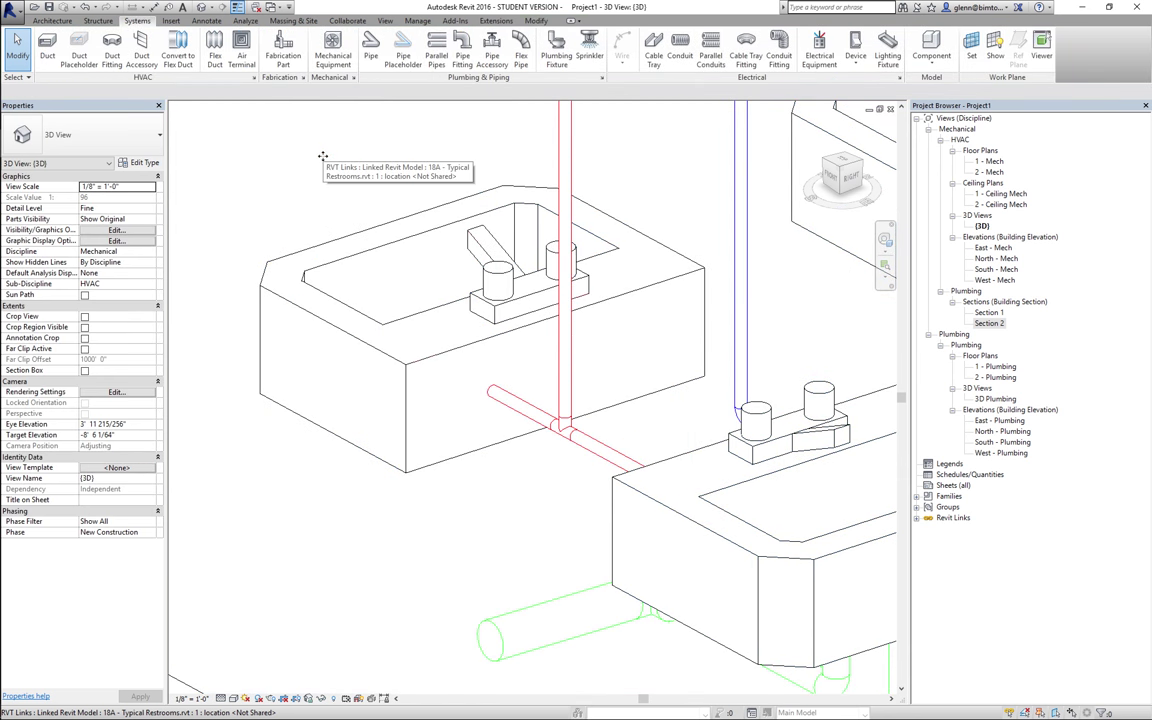
Delete the hot-water elbow at the foot of the vertical pipe between the lavatory pair farther from the urinal.
{"action": "scroll", "coordinate": [323, 160], "scroll_direction": "down", "scroll_amount": 5}
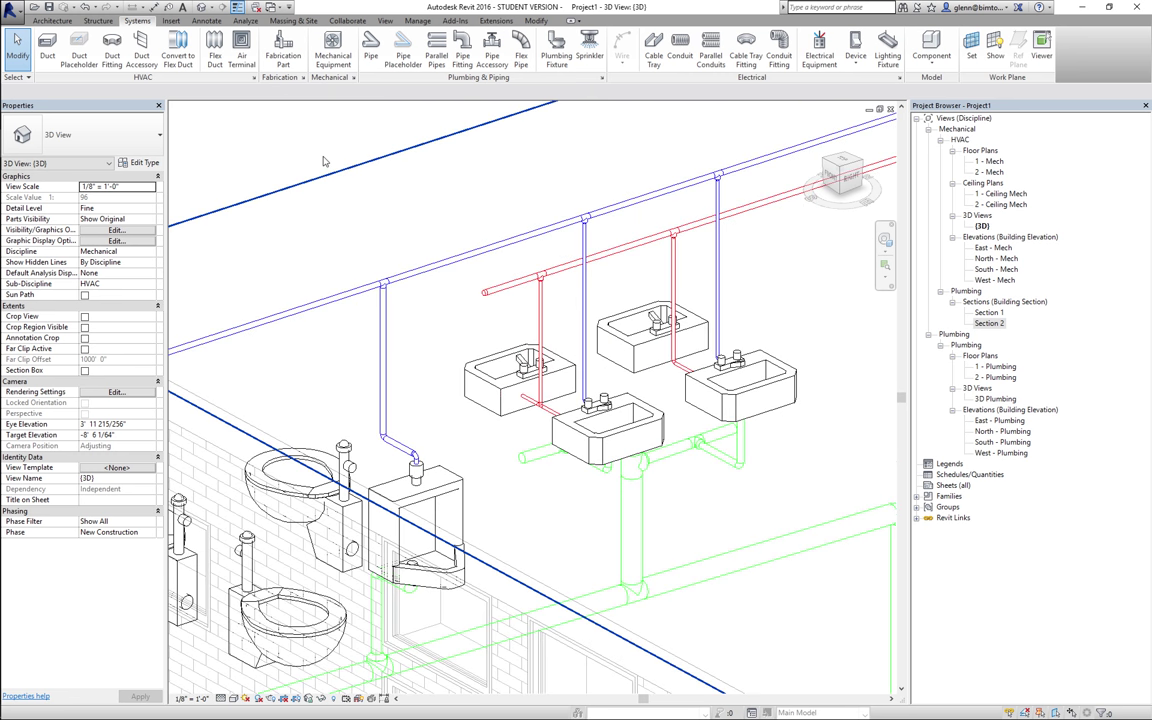
{"action": "key", "text": "z"}
{"action": "key", "text": "r"}
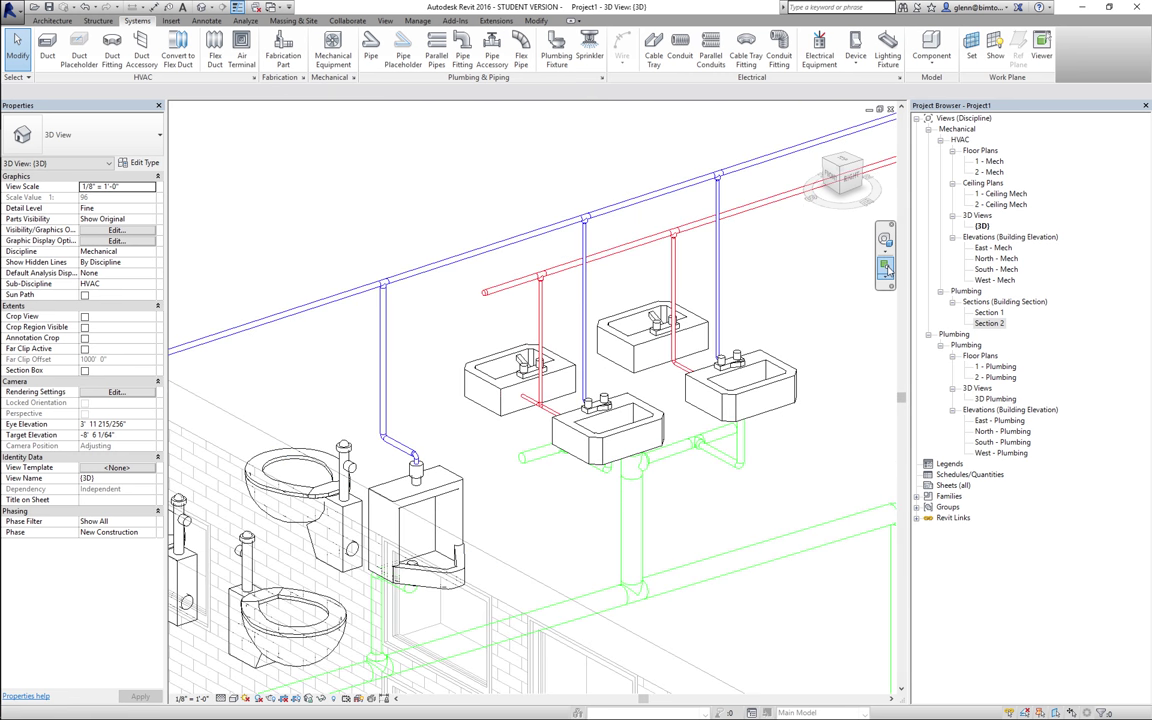
{"action": "left_click_drag", "start_coordinate": [556, 282], "coordinate": [729, 410]}
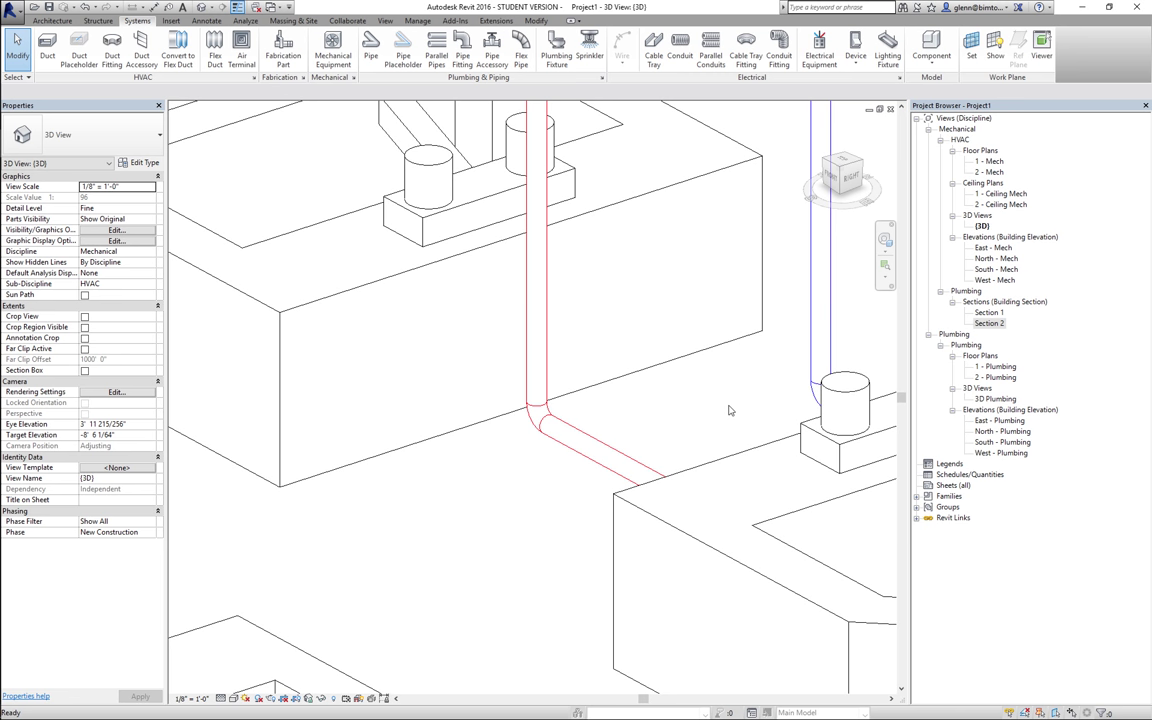
{"action": "left_click", "coordinate": [535, 425]}
{"action": "key", "text": "Delete"}
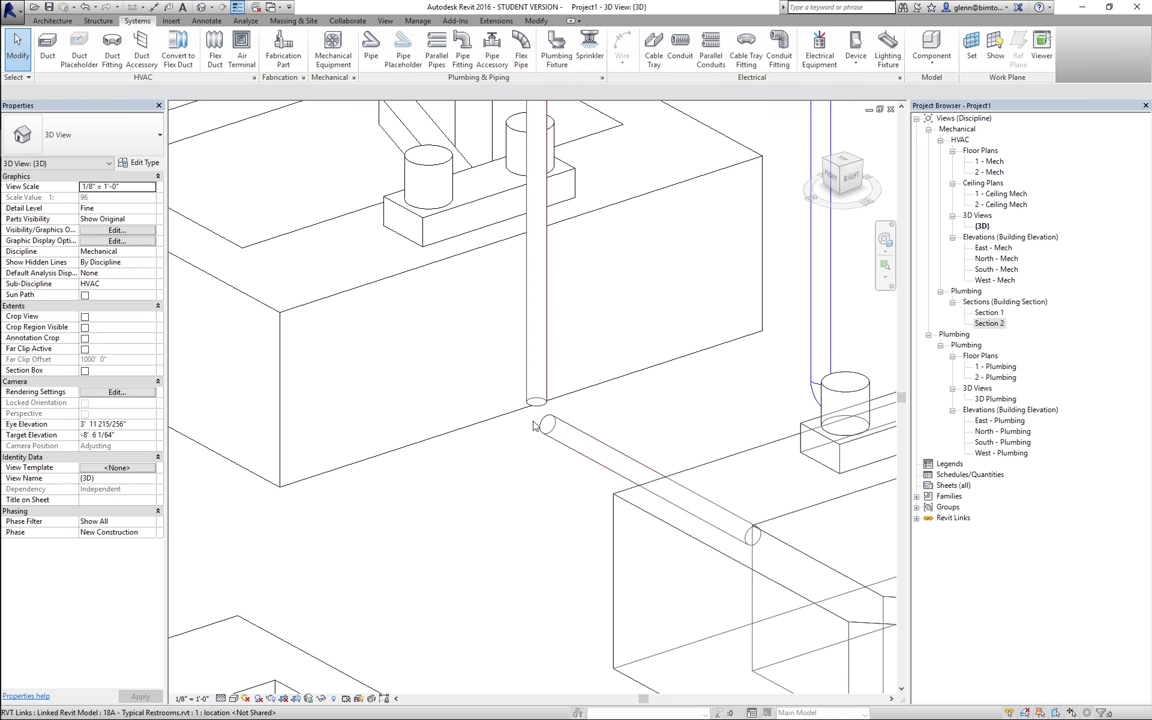
Try to connect the rear lavatory's 1/2" domestic cold-water inlet into the front lavatory's hot-water branch pipe.
{"action": "left_click", "coordinate": [405, 276]}
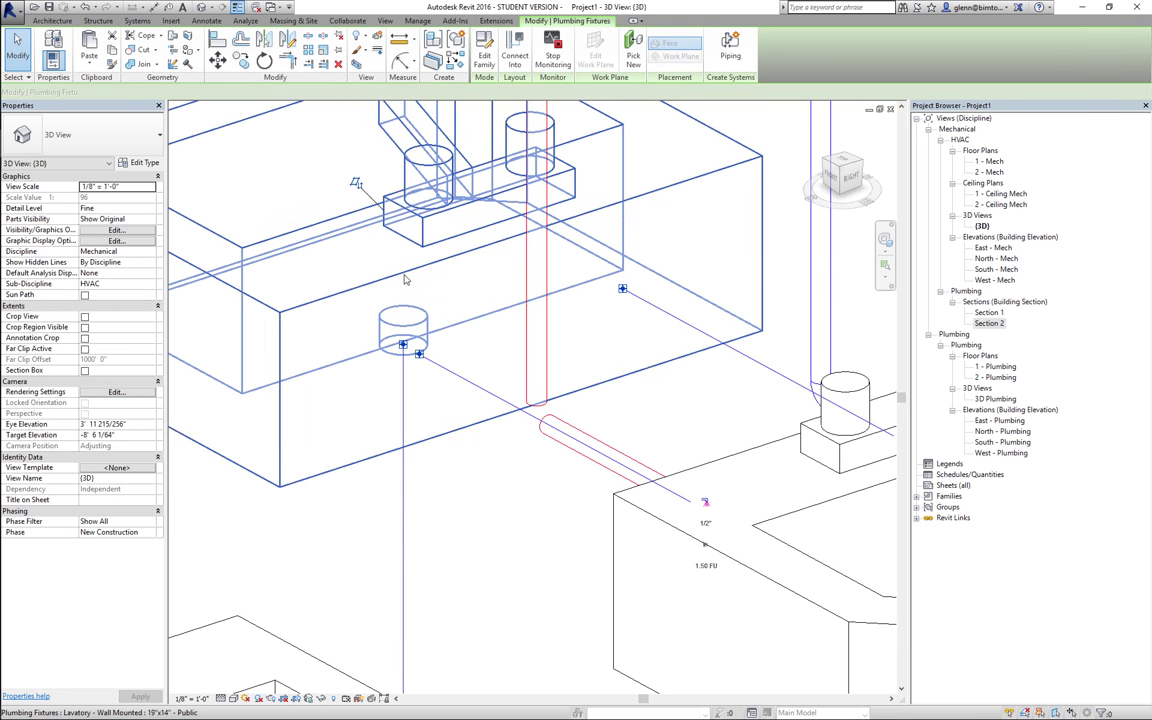
{"action": "left_click", "coordinate": [514, 53]}
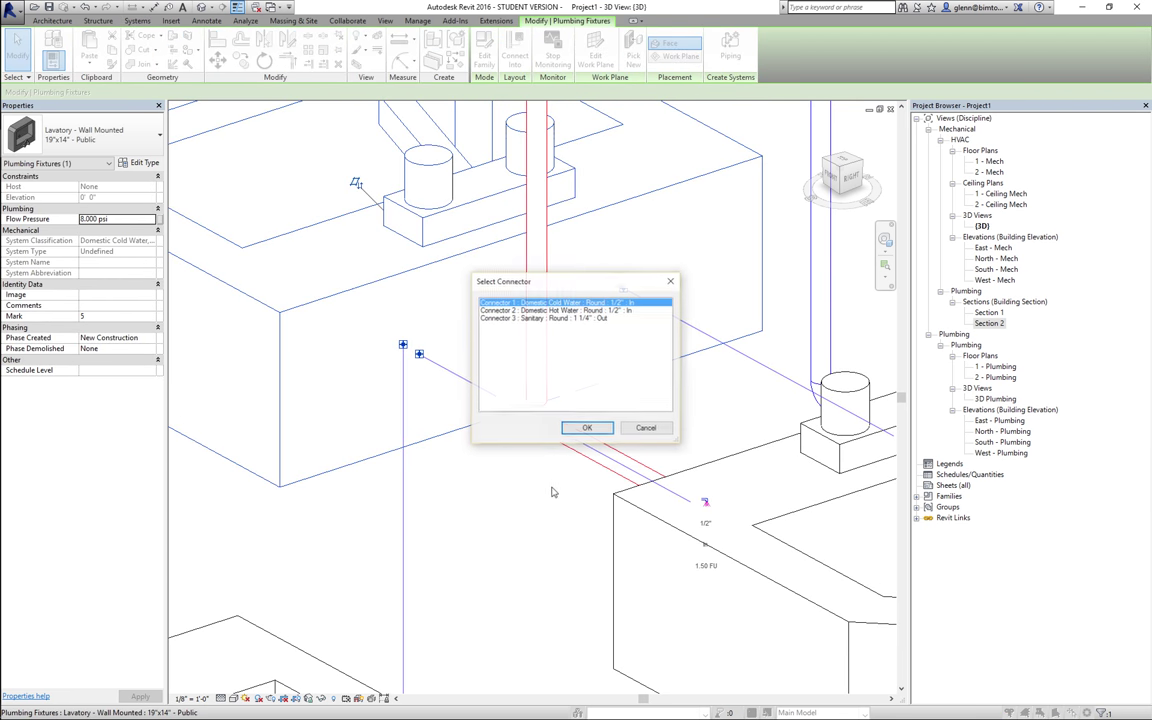
{"action": "left_click", "coordinate": [587, 428]}
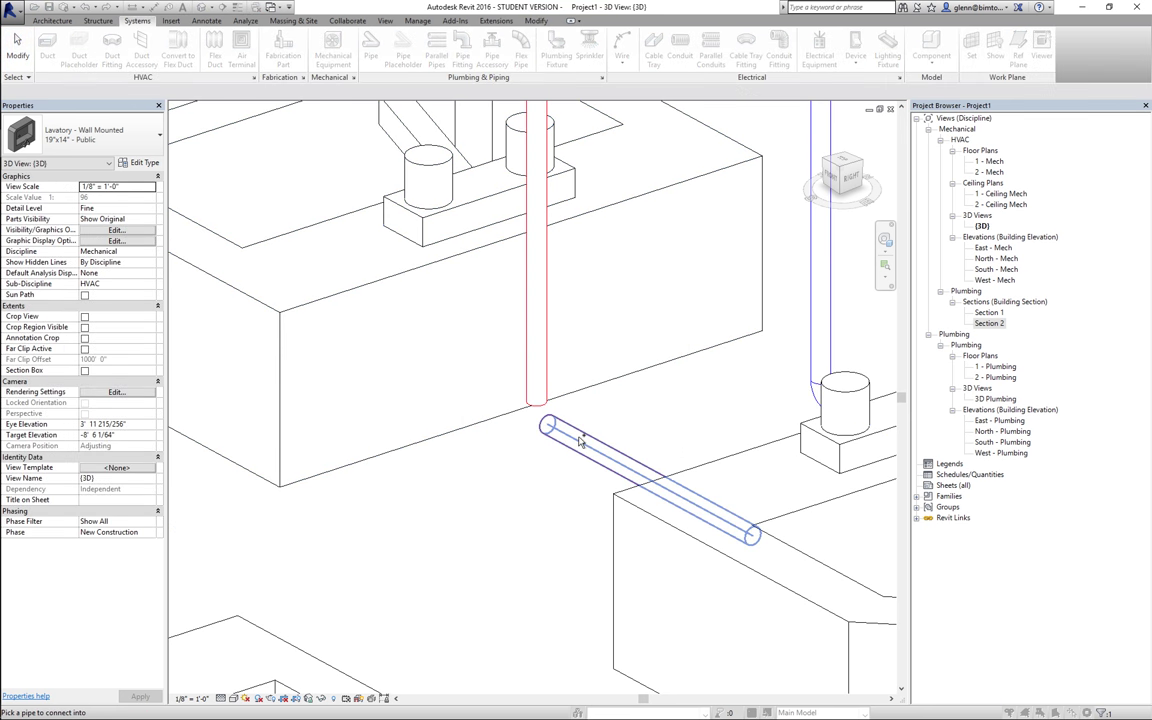
{"action": "left_click", "coordinate": [580, 441]}
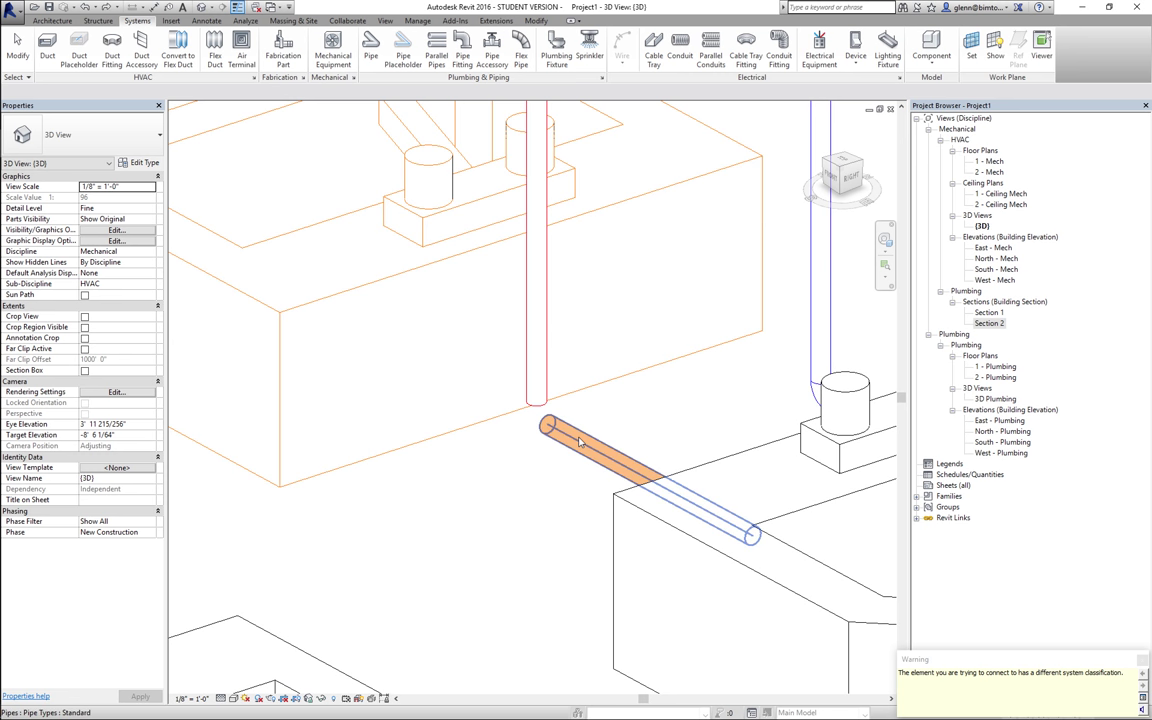
Use Connect Into to join the rear lavatory's 1/2" domestic hot-water inlet to the vertical hot-water pipe between the farther lavatory pair.
{"action": "left_click", "coordinate": [477, 384]}
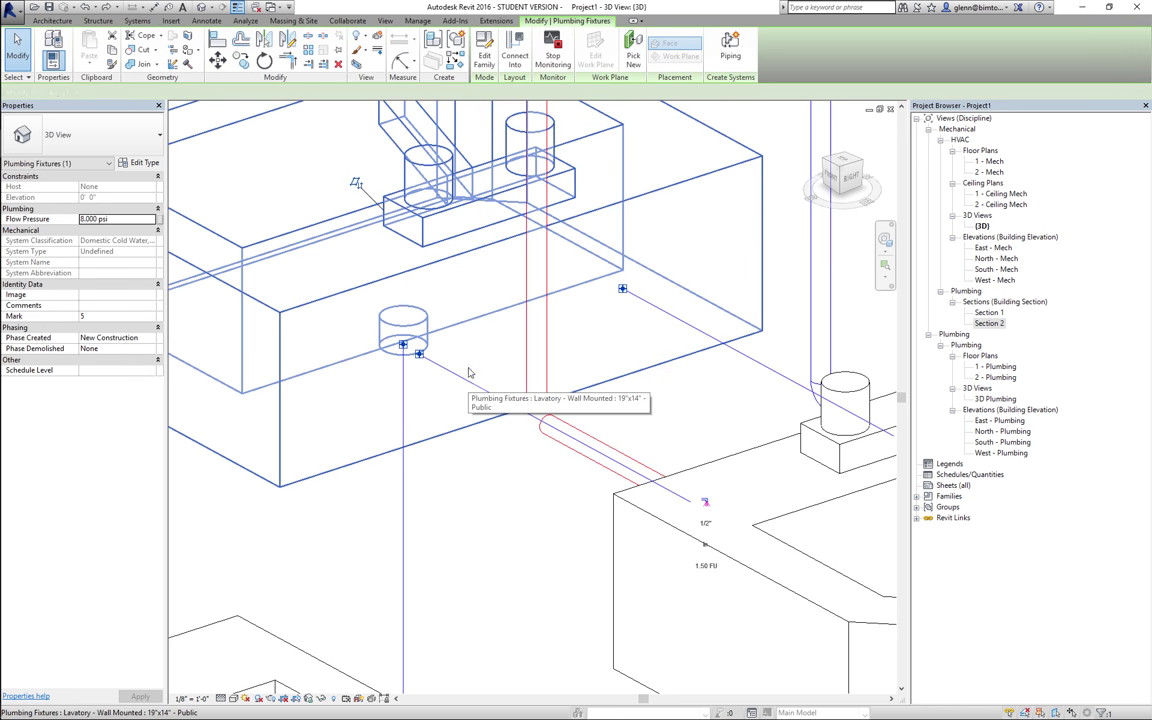
{"action": "left_click", "coordinate": [511, 46]}
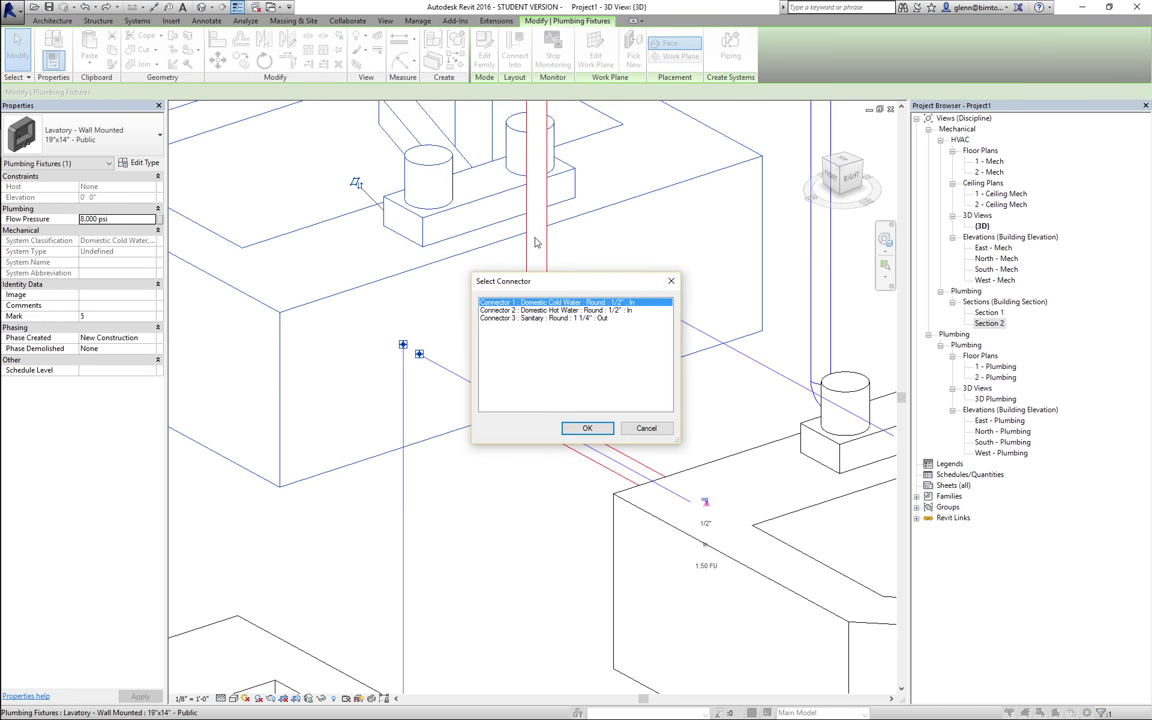
{"action": "left_click", "coordinate": [567, 318]}
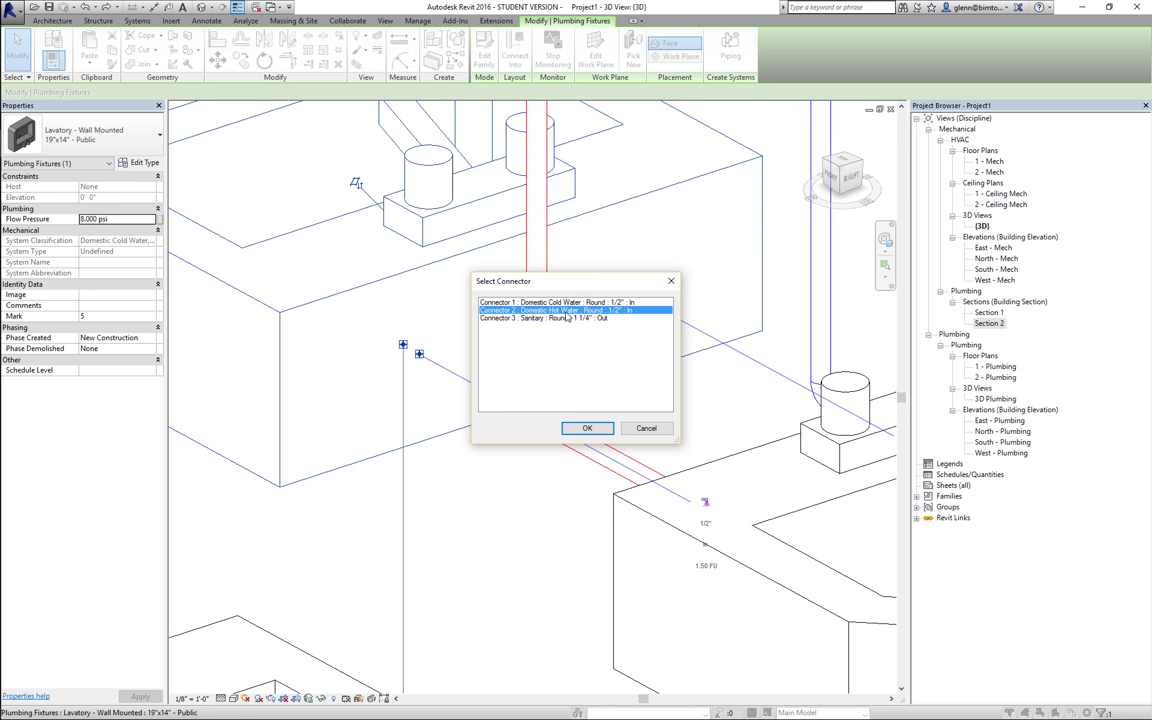
{"action": "left_click", "coordinate": [587, 428]}
{"action": "left_click", "coordinate": [540, 302]}
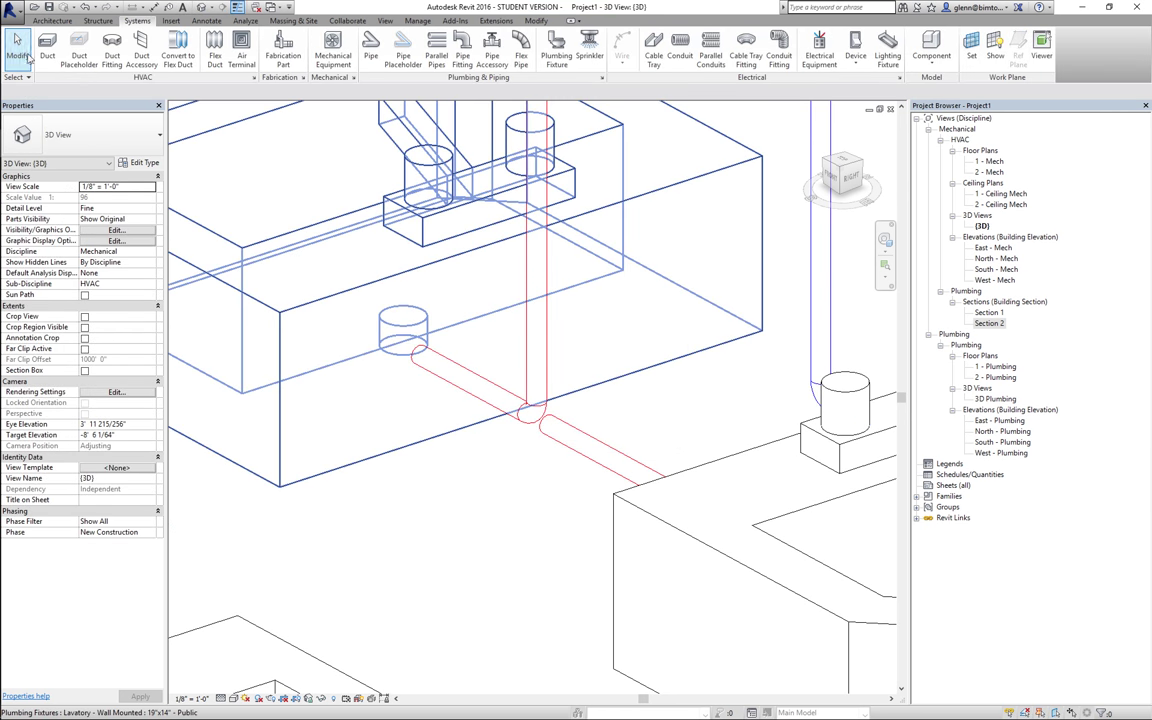
Convert the new hot-water elbow at the foot of the farther vertical pipe into a tee facing the front lavatory's branch.
{"action": "left_click", "coordinate": [530, 420]}
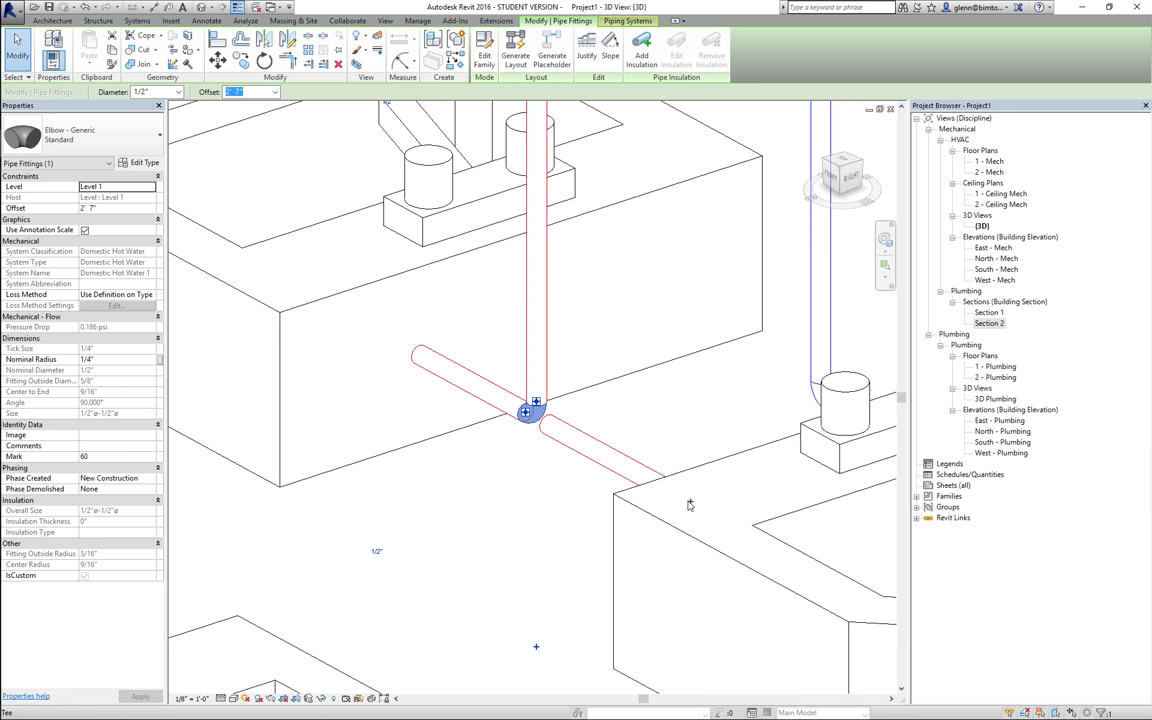
{"action": "key", "text": "Escape"}
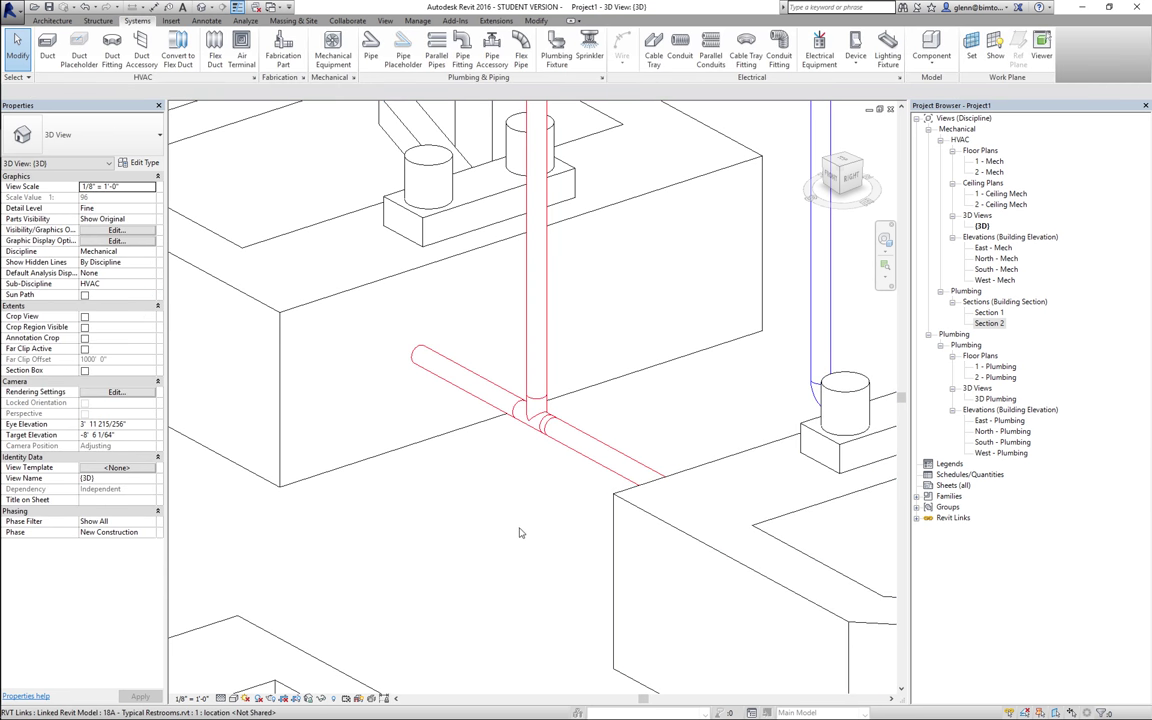
{"action": "left_click", "coordinate": [519, 532]}
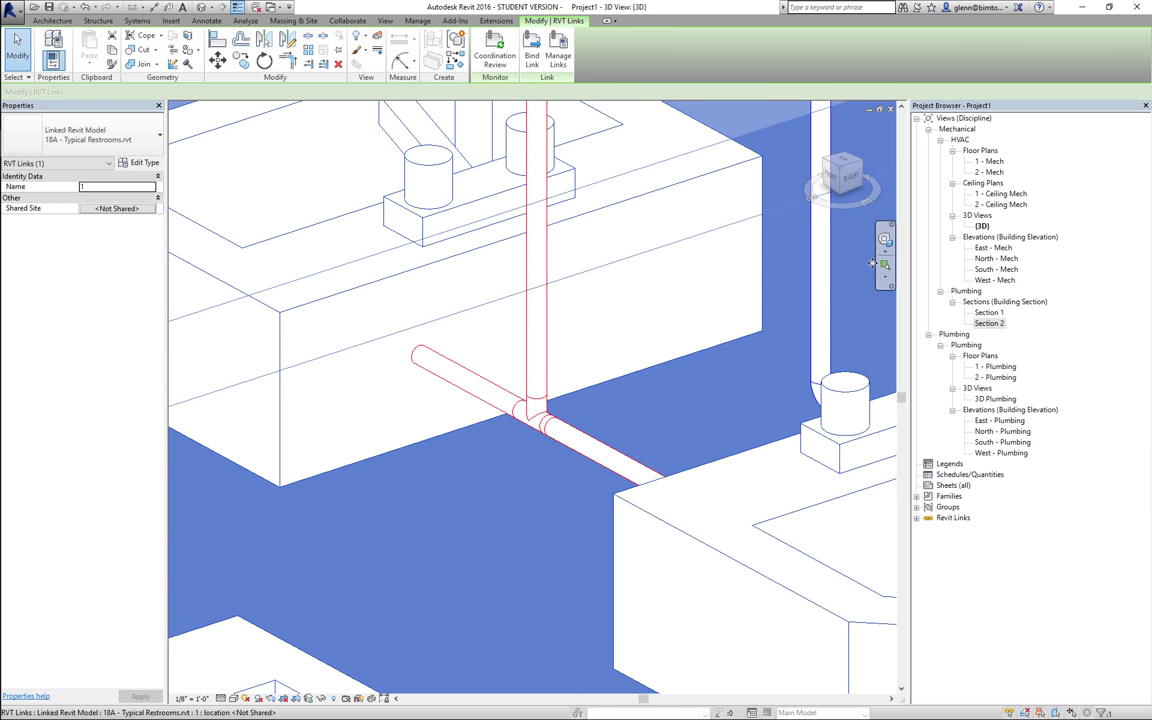
Pull the front lavatory's hot-water branch pipe back from the tee and snap its end onto the tee's open connector.
{"action": "left_click", "coordinate": [886, 268]}
{"action": "left_click", "coordinate": [481, 373]}
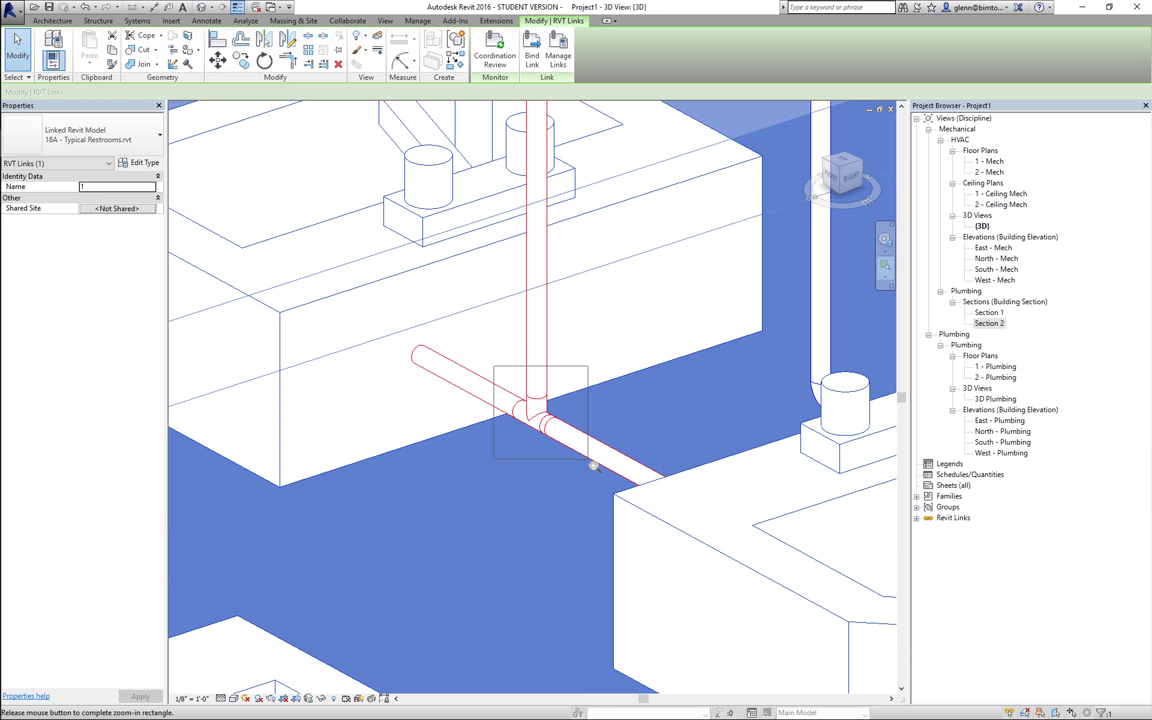
{"action": "left_click", "coordinate": [589, 465]}
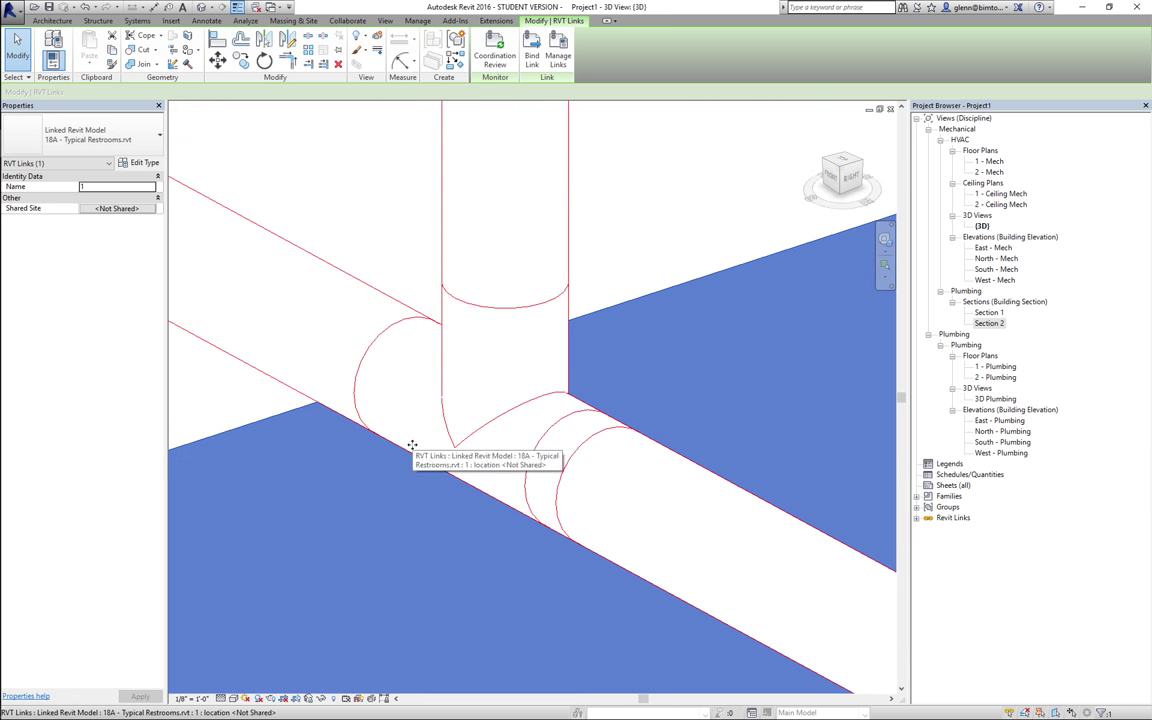
{"action": "left_click", "coordinate": [17, 48]}
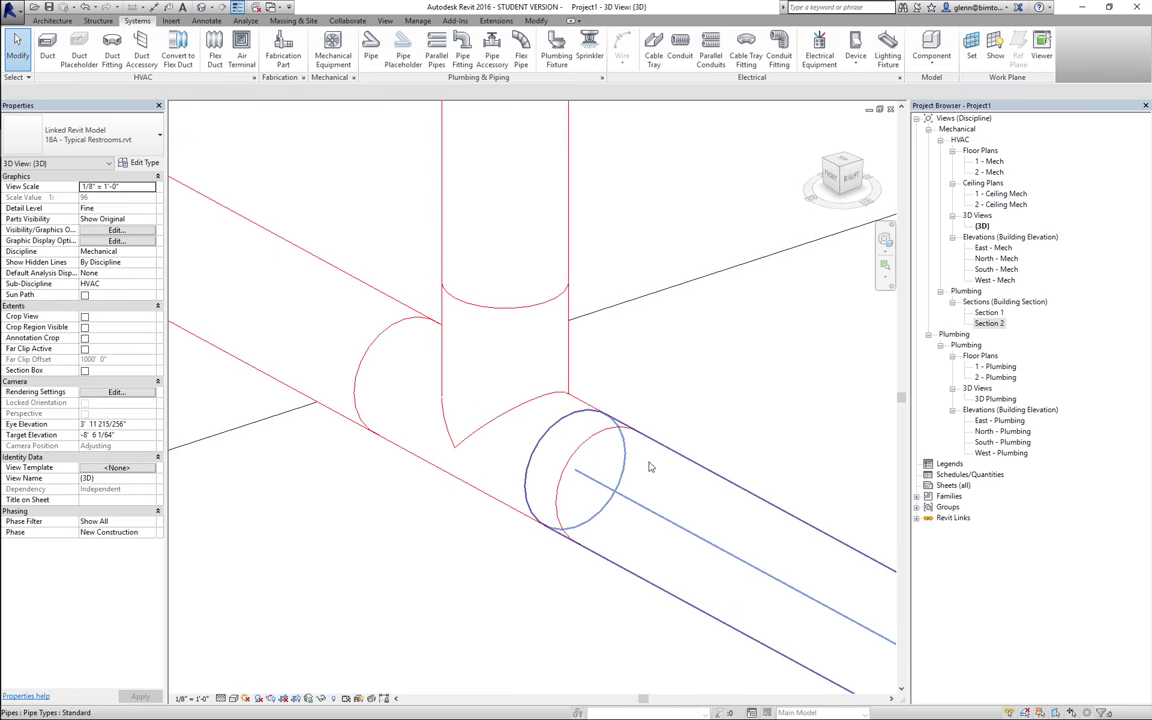
{"action": "left_click", "coordinate": [589, 470]}
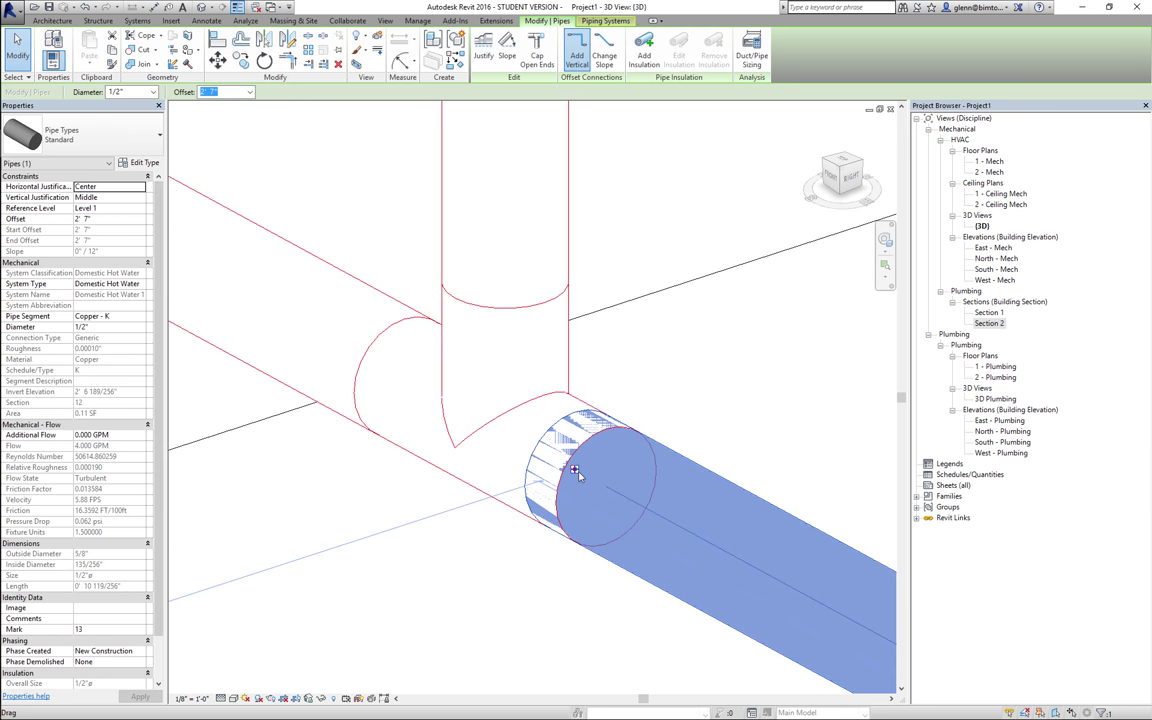
{"action": "left_click_drag", "start_coordinate": [584, 470], "coordinate": [596, 482]}
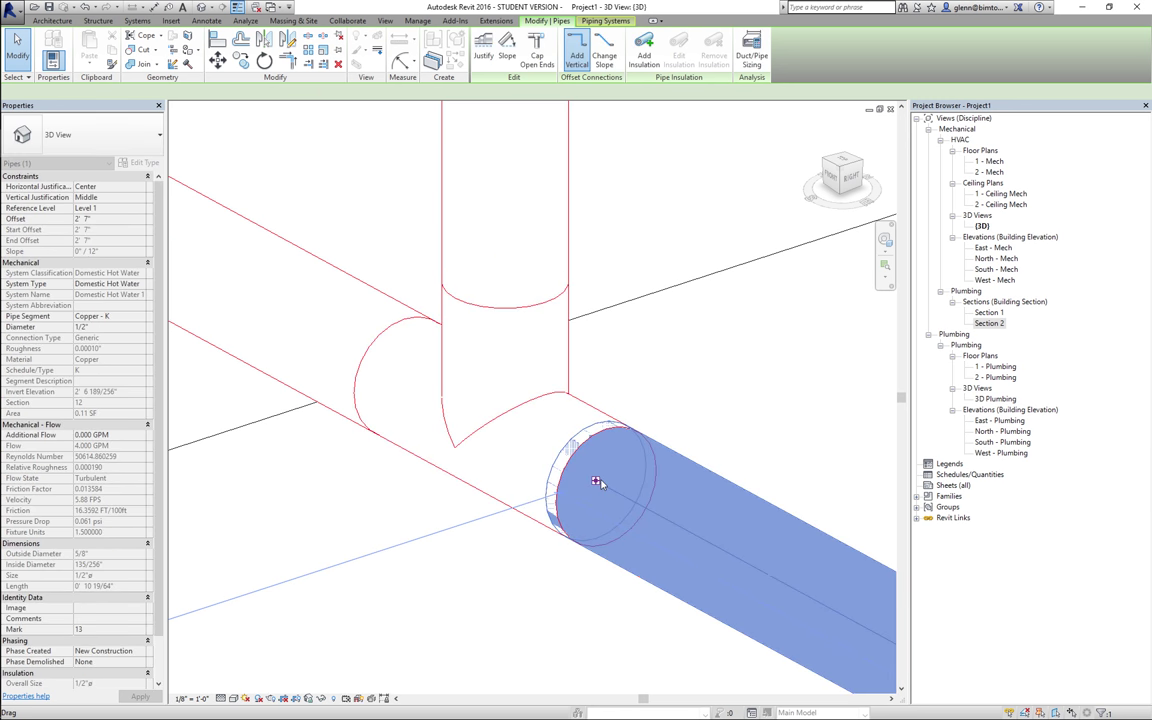
{"action": "key", "text": "Escape"}
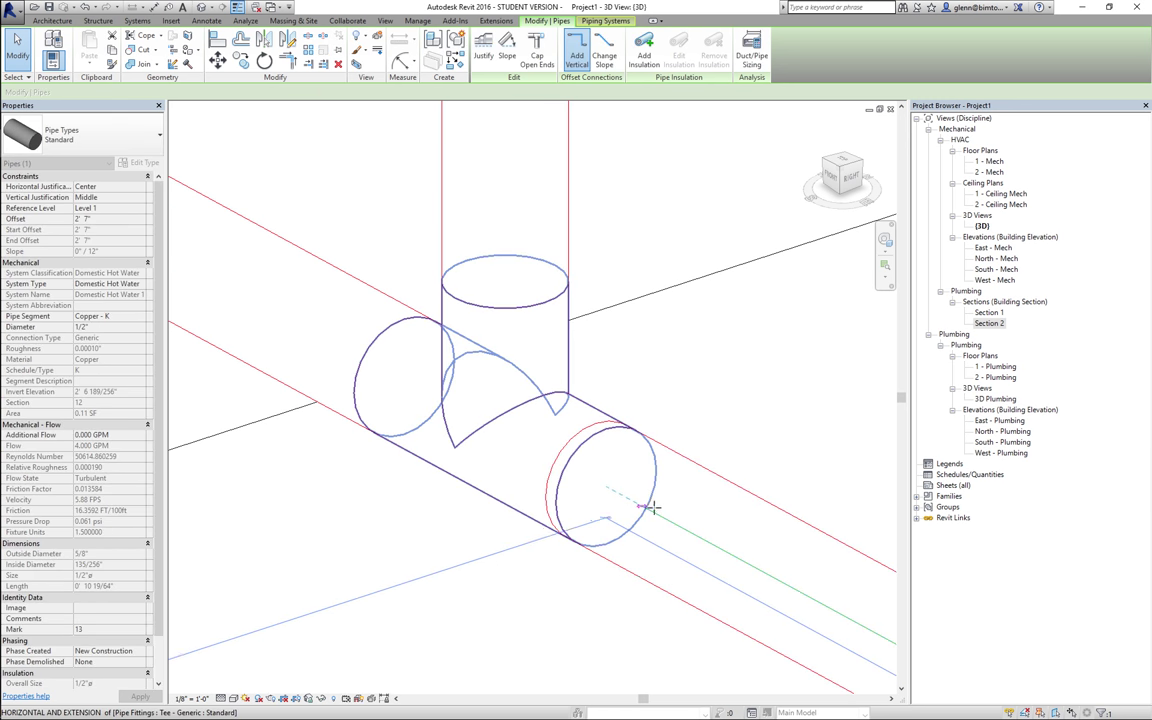
{"action": "left_click", "coordinate": [656, 512]}
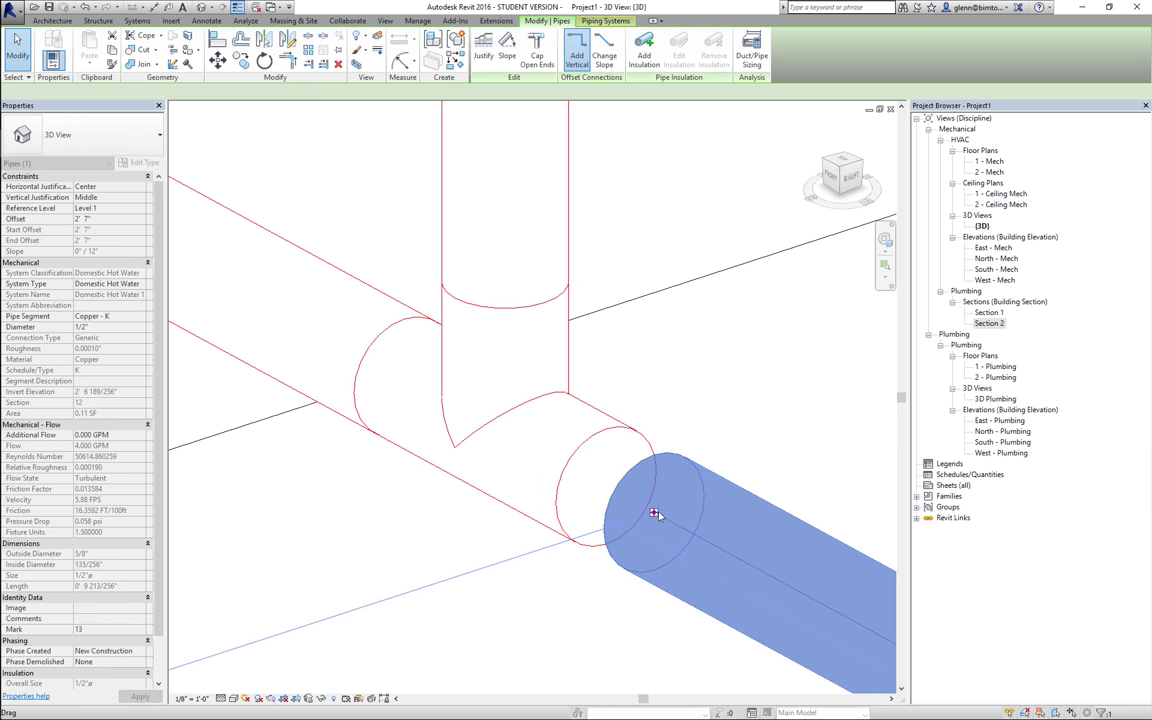
{"action": "key", "text": "Escape"}
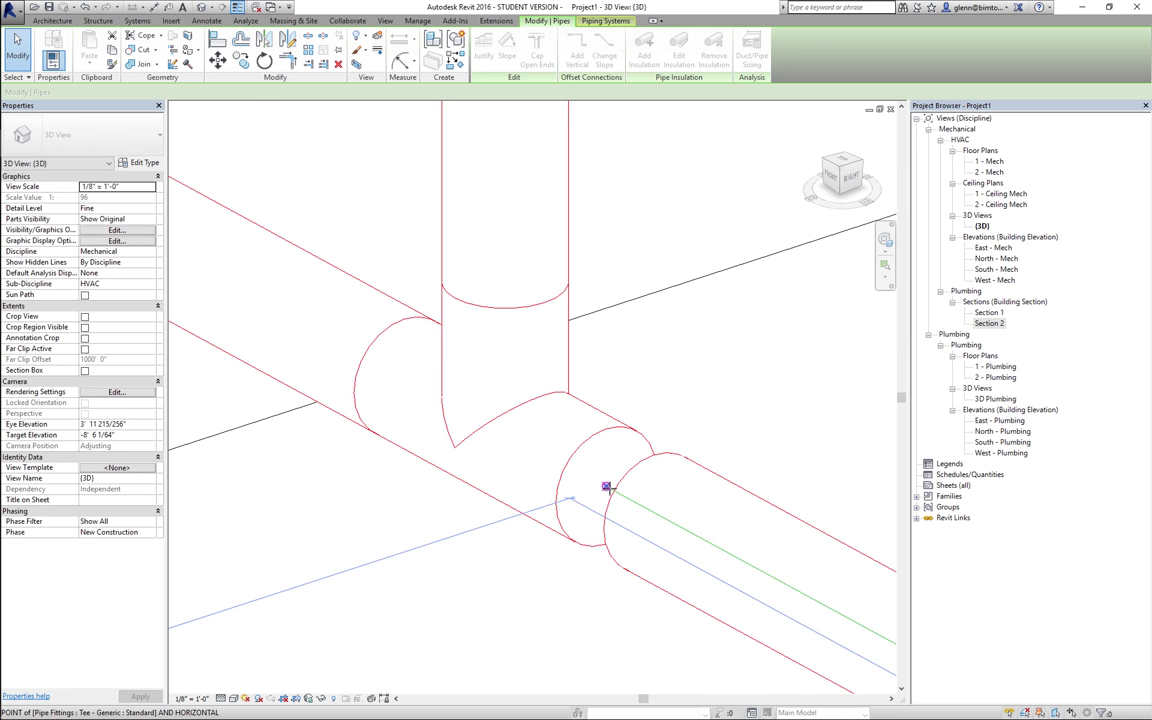
{"action": "left_click", "coordinate": [606, 487]}
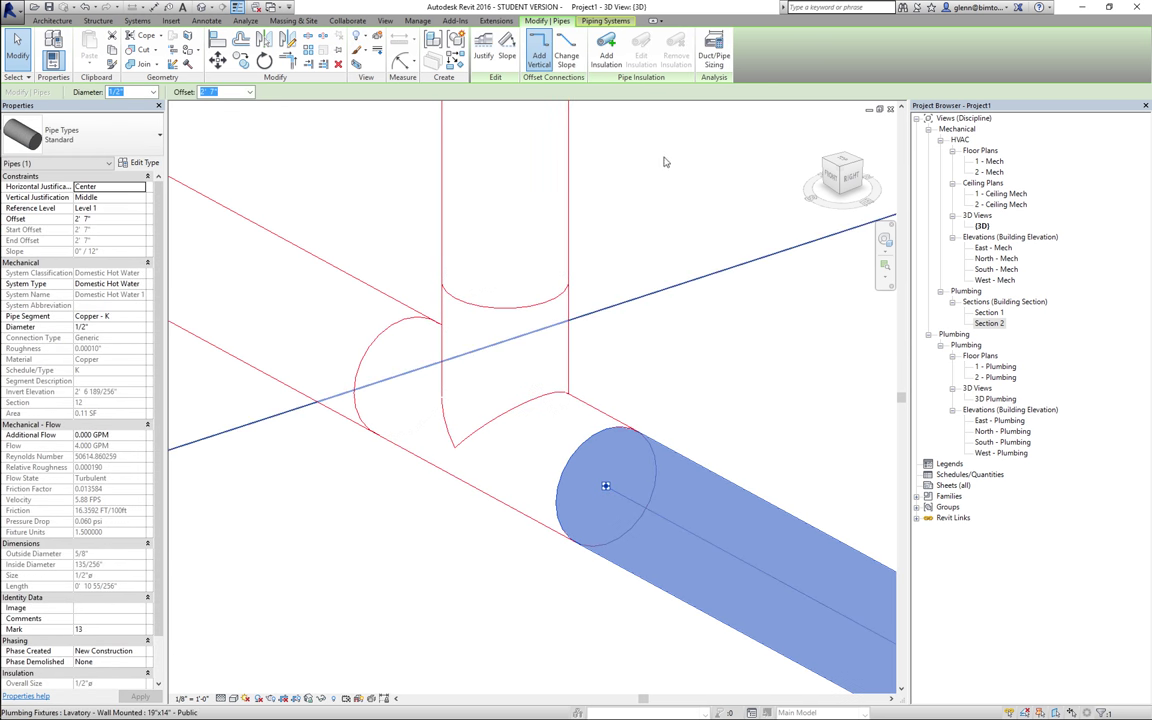
{"action": "left_click", "coordinate": [600, 160]}
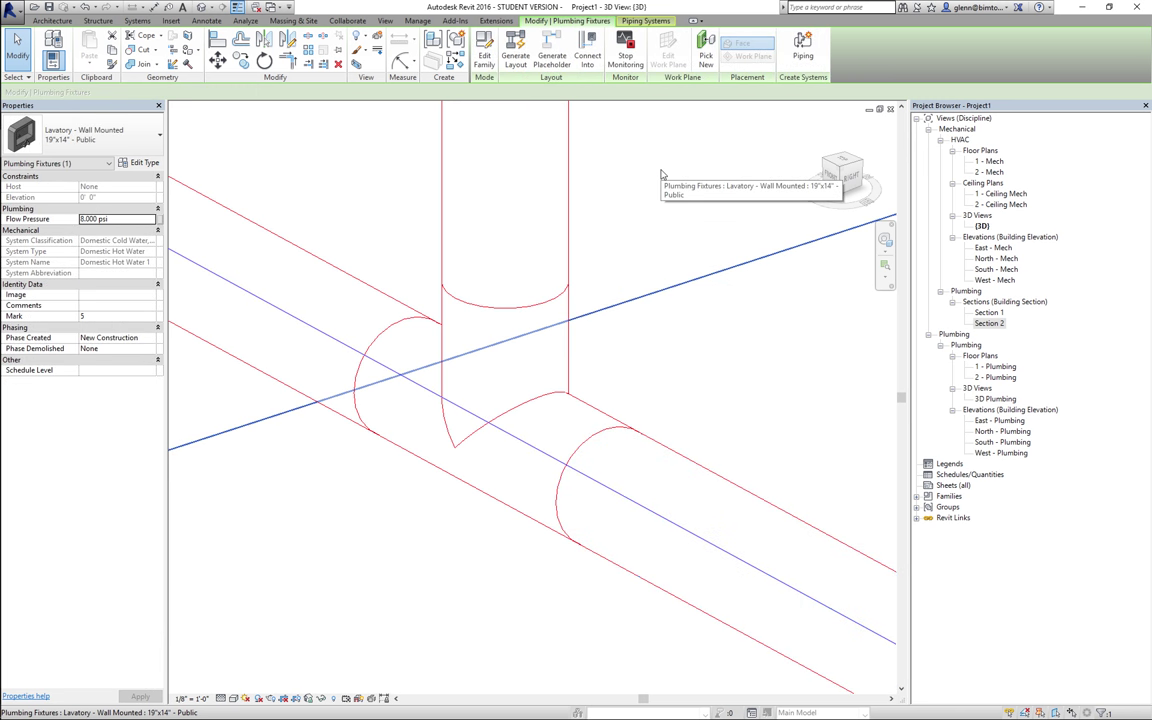
Use Connect Into to join the front water closet's 1" domestic cold-water inlet to the cold-water pipe at the row's far end.
{"action": "scroll", "coordinate": [660, 175], "scroll_direction": "down", "scroll_amount": 3}
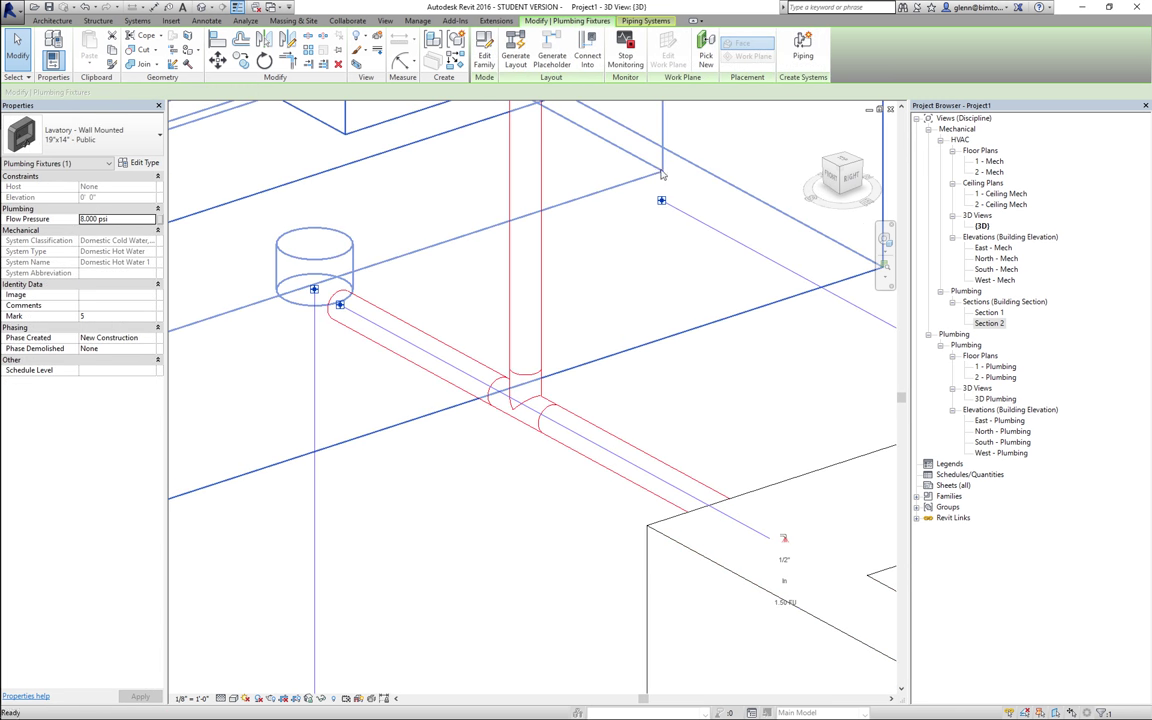
{"action": "scroll", "coordinate": [660, 175], "scroll_direction": "down", "scroll_amount": 3}
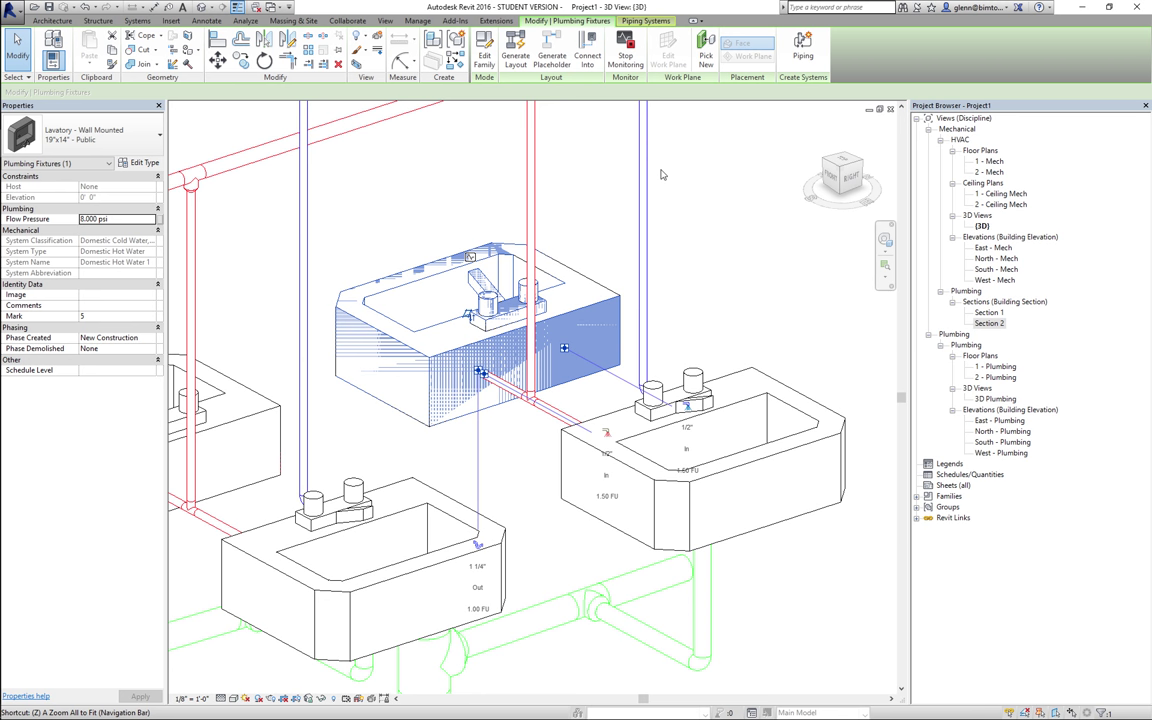
{"action": "key", "text": "a"}
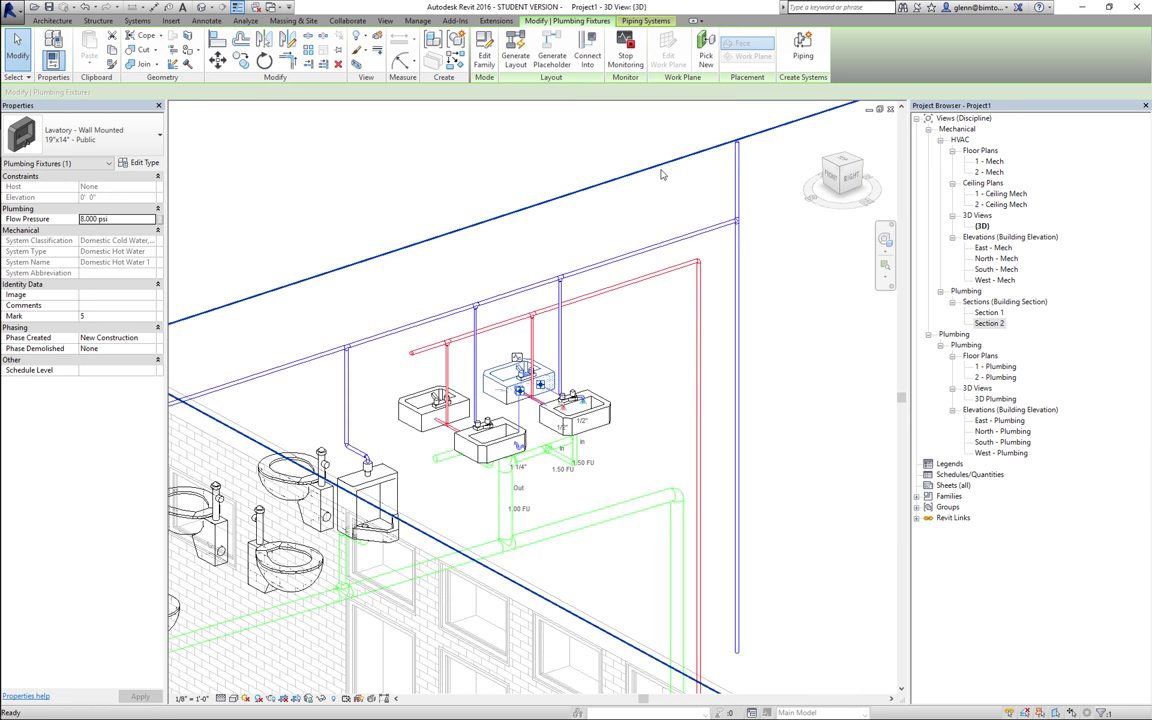
{"action": "left_click", "coordinate": [885, 266]}
{"action": "left_click_drag", "start_coordinate": [242, 390], "coordinate": [356, 523]}
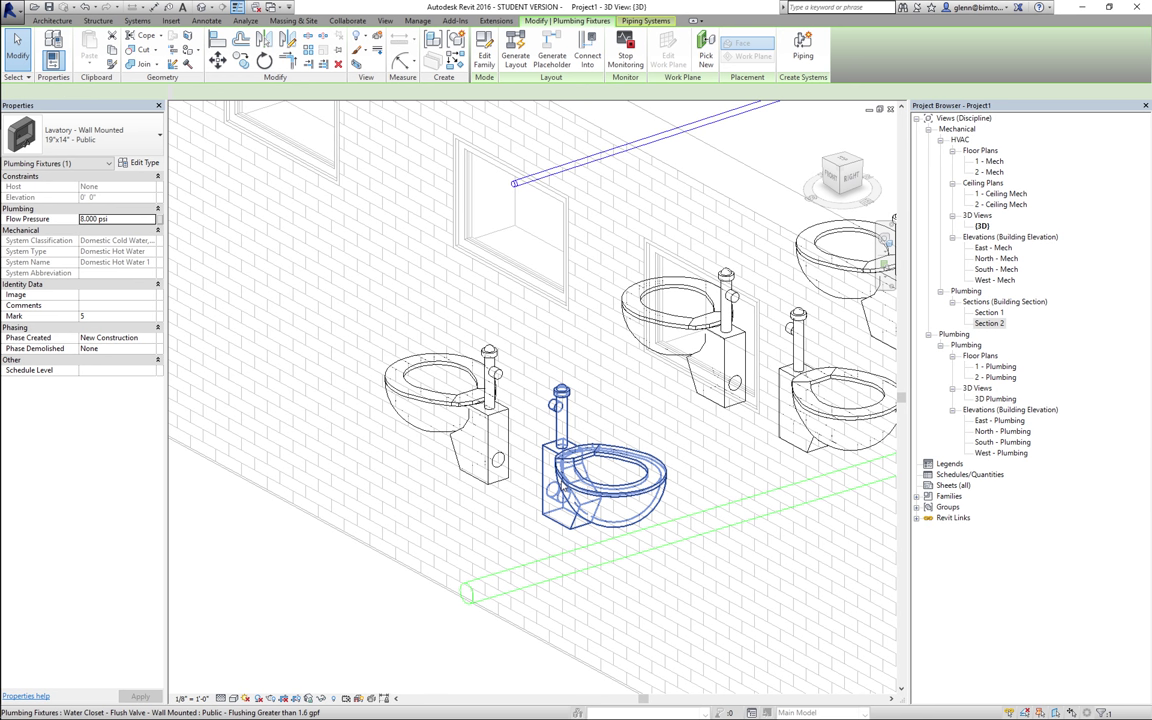
{"action": "left_click", "coordinate": [572, 440]}
{"action": "left_click", "coordinate": [515, 45]}
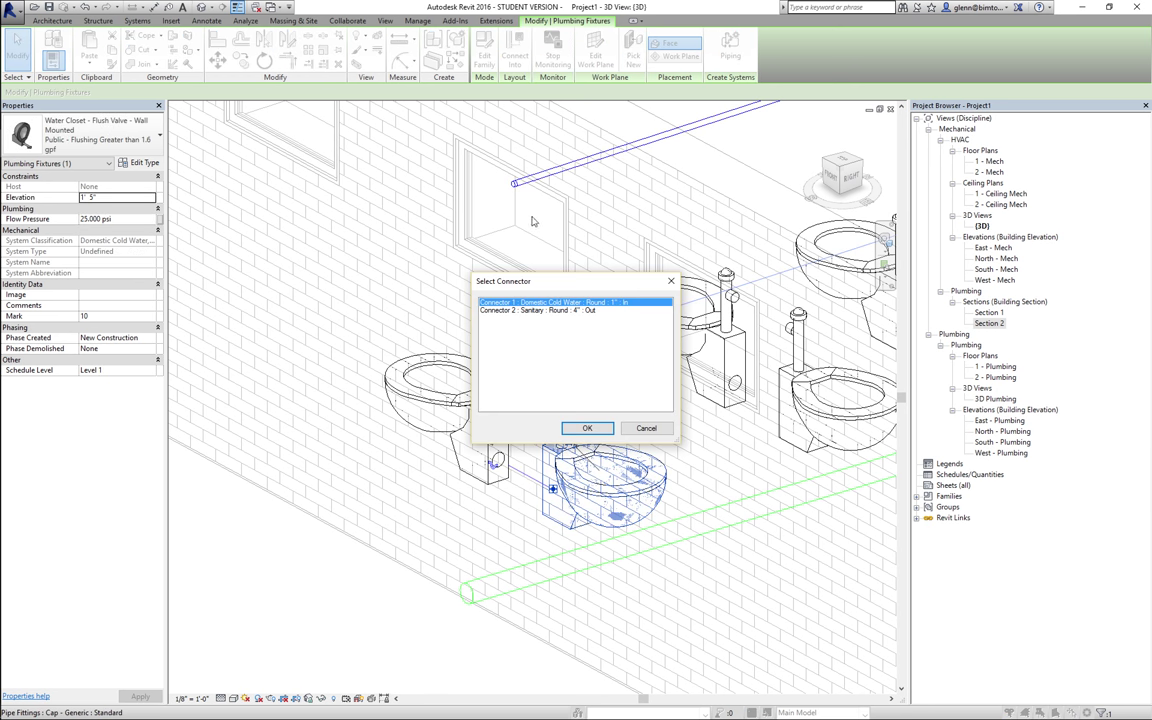
{"action": "left_click", "coordinate": [587, 428]}
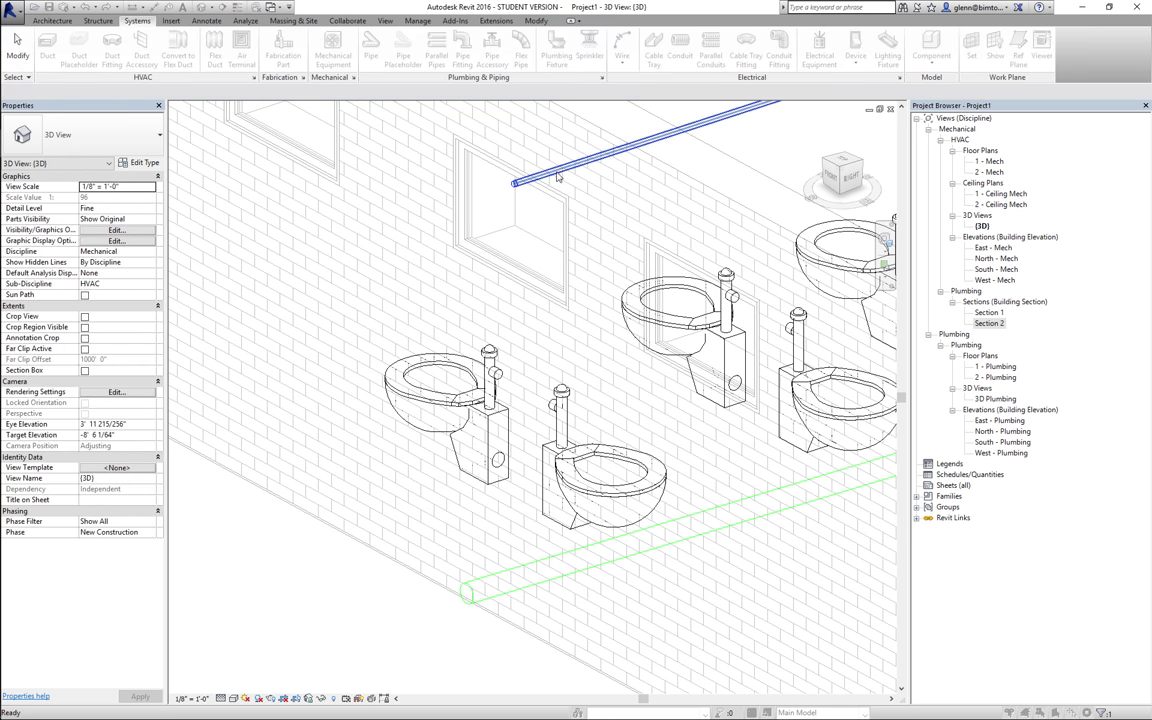
Connect the same front water closet's 4" sanitary outlet into the sanitary main below it.
{"action": "left_click", "coordinate": [594, 511]}
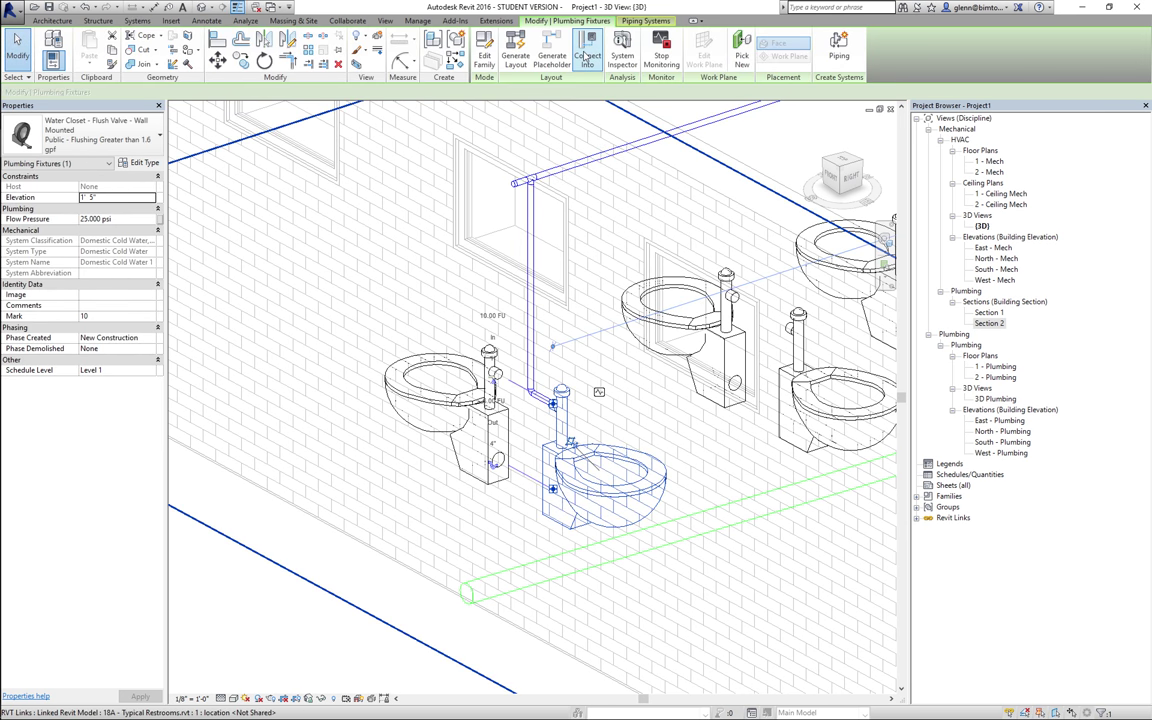
{"action": "left_click", "coordinate": [529, 44]}
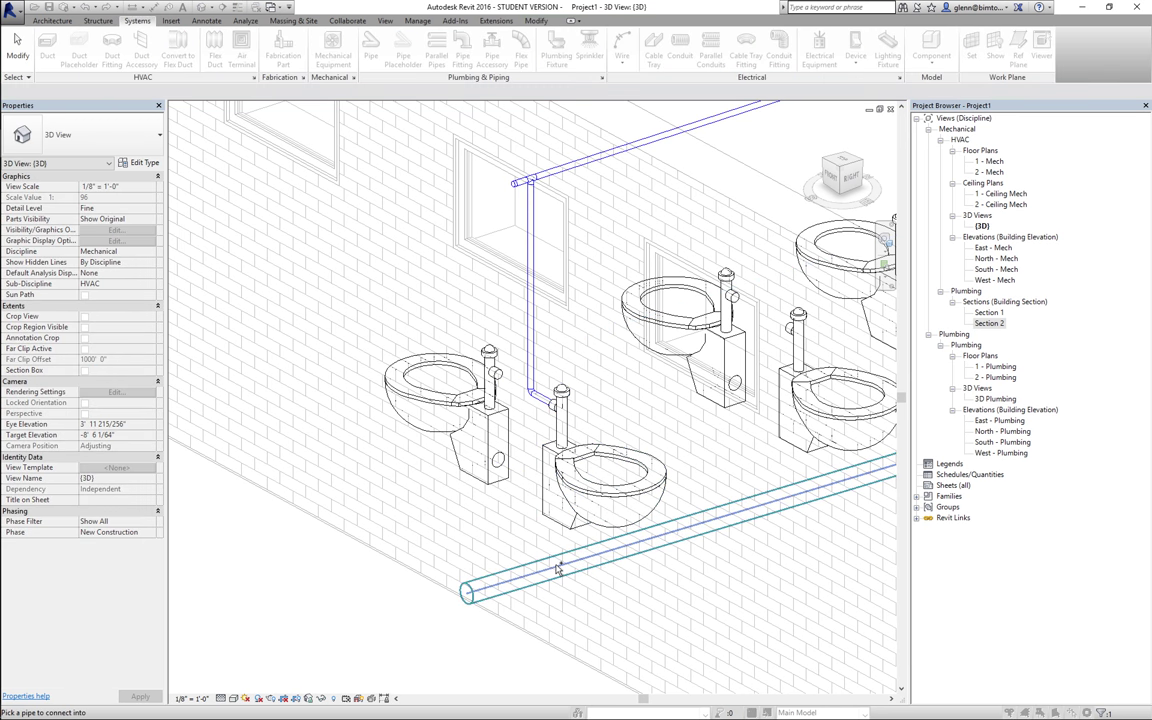
{"action": "left_click", "coordinate": [557, 568]}
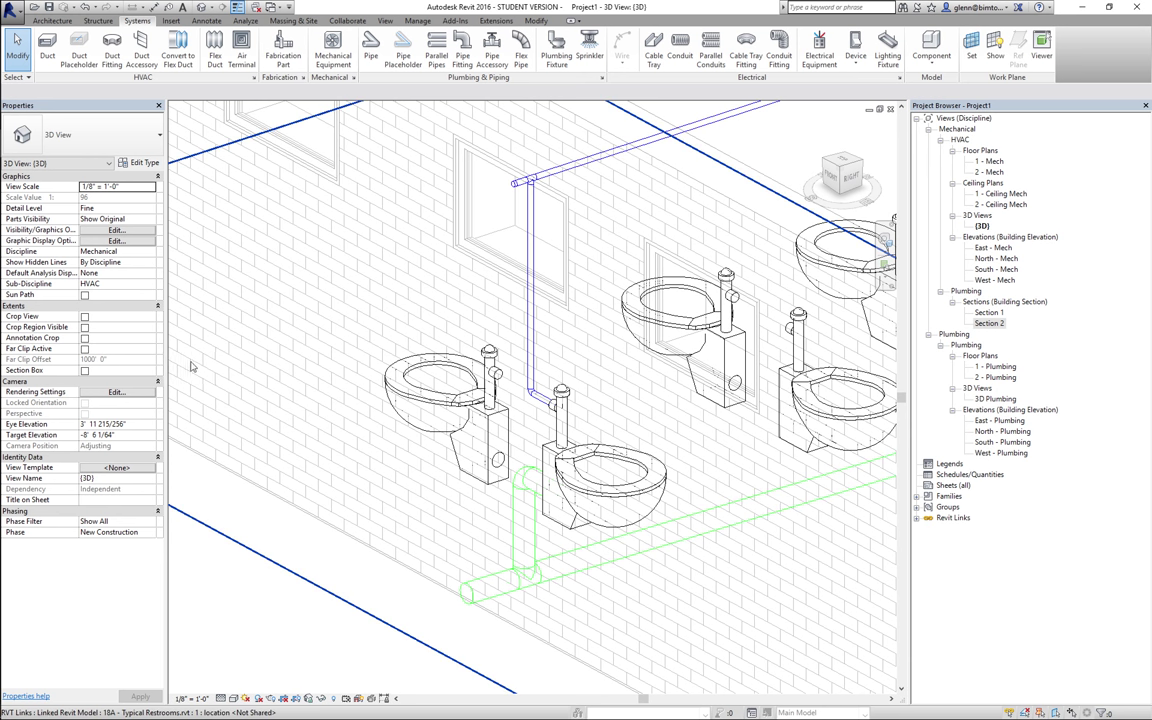
Delete the elbow at the top of the sanitary riser between the end pair of water closets.
{"action": "left_click", "coordinate": [18, 52]}
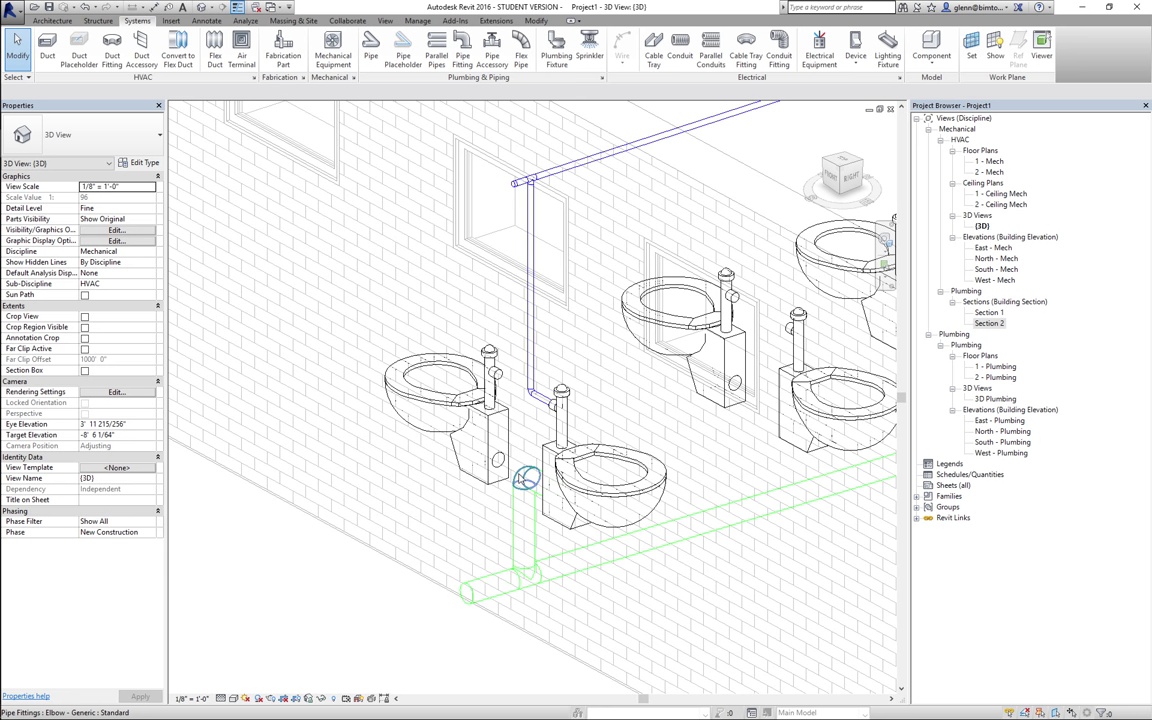
{"action": "left_click", "coordinate": [527, 478]}
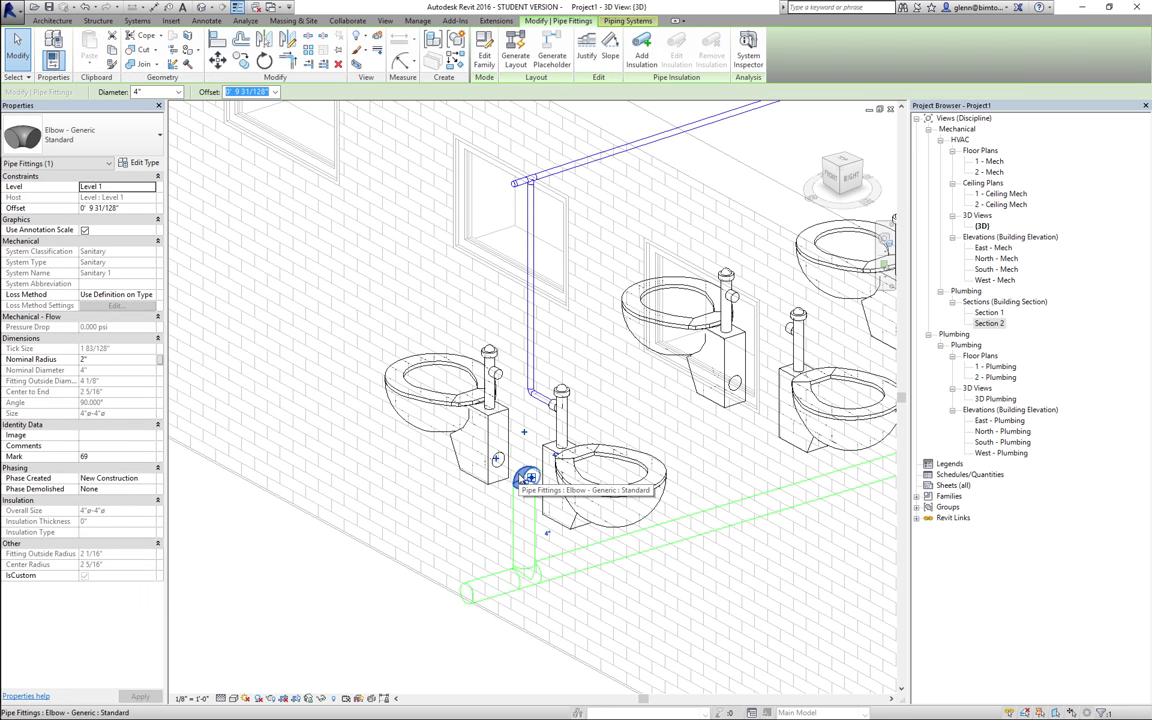
{"action": "key", "text": "Escape"}
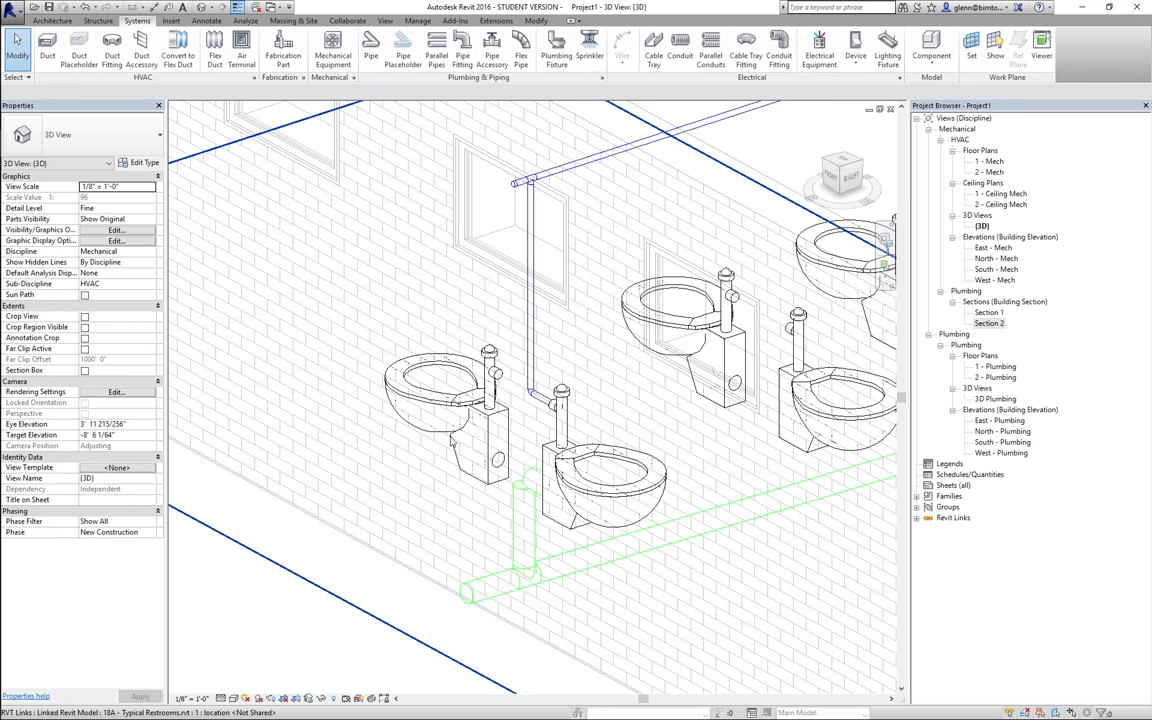
Use Connect Into to join the rear water closet's 4" sanitary outlet to the vertical sanitary pipe between the end pair.
{"action": "left_click", "coordinate": [455, 432]}
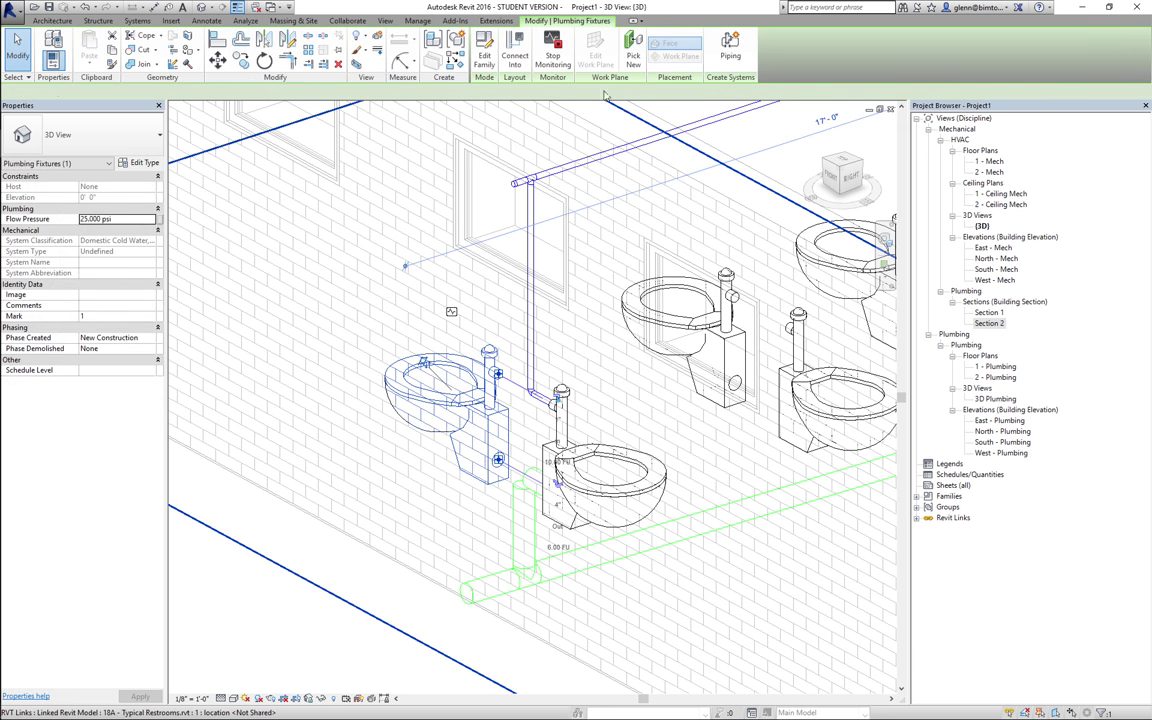
{"action": "left_click", "coordinate": [515, 48]}
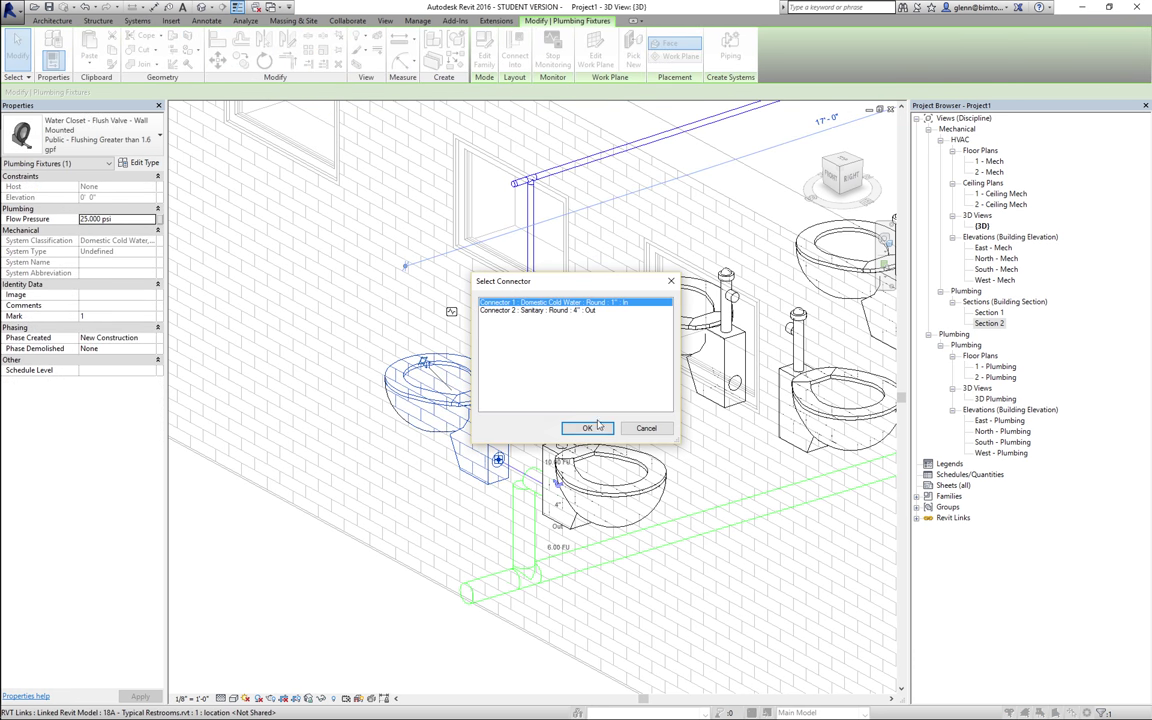
{"action": "left_click", "coordinate": [562, 311]}
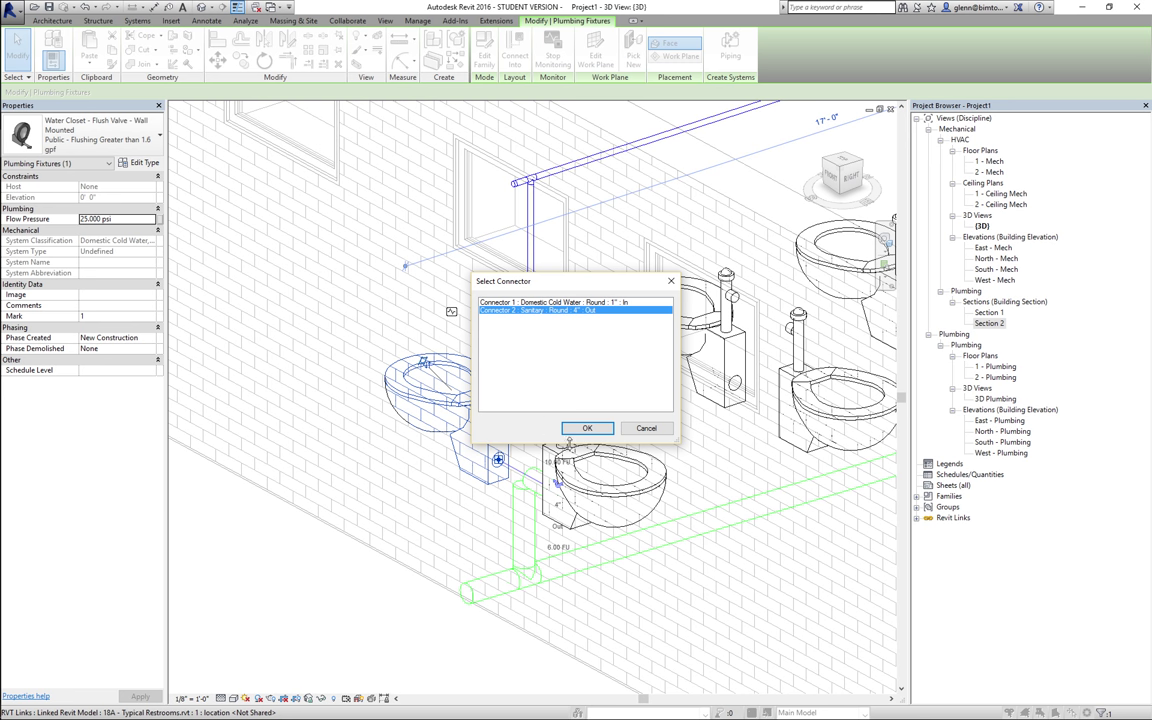
{"action": "left_click", "coordinate": [587, 428]}
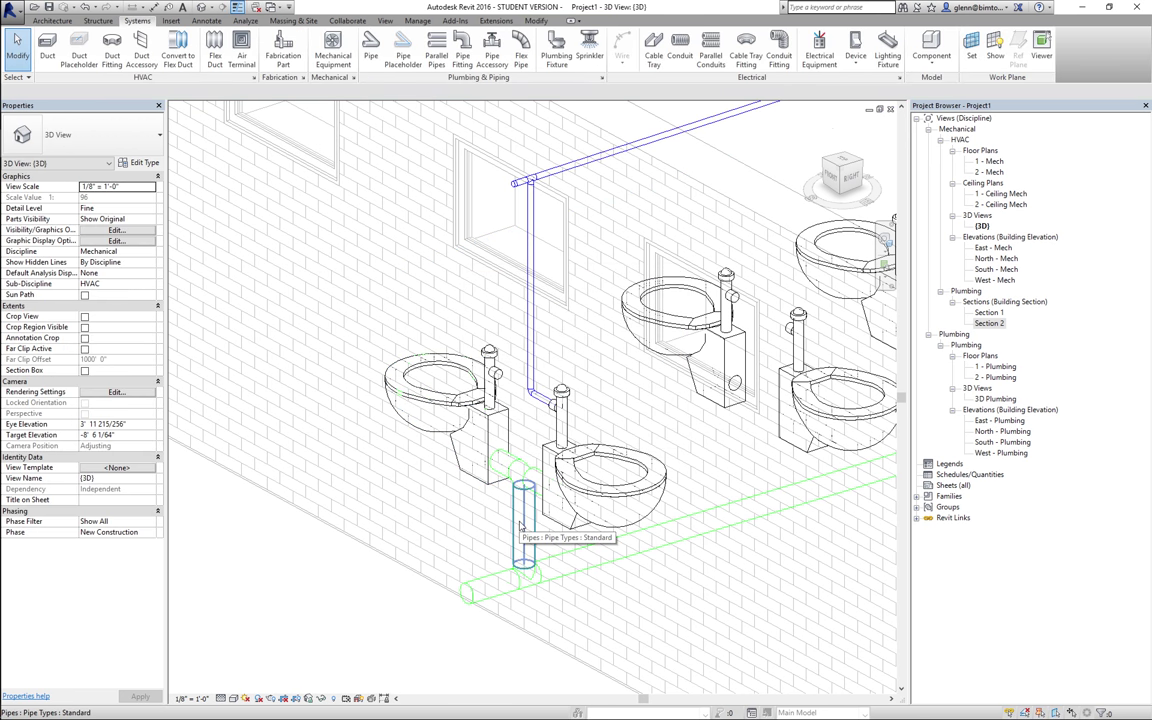
Convert the new sanitary elbow at the top of the riser into a tee facing the front water closet's branch.
{"action": "left_click", "coordinate": [886, 265]}
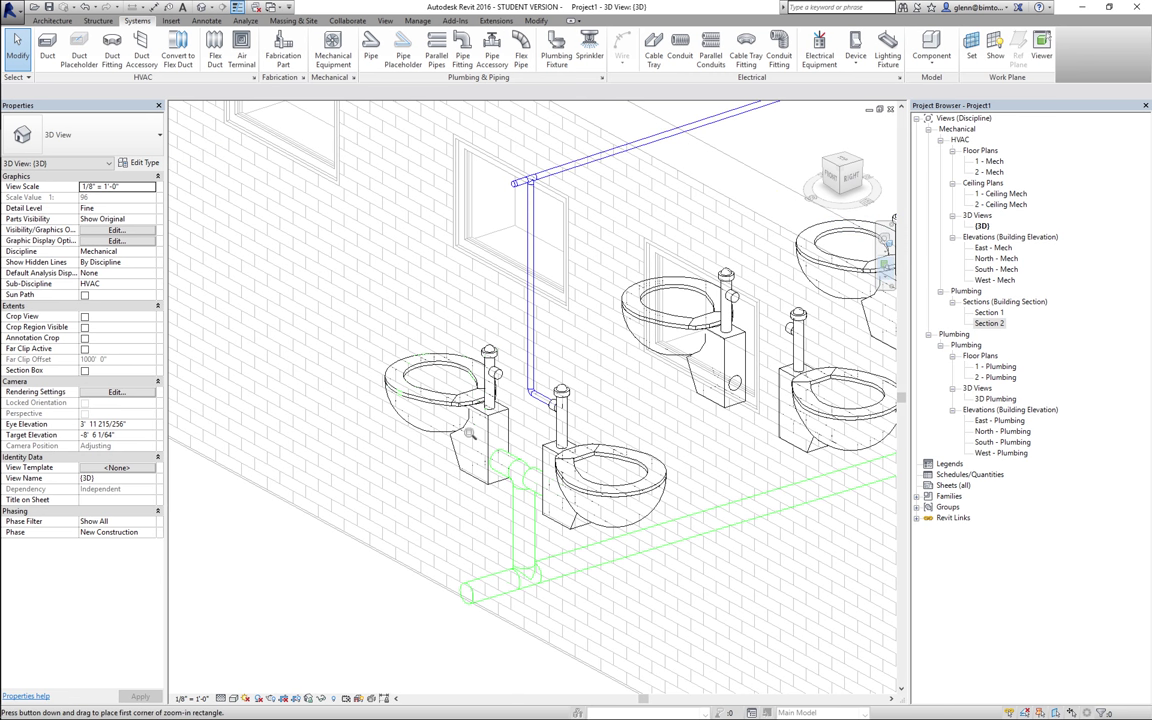
{"action": "left_click_drag", "start_coordinate": [417, 384], "coordinate": [590, 524]}
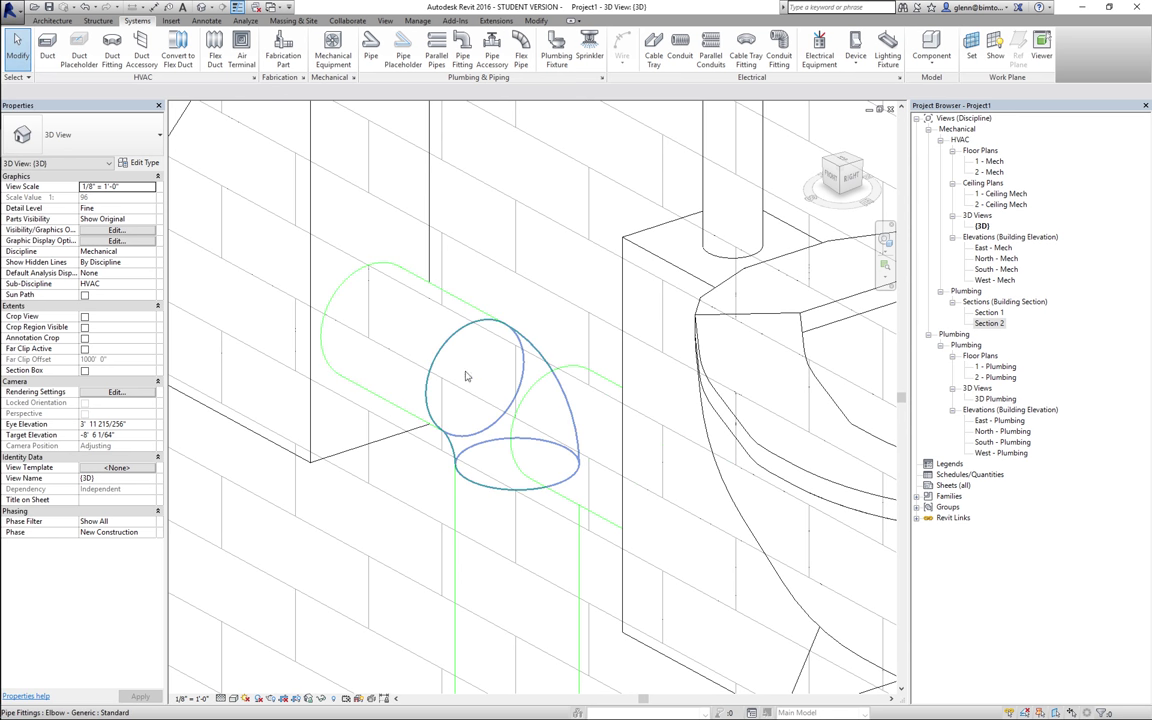
{"action": "left_click", "coordinate": [481, 382]}
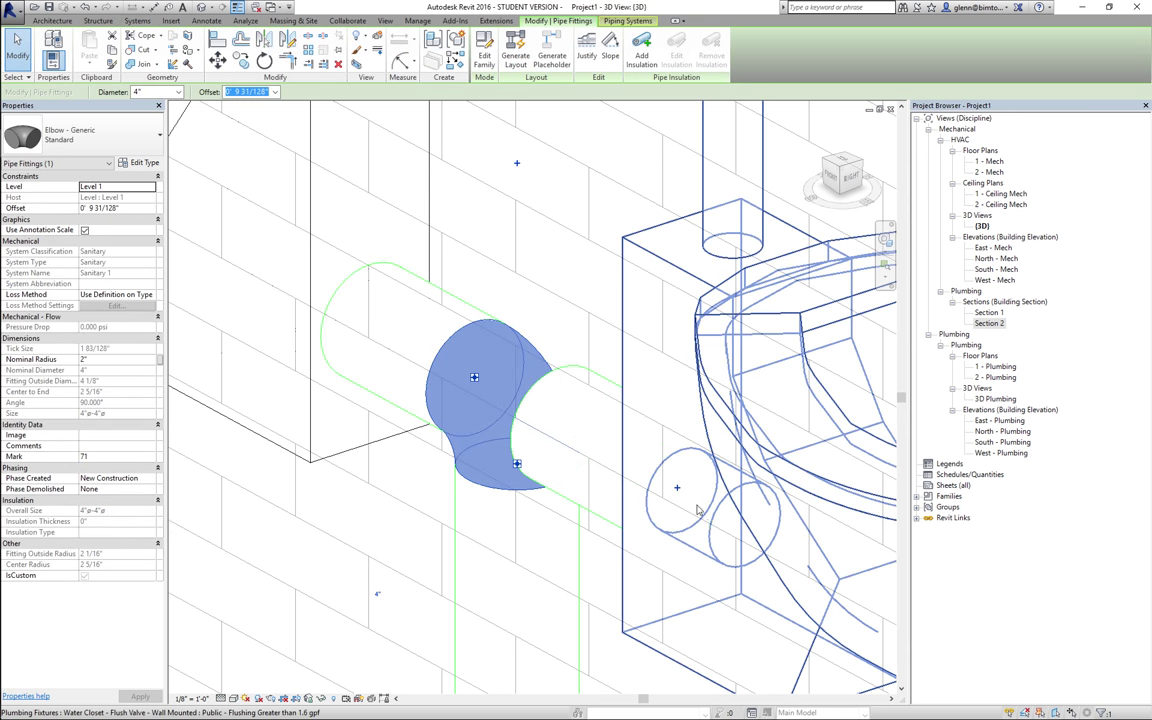
{"action": "key", "text": "Delete"}
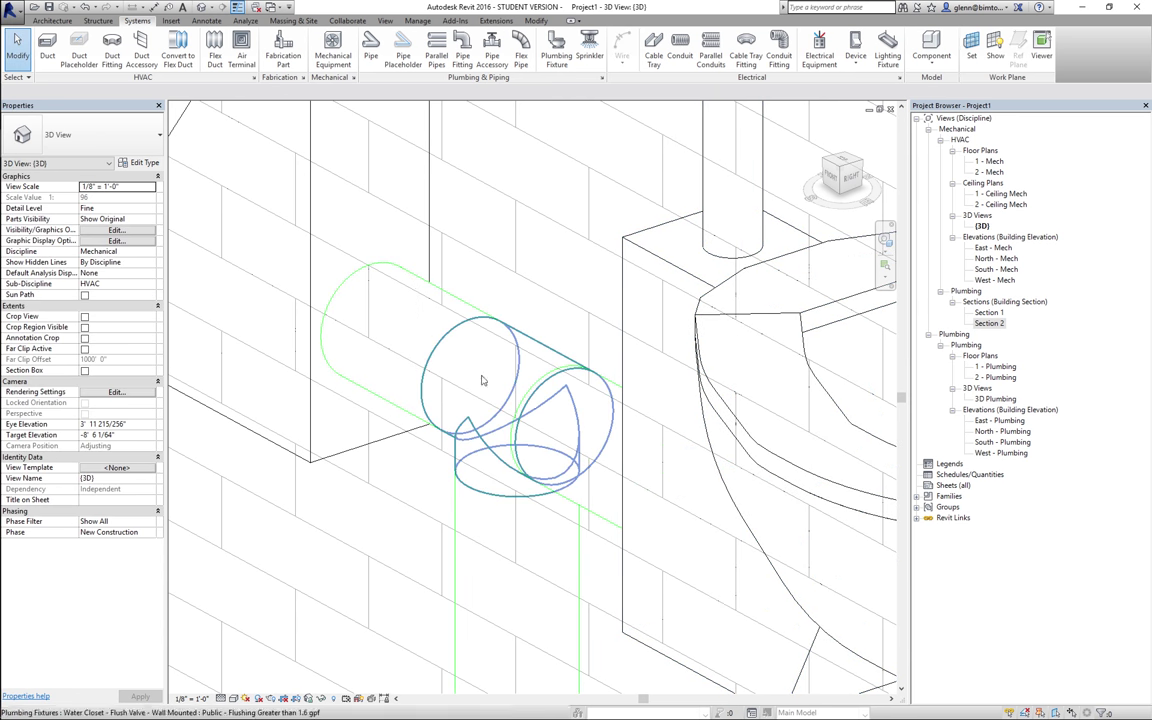
Join the front water closet's 4" sanitary branch pipe to the open connector of the new tee.
{"action": "mouse_move", "coordinate": [483, 381]}
{"action": "left_mouse_down"}
{"action": "mouse_move", "coordinate": [584, 436]}
{"action": "mouse_move", "coordinate": [565, 420]}
{"action": "mouse_move", "coordinate": [585, 412]}
{"action": "mouse_move", "coordinate": [590, 440]}
{"action": "mouse_move", "coordinate": [514, 442]}
{"action": "mouse_move", "coordinate": [584, 437]}
{"action": "mouse_move", "coordinate": [518, 390]}
{"action": "mouse_move", "coordinate": [564, 427]}
{"action": "left_mouse_up"}
{"action": "left_click", "coordinate": [562, 427]}
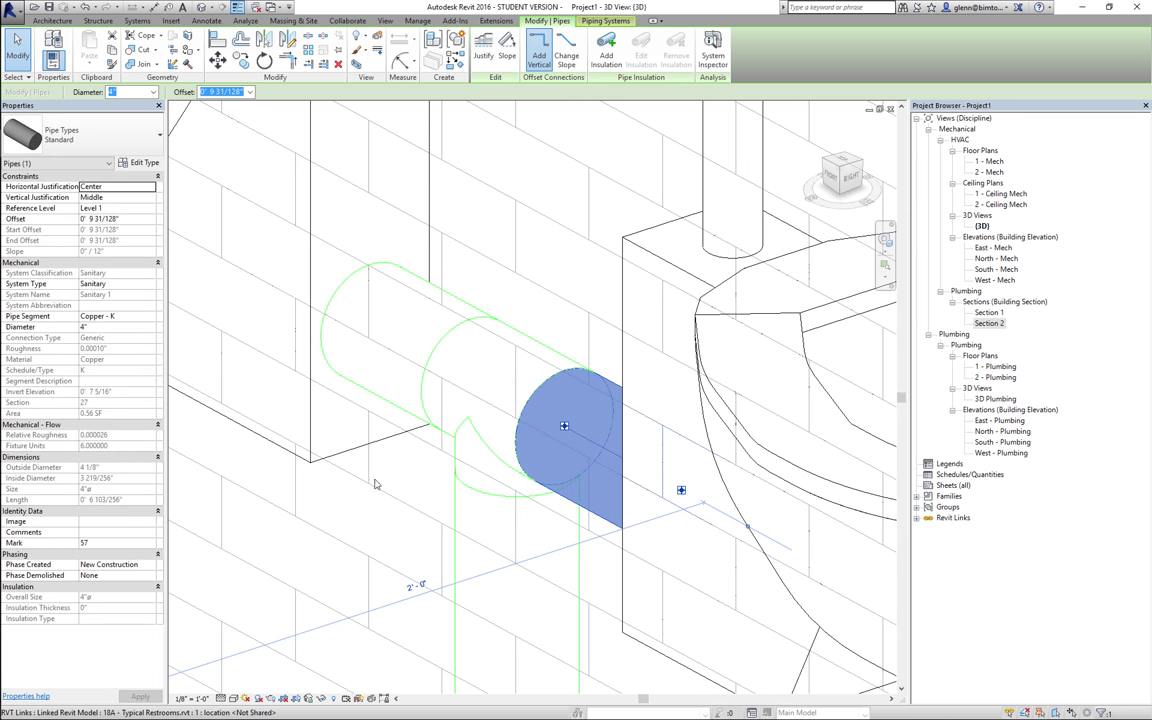
{"action": "left_click", "coordinate": [540, 290]}
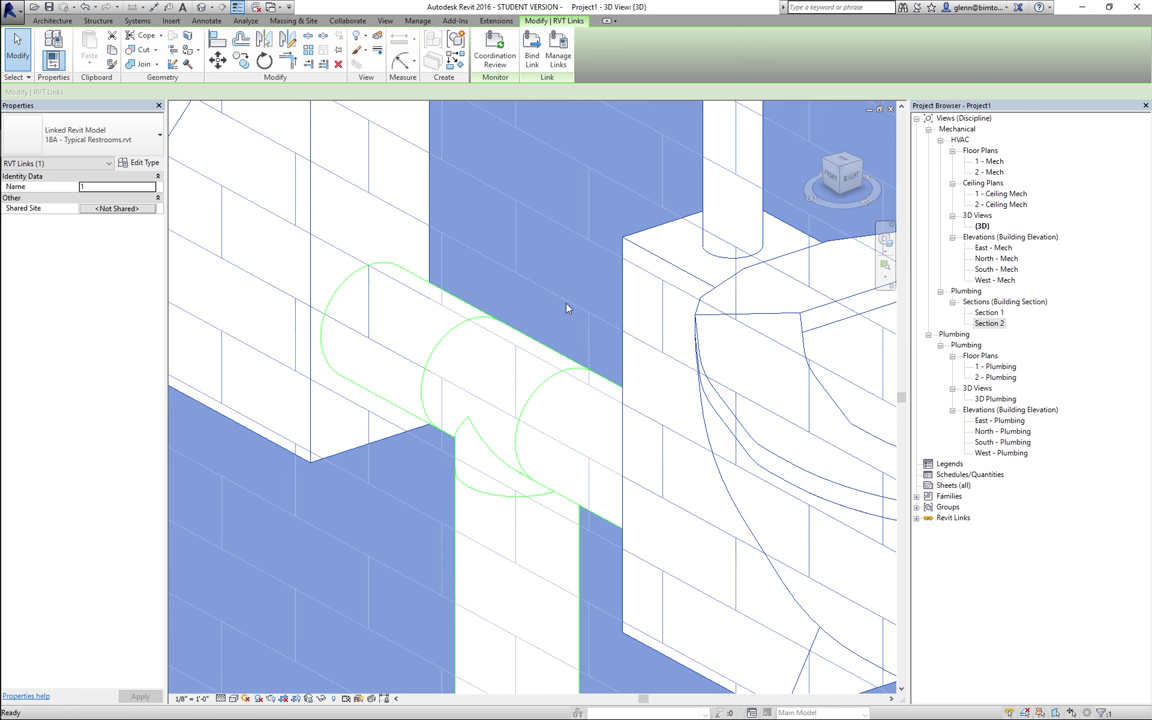
Delete the cold-water elbow at the foot of the vertical pipe between the end pair of water closets.
{"action": "scroll", "coordinate": [566, 306], "scroll_direction": "down", "scroll_amount": 2}
{"action": "scroll", "coordinate": [567, 304], "scroll_direction": "down", "scroll_amount": 3}
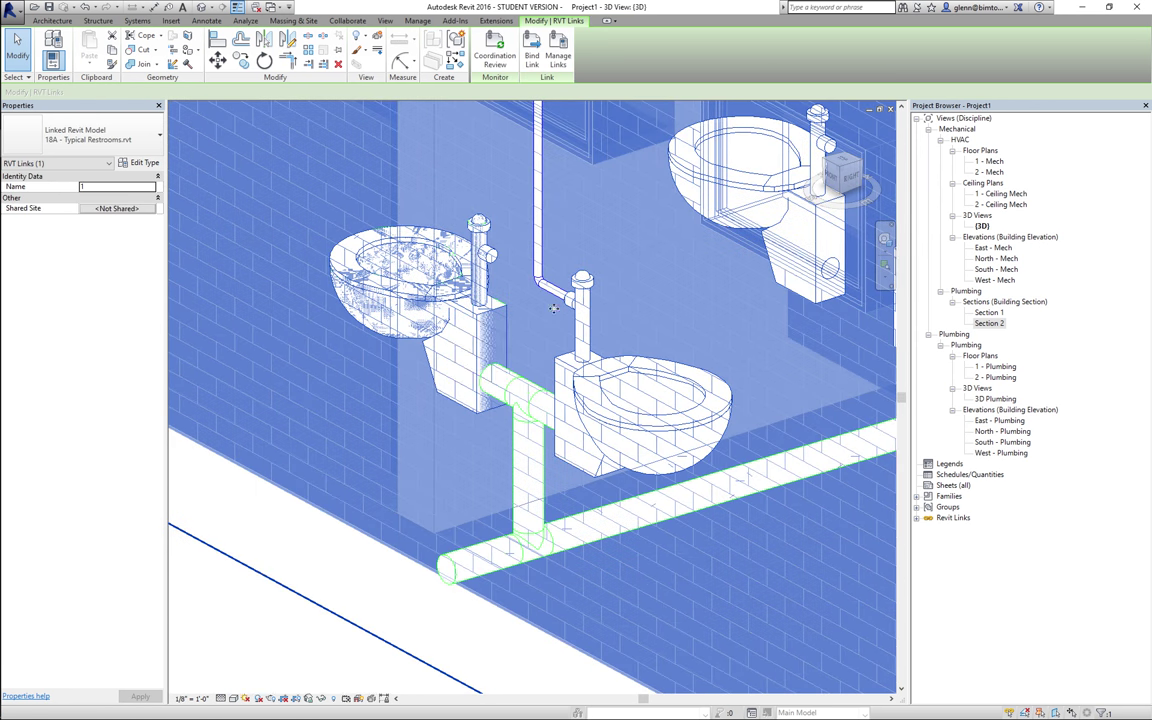
{"action": "key", "text": "Escape"}
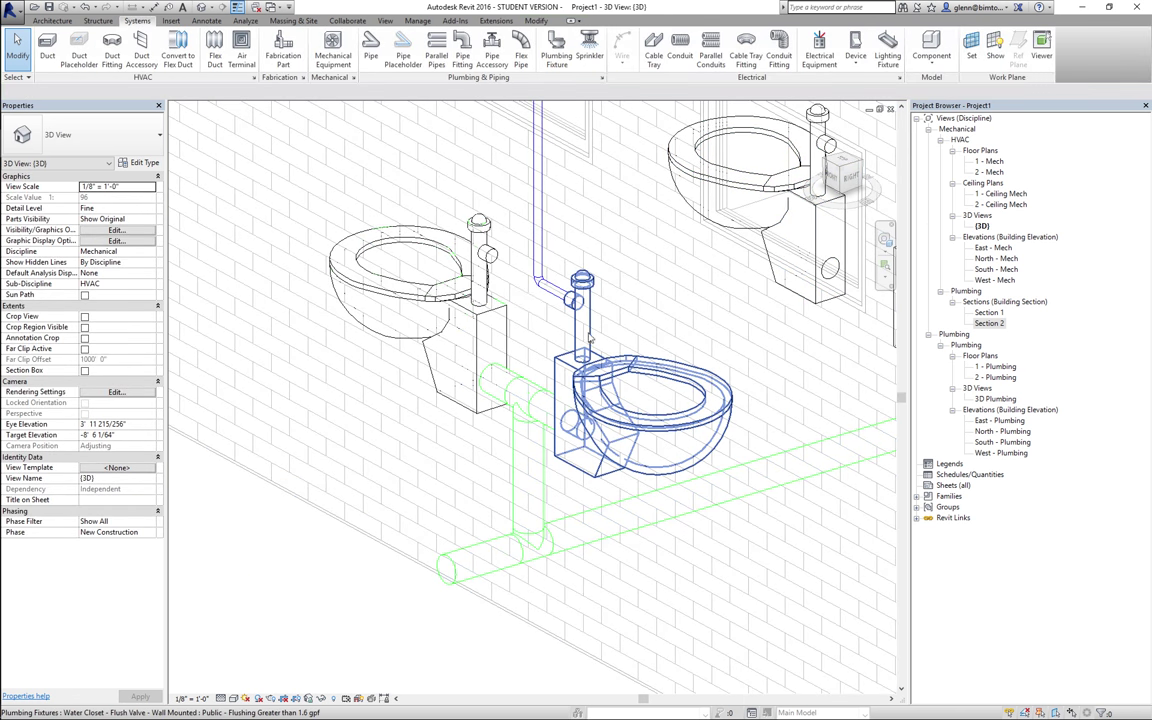
{"action": "left_click", "coordinate": [538, 283]}
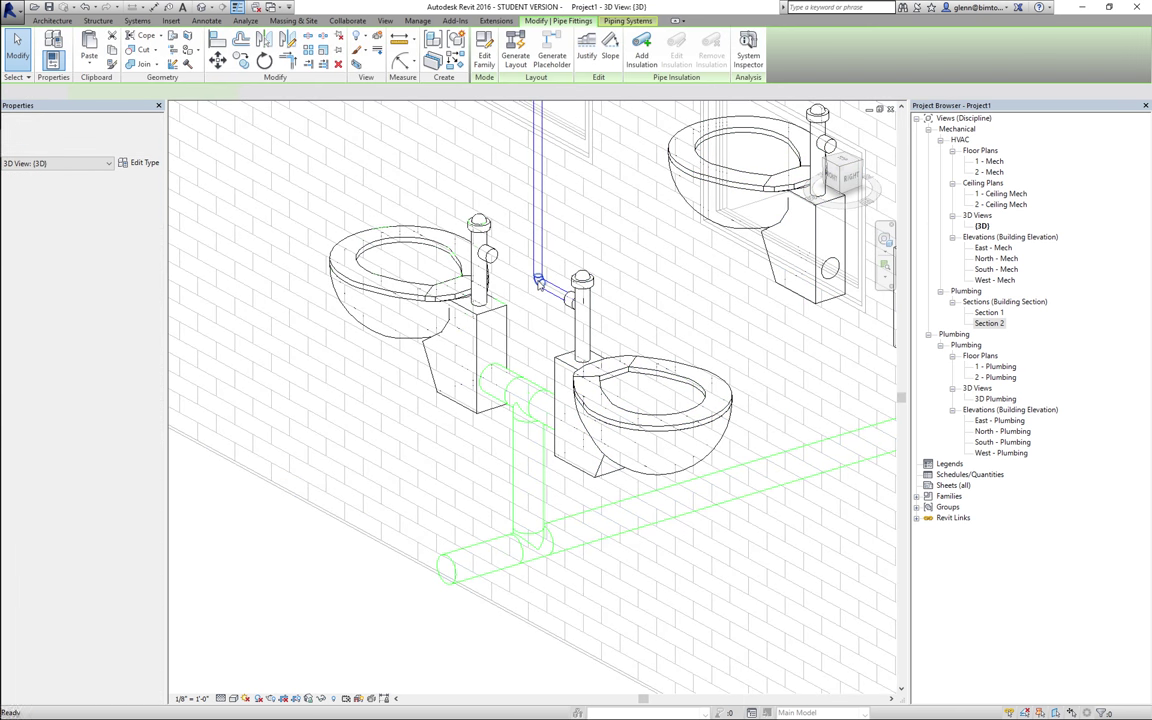
{"action": "key", "text": "Escape"}
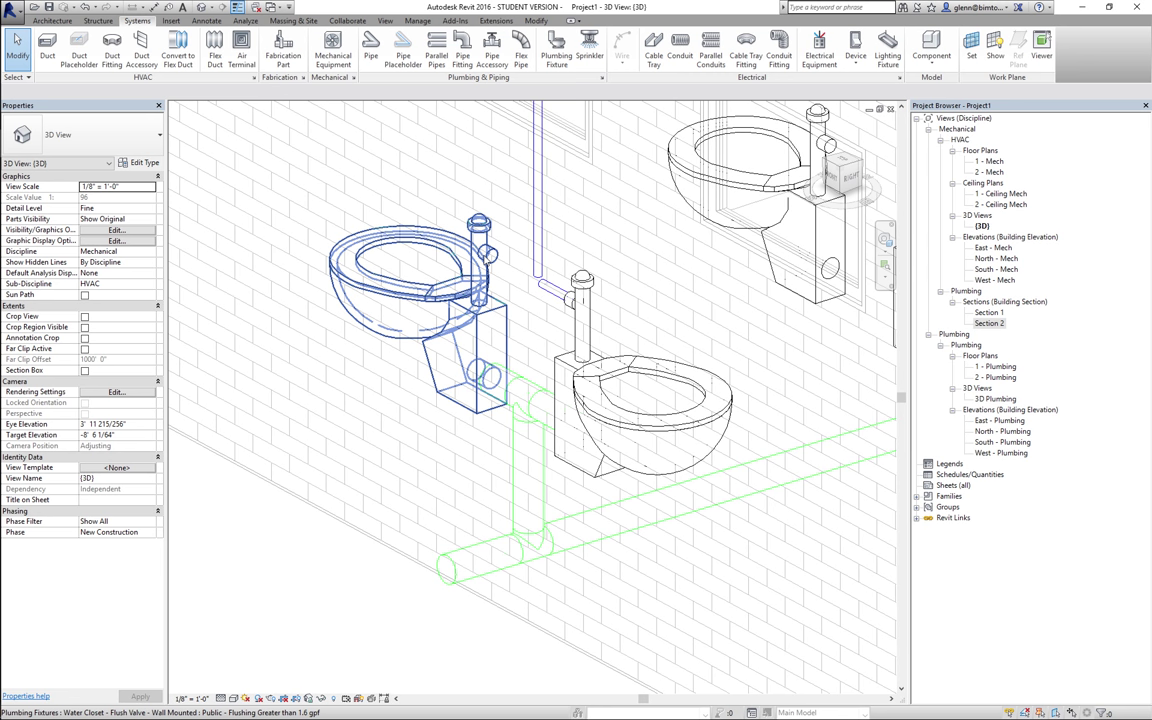
Use Connect Into to join the rear water closet's domestic cold-water inlet to the vertical cold-water pipe between the pair.
{"action": "left_click", "coordinate": [450, 320]}
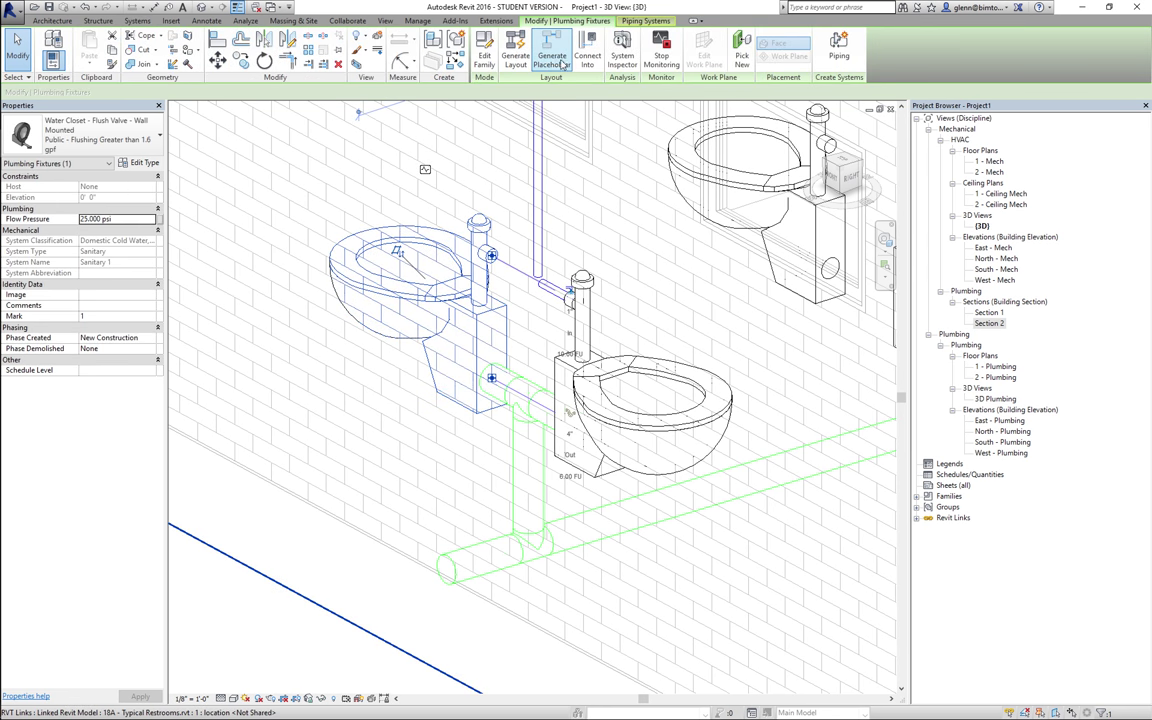
{"action": "key", "text": "Escape"}
{"action": "left_click", "coordinate": [541, 203]}
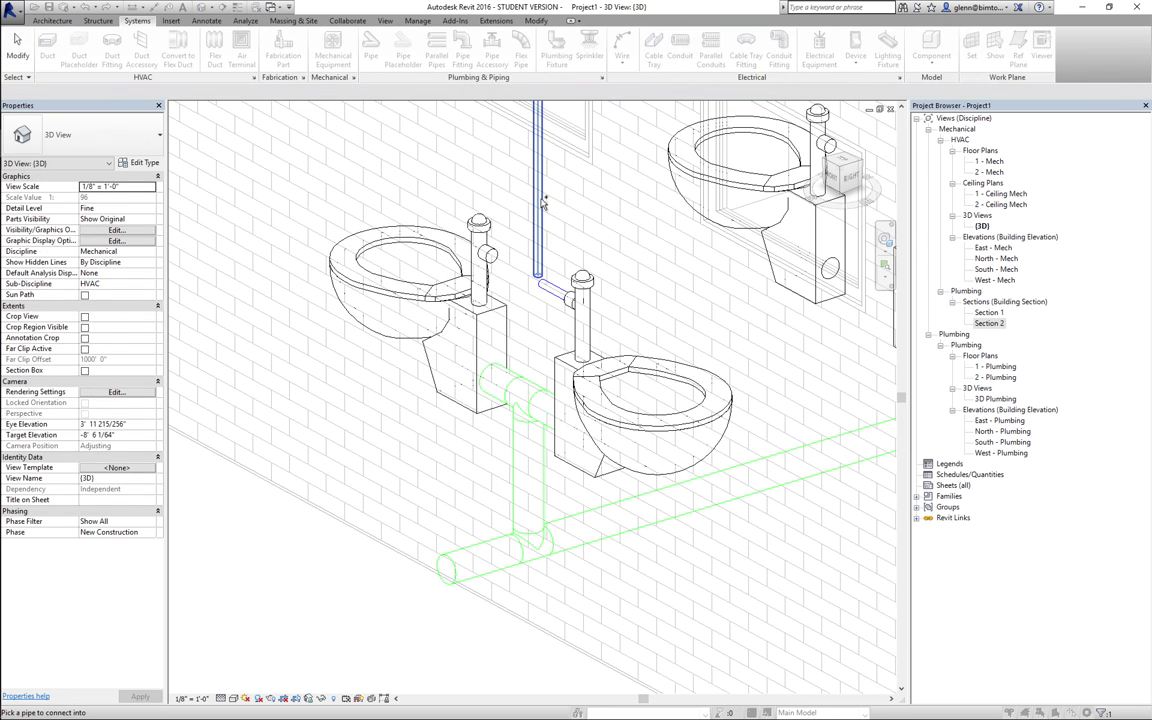
Convert the new 1" cold-water elbow at the foot of the vertical pipe into a tee facing the front water closet's branch.
{"action": "left_click", "coordinate": [884, 267]}
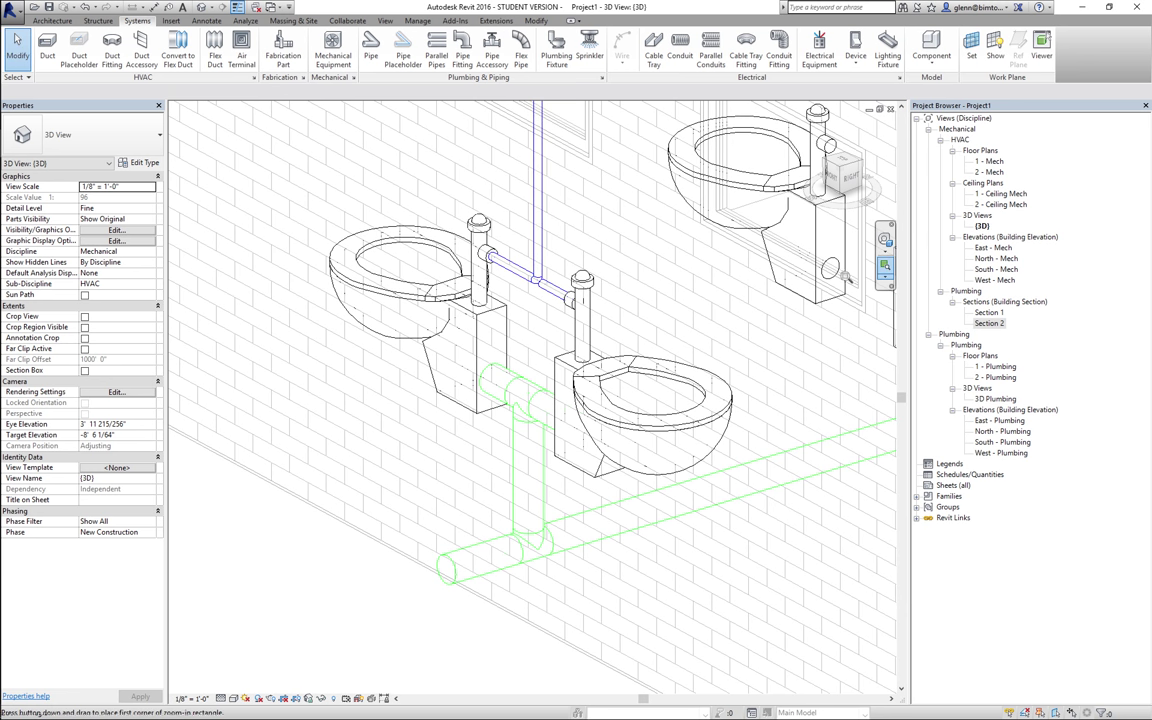
{"action": "left_click_drag", "start_coordinate": [509, 244], "coordinate": [589, 342]}
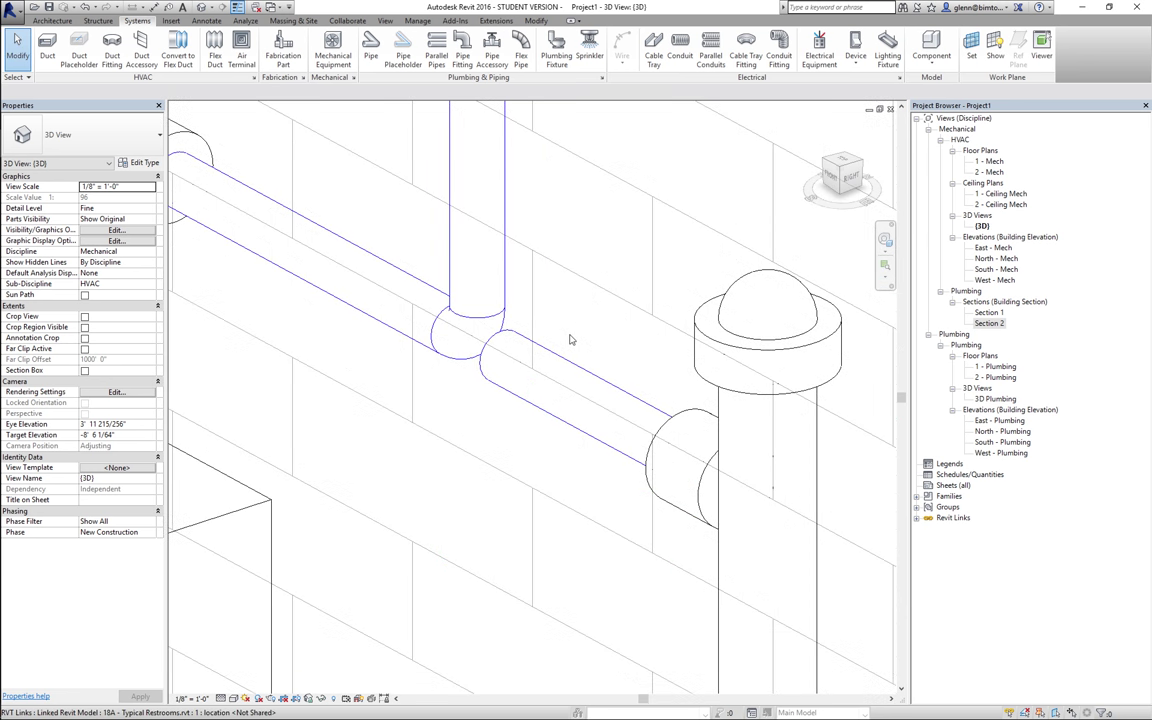
{"action": "left_click", "coordinate": [465, 361]}
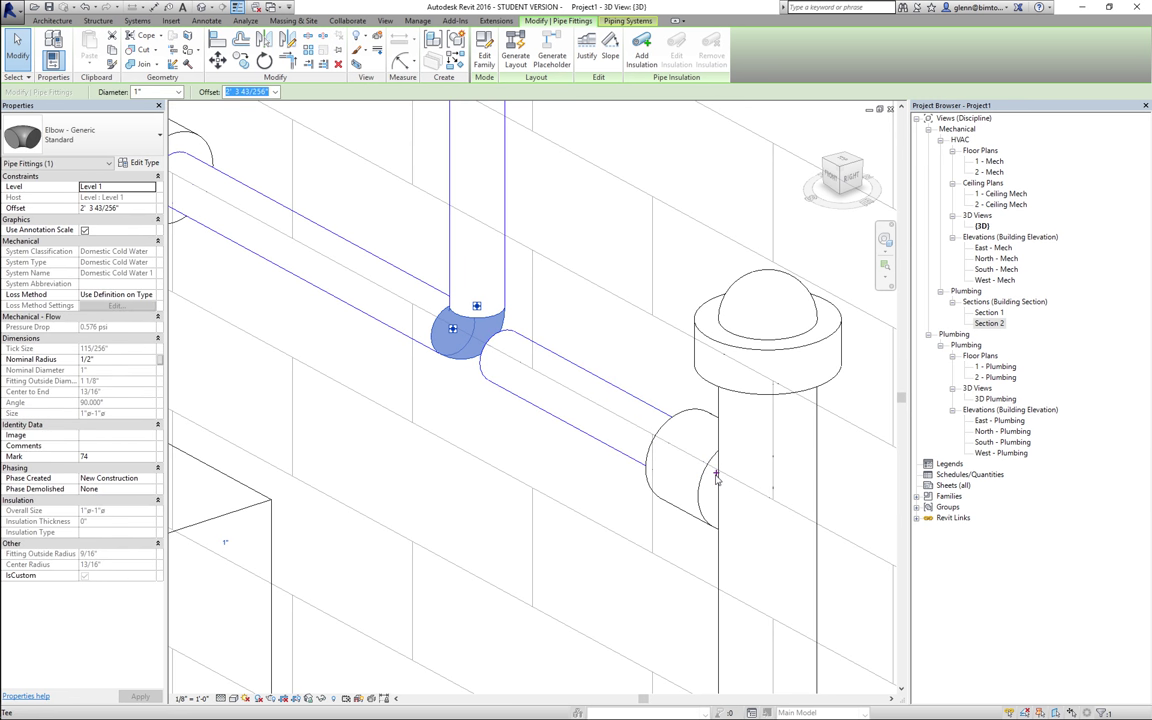
{"action": "key", "text": "Escape"}
{"action": "left_click", "coordinate": [548, 455]}
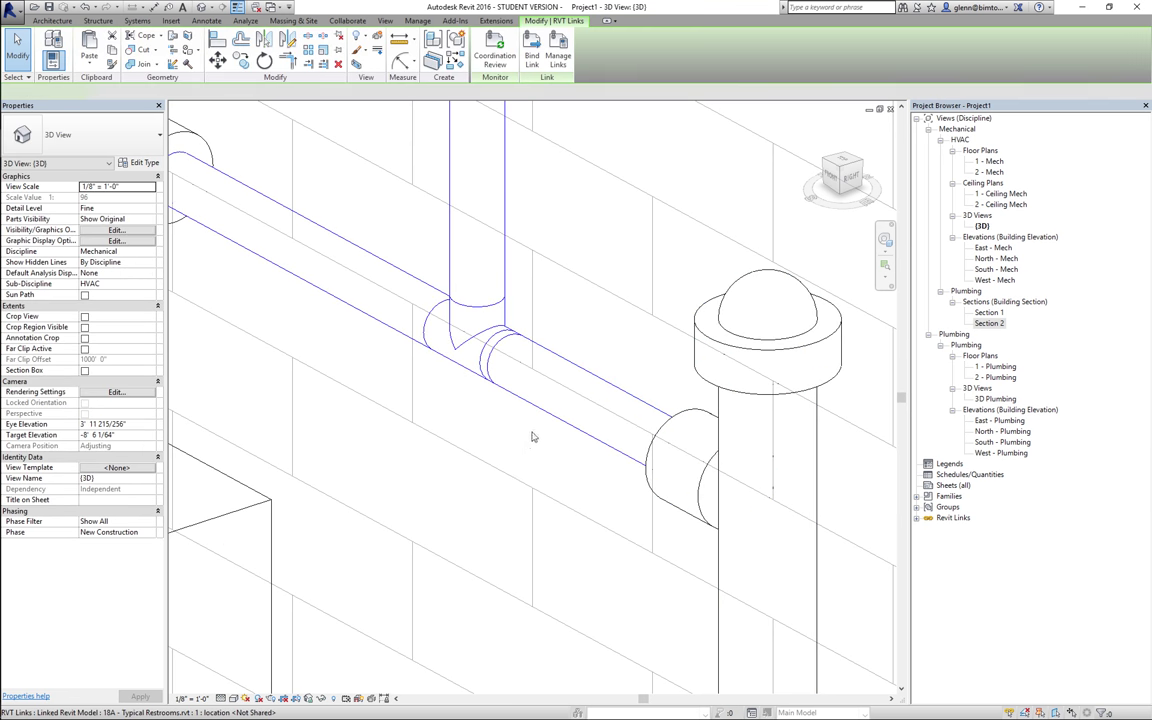
Join the front water closet's 1" cold-water branch pipe to the open connector of the new tee below the vertical pipe.
{"action": "left_click", "coordinate": [488, 398]}
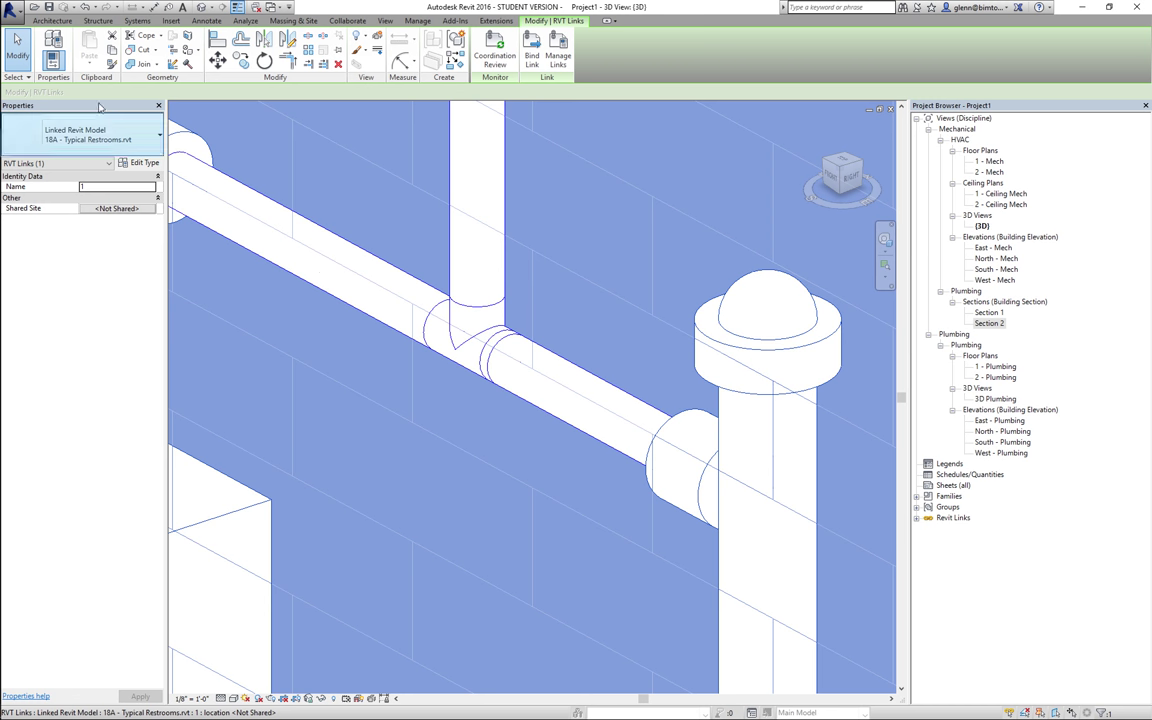
{"action": "key", "text": "Escape"}
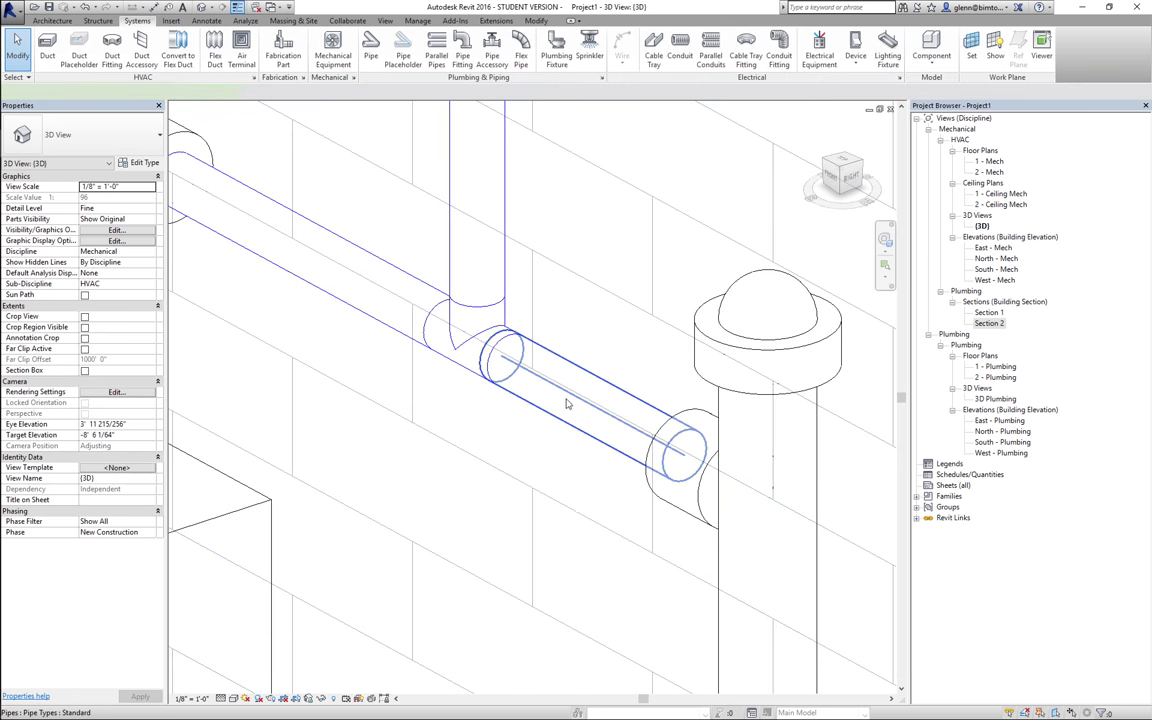
{"action": "left_click", "coordinate": [484, 345]}
{"action": "mouse_move", "coordinate": [501, 358]}
{"action": "left_mouse_down"}
{"action": "mouse_move", "coordinate": [514, 361]}
{"action": "mouse_move", "coordinate": [470, 332]}
{"action": "mouse_move", "coordinate": [462, 360]}
{"action": "mouse_move", "coordinate": [510, 360]}
{"action": "left_mouse_up"}
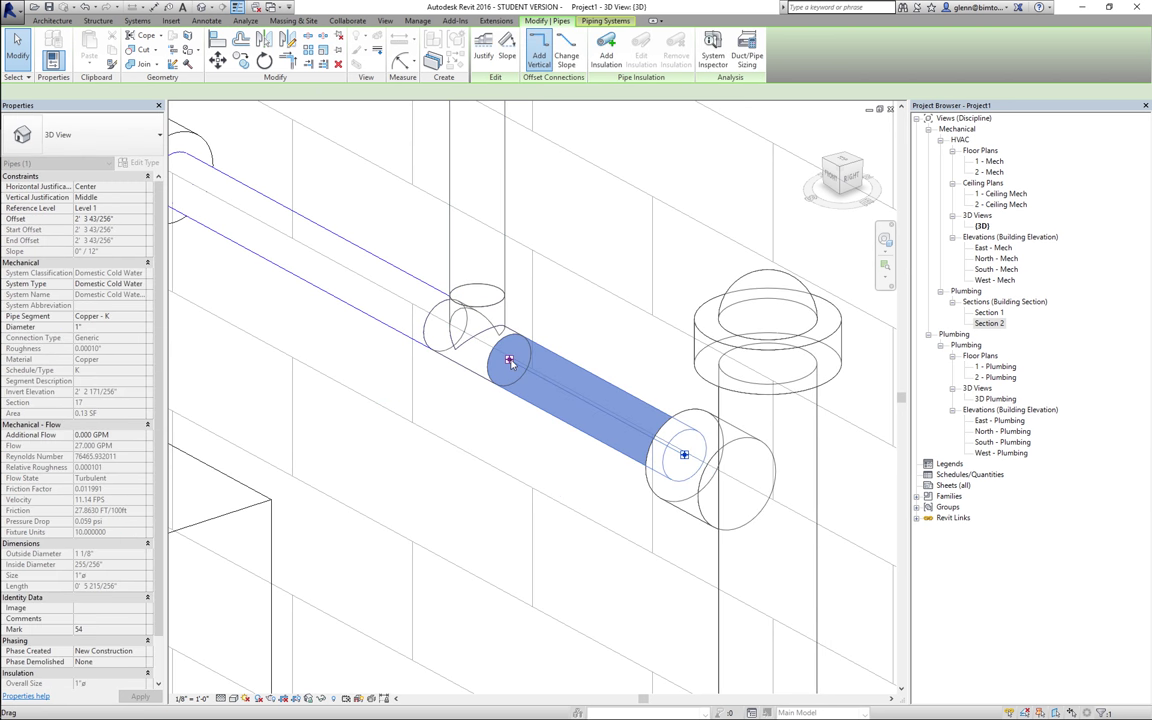
{"action": "left_click", "coordinate": [464, 477]}
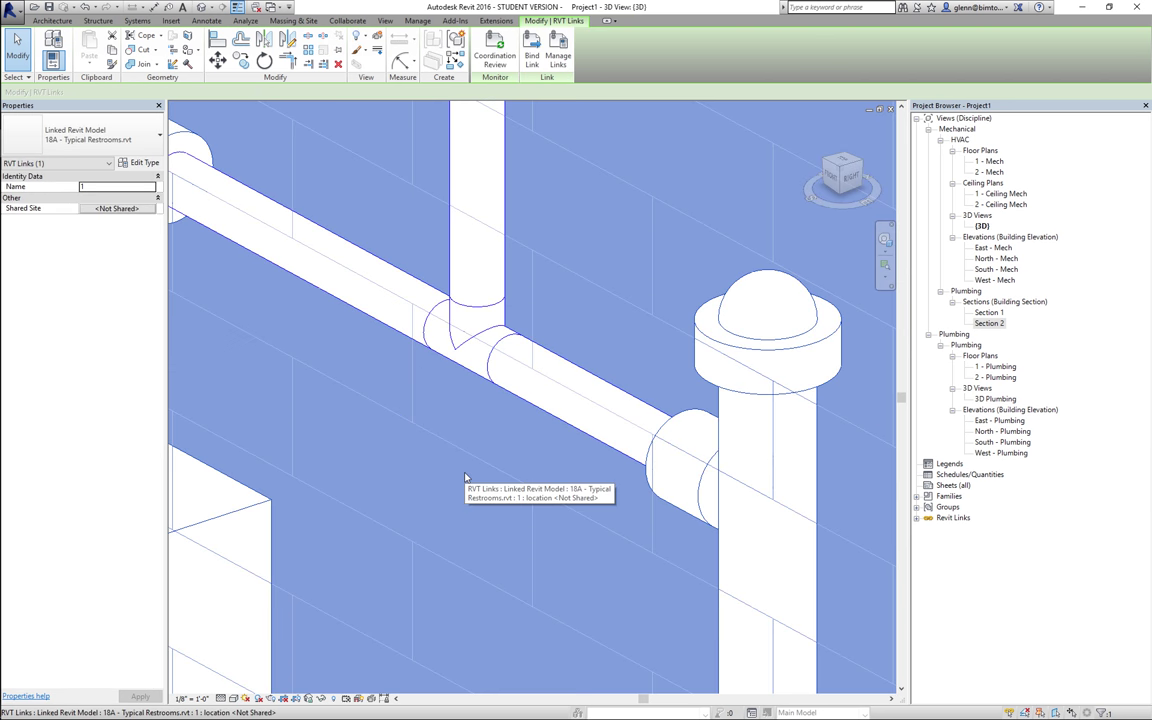
{"action": "scroll", "coordinate": [464, 477], "scroll_direction": "down", "scroll_amount": 5}
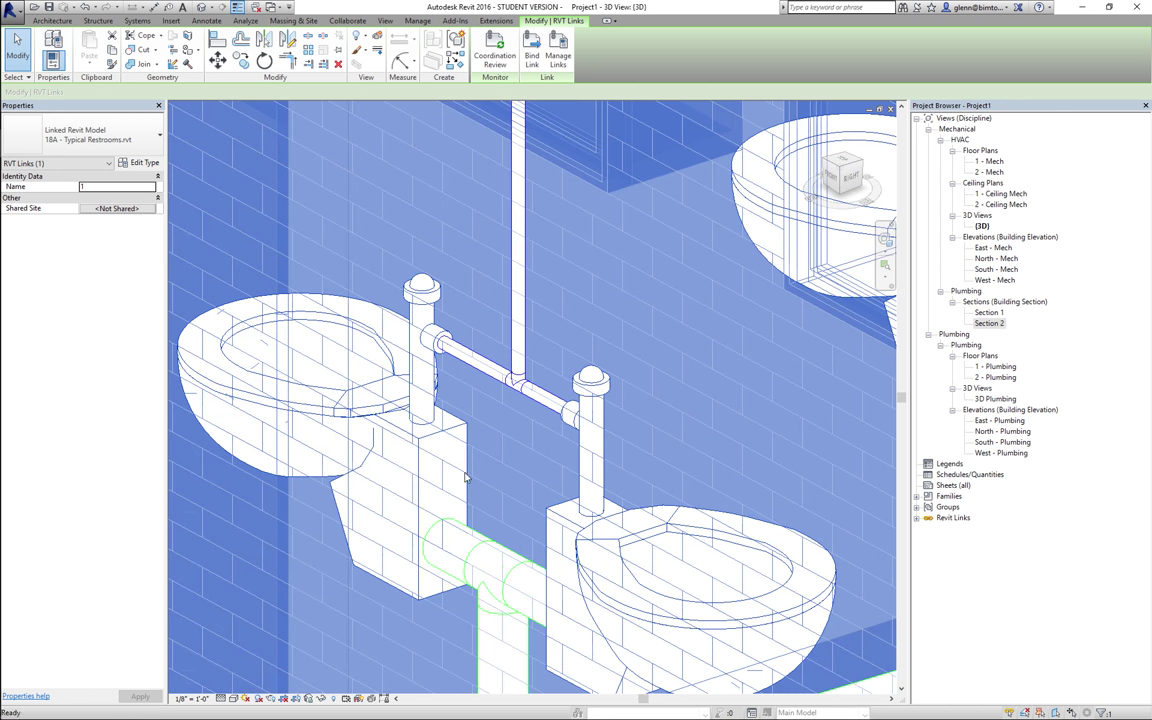
{"action": "scroll", "coordinate": [464, 477], "scroll_direction": "down", "scroll_amount": 6}
{"action": "left_click", "coordinate": [417, 593]}
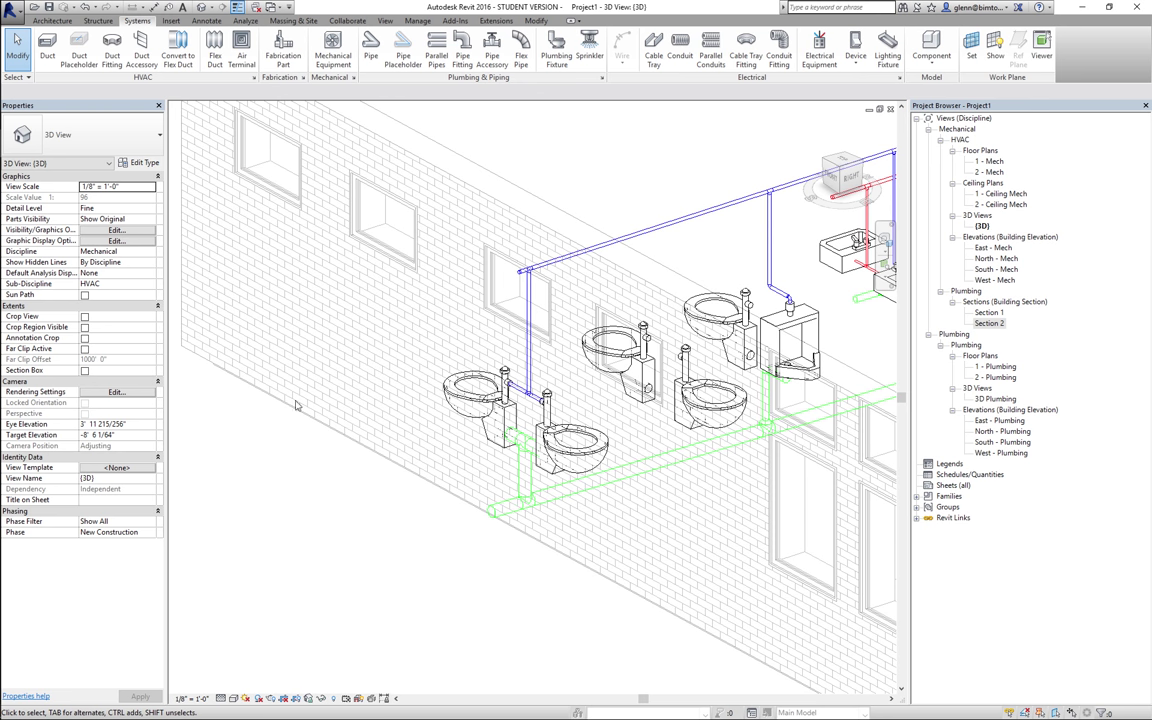
Start loading a family and browse the US Imperial library to the MEP folder under Plumbing.
{"action": "left_click", "coordinate": [171, 21]}
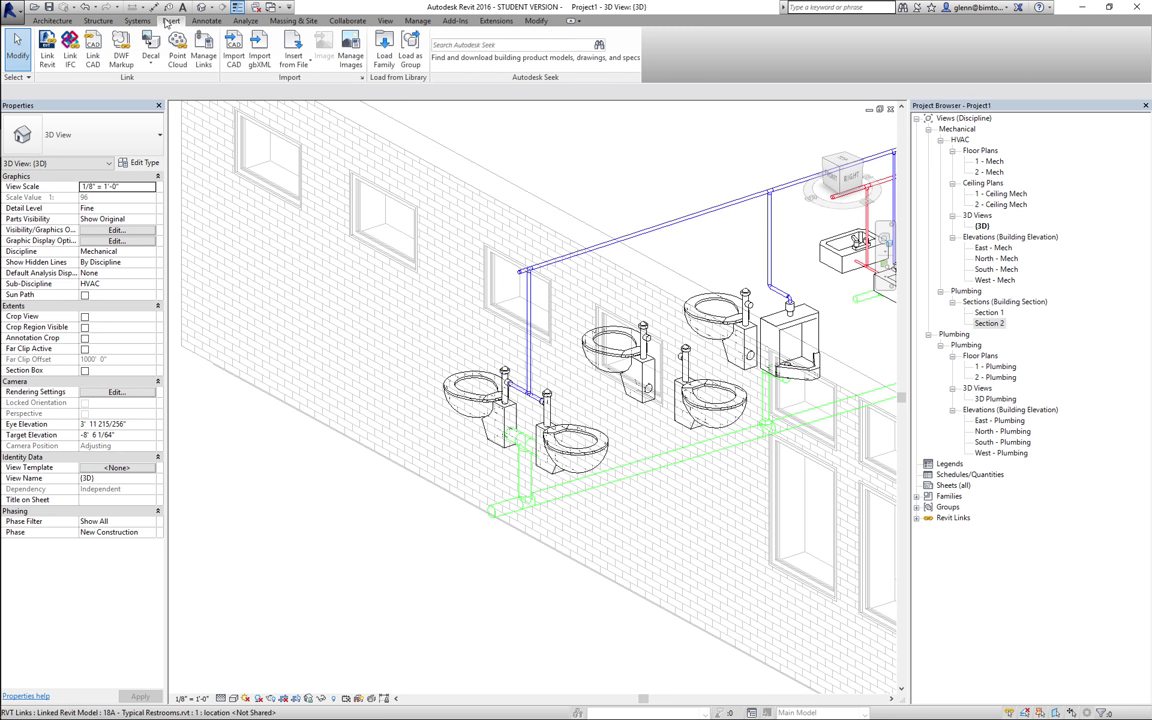
{"action": "left_click", "coordinate": [385, 60]}
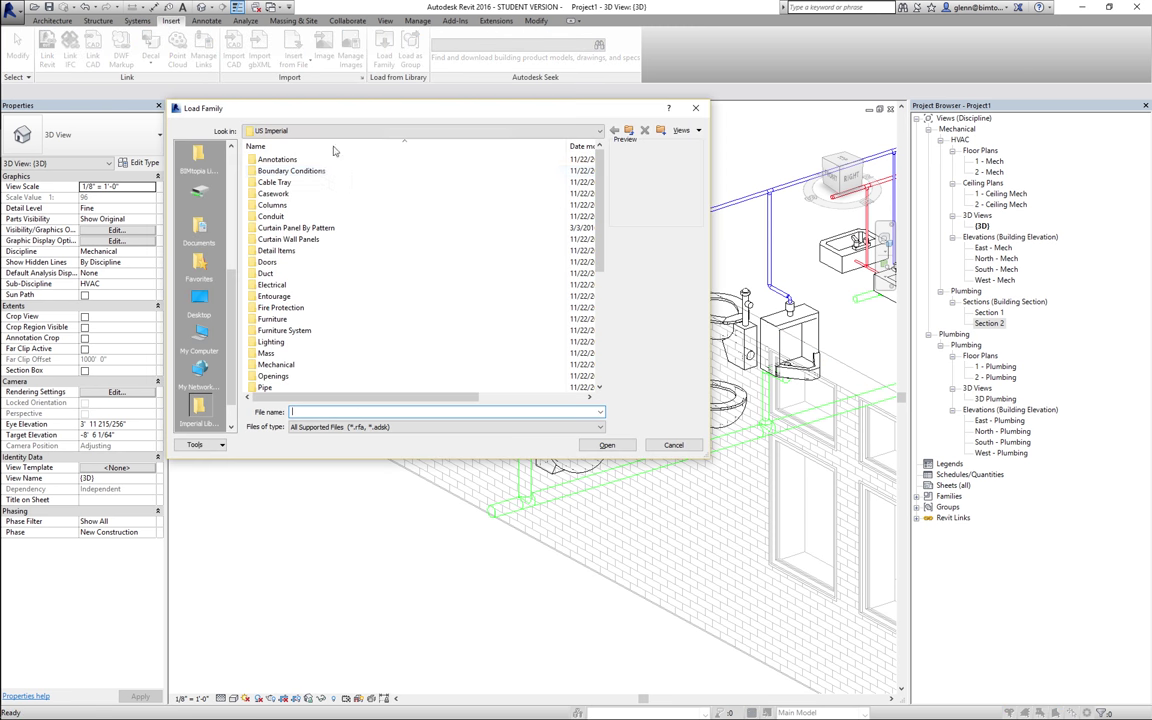
{"action": "left_click", "coordinate": [601, 308]}
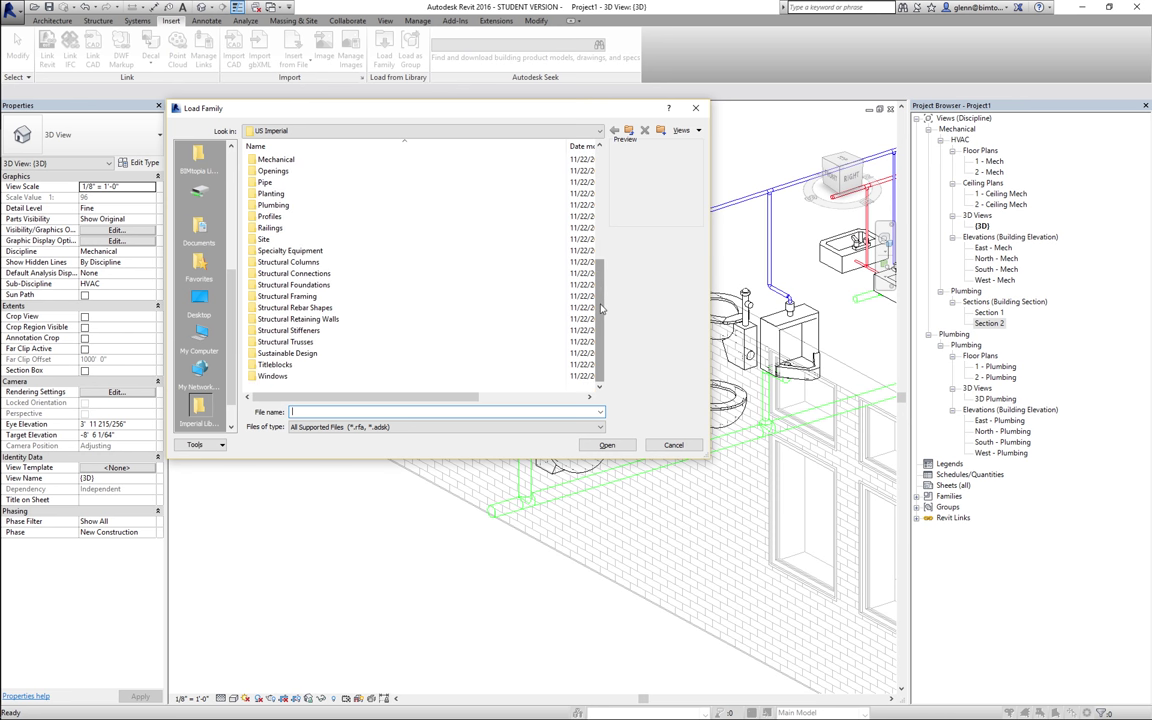
{"action": "double_click", "coordinate": [273, 205]}
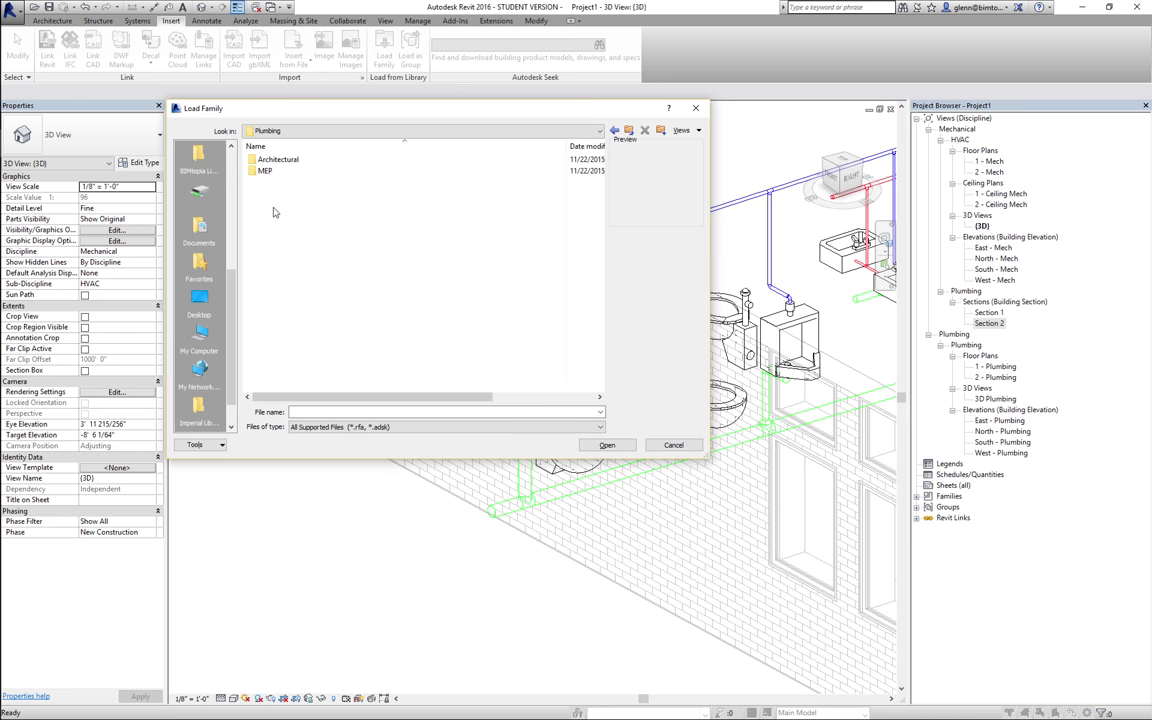
{"action": "double_click", "coordinate": [258, 172]}
{"action": "left_click", "coordinate": [273, 162]}
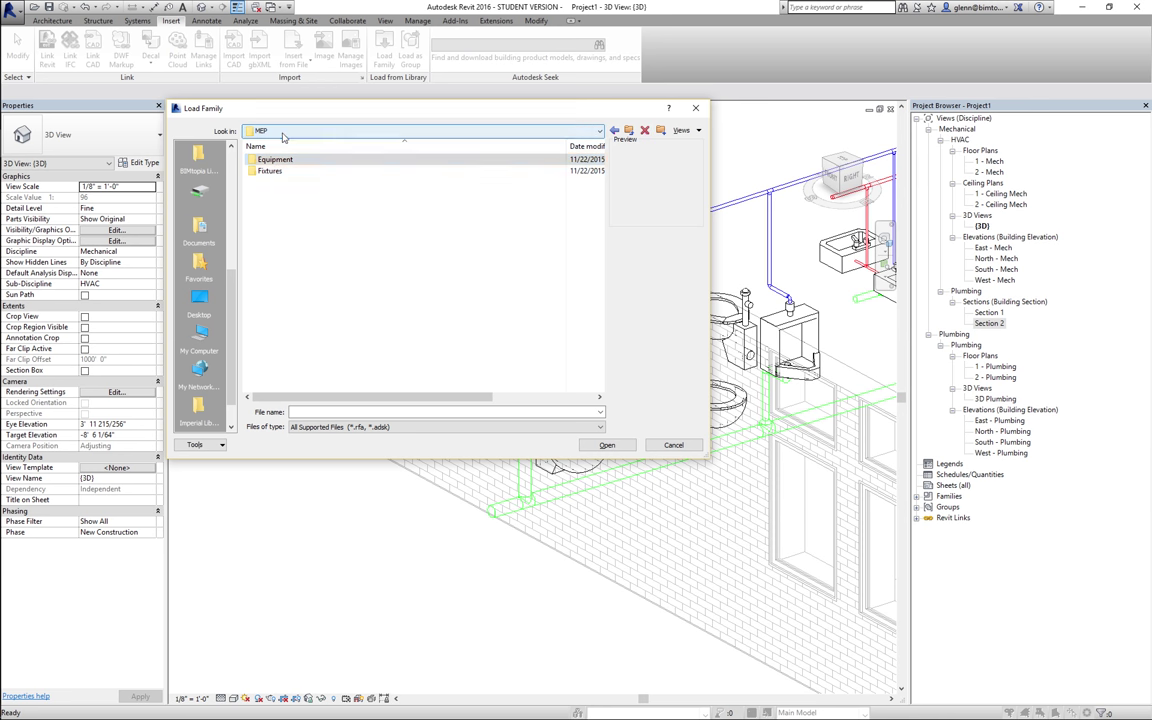
Load the Sink Kitchen-Single.rfa family from the Sinks folder of the library's architectural plumbing fixtures.
{"action": "left_click", "coordinate": [310, 131]}
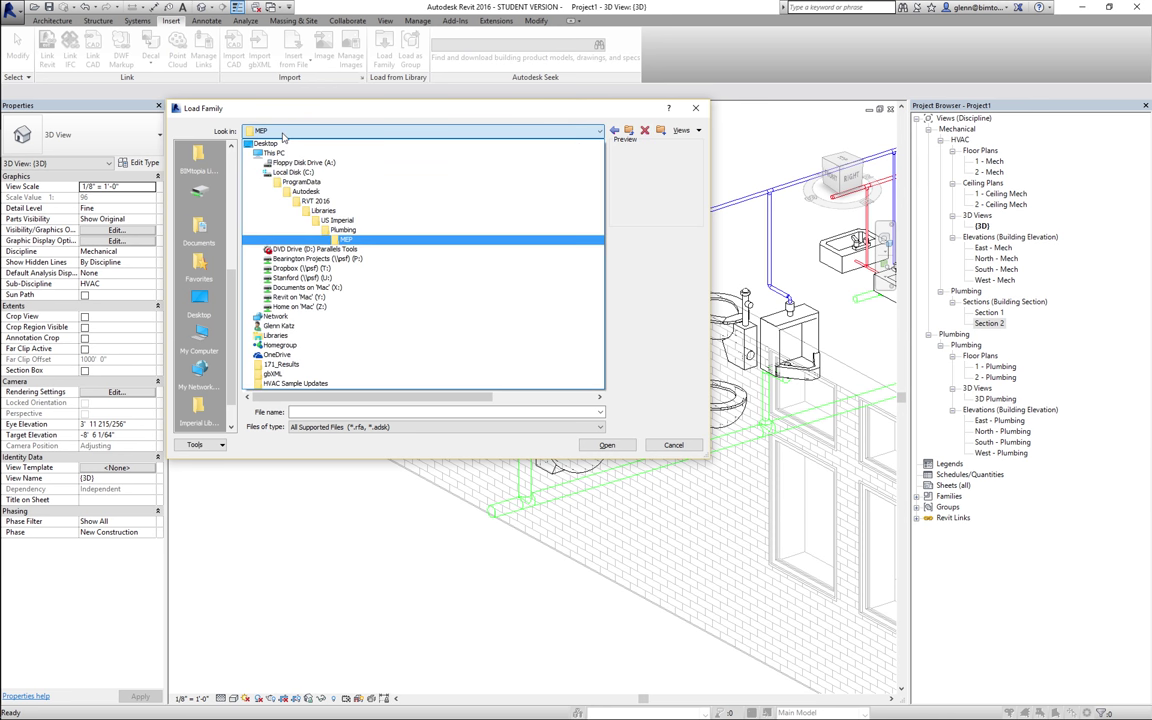
{"action": "left_click", "coordinate": [335, 233]}
{"action": "double_click", "coordinate": [276, 160]}
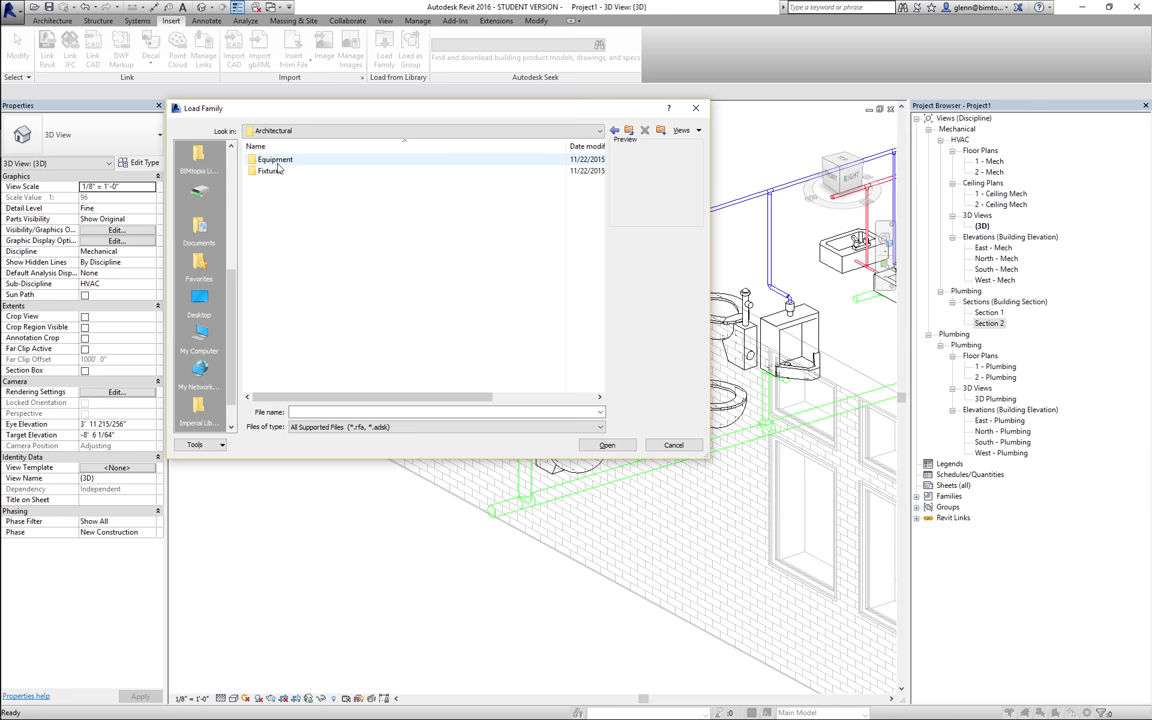
{"action": "double_click", "coordinate": [278, 171]}
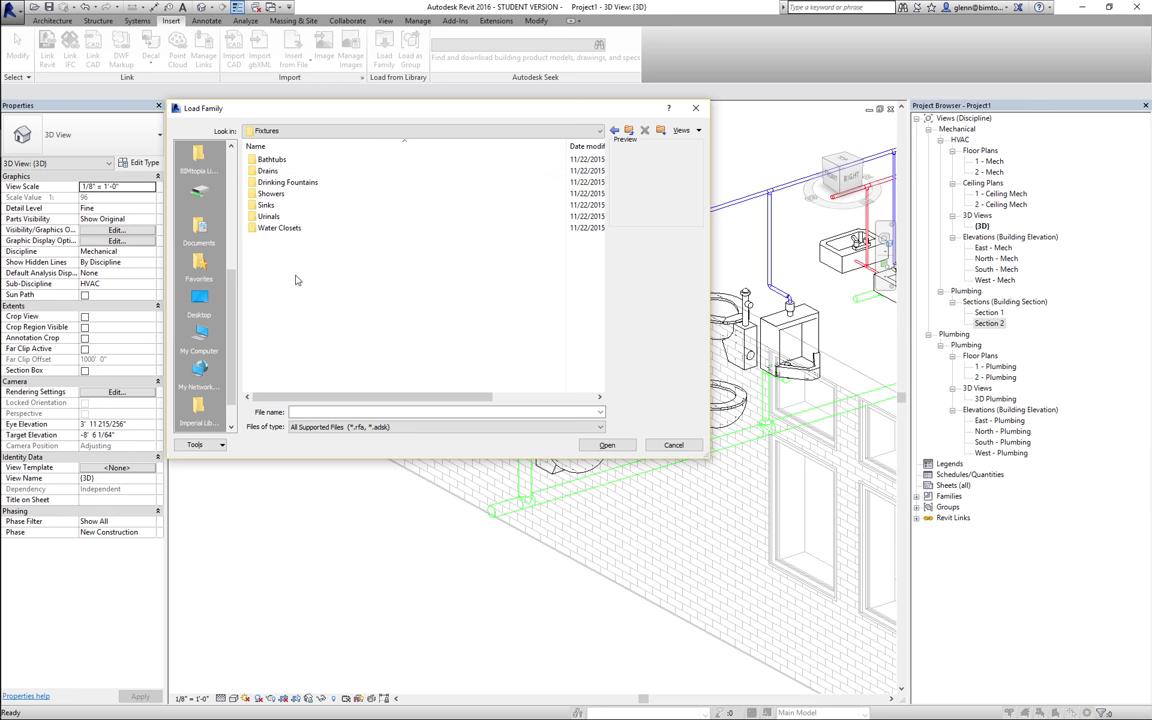
{"action": "double_click", "coordinate": [283, 183]}
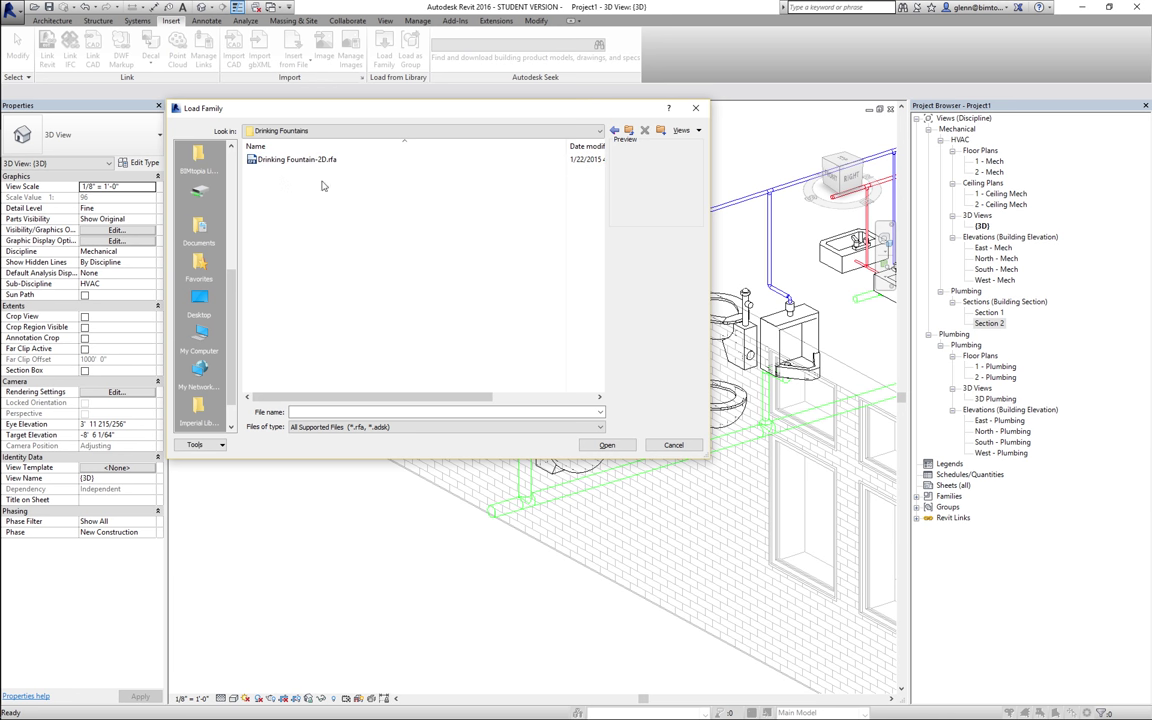
{"action": "left_click", "coordinate": [627, 131]}
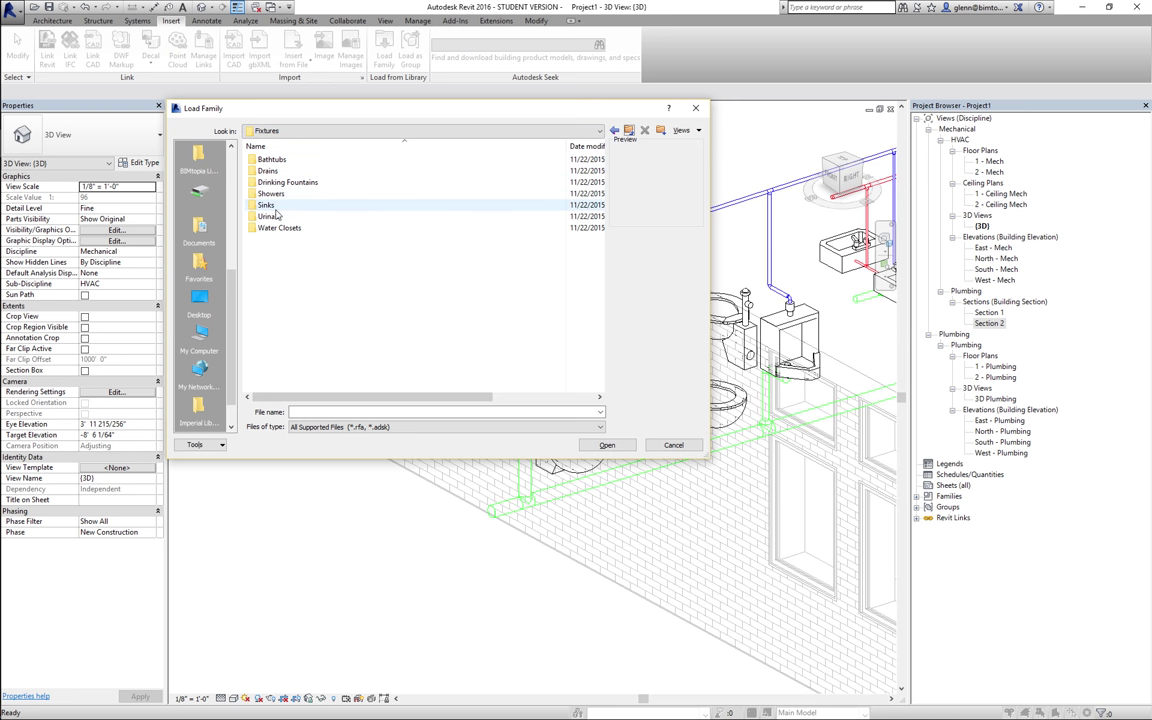
{"action": "double_click", "coordinate": [277, 206]}
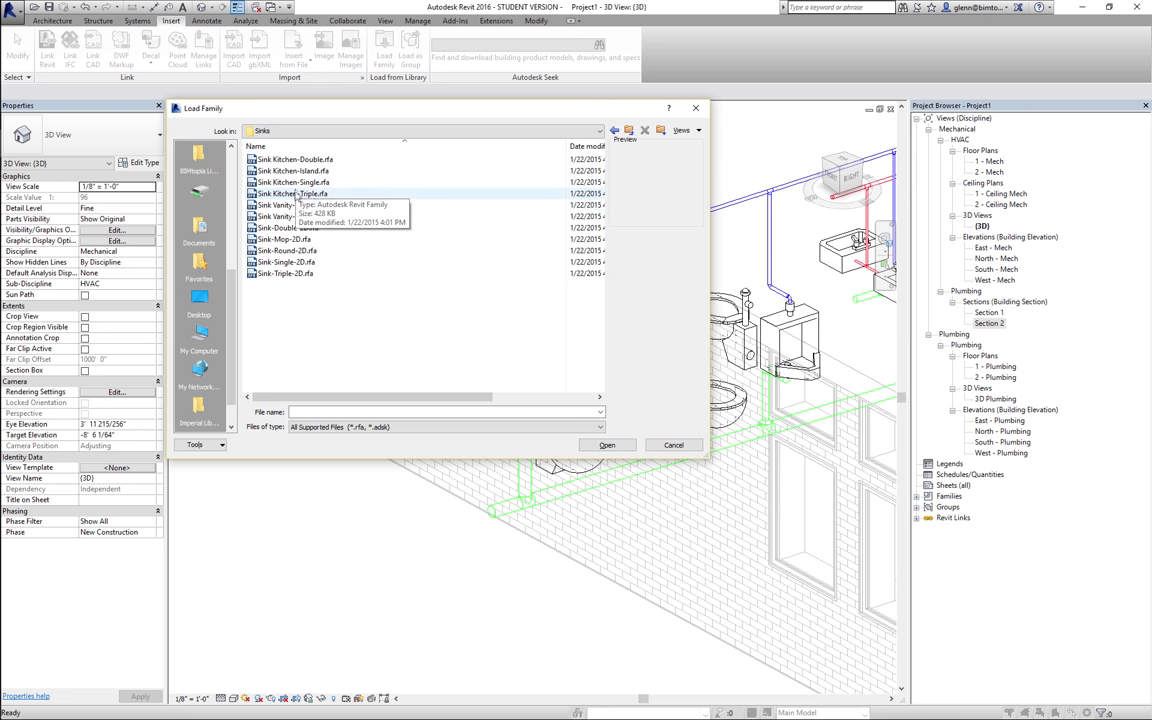
{"action": "left_click", "coordinate": [300, 182]}
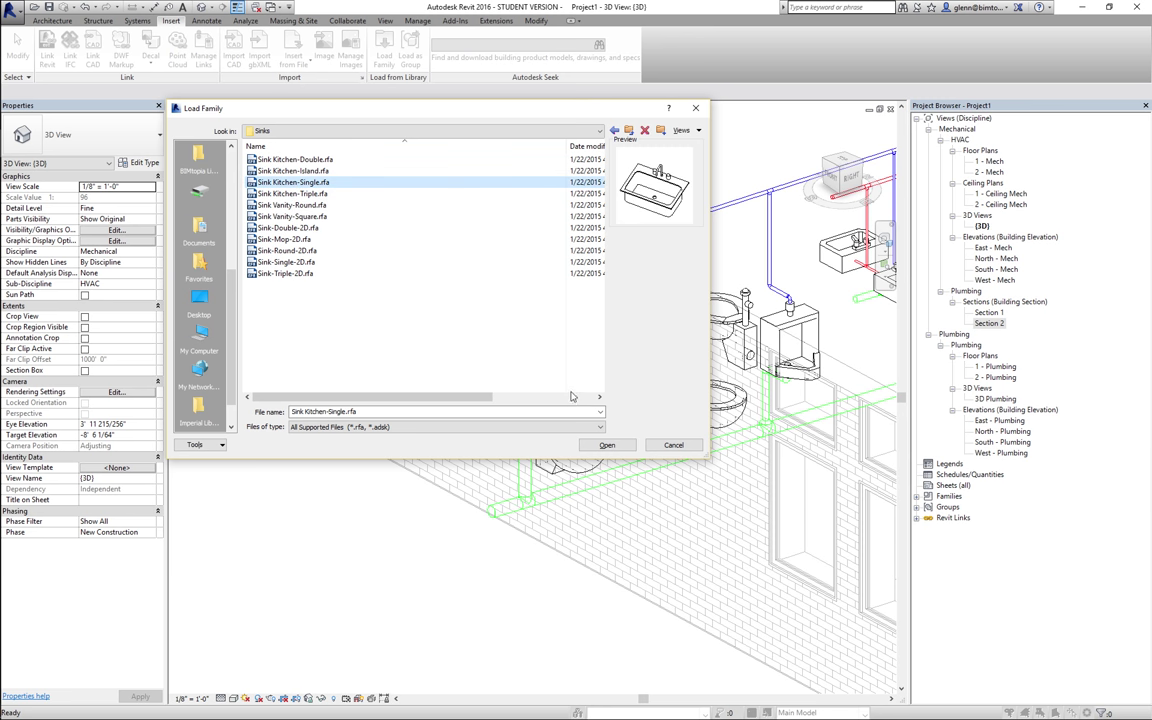
{"action": "left_click", "coordinate": [609, 446]}
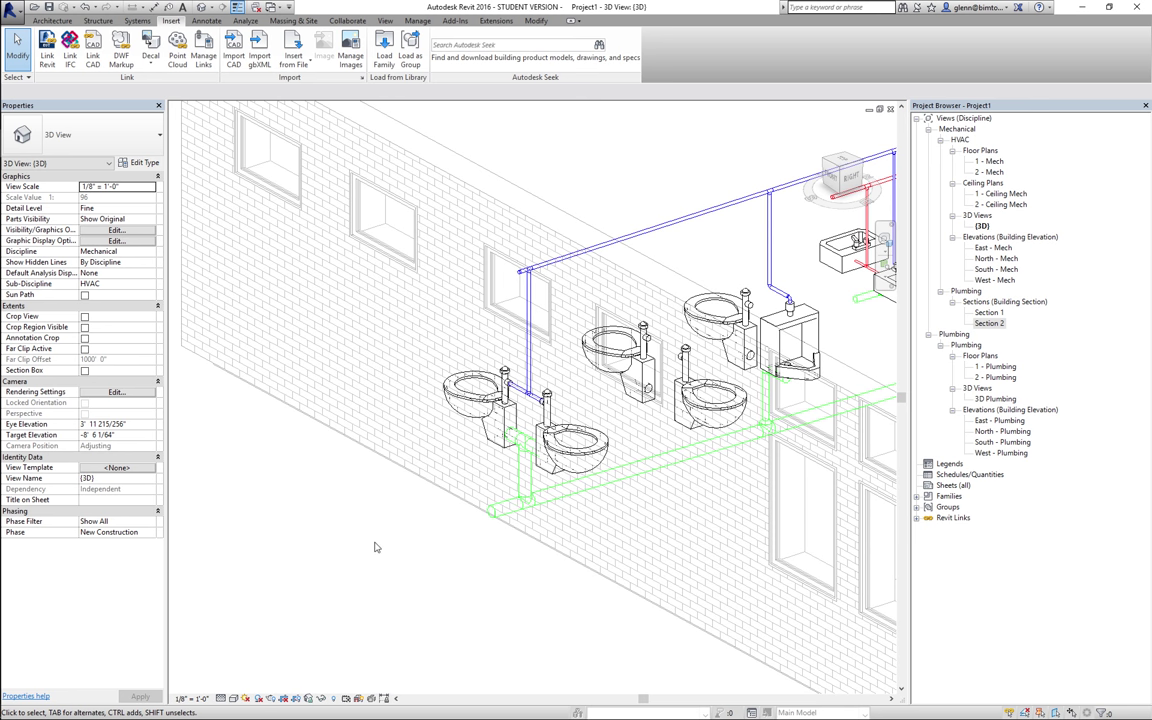
Place a 30" x 21" Sink Kitchen-Single component in the 1 - Mech floor plan, in the large room east of the restrooms.
{"action": "double_click", "coordinate": [990, 161]}
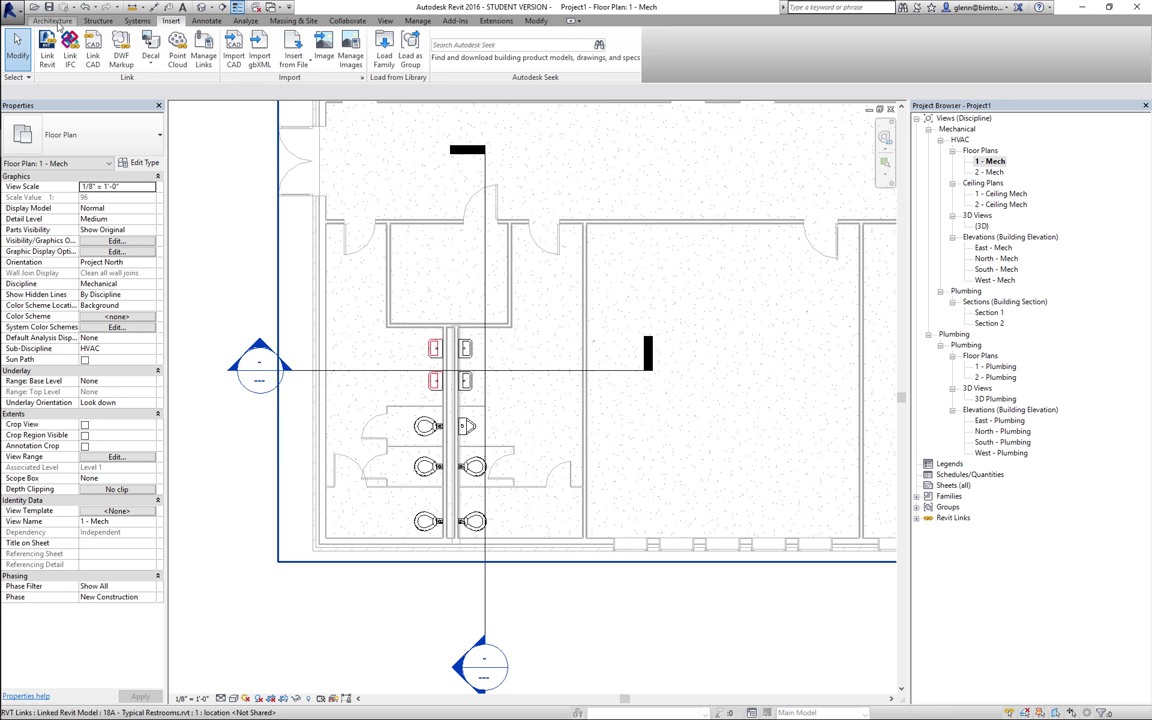
{"action": "left_click", "coordinate": [52, 20]}
{"action": "left_click", "coordinate": [142, 62]}
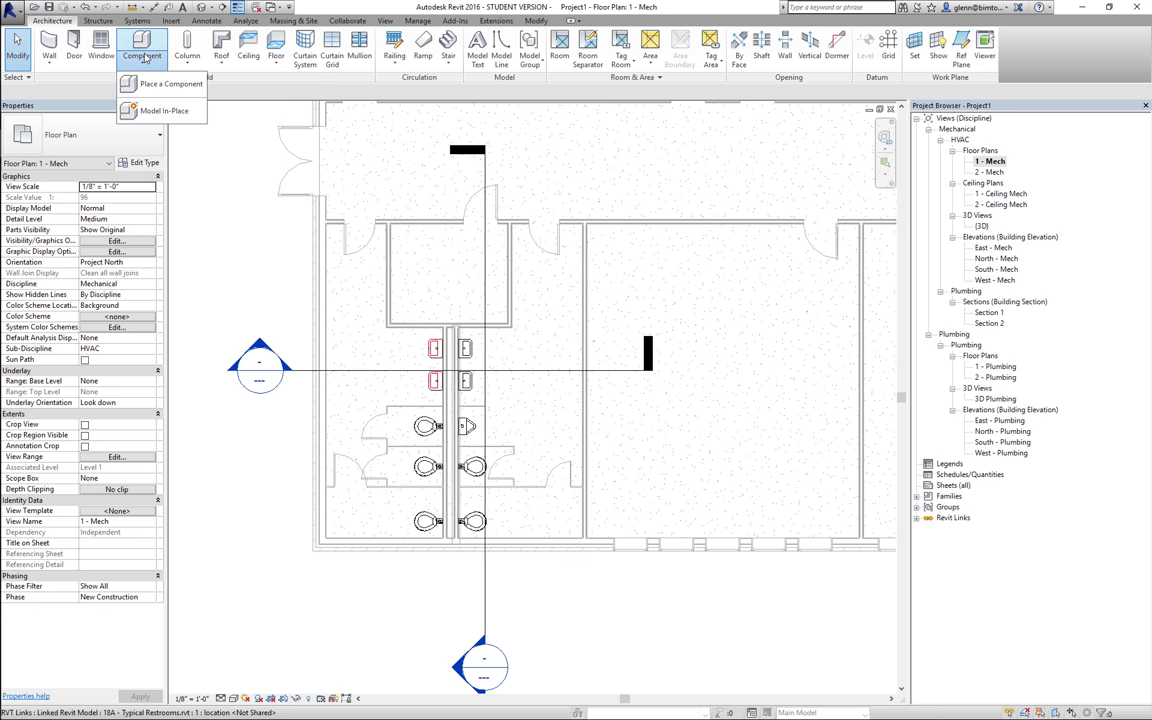
{"action": "left_click", "coordinate": [170, 84]}
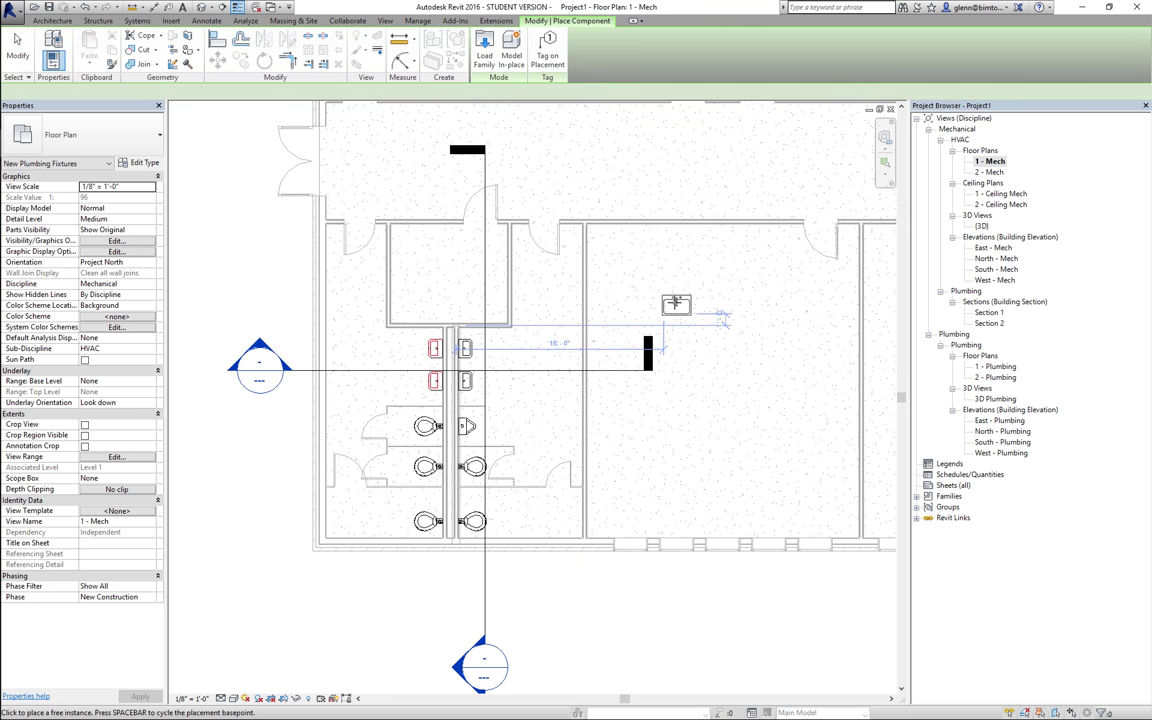
{"action": "left_click", "coordinate": [670, 236]}
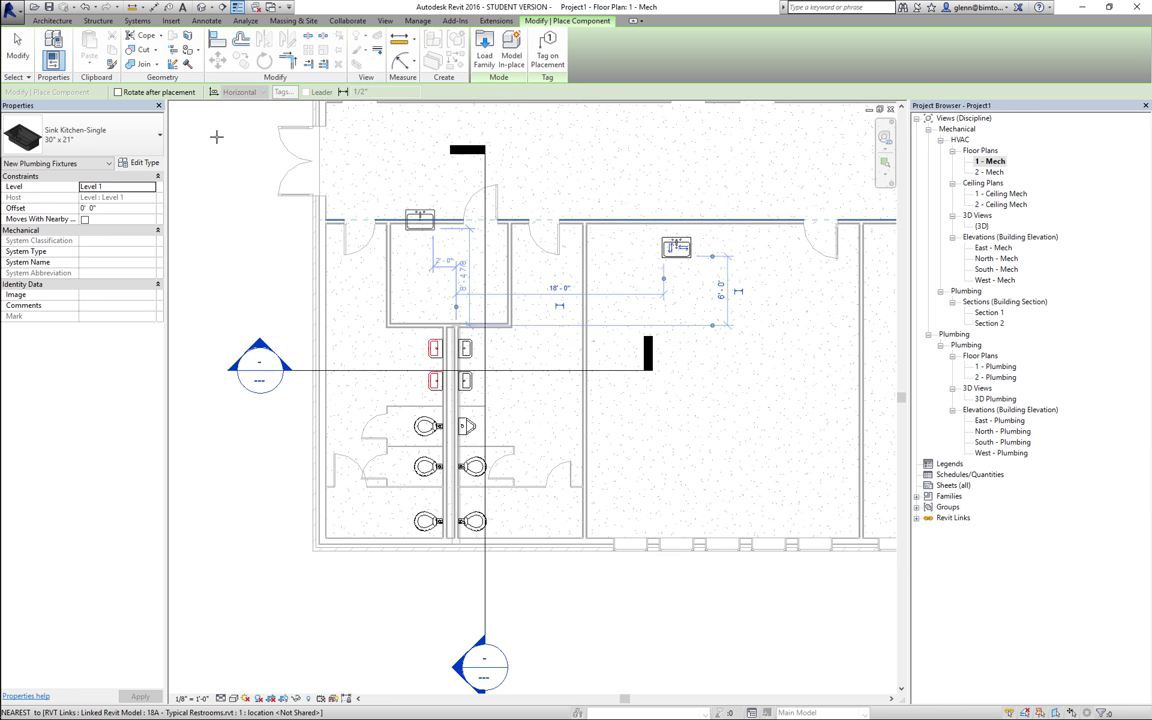
{"action": "left_click", "coordinate": [17, 45]}
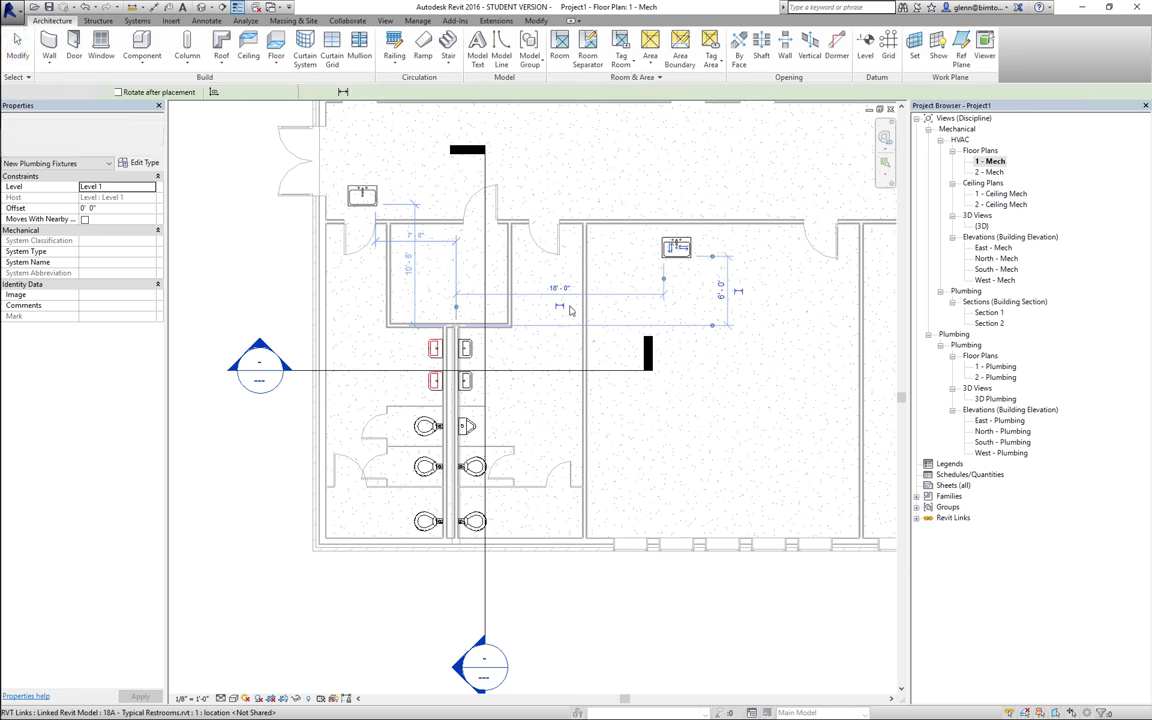
Open the family of the kitchen sink placed in the room beside the restrooms for editing.
{"action": "left_click", "coordinate": [676, 248]}
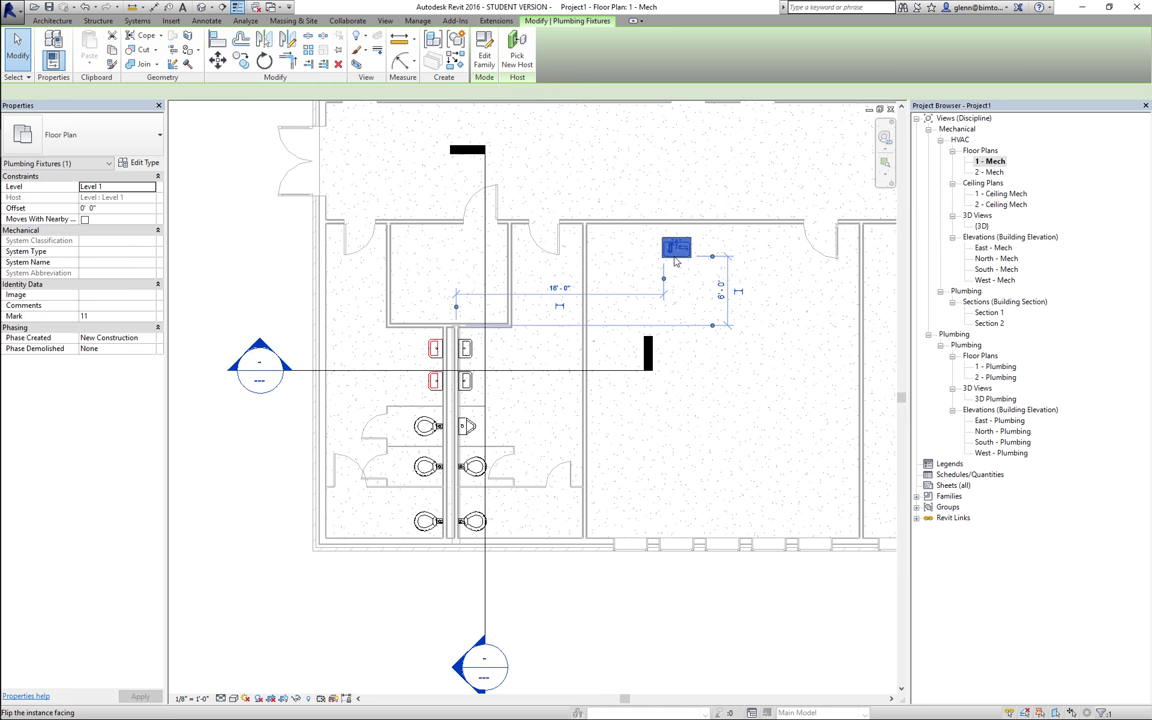
{"action": "left_click", "coordinate": [884, 162]}
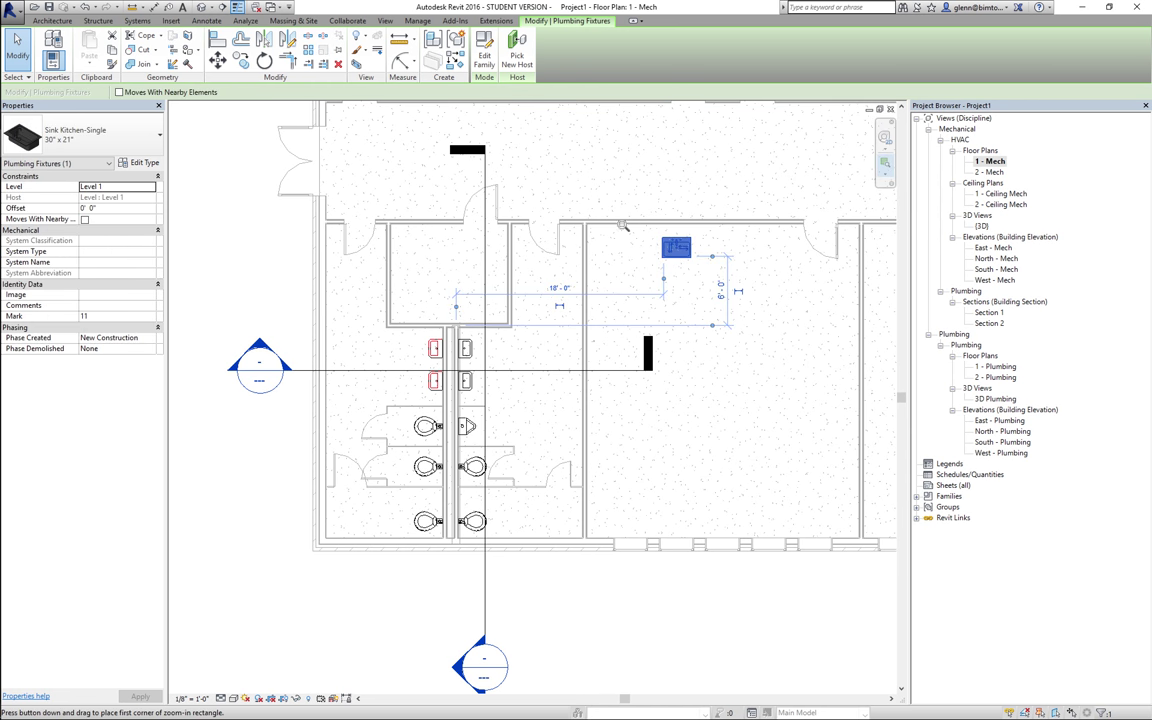
{"action": "left_click_drag", "start_coordinate": [610, 210], "coordinate": [748, 320]}
{"action": "left_click", "coordinate": [609, 400]}
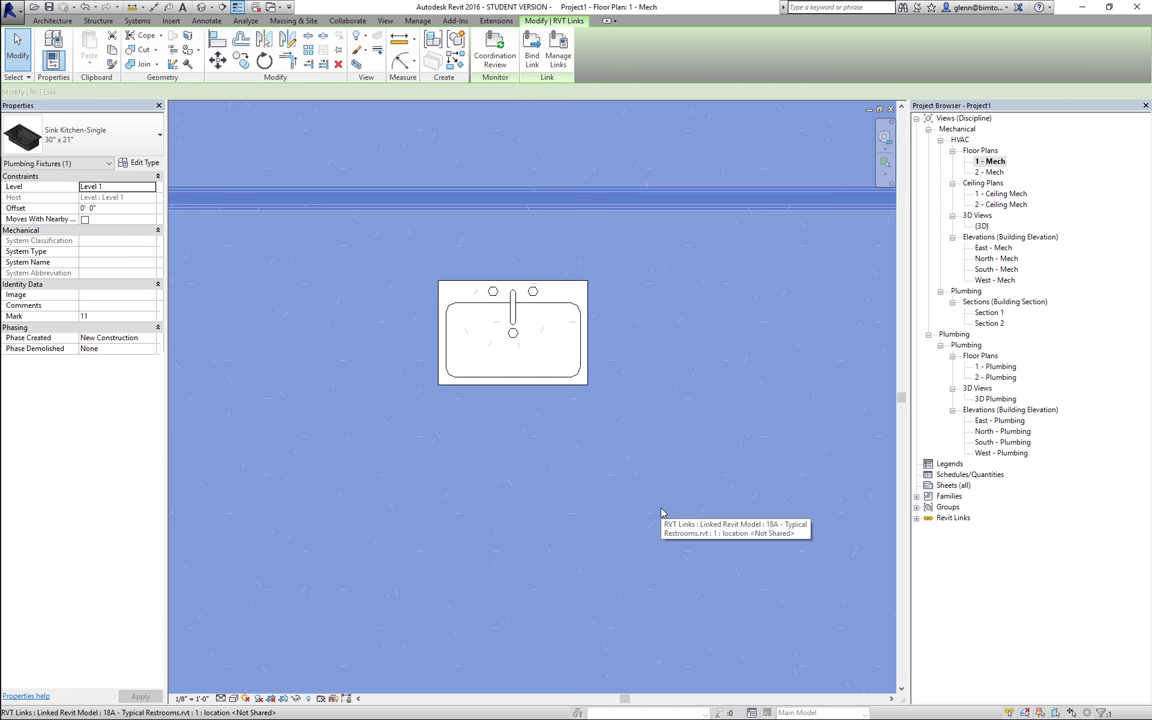
{"action": "left_click", "coordinate": [512, 285]}
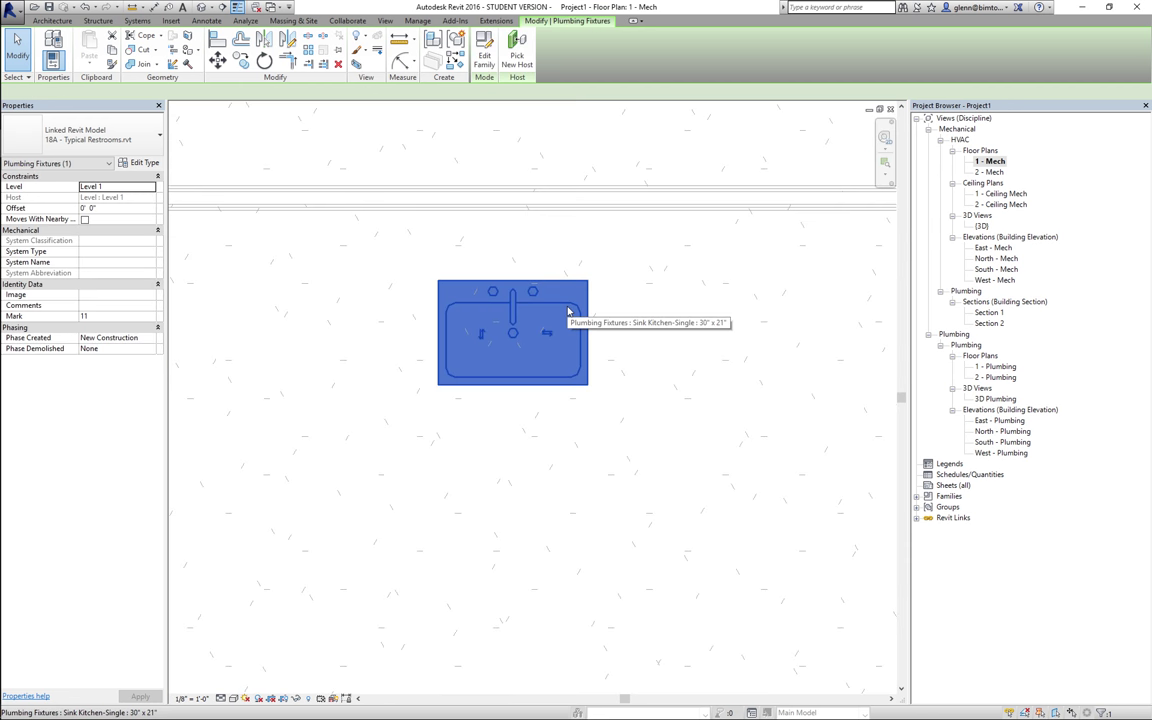
{"action": "left_click", "coordinate": [485, 55]}
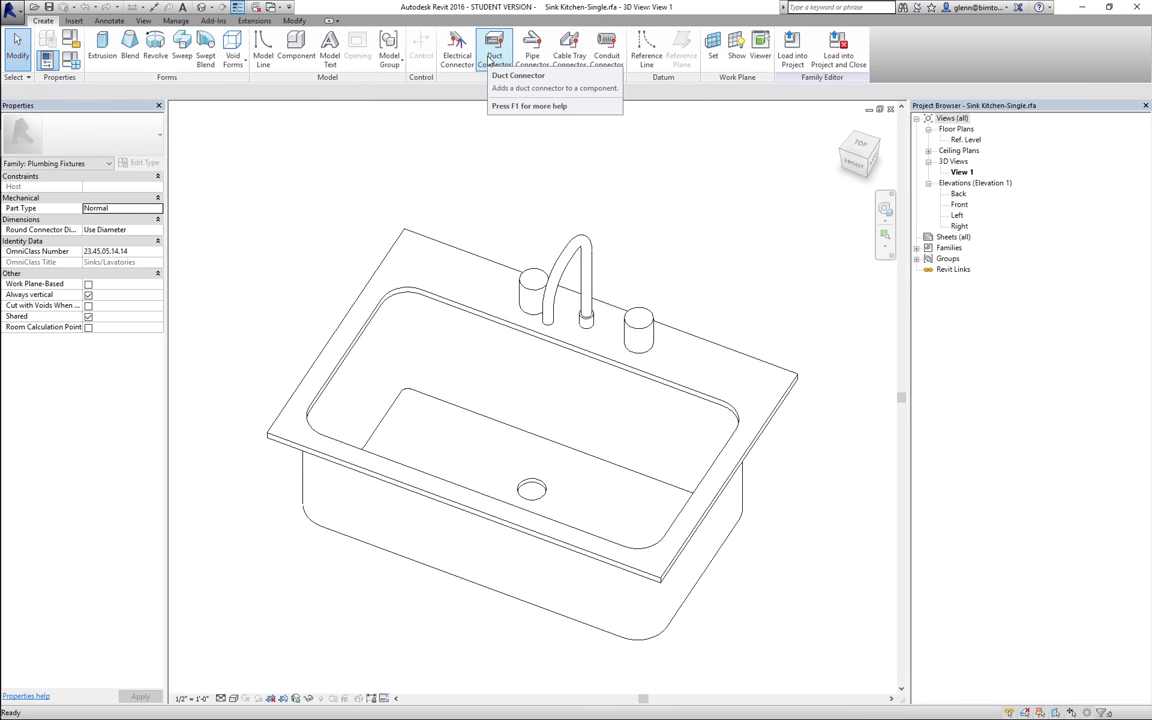
Place a Hydronic Supply pipe connector on the underside face of the kitchen sink's rim.
{"action": "left_click", "coordinate": [881, 165]}
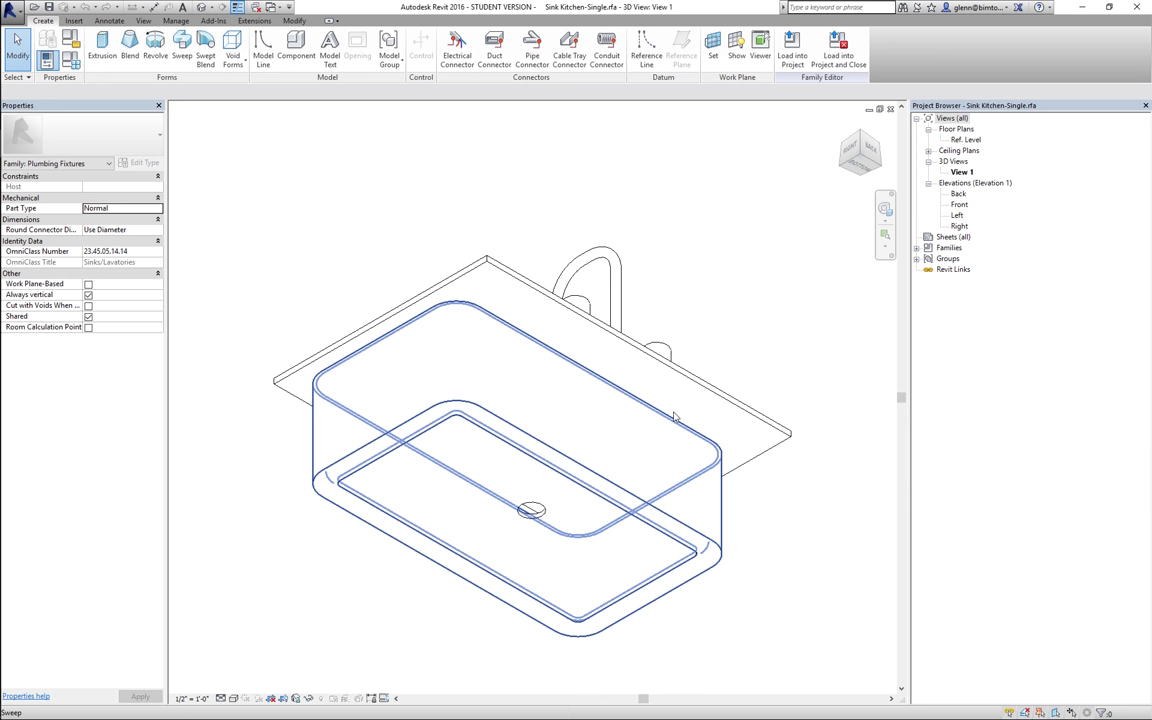
{"action": "left_click", "coordinate": [532, 55]}
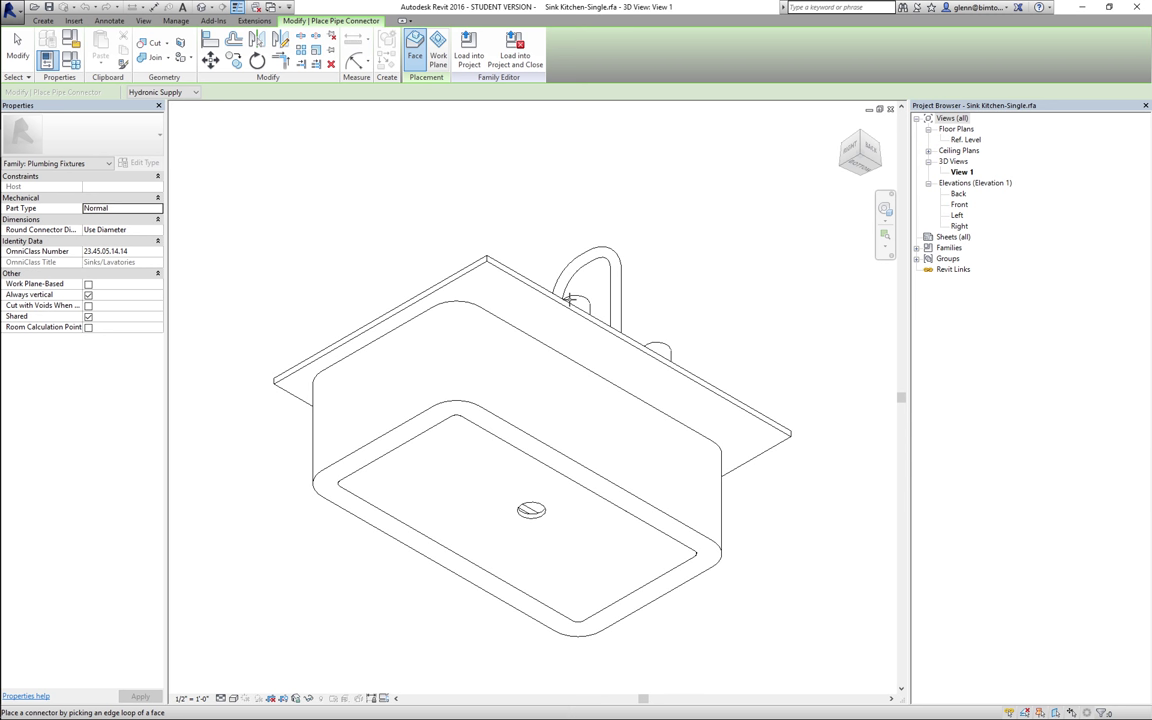
{"action": "left_click", "coordinate": [573, 318]}
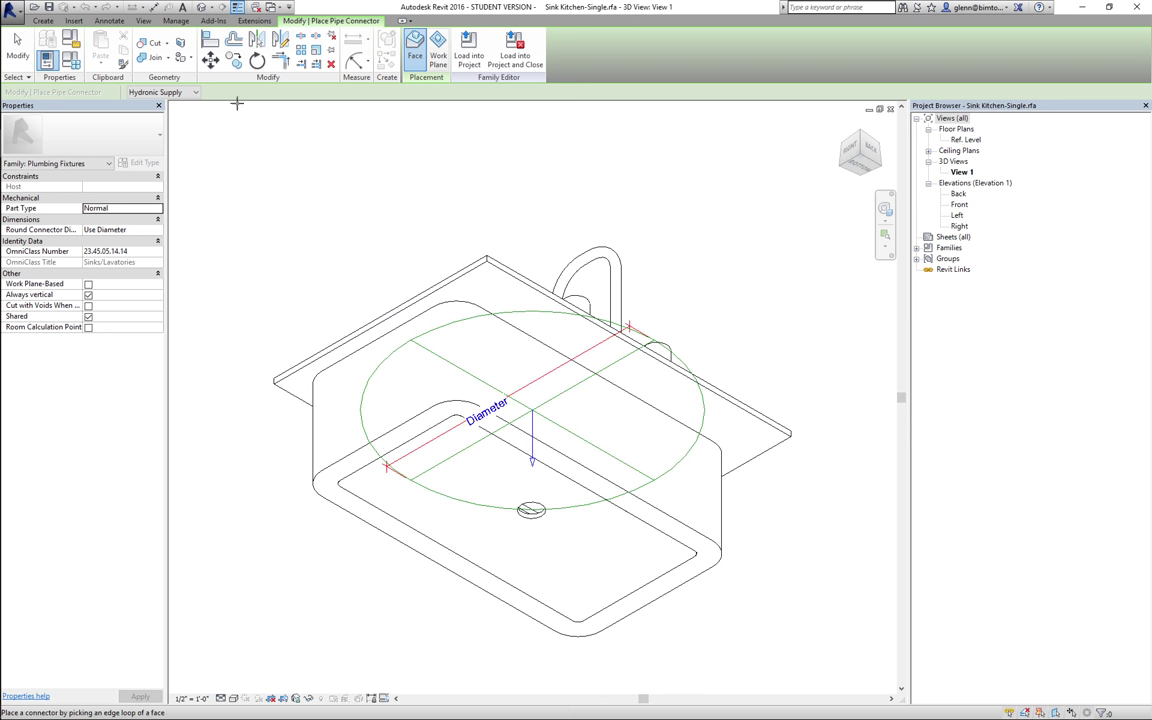
{"action": "left_click", "coordinate": [22, 47]}
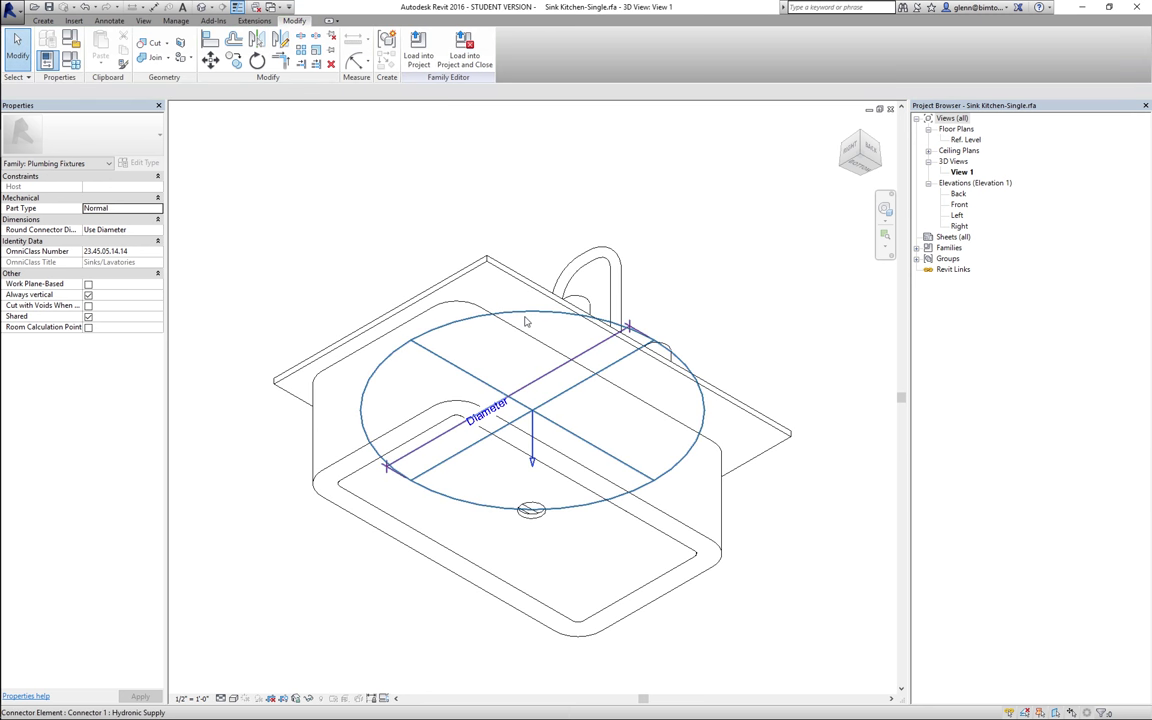
Set the rim connector's flow direction to In and its system classification to Domestic Hot Water.
{"action": "left_click", "coordinate": [525, 321]}
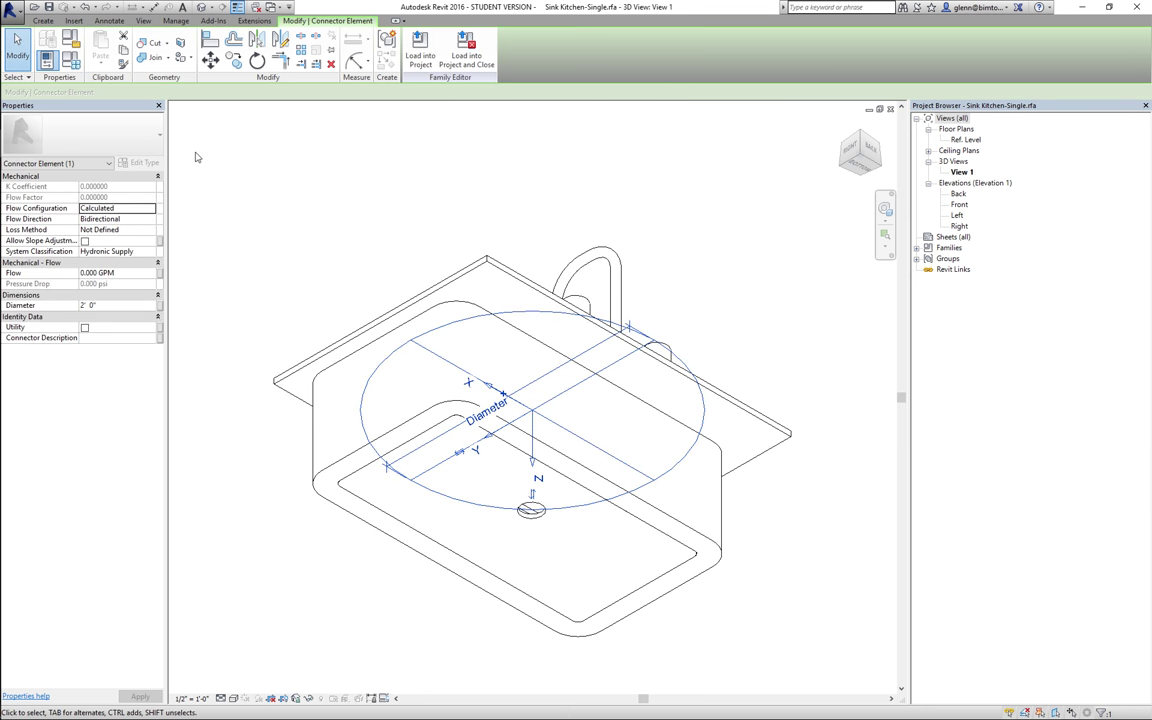
{"action": "left_click", "coordinate": [152, 220]}
{"action": "left_click", "coordinate": [151, 219]}
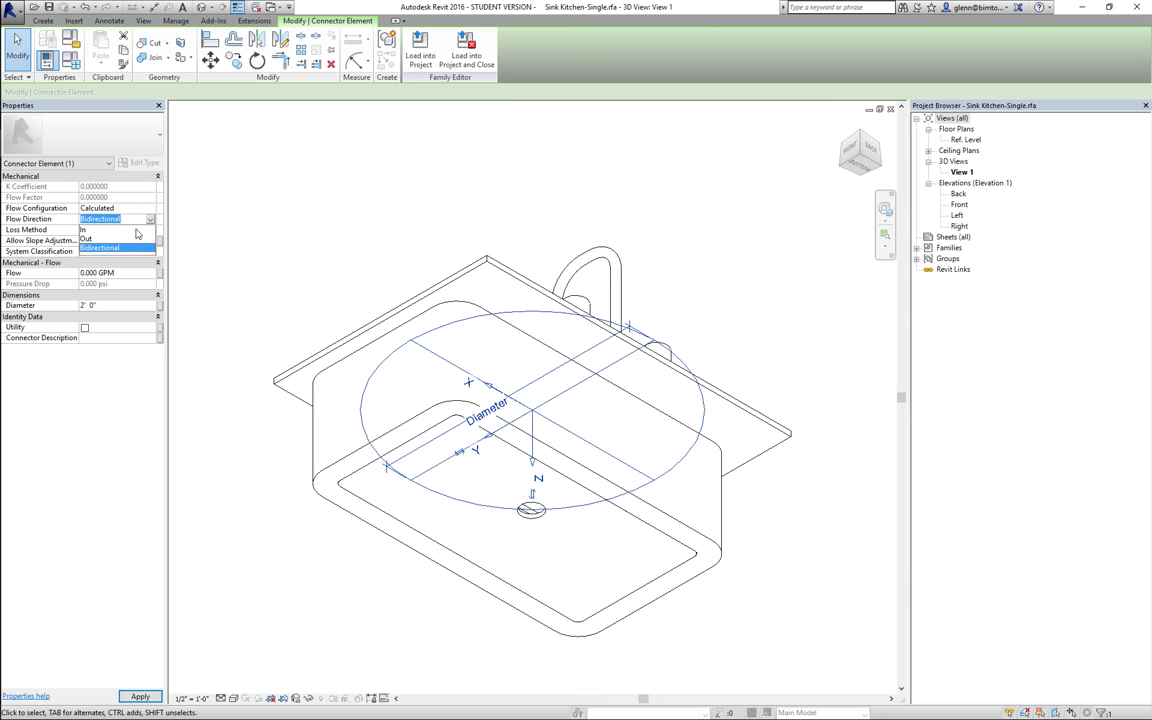
{"action": "left_click", "coordinate": [137, 231]}
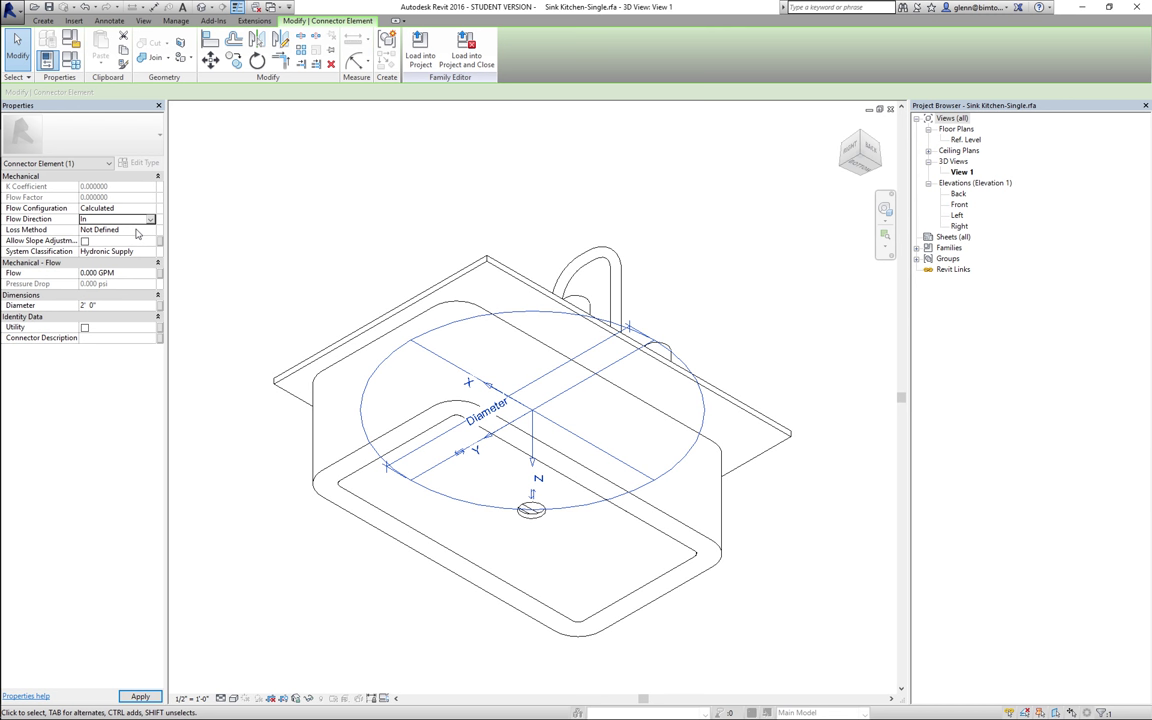
{"action": "left_click", "coordinate": [151, 252]}
{"action": "left_click", "coordinate": [151, 253]}
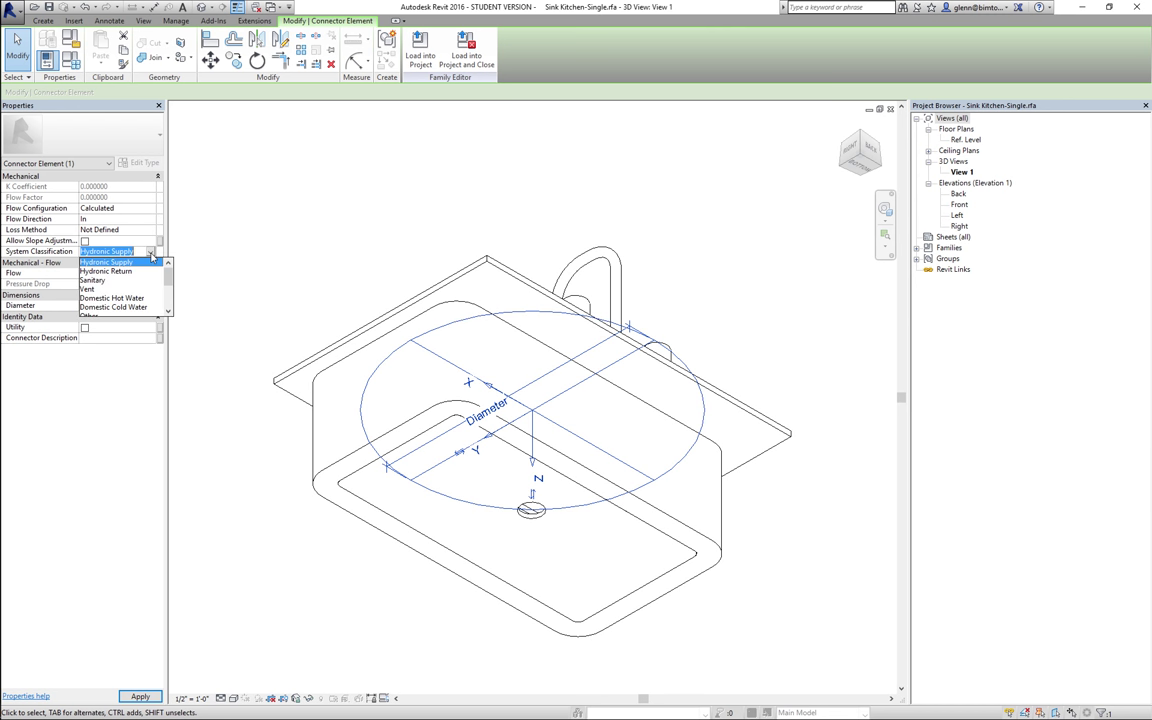
{"action": "left_click", "coordinate": [124, 298]}
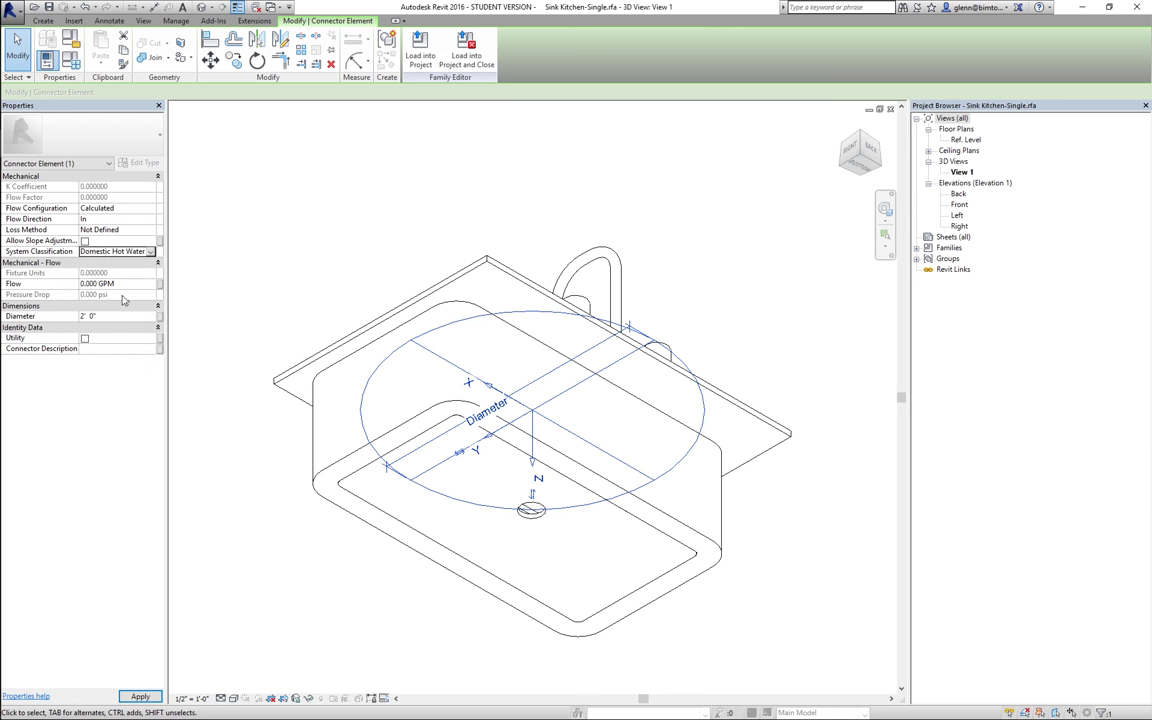
Set the hot water connector's diameter to 1/2".
{"action": "left_click", "coordinate": [129, 285]}
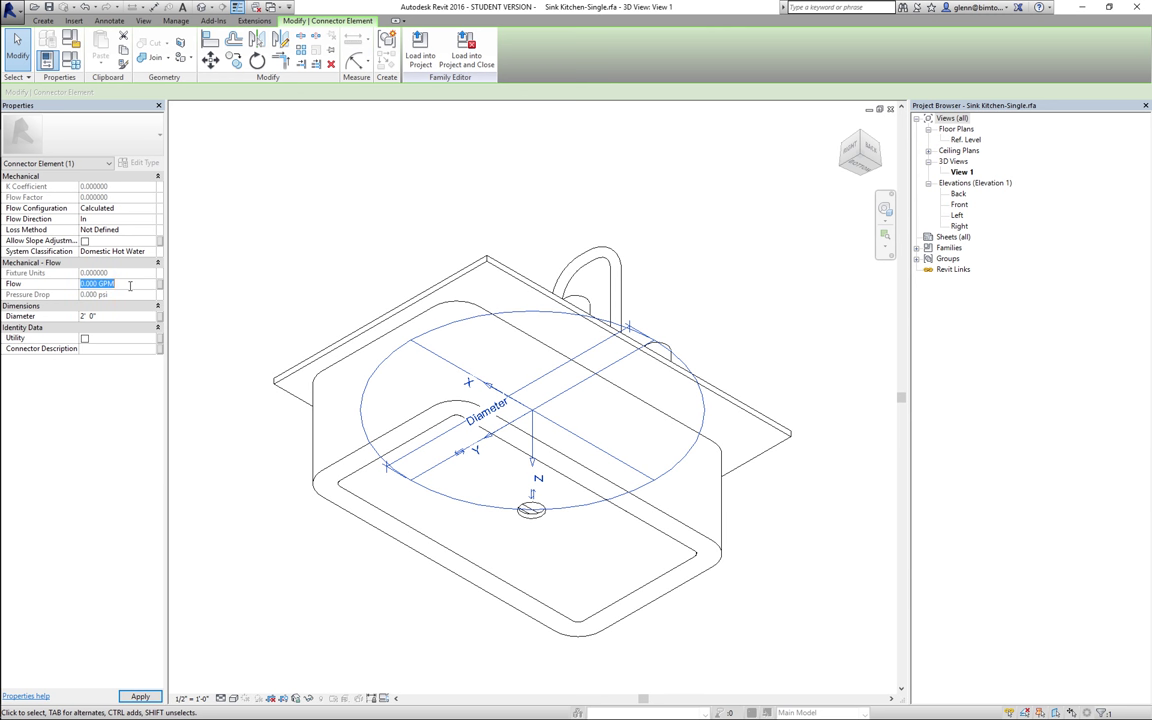
{"action": "left_click", "coordinate": [107, 315]}
{"action": "left_click", "coordinate": [265, 362]}
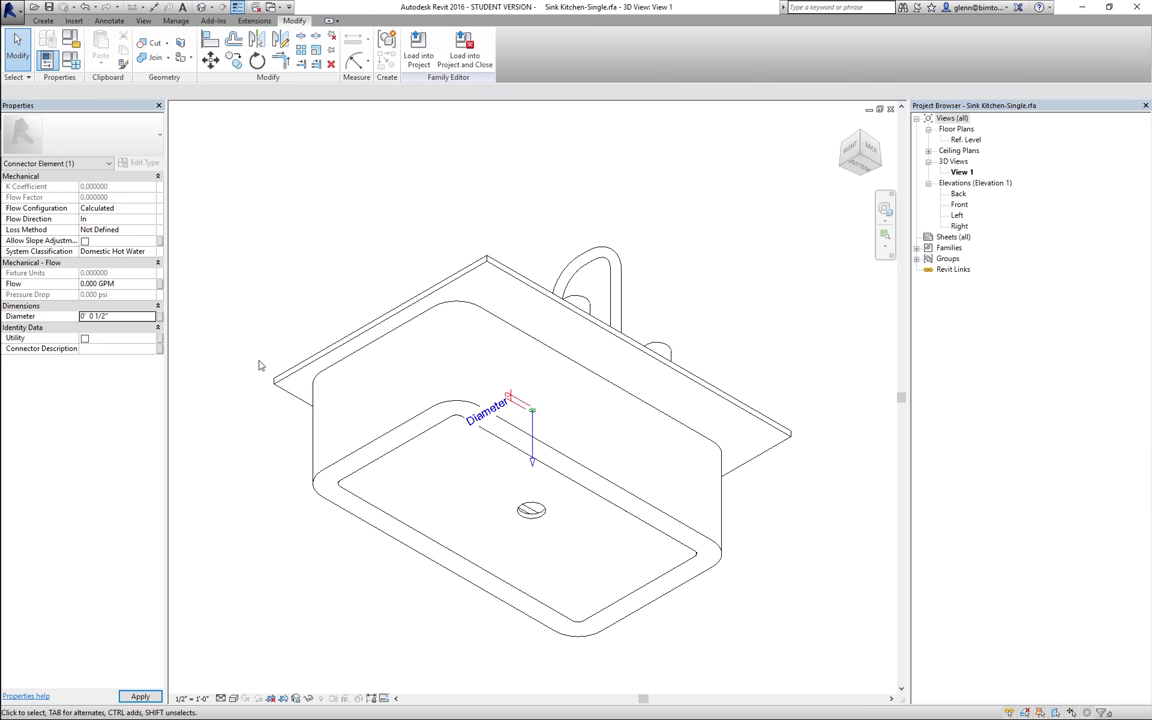
Try to shift the hot water connector away from the middle of the sink's underside, and delete it.
{"action": "left_click", "coordinate": [535, 417]}
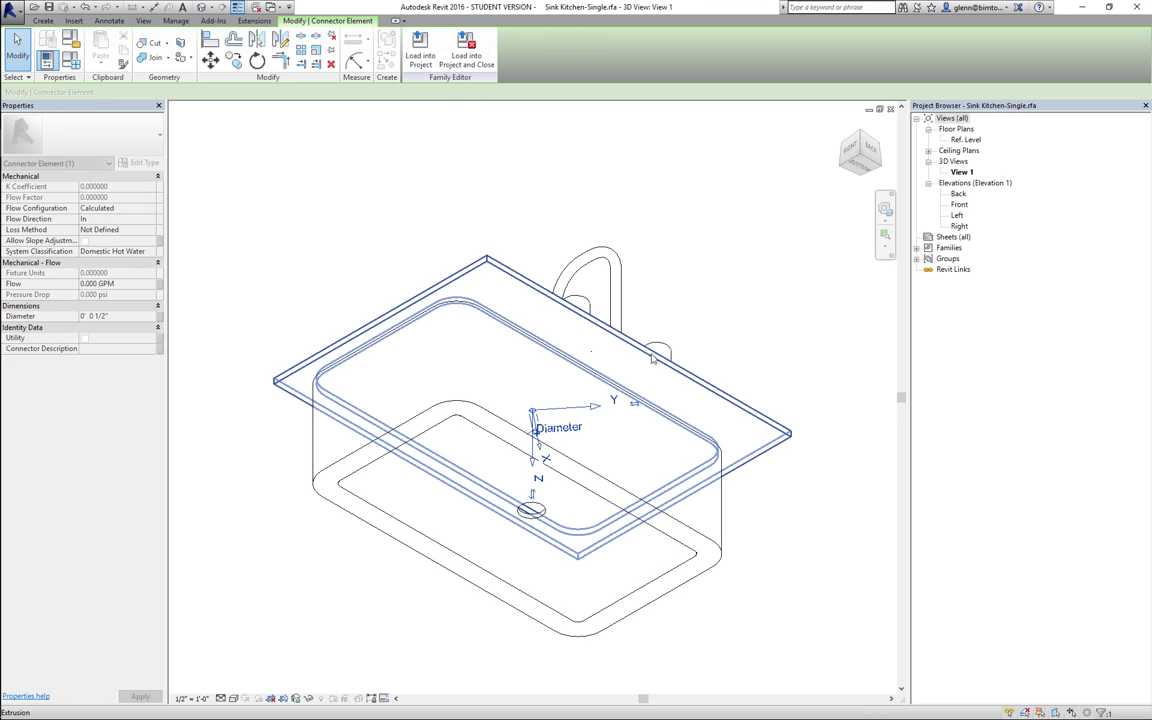
{"action": "key", "text": "Escape"}
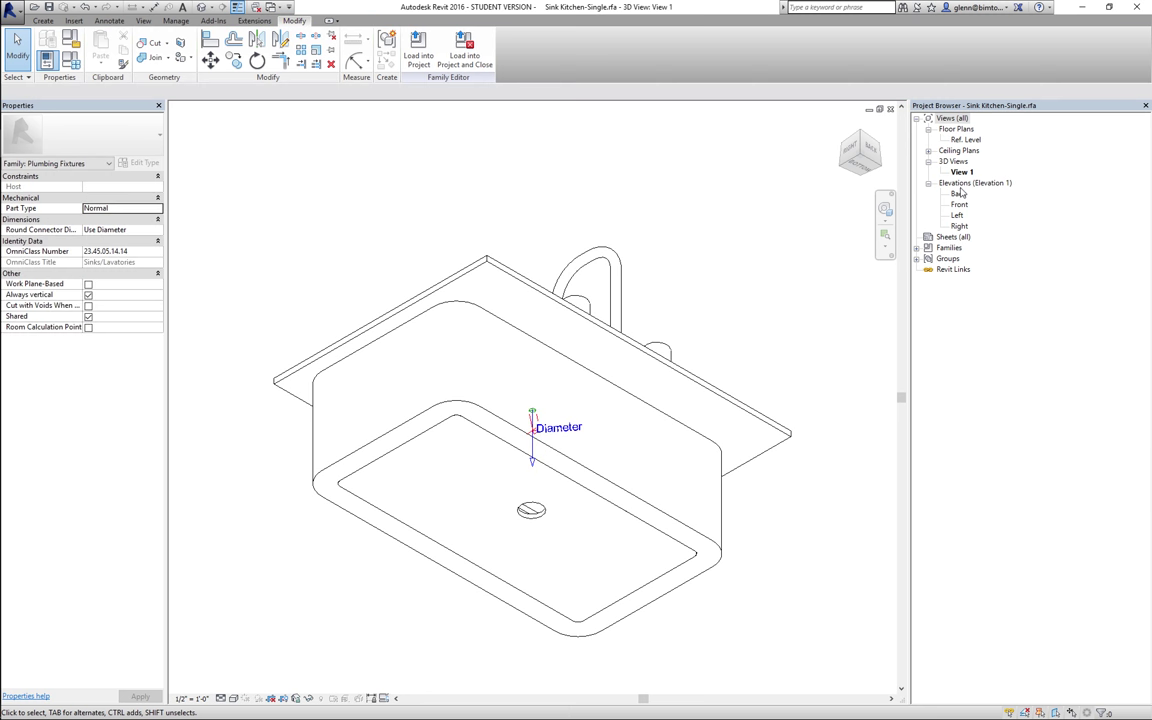
{"action": "left_click", "coordinate": [858, 158]}
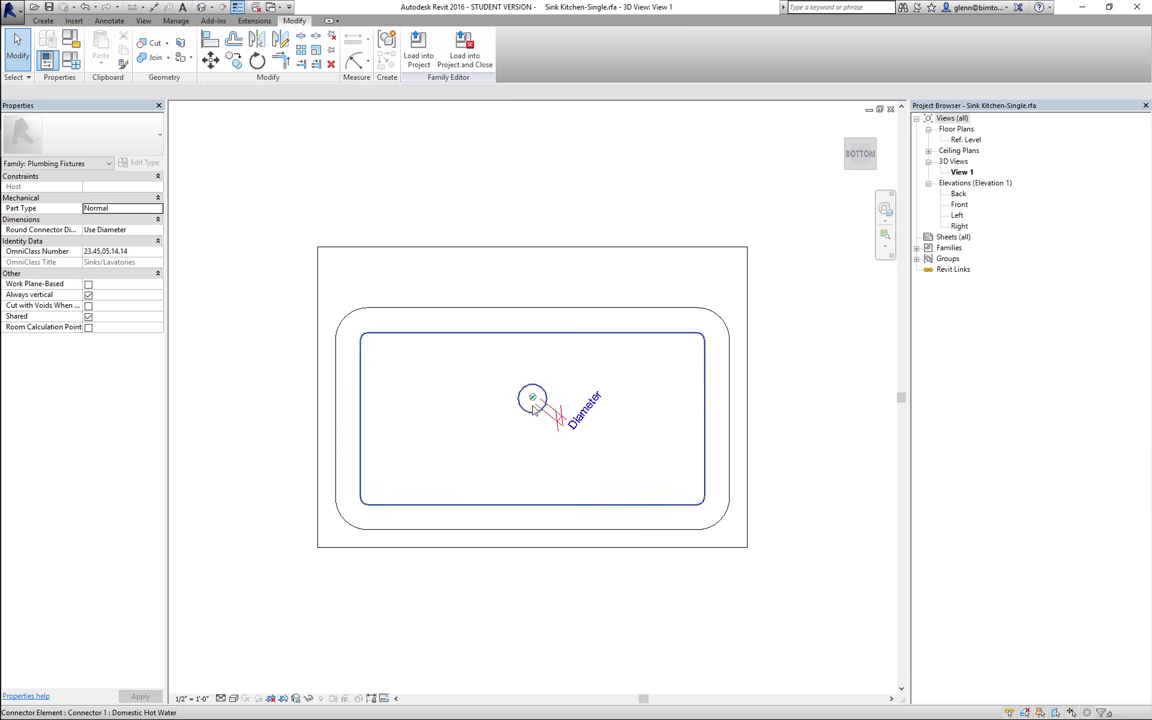
{"action": "mouse_move", "coordinate": [548, 410]}
{"action": "left_mouse_down"}
{"action": "mouse_move", "coordinate": [576, 306]}
{"action": "mouse_move", "coordinate": [498, 273]}
{"action": "mouse_move", "coordinate": [466, 338]}
{"action": "mouse_move", "coordinate": [481, 309]}
{"action": "mouse_move", "coordinate": [528, 347]}
{"action": "mouse_move", "coordinate": [474, 320]}
{"action": "mouse_move", "coordinate": [541, 416]}
{"action": "mouse_move", "coordinate": [590, 404]}
{"action": "mouse_move", "coordinate": [566, 404]}
{"action": "left_mouse_up"}
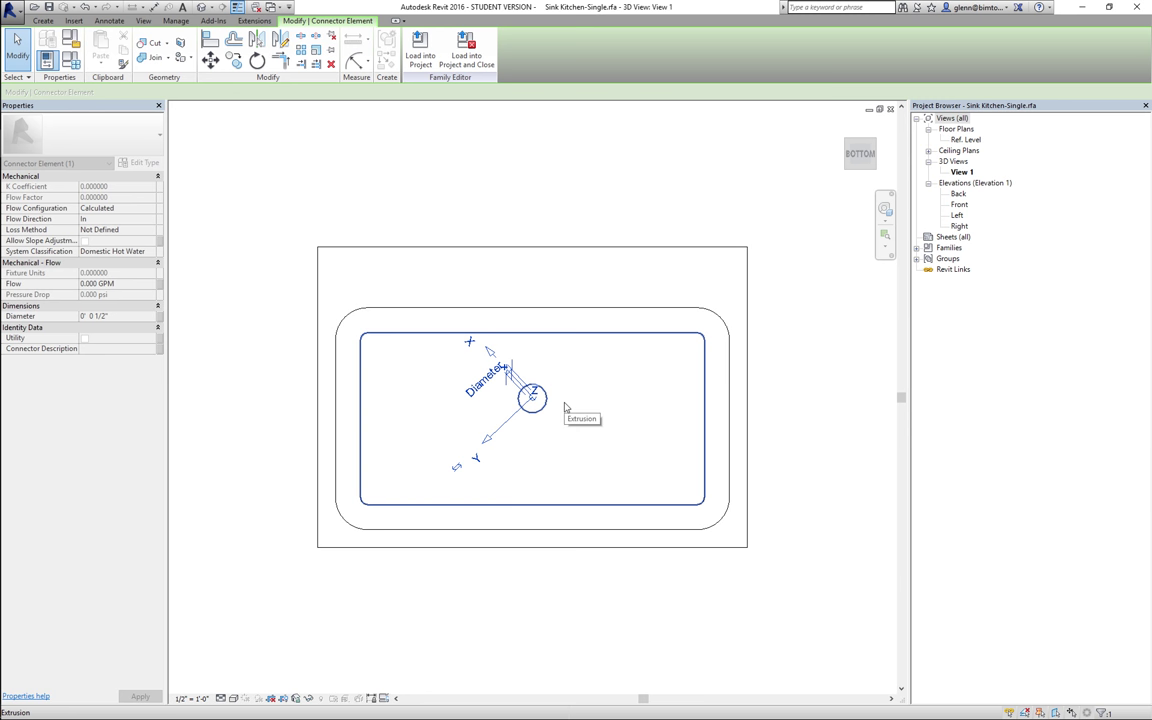
{"action": "key", "text": "Escape"}
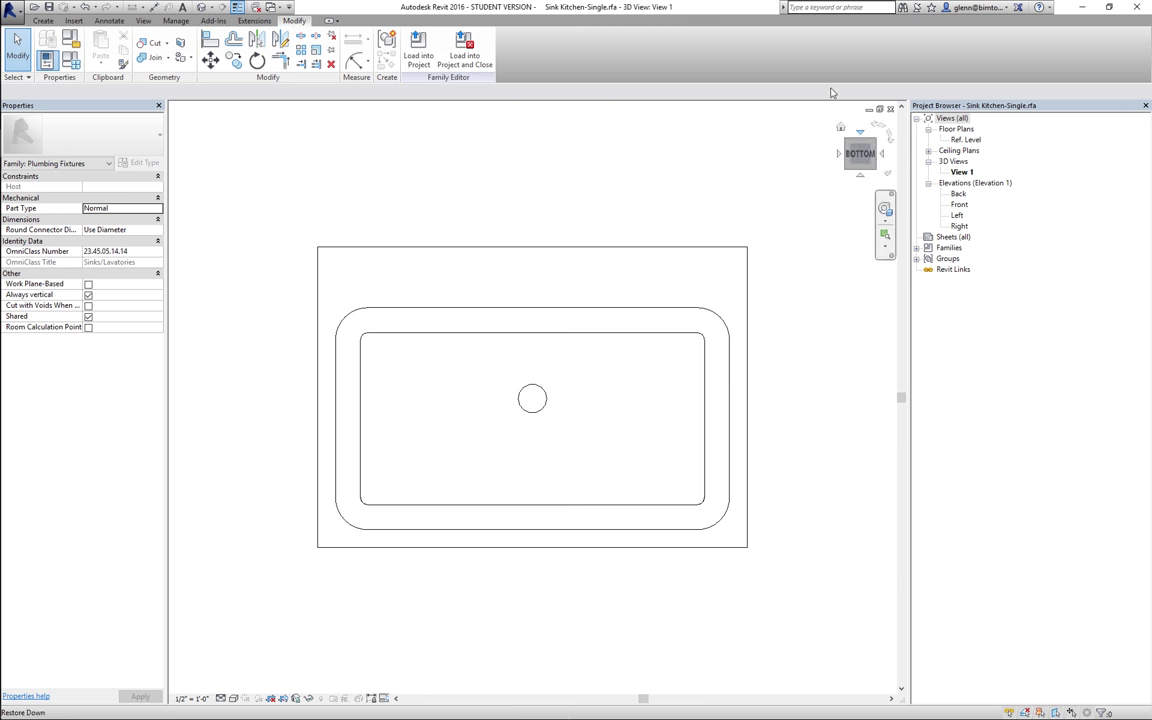
Create a 1' 0" deep solid extrusion on the Ref. Level from a small freehand circle.
{"action": "left_click", "coordinate": [849, 147]}
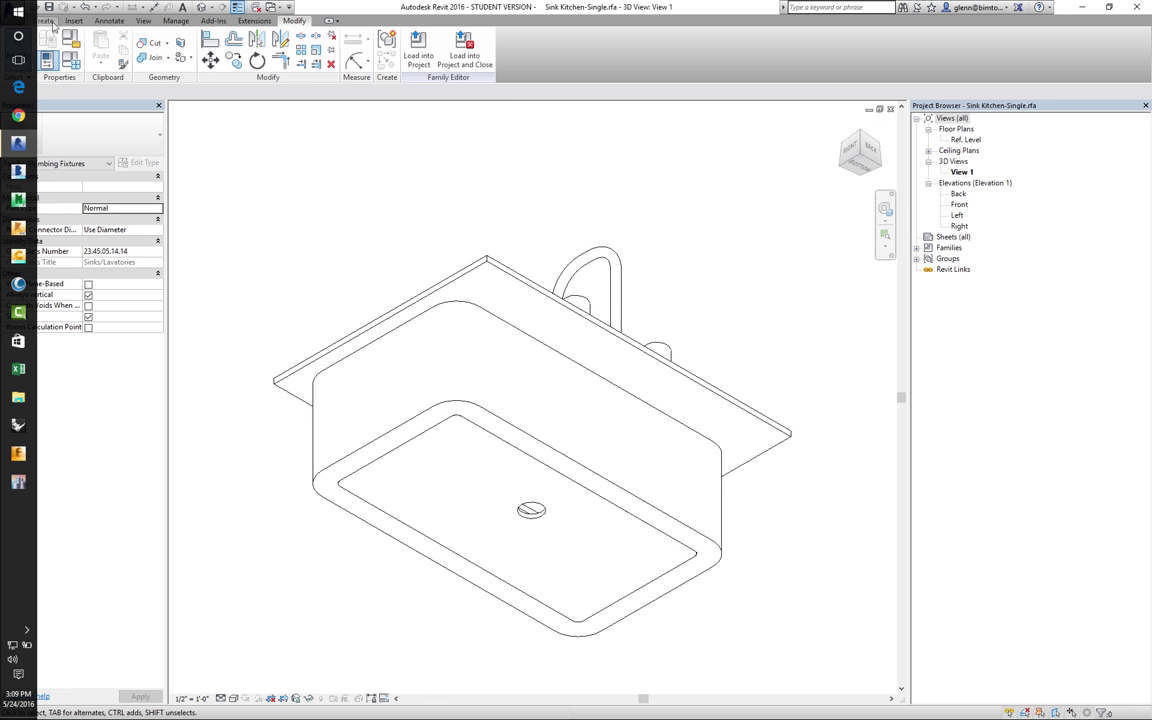
{"action": "left_click", "coordinate": [48, 21]}
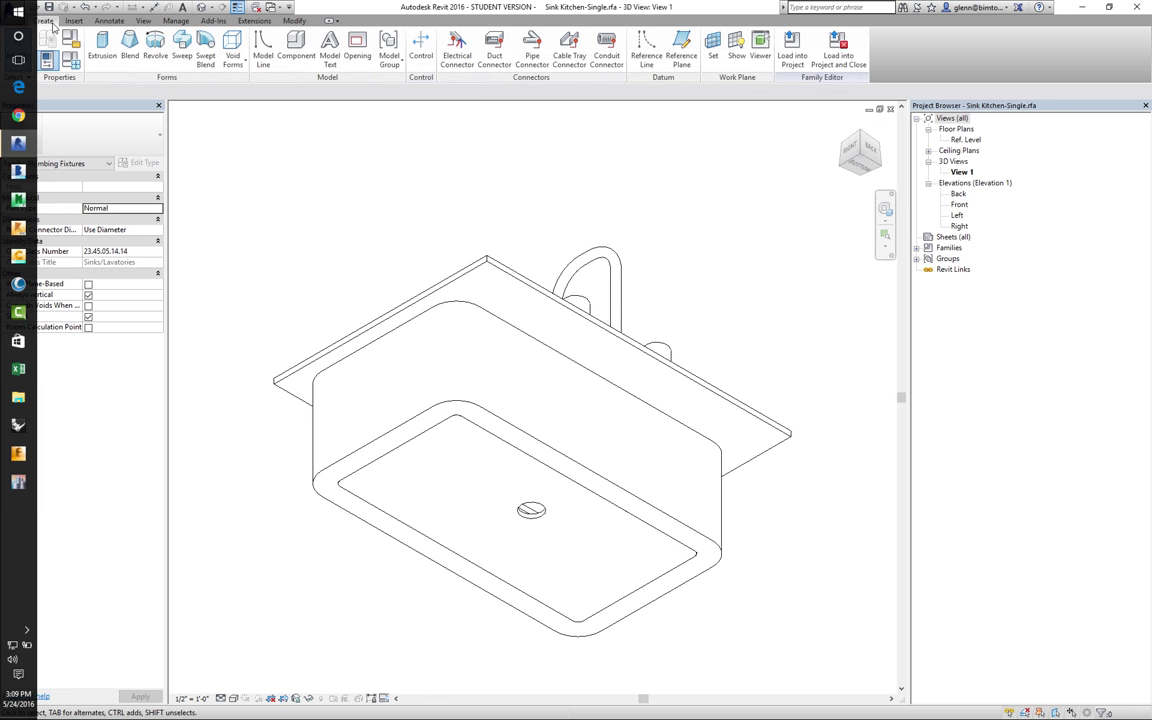
{"action": "left_click", "coordinate": [104, 50]}
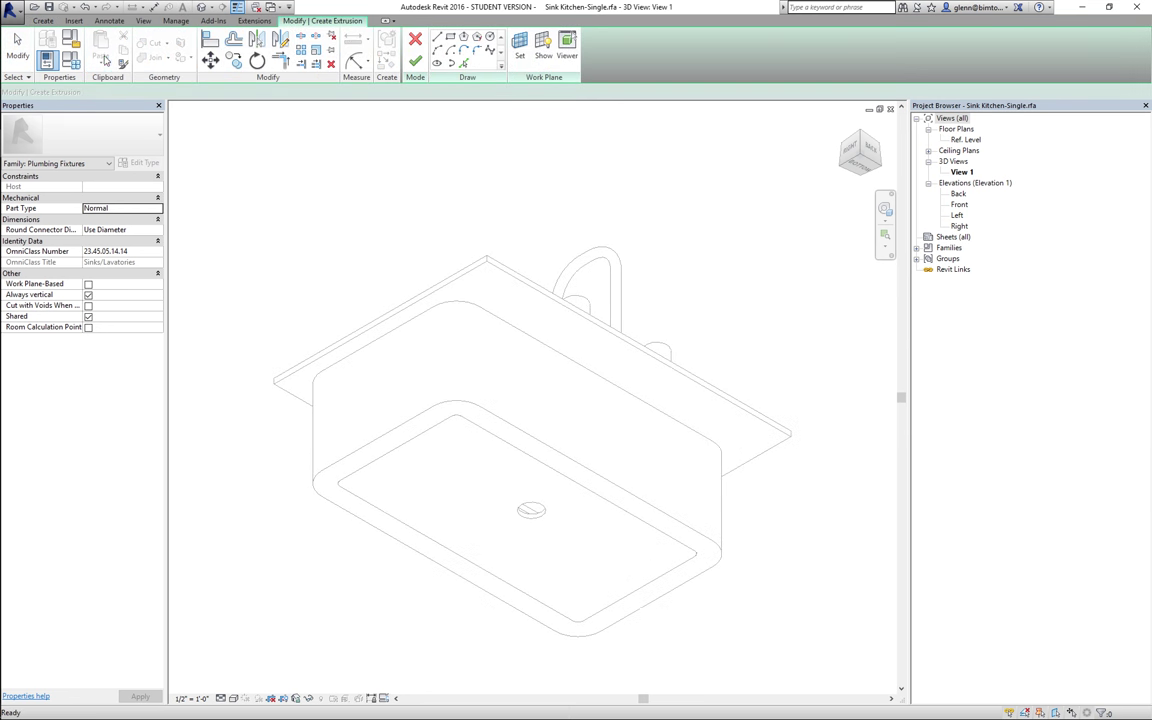
{"action": "left_click", "coordinate": [490, 37]}
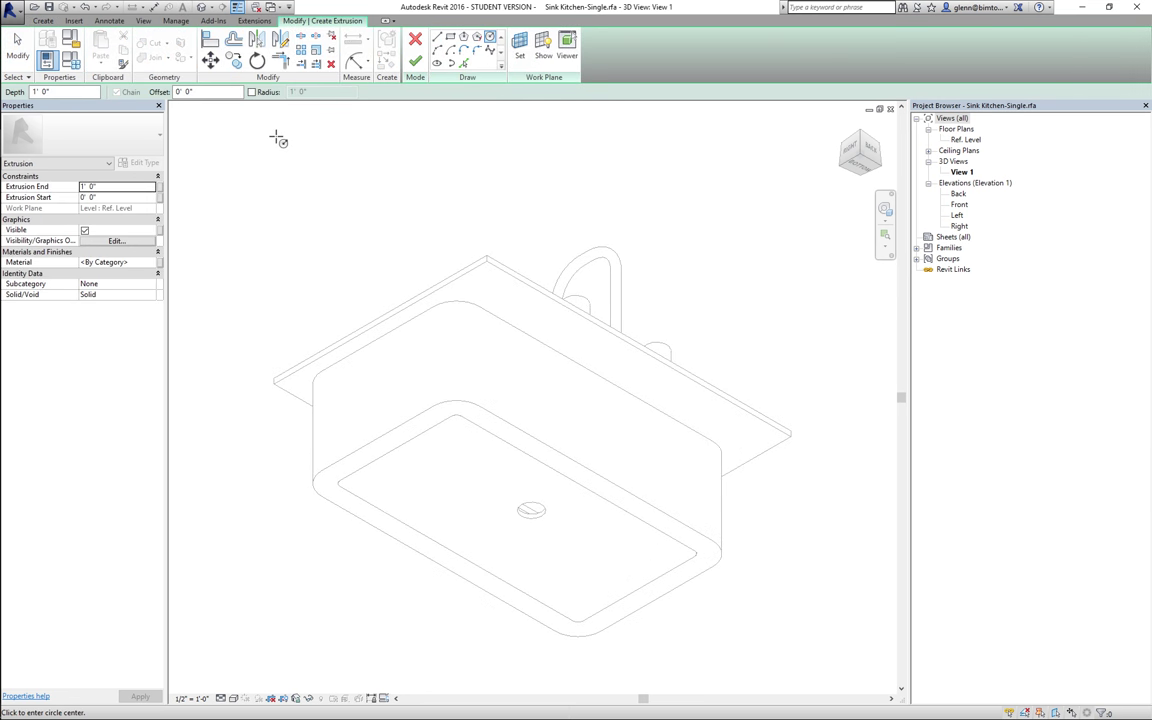
{"action": "left_click", "coordinate": [578, 339]}
{"action": "left_click", "coordinate": [588, 347]}
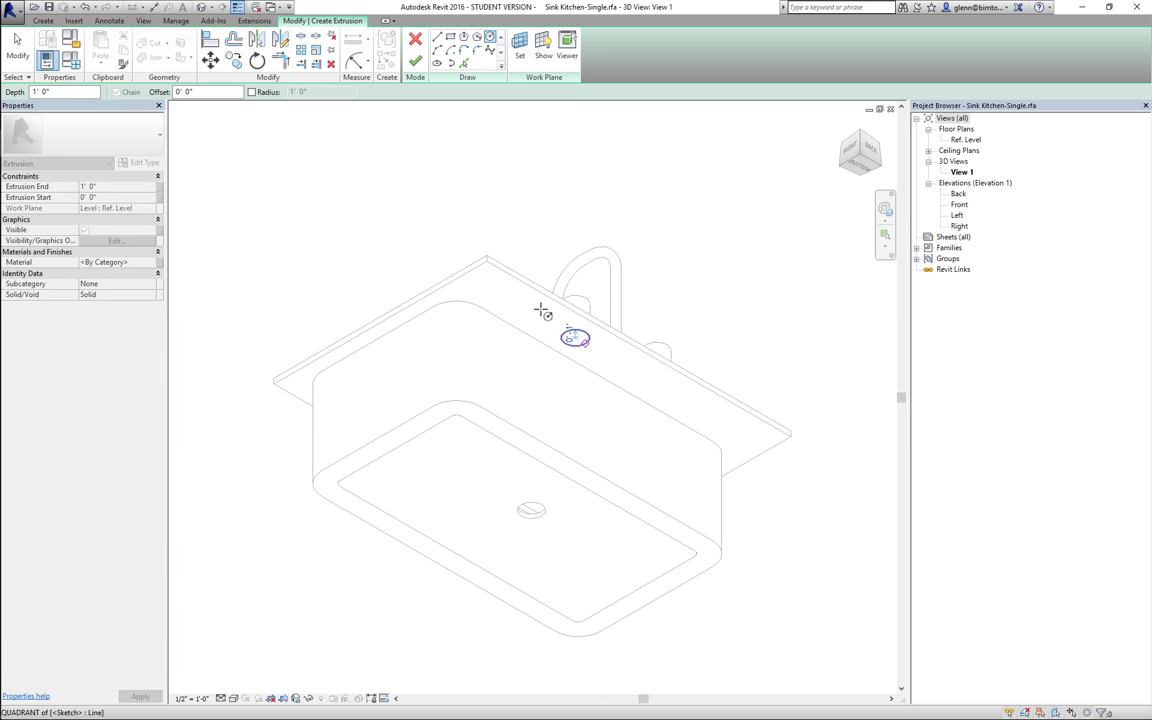
{"action": "left_click", "coordinate": [20, 46]}
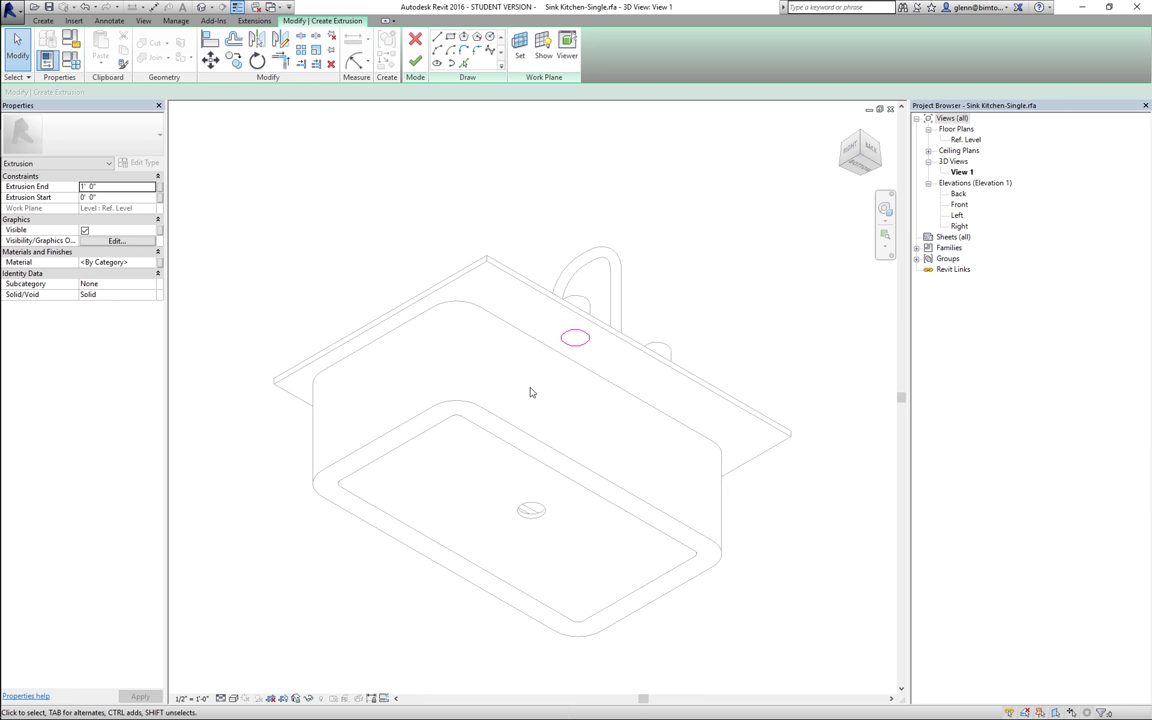
{"action": "left_click", "coordinate": [415, 61]}
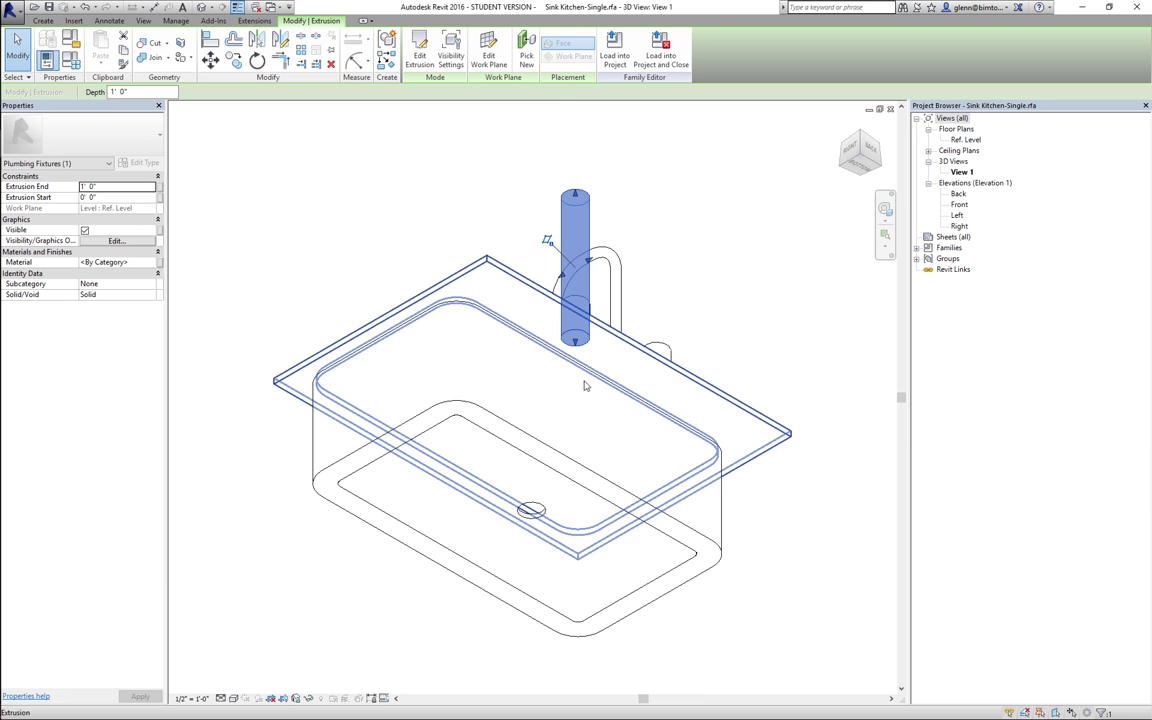
Stretch the cylinder's upper end to the underside of the sink rim at 3' 0" and raise its lower end to 2' 7 219/256".
{"action": "left_click", "coordinate": [871, 155]}
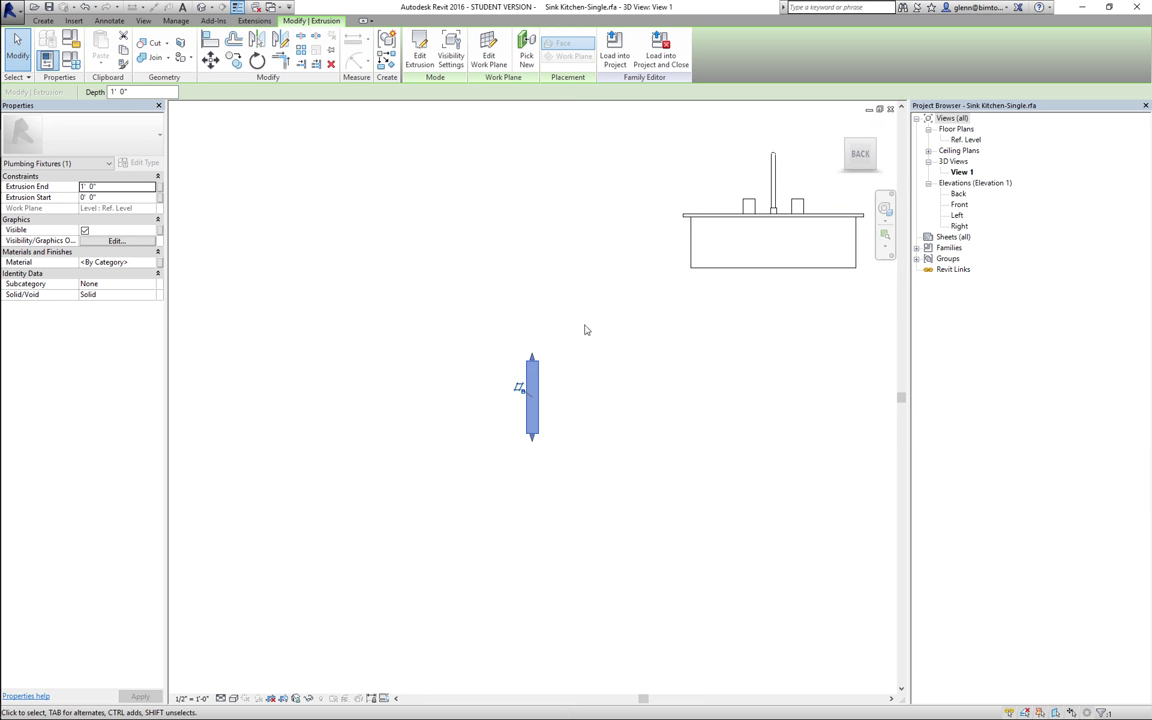
{"action": "left_click_drag", "start_coordinate": [532, 360], "coordinate": [533, 219]}
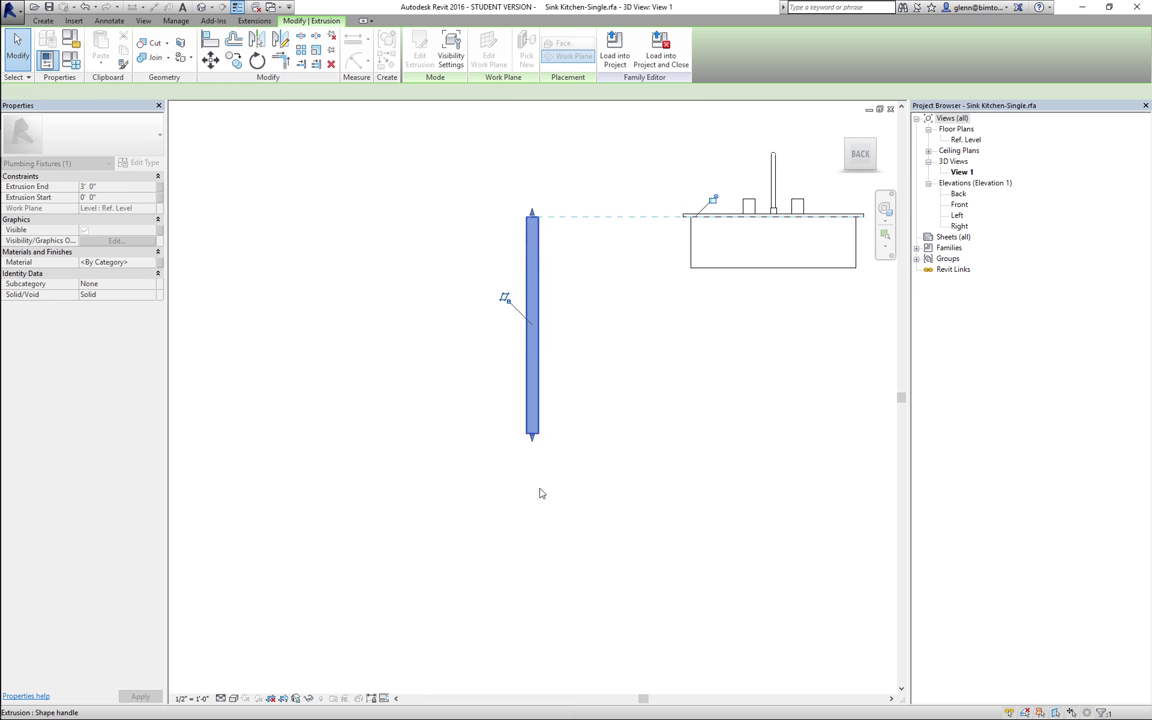
{"action": "left_click_drag", "start_coordinate": [533, 443], "coordinate": [532, 241]}
{"action": "left_click", "coordinate": [620, 420]}
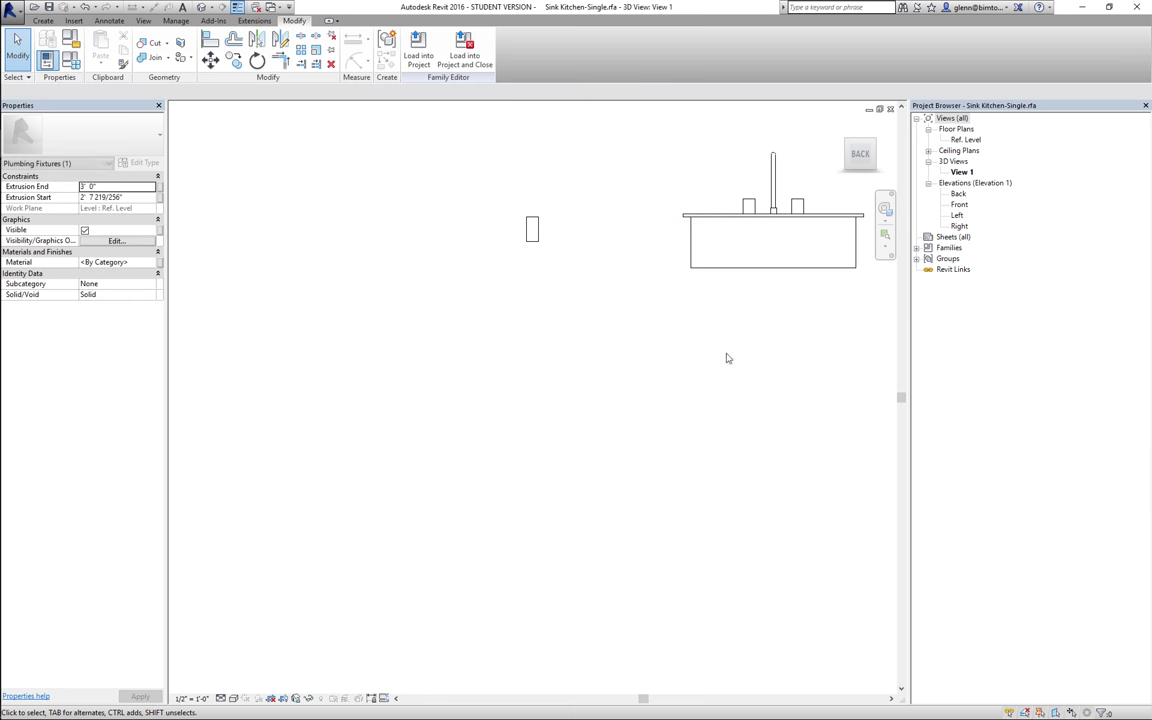
Examine the cylinder's position relative to the sink from the right side, in the Ref. Level plan, and from below in 3D.
{"action": "left_click", "coordinate": [839, 157]}
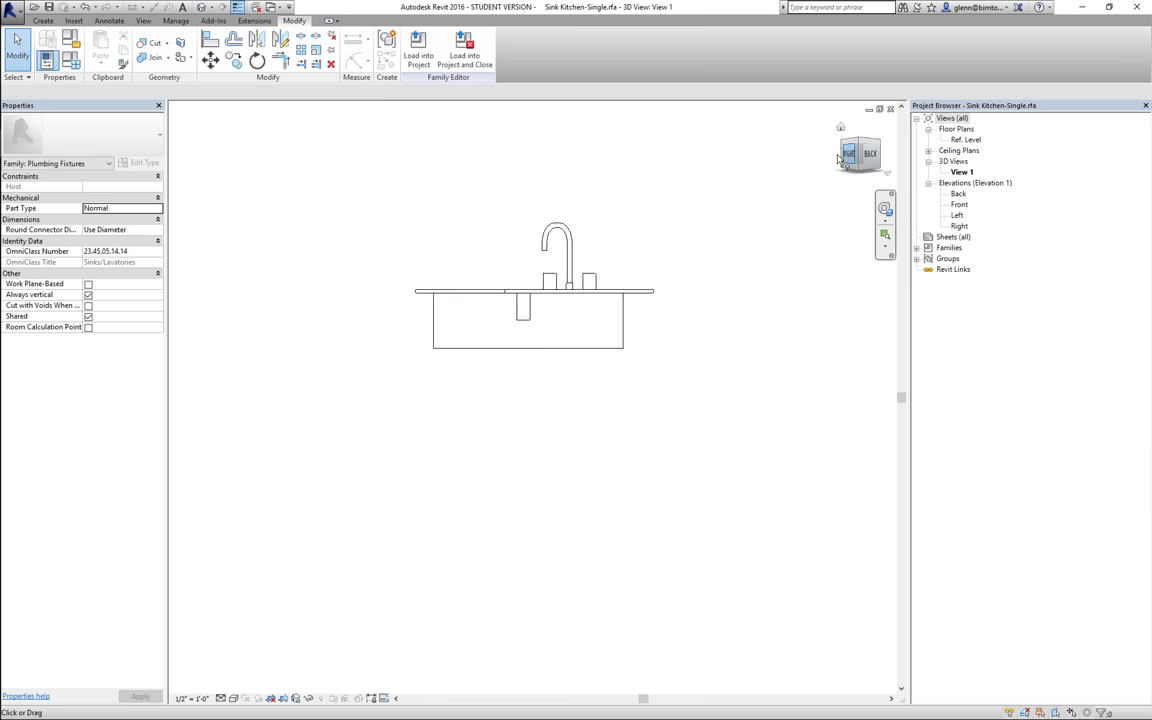
{"action": "left_click_drag", "start_coordinate": [728, 432], "coordinate": [465, 451]}
{"action": "left_click", "coordinate": [491, 519]}
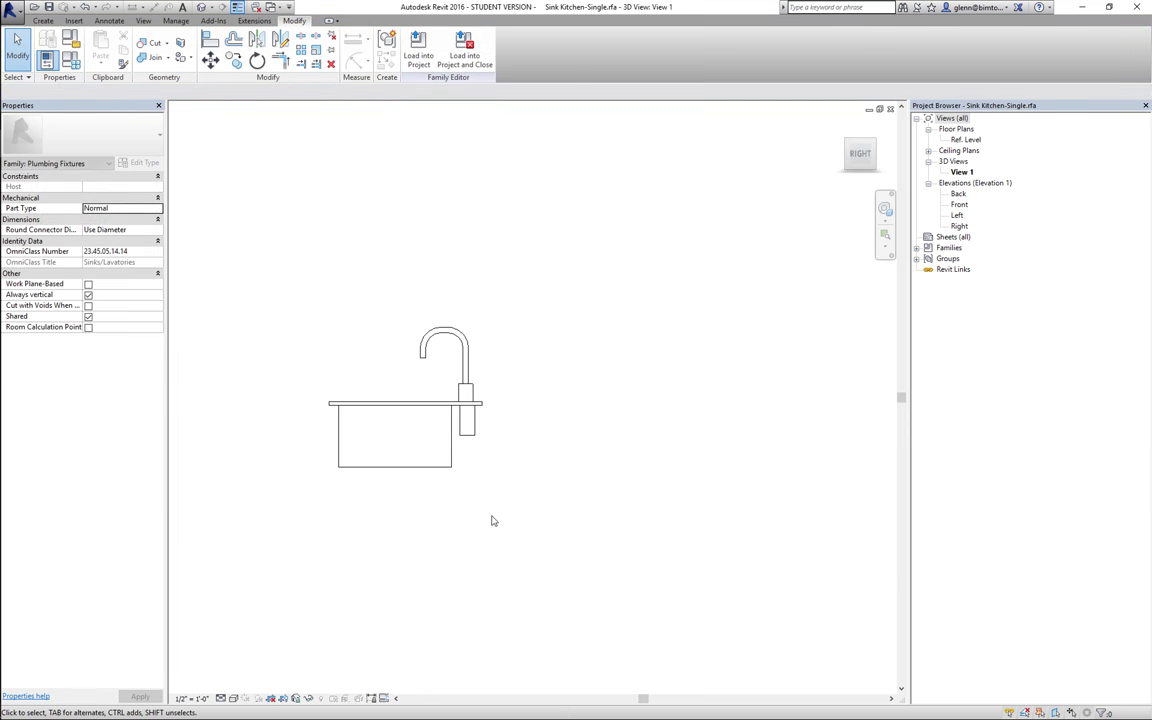
{"action": "double_click", "coordinate": [965, 141]}
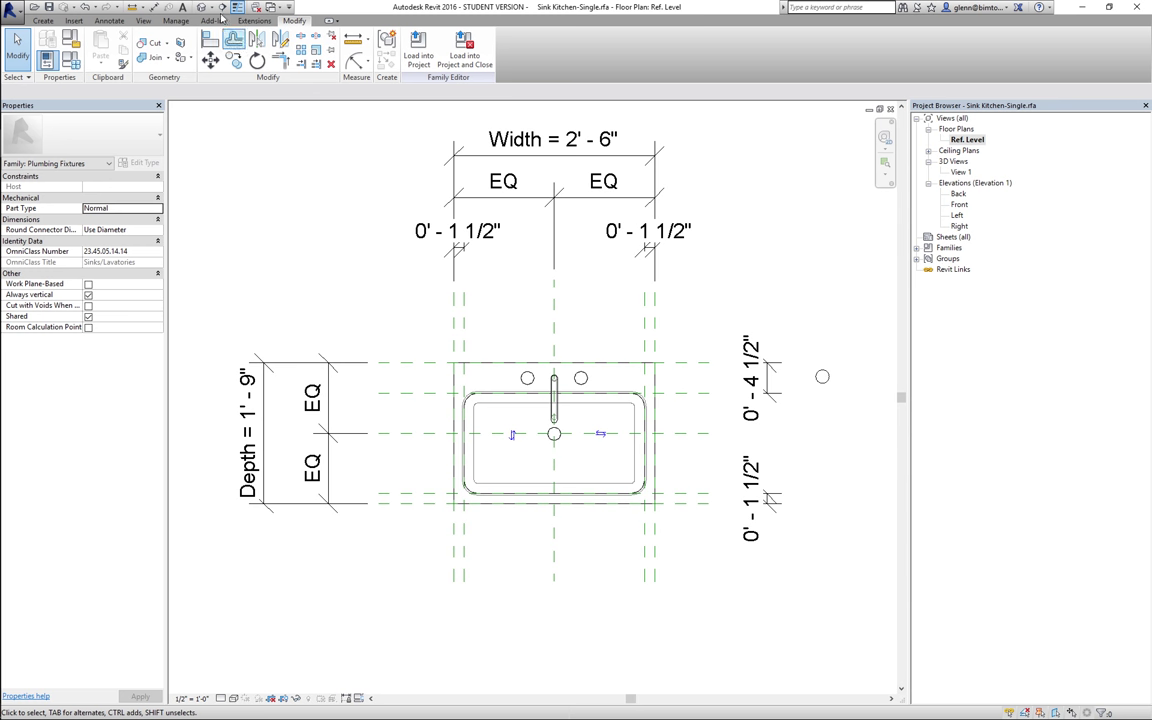
{"action": "left_click", "coordinate": [221, 8]}
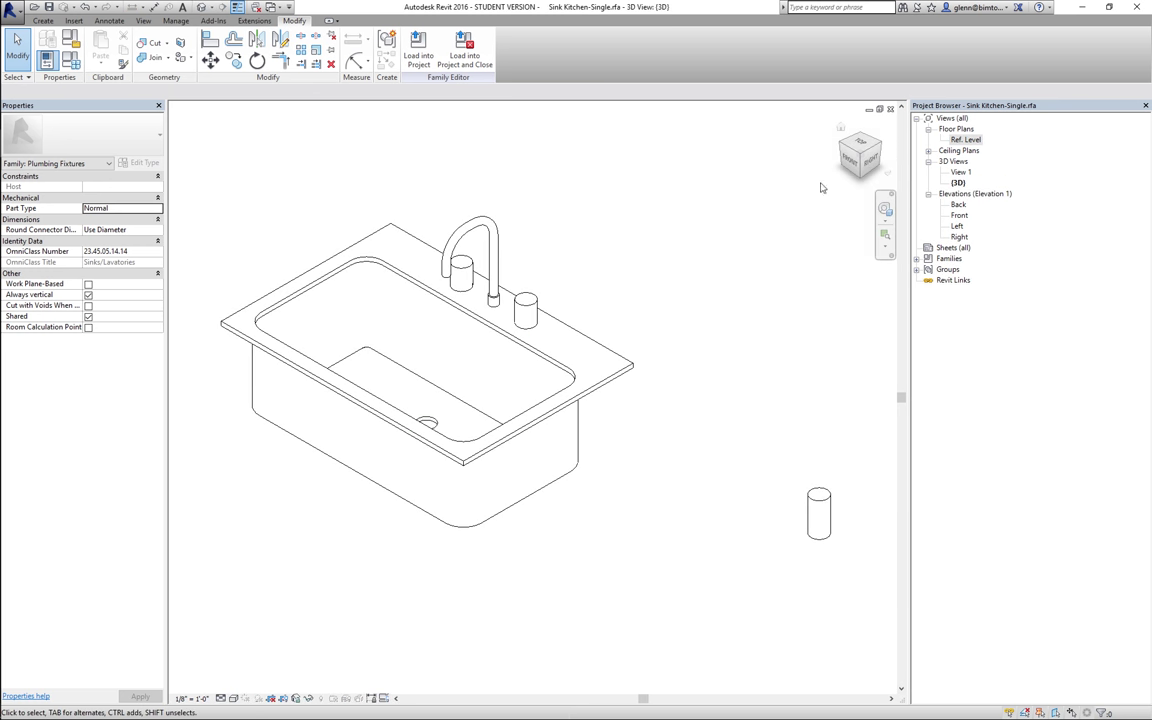
{"action": "left_click", "coordinate": [858, 184]}
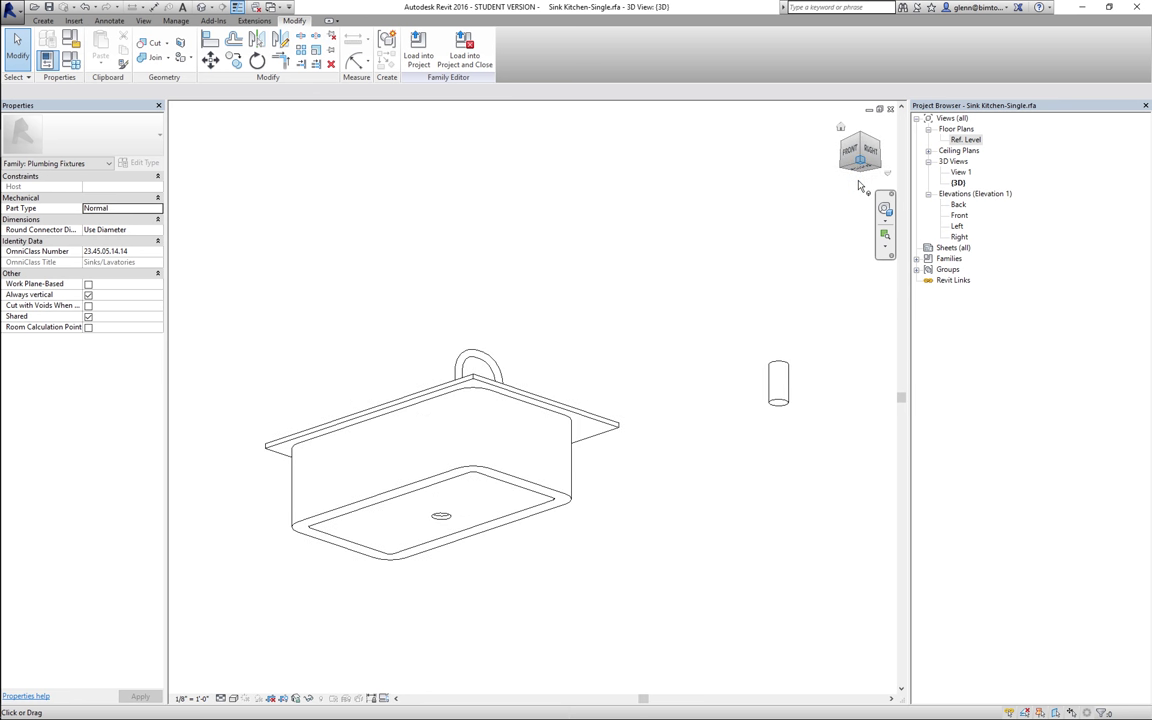
{"action": "left_click", "coordinate": [858, 184]}
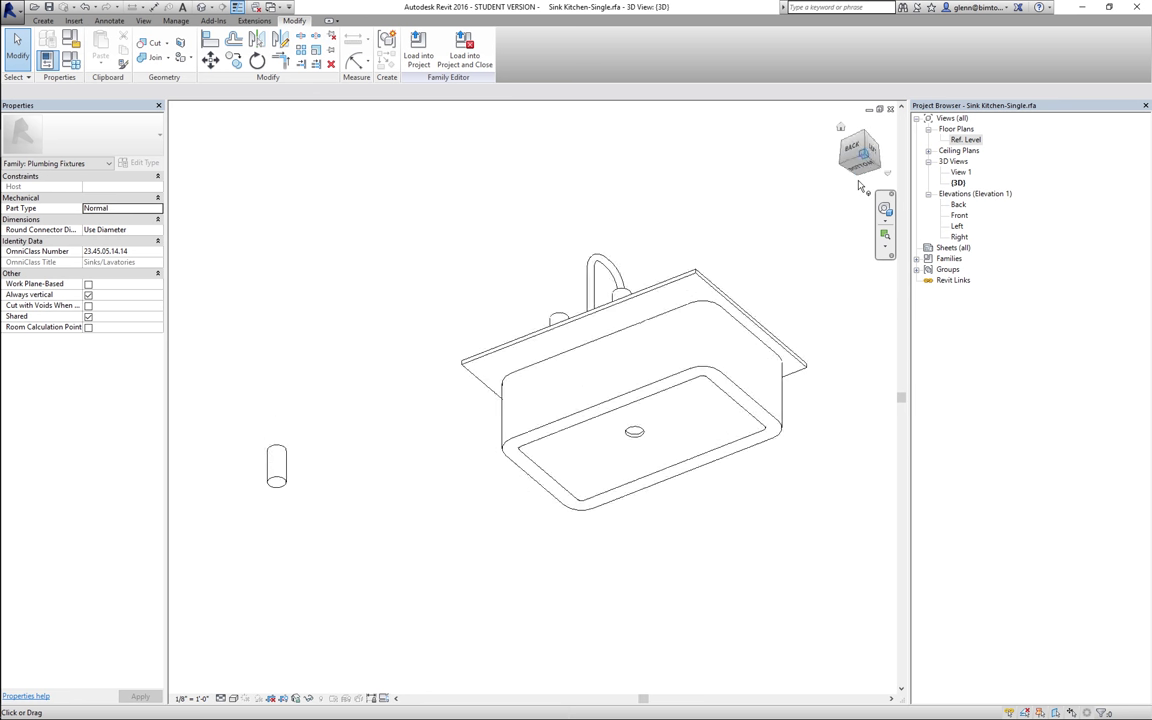
{"action": "left_click", "coordinate": [860, 177]}
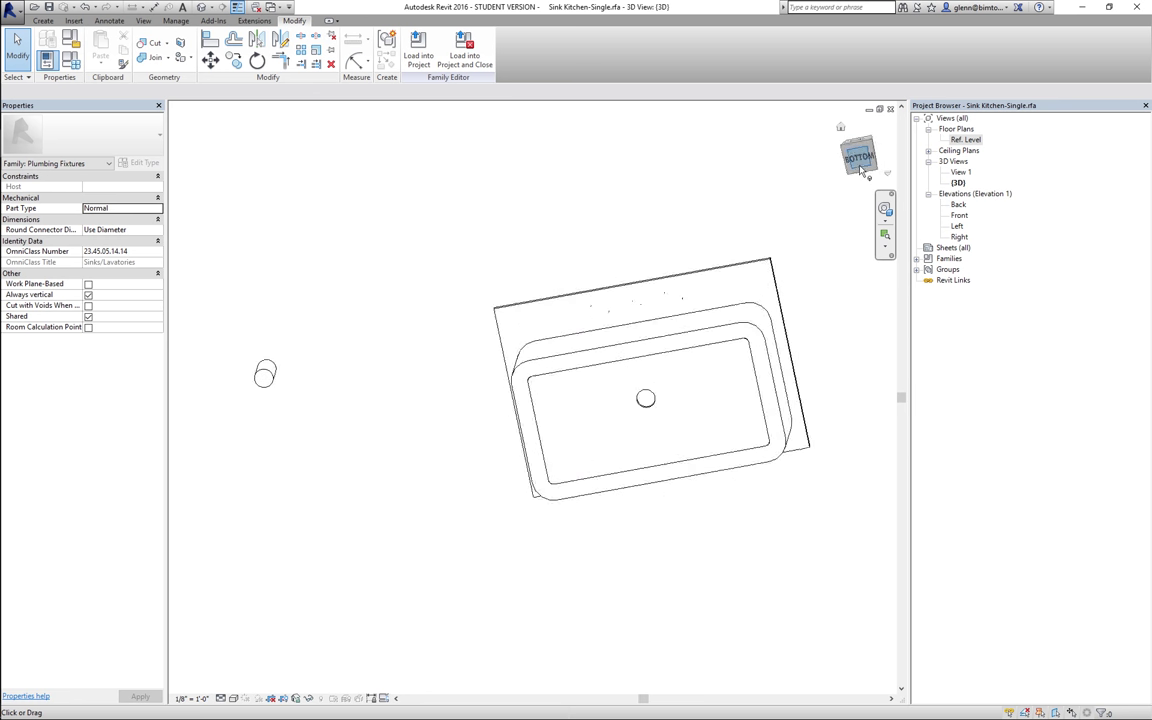
Move the cylinder about 3' 0" horizontally onto the rim strip behind the bowl, beneath a faucet handle.
{"action": "left_click", "coordinate": [284, 330]}
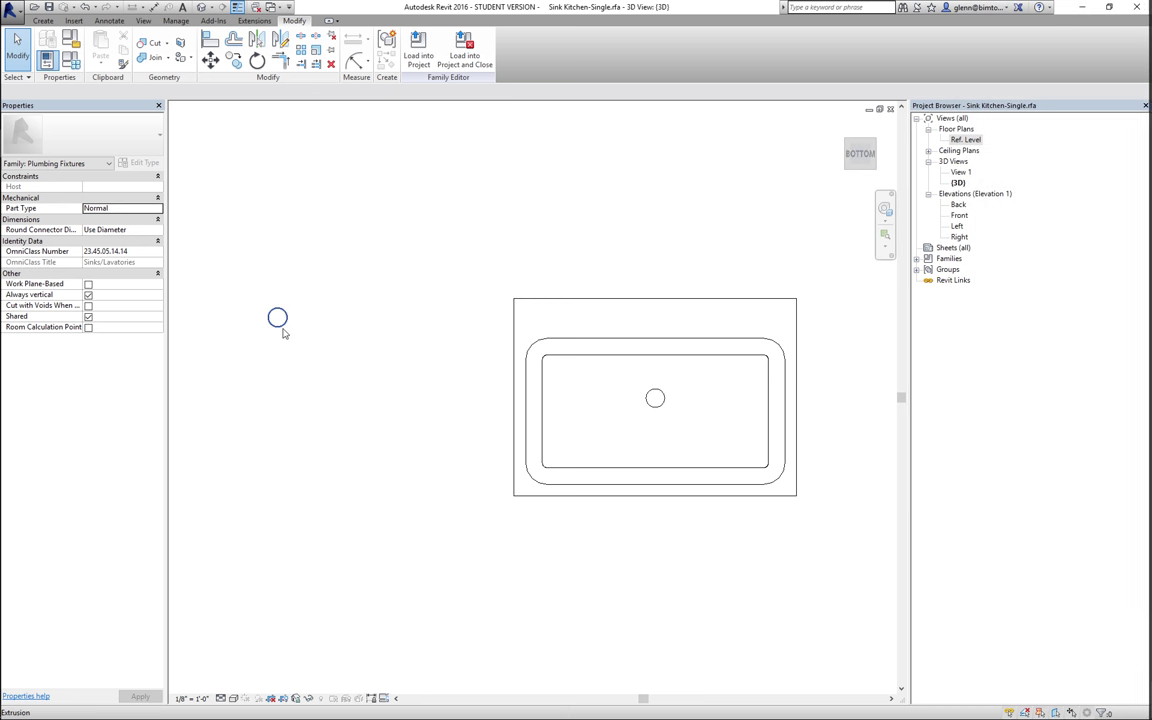
{"action": "left_click", "coordinate": [280, 328]}
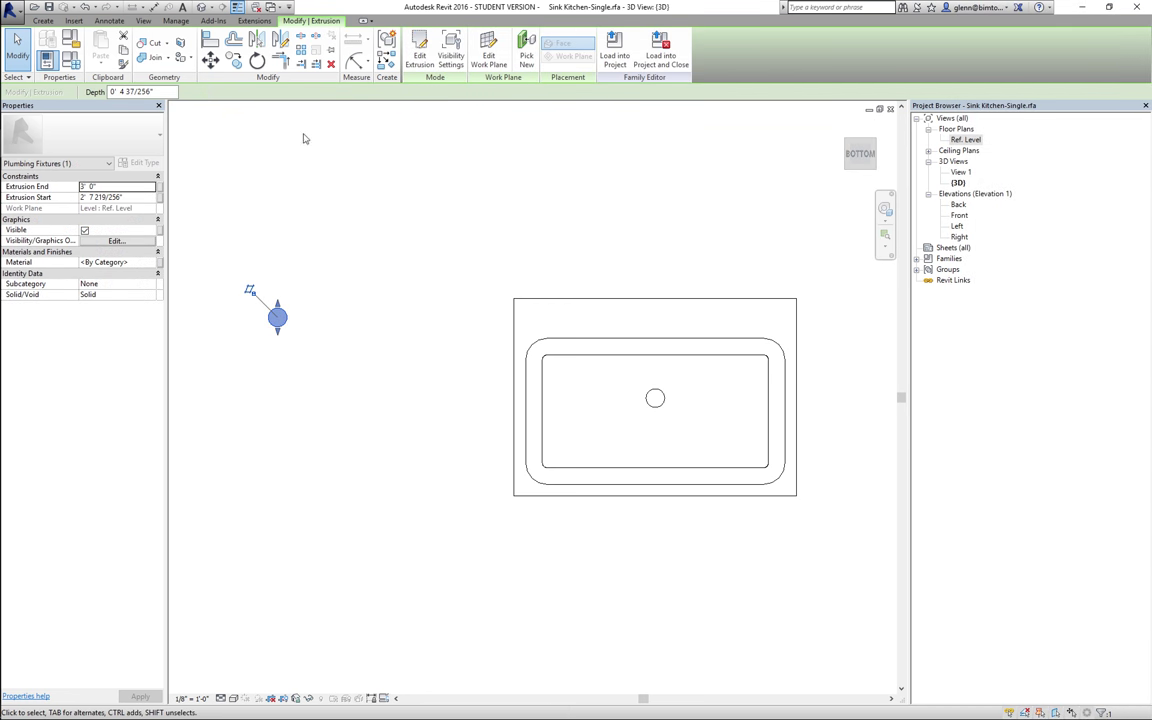
{"action": "left_click", "coordinate": [211, 60]}
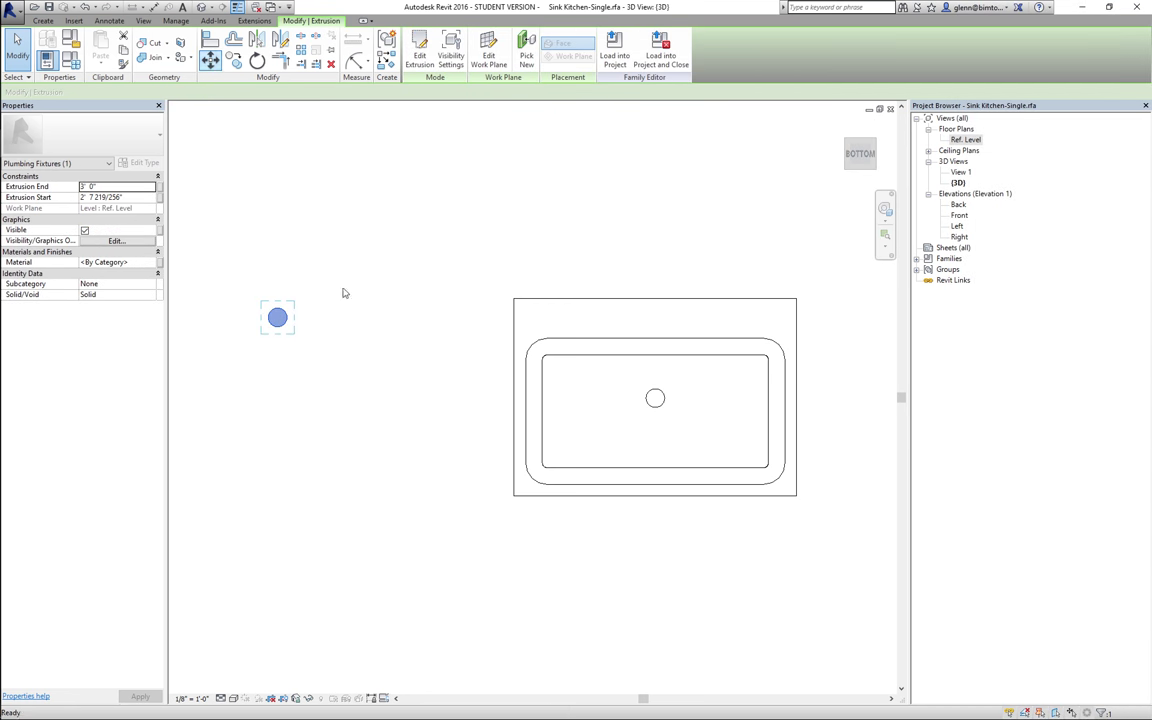
{"action": "left_click", "coordinate": [278, 318]}
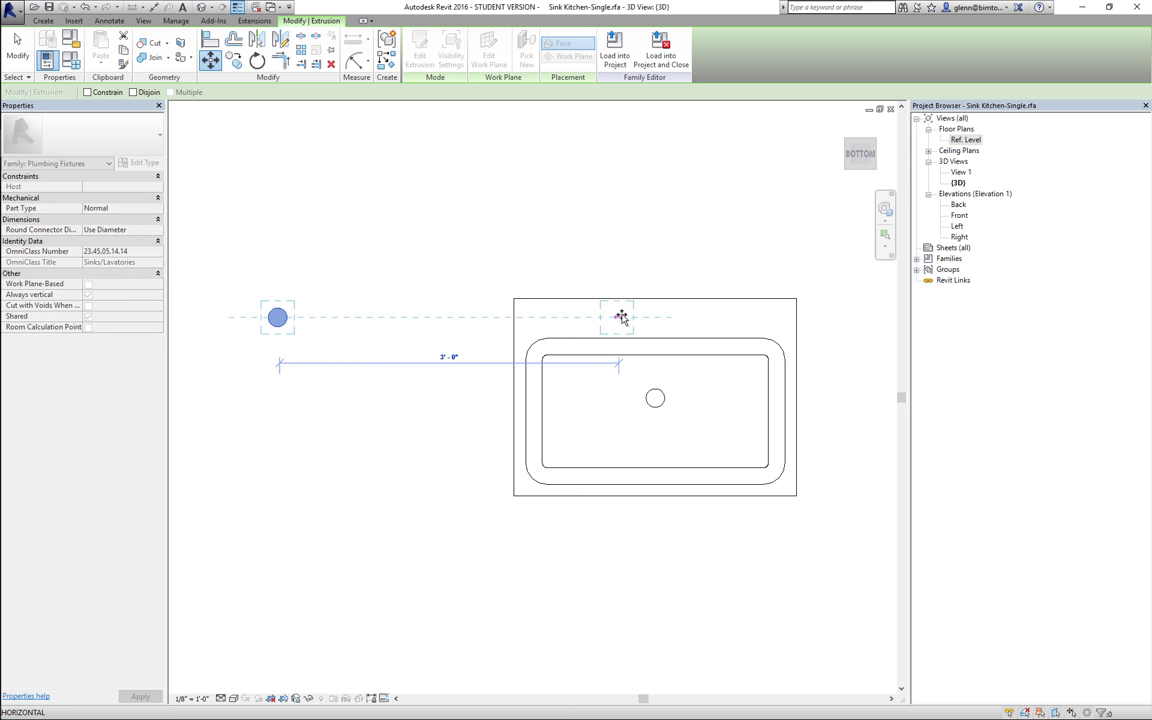
{"action": "left_click", "coordinate": [621, 317]}
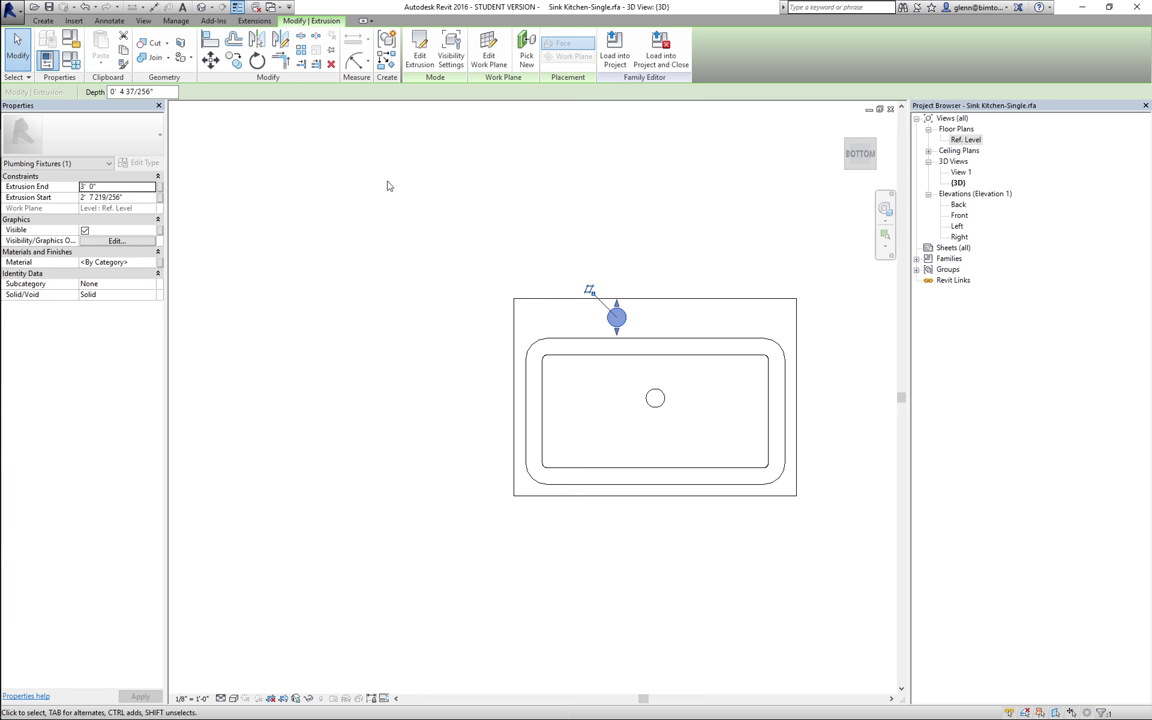
Copy the cylinder about 8" along the rim strip so a second stub sits beneath the other faucet handle.
{"action": "left_click", "coordinate": [236, 62]}
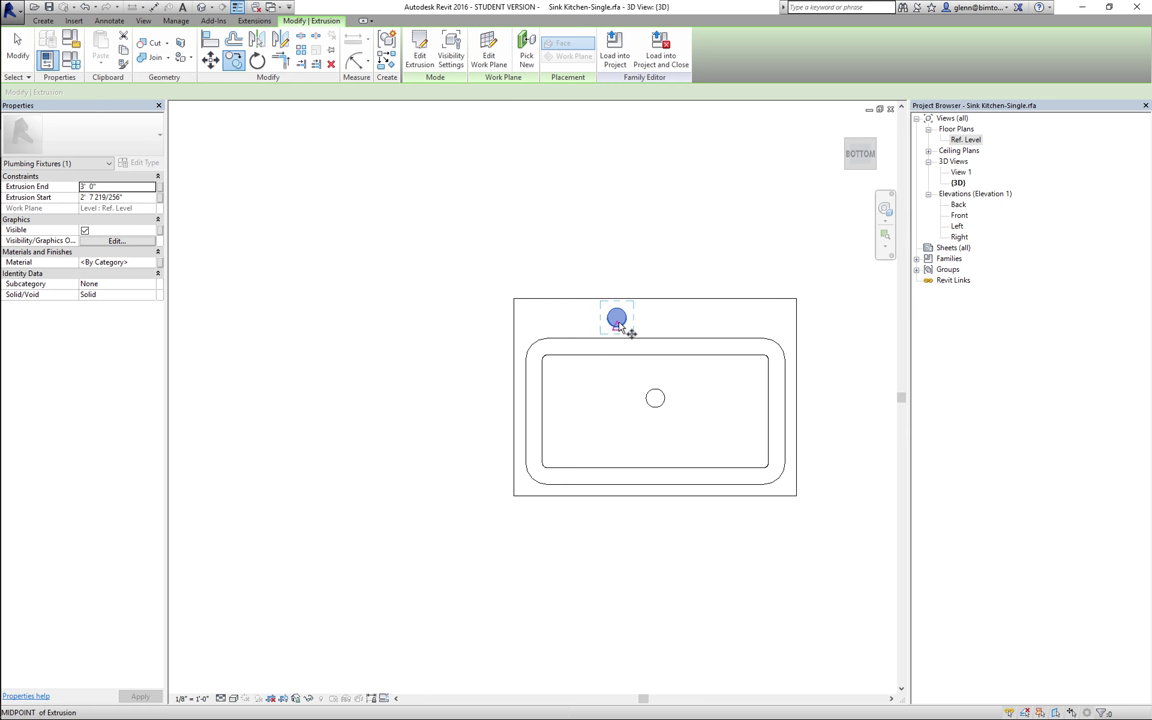
{"action": "left_click", "coordinate": [680, 323]}
{"action": "left_click", "coordinate": [696, 320]}
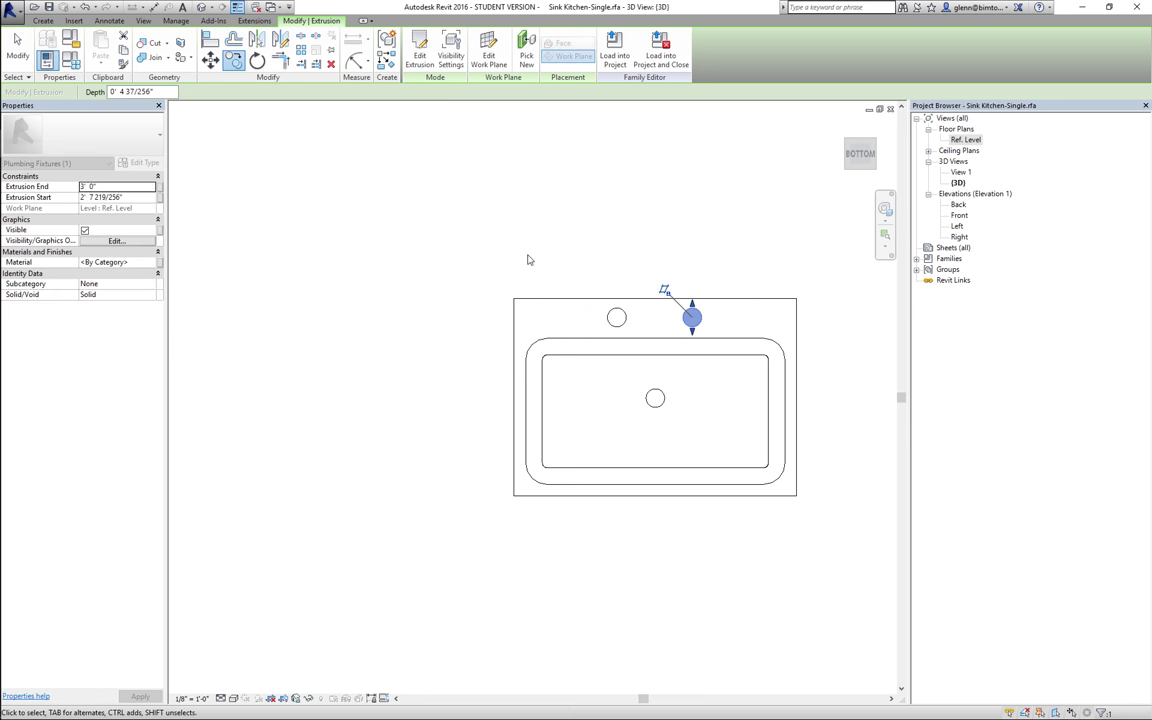
{"action": "left_click", "coordinate": [529, 258]}
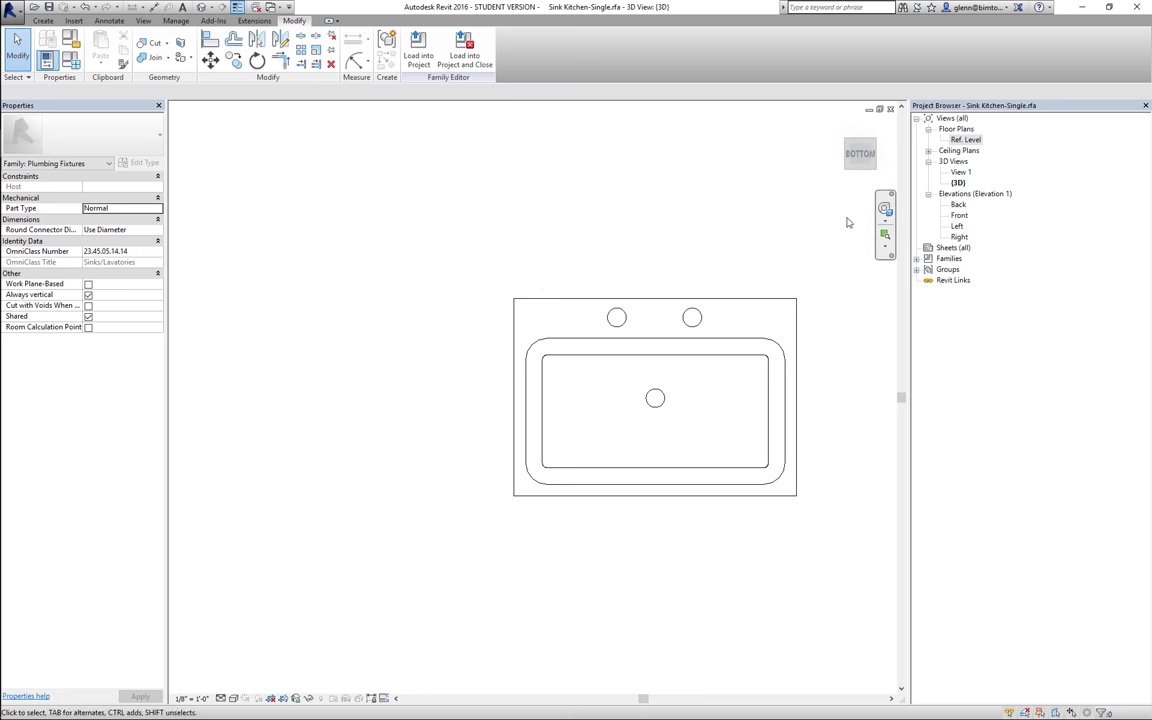
Place a pipe connector on the lower end face of the cylinder nearer the middle of the sink's rim.
{"action": "left_click", "coordinate": [876, 146]}
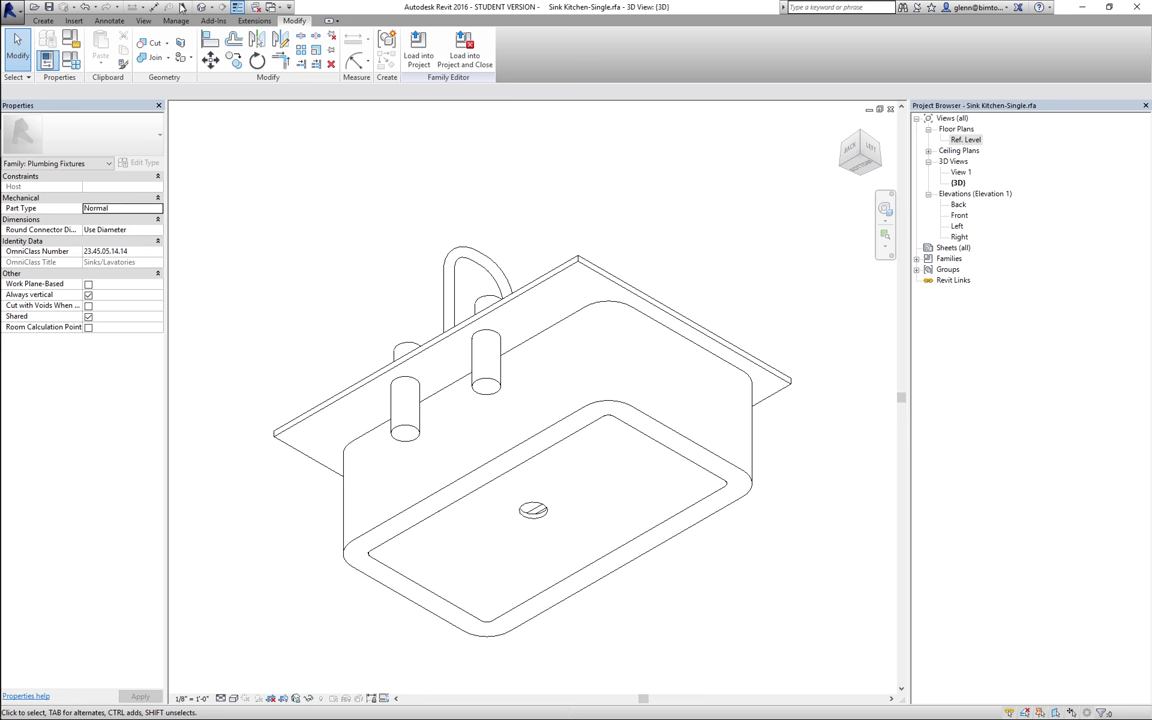
{"action": "left_click", "coordinate": [43, 20]}
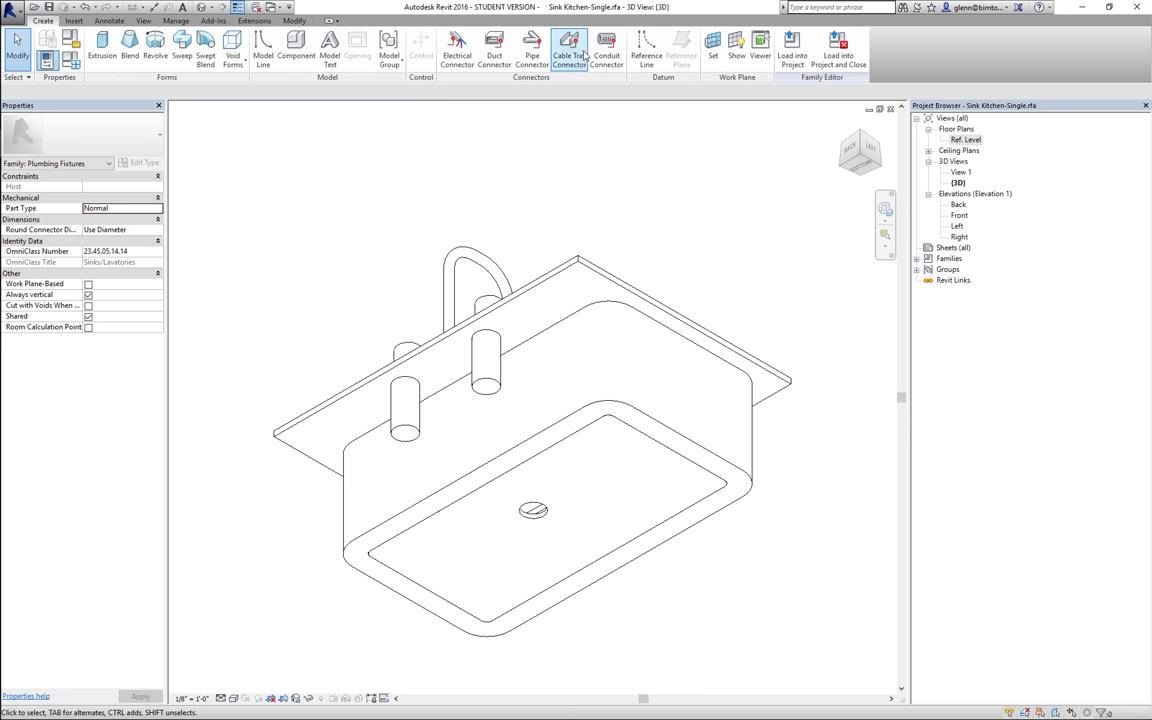
{"action": "left_click", "coordinate": [540, 62]}
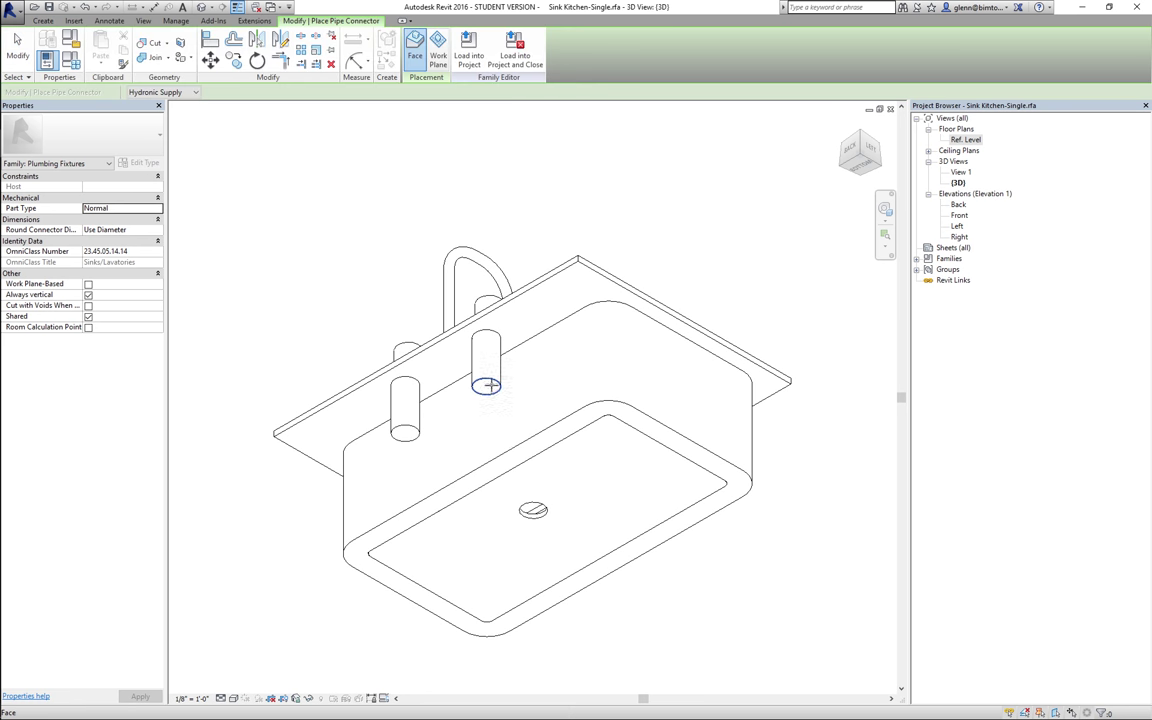
{"action": "left_click", "coordinate": [487, 386]}
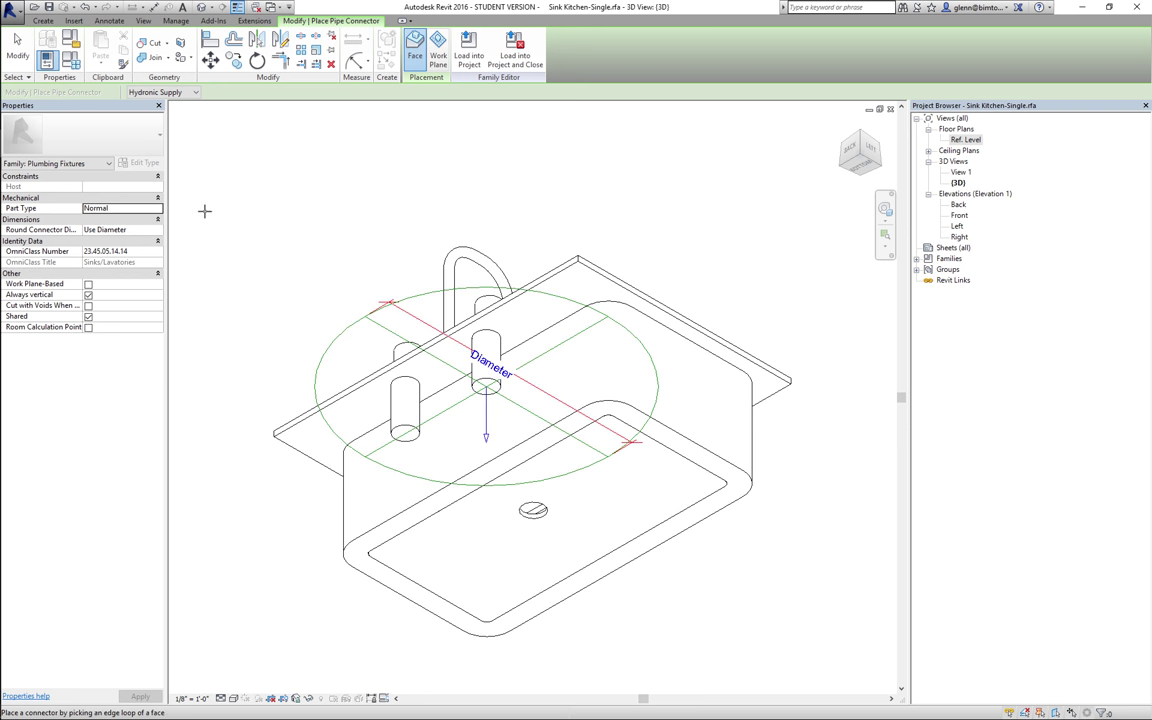
{"action": "left_click", "coordinate": [17, 45]}
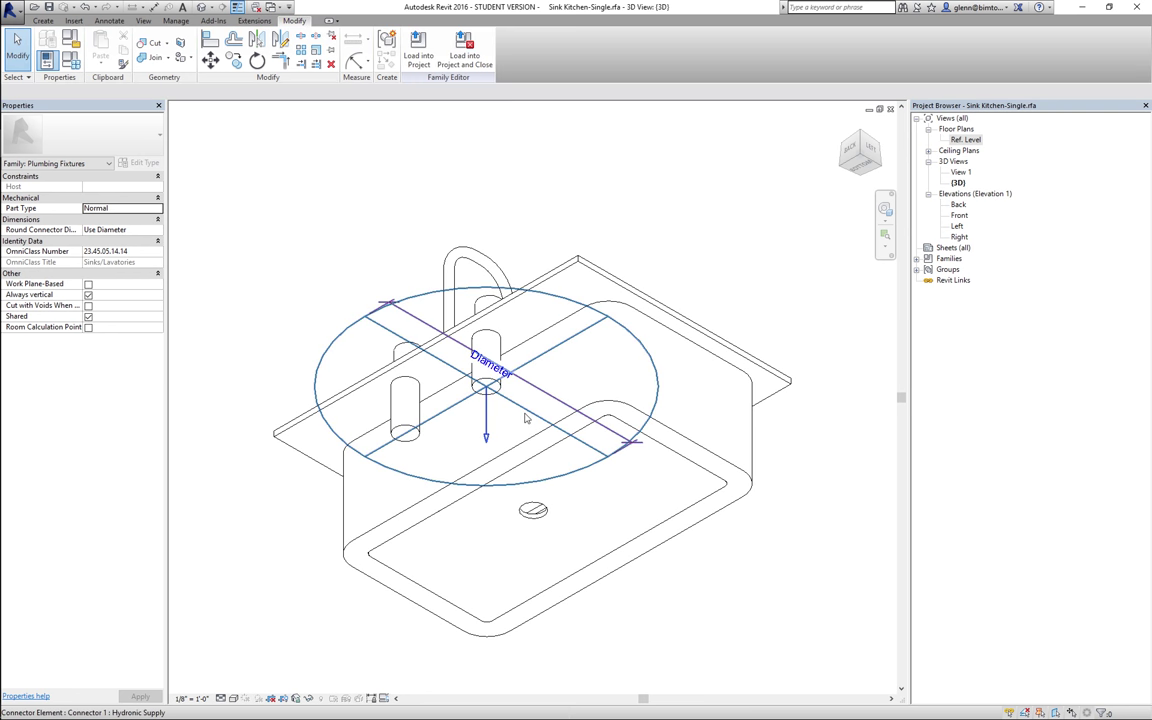
Set the new connector to a 1/2" diameter, Domestic Hot Water system classification and flow direction In.
{"action": "left_click", "coordinate": [525, 472]}
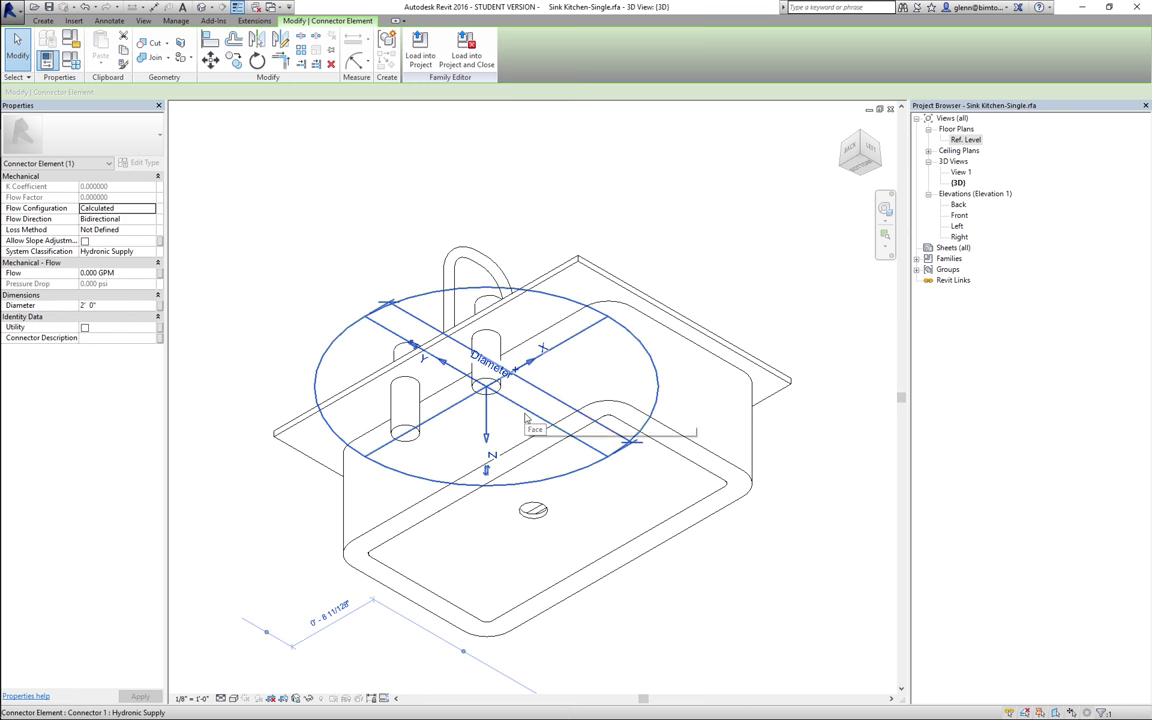
{"action": "left_click", "coordinate": [123, 305]}
{"action": "type", "text": "1/2\""}
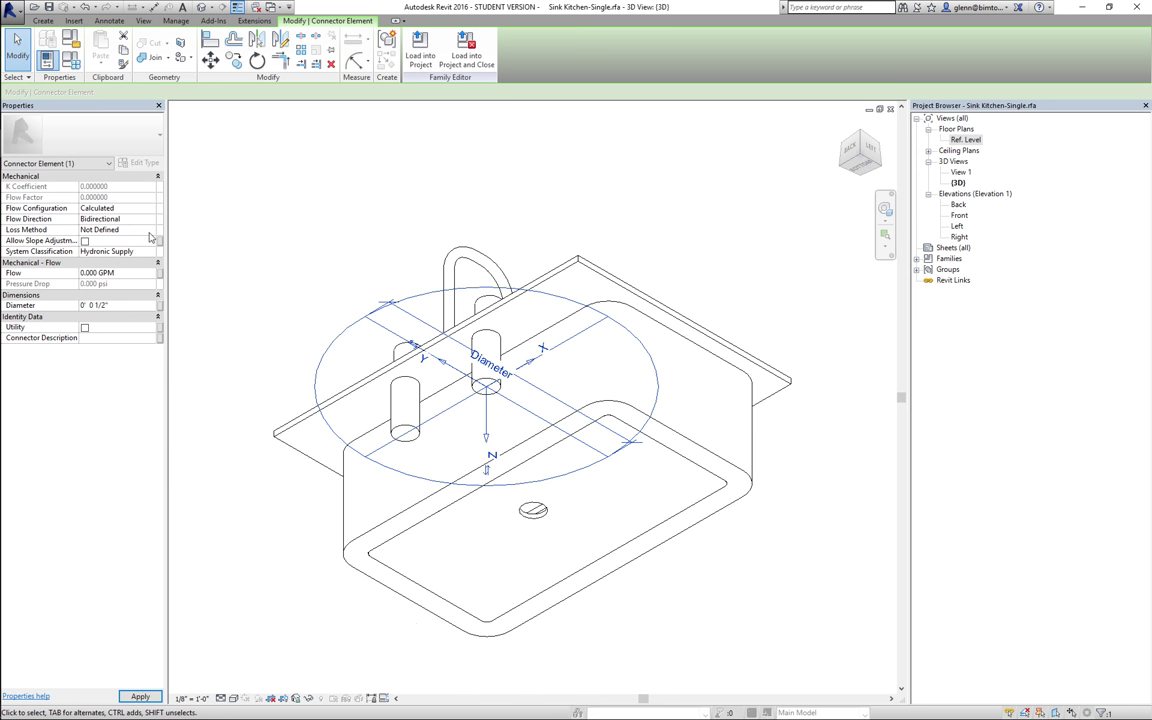
{"action": "left_click", "coordinate": [147, 250]}
{"action": "left_click", "coordinate": [151, 252]}
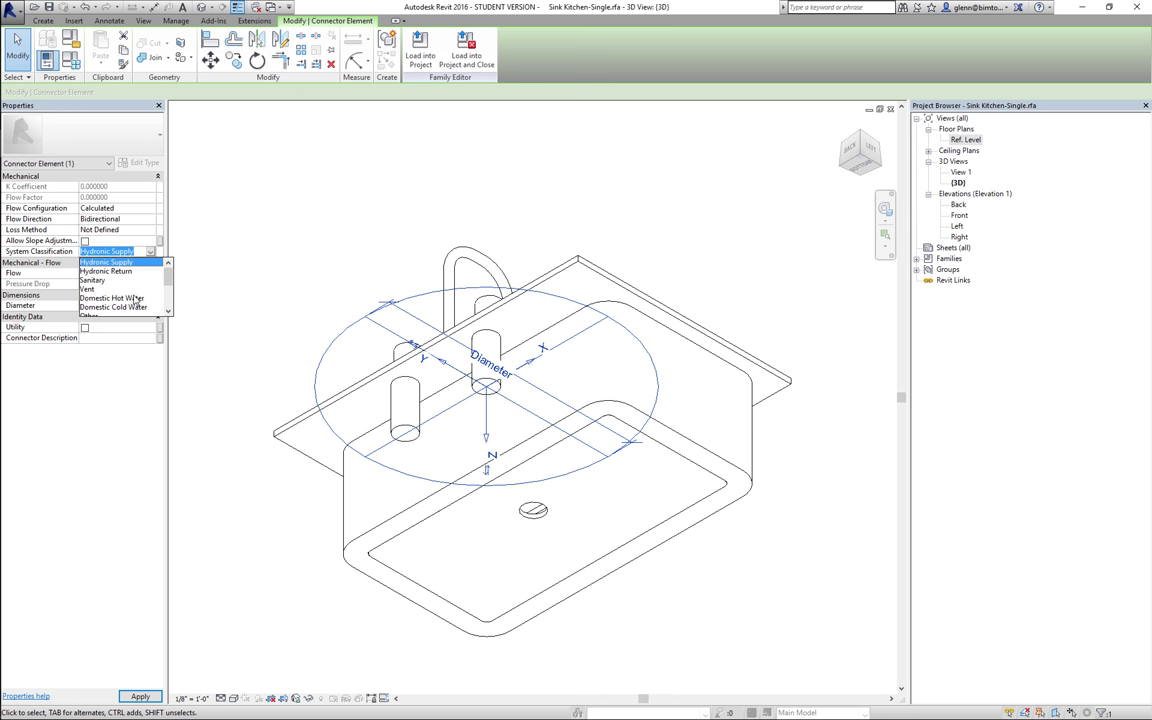
{"action": "left_click", "coordinate": [136, 298]}
{"action": "left_click", "coordinate": [152, 221]}
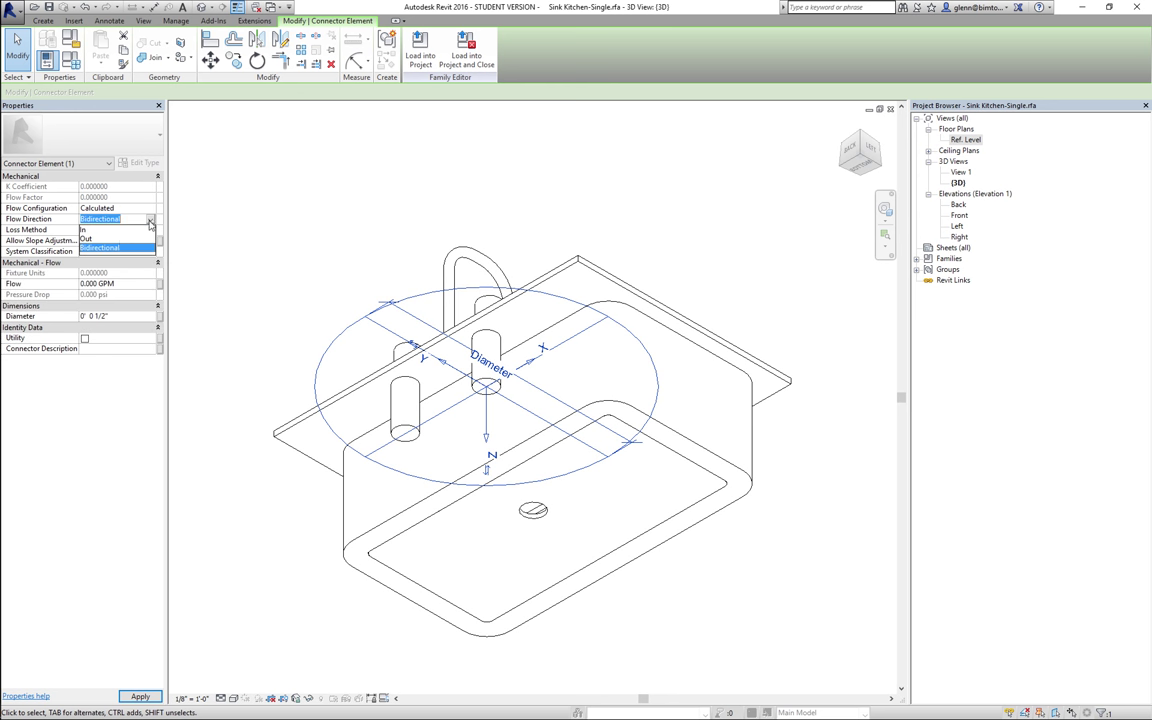
{"action": "left_click", "coordinate": [107, 212]}
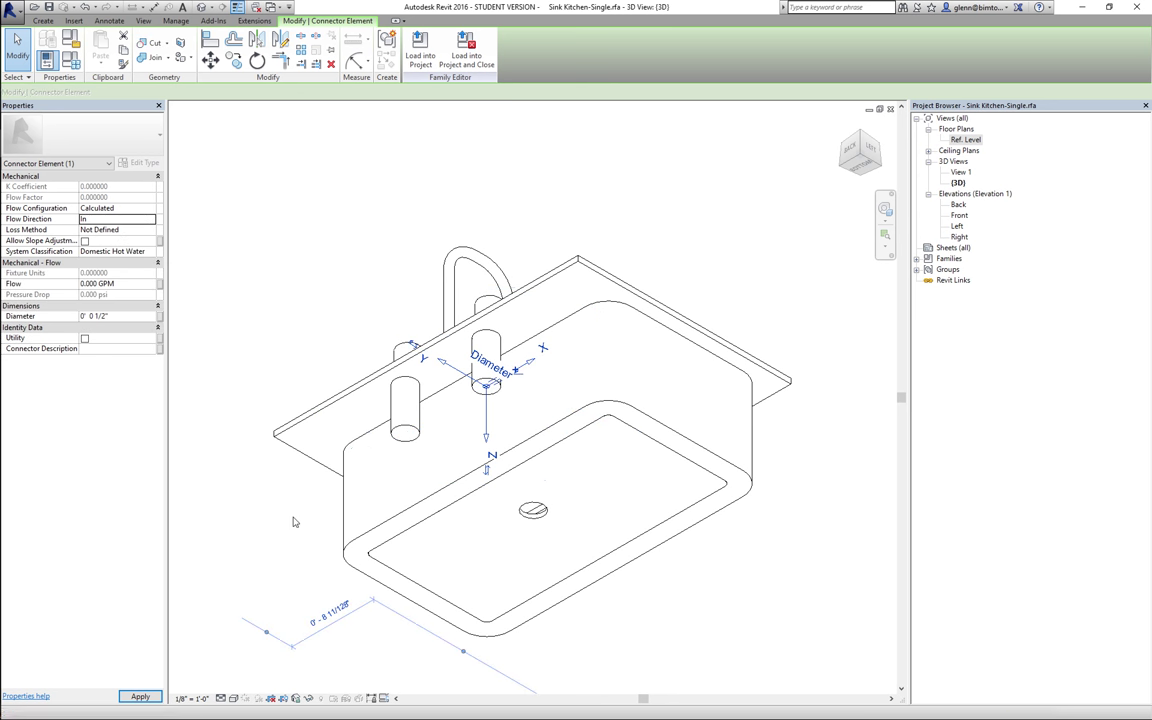
{"action": "key", "text": "Escape"}
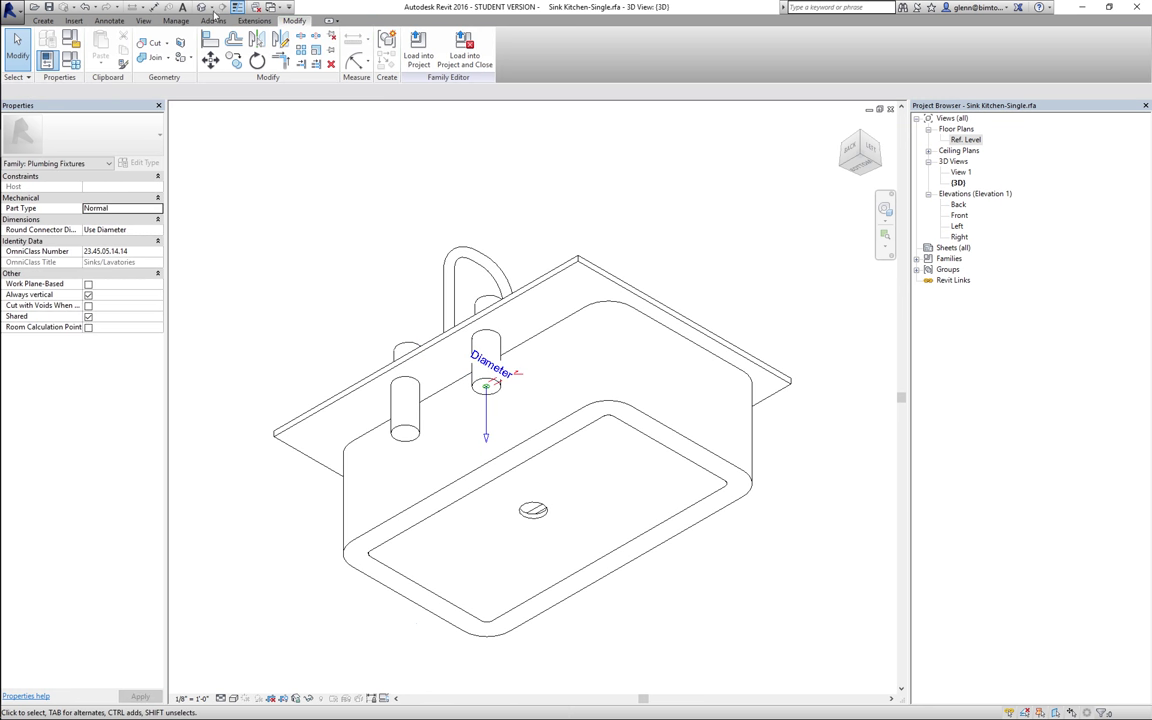
Place a second pipe connector on the lower end face of the other cylinder.
{"action": "left_click", "coordinate": [43, 21]}
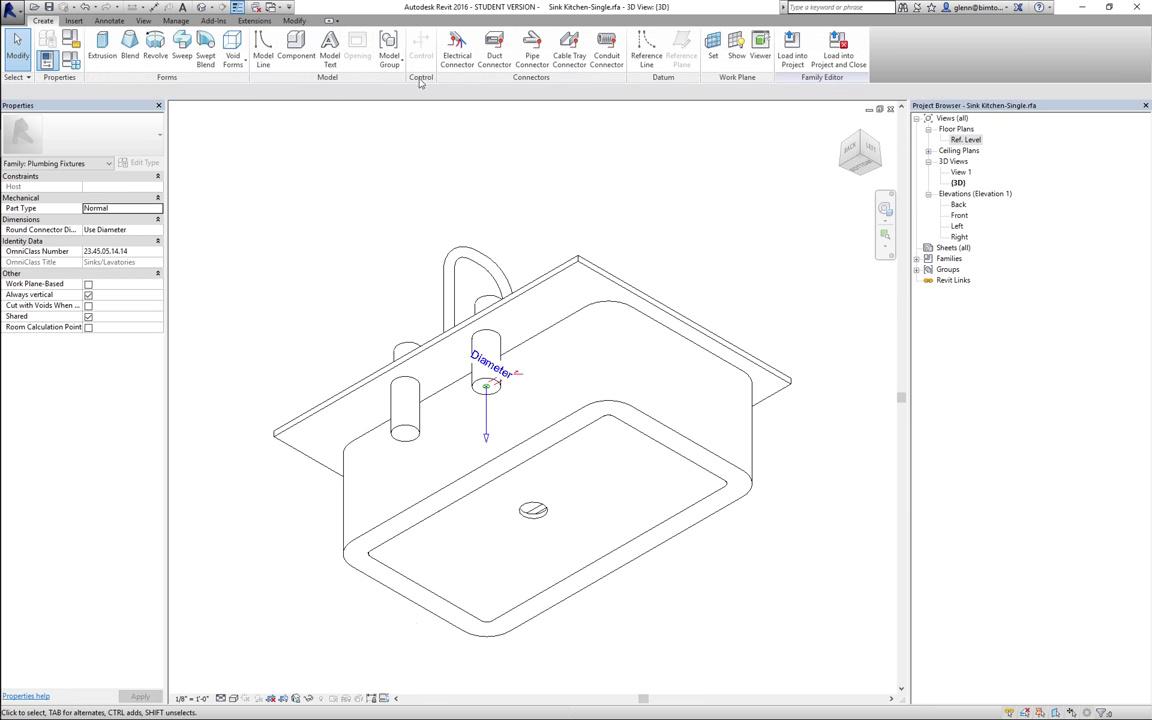
{"action": "left_click", "coordinate": [532, 50]}
{"action": "left_click", "coordinate": [408, 434]}
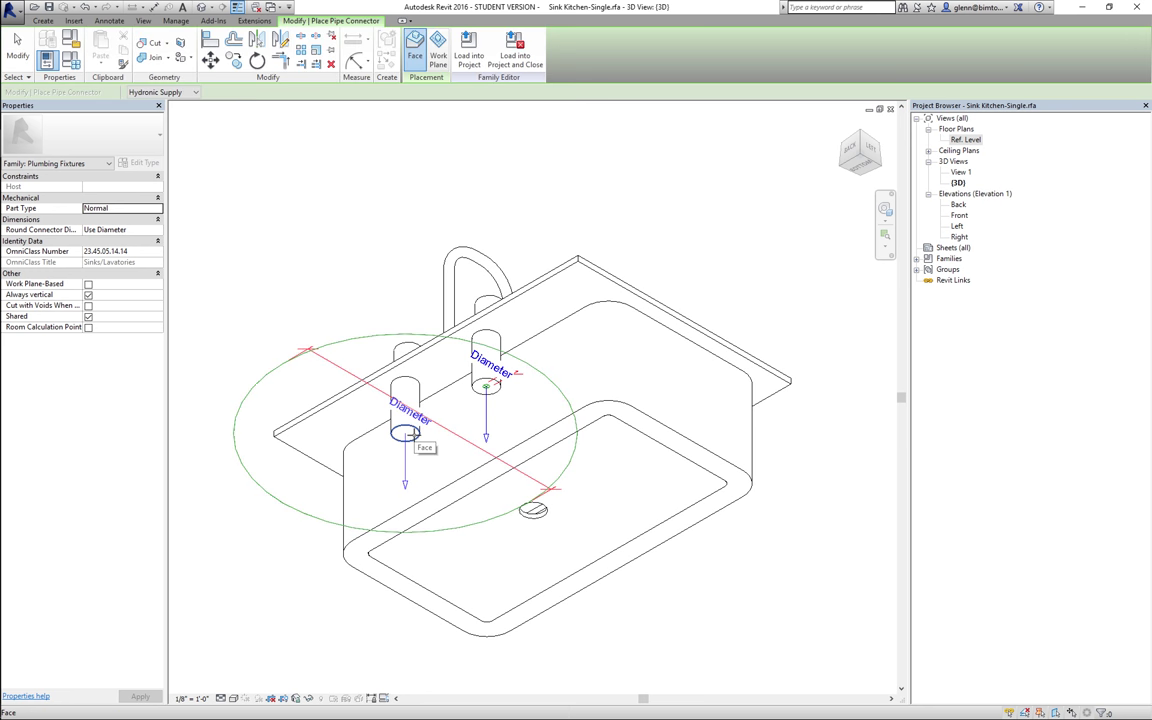
{"action": "left_click", "coordinate": [16, 55]}
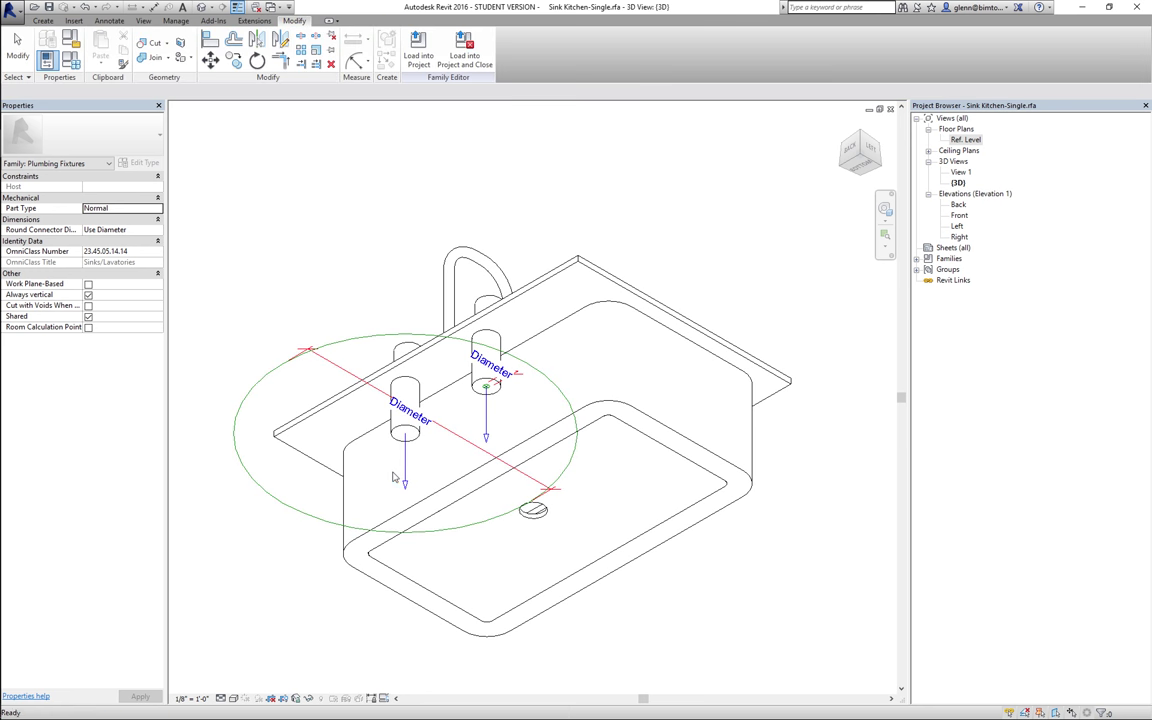
Set the second connector to a 1/2" diameter, Domestic Cold Water system classification and flow direction In.
{"action": "left_click", "coordinate": [236, 415]}
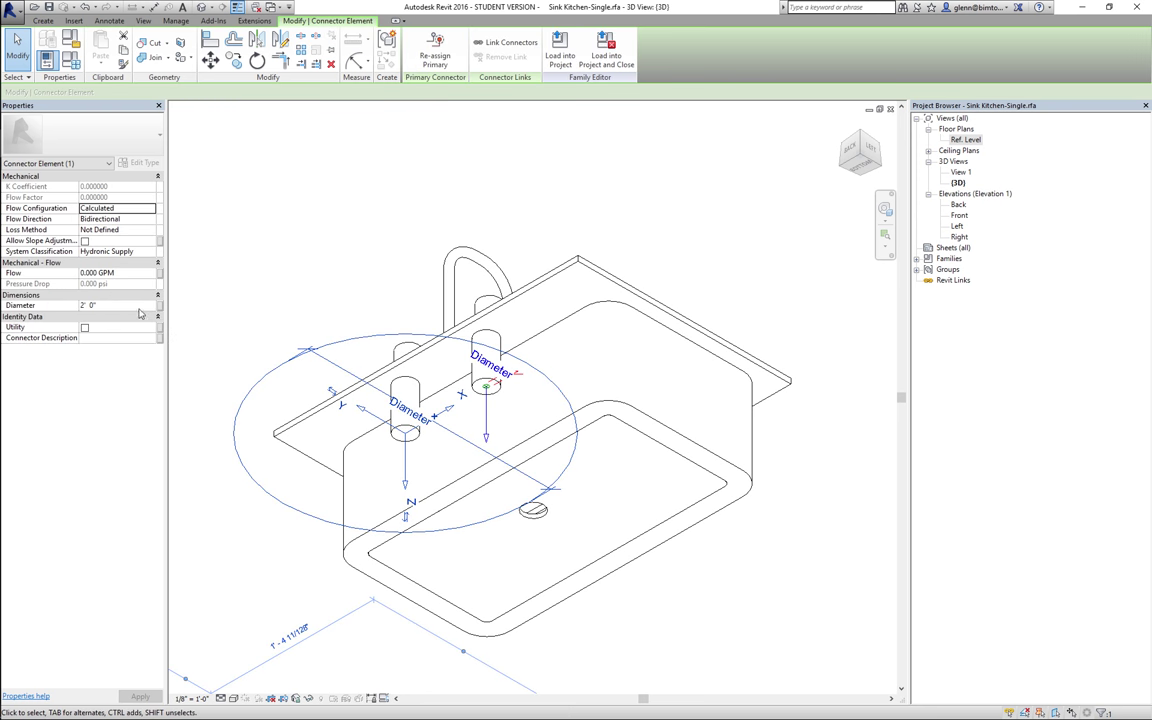
{"action": "left_click", "coordinate": [139, 305]}
{"action": "type", "text": "0 0.5"}
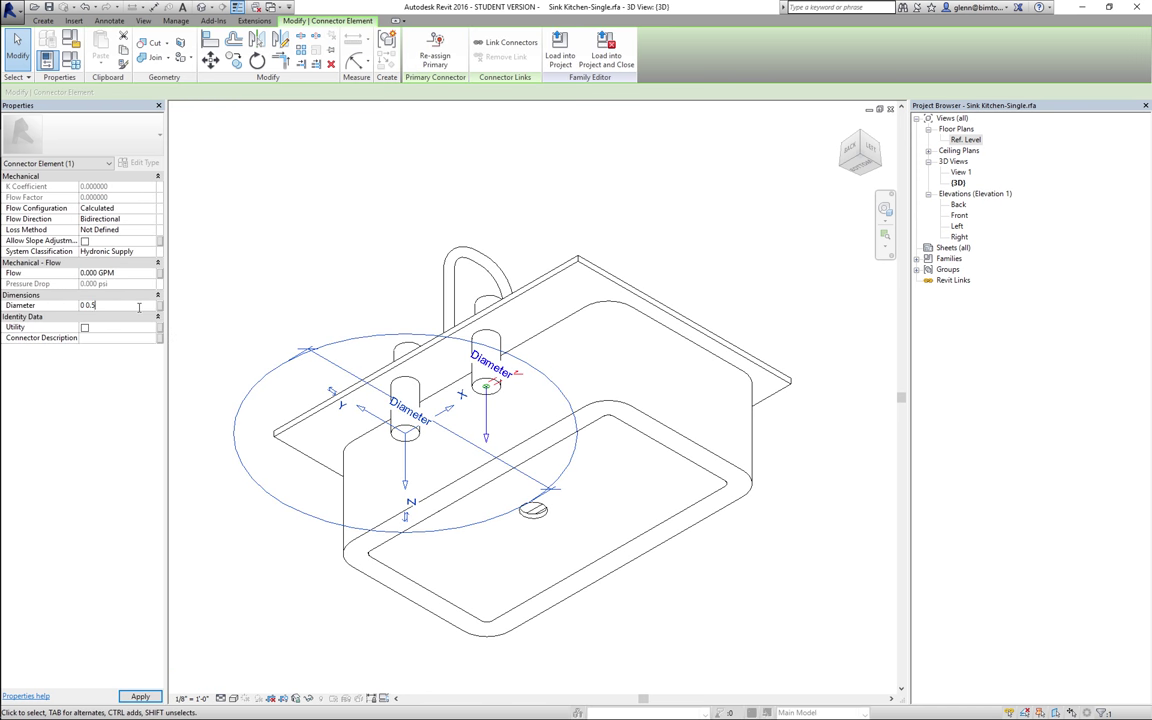
{"action": "left_click", "coordinate": [135, 251]}
{"action": "left_click", "coordinate": [150, 251]}
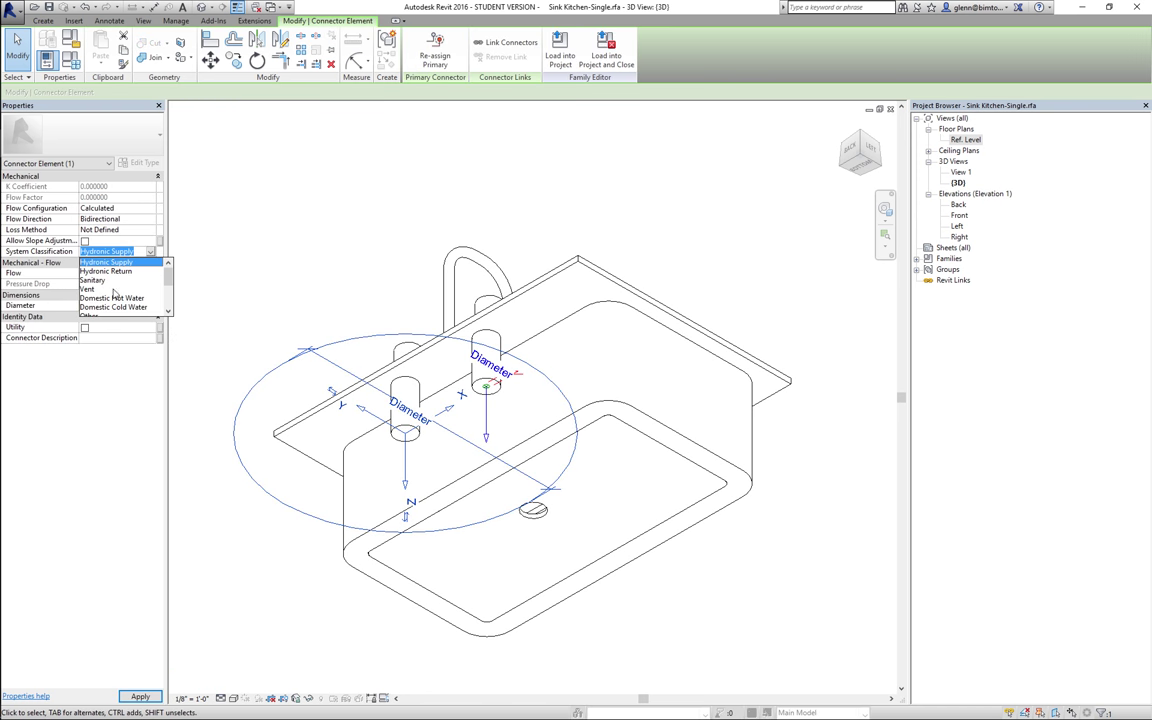
{"action": "left_click", "coordinate": [105, 277]}
{"action": "left_click", "coordinate": [140, 219]}
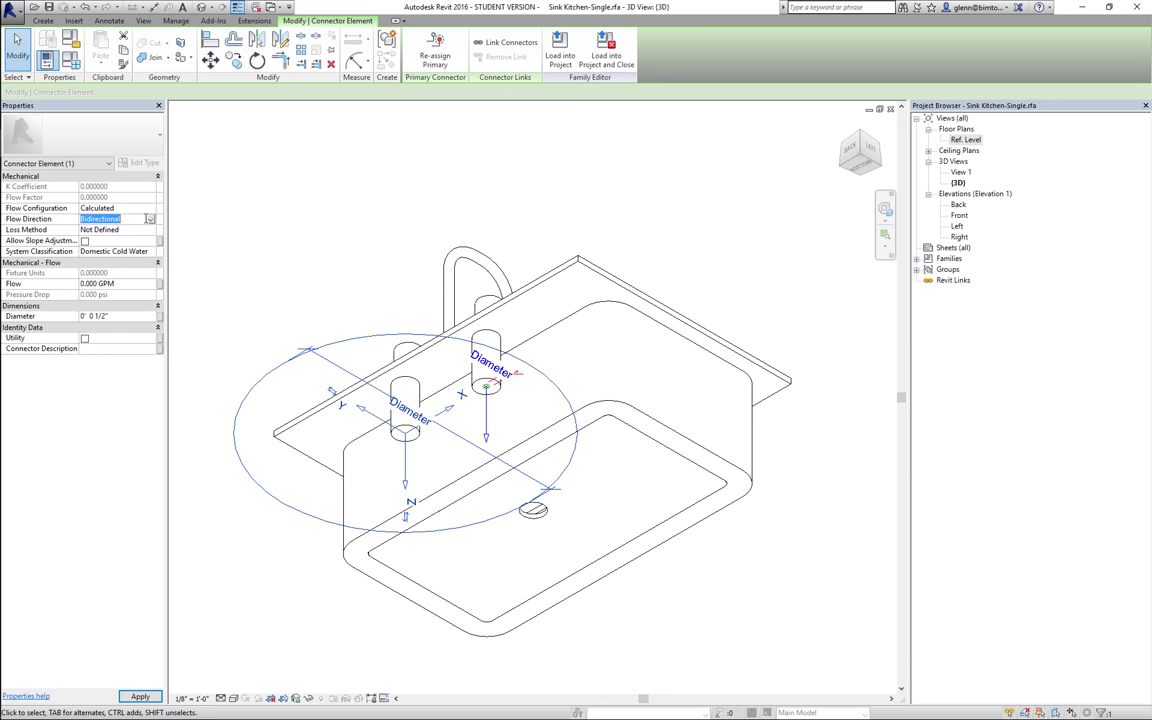
{"action": "left_click", "coordinate": [150, 219]}
{"action": "left_click", "coordinate": [88, 229]}
{"action": "left_click", "coordinate": [140, 696]}
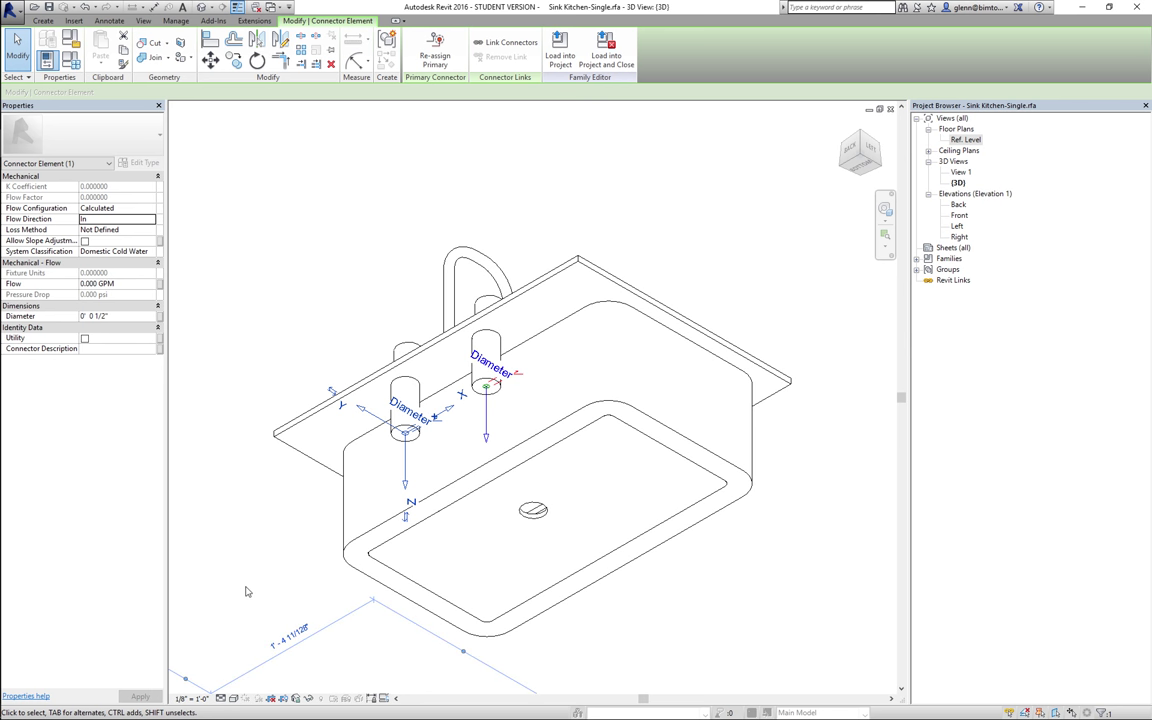
{"action": "left_click", "coordinate": [221, 528]}
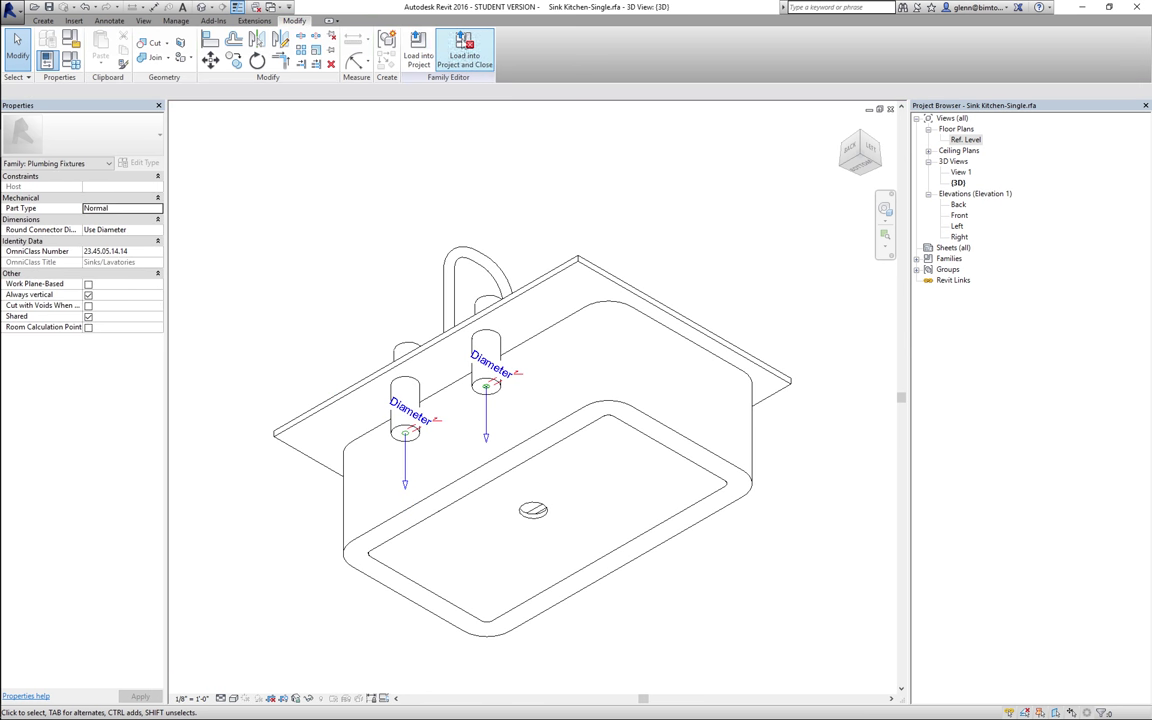
Load the sink family into the open project 18A1 - Typical Restrooms - Start - Ready to Add Pipes.
{"action": "left_click", "coordinate": [420, 52]}
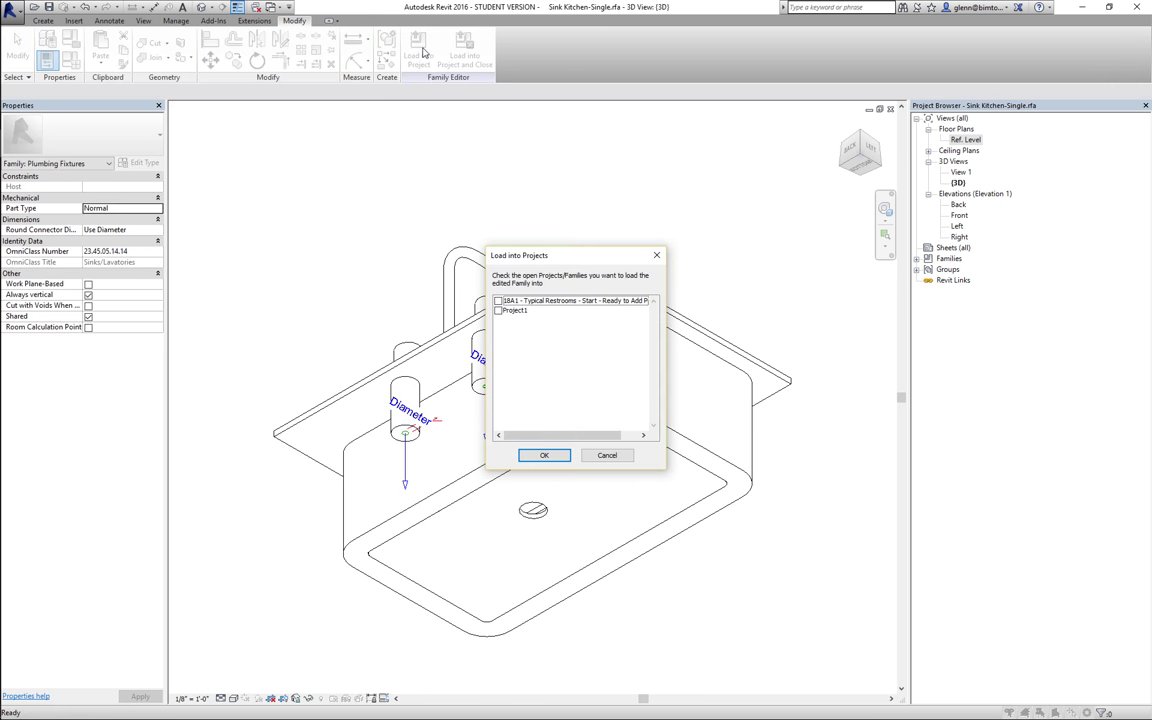
{"action": "left_click", "coordinate": [518, 313]}
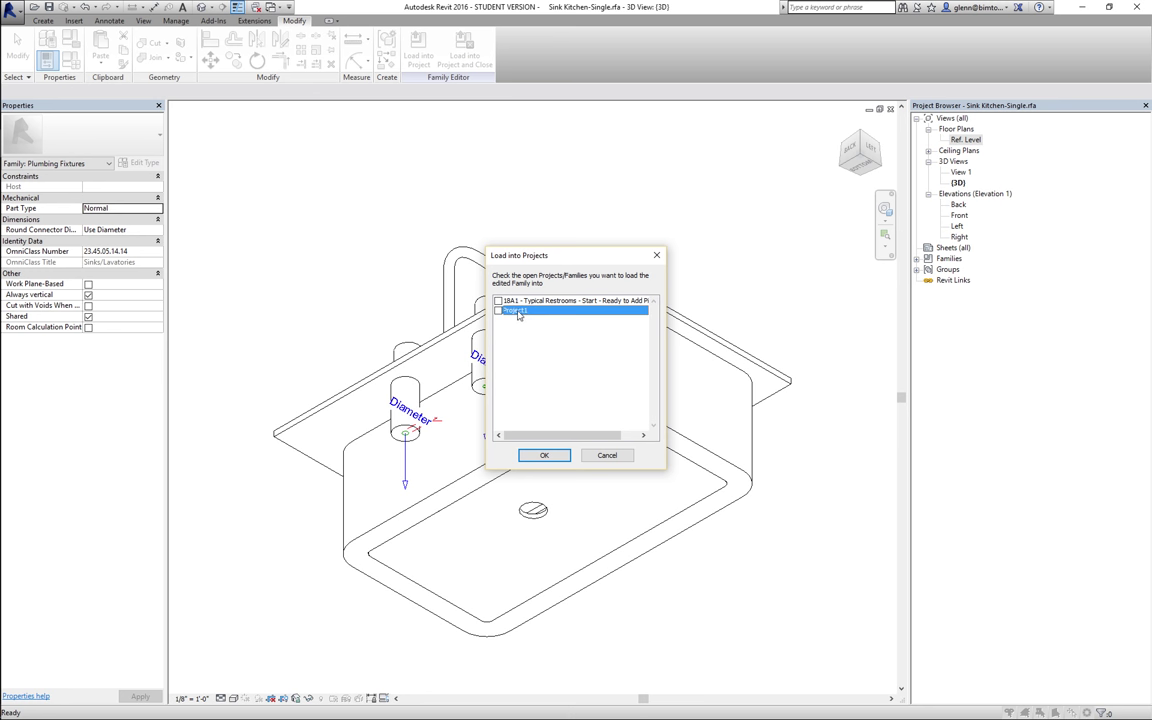
{"action": "left_click", "coordinate": [498, 301]}
{"action": "left_click", "coordinate": [544, 455]}
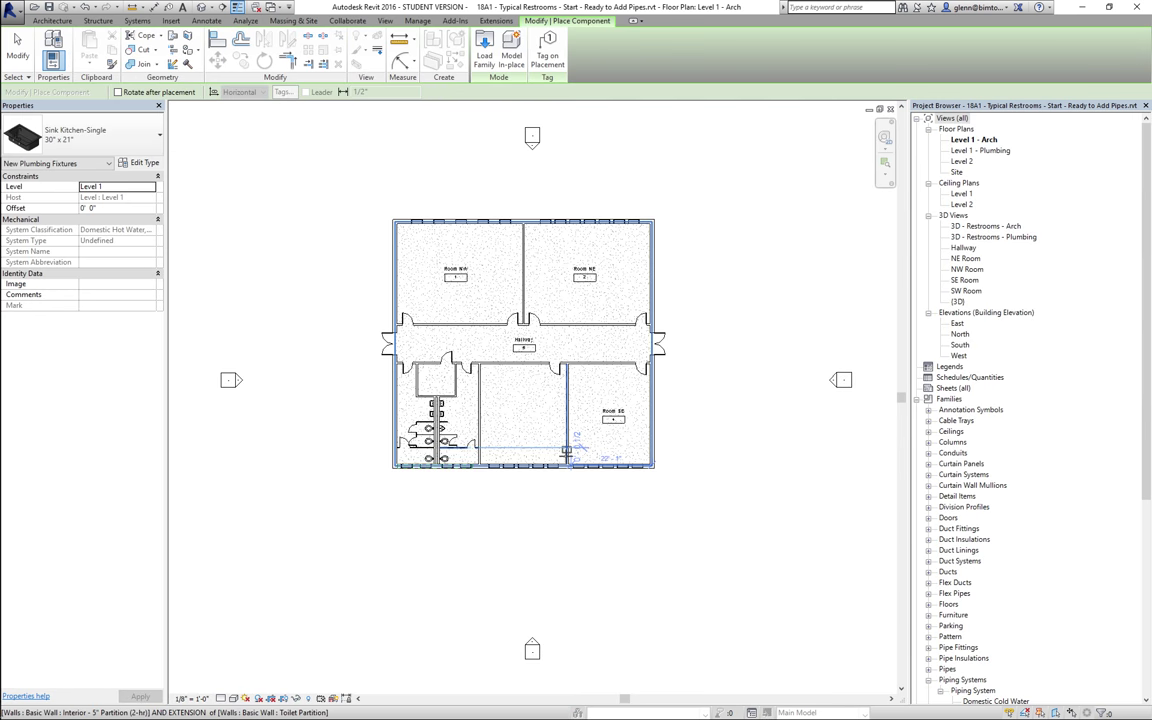
Place the 30" x 21" Sink Kitchen-Single near the upper corner of the room beside the restrooms and select it to check its connectors.
{"action": "left_click", "coordinate": [495, 374]}
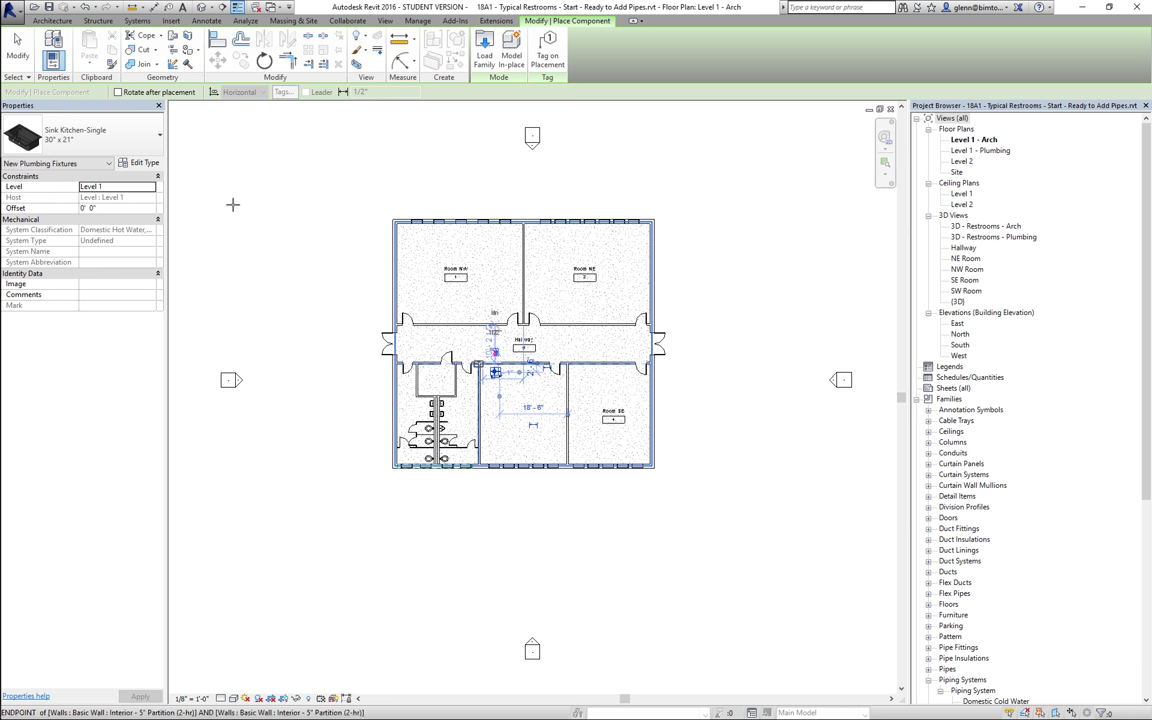
{"action": "left_click", "coordinate": [17, 50]}
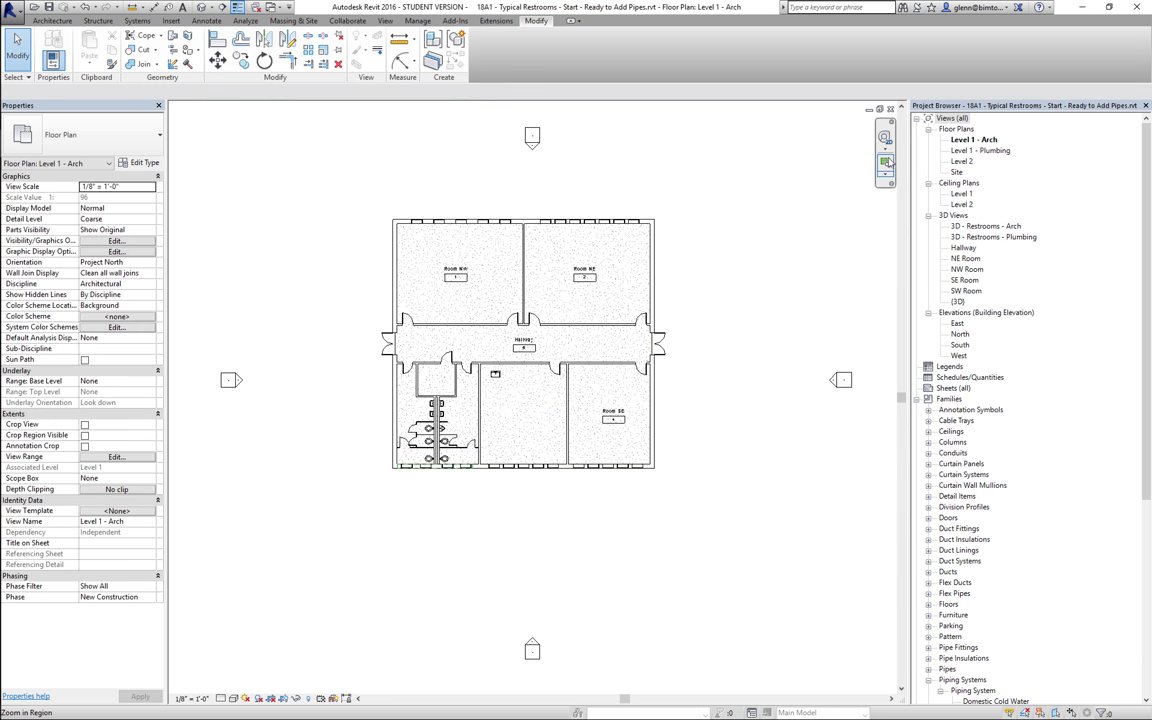
{"action": "left_click_drag", "start_coordinate": [469, 350], "coordinate": [543, 414]}
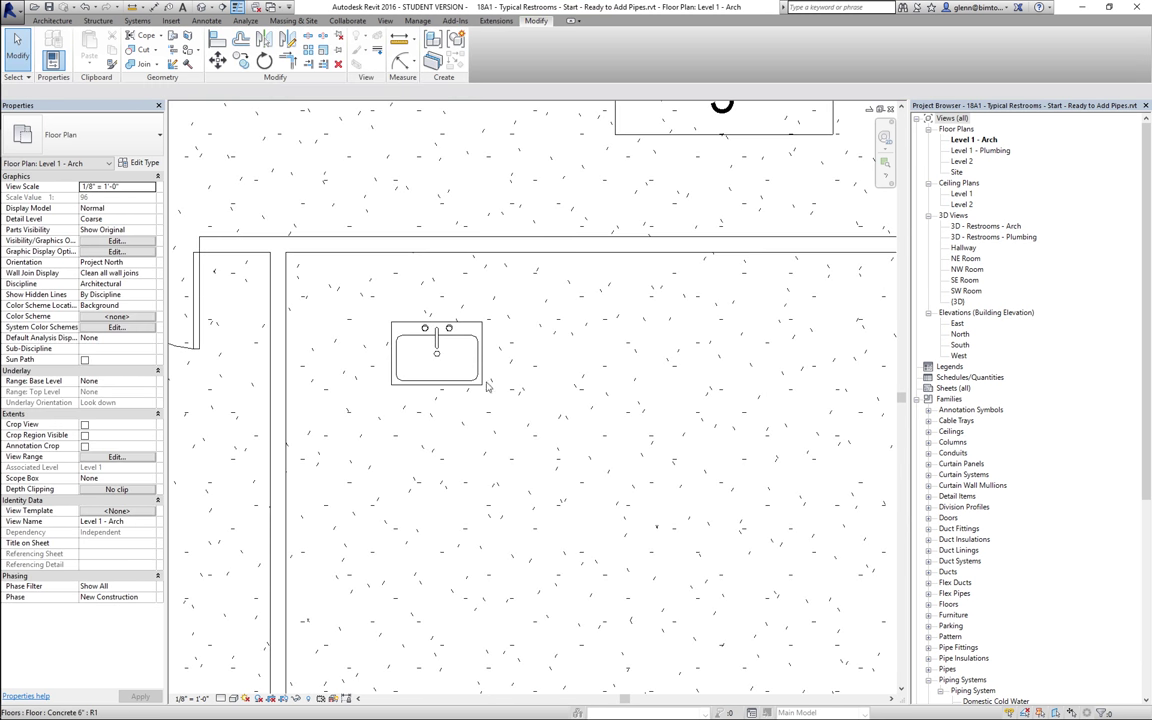
{"action": "left_click", "coordinate": [460, 344]}
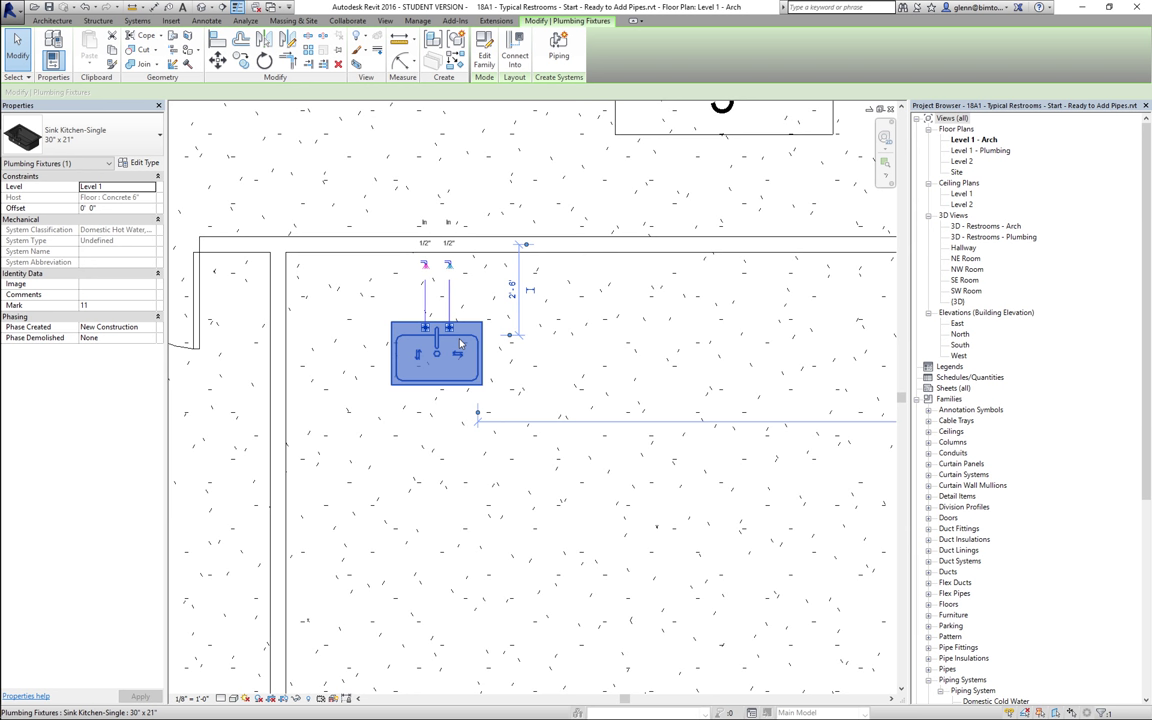
Open the project 18A5 - Typical Restrooms - Sanitary Fixtures Connected.rvt from the Plumbing Examples folder.
{"action": "left_click", "coordinate": [35, 8]}
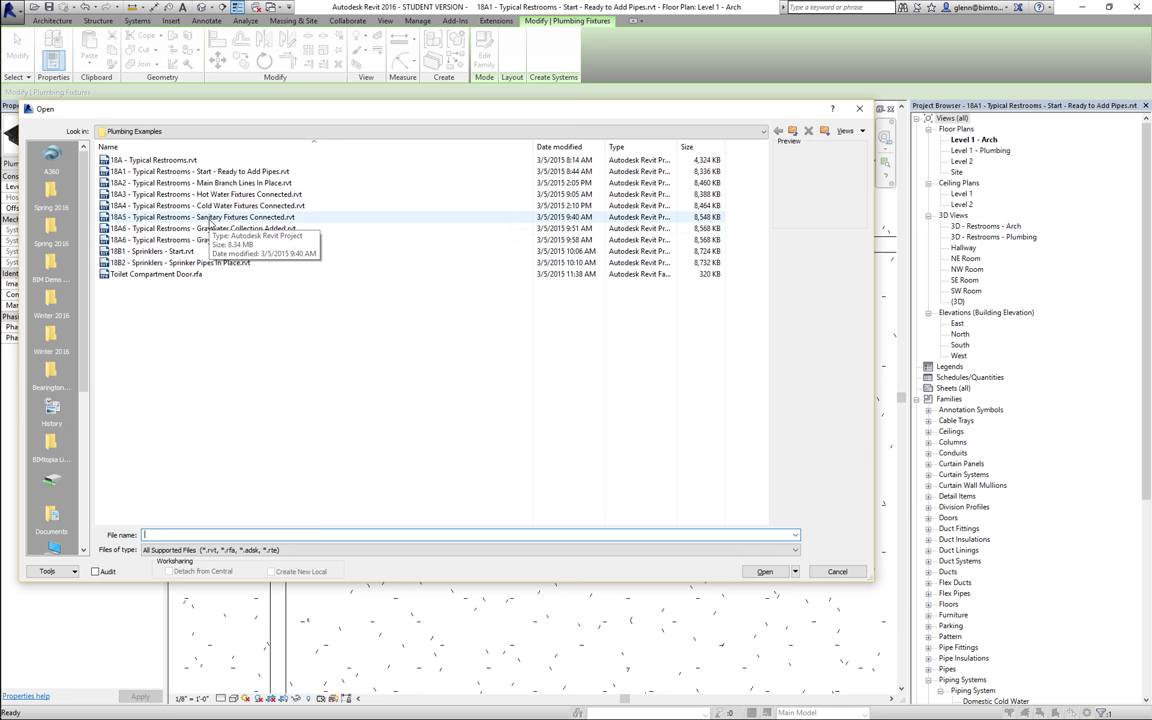
{"action": "left_click", "coordinate": [211, 222]}
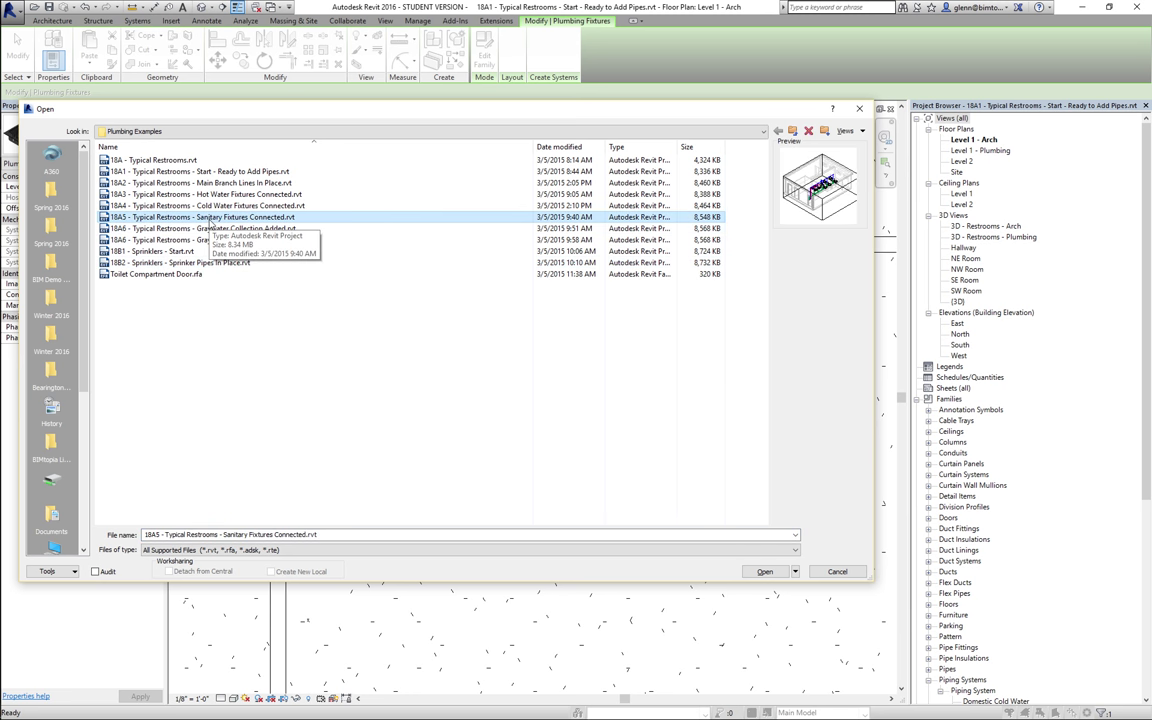
{"action": "double_click", "coordinate": [211, 222]}
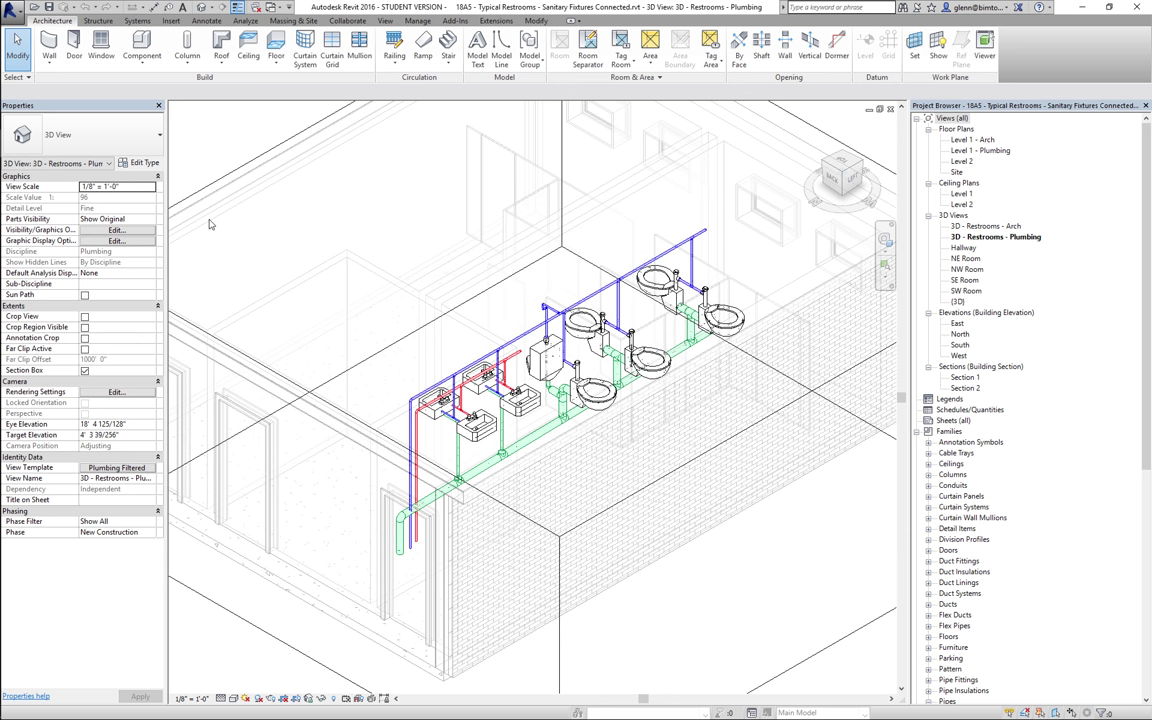
Open the System Browser and expand the Piping category's Domestic Cold Water, Domestic Hot Water and Sanitary systems.
{"action": "left_click", "coordinate": [210, 224]}
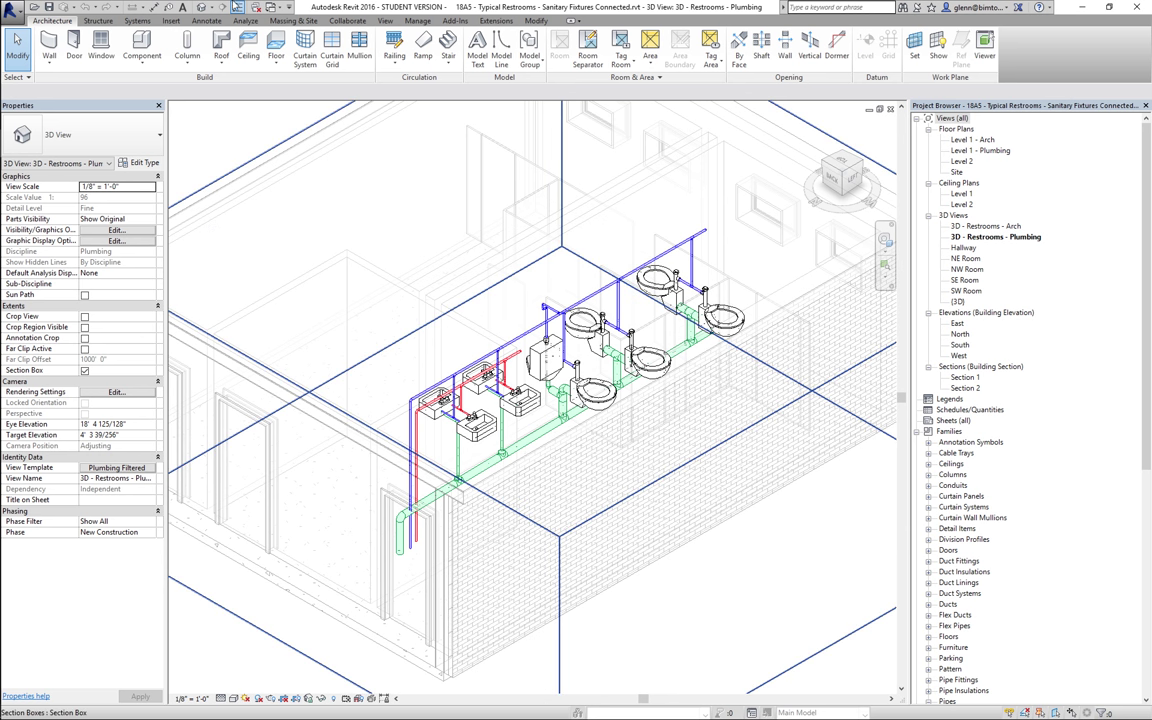
{"action": "left_click", "coordinate": [385, 22]}
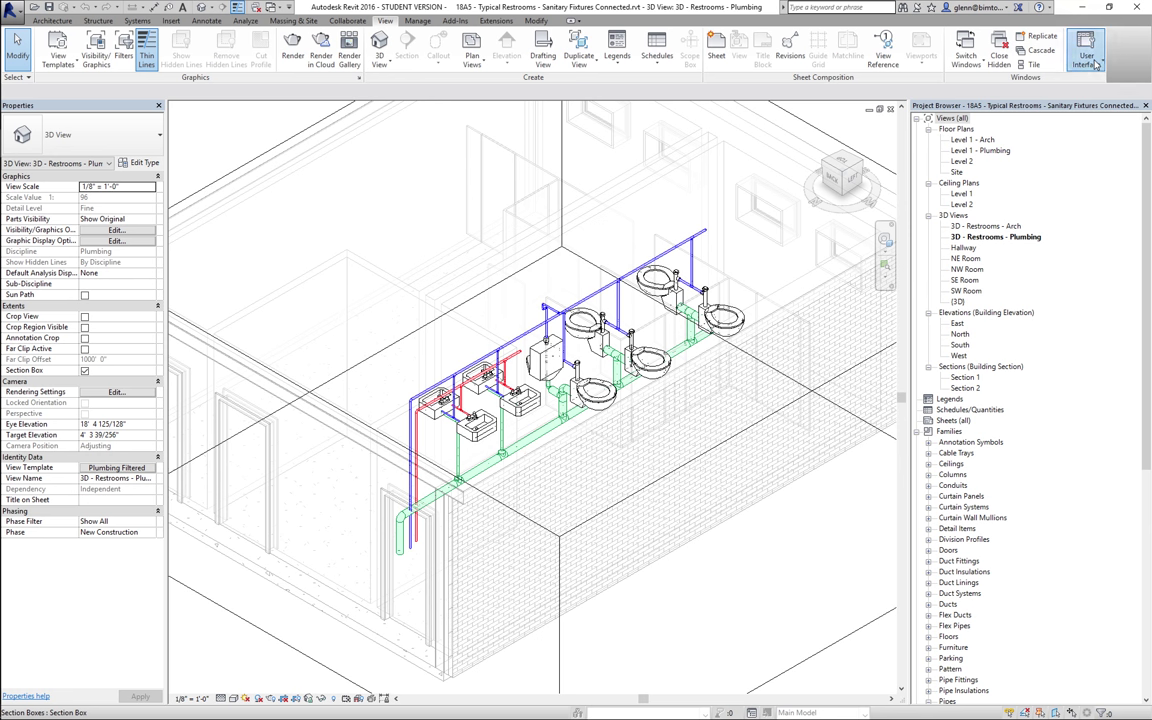
{"action": "left_click", "coordinate": [1093, 62]}
{"action": "left_click", "coordinate": [1083, 120]}
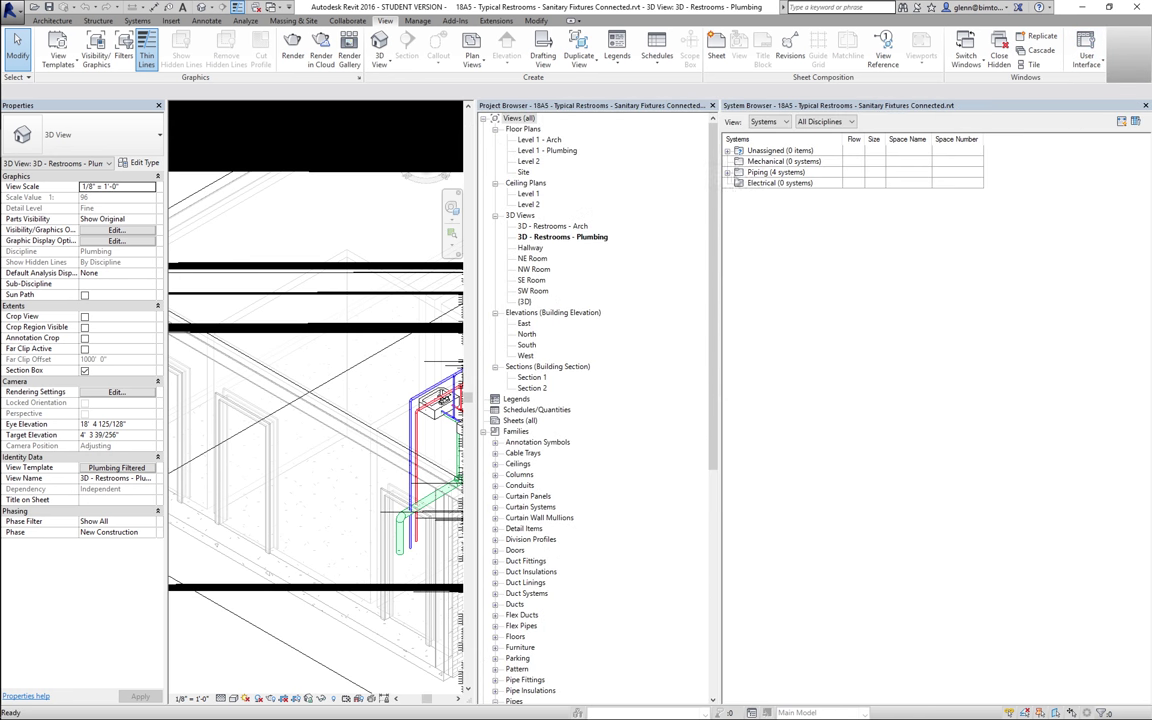
{"action": "left_click", "coordinate": [729, 174]}
{"action": "left_click", "coordinate": [729, 174]}
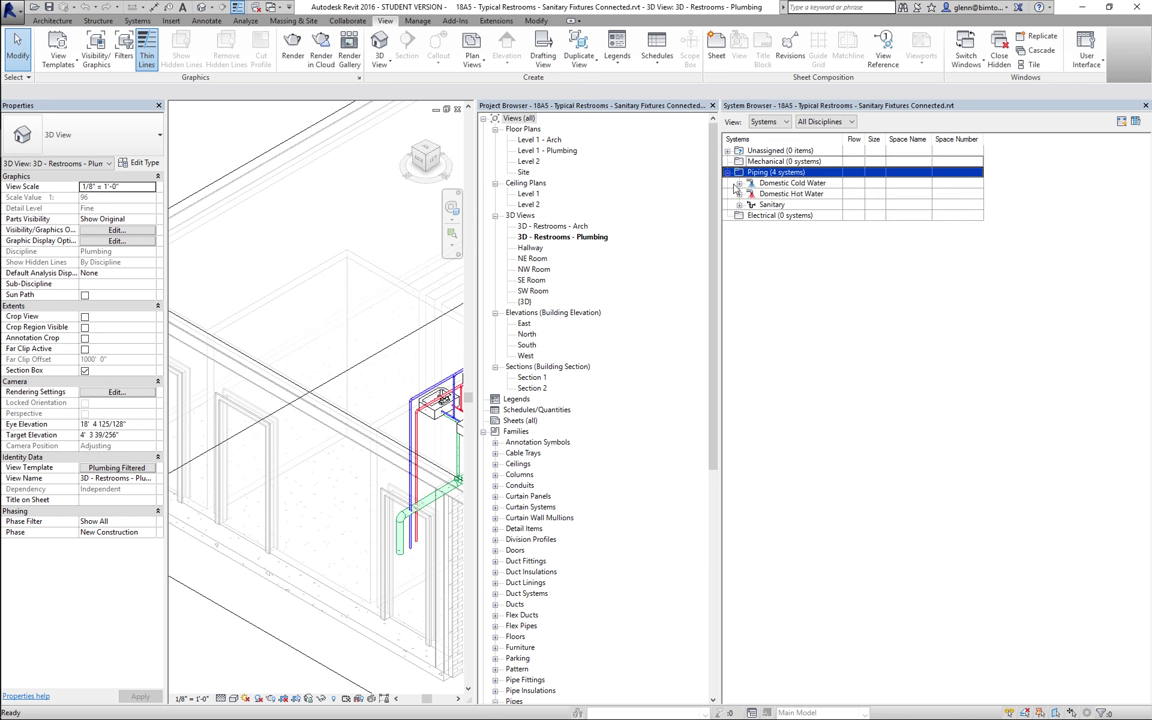
{"action": "left_click", "coordinate": [740, 183]}
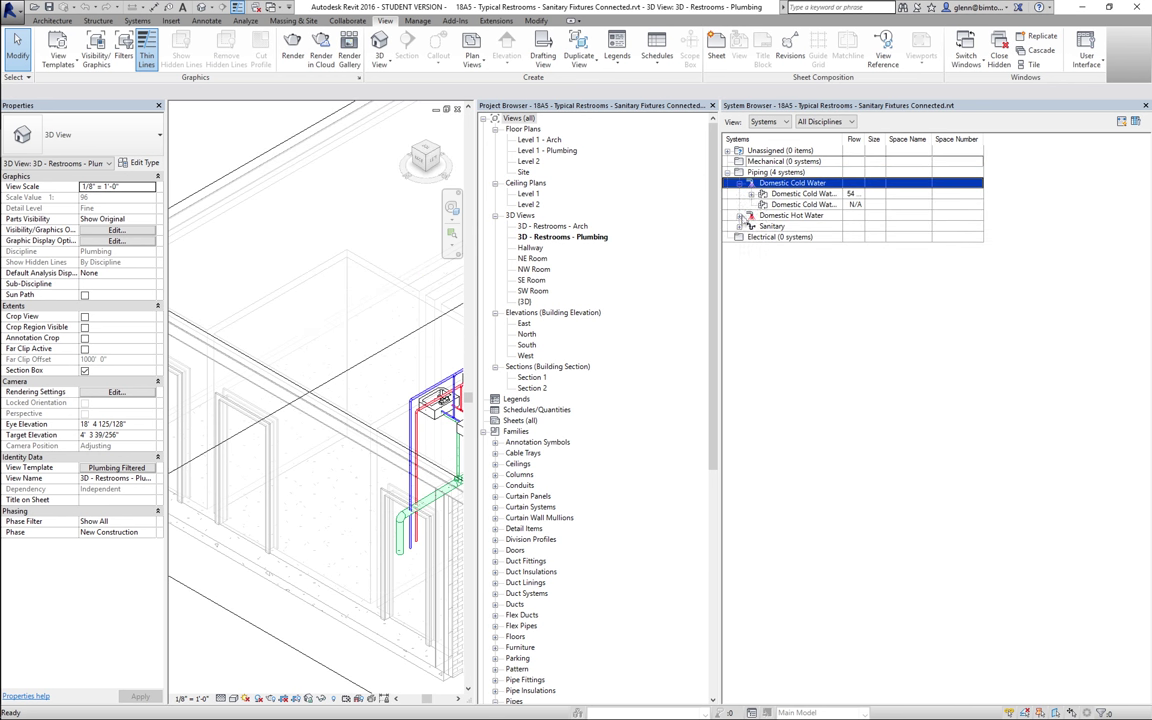
{"action": "left_click", "coordinate": [739, 216]}
{"action": "left_click", "coordinate": [739, 237]}
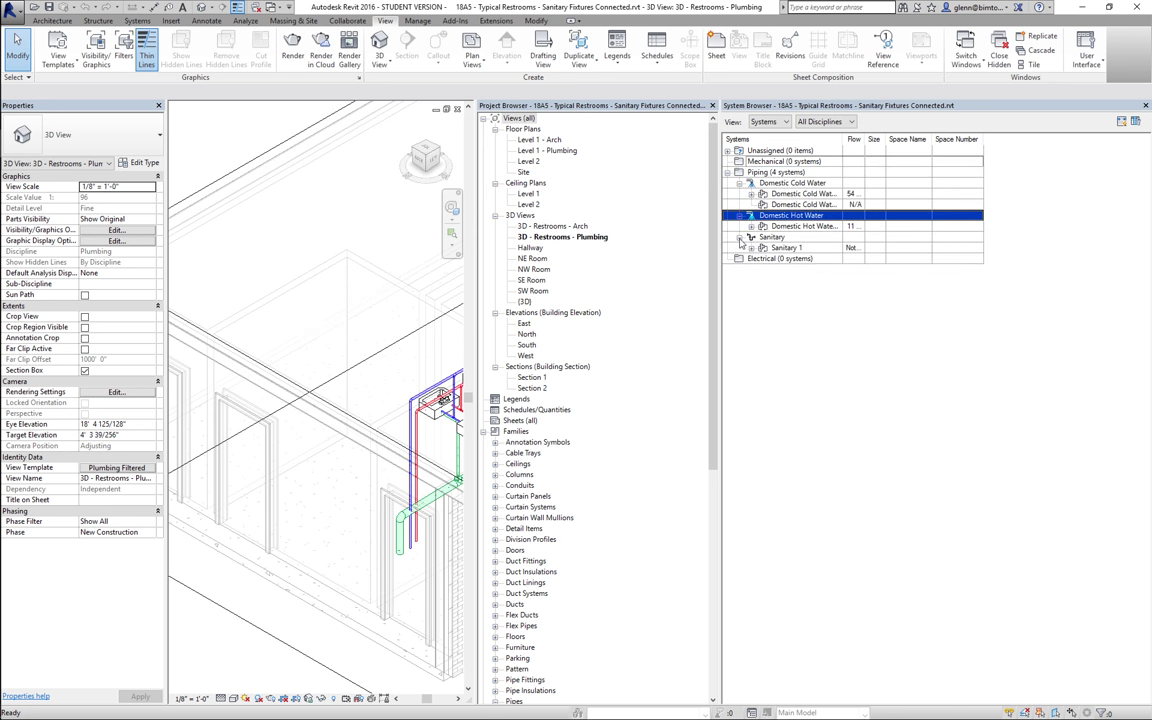
Widen the System Browser's Flow column, list the fixtures in Sanitary 1 to check their flow and sizes, and close the browser.
{"action": "left_click_drag", "start_coordinate": [865, 139], "coordinate": [912, 138]}
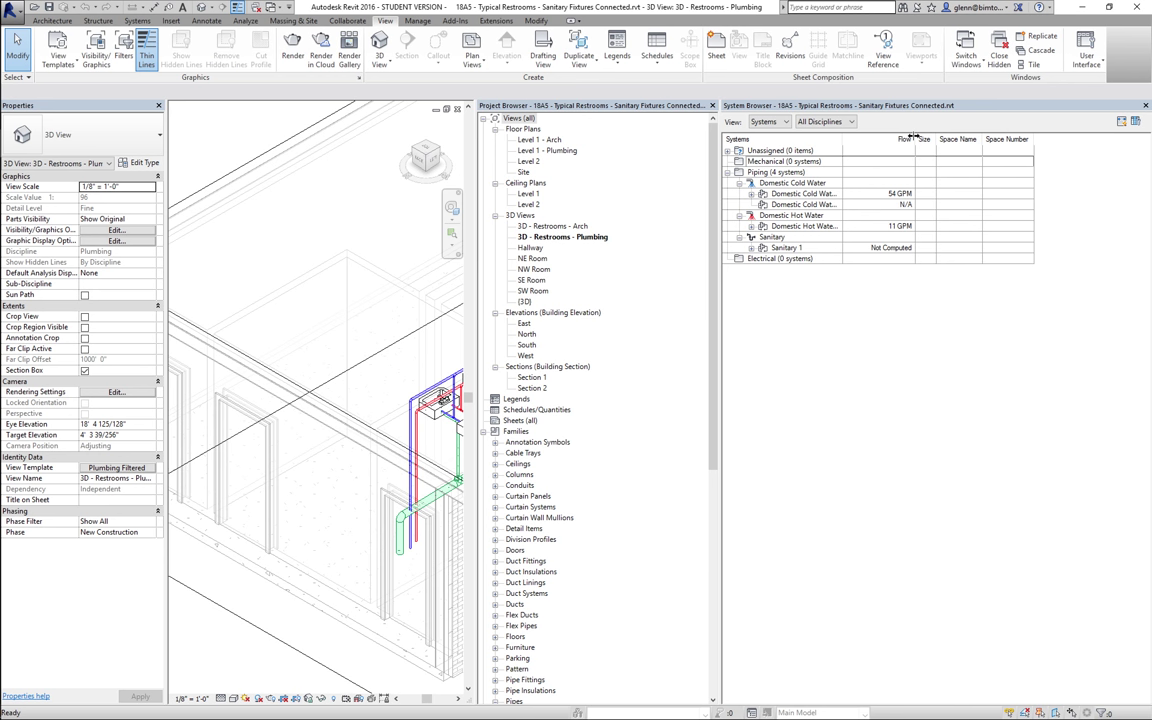
{"action": "left_click", "coordinate": [751, 248]}
{"action": "left_click", "coordinate": [760, 248]}
{"action": "left_click", "coordinate": [938, 521]}
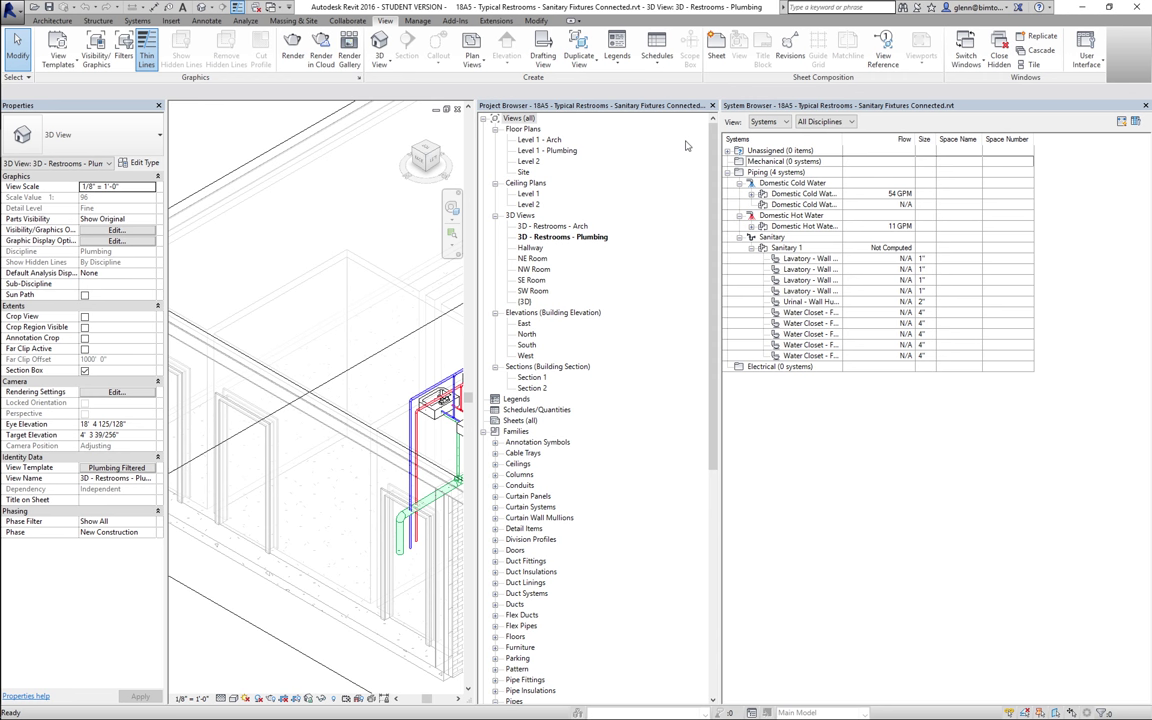
{"action": "left_click", "coordinate": [1146, 106]}
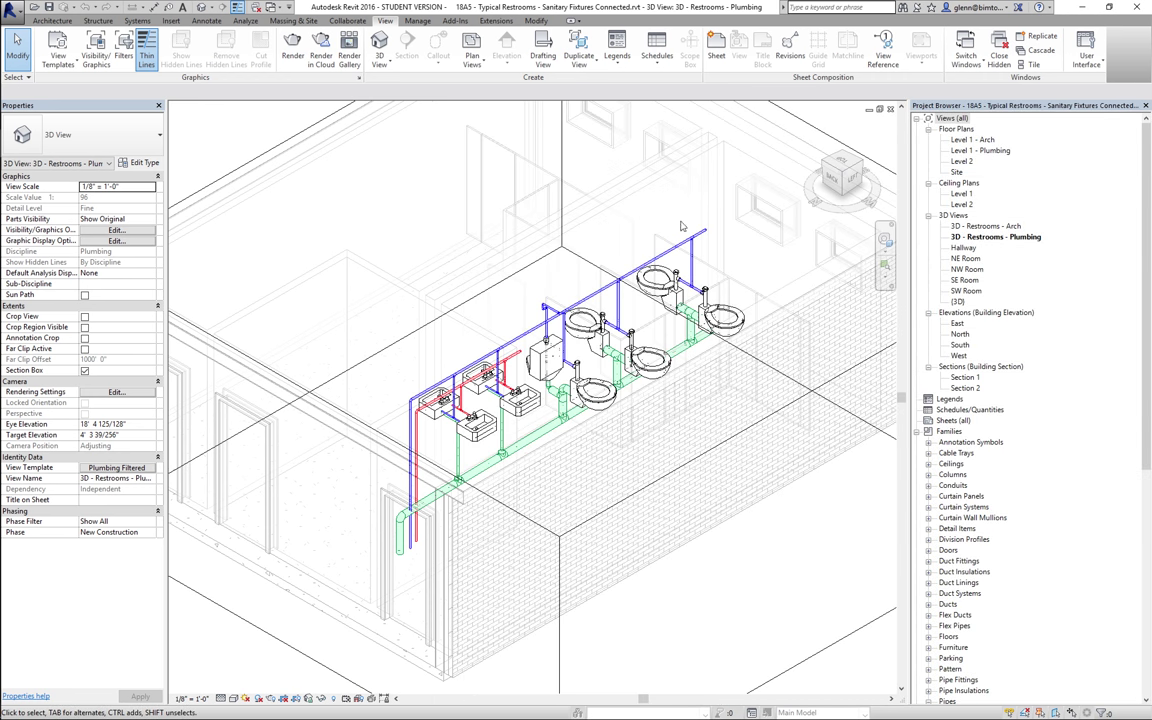
Select the whole Domestic Cold Water pipe network and size it by Velocity only at 4 FPS, with branch sizing Calculated Size Only.
{"action": "key", "text": "Tab"}
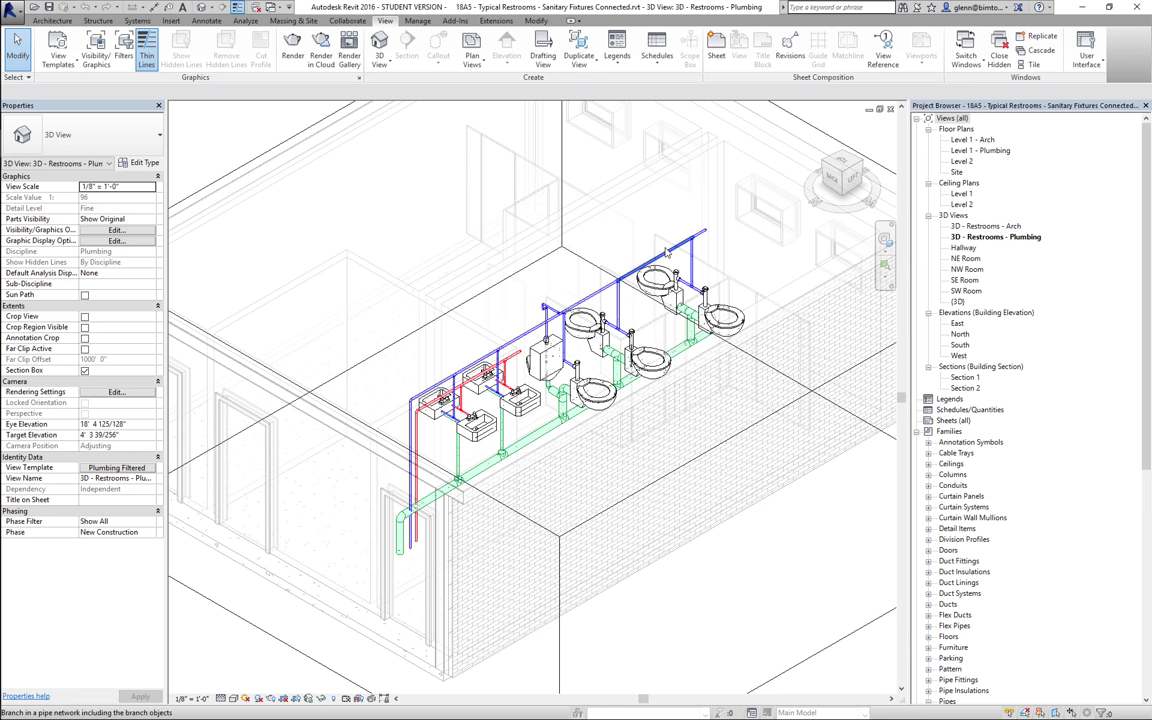
{"action": "left_click", "coordinate": [667, 252]}
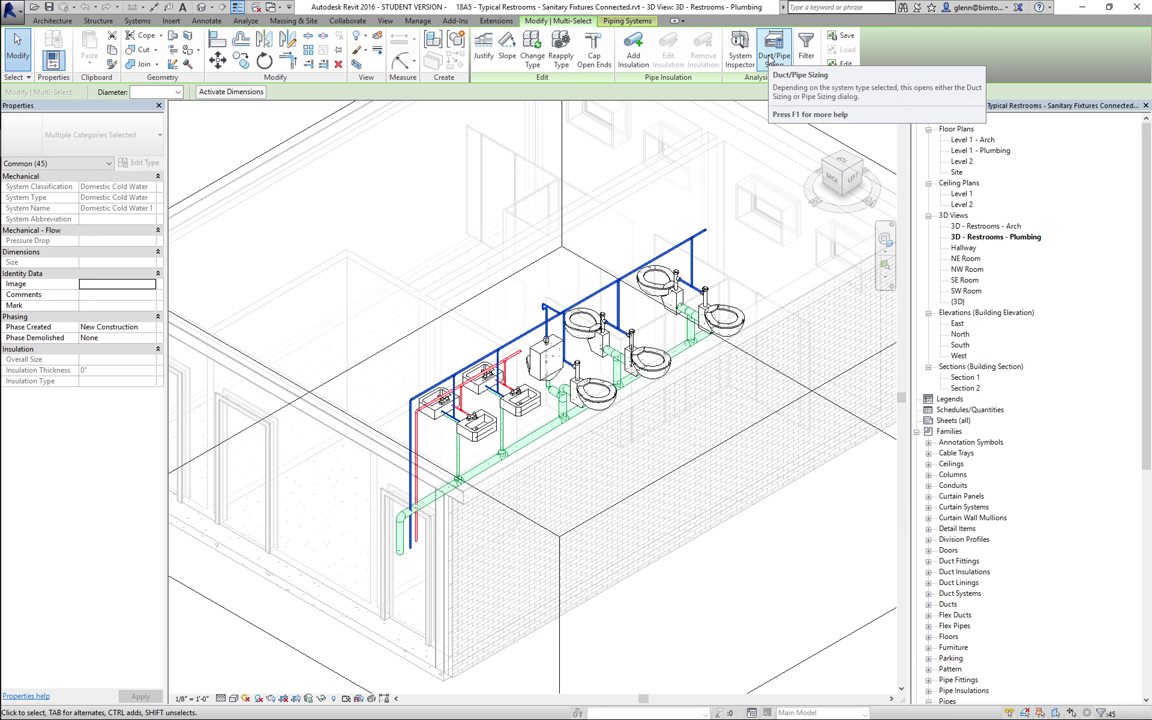
{"action": "left_click", "coordinate": [769, 62]}
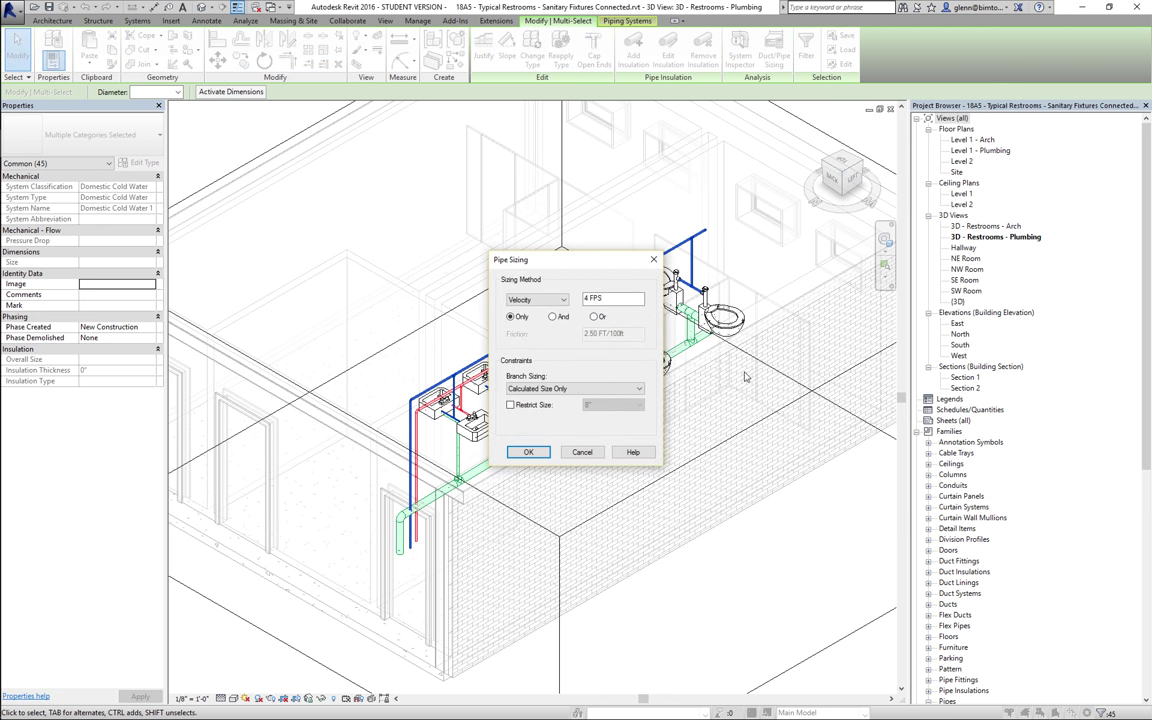
{"action": "left_click", "coordinate": [528, 452]}
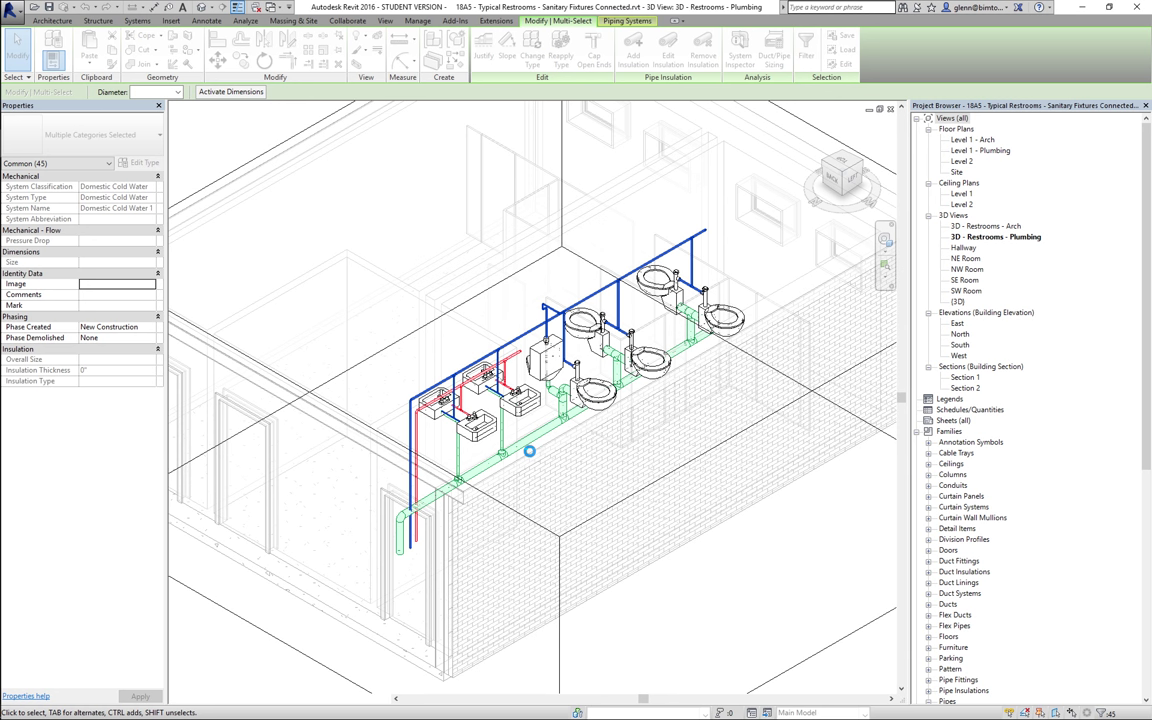